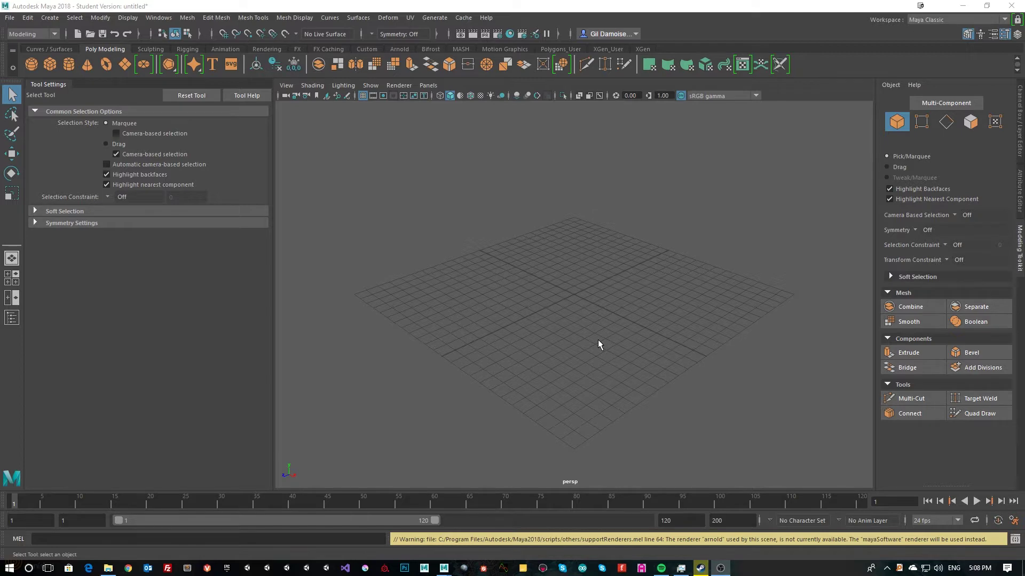
Step: Create a polygon torus at the centre of the grid
alt+middle_drag(587, 318, 551, 321)
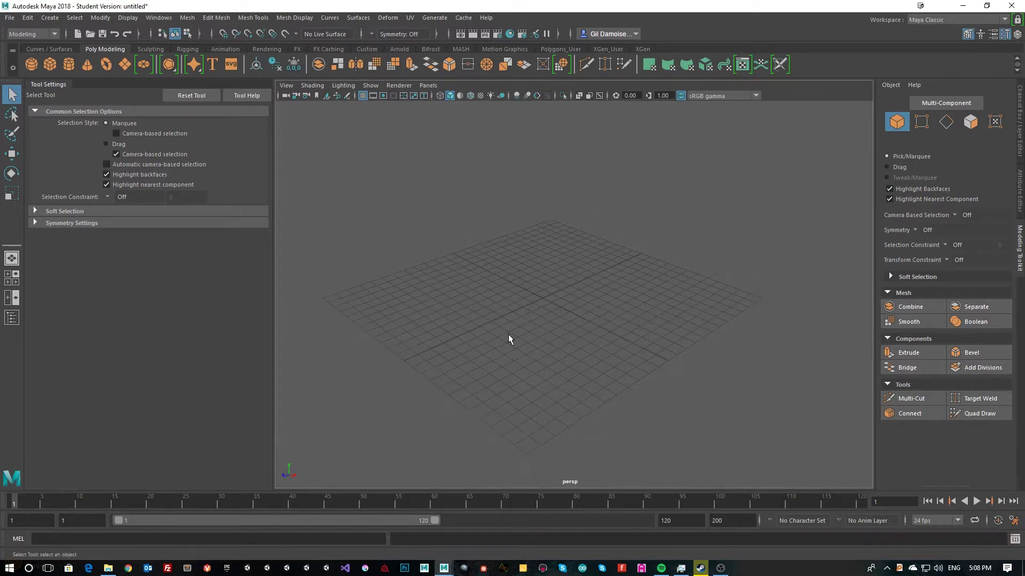
alt+right_drag(508, 334, 809, 324)
alt+drag(558, 344, 618, 348)
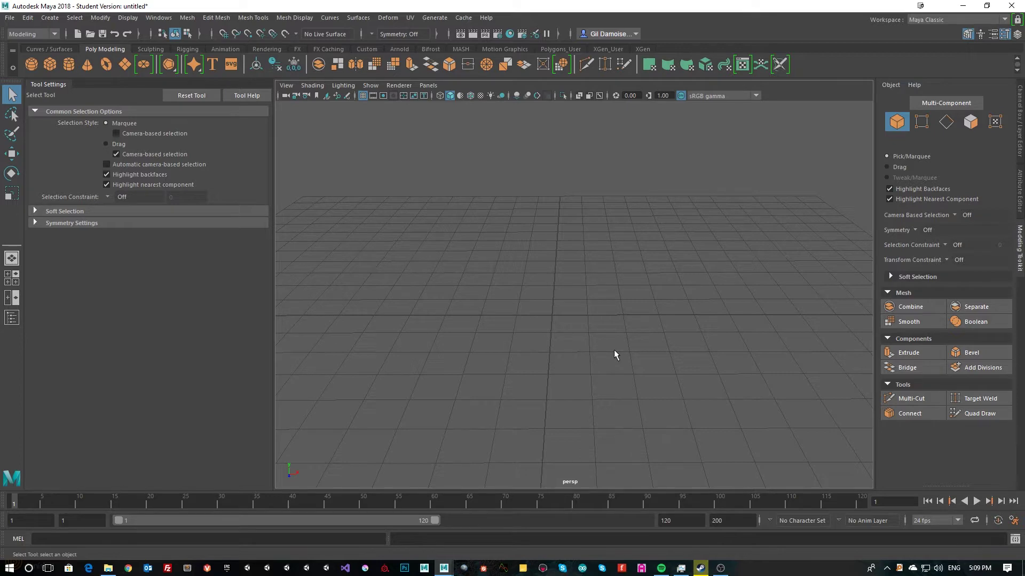
click(106, 65)
alt+drag(539, 380, 591, 384)
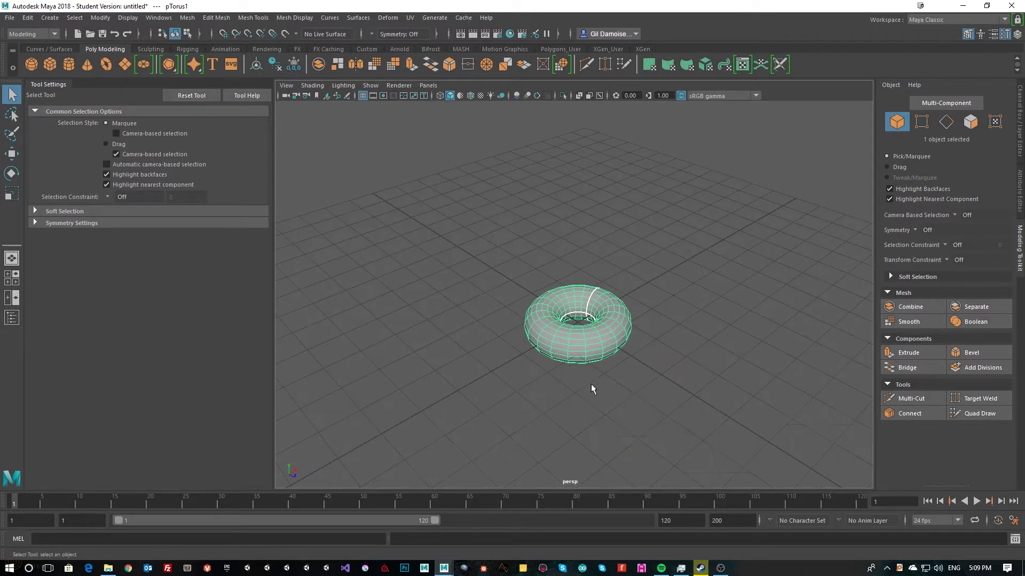
alt+middle_drag(558, 369, 526, 341)
alt+right_drag(561, 341, 769, 336)
alt+drag(770, 335, 662, 383)
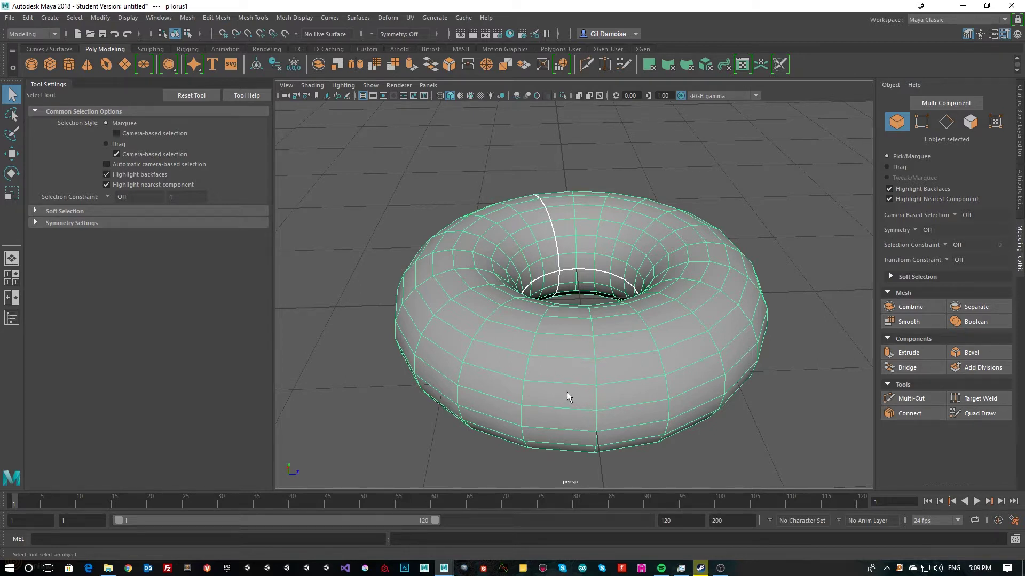
Step: Switch to face selection and select the two adjacent face loops running around the torus's outer side
click(968, 34)
click(968, 34)
key(F11)
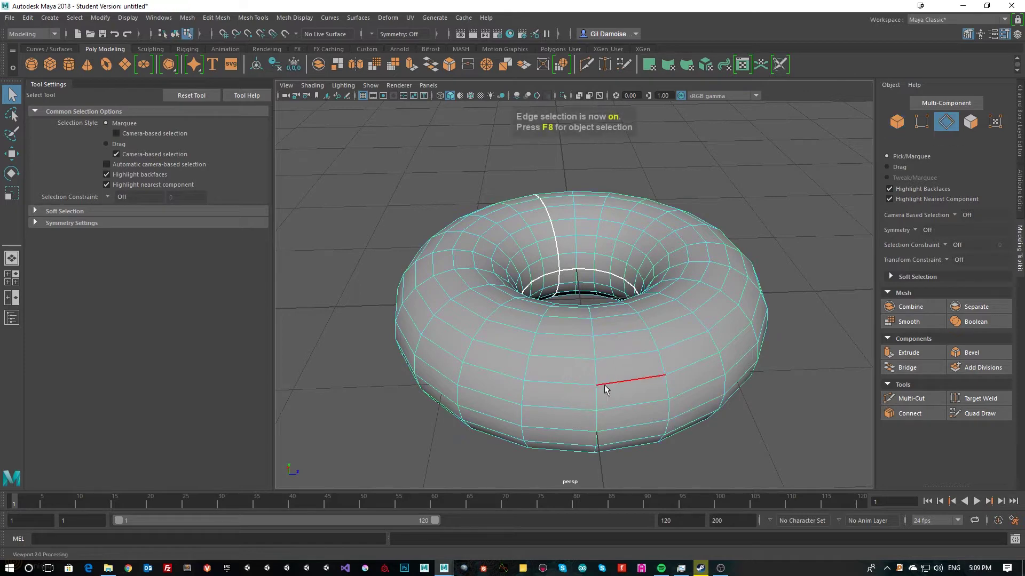
click(558, 394)
shift+click(496, 384)
shift+double_click(496, 384)
alt+drag(554, 425, 571, 403)
click(555, 261)
shift+double_click(501, 253)
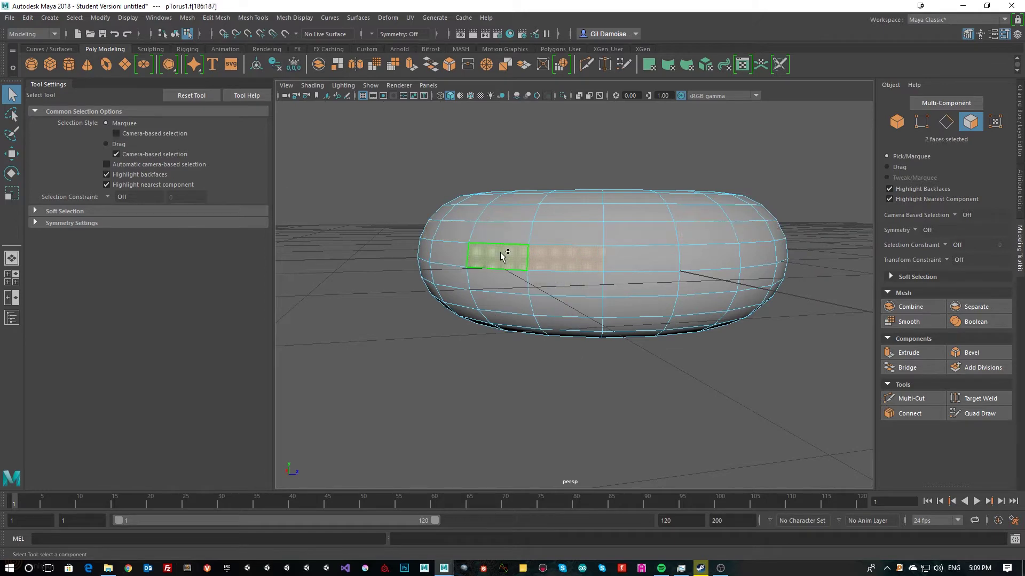
shift+click(562, 285)
shift+double_click(502, 280)
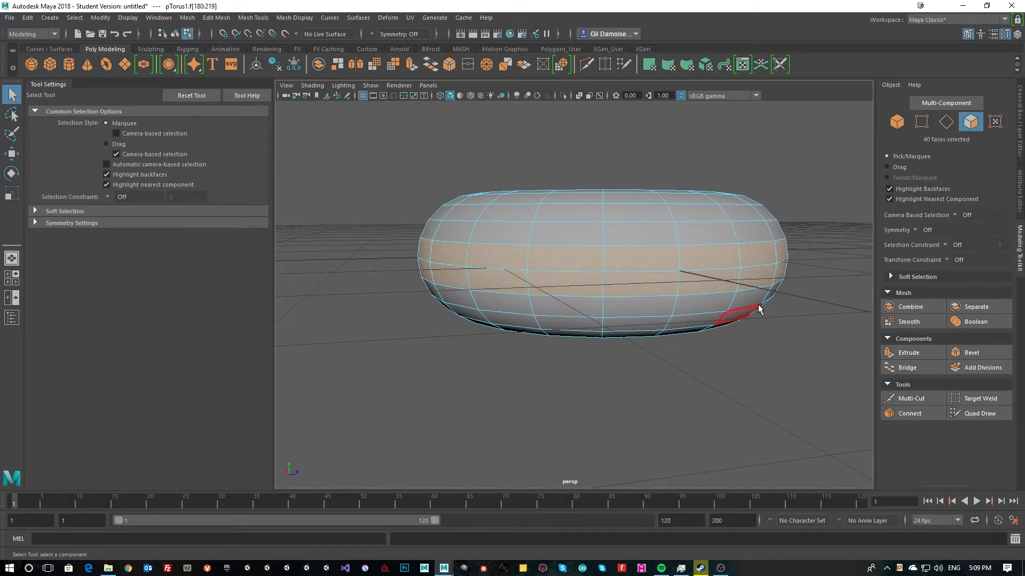
Step: Extrude the two selected face loops inward with a thickness of -0.1
alt+drag(745, 313, 653, 373)
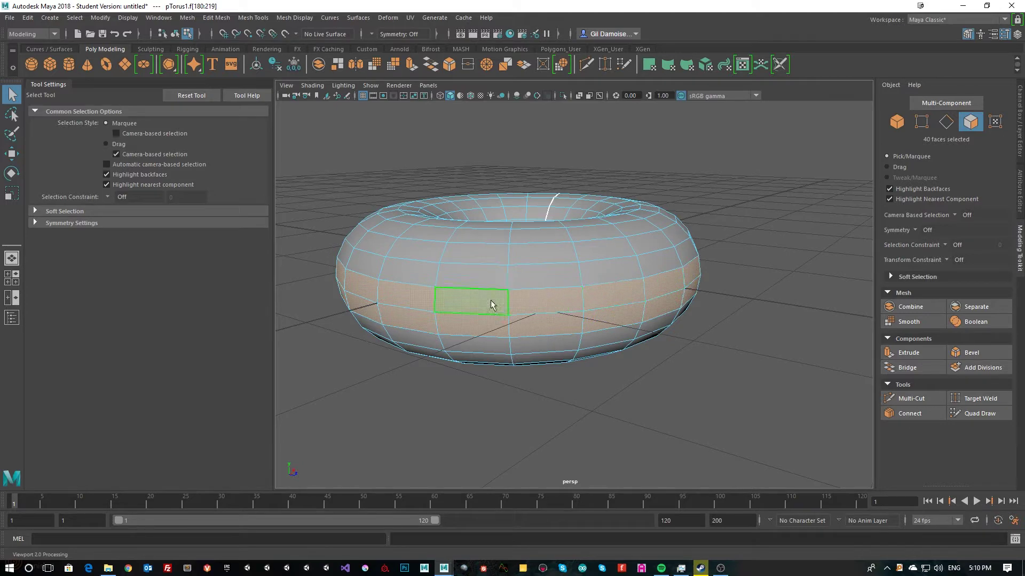
alt+drag(524, 298, 553, 317)
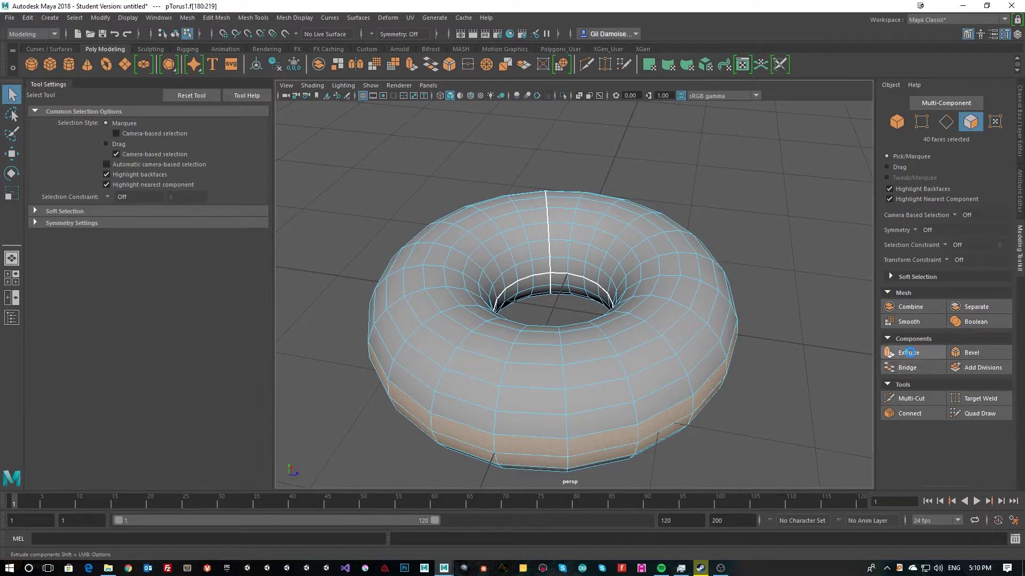
click(907, 353)
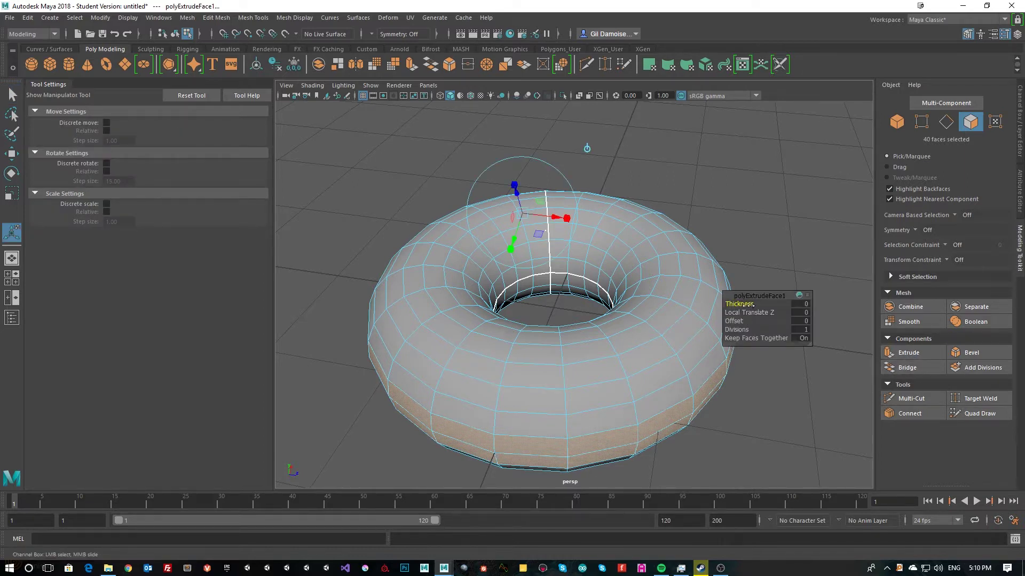
middle_drag(753, 304, 752, 304)
alt+drag(578, 382, 571, 352)
alt+right_drag(572, 352, 671, 346)
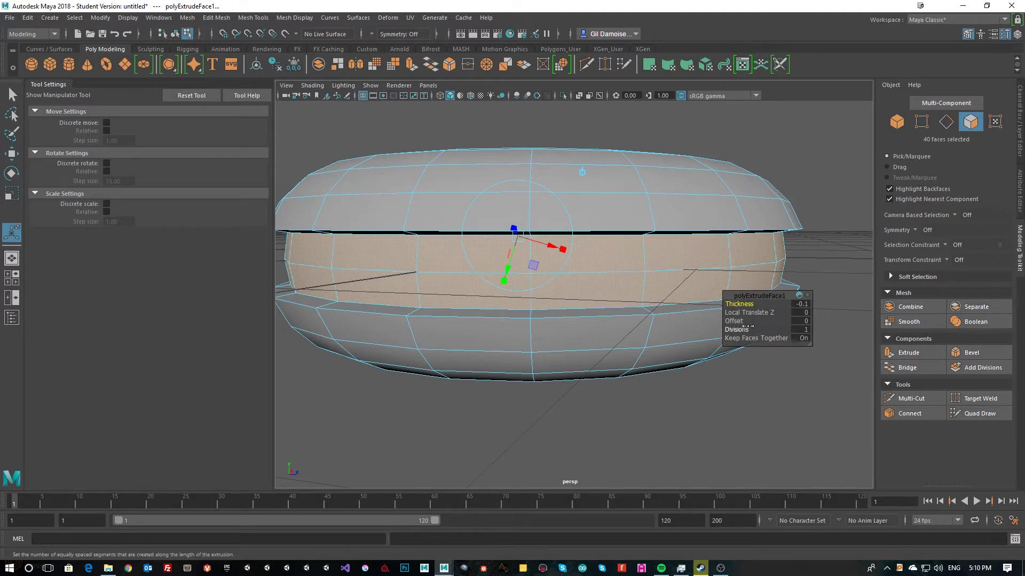
Step: Set the offset of the outer groove's extrusion to 0.05
click(743, 323)
mouse_move(743, 323)
middle_down()
mouse_move(757, 323)
mouse_move(743, 323)
middle_up()
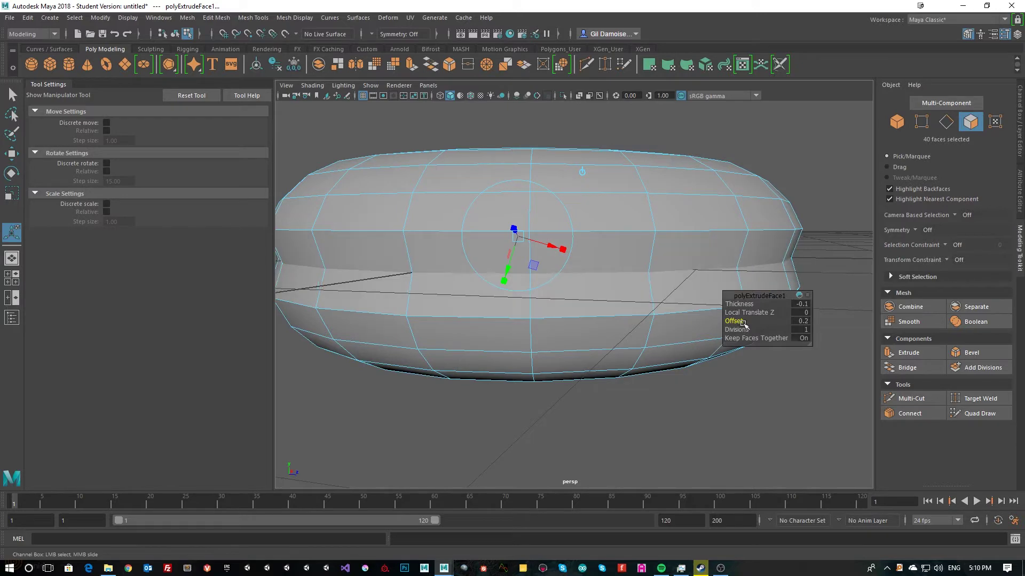
double_click(808, 322)
key(Return)
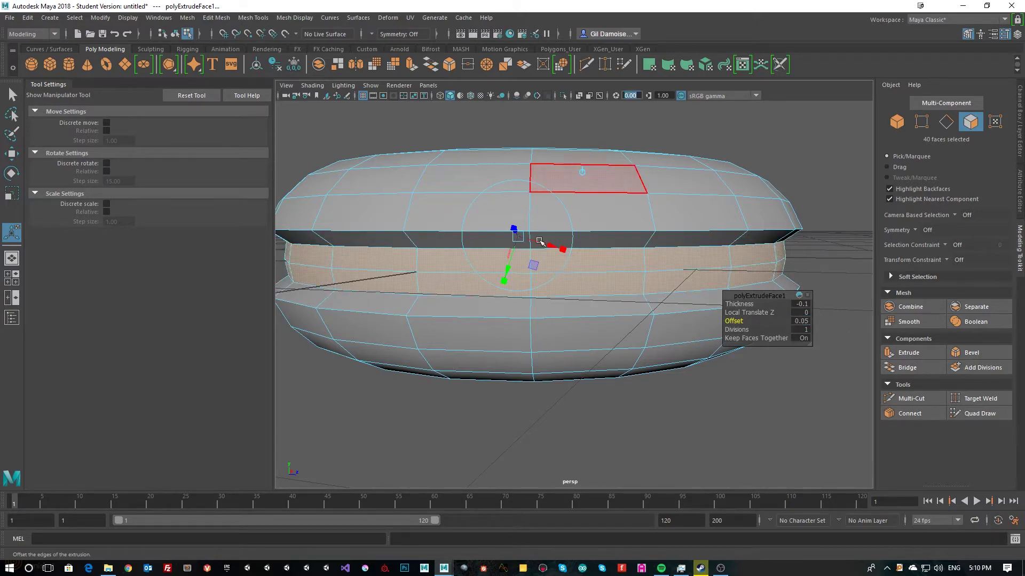
alt+middle_drag(541, 243, 558, 243)
alt+drag(552, 259, 519, 301)
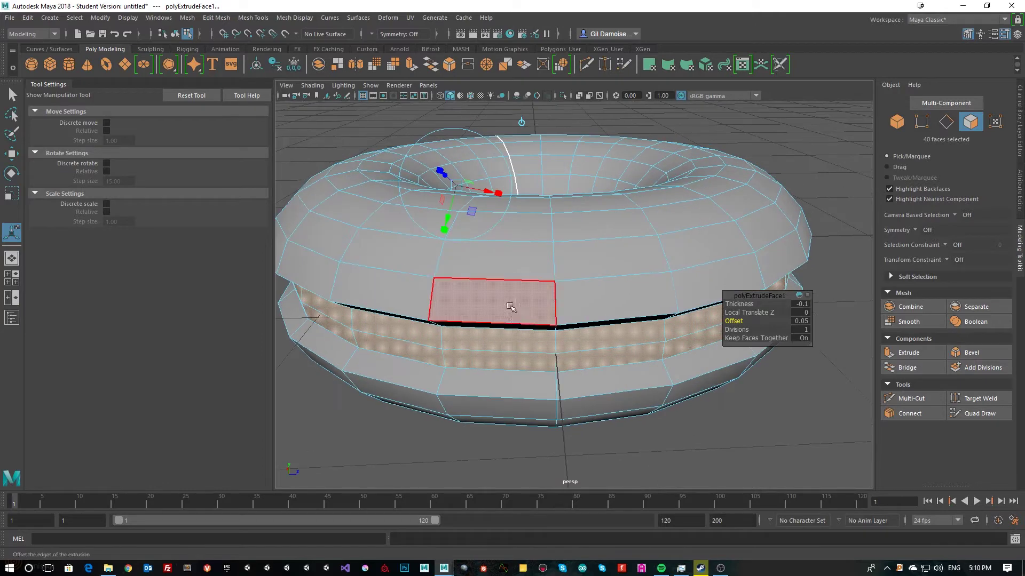
click(512, 304)
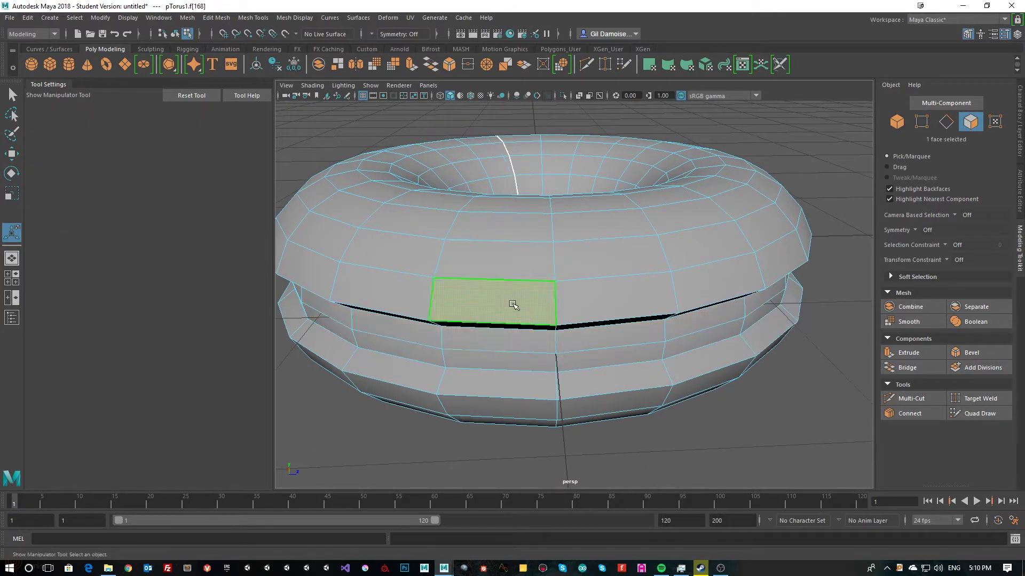
shift+double_click(482, 260)
alt+drag(579, 382, 535, 342)
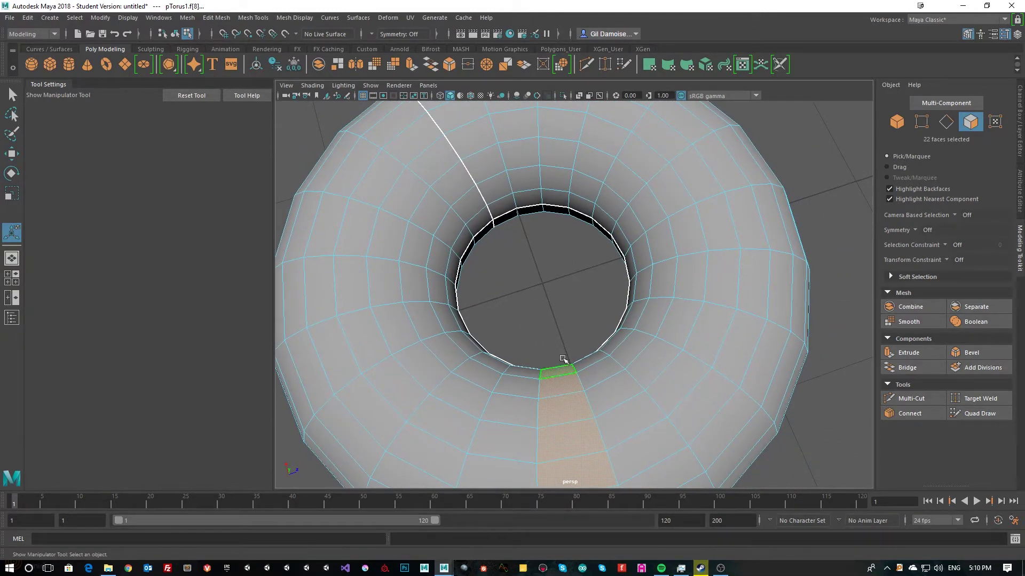
alt+middle_drag(574, 321, 564, 356)
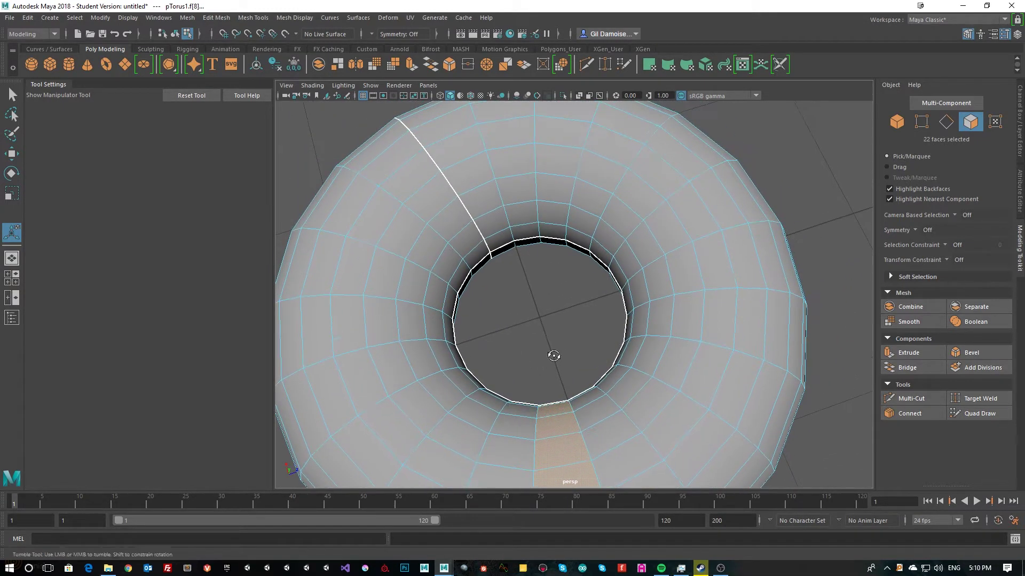
alt+drag(553, 355, 531, 352)
Step: Select the ring of faces around the tube beside the highlighted seam and extrude it outward with a thickness of 0.1
click(491, 187)
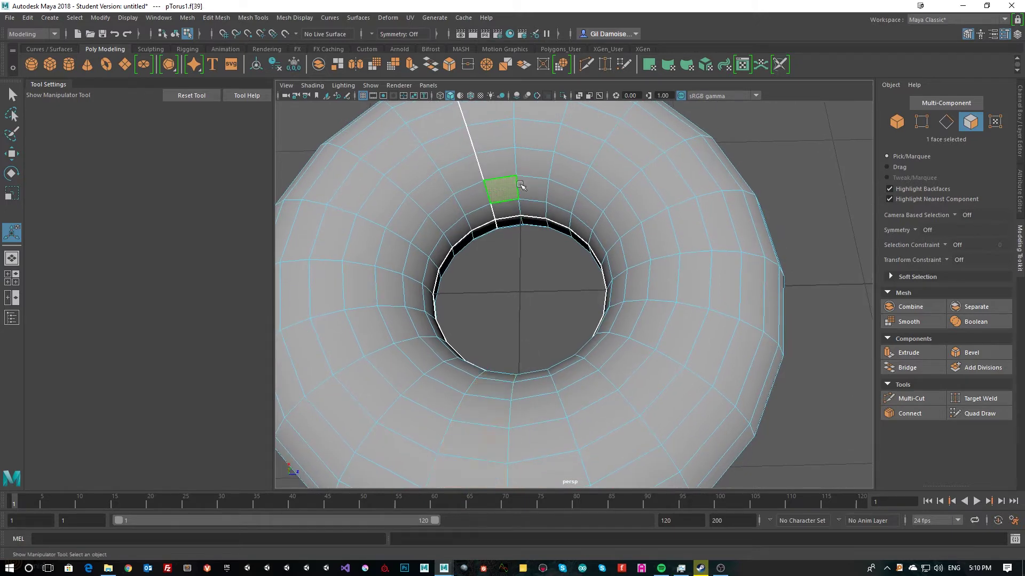
shift+double_click(497, 166)
alt+middle_drag(512, 293, 537, 371)
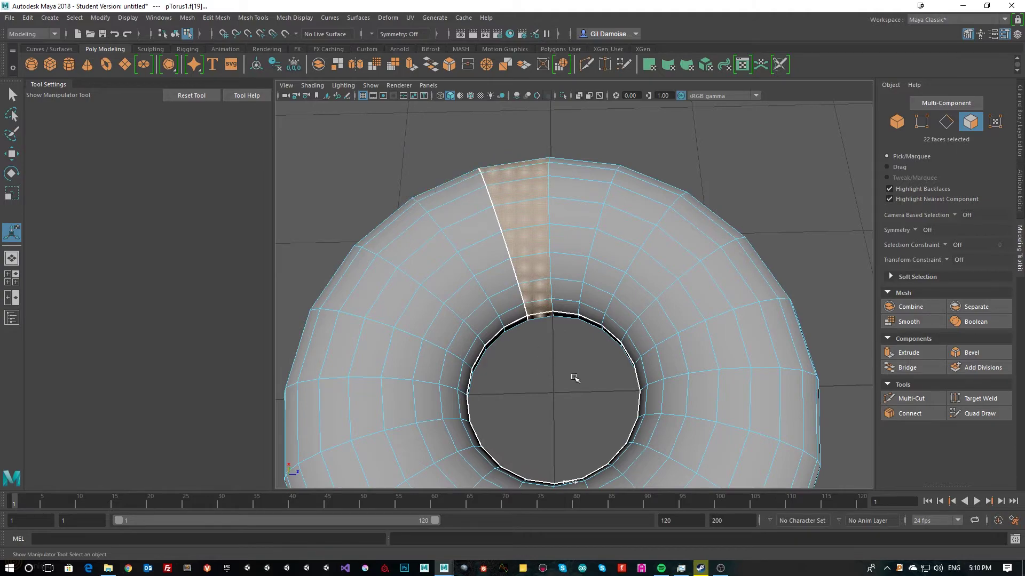
alt+drag(574, 313, 502, 350)
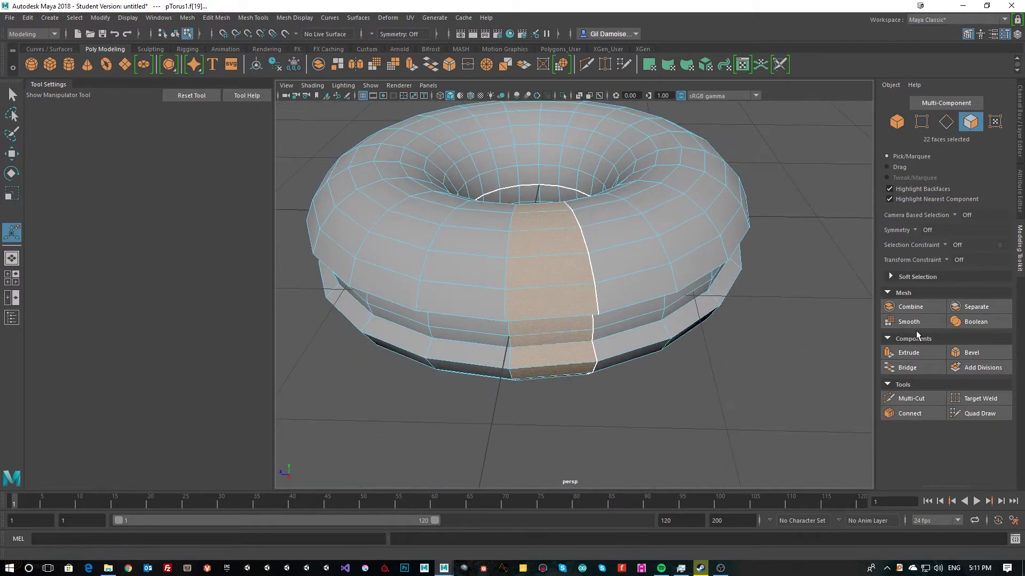
click(909, 352)
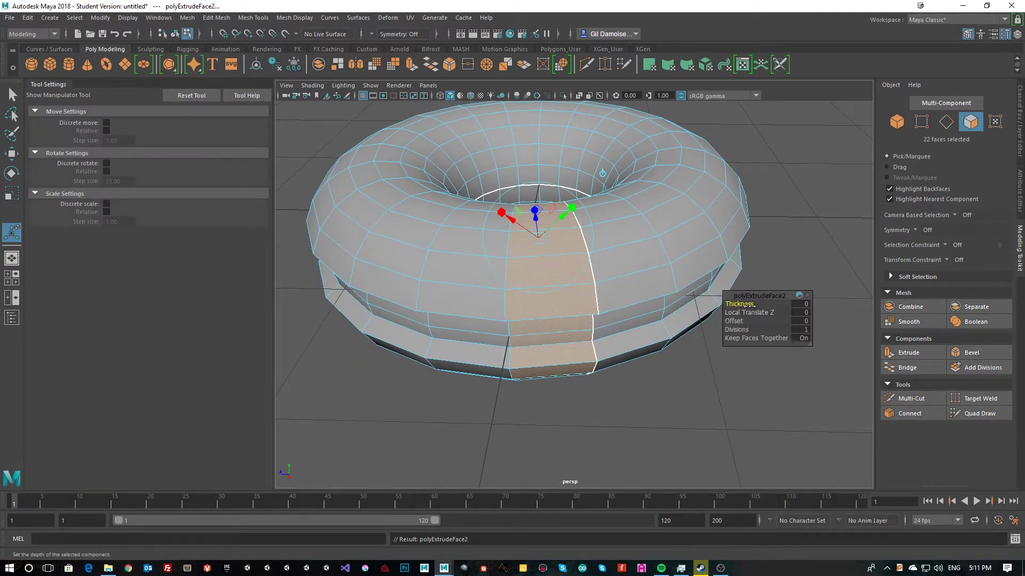
drag(749, 305, 701, 313)
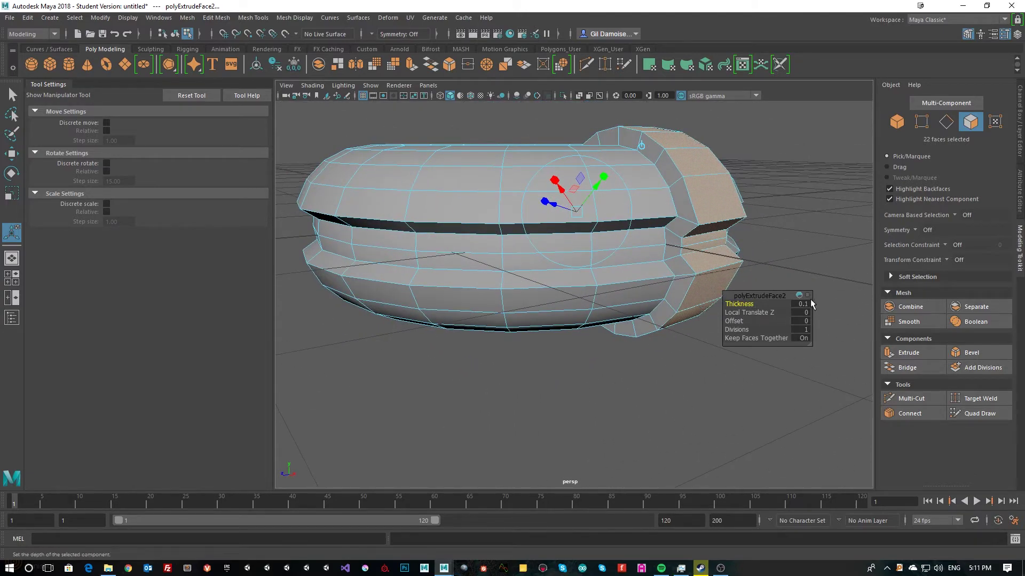
Step: Select the ring of faces on the opposite side of the torus from the first band and extrude it with thickness 0.1
alt+drag(694, 244, 554, 325)
click(550, 322)
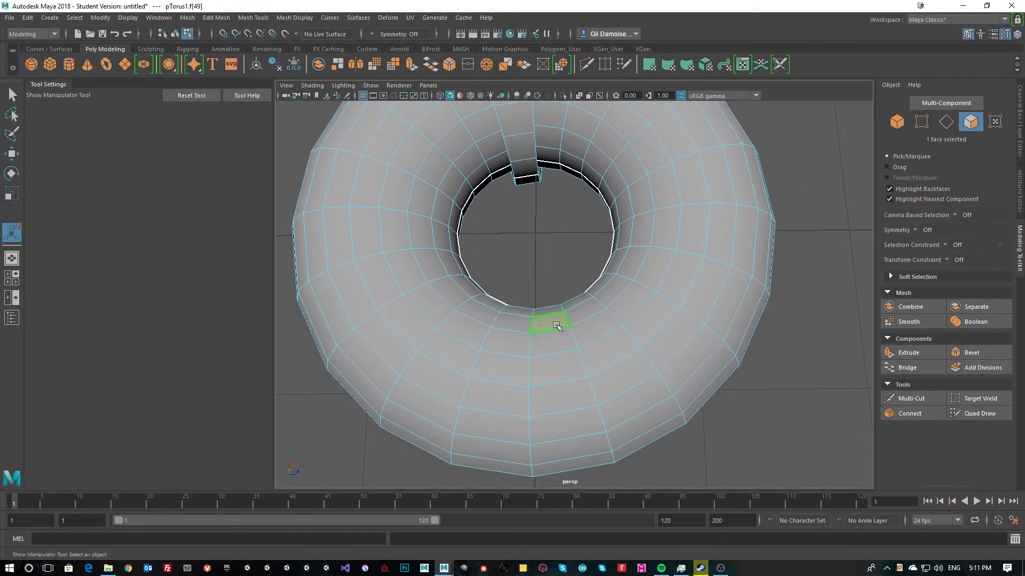
shift+double_click(559, 344)
click(907, 353)
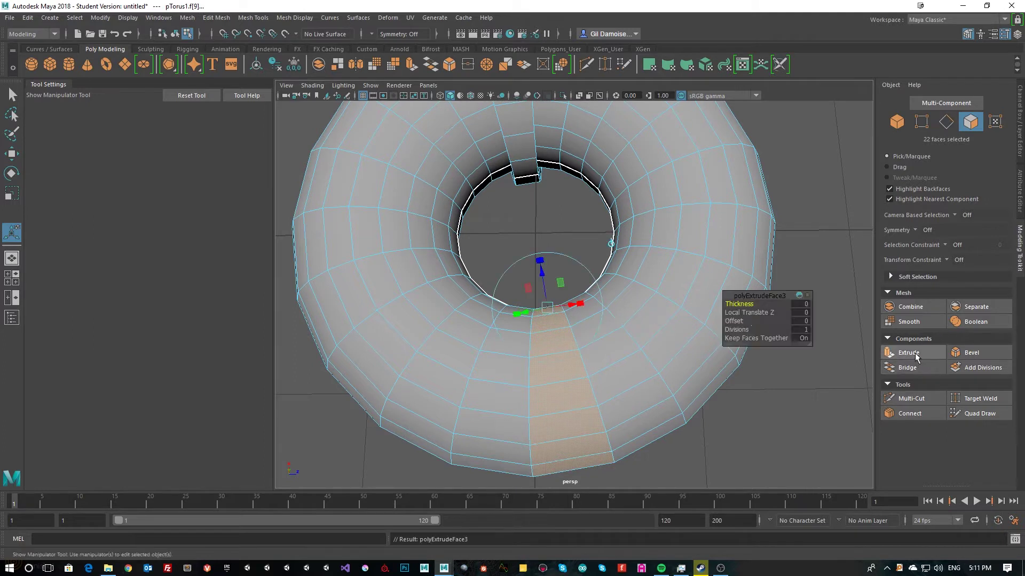
mouse_move(745, 304)
mouse_down()
mouse_move(756, 304)
mouse_move(745, 304)
mouse_up()
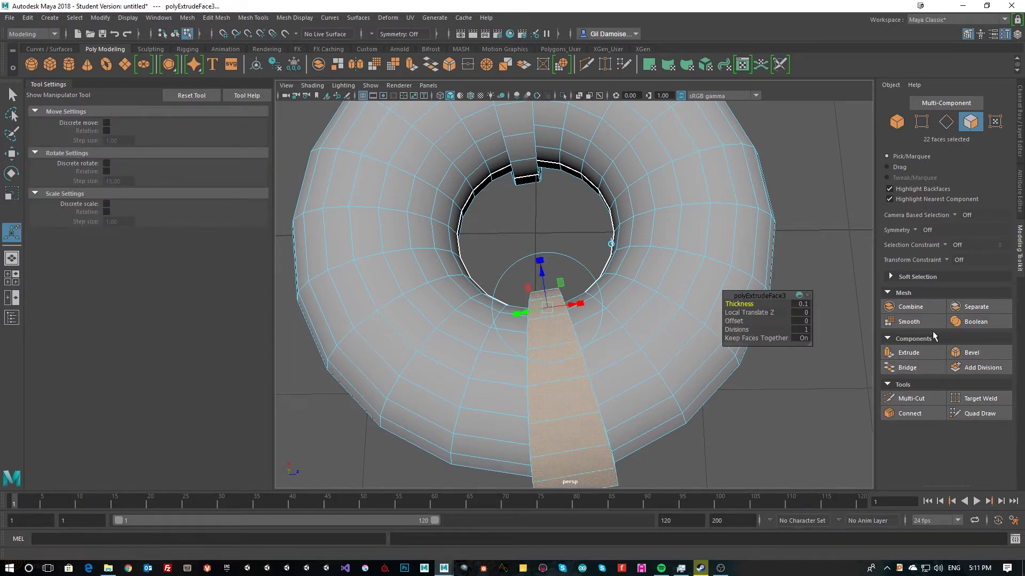
Step: Extrude the ring of faces midway between the two raised bands with a thickness of 0.1
alt+drag(635, 298, 678, 285)
click(563, 308)
double_click(568, 331)
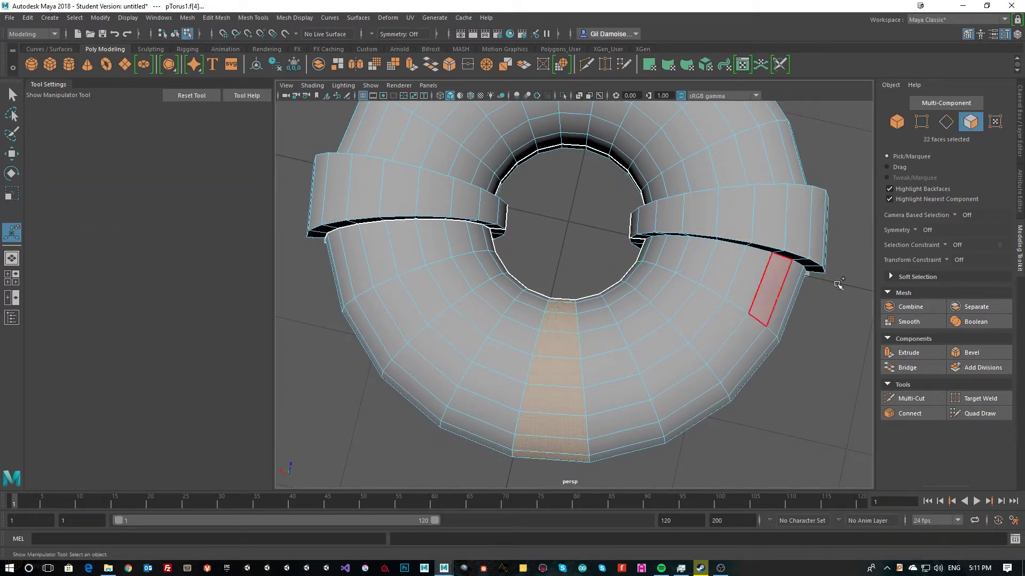
click(911, 353)
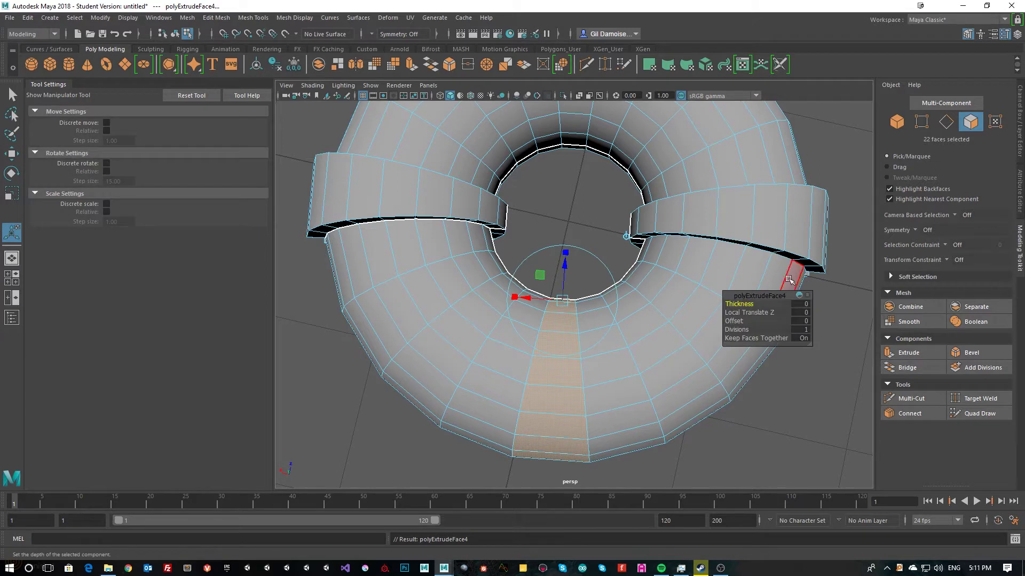
click(800, 304)
text(0.)
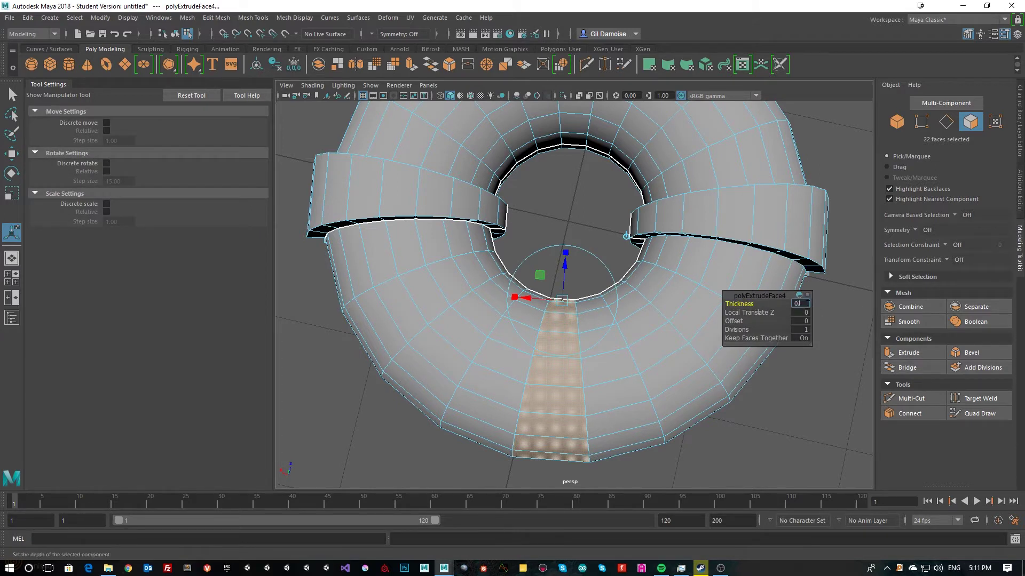
text(1)
key(Return)
middle_drag(573, 219, 585, 149)
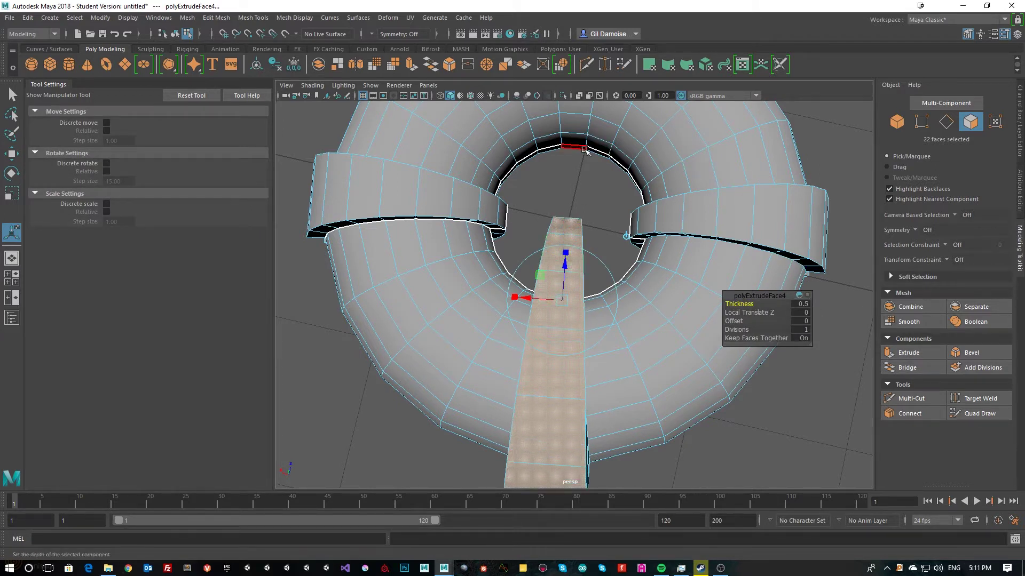
key(ctrl+z)
Step: Extrude the face ring opposite the third band with a thickness of 0.1, completing four evenly spaced bands, and clear the selection
double_click(576, 127)
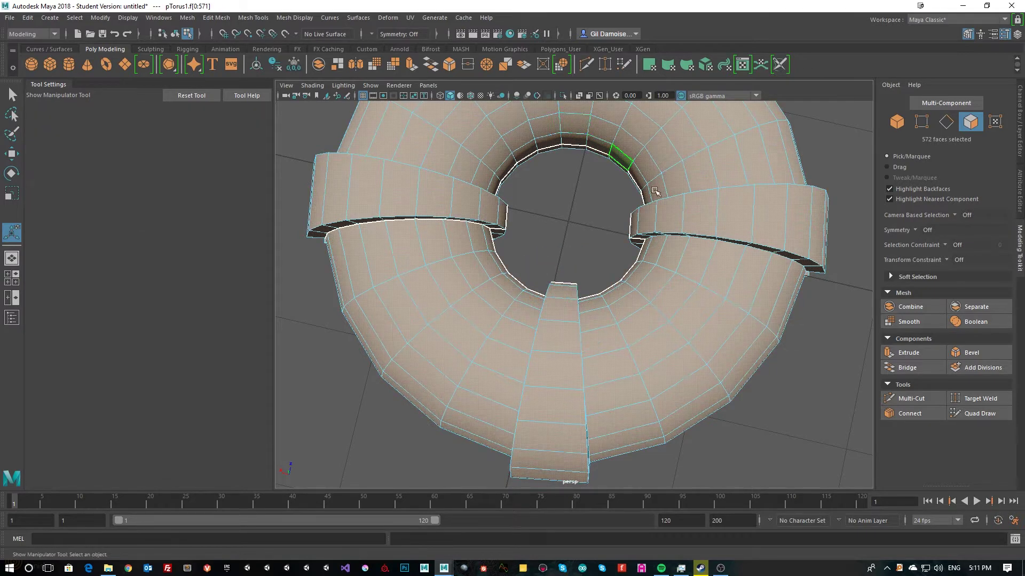
double_click(575, 126)
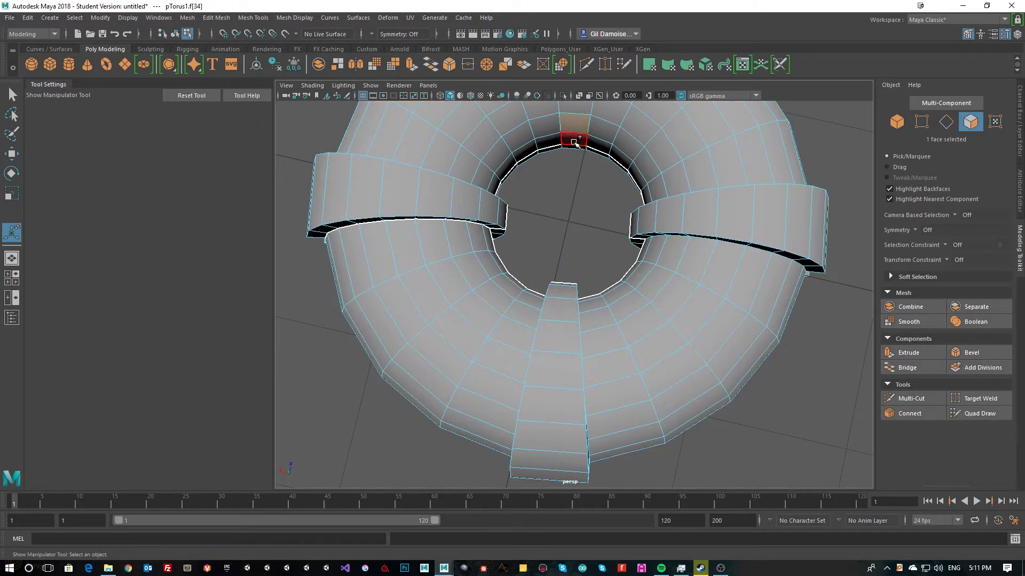
click(909, 352)
click(795, 303)
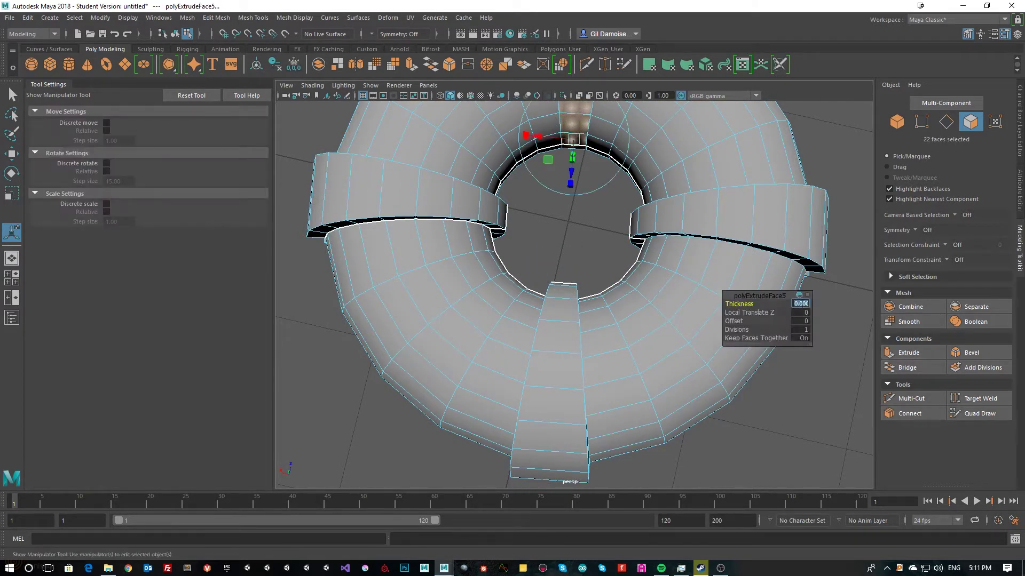
text(0.1)
key(Return)
scroll(732, 220, down, 5)
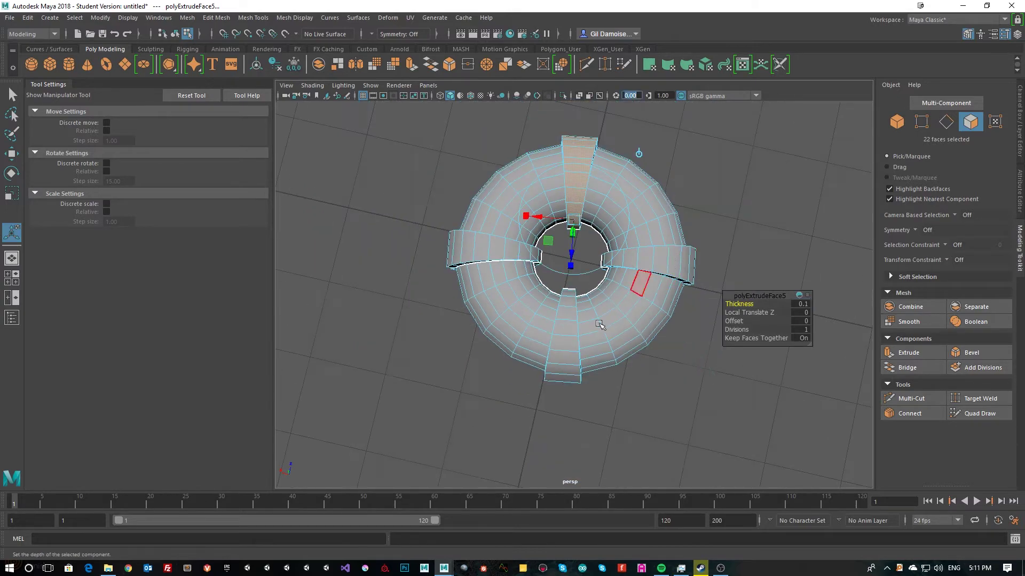
alt+drag(602, 325, 747, 343)
click(751, 146)
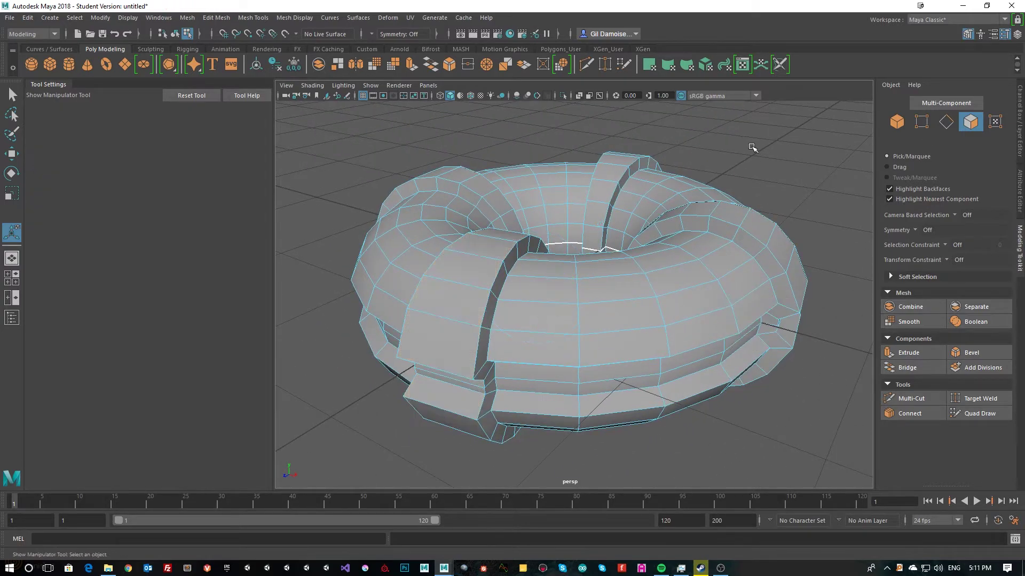
mouse_move(510, 342)
alt+mouse_down()
mouse_move(539, 346)
mouse_move(502, 348)
mouse_move(520, 349)
alt+mouse_up()
alt+drag(573, 327, 605, 293)
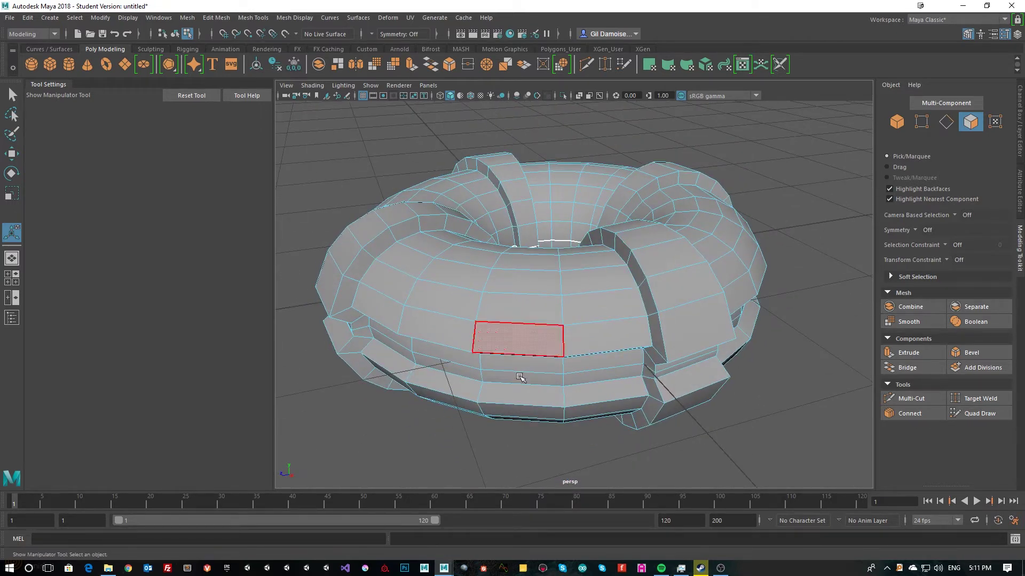
Step: Show the UV Editor and shrink its window so that it sits beside the torus
alt+drag(542, 302, 561, 322)
scroll(598, 309, down, 3)
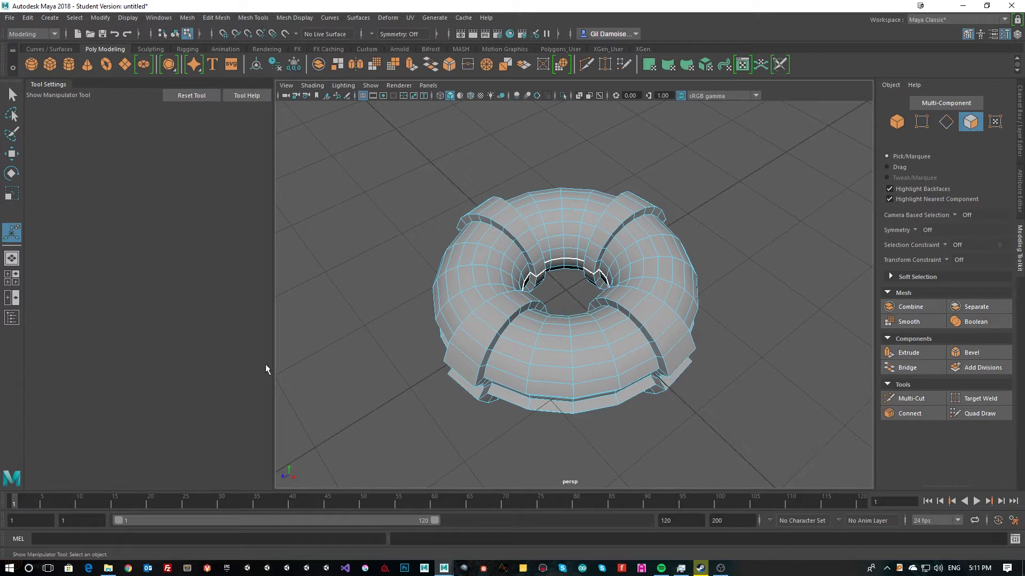
drag(0, 342, 193, 108)
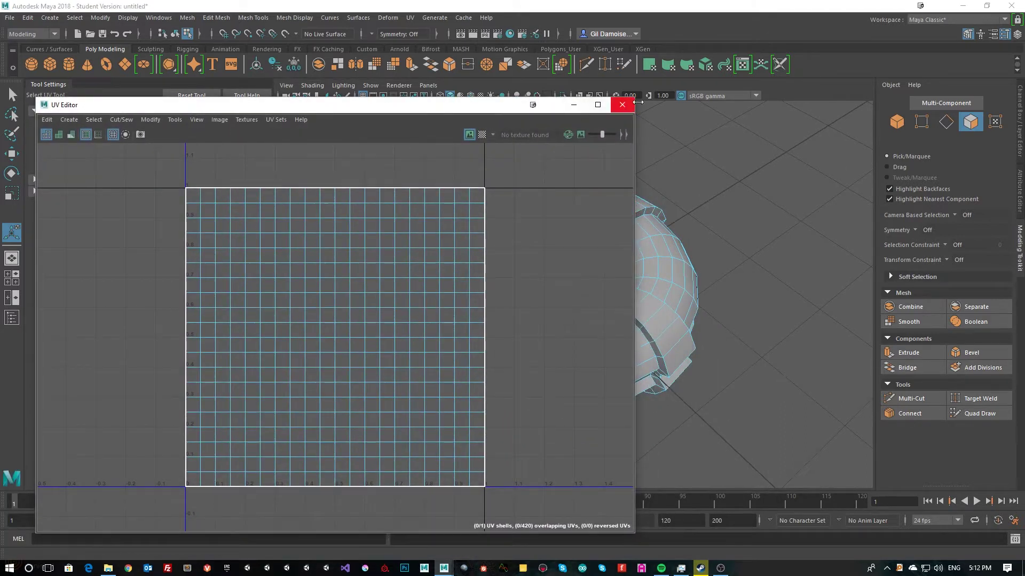
drag(634, 96, 379, 178)
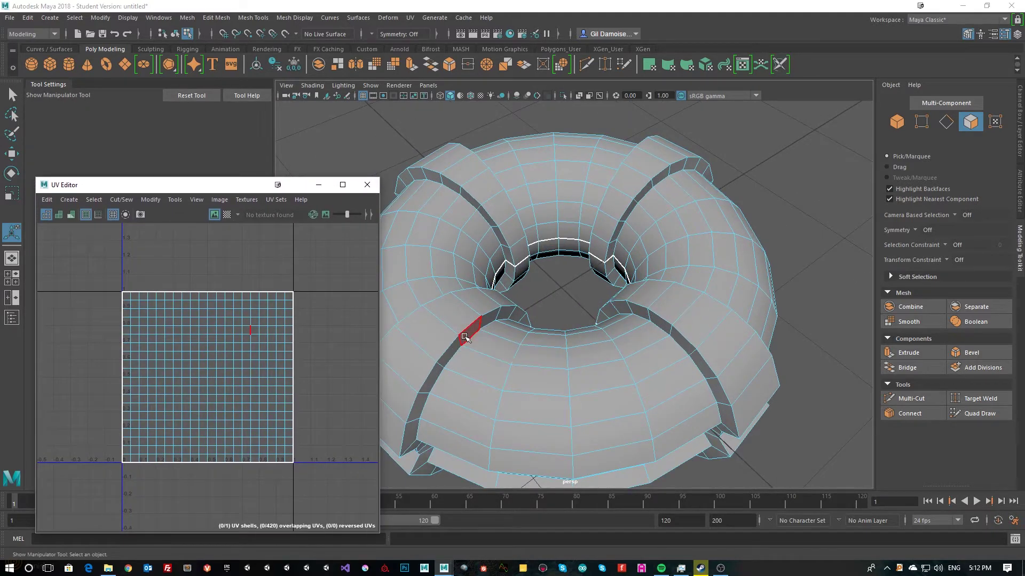
Step: Try selecting the loop of faces on the side wall of a raised band
double_click(467, 333)
click(472, 336)
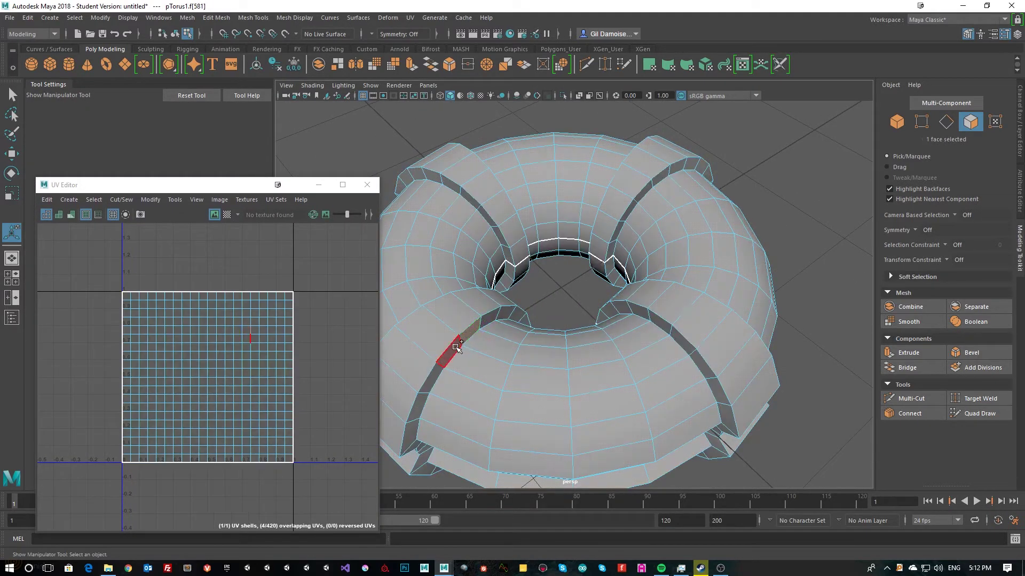
shift+double_click(457, 349)
scroll(238, 348, up, 3)
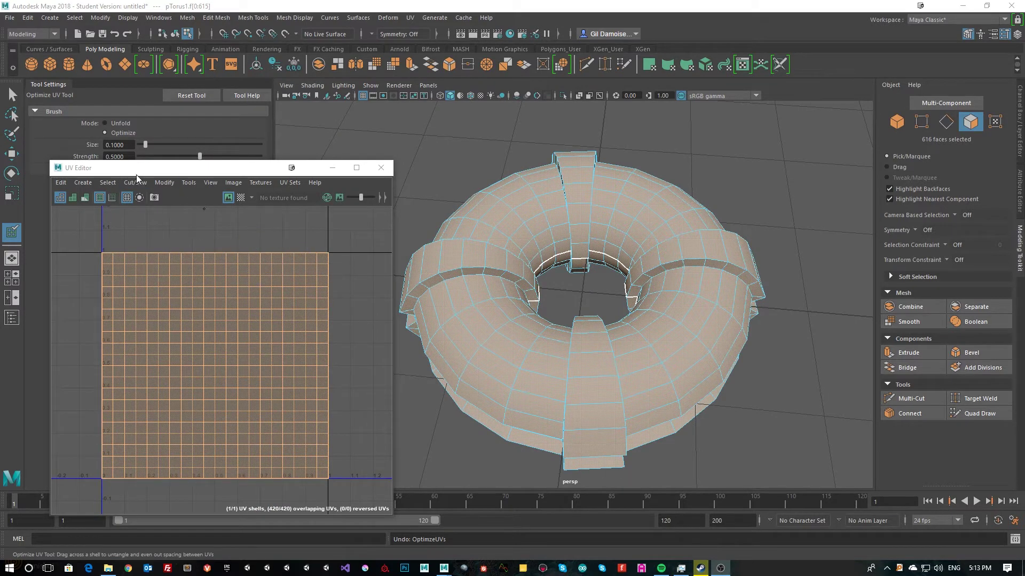
Step: Try optimizing the UVs of the whole selected torus, and undo the operation
click(195, 183)
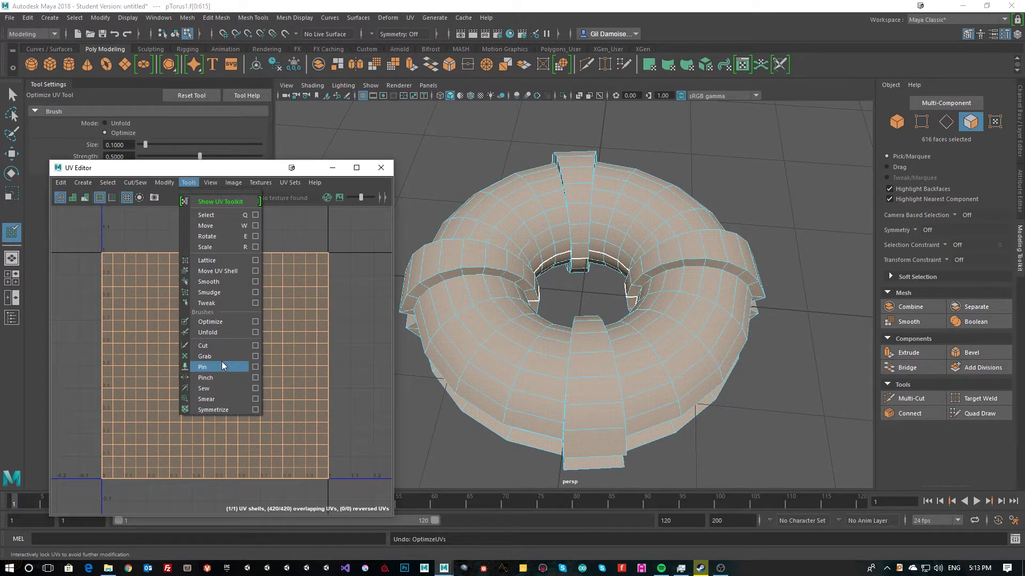
click(164, 183)
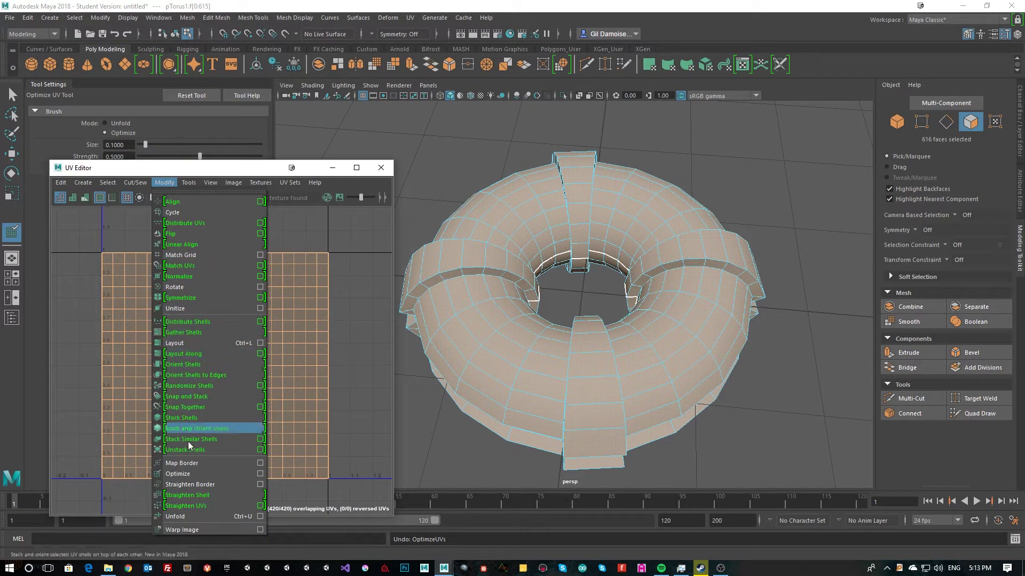
click(187, 473)
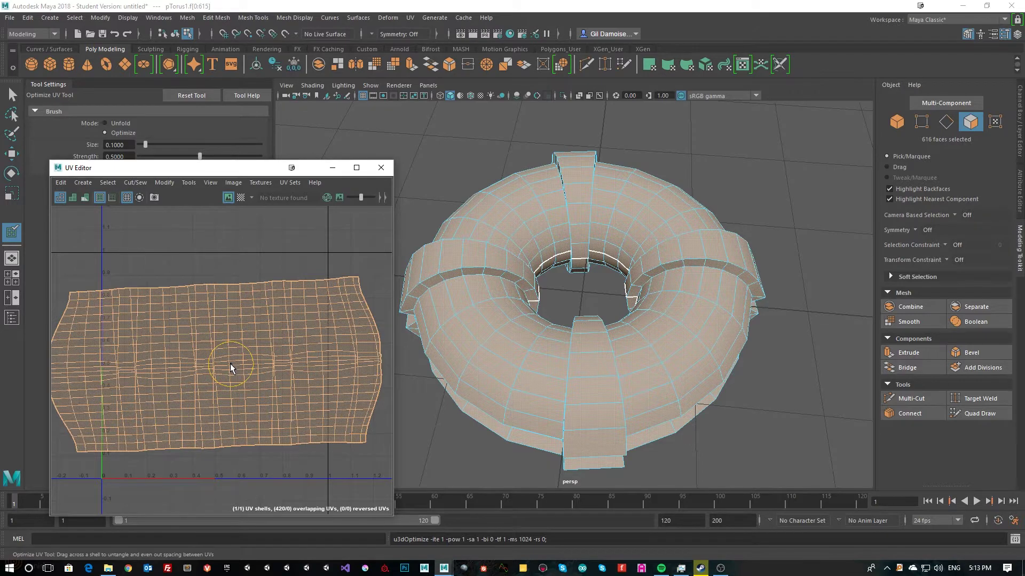
key(ctrl+z)
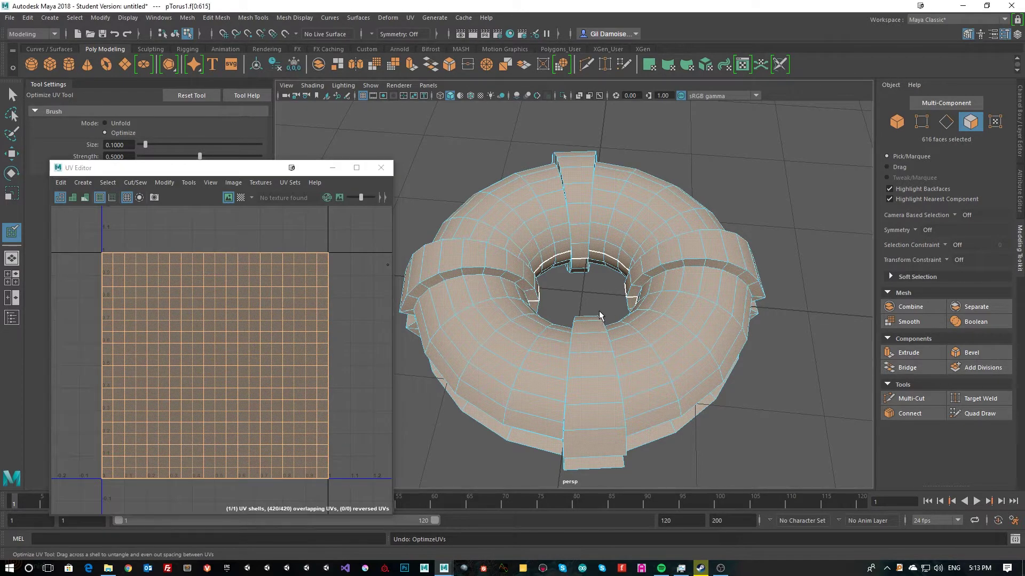
alt+drag(599, 315, 540, 306)
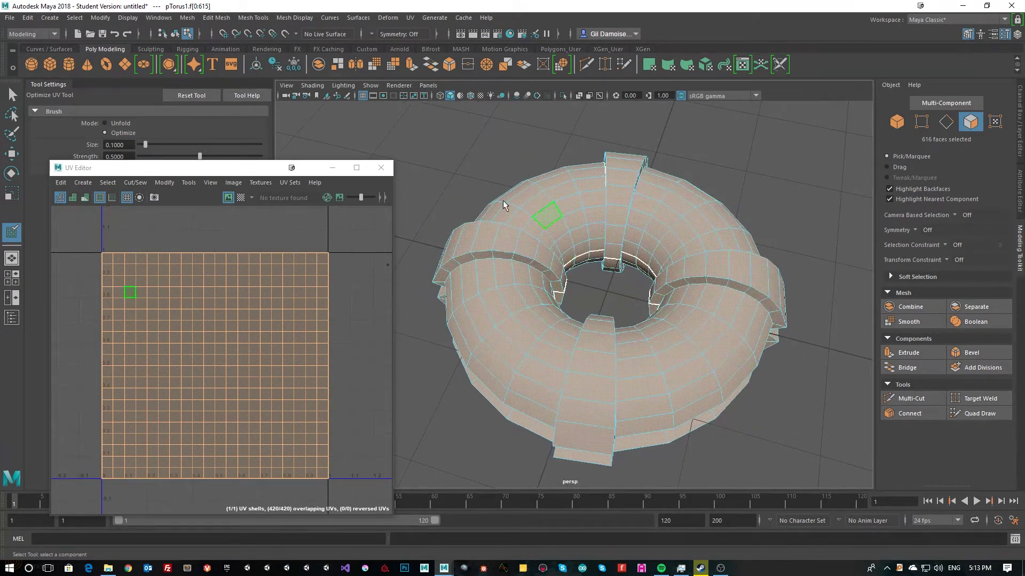
click(132, 182)
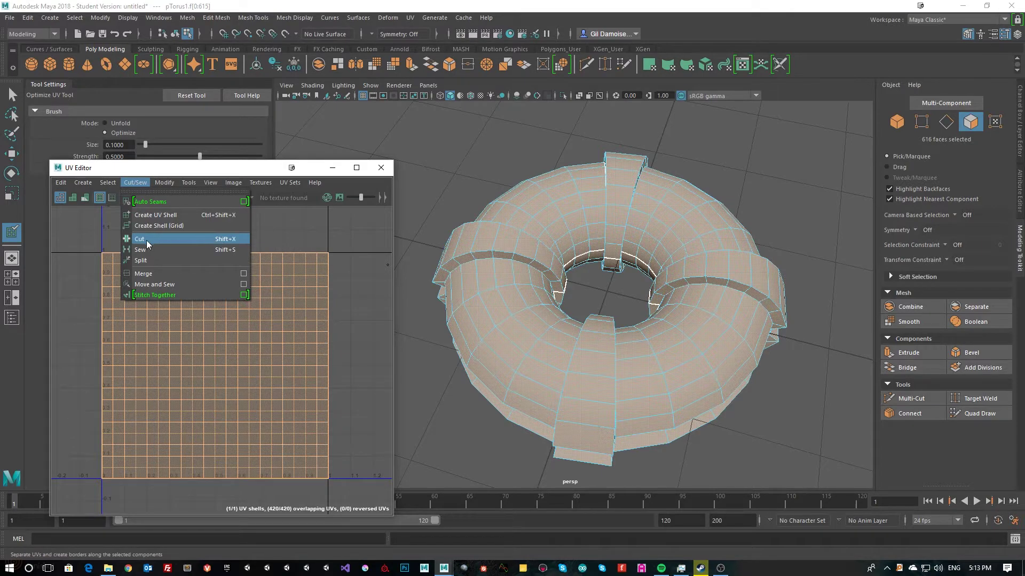
click(197, 170)
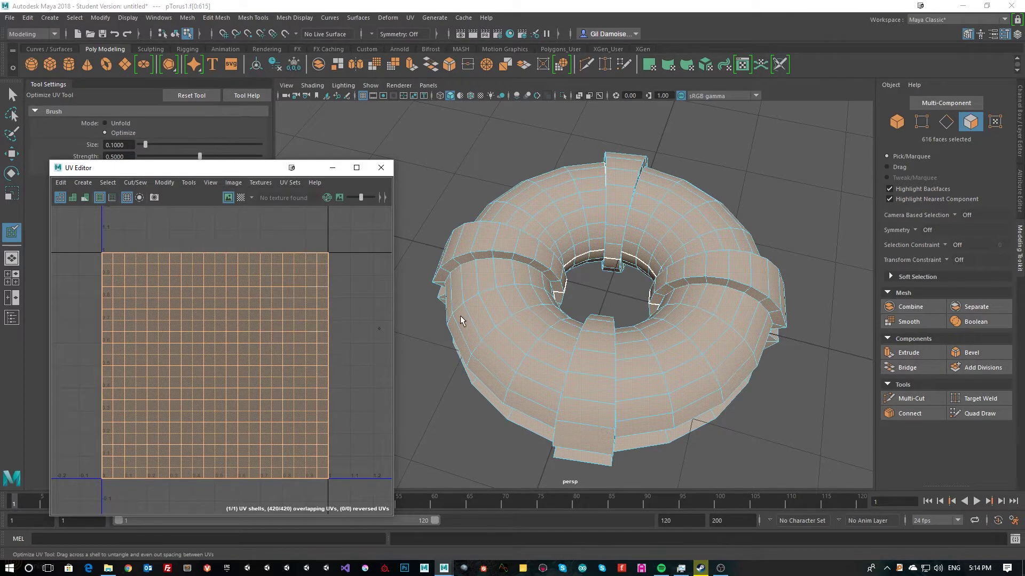
Step: Switch to edge selection and select the edge loop around the tube at the side of one raised band
click(597, 288)
alt+drag(597, 288, 627, 292)
alt+middle_drag(628, 292, 617, 322)
alt+right_drag(616, 323, 639, 318)
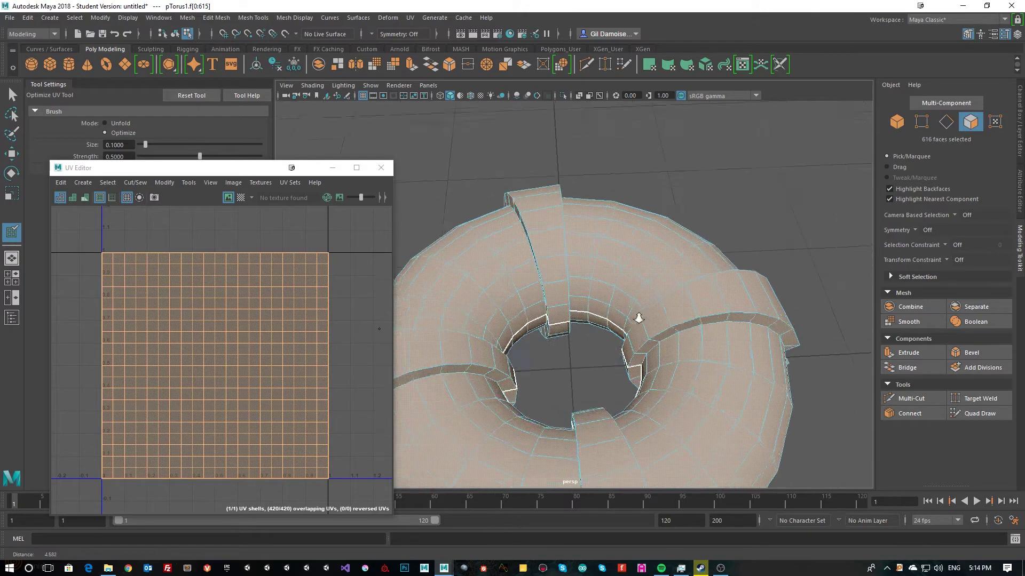
alt+drag(638, 318, 592, 304)
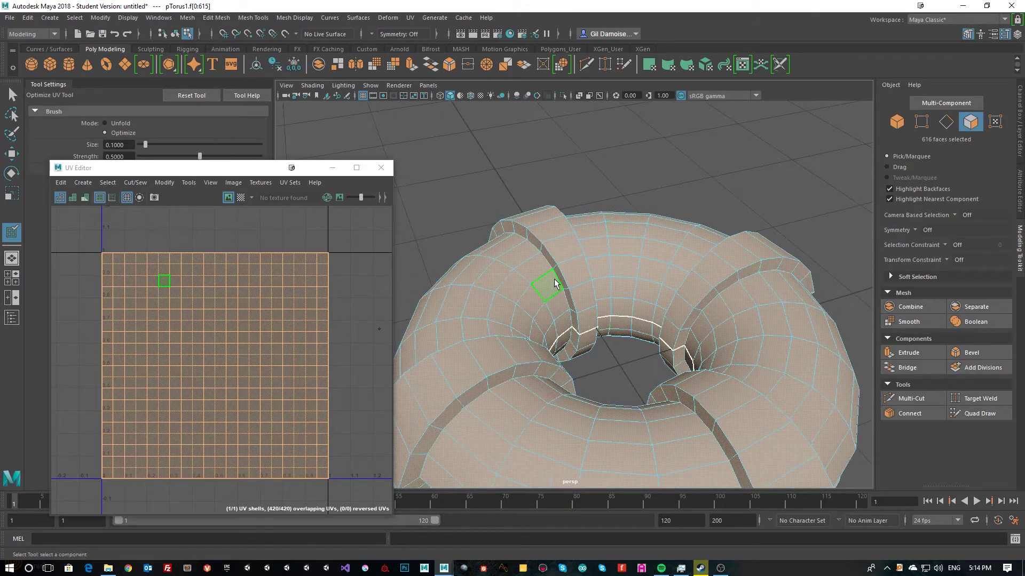
key(F10)
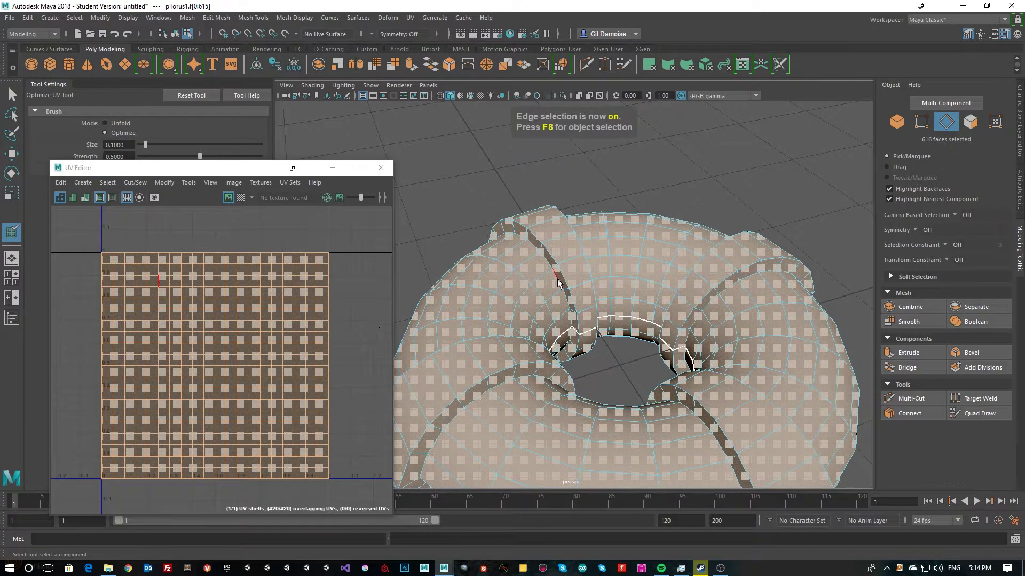
double_click(557, 283)
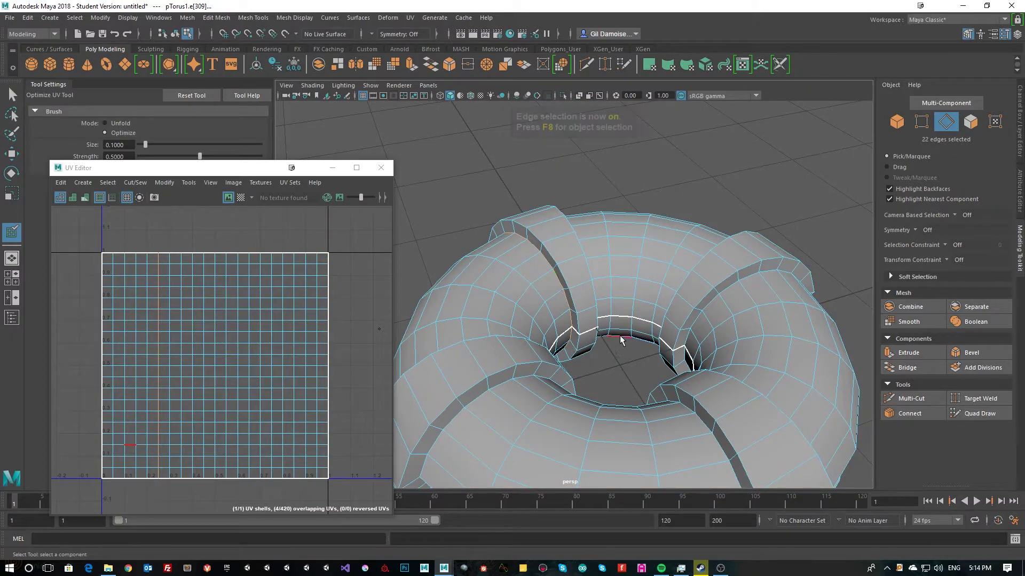
Step: Add the matching edge loops beside two more raised bands to the selection and cut the UVs along all three loops
alt+drag(587, 341, 608, 331)
shift+double_click(555, 298)
shift+double_click(569, 317)
alt+middle_drag(608, 331, 677, 306)
alt+drag(521, 342, 551, 357)
alt+middle_drag(551, 357, 592, 346)
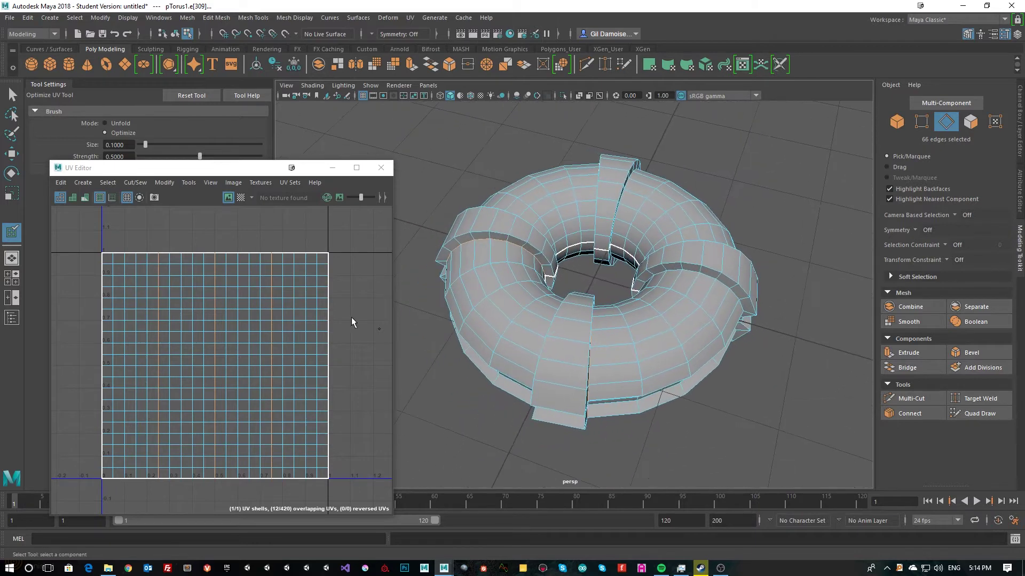
click(135, 183)
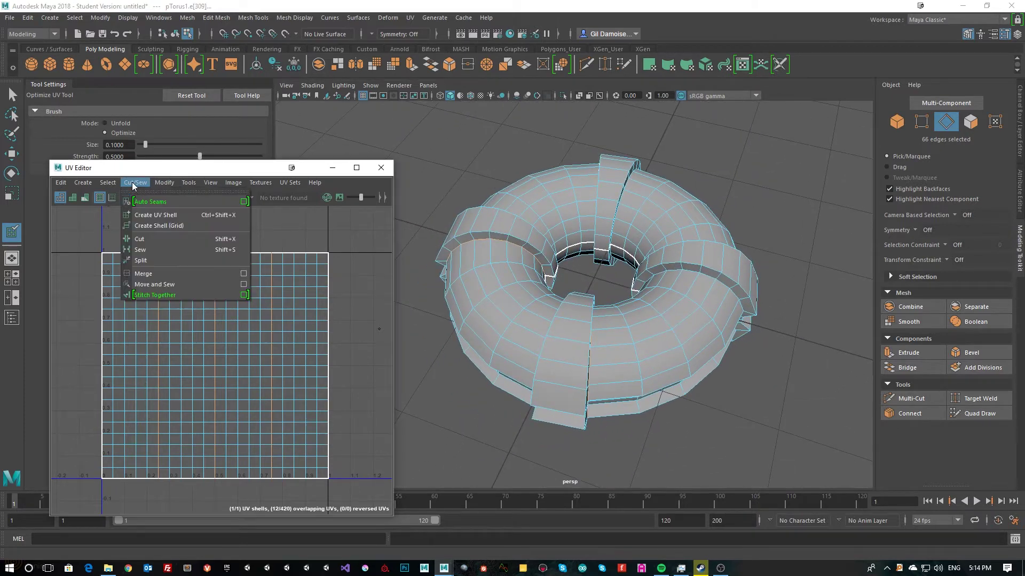
click(148, 240)
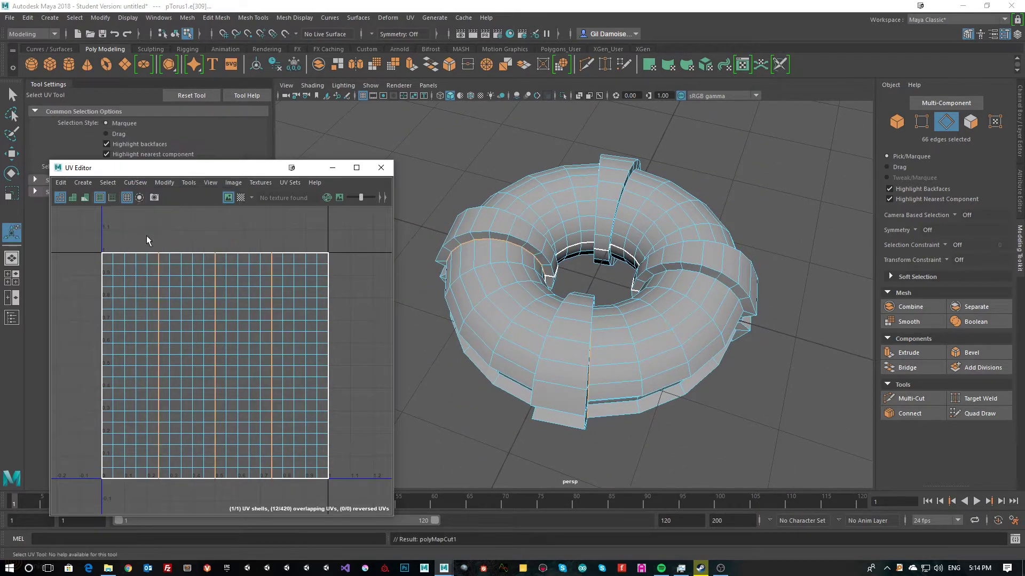
Step: Clear the edge selection and examine the new UV seams around the torus
key(t)
alt+drag(670, 277, 624, 246)
click(621, 206)
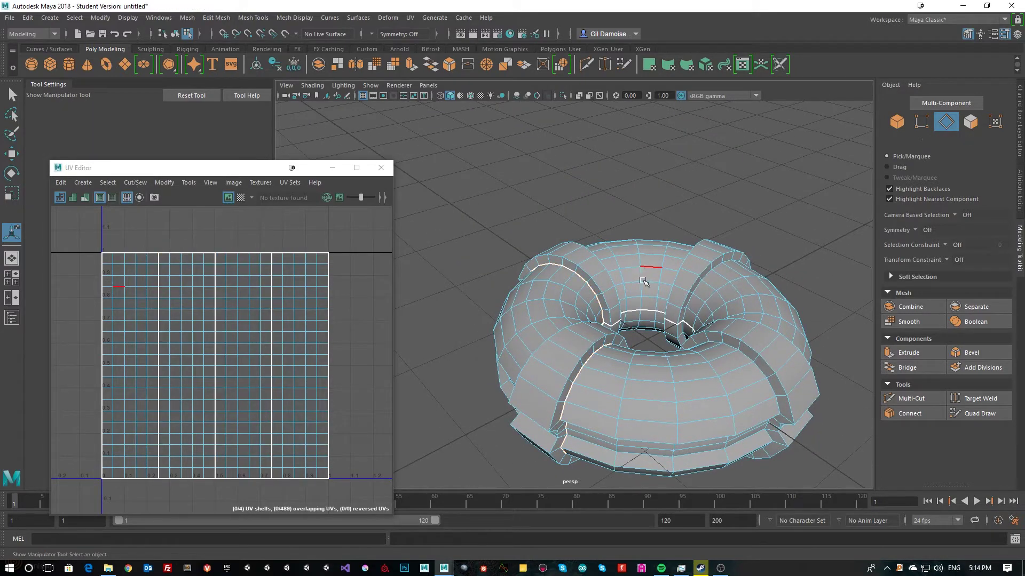
alt+right_drag(645, 281, 678, 285)
alt+drag(678, 286, 688, 338)
alt+middle_drag(688, 338, 607, 261)
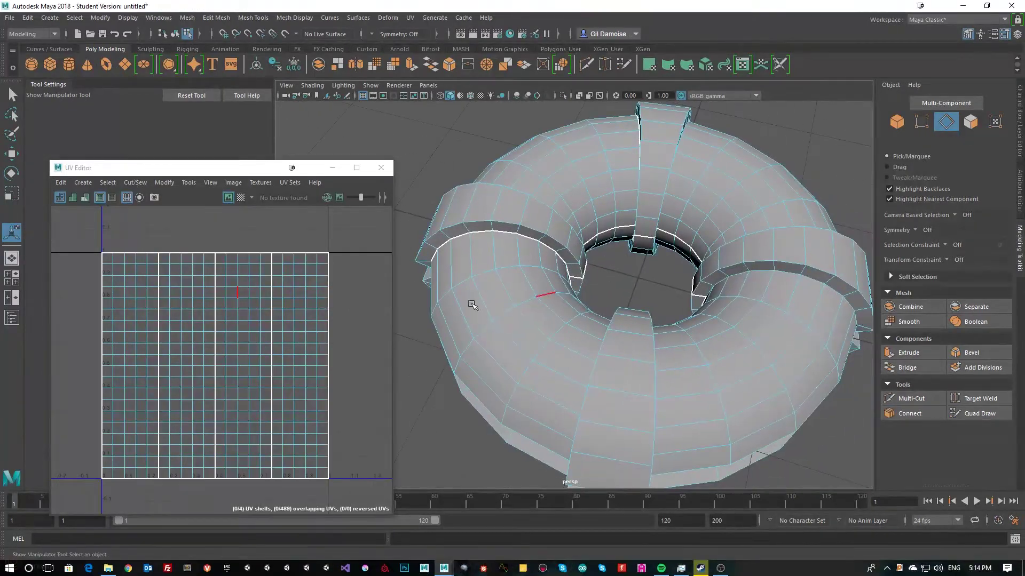
Step: Select all edges of the torus and optimize the UVs of its shells
scroll(565, 285, down, 5)
drag(468, 164, 765, 459)
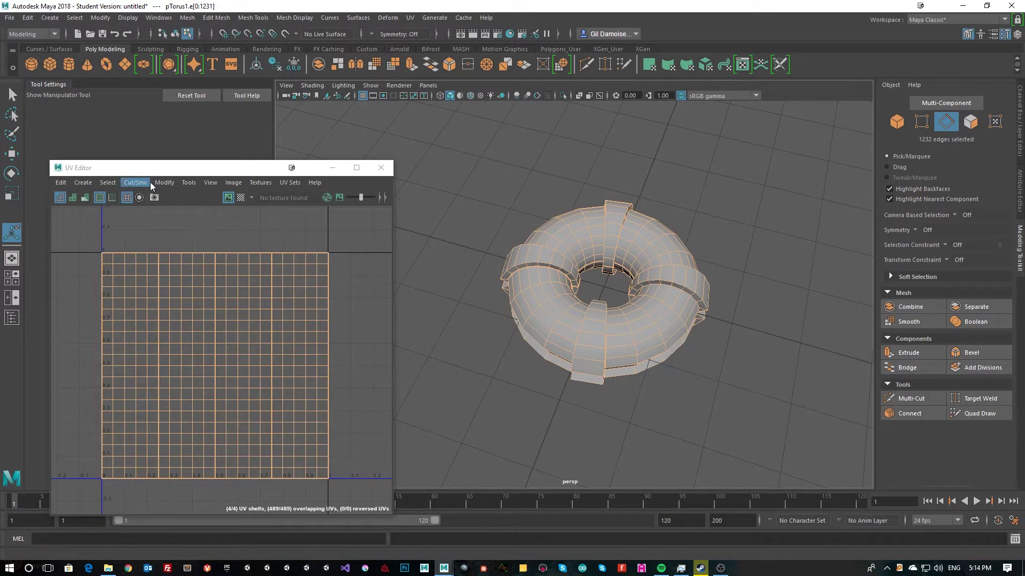
click(165, 183)
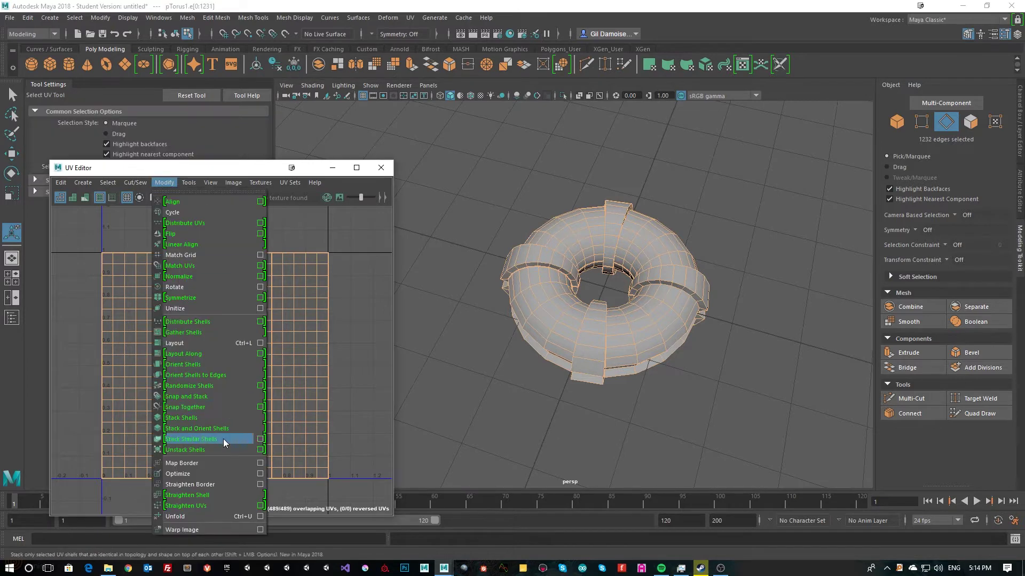
click(193, 470)
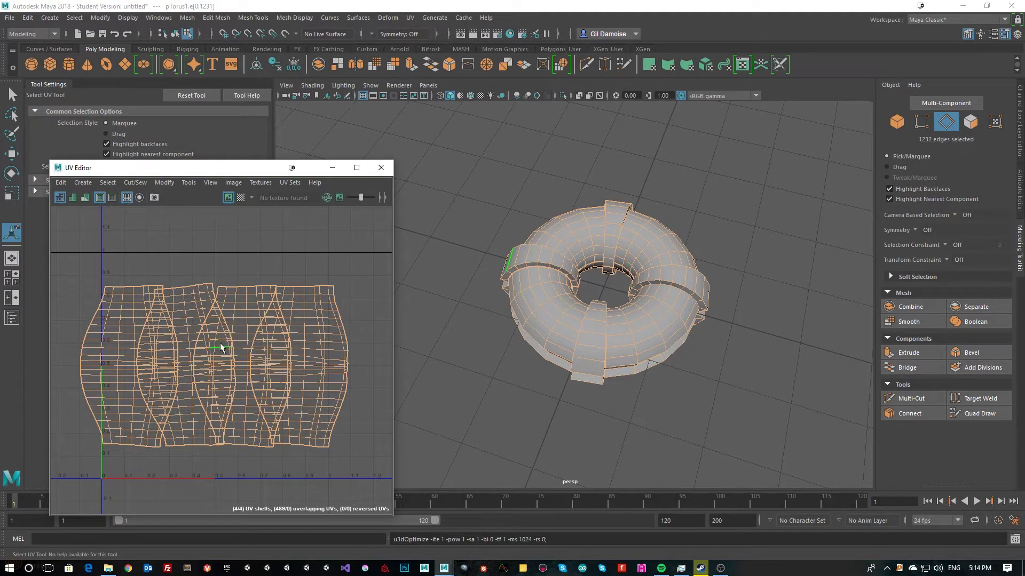
Step: Lay out the UV shells inside the UV square and check the spacing between neighbouring shells
click(162, 184)
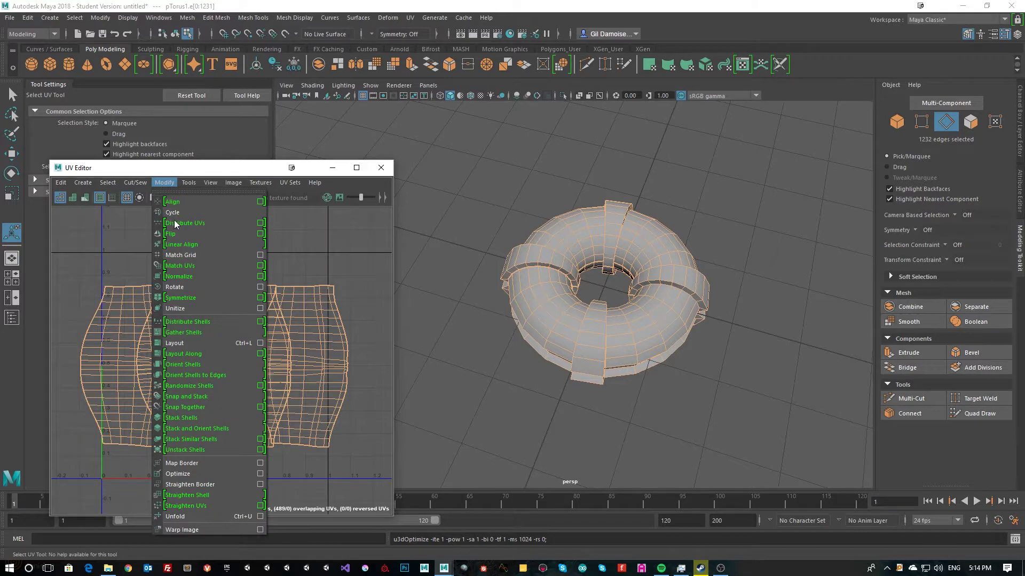
click(198, 343)
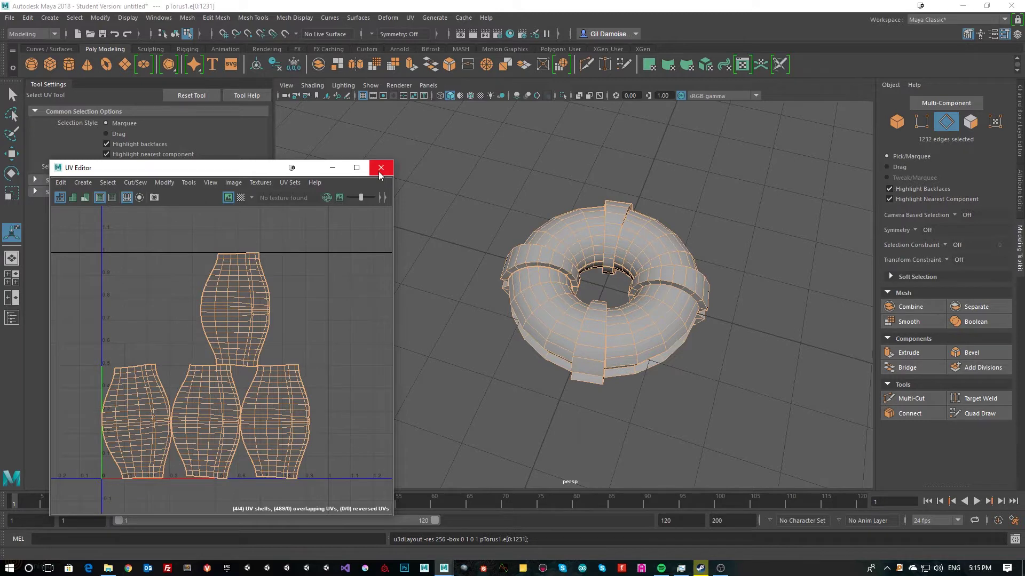
scroll(212, 412, up, 5)
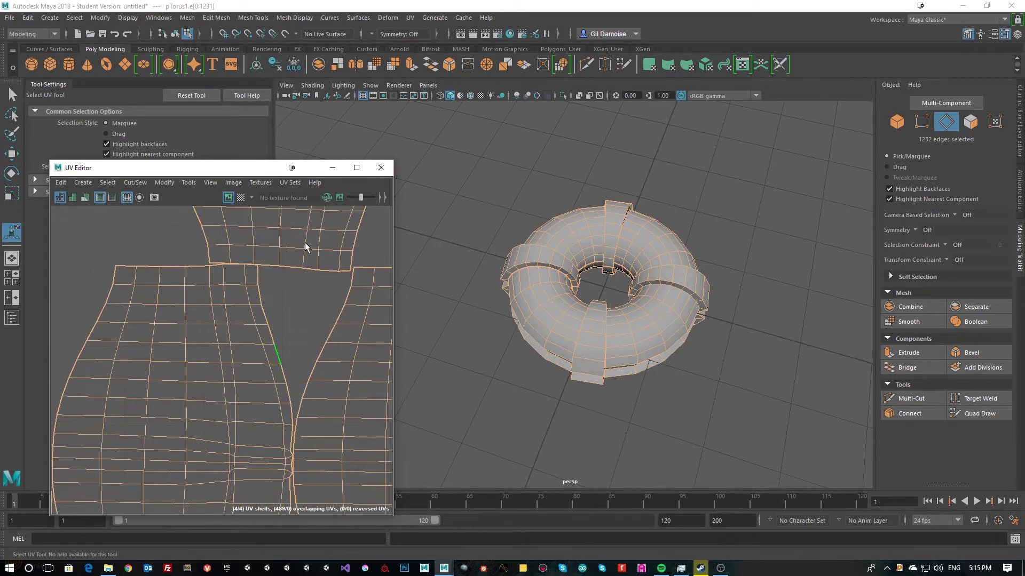
scroll(303, 307, down, 4)
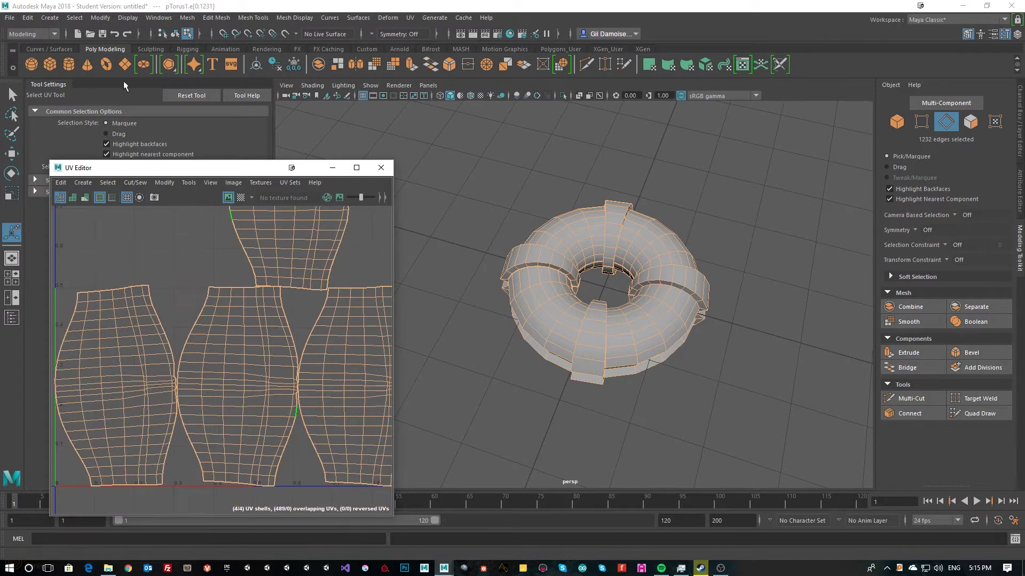
Step: Bring up the Layout UVs options and set the packing iterations to 4
click(164, 182)
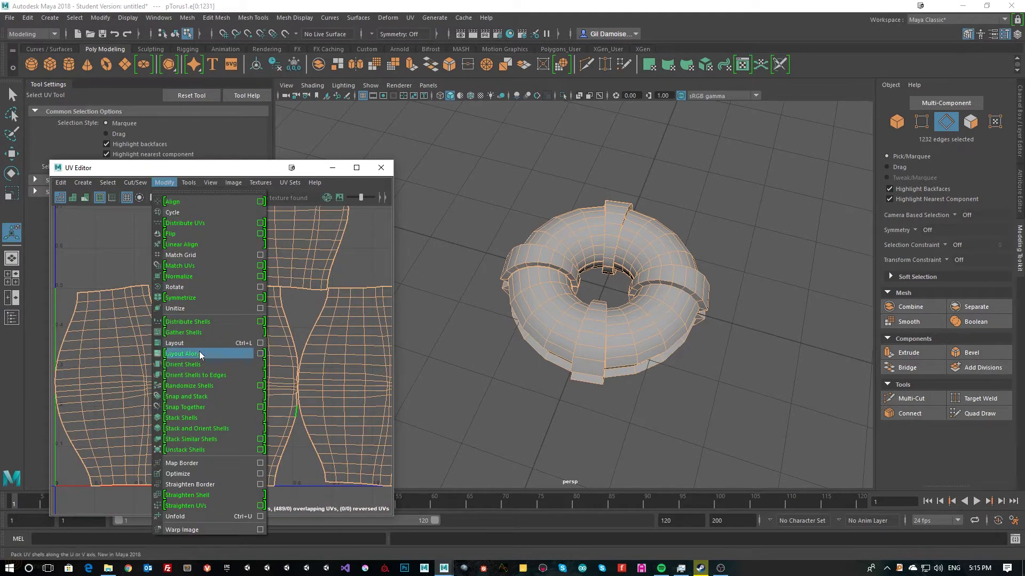
click(262, 344)
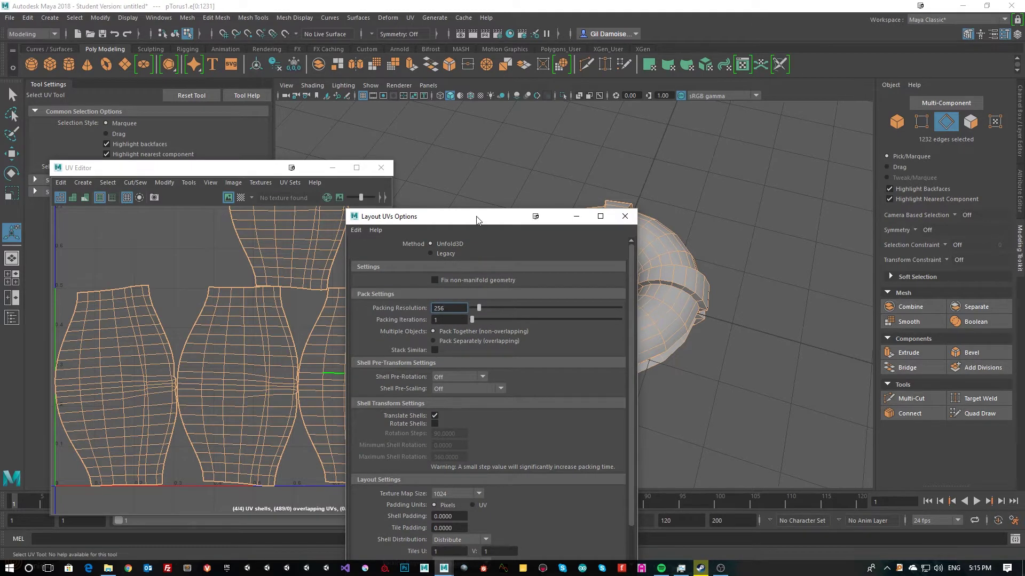
drag(477, 220, 526, 95)
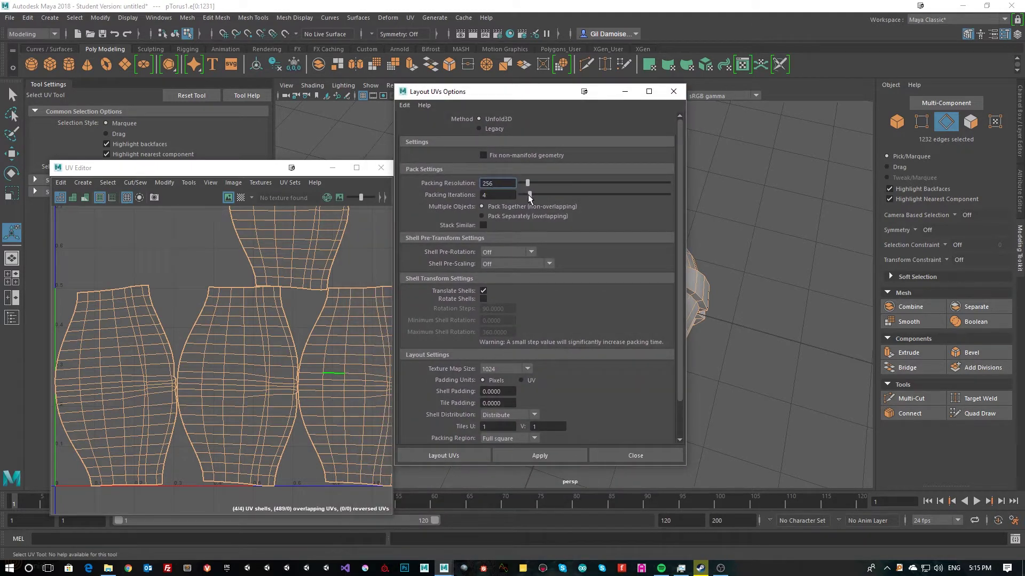
scroll(559, 376, down, 2)
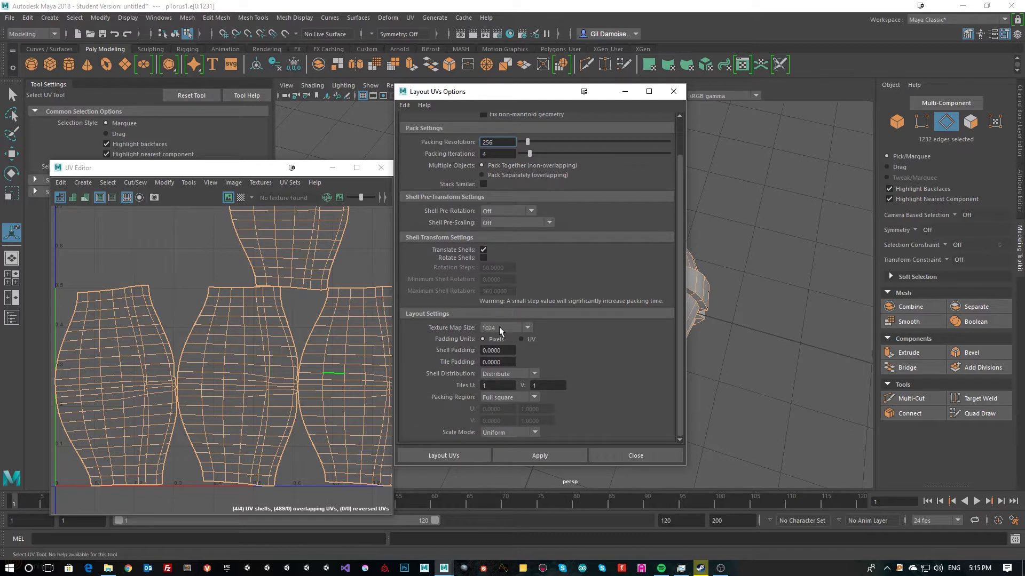
Step: Set the shell padding to 10 pixels, apply the UV layout, and close the layout options
click(509, 351)
double_click(487, 351)
text(0.)
key(Return)
text(10)
key(Tab)
click(544, 456)
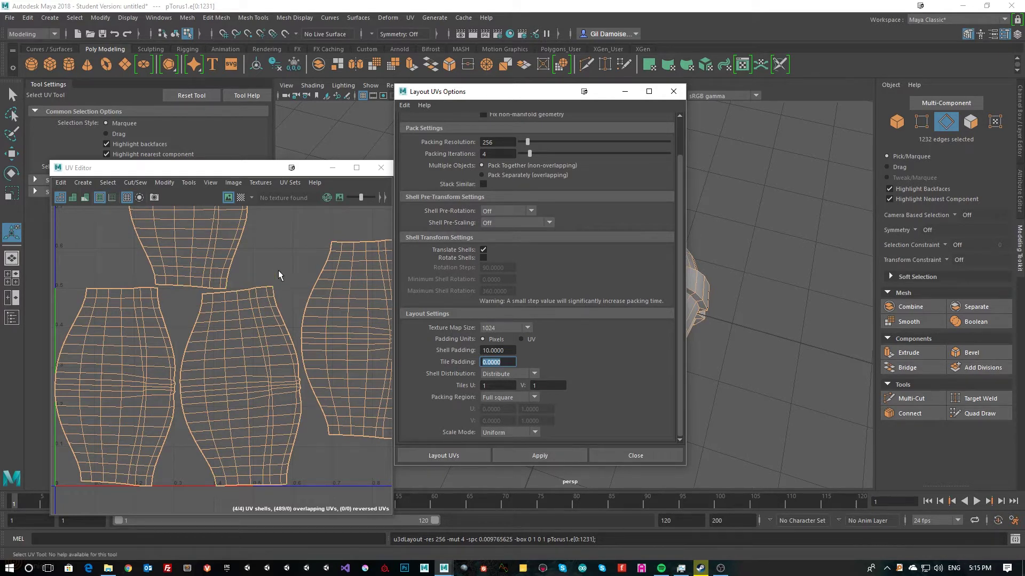
scroll(585, 242, up, 2)
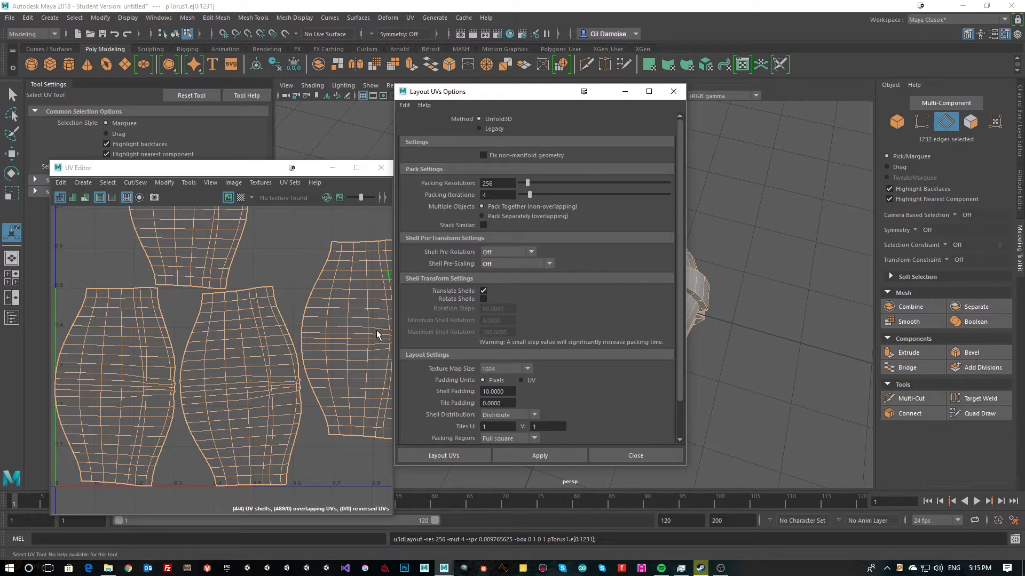
click(675, 91)
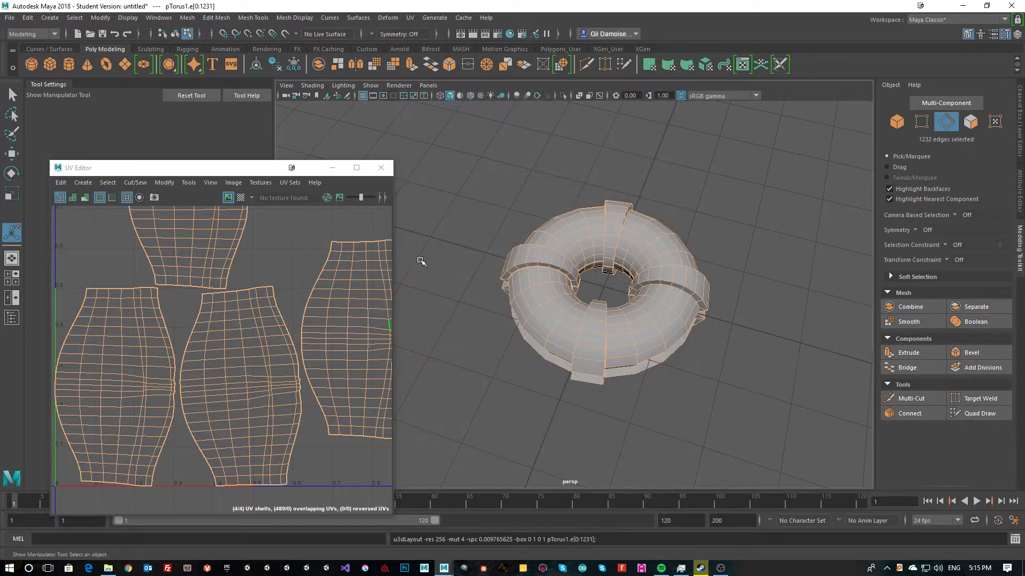
Step: Close the UV Editor and switch the torus from edge selection back to object selection
scroll(320, 336, down, 3)
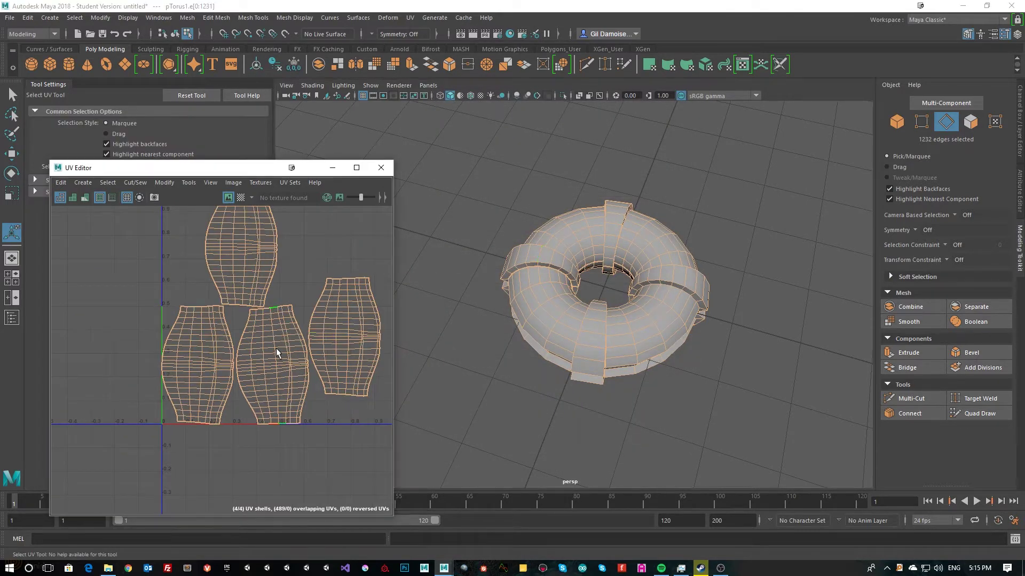
click(381, 168)
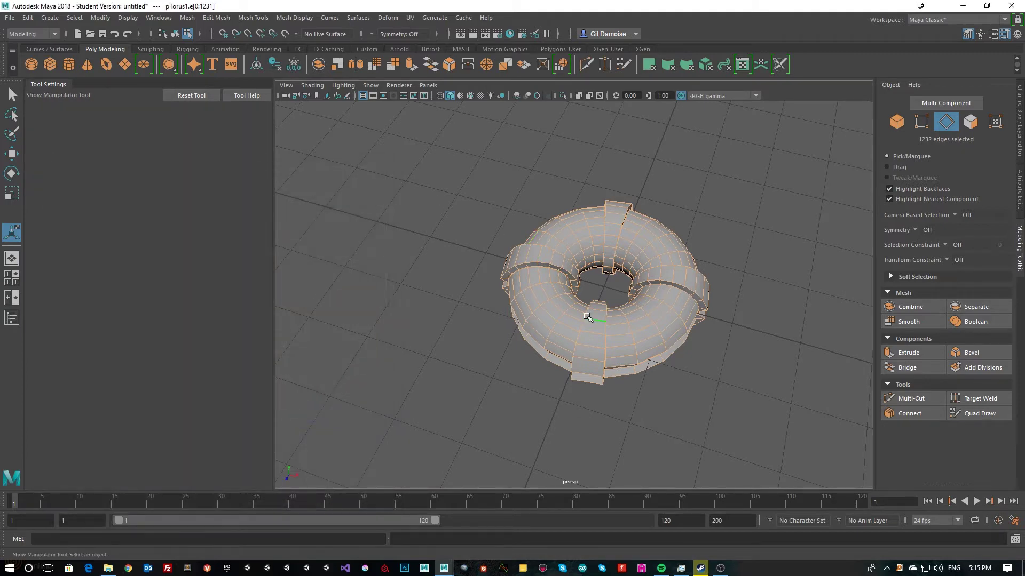
scroll(587, 318, down, 3)
alt+drag(623, 389, 521, 379)
scroll(618, 359, up, 3)
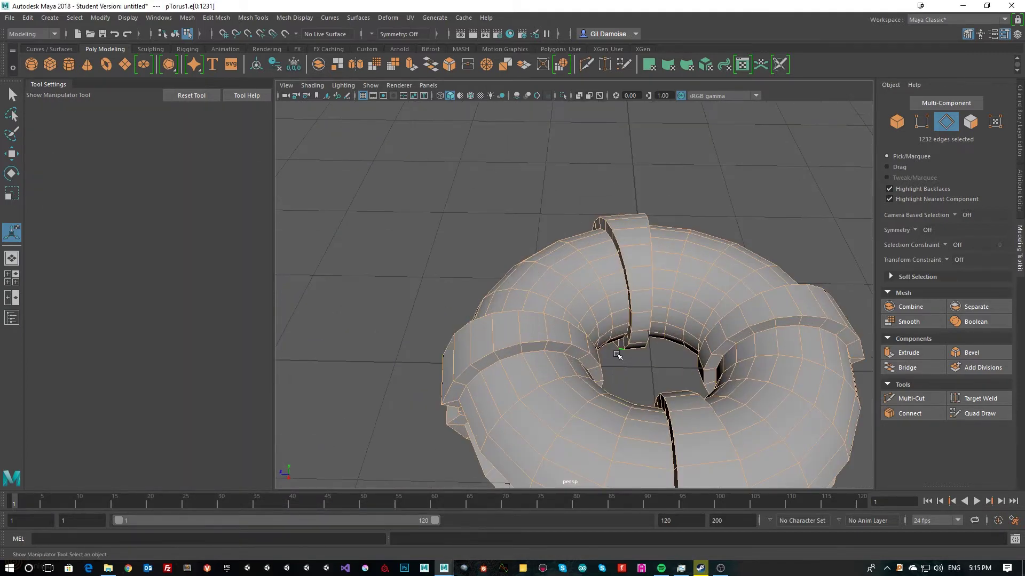
key(q)
key(F8)
alt+drag(651, 364, 561, 259)
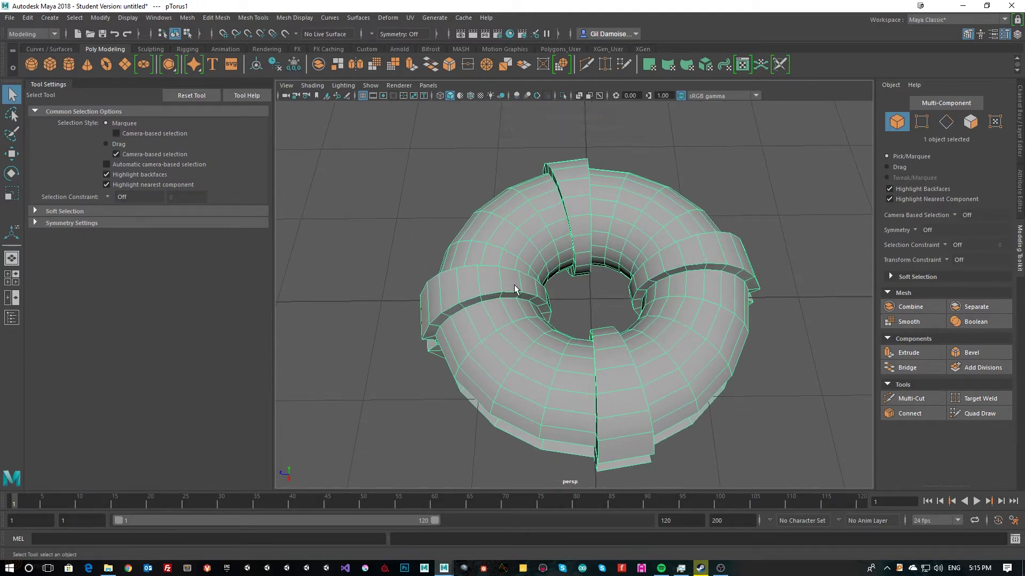
Step: Duplicate the torus, move the copy along the Z axis clear of the original, and reselect the original
key(w)
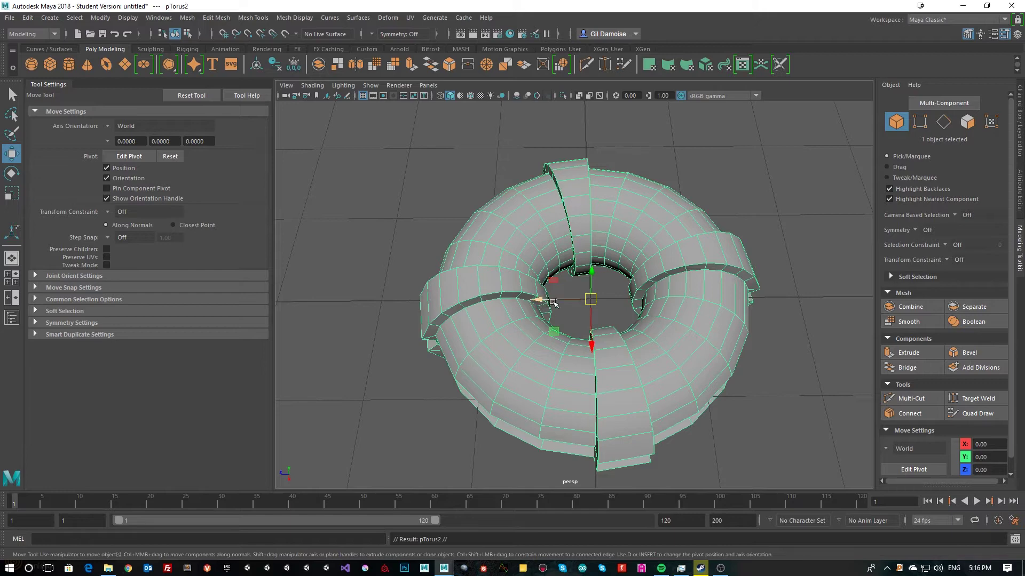
shift+drag(546, 303, 230, 297)
click(576, 373)
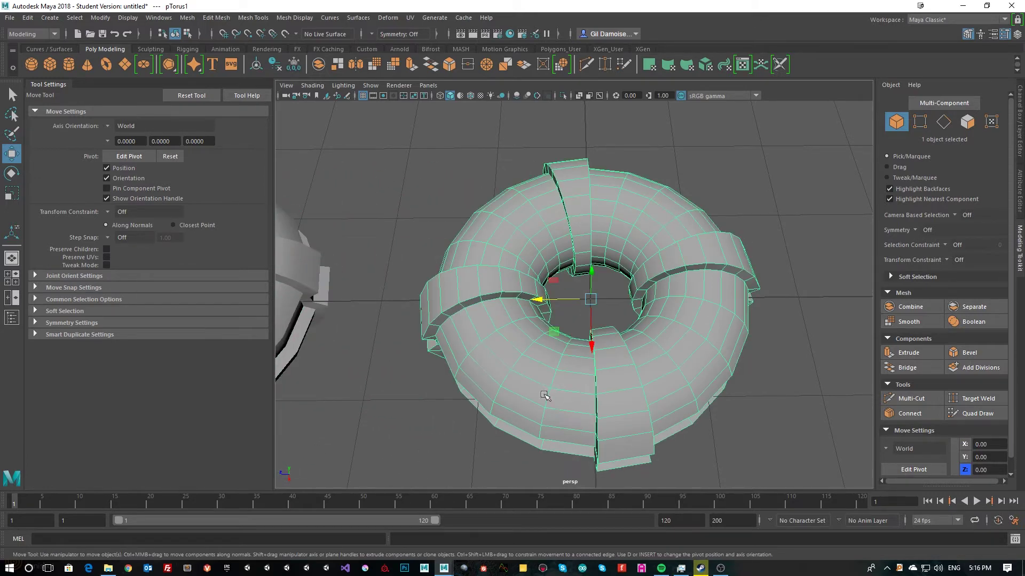
Step: Turn on smooth mesh preview for the original torus, inspect its bands and groove, and switch to edge selection
alt+drag(576, 373, 565, 339)
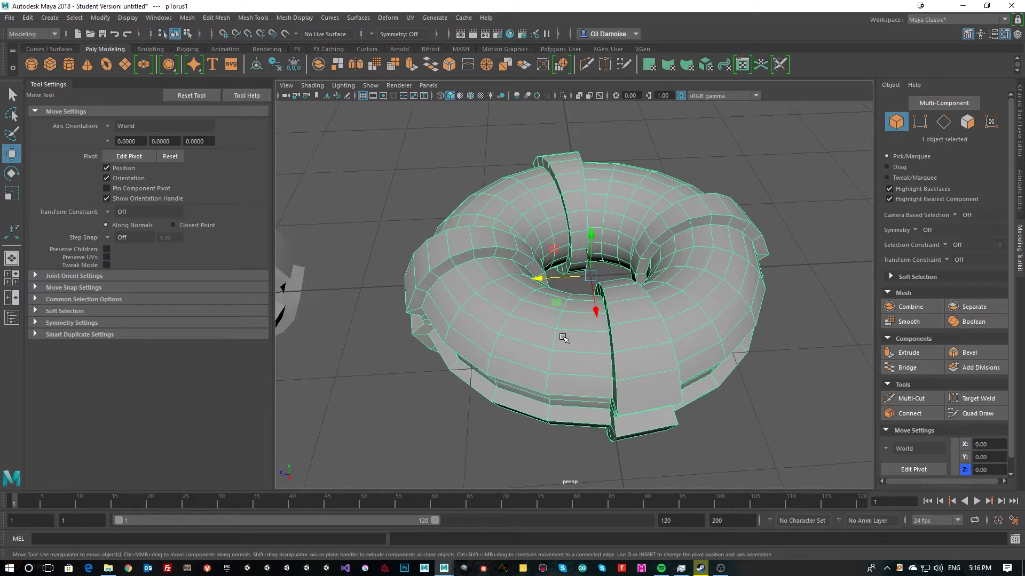
key(3)
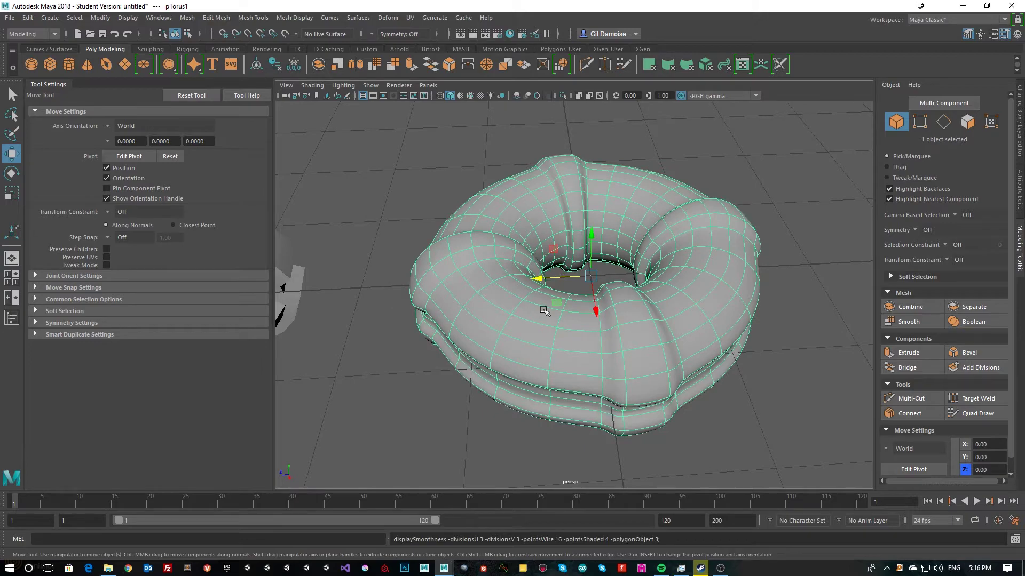
scroll(613, 307, up, 3)
mouse_move(606, 342)
alt+mouse_down()
mouse_move(642, 309)
mouse_move(617, 323)
alt+mouse_up()
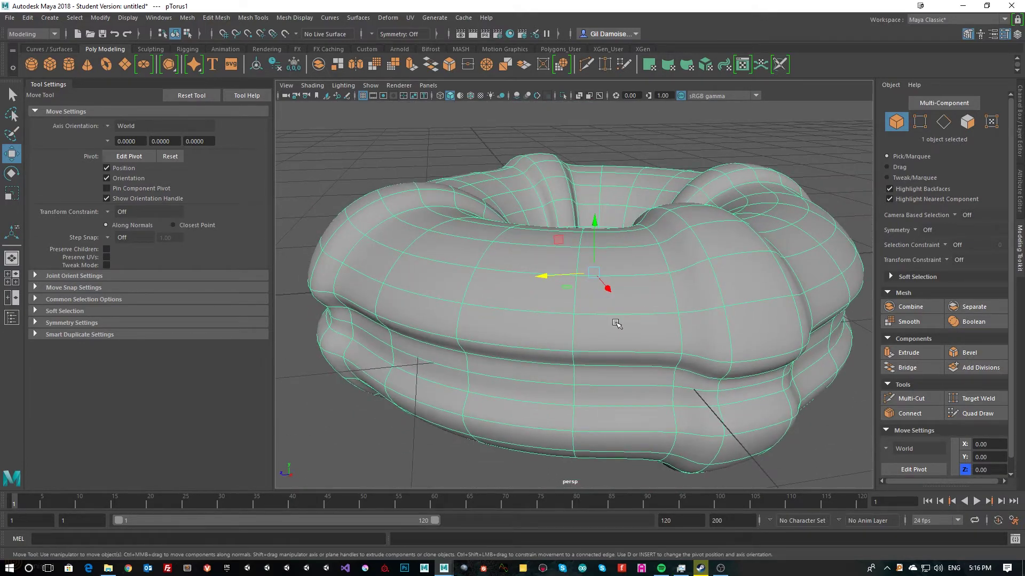
alt+drag(521, 331, 710, 282)
alt+drag(656, 330, 713, 299)
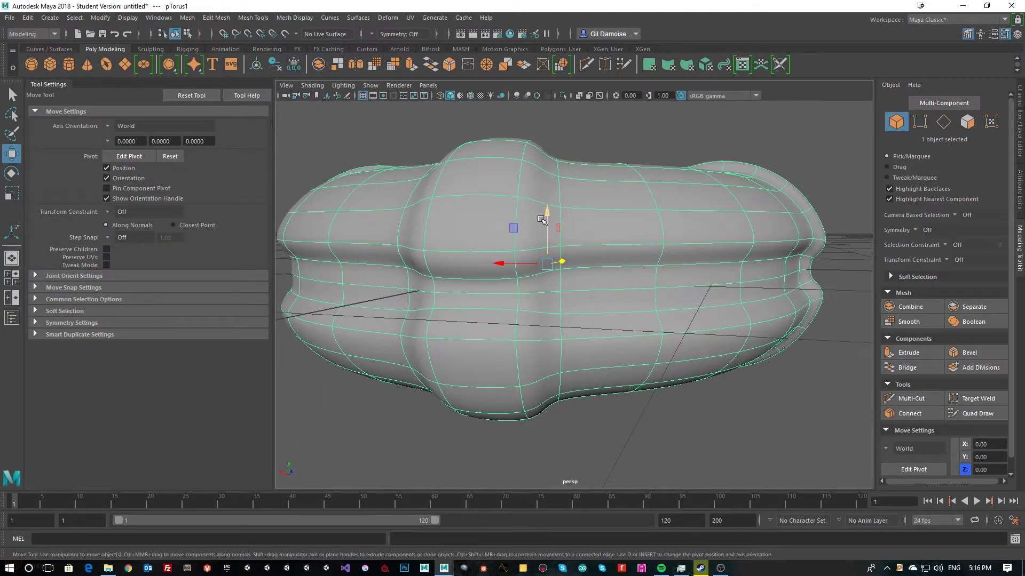
alt+drag(581, 222, 473, 356)
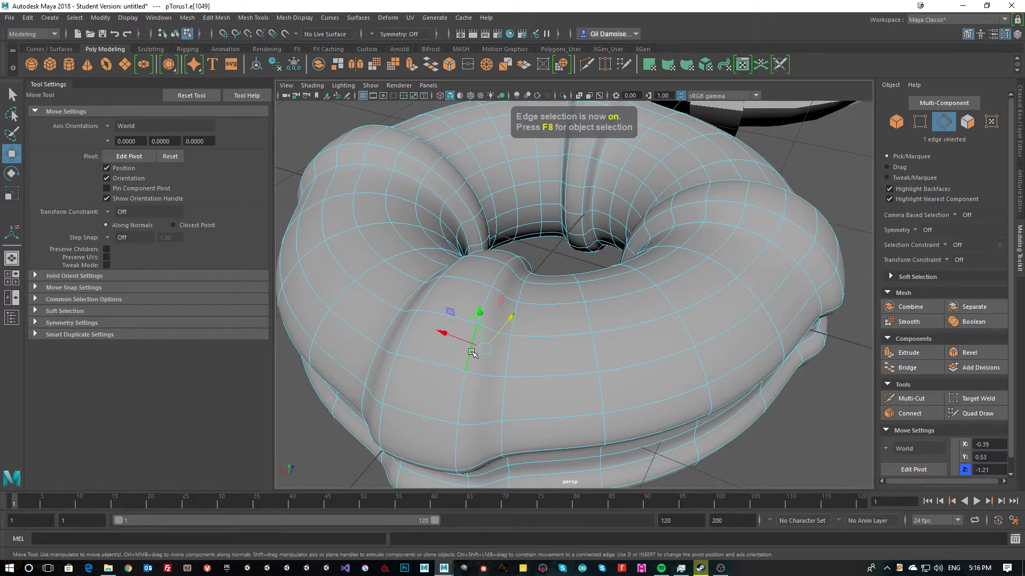
Step: Select the edge loops along both sides of the first raised band, at its base and outer corners
double_click(471, 353)
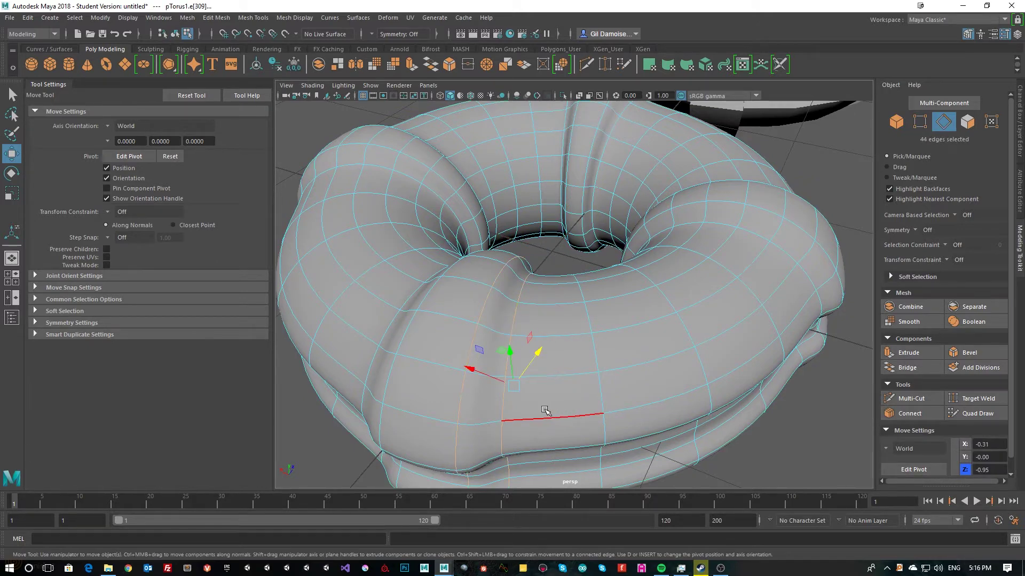
key(w)
key(q)
alt+drag(423, 360, 463, 358)
shift+double_click(547, 302)
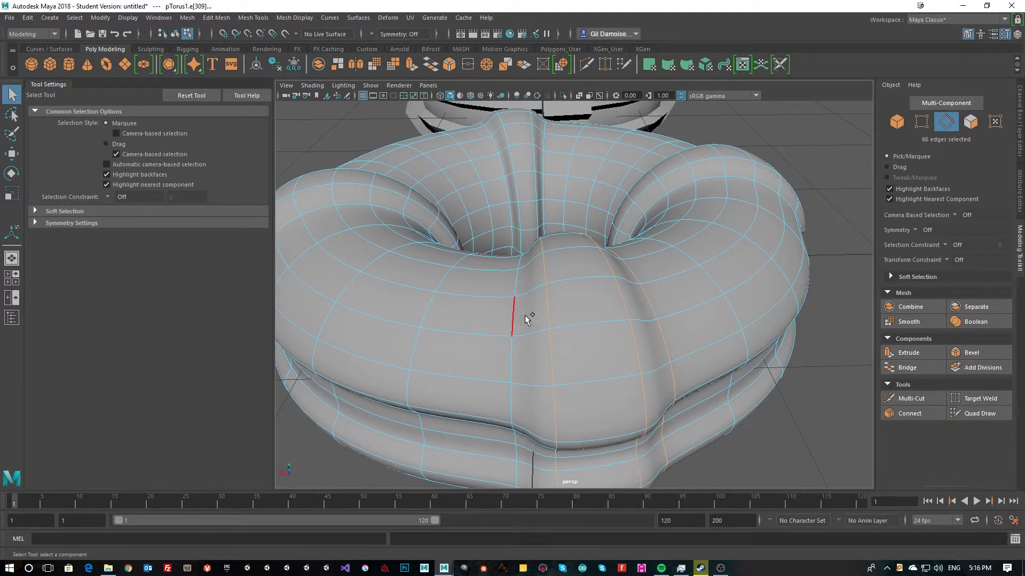
Step: Add the base and outer corner edge loops of the remaining three raised bands to the selection
mouse_move(510, 355)
alt+mouse_down()
mouse_move(549, 359)
mouse_move(453, 342)
mouse_move(525, 352)
alt+mouse_up()
shift+double_click(396, 349)
shift+double_click(359, 329)
shift+double_click(623, 334)
shift+double_click(589, 342)
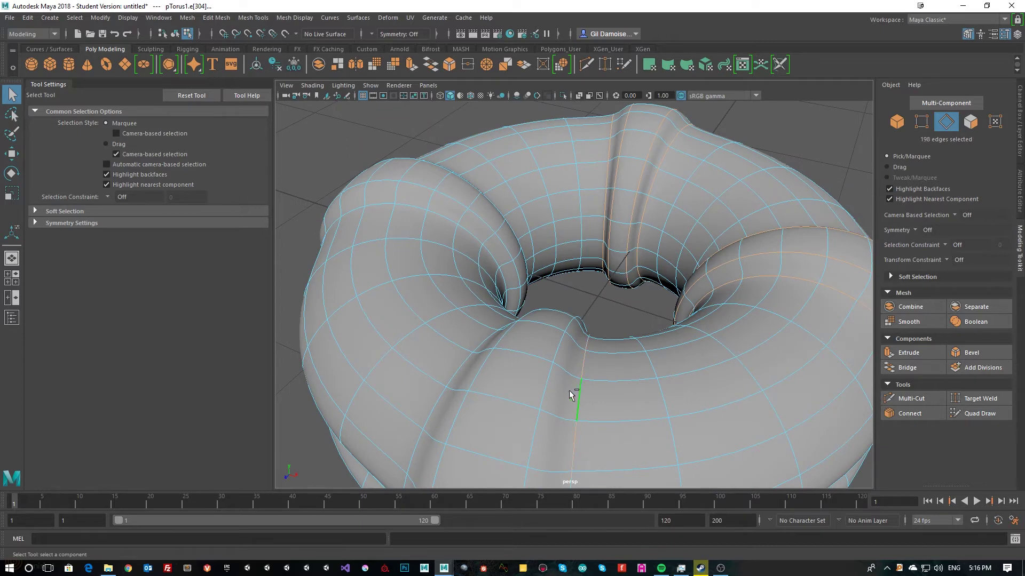
shift+double_click(462, 361)
alt+drag(428, 350, 536, 358)
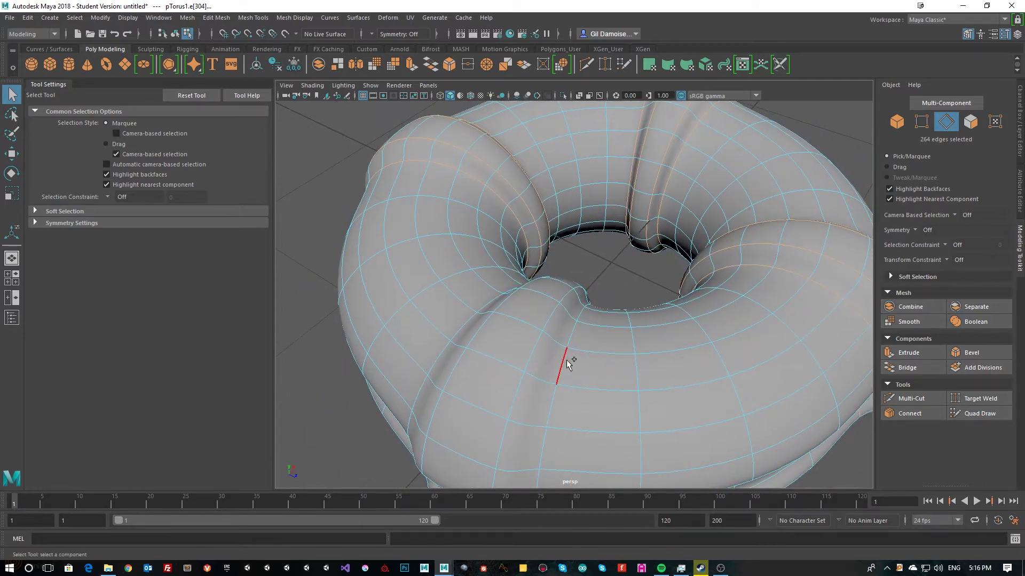
shift+double_click(465, 329)
Step: Add the four horizontal edge loops bordering the groove around the torus's outer side to the selection
alt+drag(521, 372, 559, 300)
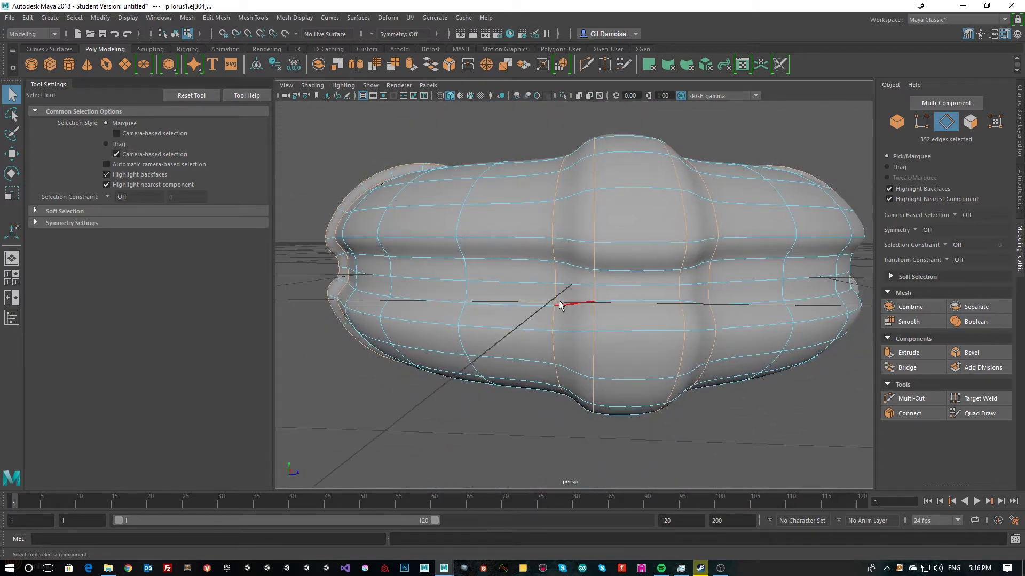
shift+double_click(501, 238)
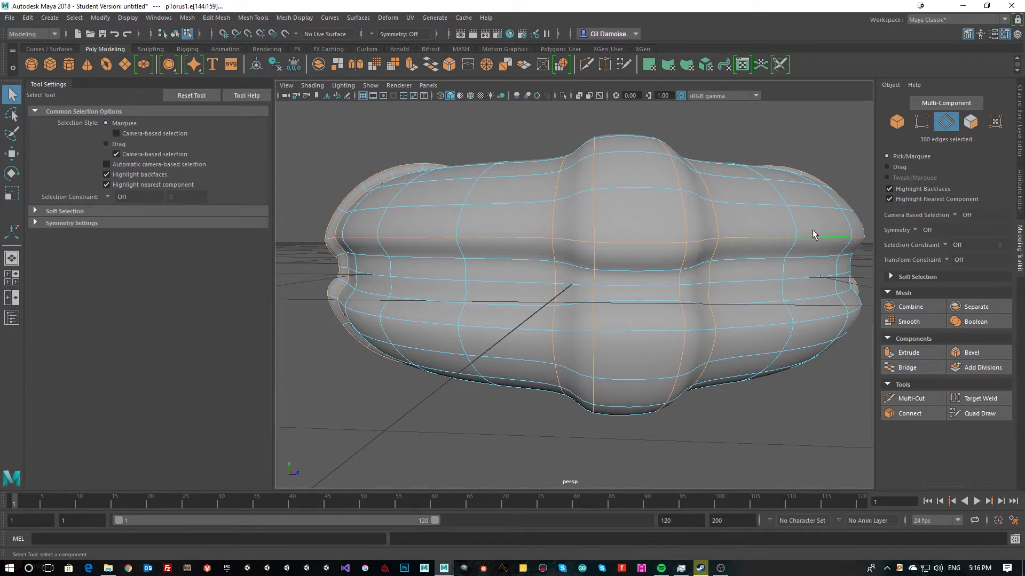
shift+double_click(523, 260)
shift+double_click(520, 304)
shift+double_click(498, 328)
Step: Crease the selected band and groove edges in absolute mode to a value of about 3.28
alt+drag(715, 348, 477, 391)
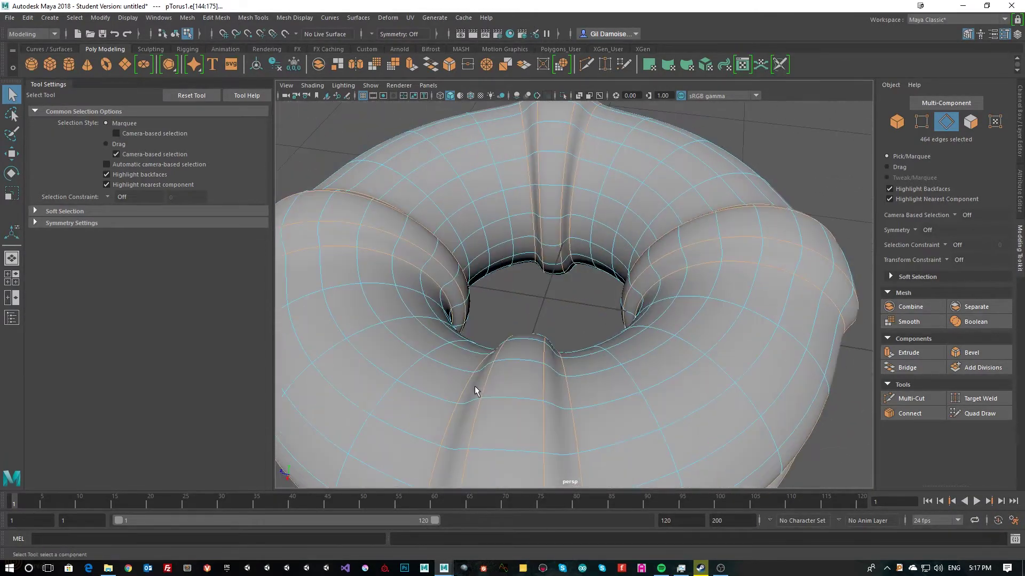
scroll(429, 260, down, 3)
scroll(440, 261, up, 1)
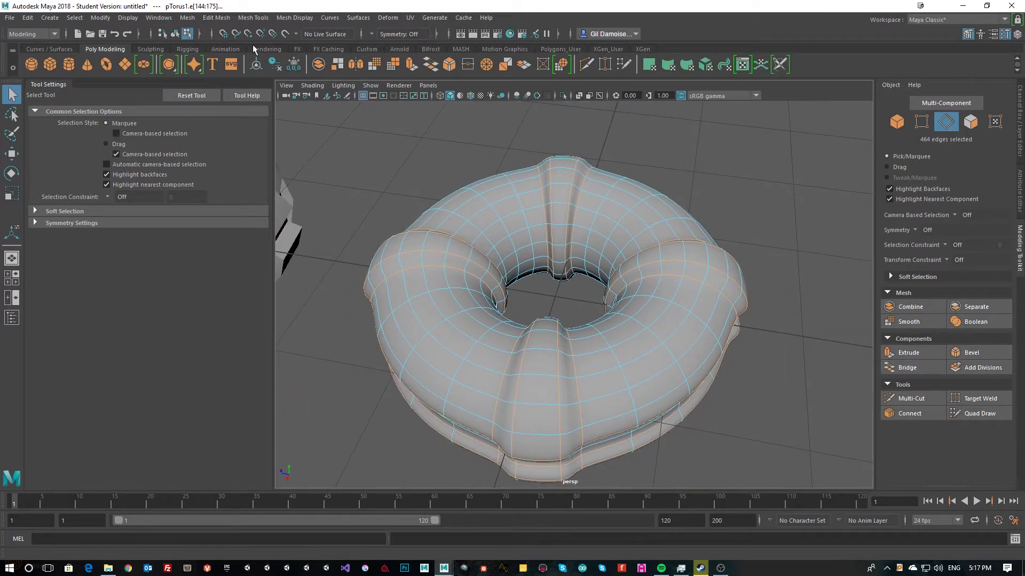
click(257, 16)
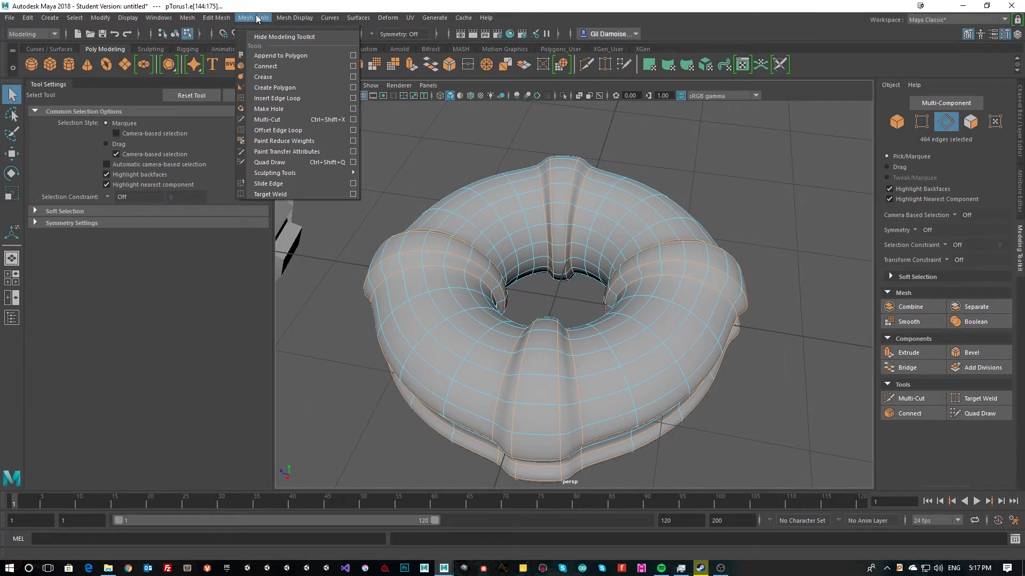
click(268, 75)
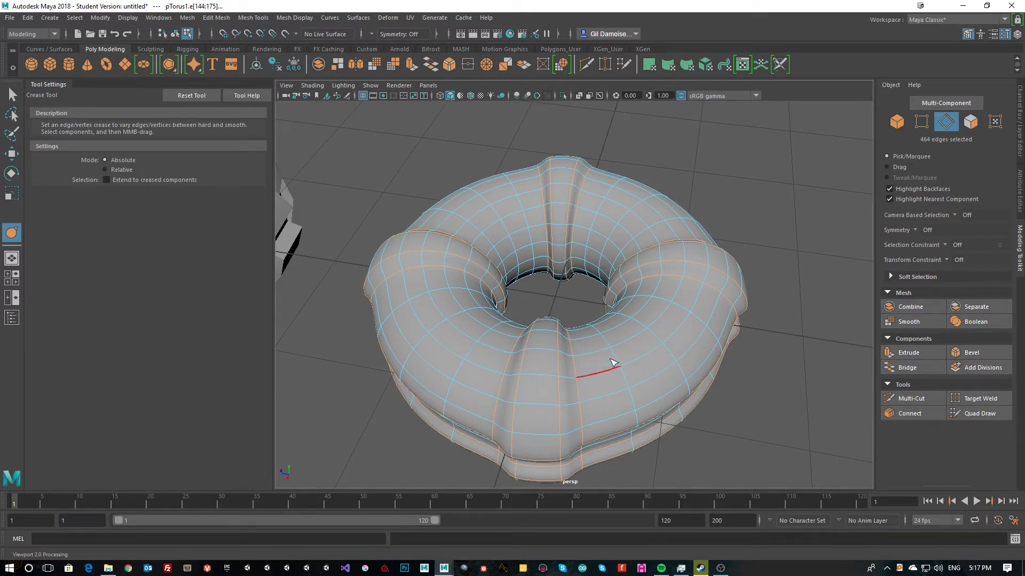
middle_drag(596, 367, 717, 368)
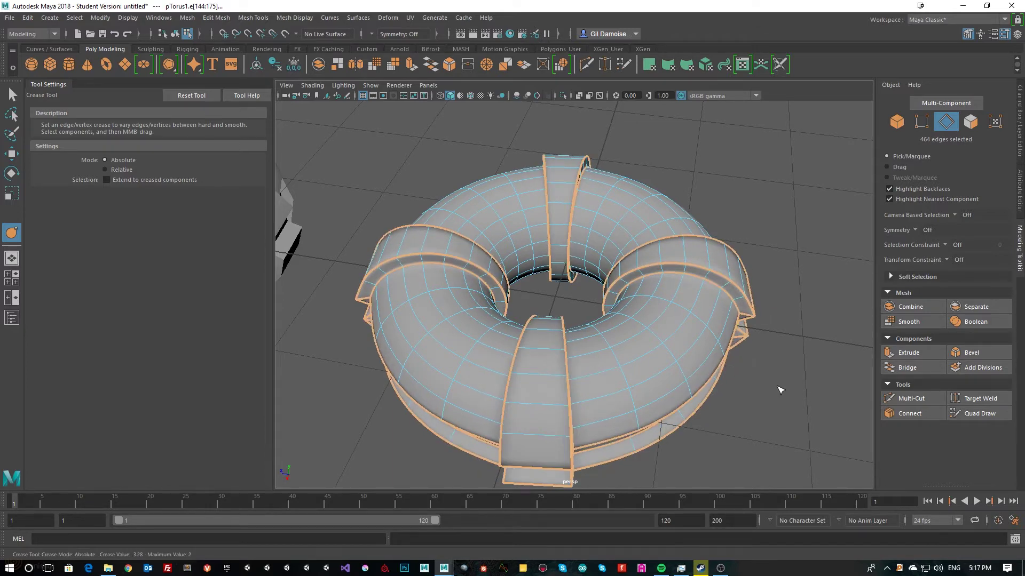
Step: Deselect the edges and examine the creased bands and groove from several angles and up close
alt+drag(743, 371, 452, 303)
alt+drag(562, 307, 591, 201)
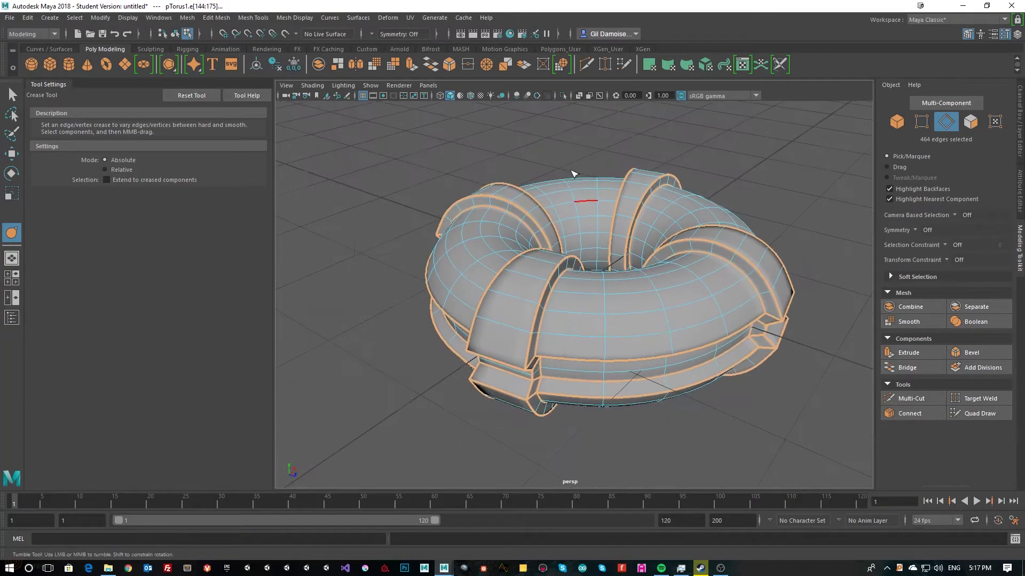
click(536, 144)
scroll(533, 273, up, 8)
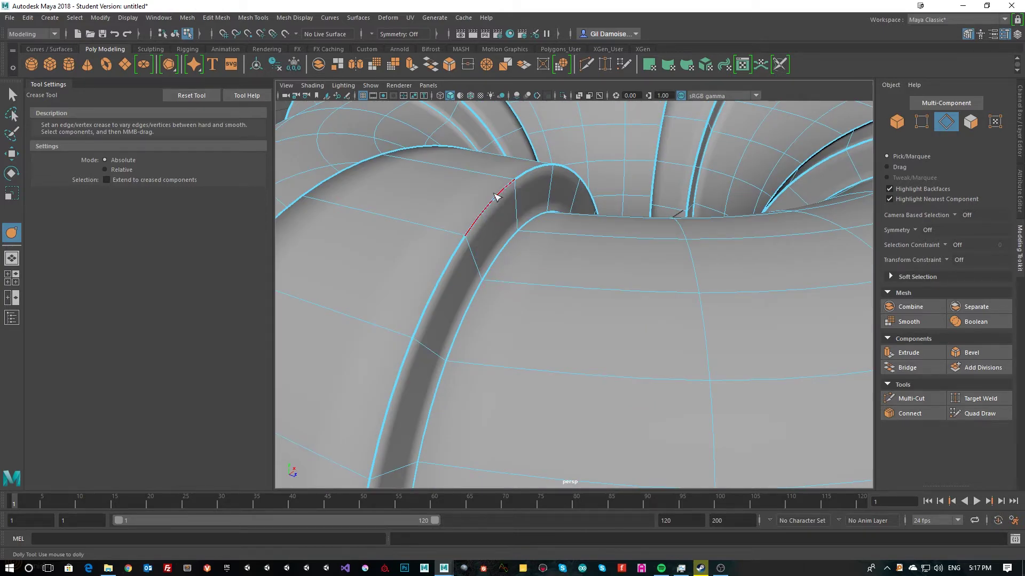
alt+drag(507, 196, 561, 258)
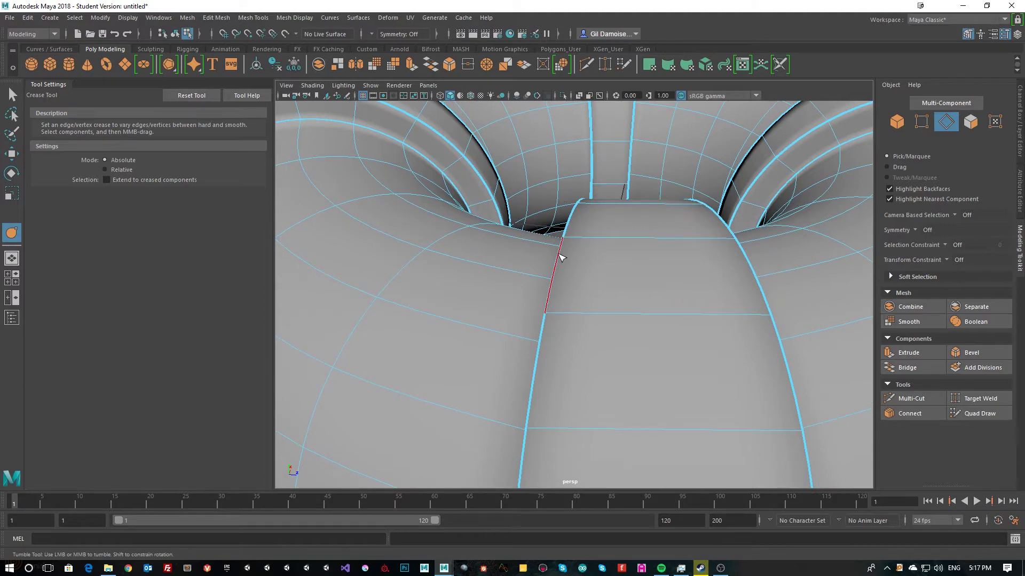
scroll(533, 218, down, 8)
alt+drag(501, 224, 577, 318)
alt+middle_drag(576, 315, 588, 265)
alt+right_drag(587, 264, 556, 248)
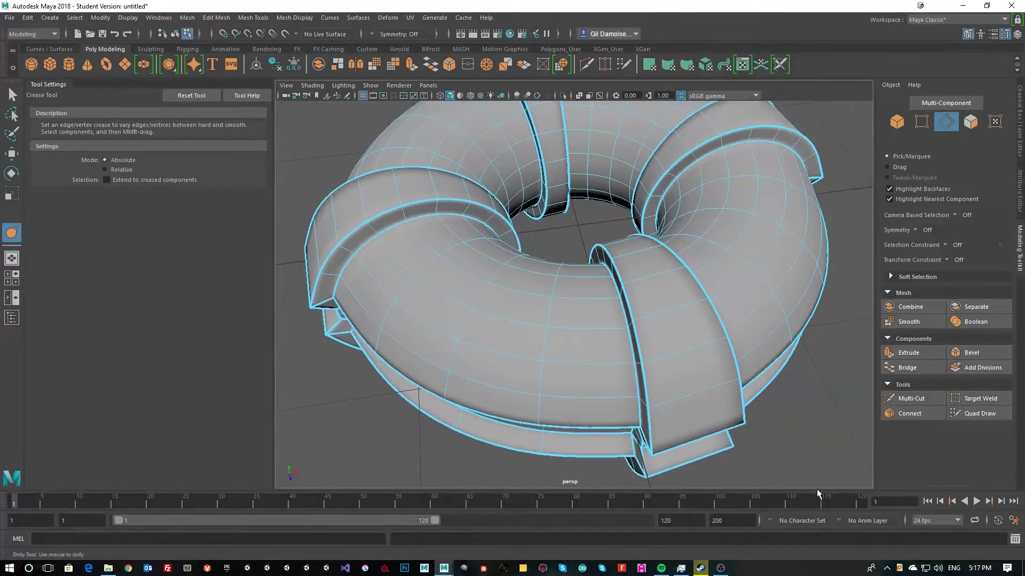
Step: Compare the torus with and without smooth mesh preview, leaving the preview off
key(1)
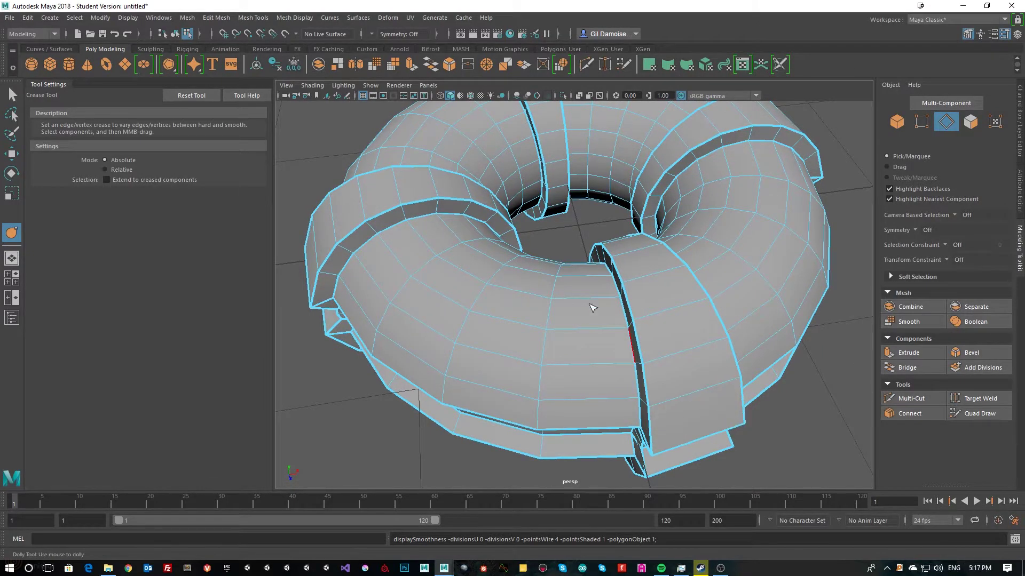
alt+middle_drag(590, 302, 590, 317)
key(3)
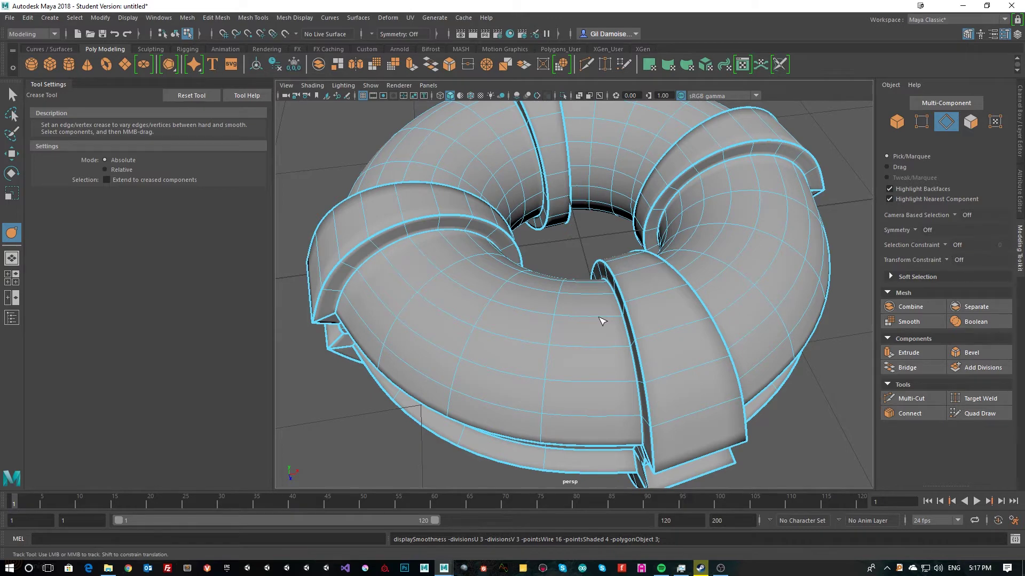
key(1)
alt+middle_drag(458, 286, 499, 299)
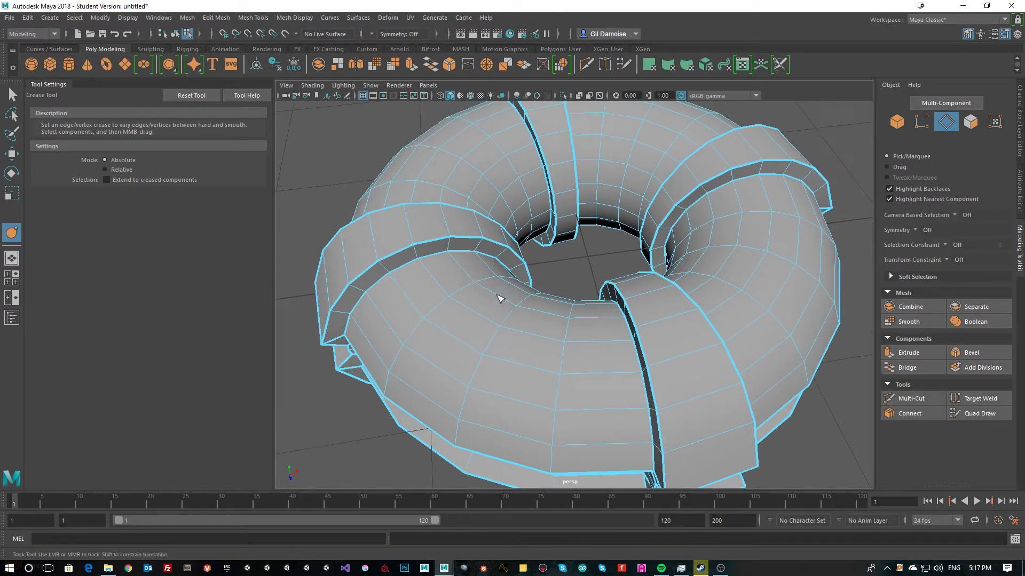
alt+drag(499, 299, 574, 304)
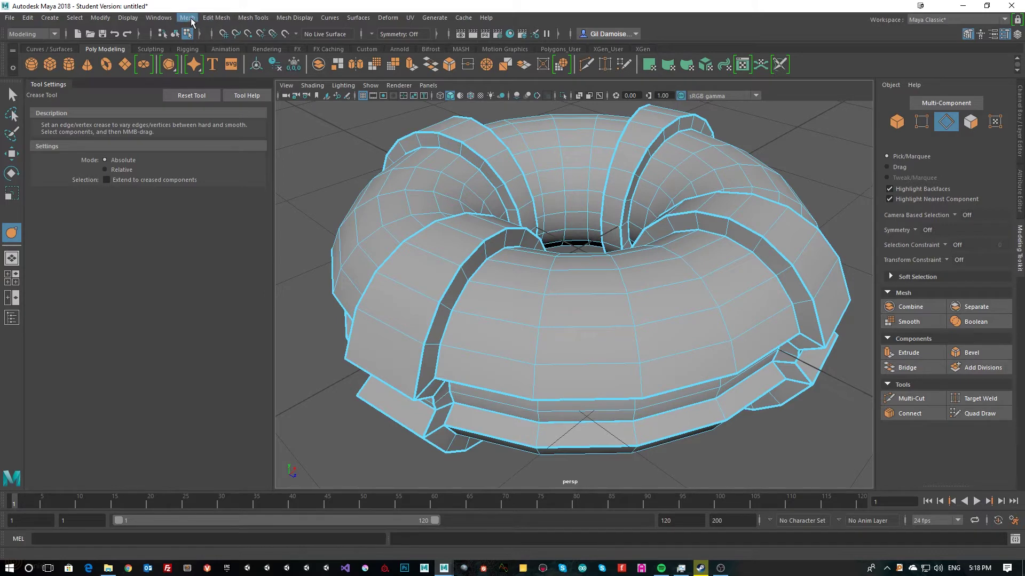
Step: Bring up the Smooth options and try to smooth the mesh exponentially with 1 division level and OpenSubdiv Catmull-Clark
click(254, 19)
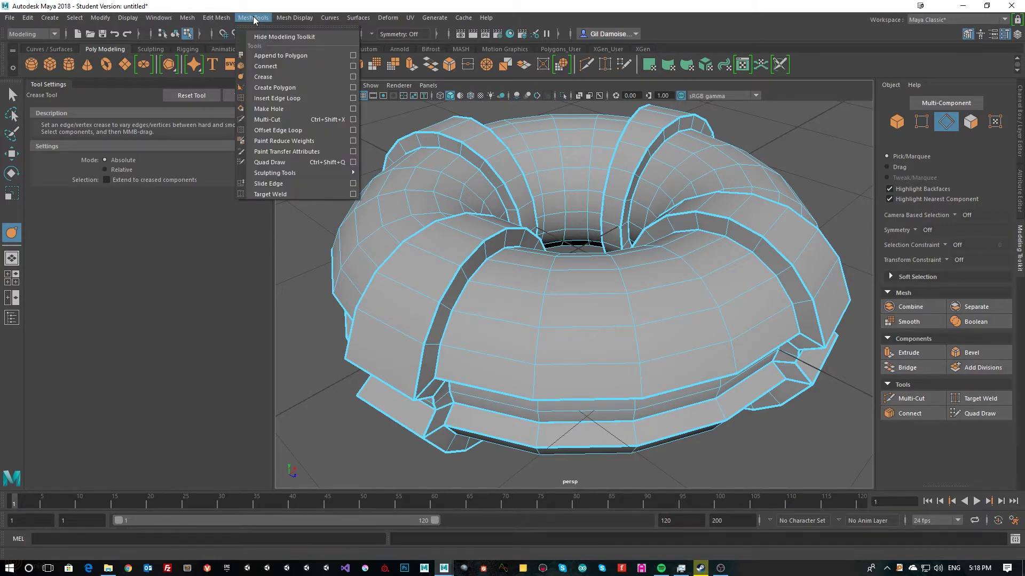
mouse_move(190, 20)
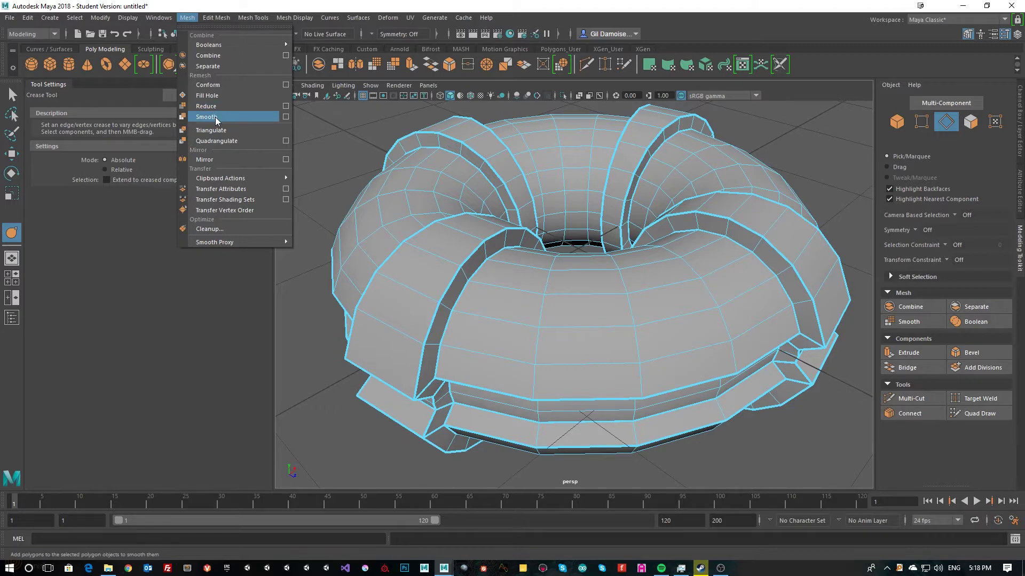
click(286, 117)
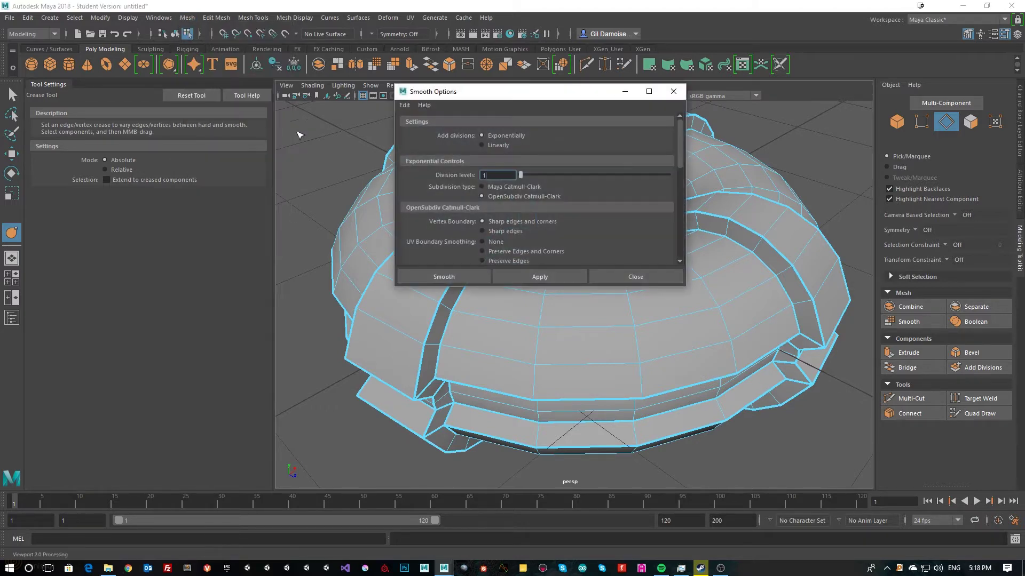
drag(521, 100, 200, 79)
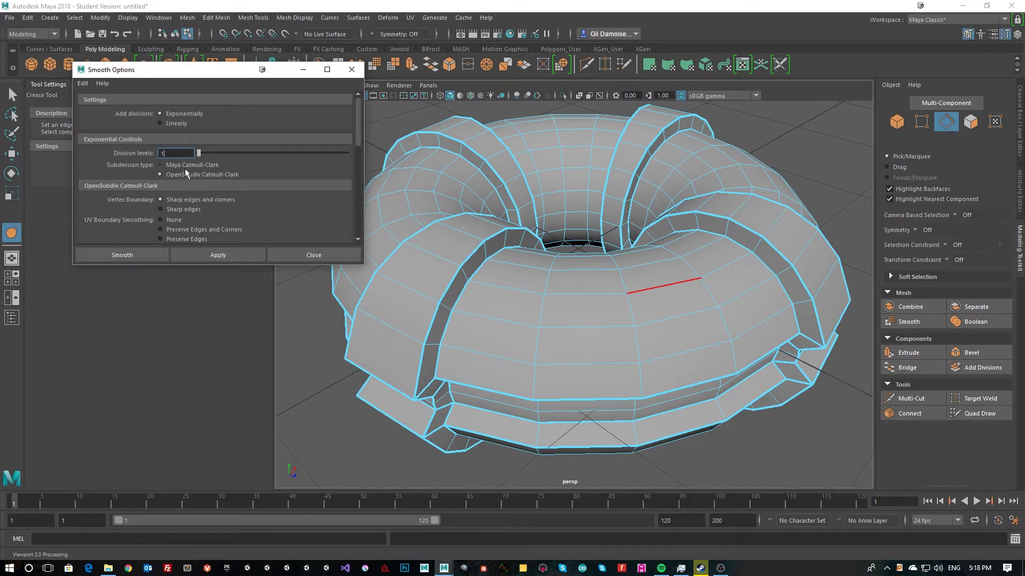
click(139, 252)
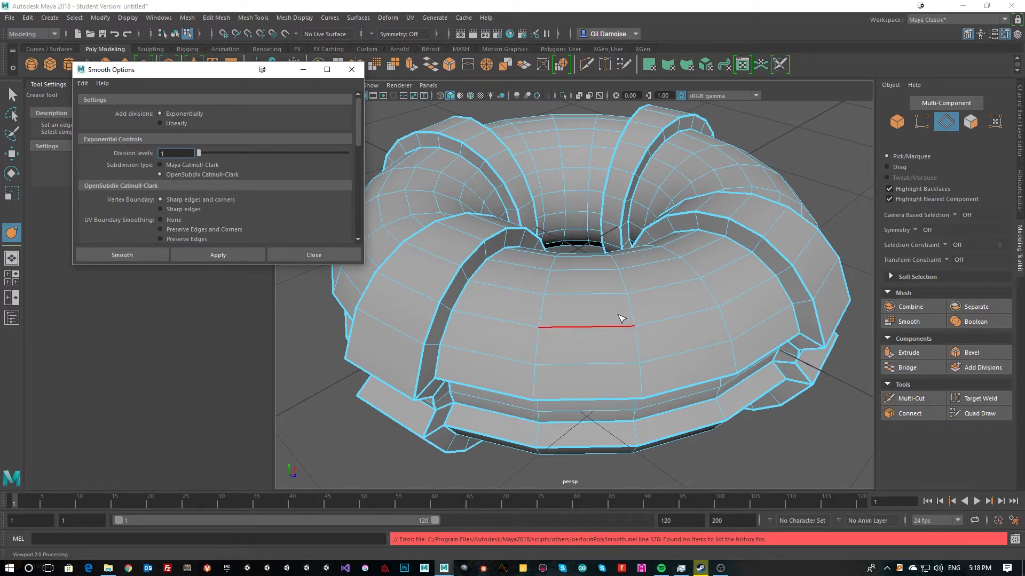
Step: Select all faces of the creased torus and smooth them exponentially with OpenSubdiv Catmull-Clark, setting the divisions to 2
click(622, 319)
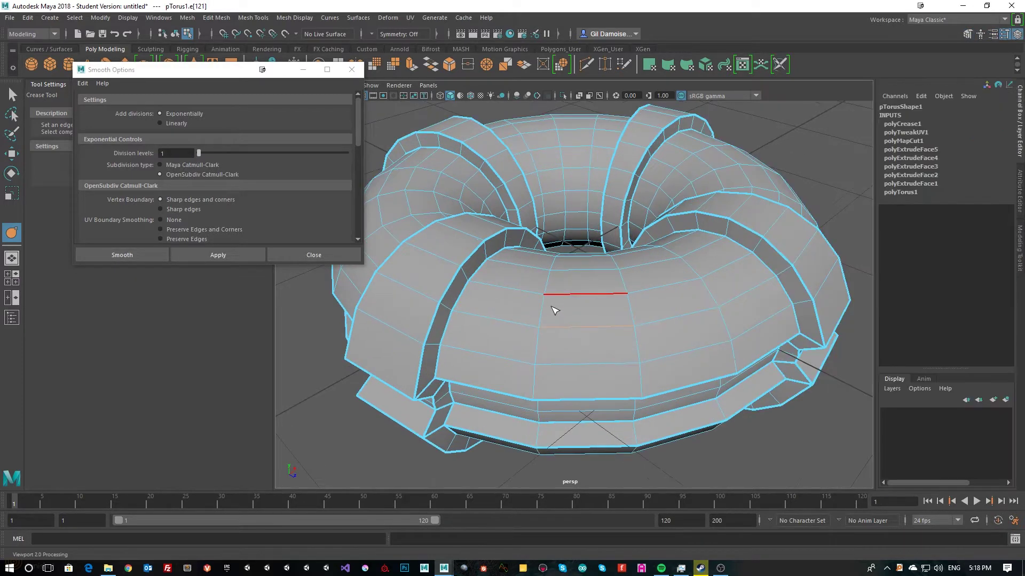
key(F11)
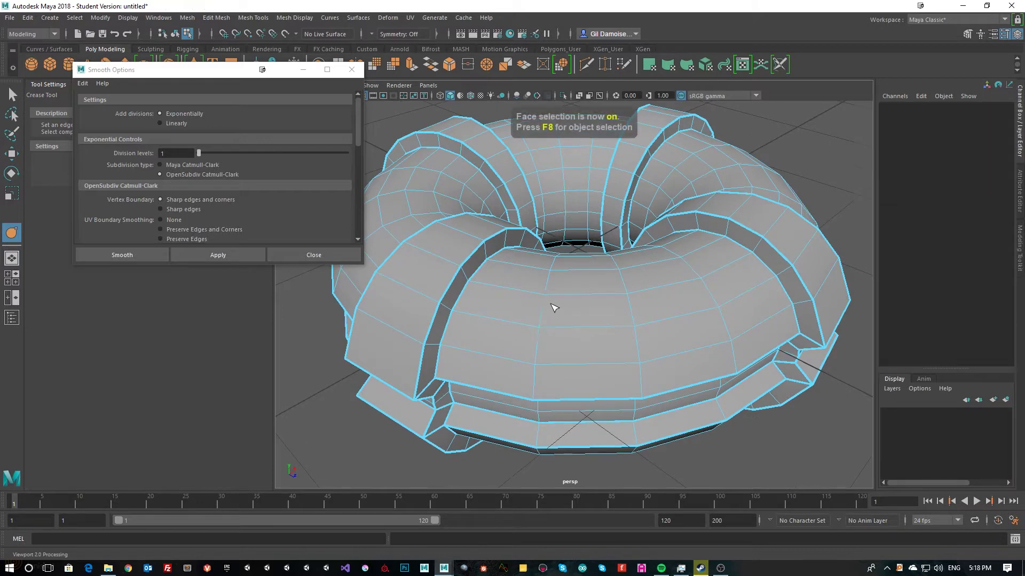
alt+right_drag(790, 395, 716, 398)
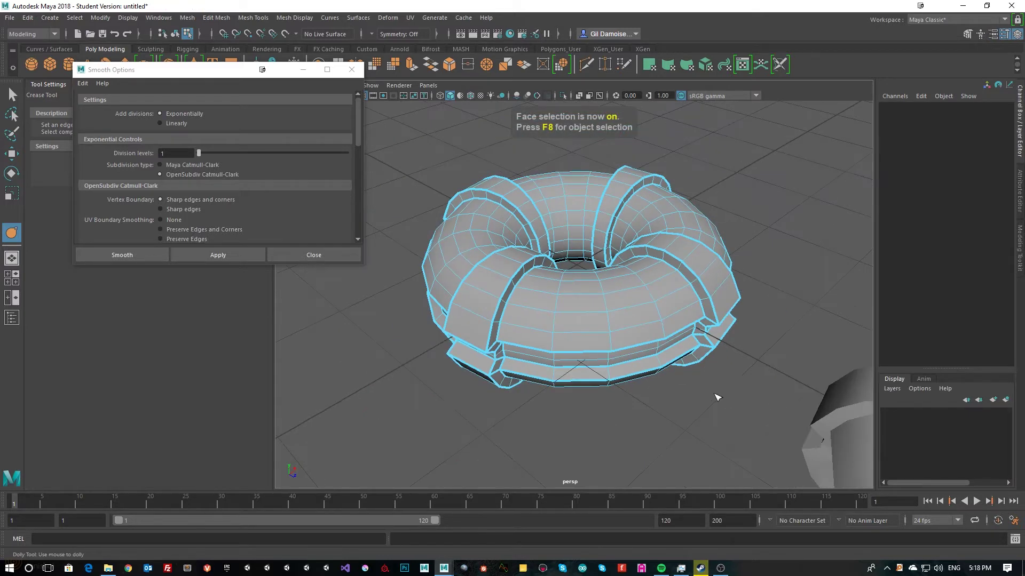
drag(407, 160, 754, 416)
click(146, 255)
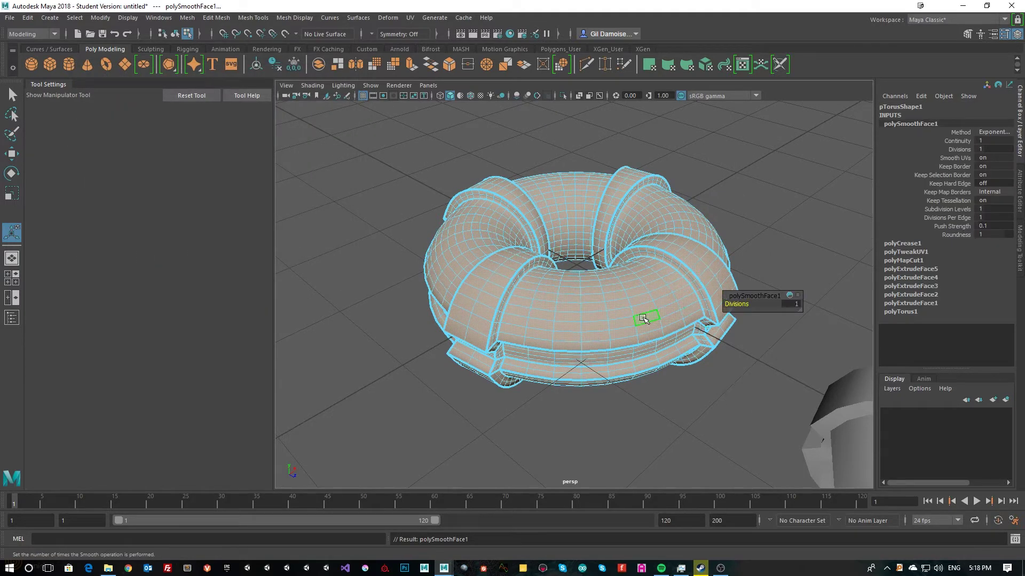
scroll(560, 297, up, 3)
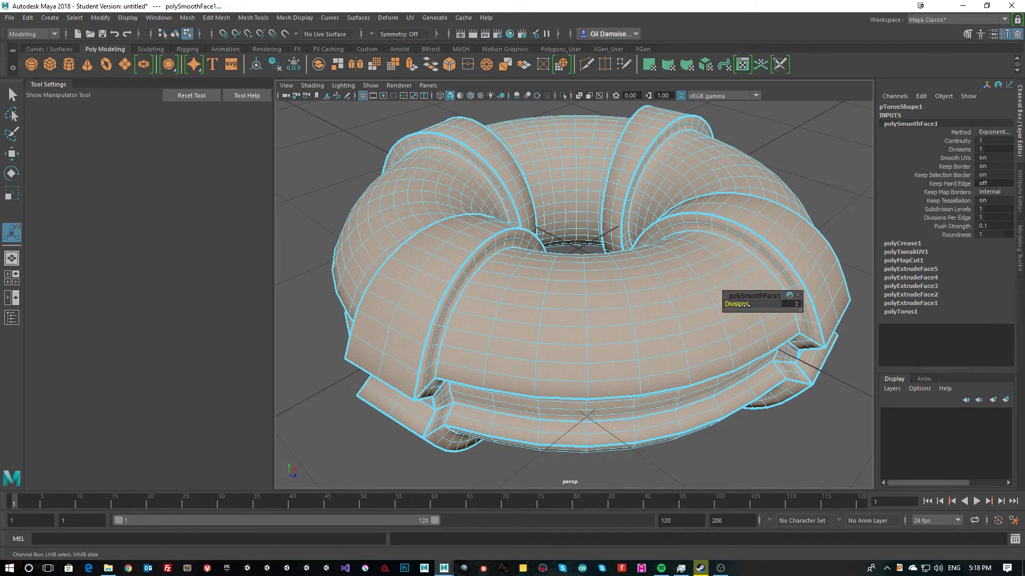
drag(743, 304, 751, 305)
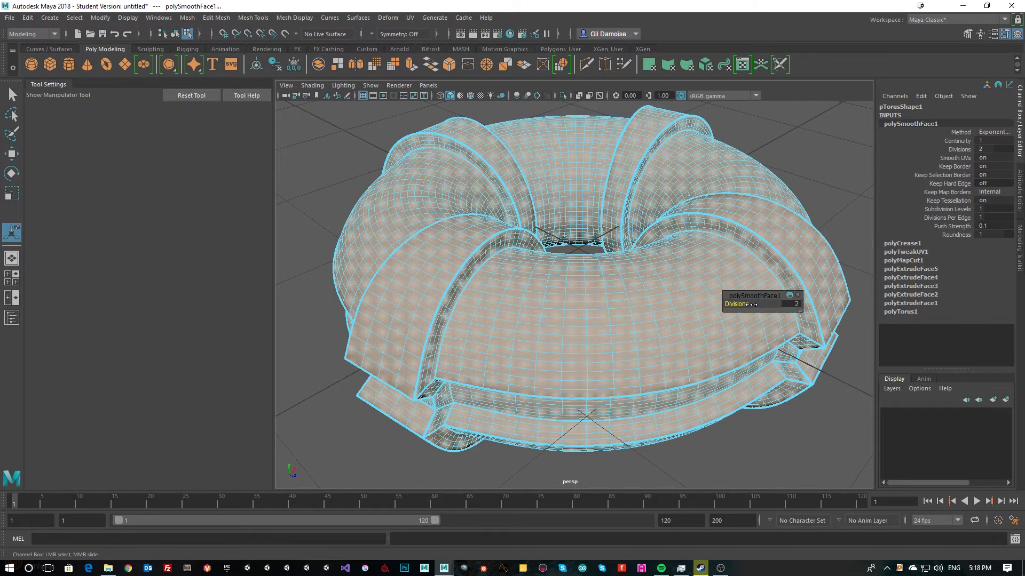
Step: Inspect the smoothed faces up close around the bands and the inner hole of the ring
scroll(485, 295, up, 5)
alt+drag(479, 283, 532, 265)
alt+middle_drag(532, 266, 527, 306)
alt+drag(527, 306, 485, 297)
alt+drag(567, 248, 573, 279)
alt+drag(663, 272, 592, 228)
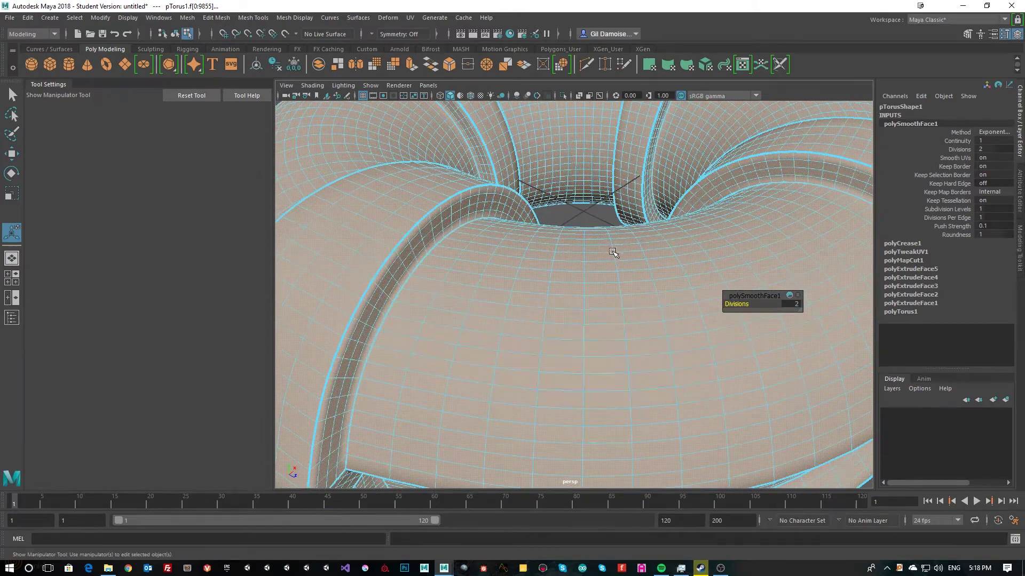
alt+right_drag(613, 252, 481, 233)
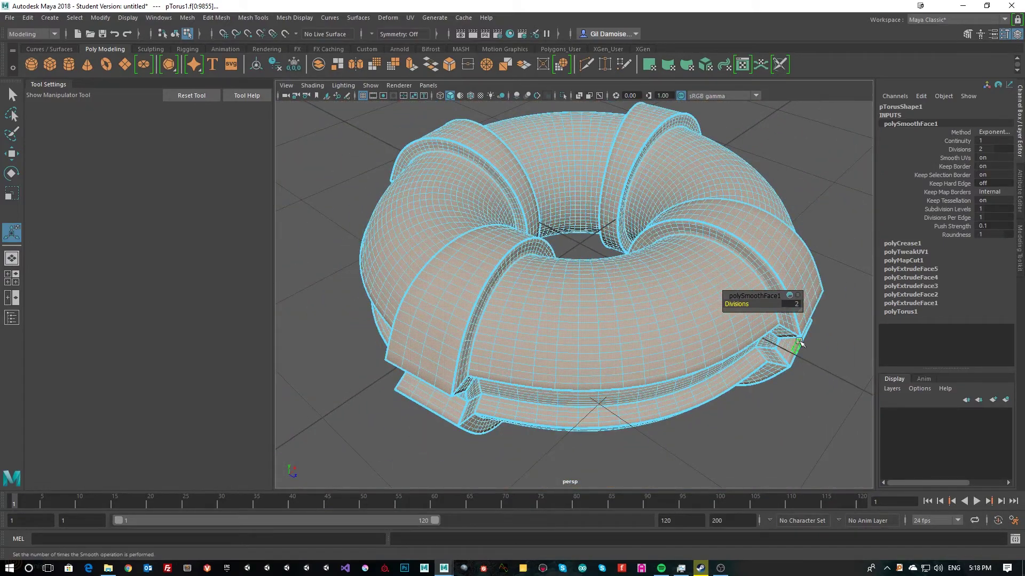
Step: Deselect the faces and compare the smoothed ring with its low-poly copy
click(577, 248)
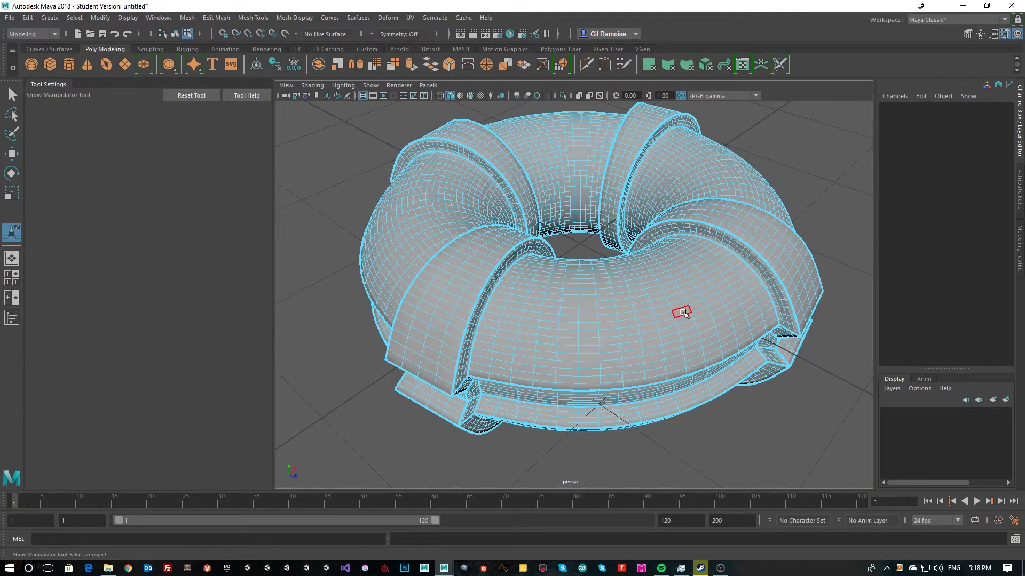
alt+drag(677, 288, 605, 302)
alt+middle_drag(605, 302, 630, 251)
alt+right_drag(635, 258, 570, 322)
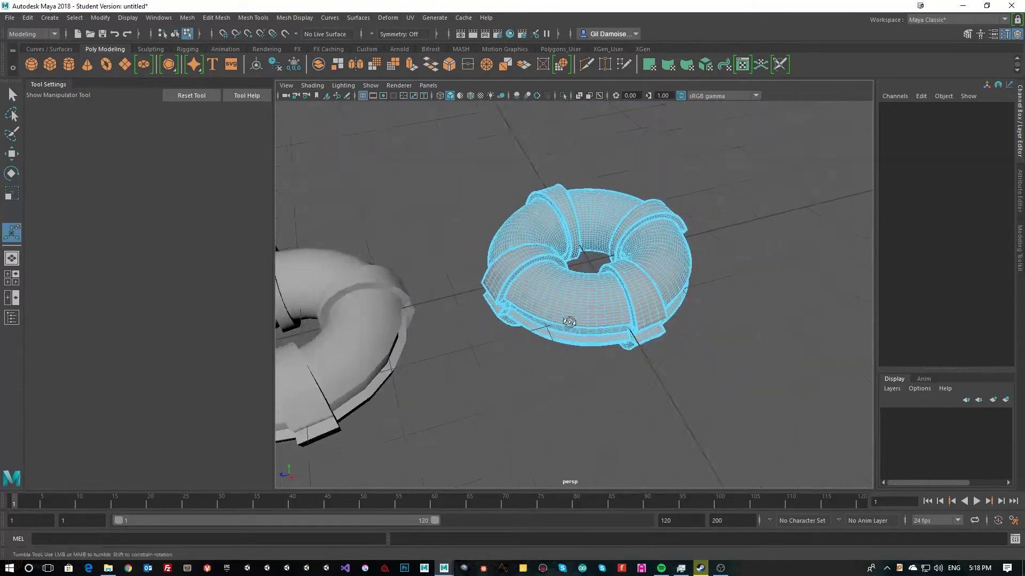
alt+drag(619, 277, 613, 309)
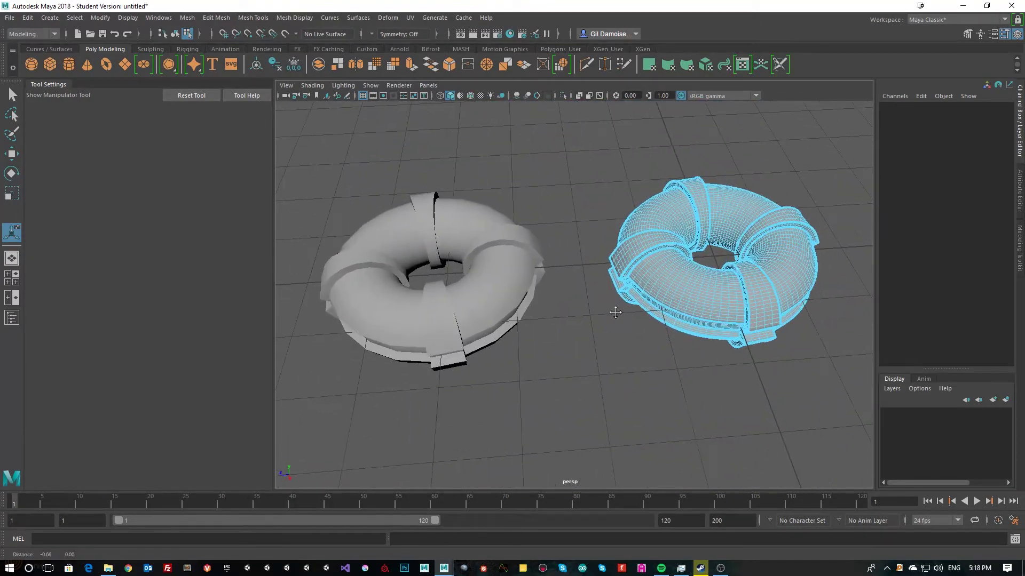
alt+middle_drag(619, 270, 512, 268)
alt+right_drag(534, 268, 735, 267)
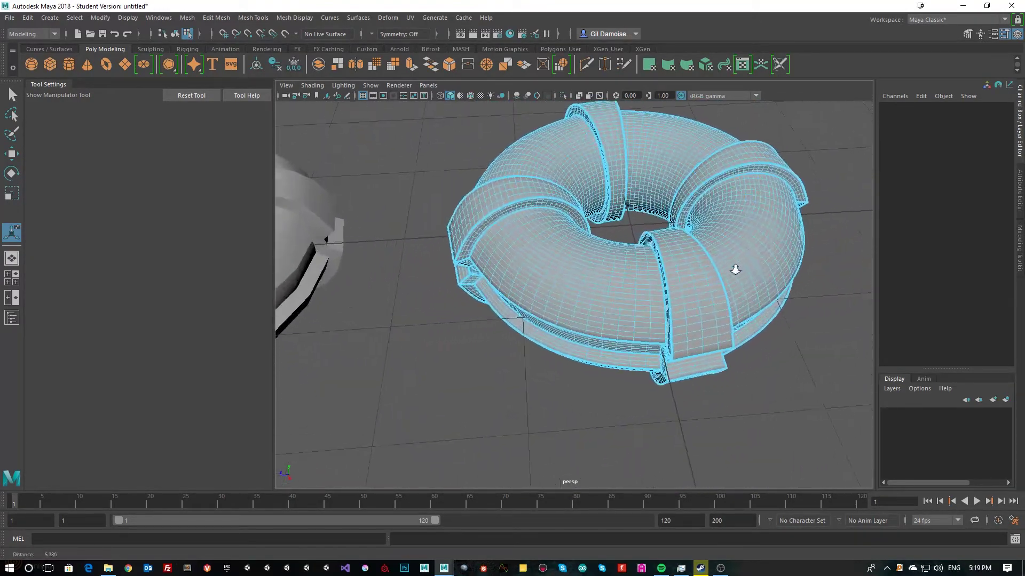
Step: Examine the high-poly ring's bands, inner hole and outer groove from above and from the side
alt+right_drag(622, 272, 641, 240)
scroll(635, 239, down, 3)
click(635, 227)
scroll(637, 229, down, 3)
alt+middle_drag(638, 229, 600, 240)
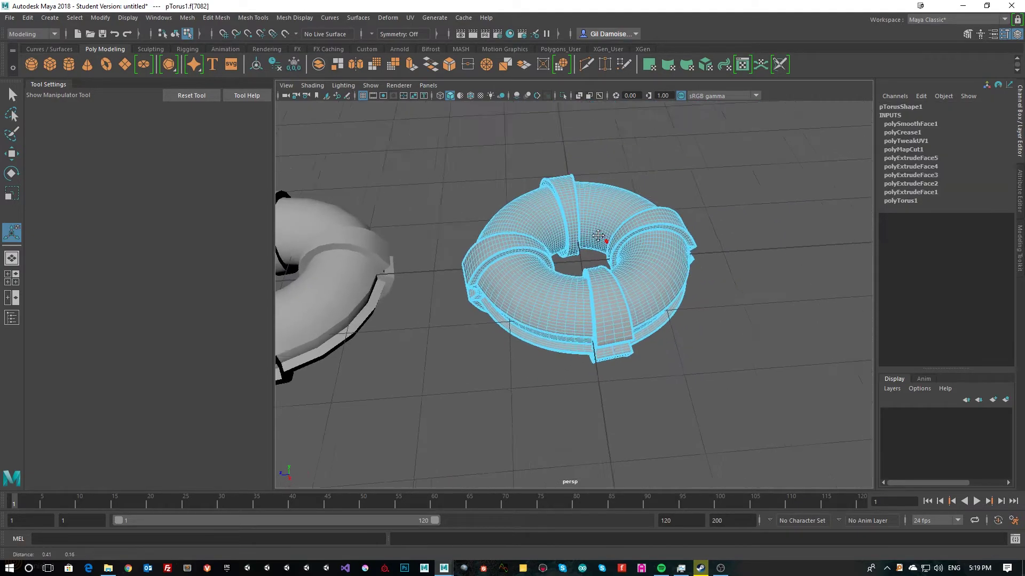
alt+right_drag(600, 241, 721, 261)
alt+middle_drag(616, 241, 613, 272)
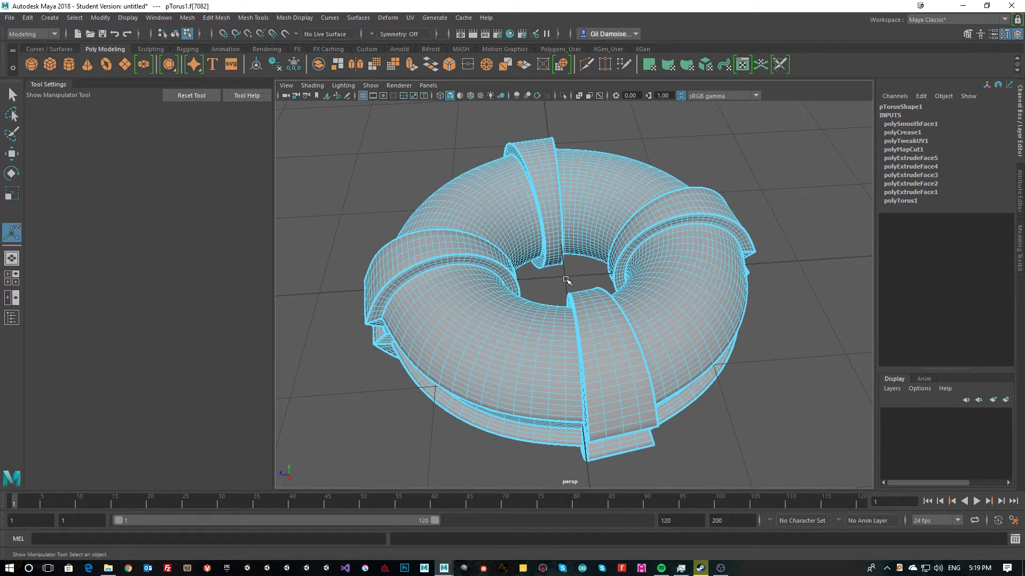
alt+drag(544, 297, 580, 255)
alt+drag(464, 287, 459, 405)
scroll(509, 302, up, 5)
scroll(463, 318, down, 6)
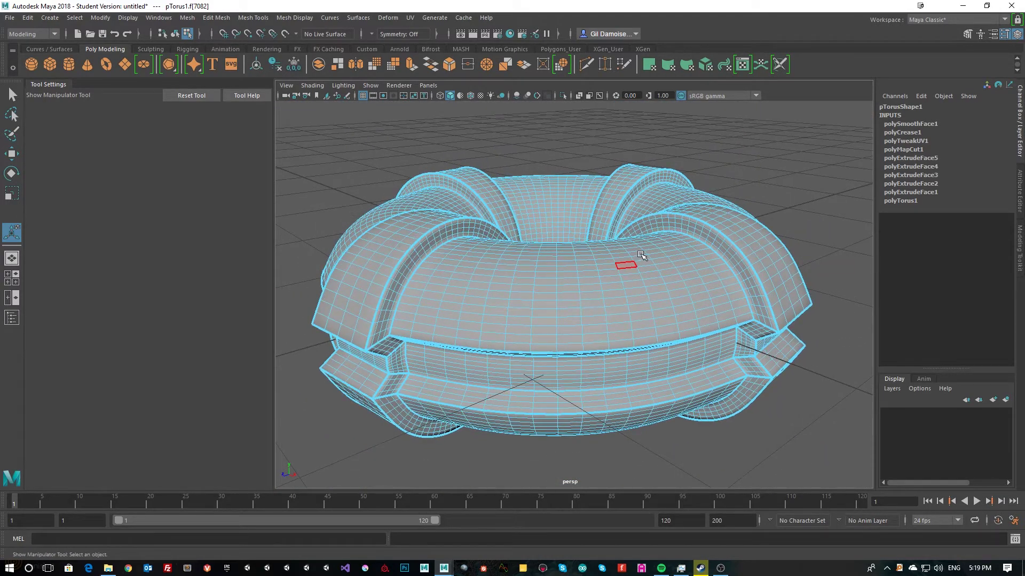
alt+drag(643, 258, 604, 270)
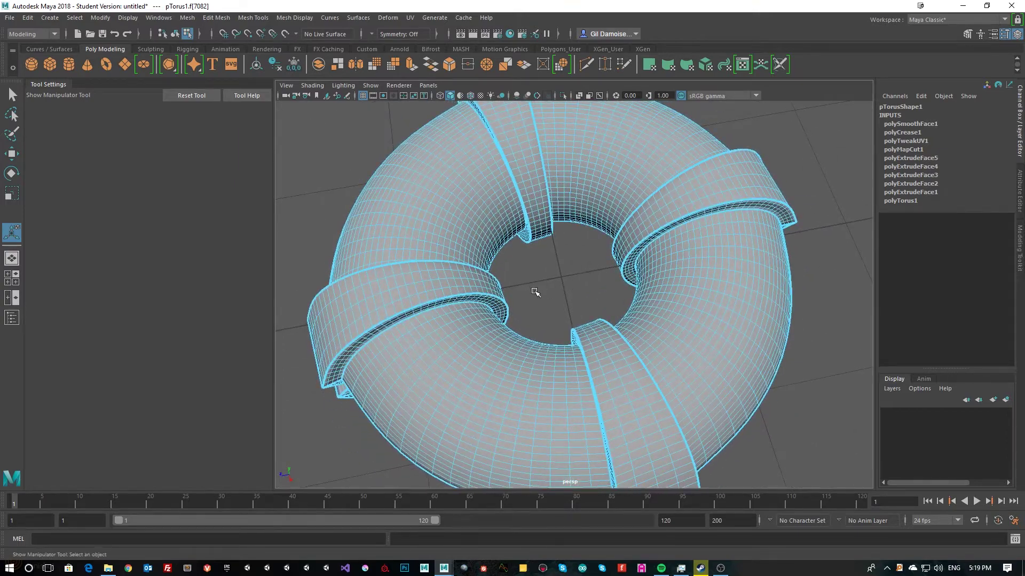
Step: Bring up the Hypershade, fit its window beside the ring and create three Lambert materials
click(512, 35)
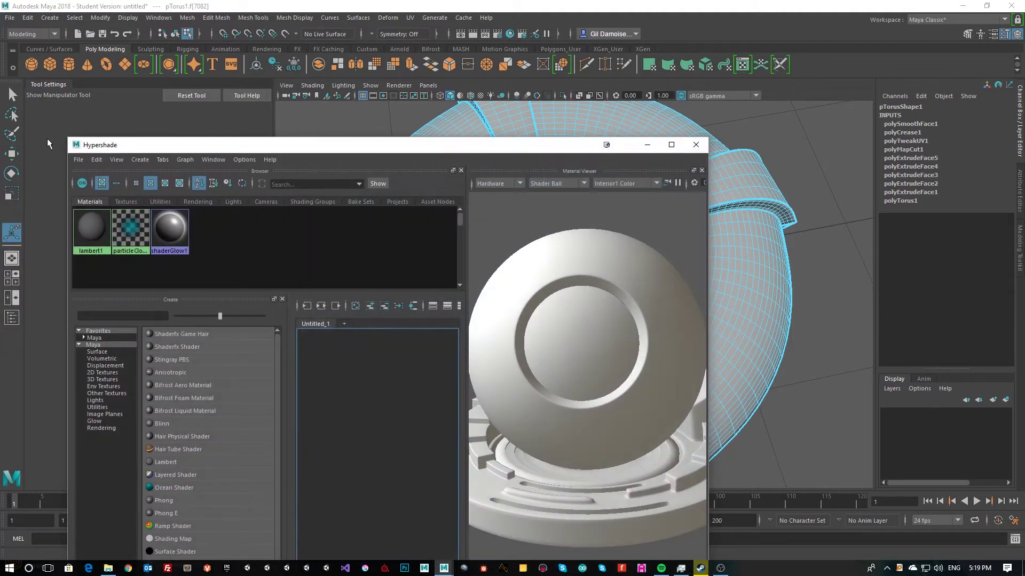
drag(68, 137, 225, 326)
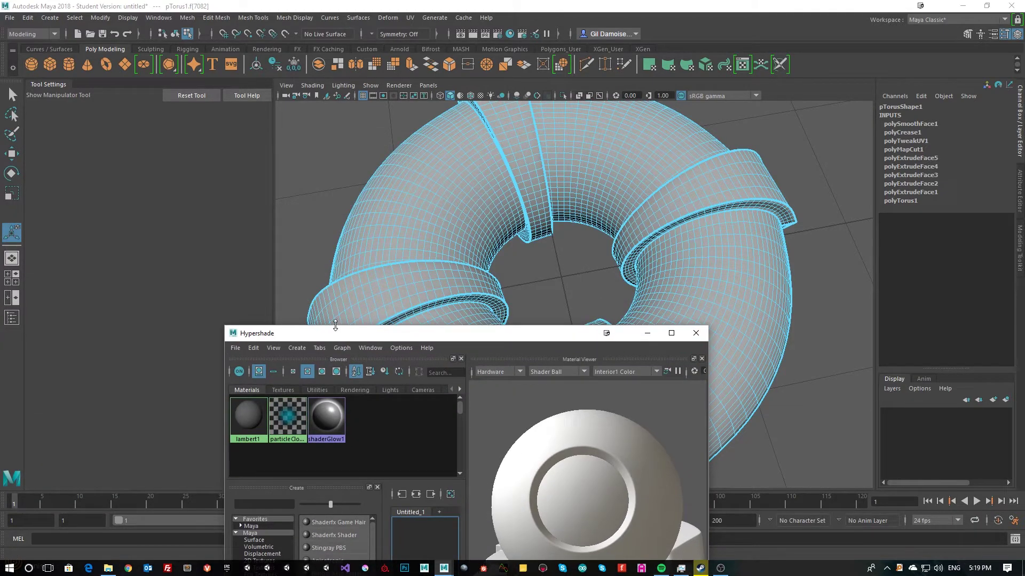
drag(335, 325, 216, 112)
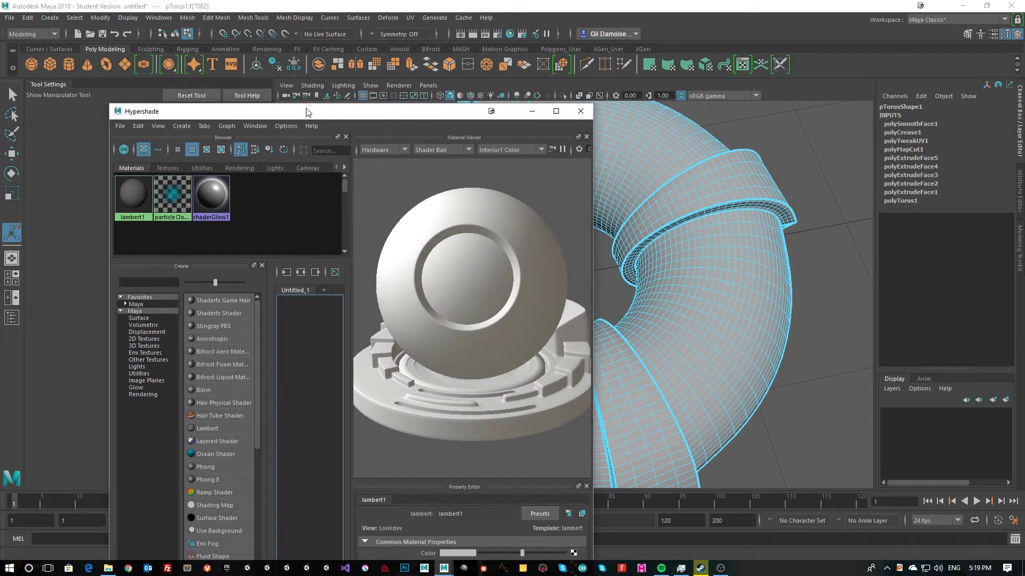
drag(305, 106, 215, 92)
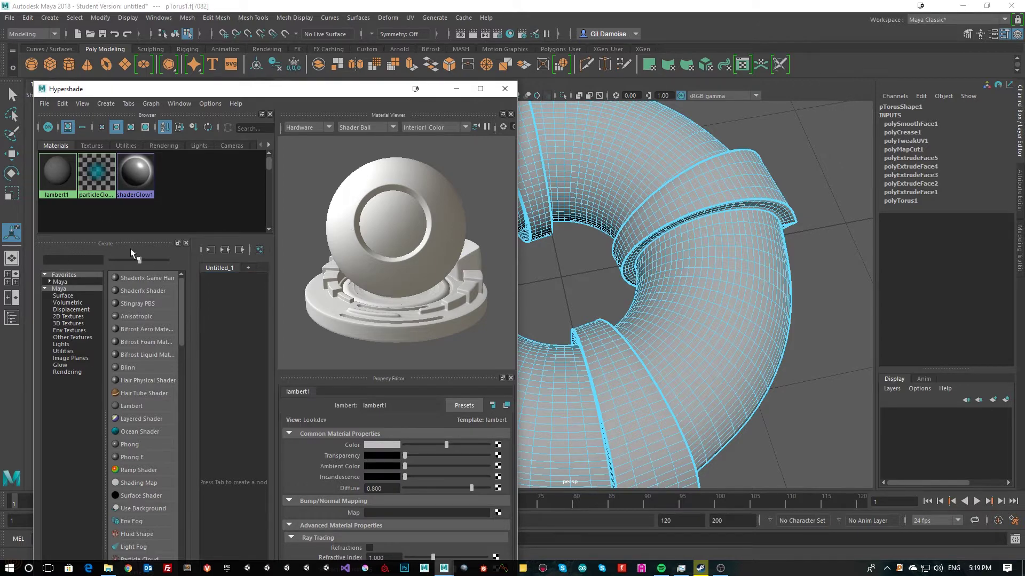
click(132, 408)
click(131, 407)
click(132, 408)
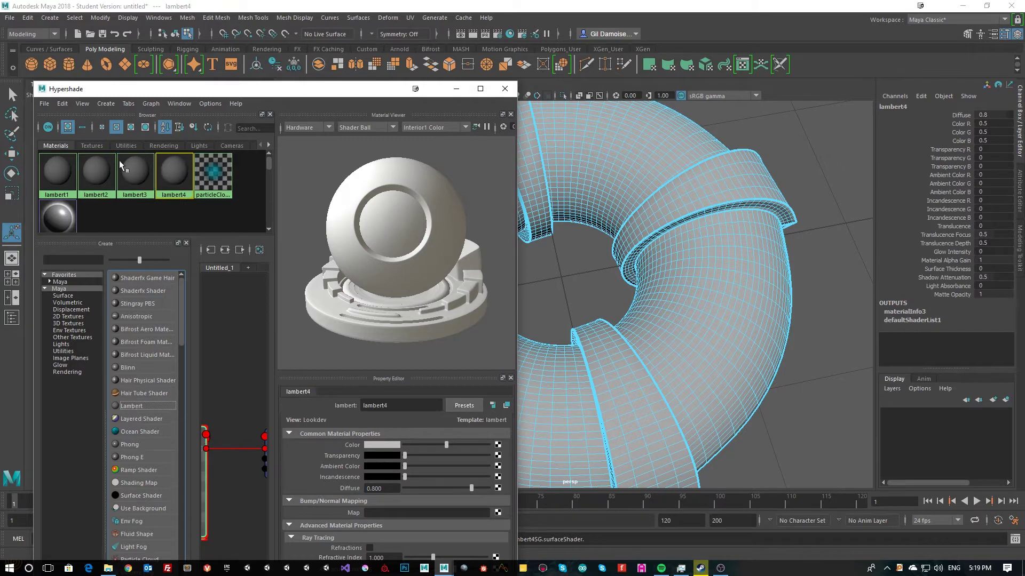
Step: Rename the lambert2 material as Main
double_click(102, 178)
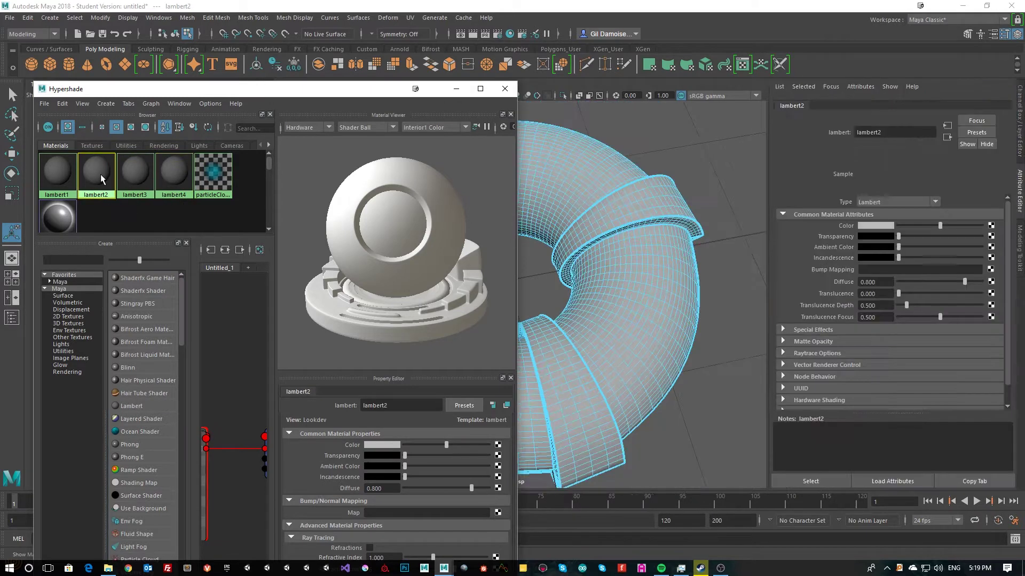
click(401, 406)
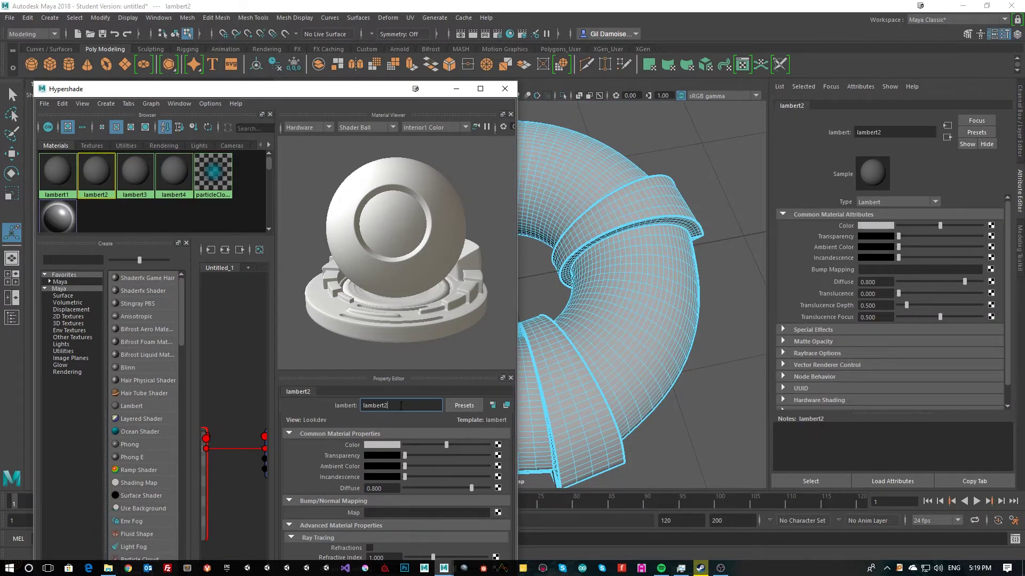
double_click(401, 406)
text(Main)
key(Return)
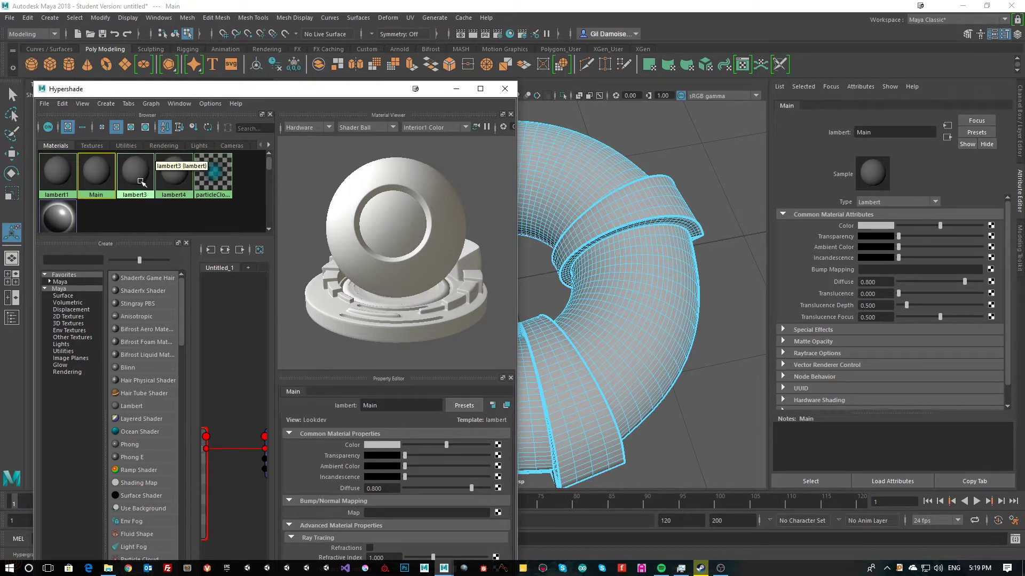
Step: Rename the lambert3 material as Rings and the lambert4 material as Recessed
click(140, 182)
click(403, 409)
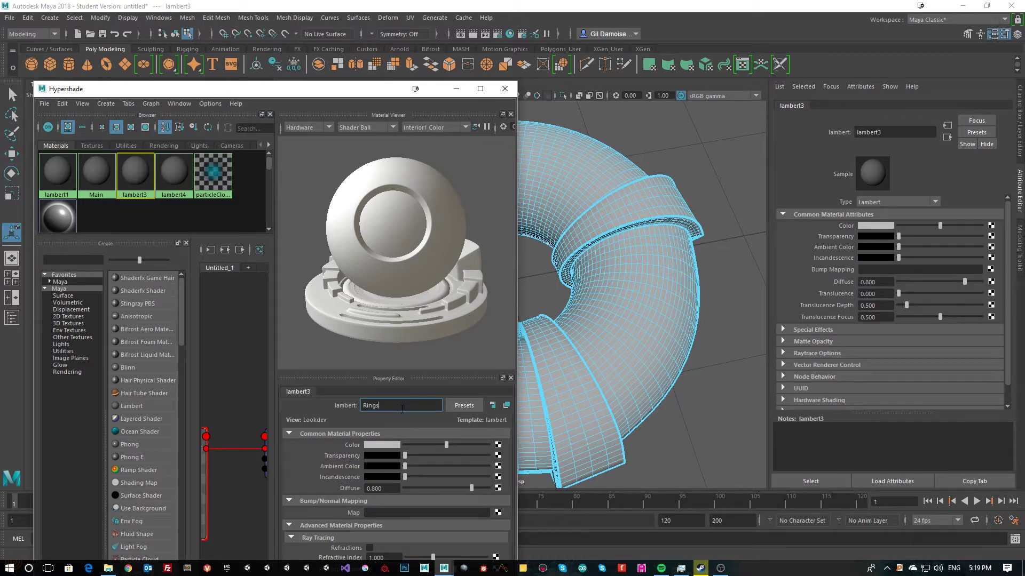
text(Rings)
key(Return)
click(174, 174)
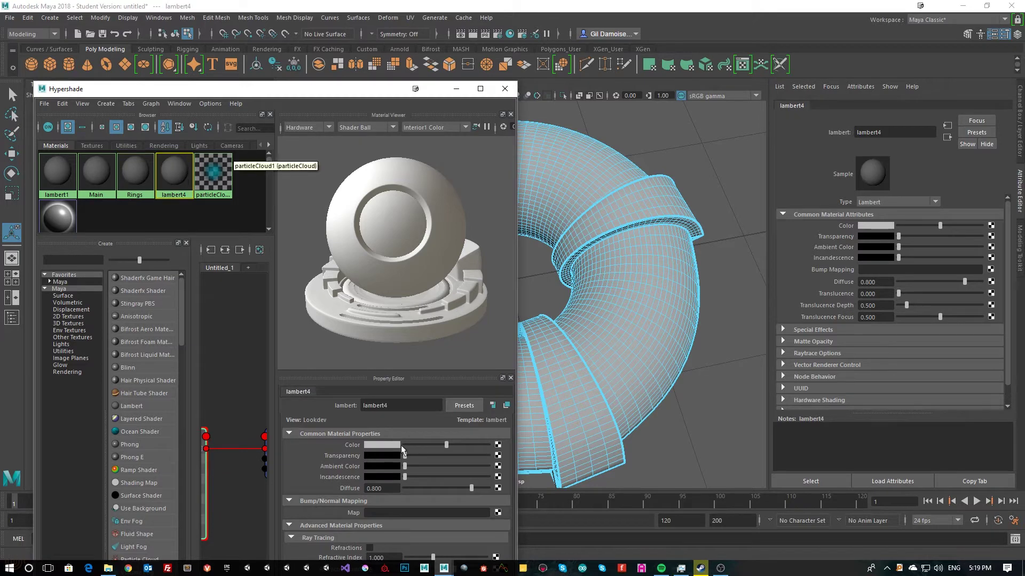
click(396, 406)
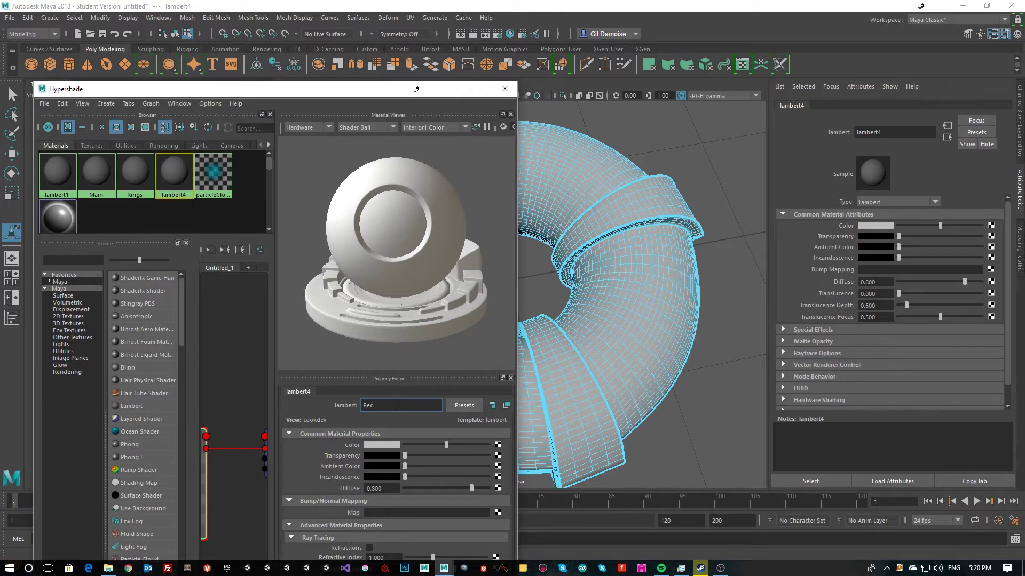
key(Return)
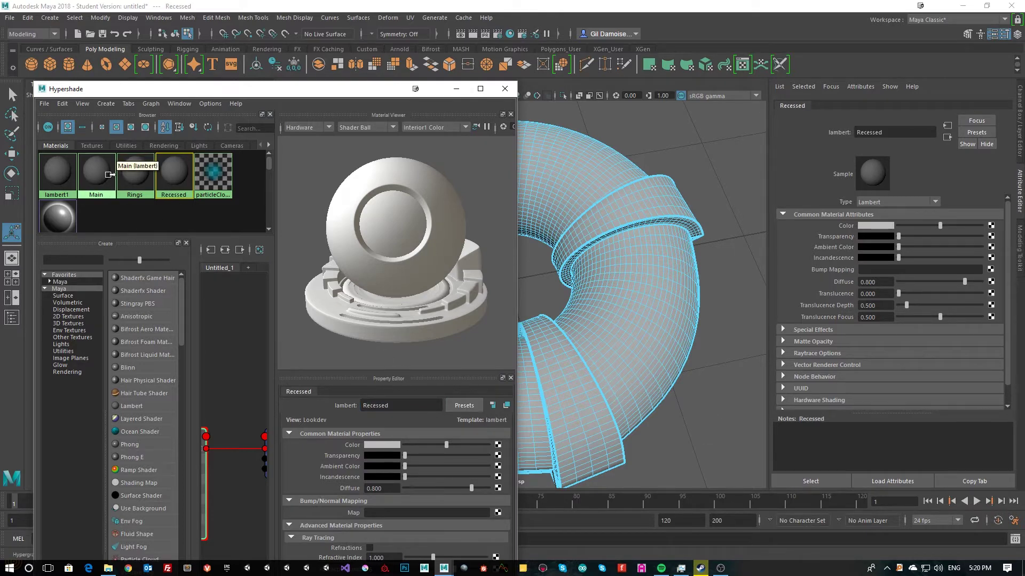
Step: Set the color of the Main material to pure red and of the Rings material to pure green
click(96, 172)
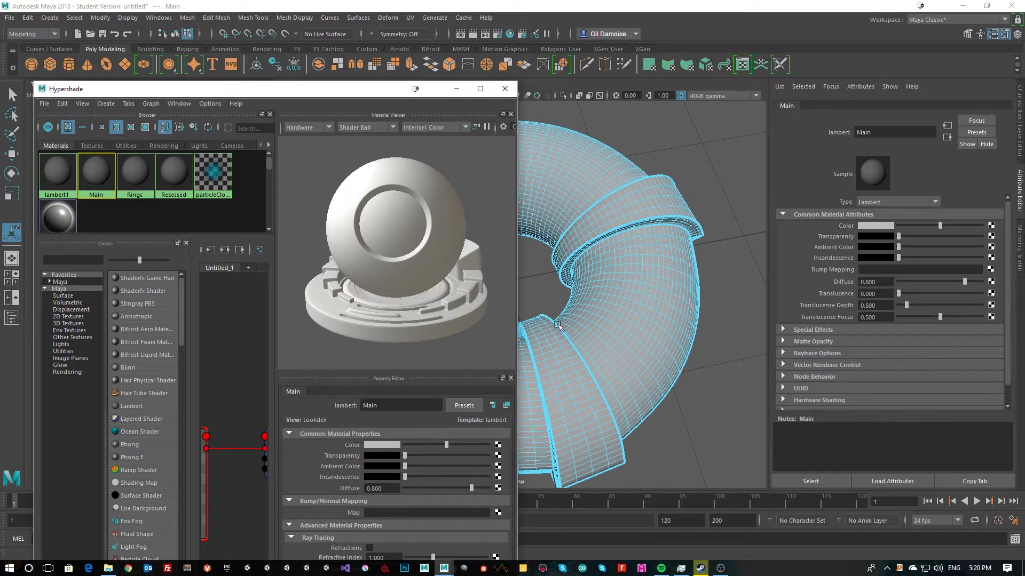
click(376, 447)
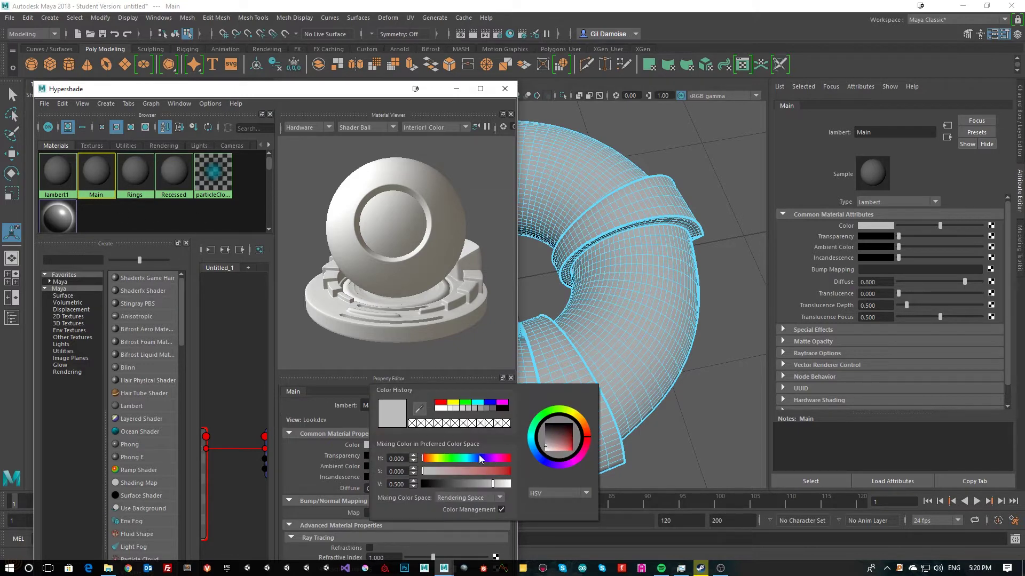
click(441, 407)
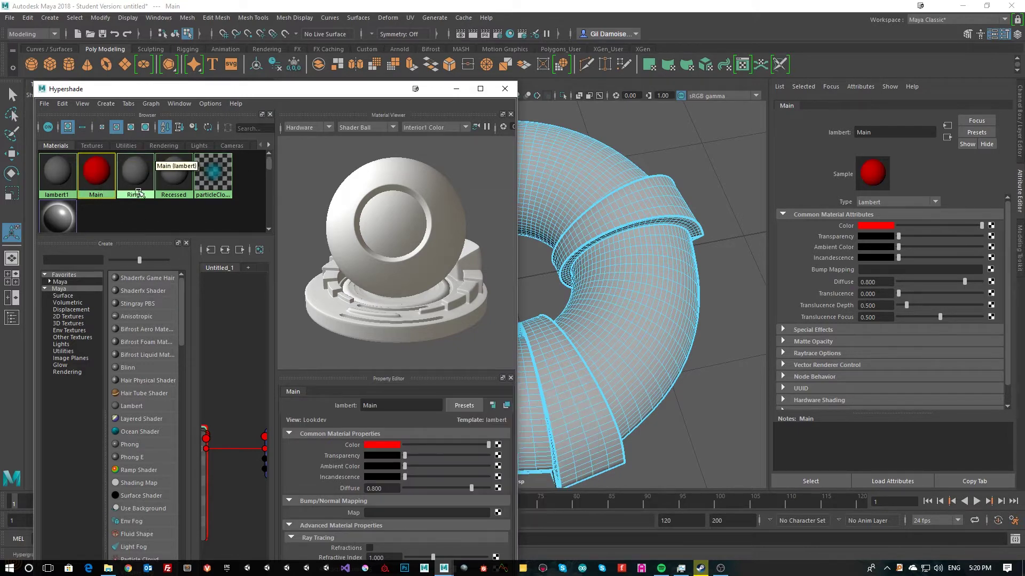
click(135, 178)
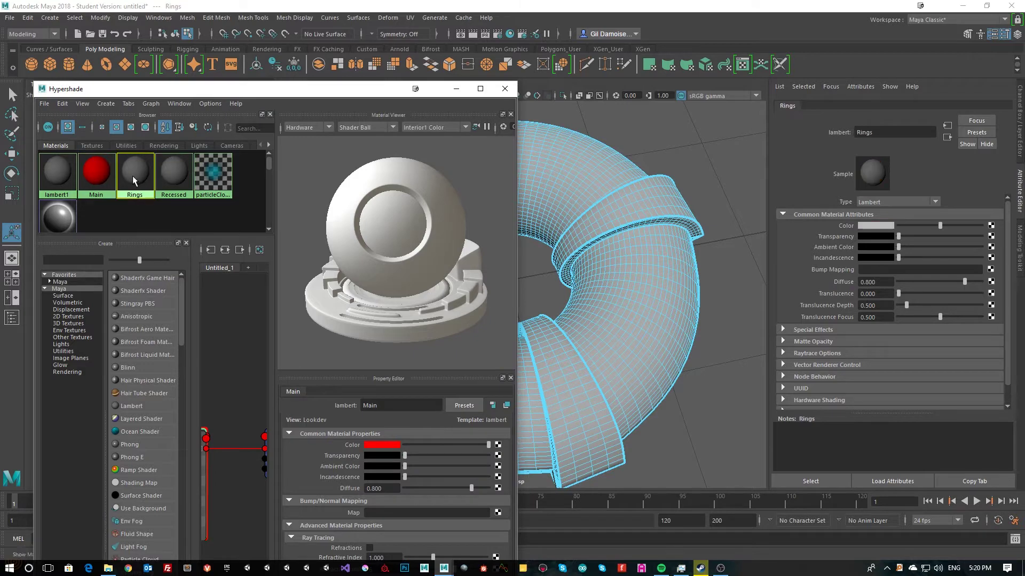
click(376, 447)
click(361, 417)
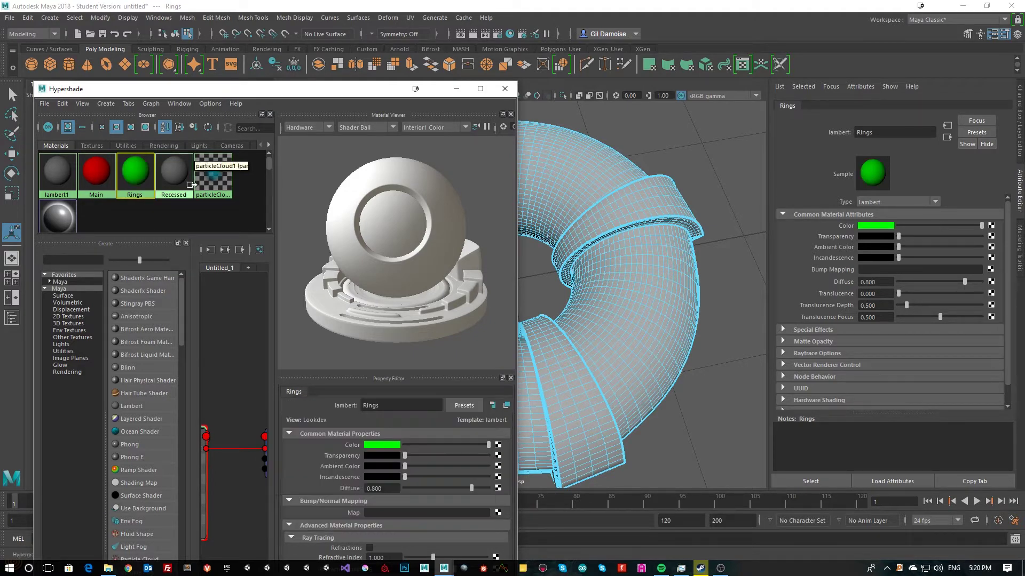
Step: Set the color of the Recessed material to pure blue
click(184, 185)
click(390, 447)
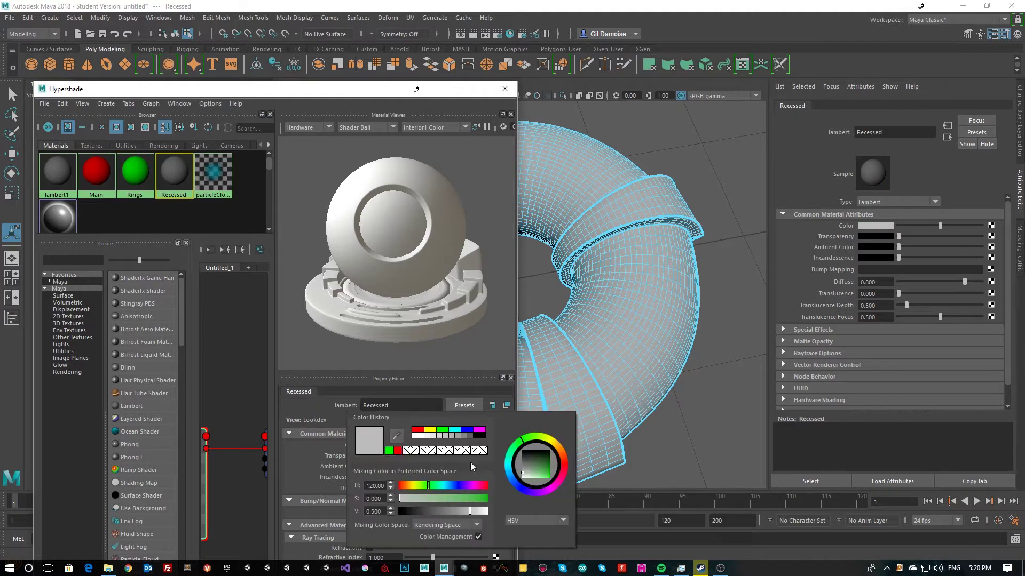
click(467, 430)
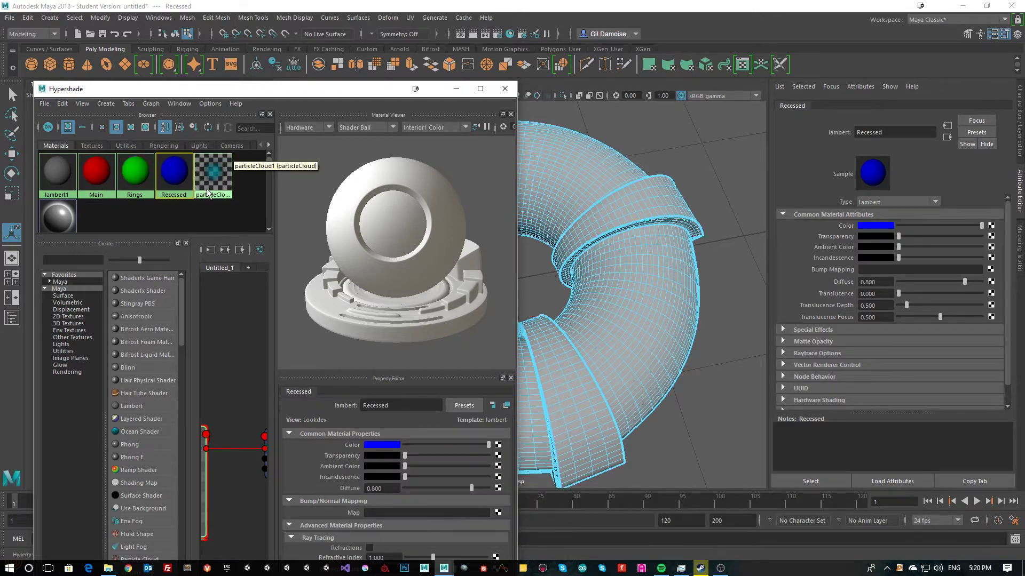
Step: Select all faces of the smoothed high-poly torus and assign the Main material to them
drag(277, 96, 188, 272)
scroll(537, 273, down, 8)
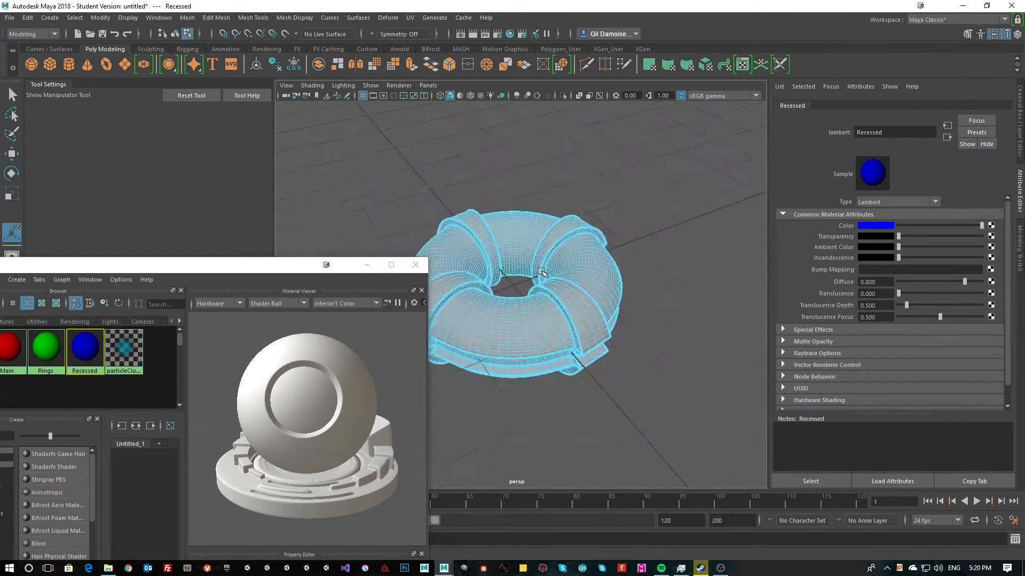
mouse_move(465, 212)
mouse_down()
mouse_move(619, 368)
mouse_move(649, 380)
mouse_move(462, 212)
mouse_up()
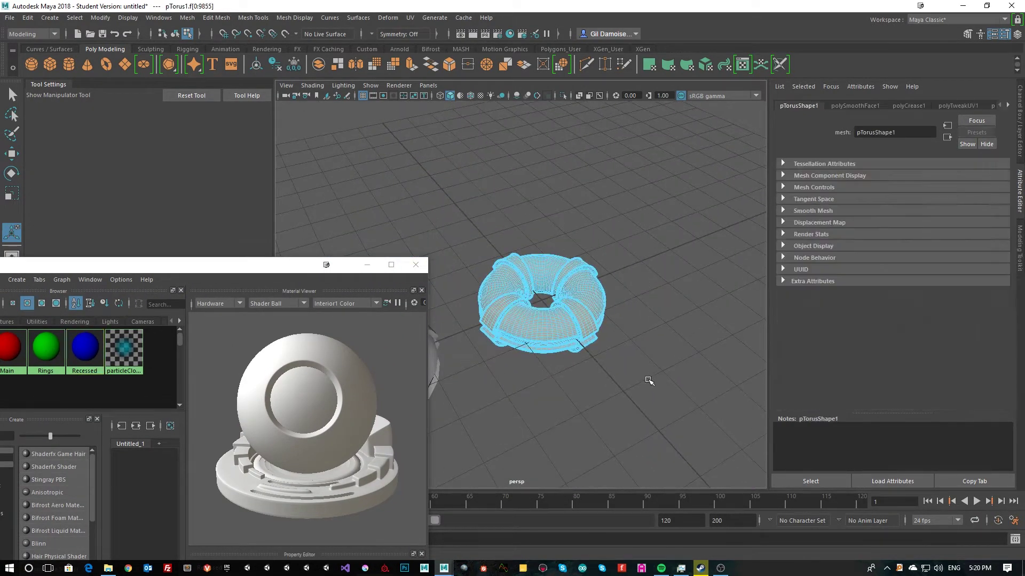
key(q)
key(F11)
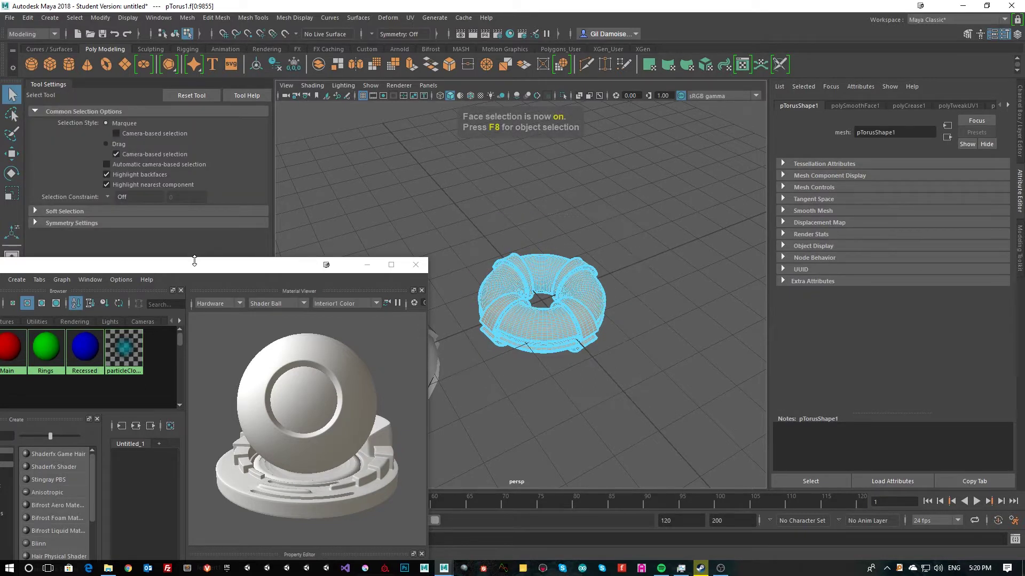
drag(195, 264, 271, 206)
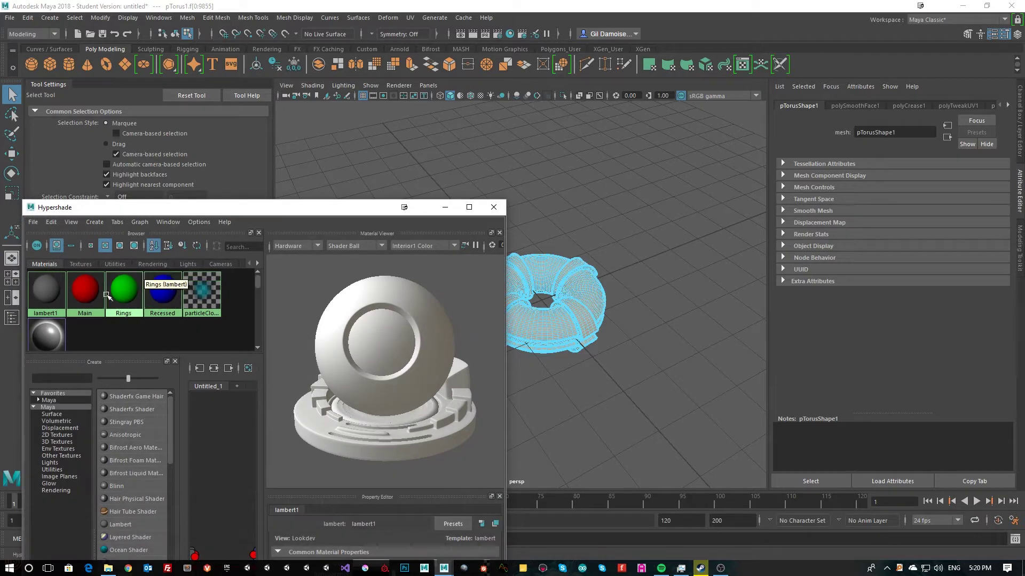
right_drag(95, 289, 88, 267)
scroll(678, 374, up, 5)
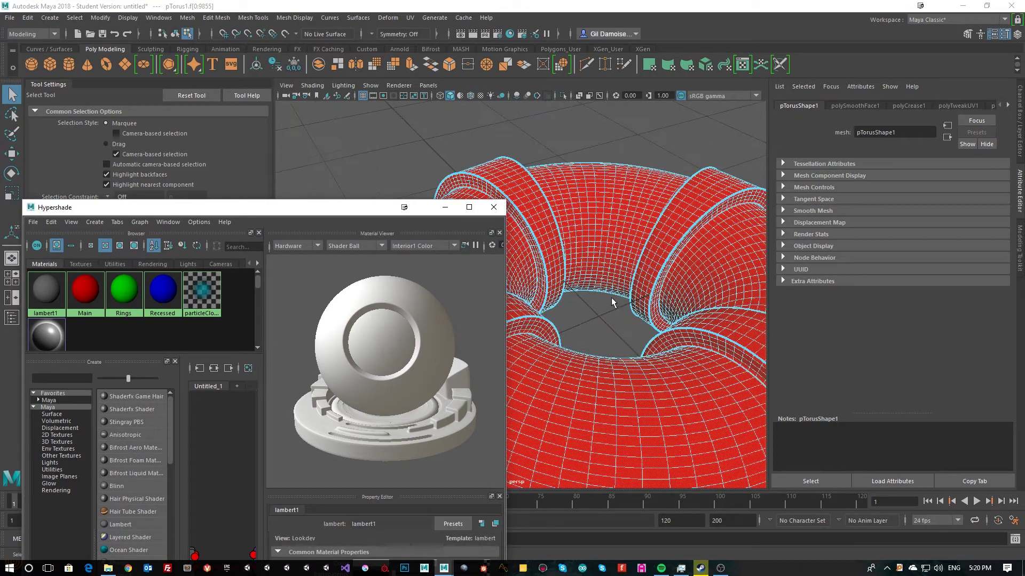
scroll(613, 302, down, 3)
alt+drag(612, 303, 587, 299)
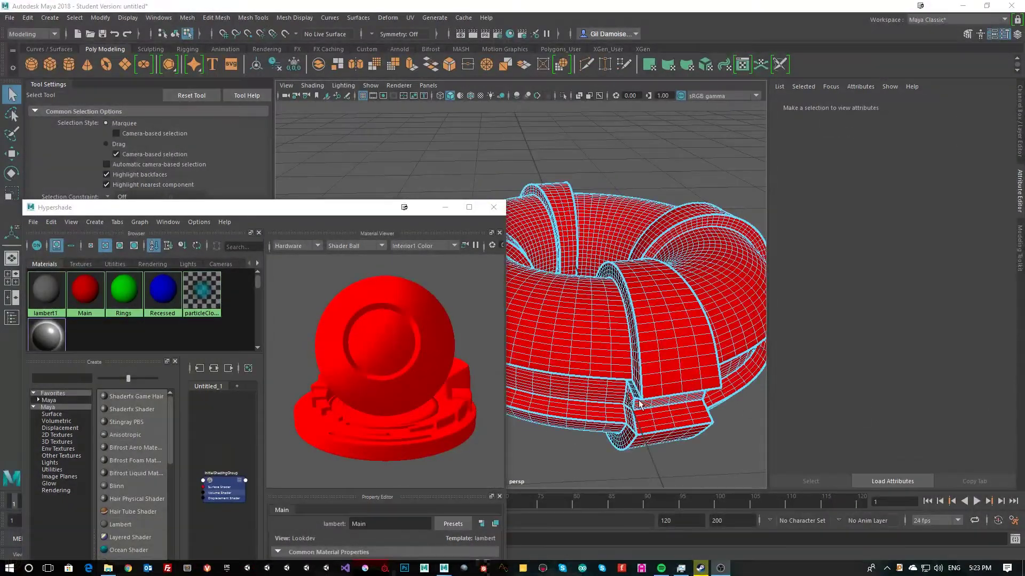
click(665, 389)
shift+double_click(687, 388)
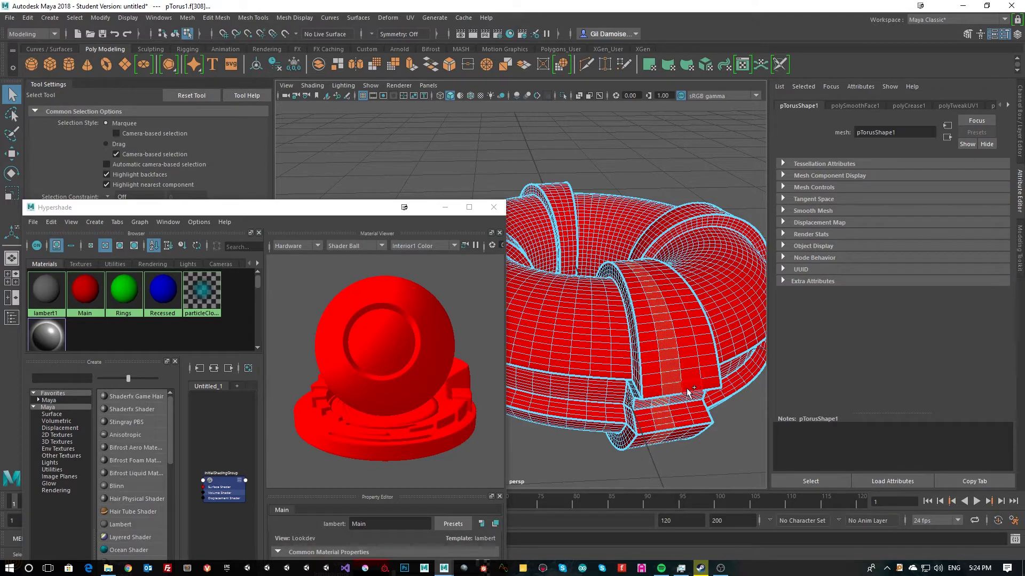
shift+double_click(688, 377)
alt+drag(705, 362, 676, 395)
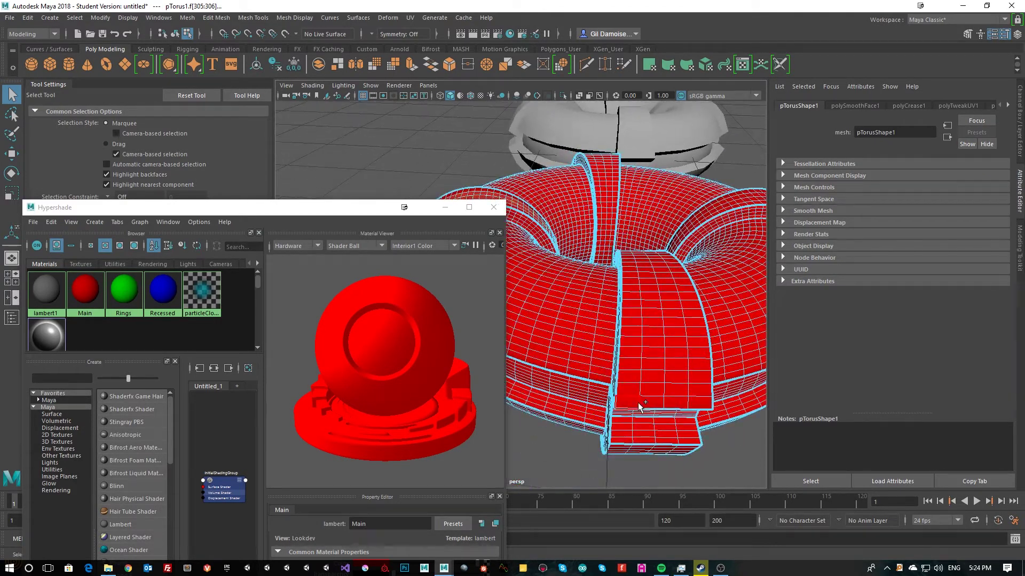
Step: Select the middle face loops of every raised band around the torus, adding each band to the same selection
double_click(657, 389)
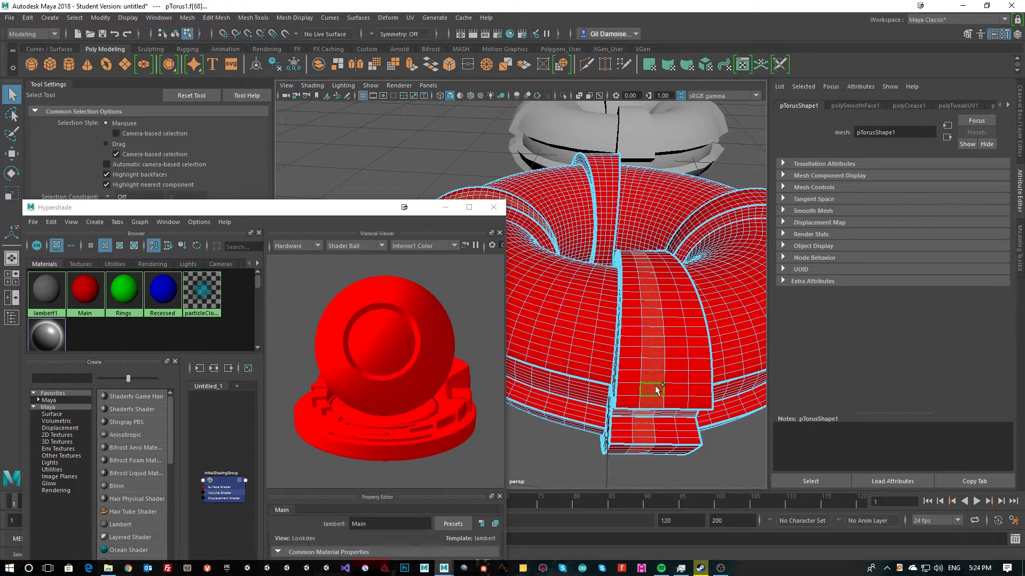
shift+click(671, 399)
shift+double_click(674, 394)
alt+drag(696, 377, 613, 379)
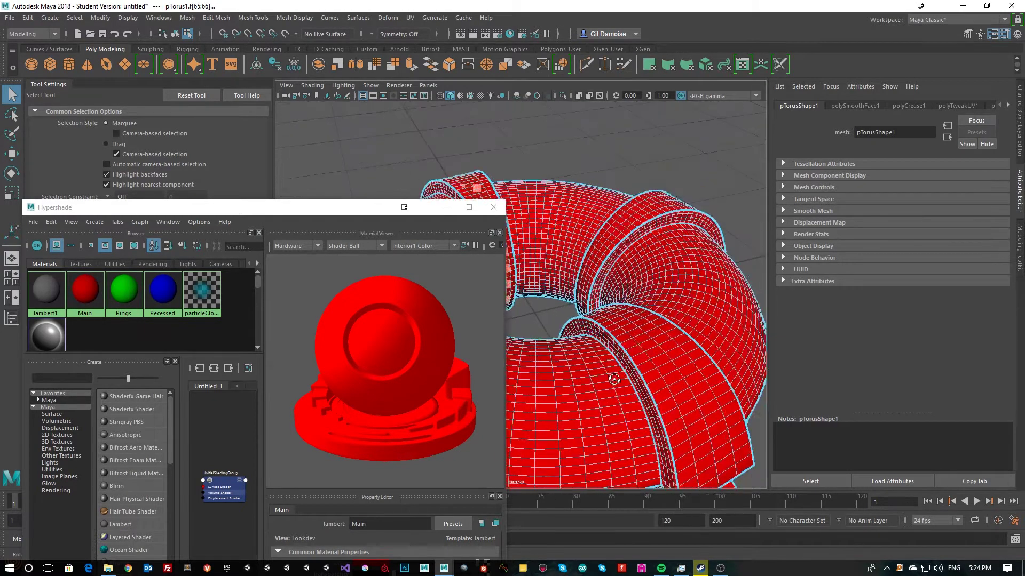
shift+double_click(701, 440)
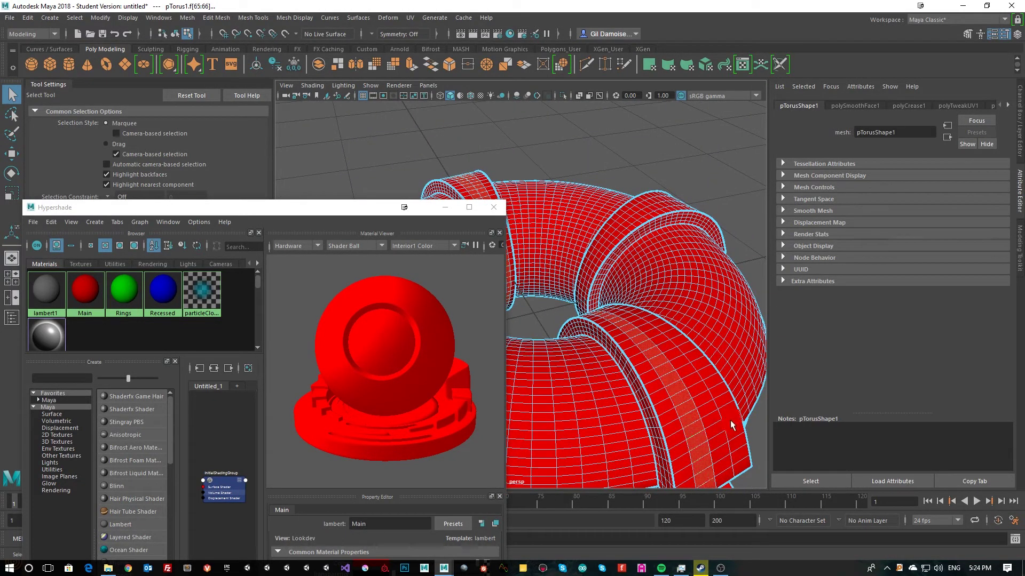
alt+drag(711, 429, 666, 400)
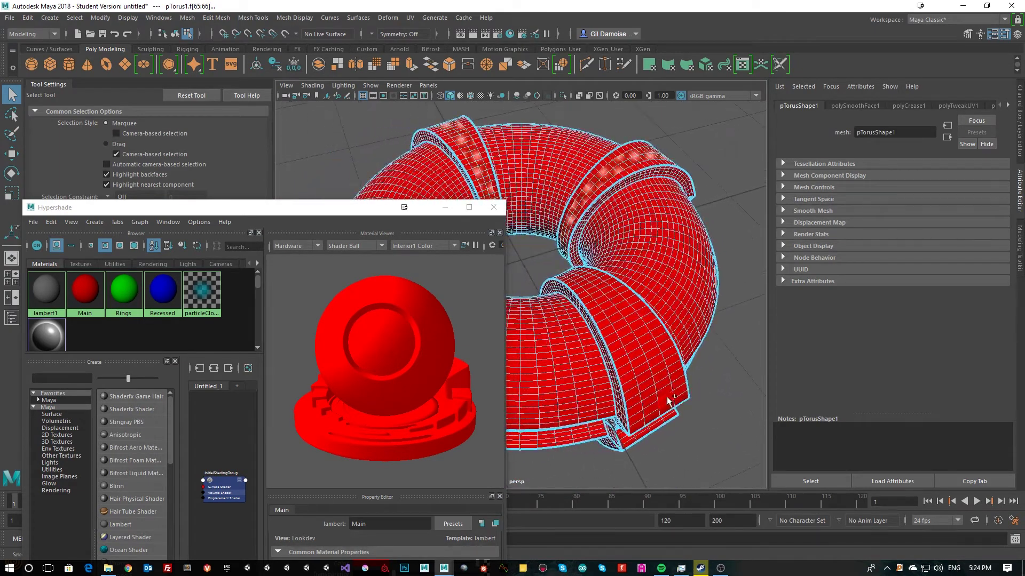
shift+double_click(647, 390)
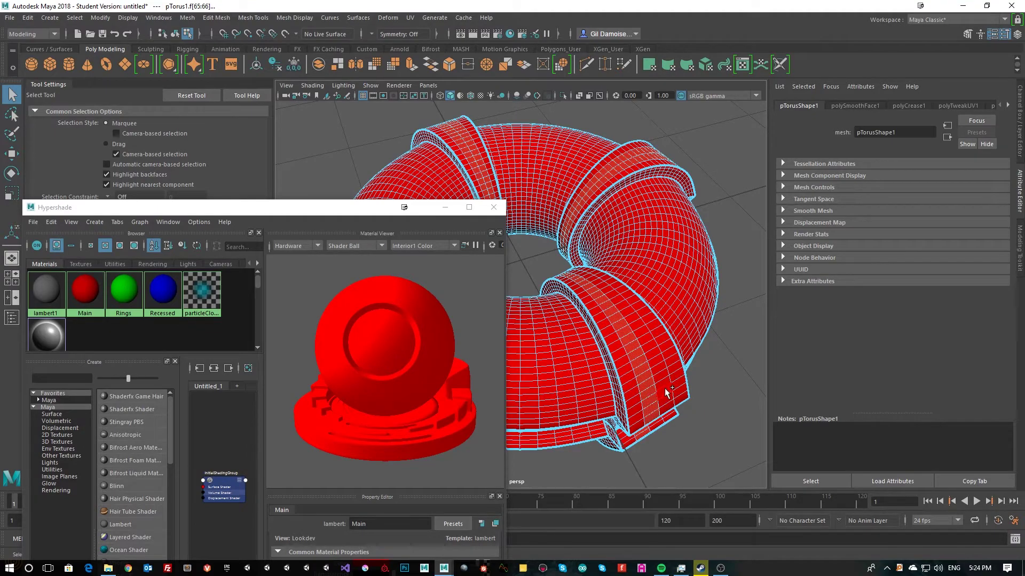
alt+drag(643, 400, 673, 421)
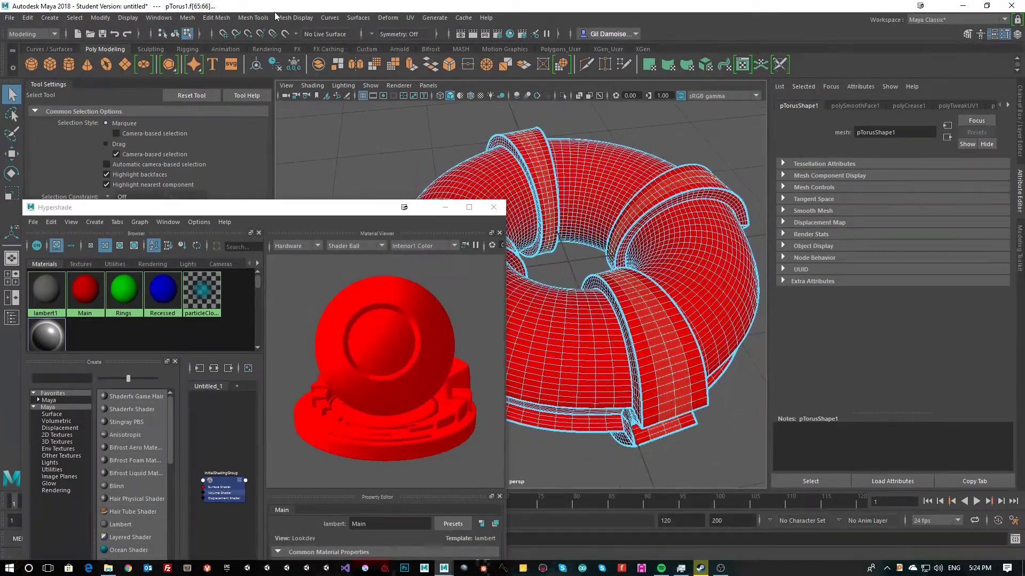
Step: Grow the face selection repeatedly until it covers the full outer surface of the raised bands
click(75, 18)
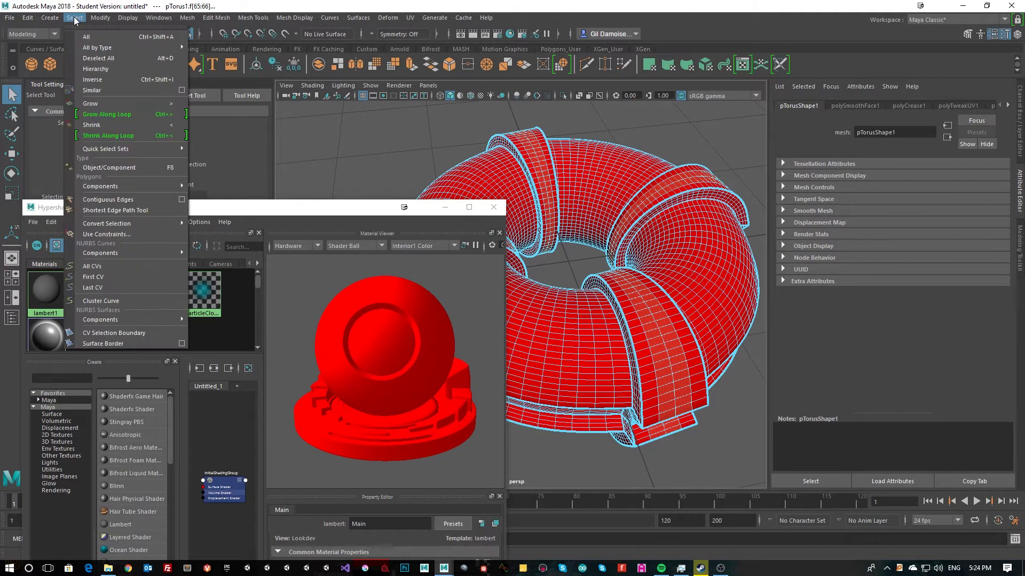
click(100, 104)
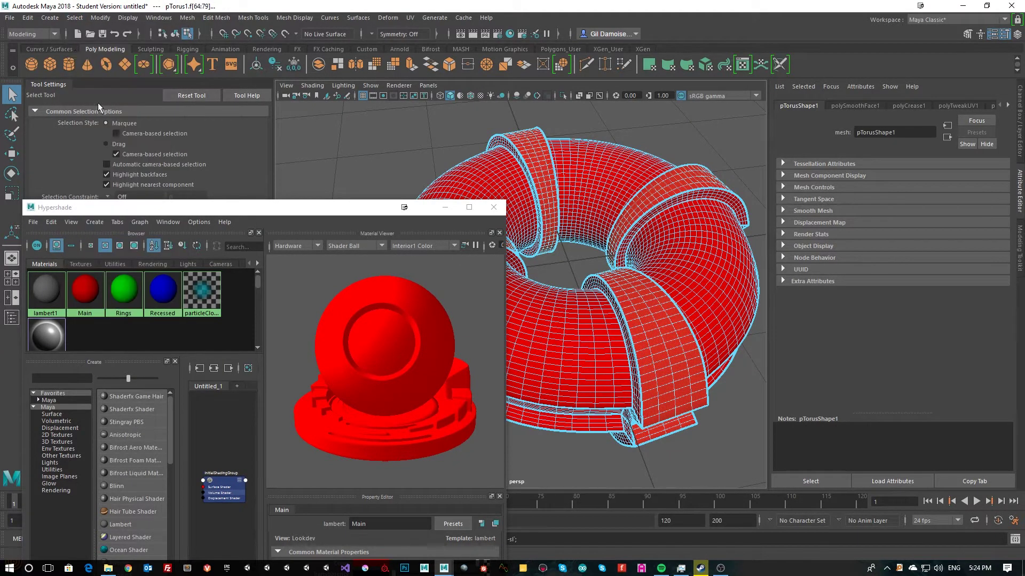
click(75, 18)
click(84, 21)
click(75, 19)
click(101, 103)
click(76, 19)
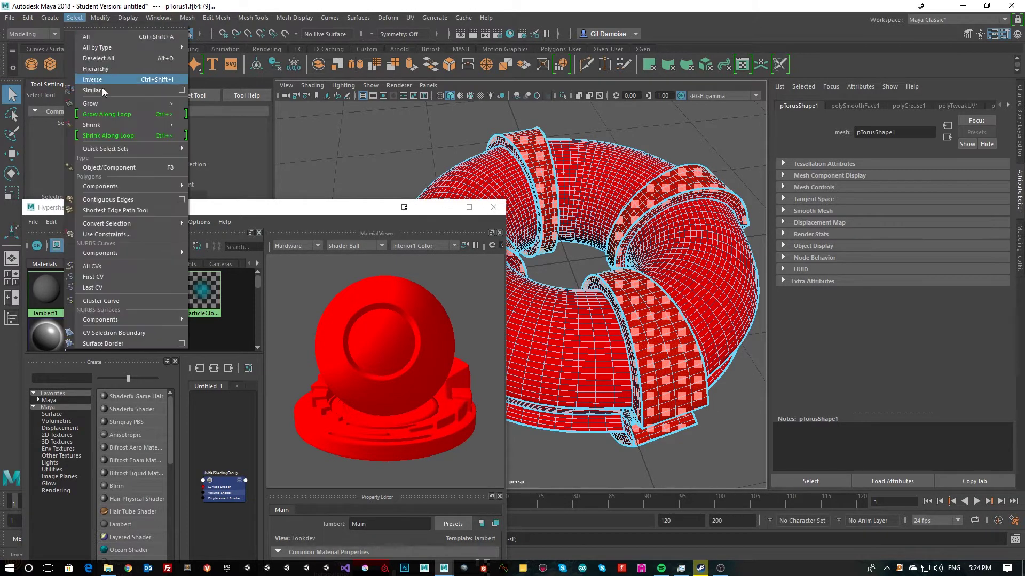
click(101, 105)
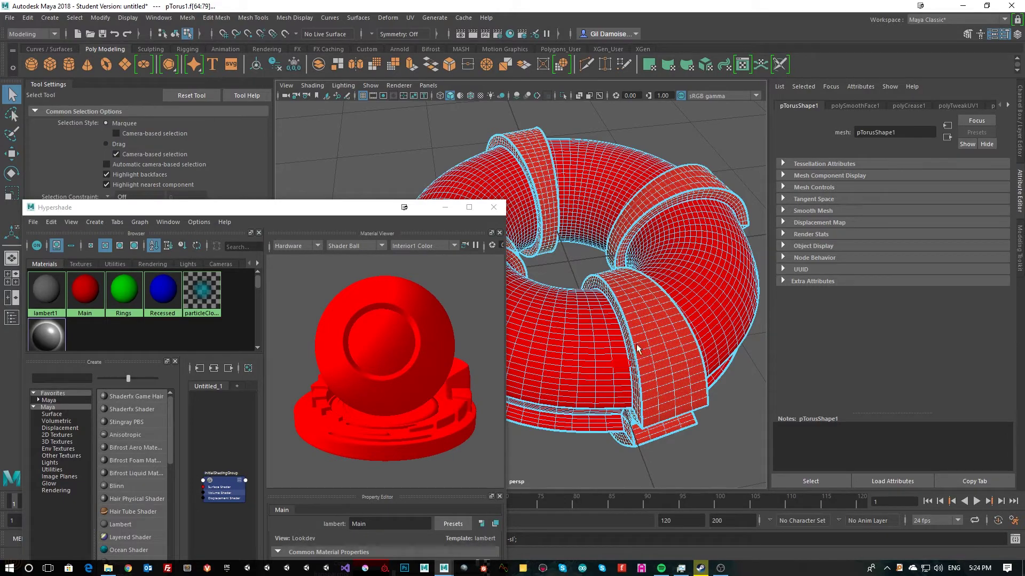
Step: Grow the selection once more over the bands' side walls and assign the Rings material to the selected faces
alt+drag(637, 347, 673, 266)
alt+middle_drag(673, 267, 638, 305)
alt+right_drag(639, 304, 766, 279)
alt+middle_drag(656, 280, 614, 300)
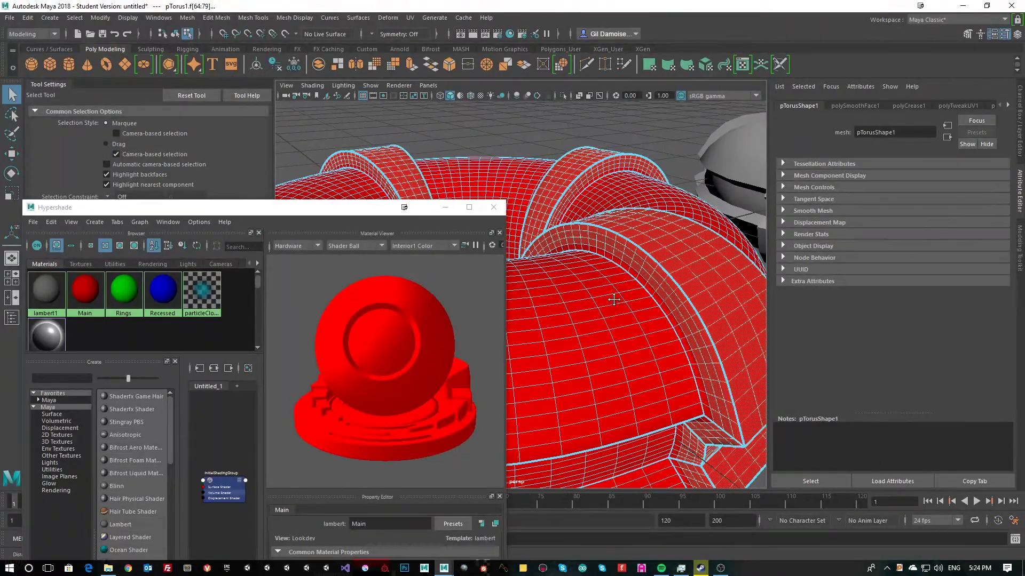
click(76, 18)
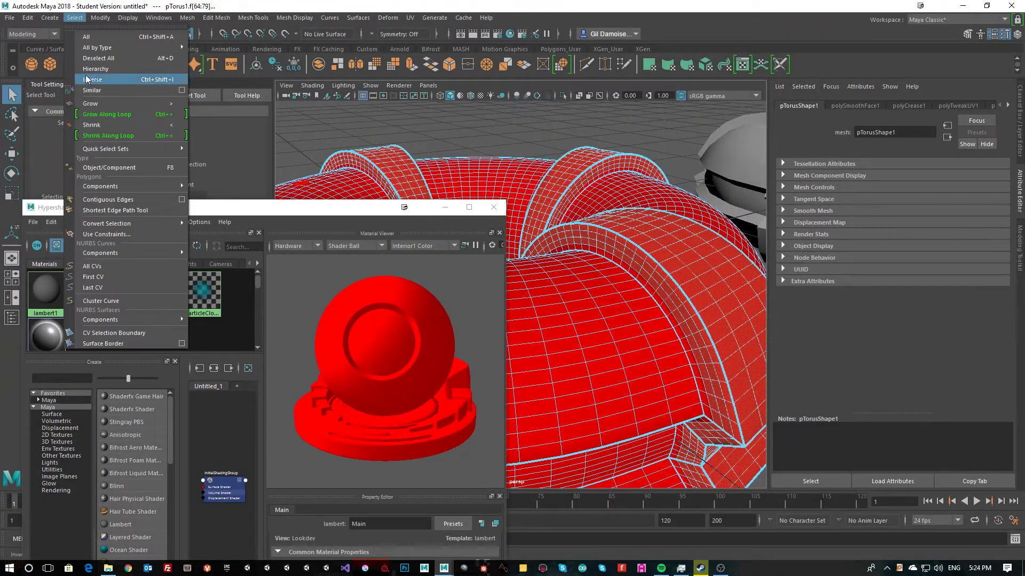
click(98, 106)
alt+drag(670, 270, 656, 325)
alt+middle_drag(656, 326, 652, 260)
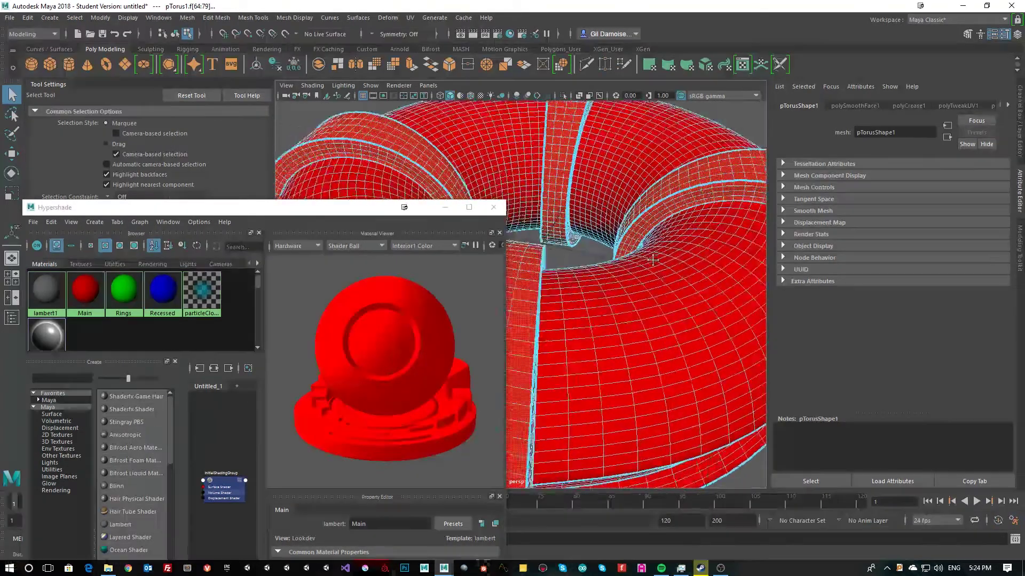
alt+drag(652, 259, 592, 293)
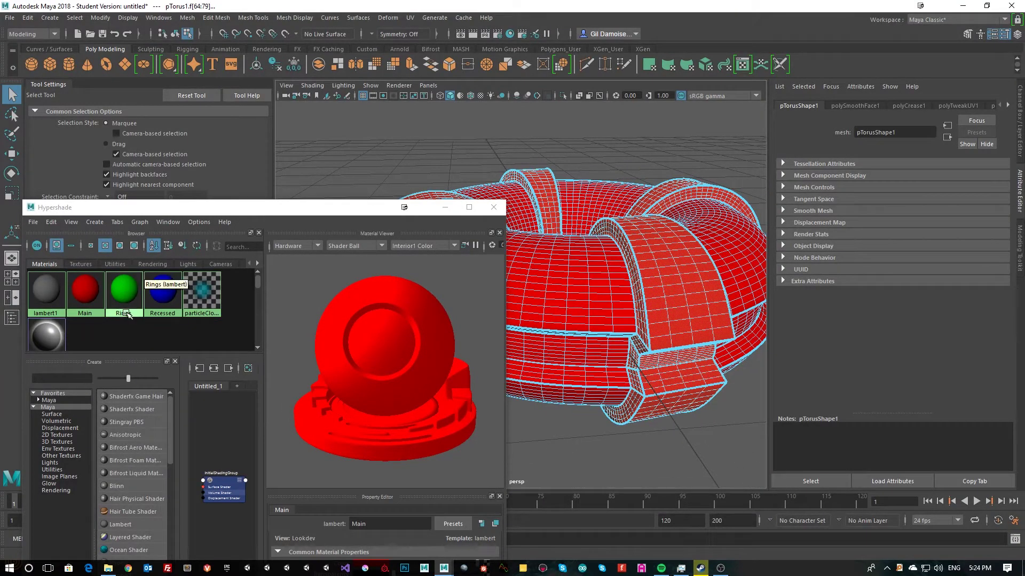
right_drag(123, 294, 122, 269)
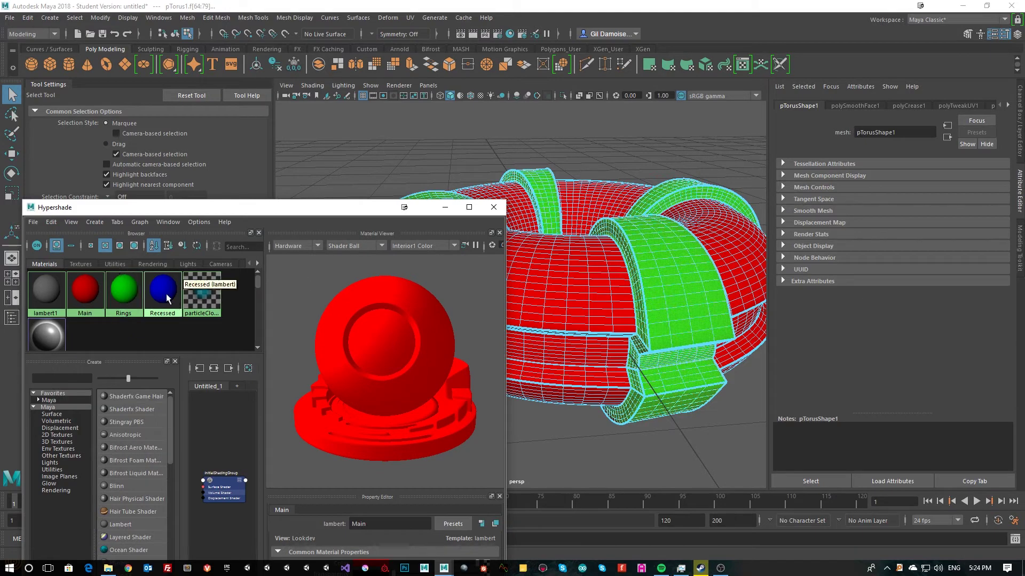
Step: Select the face loop running along the middle of the recessed groove on the torus's outer side
alt+drag(656, 326, 603, 309)
scroll(661, 328, up, 3)
scroll(605, 314, down, 3)
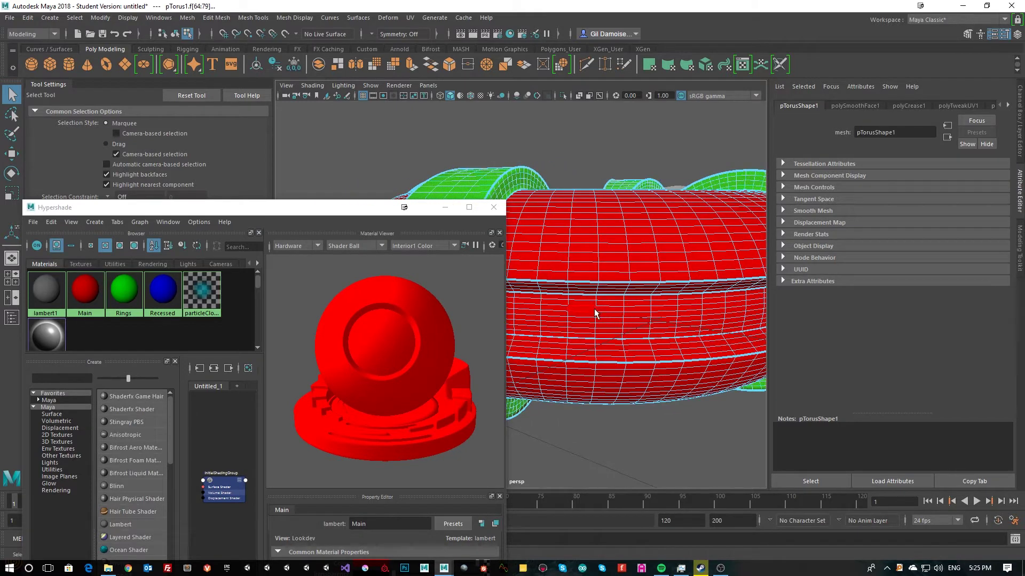
click(607, 313)
shift+double_click(579, 313)
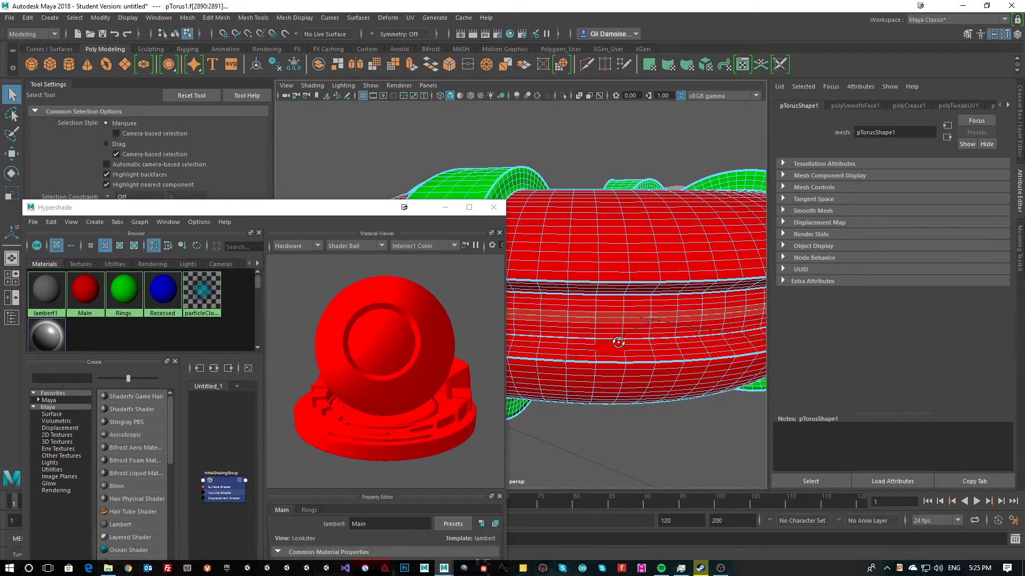
alt+drag(618, 339, 632, 339)
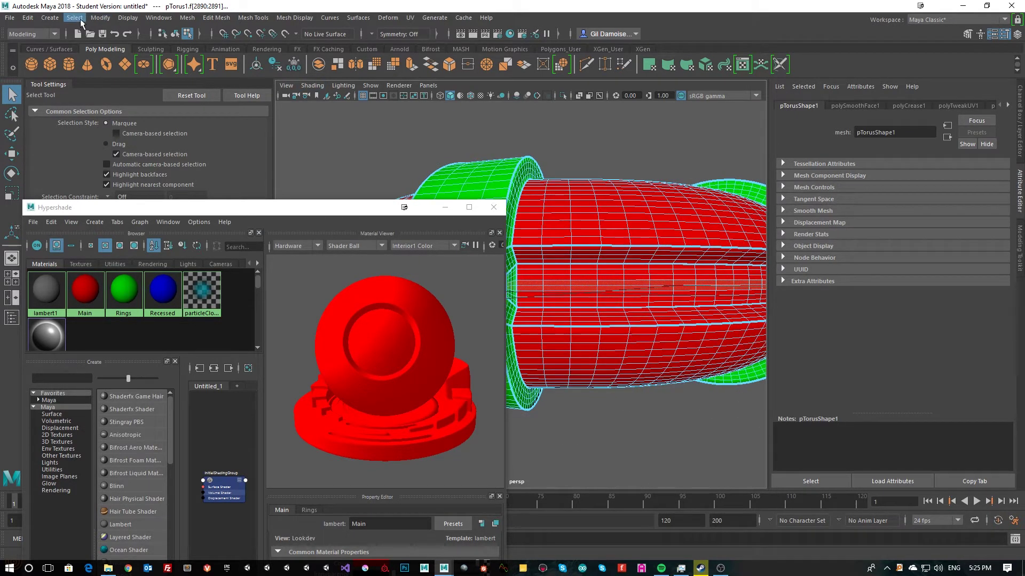
alt+drag(629, 286, 582, 271)
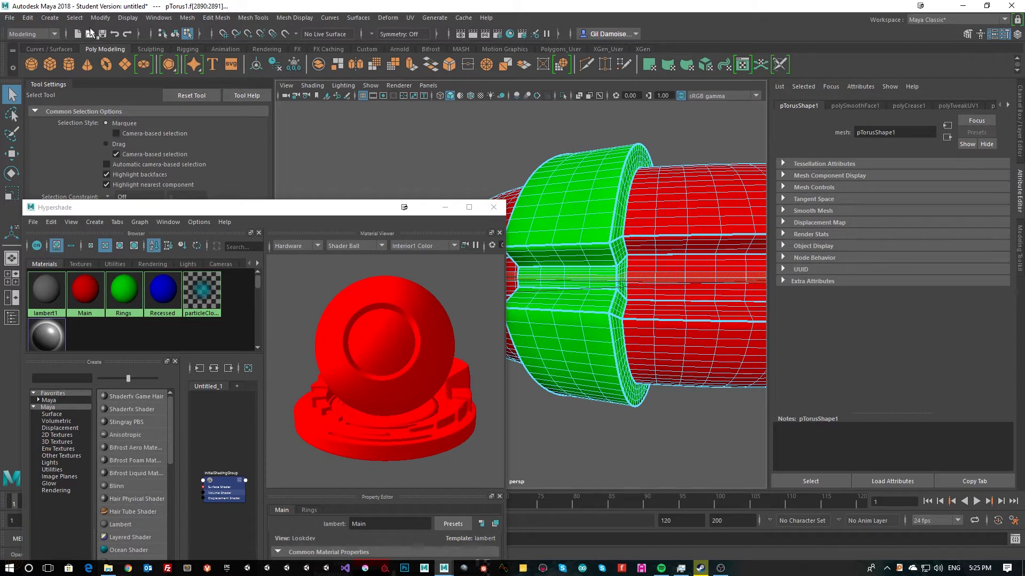
Step: Grow the groove's face selection repeatedly until it fills the recess up to its upper and lower edges
click(100, 18)
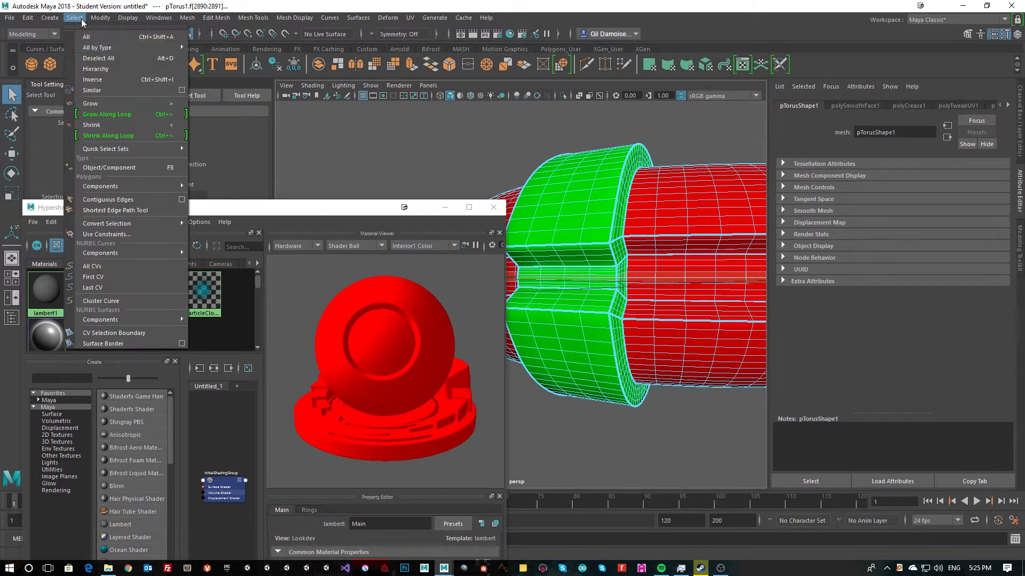
click(92, 104)
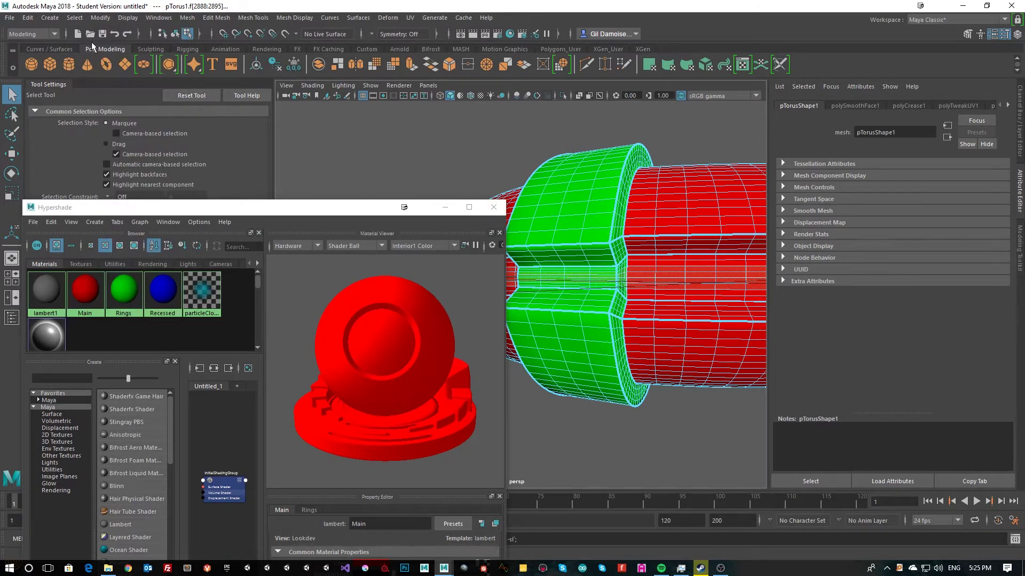
click(75, 17)
click(96, 104)
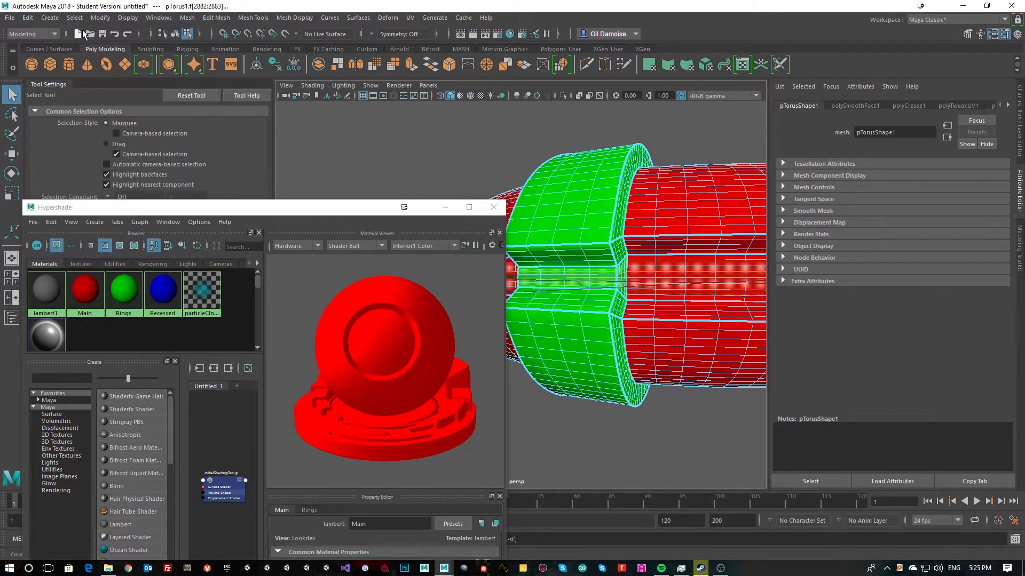
click(75, 18)
click(98, 104)
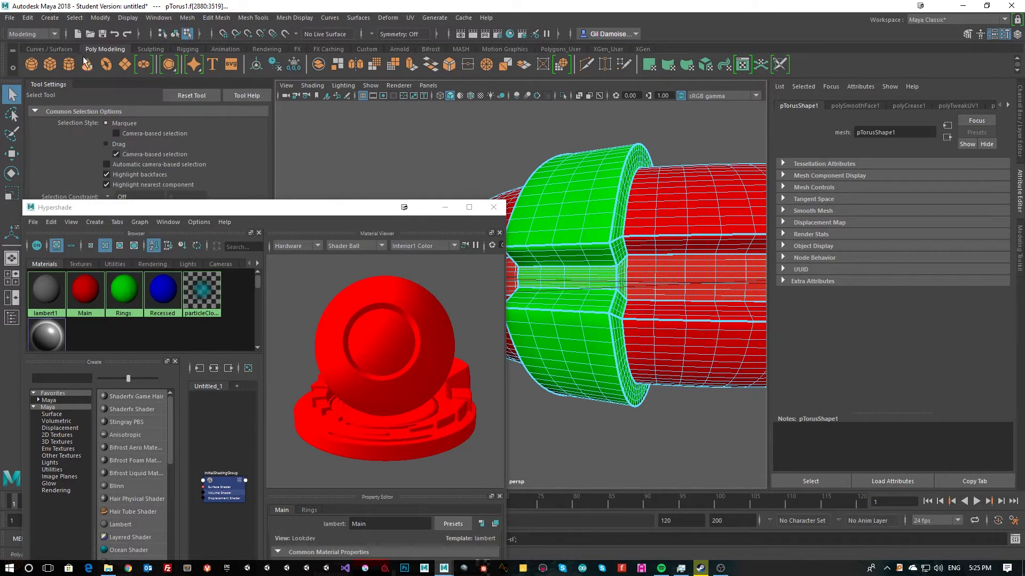
click(73, 19)
click(98, 104)
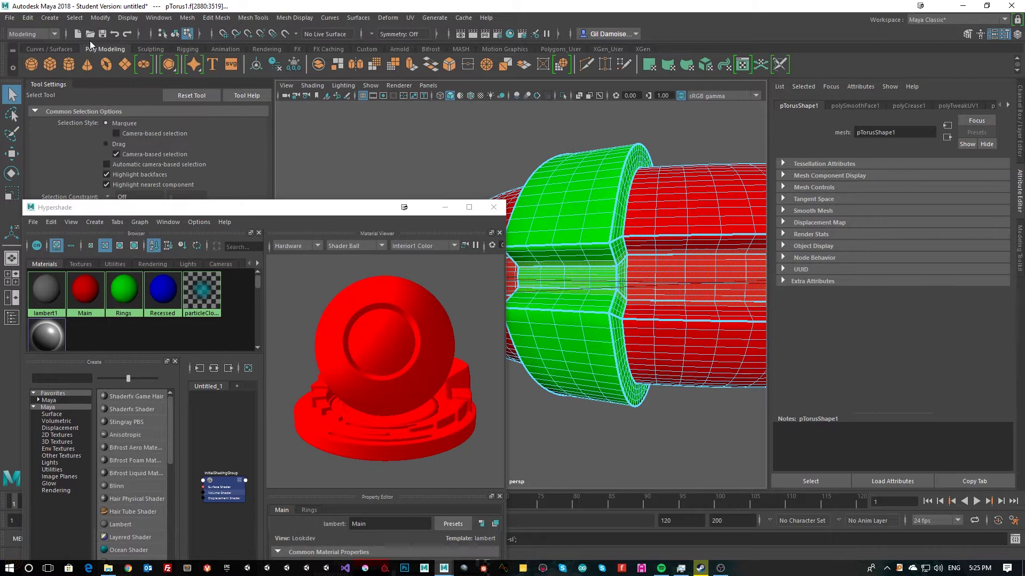
click(75, 18)
click(104, 104)
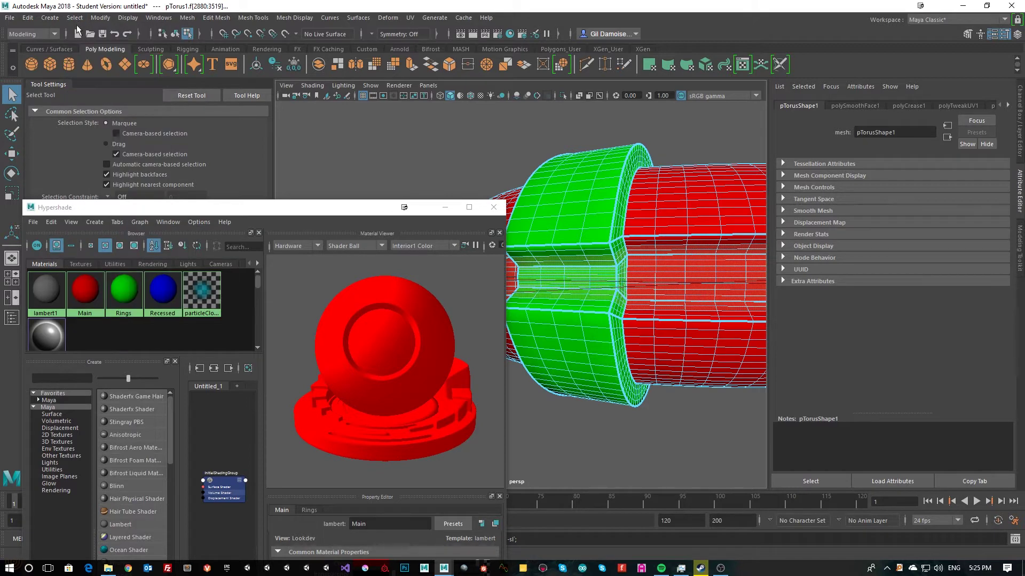
click(75, 17)
click(101, 105)
click(75, 18)
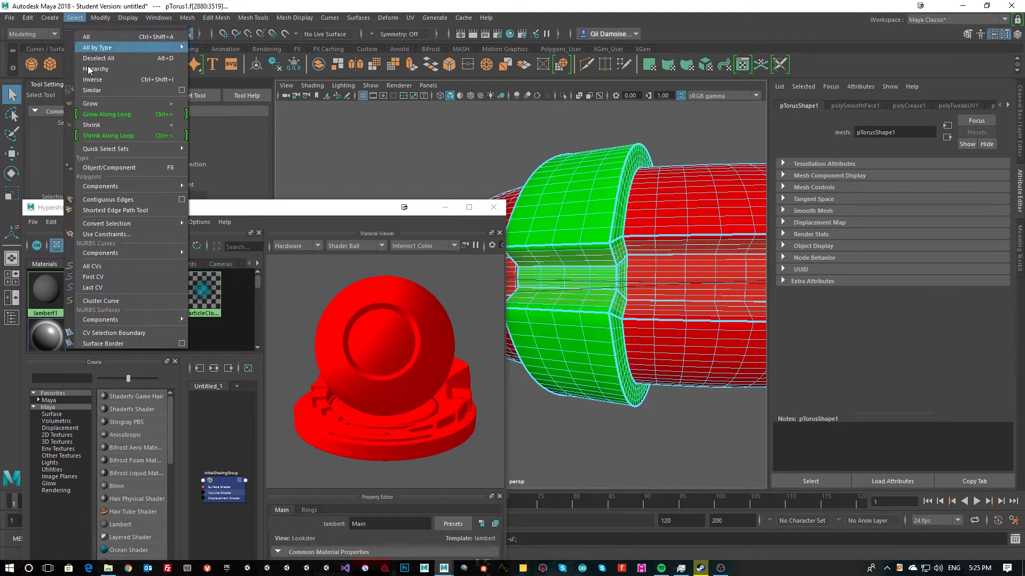
click(100, 105)
alt+drag(598, 274, 679, 291)
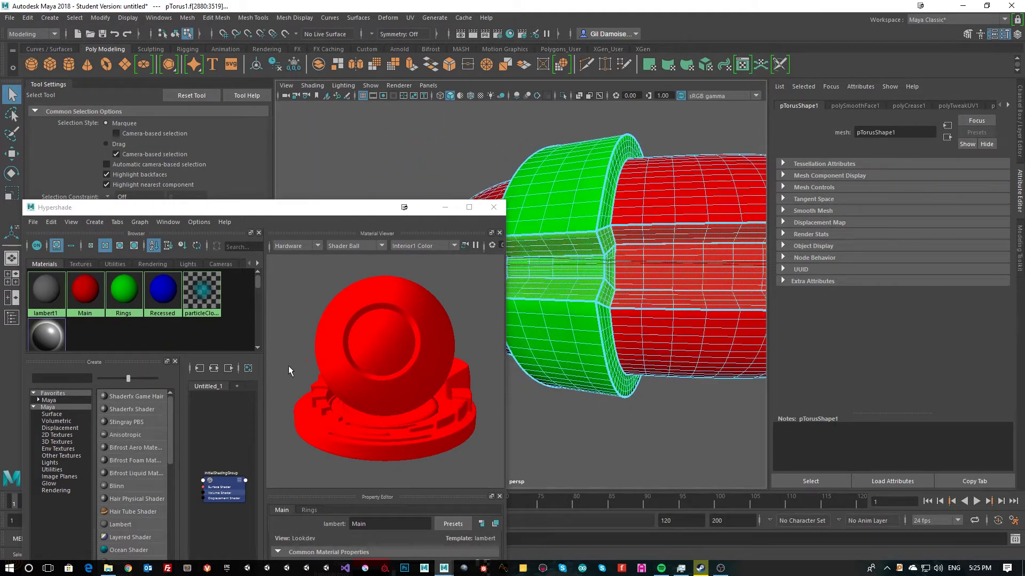
Step: Assign the Recessed material to the selected groove faces and move the Hypershade window off the model view
right_click(162, 292)
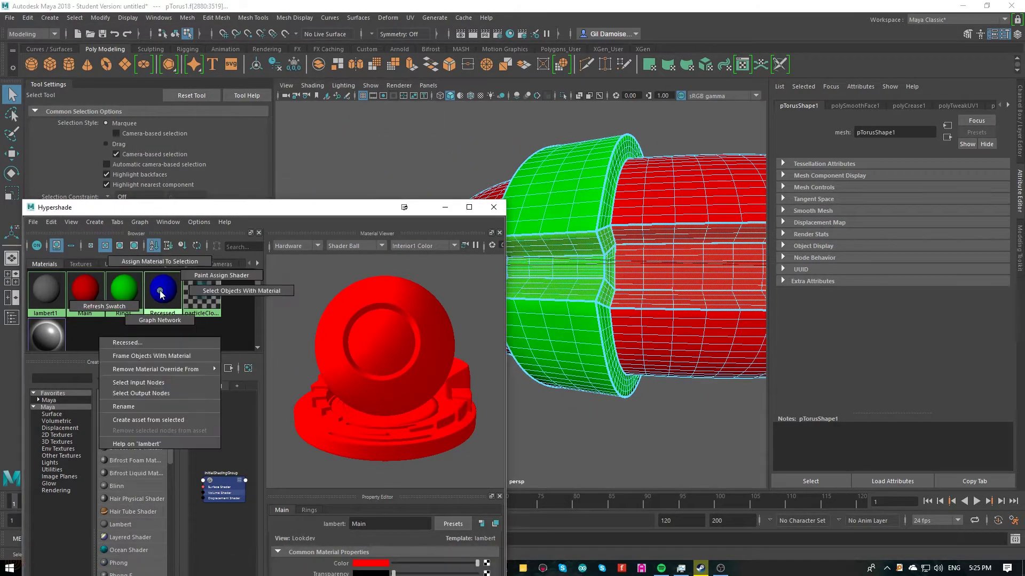
click(134, 327)
scroll(705, 308, down, 4)
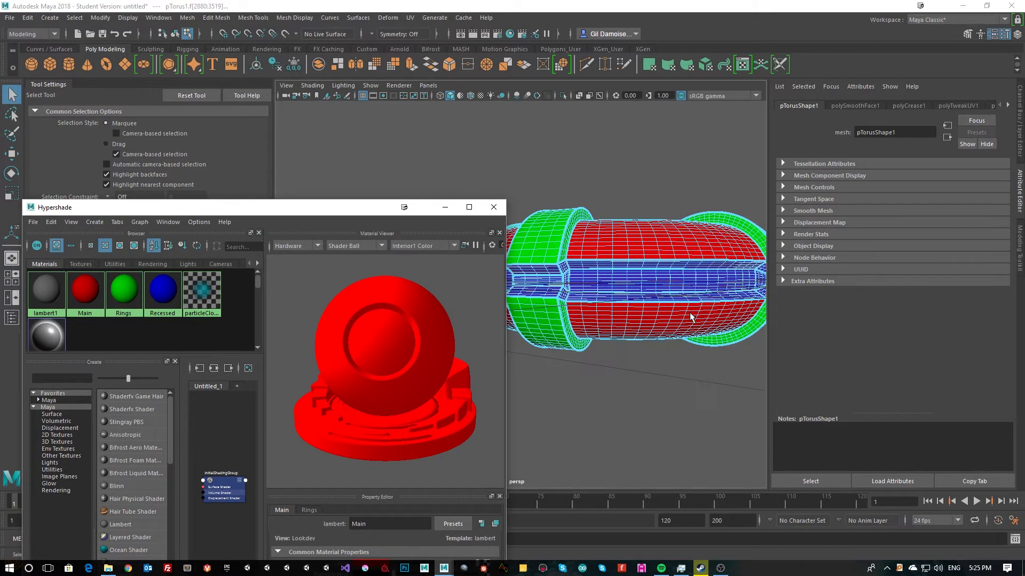
alt+drag(691, 313, 437, 335)
scroll(598, 285, down, 8)
scroll(560, 286, up, 3)
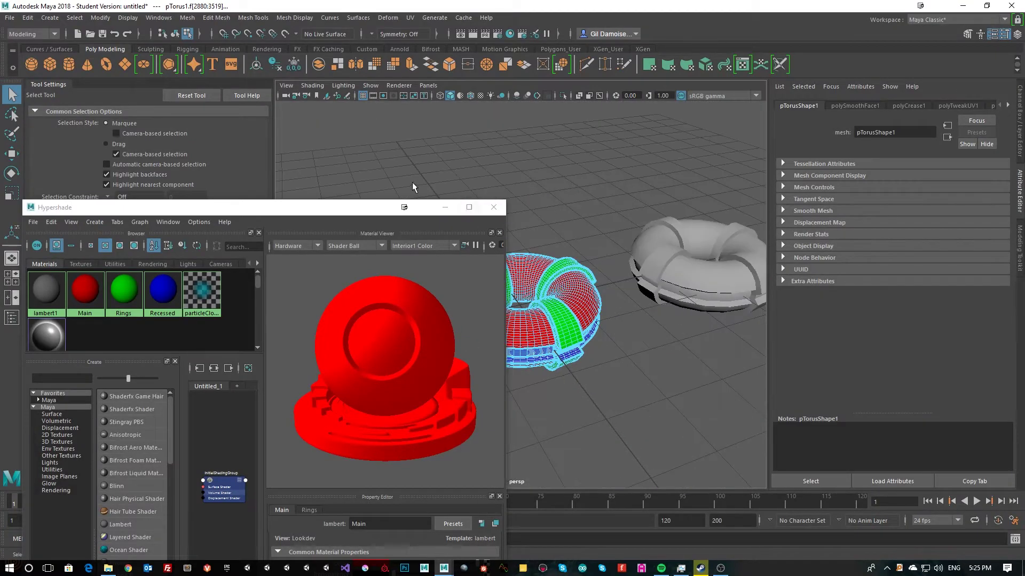
drag(346, 211, 0, 277)
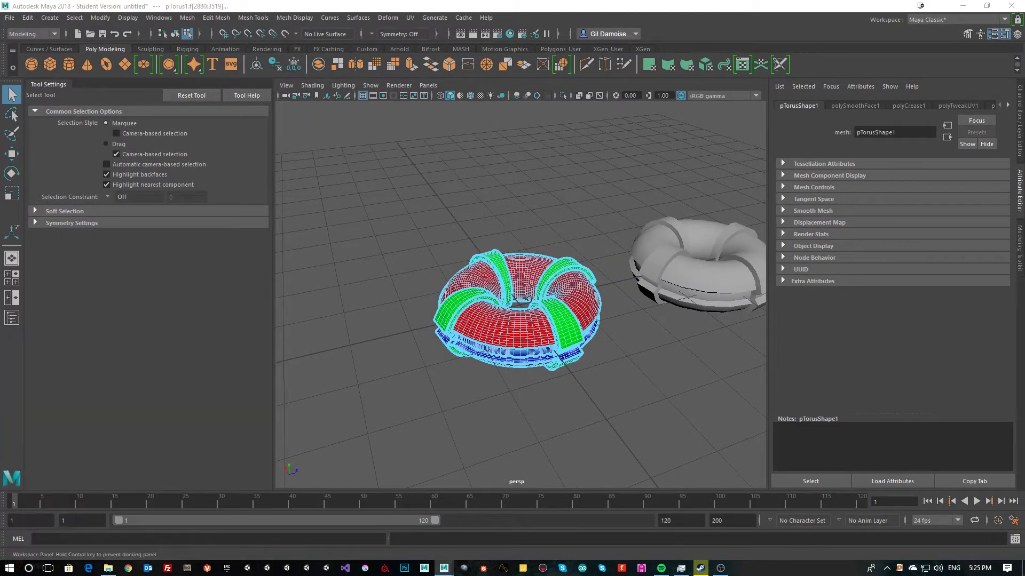
Step: Clear the face selection, return to object selection mode and select the coloured torus
click(361, 300)
alt+right_drag(361, 300, 418, 339)
alt+drag(470, 374, 426, 357)
alt+middle_drag(538, 342, 443, 336)
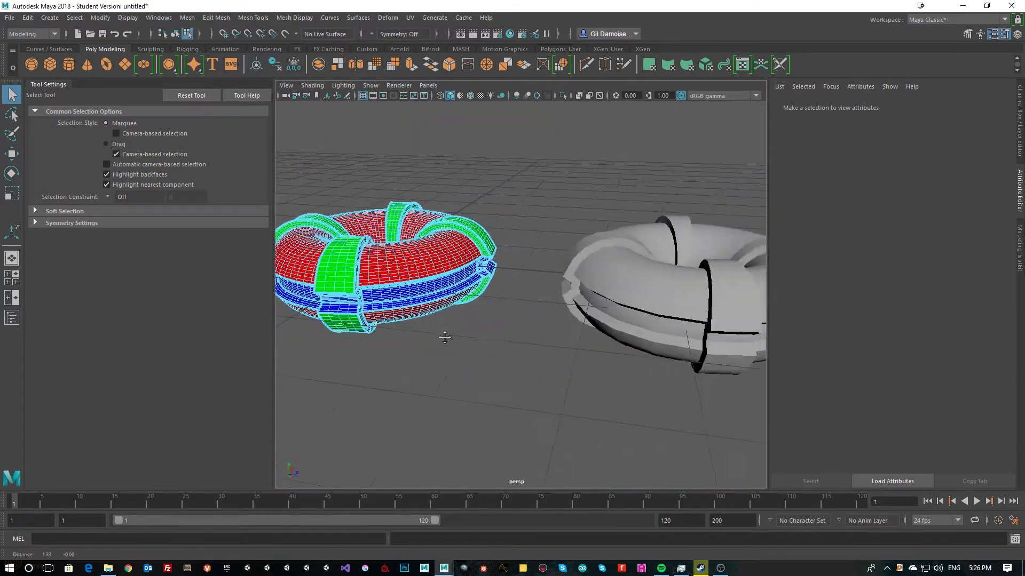
alt+right_drag(443, 337, 514, 367)
mouse_move(514, 367)
alt+mouse_down()
mouse_move(567, 387)
mouse_move(498, 377)
alt+mouse_up()
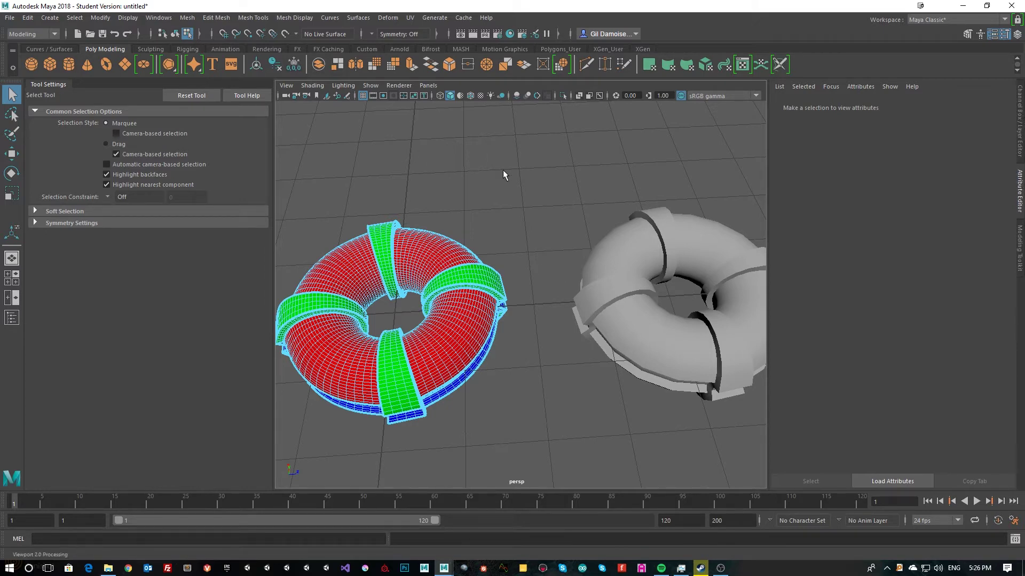
key(F8)
click(533, 185)
click(423, 262)
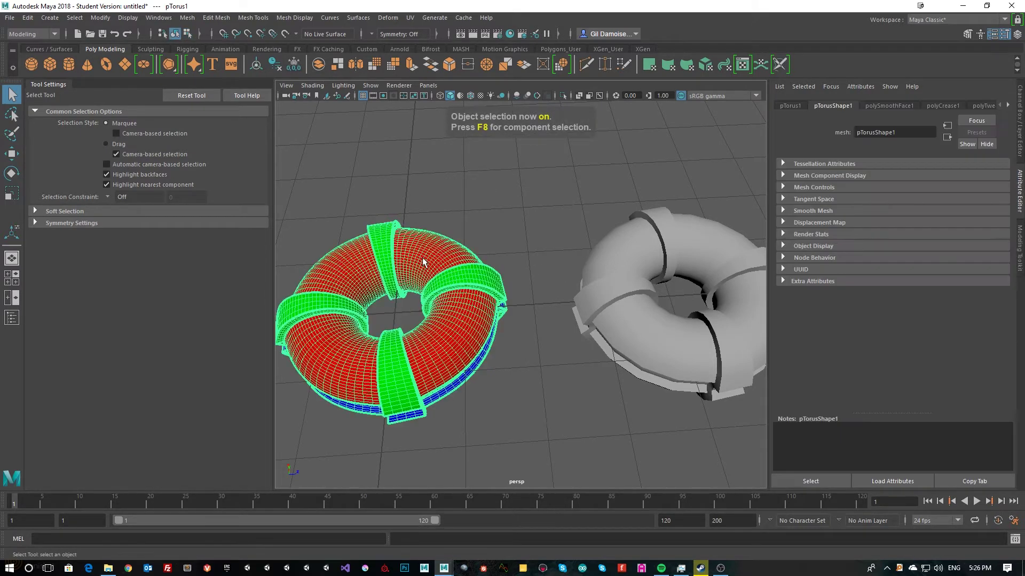
Step: Set the grey low-poly torus's Translate Z to 0 so that it overlaps the coloured torus
click(1019, 150)
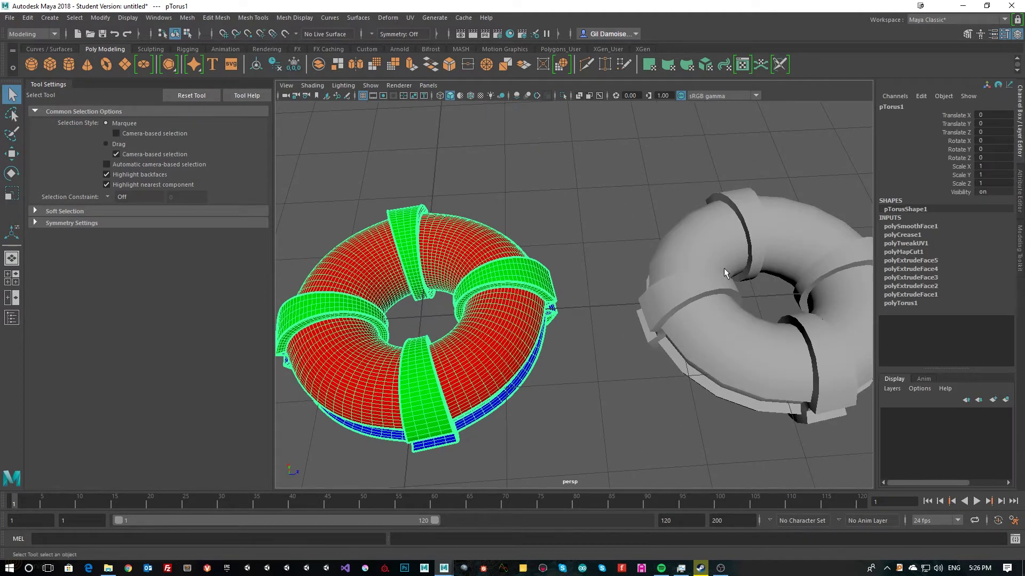
click(706, 264)
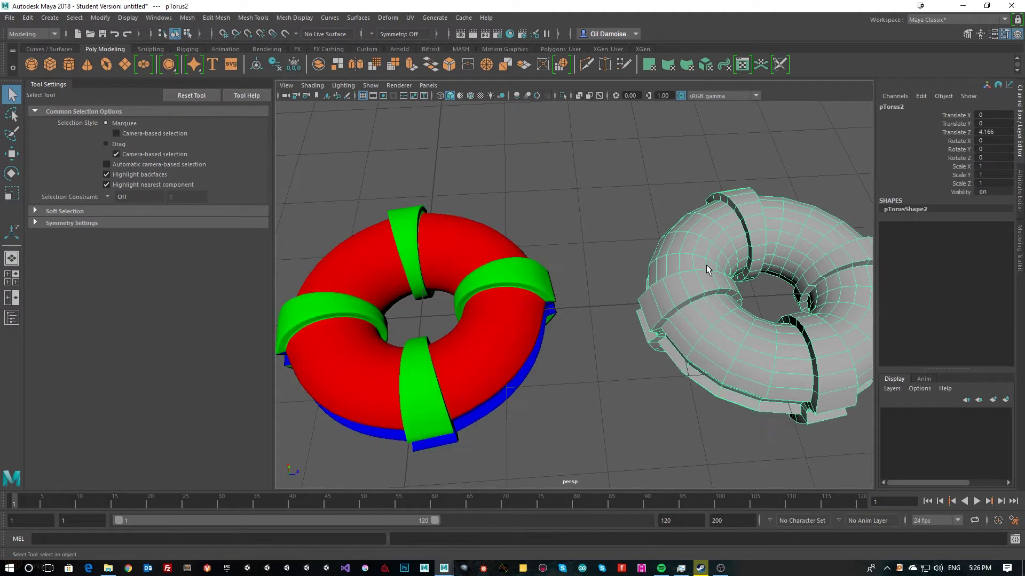
double_click(994, 132)
text(0)
key(Return)
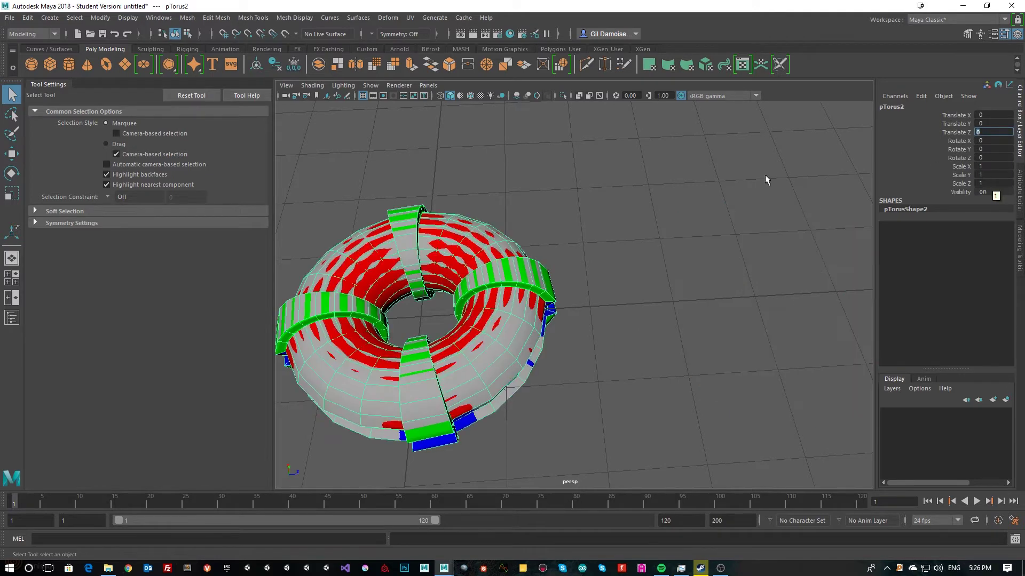
alt+middle_drag(628, 379, 681, 353)
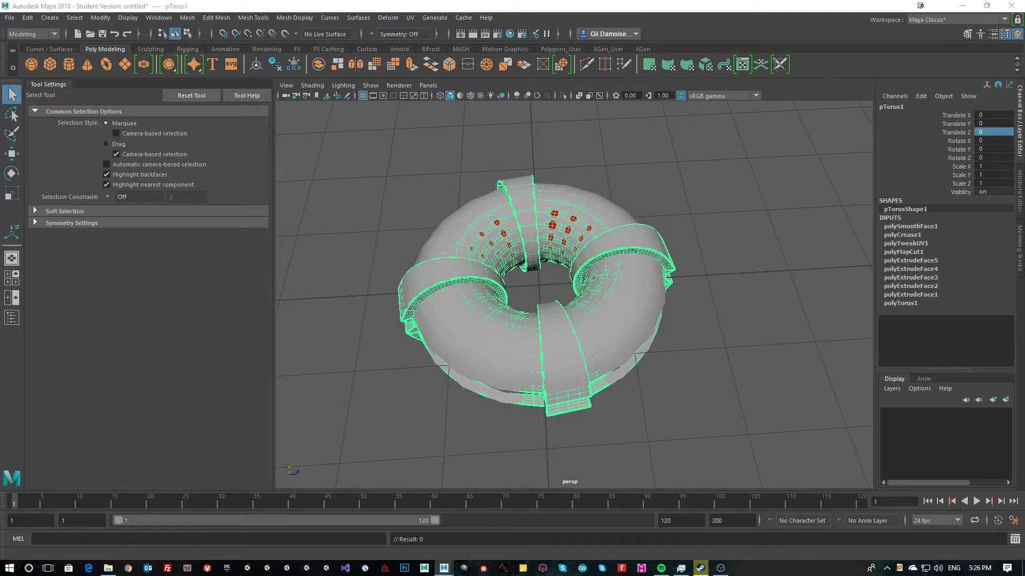
Step: Bring up the Outliner and rename the smoothed torus pTorus1 as HighPoly
drag(0, 131, 156, 152)
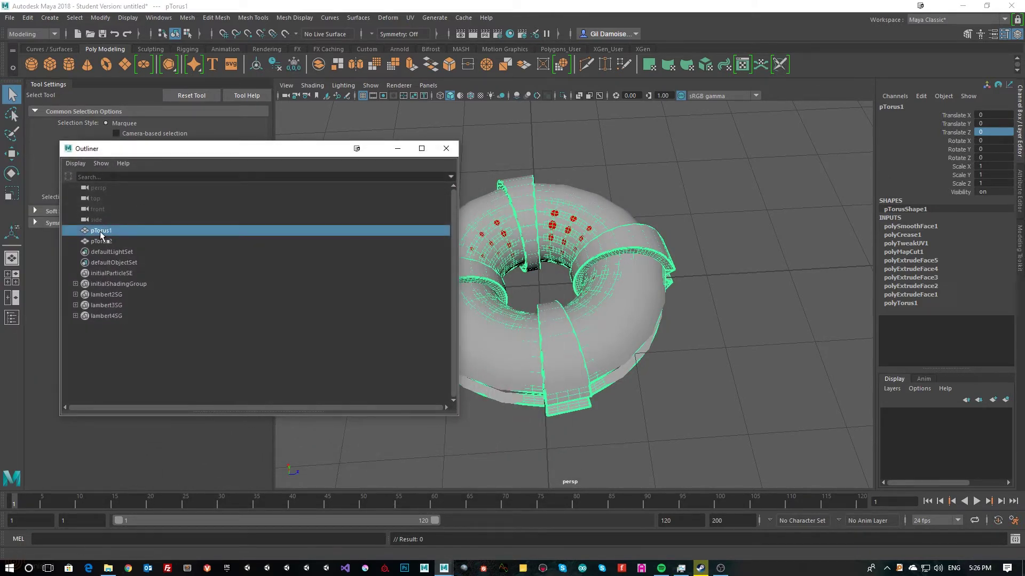
double_click(102, 232)
text(High)
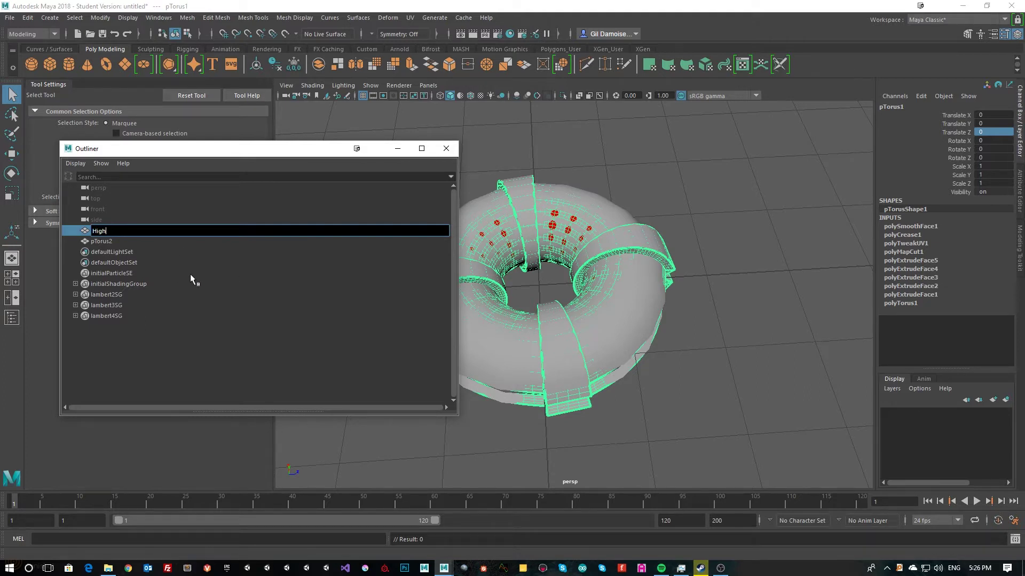
text(Poly)
key(Return)
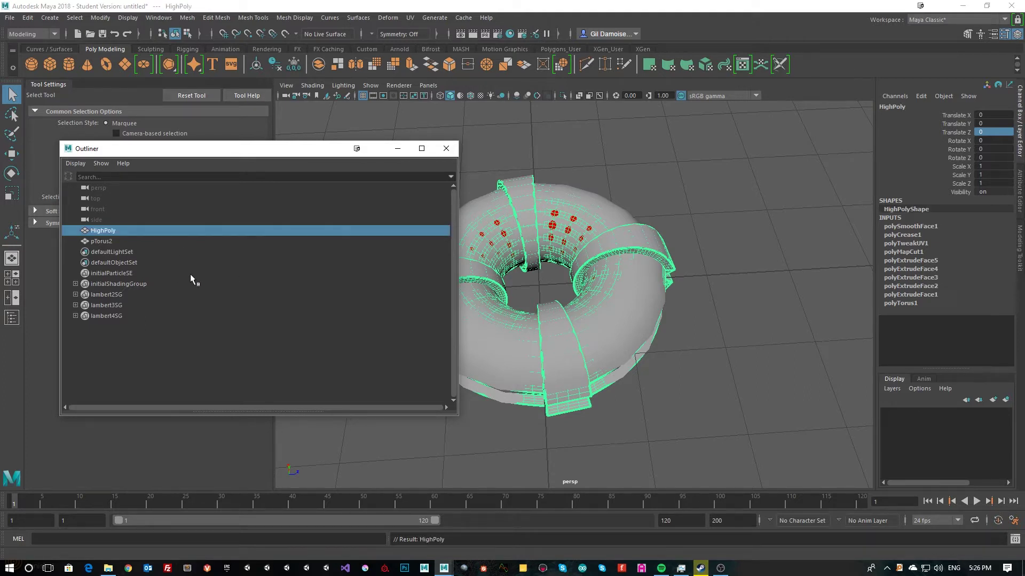
Step: Rename the low-poly torus pTorus2 as LowPoly and reselect HighPoly
click(94, 242)
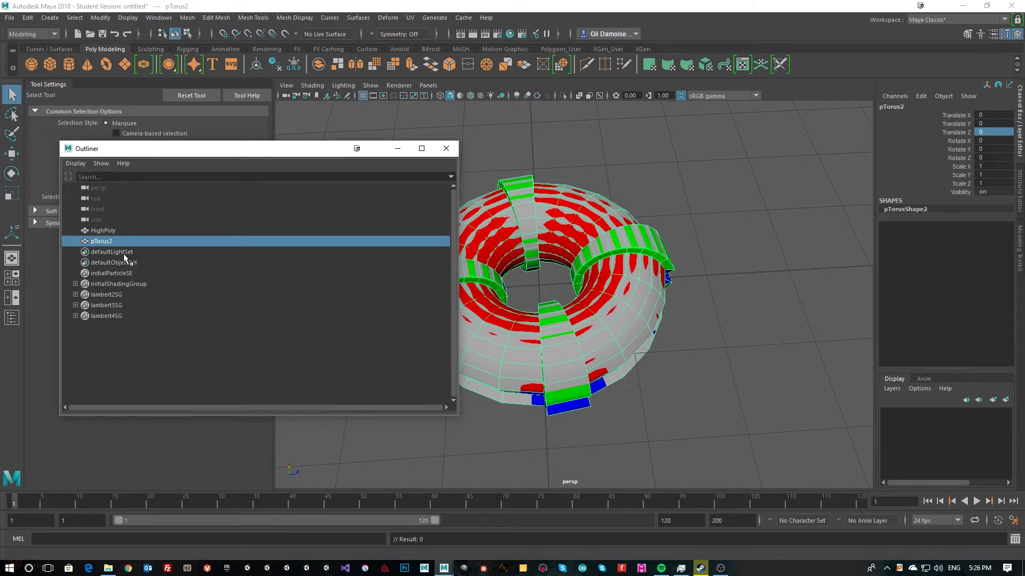
double_click(104, 242)
text(LowPoly)
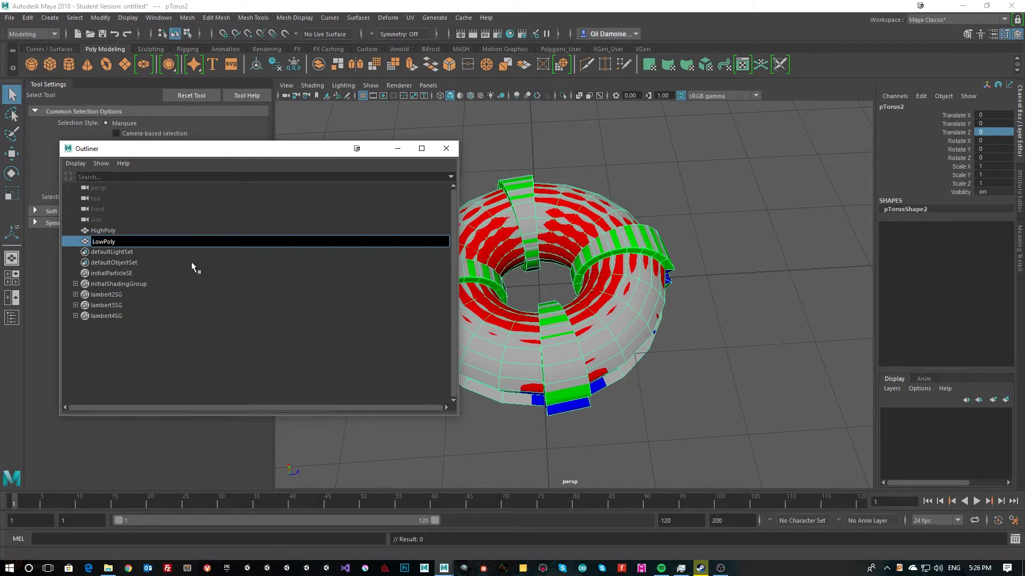
key(Return)
click(102, 230)
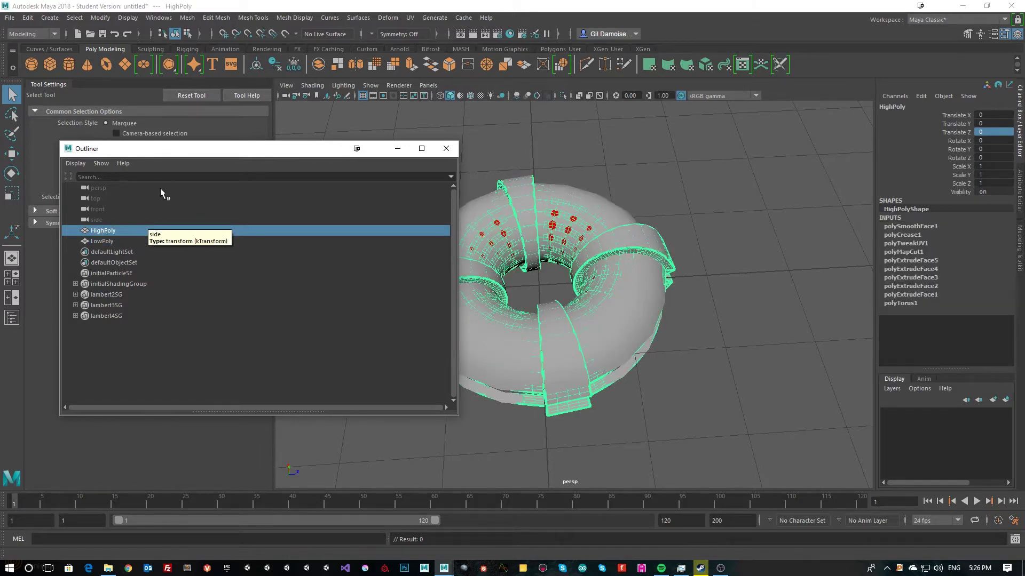
Step: Move the Outliner aside, bring up the Baking folder in File Explorer and set its window out of the way
drag(127, 149, 583, 143)
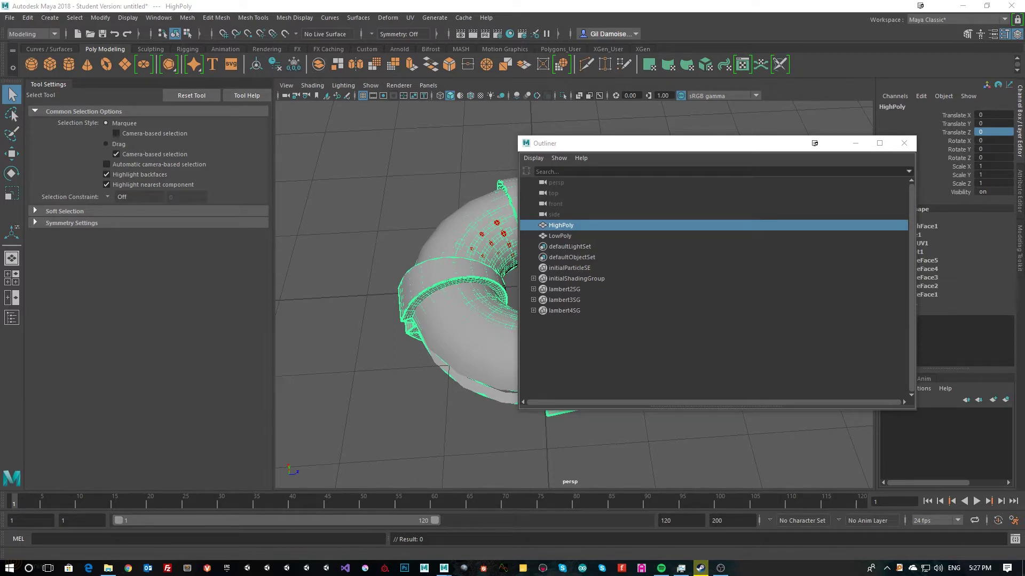
key(super+e)
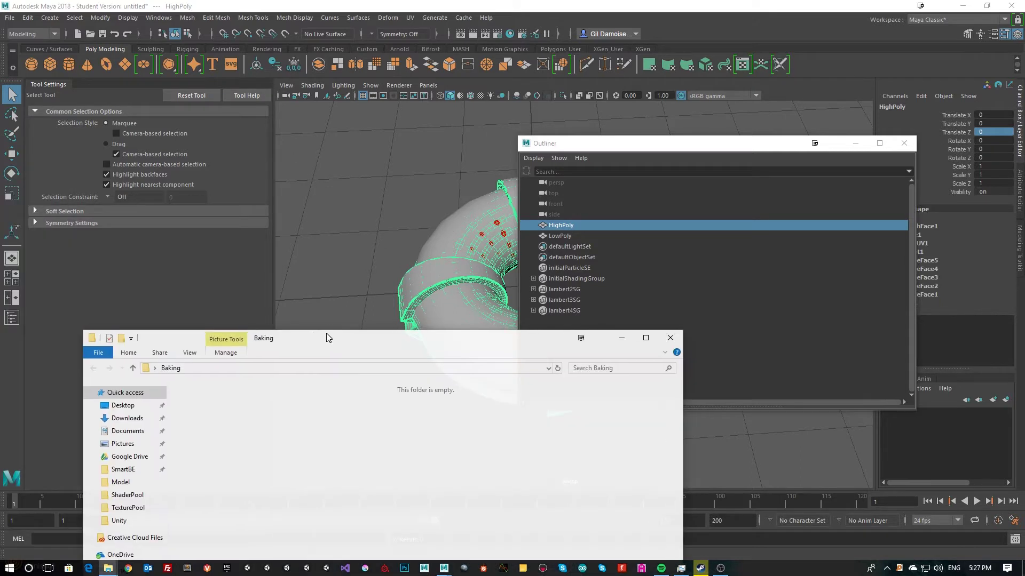
drag(327, 339, 0, 387)
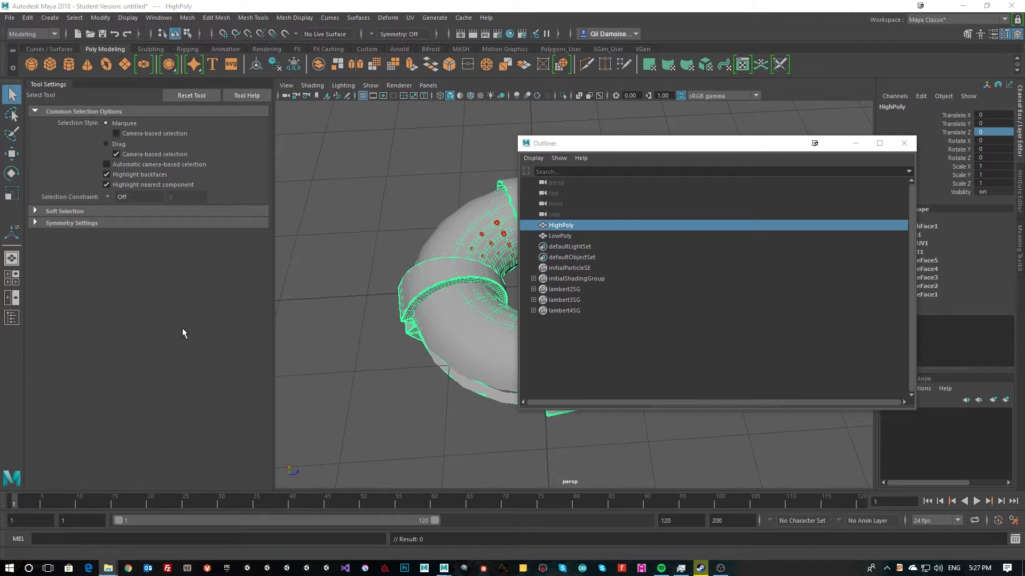
Step: Start an Export Selection for only the HighPoly mesh and review the FBX export options down to the file format settings
click(553, 236)
click(564, 225)
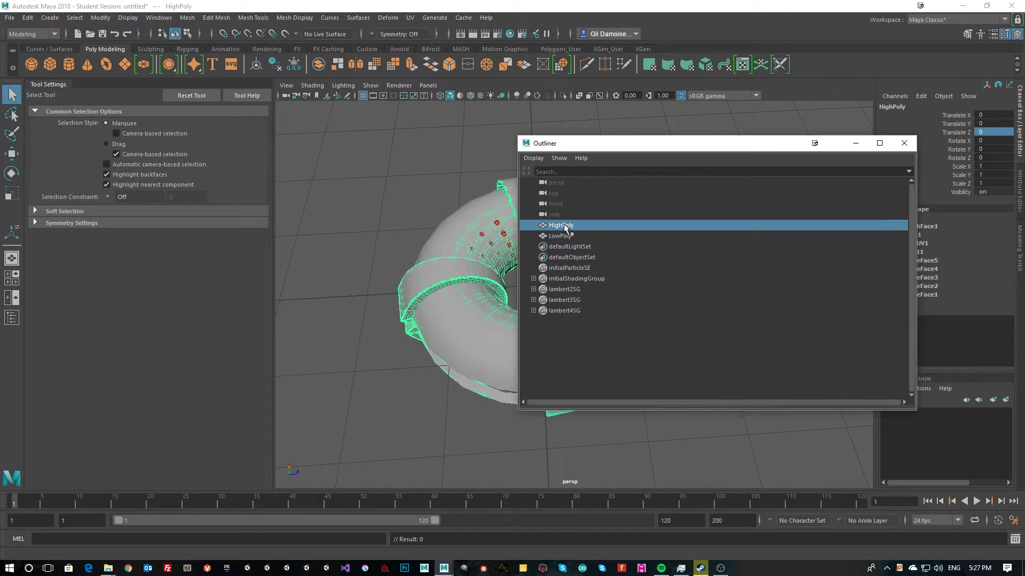
click(9, 18)
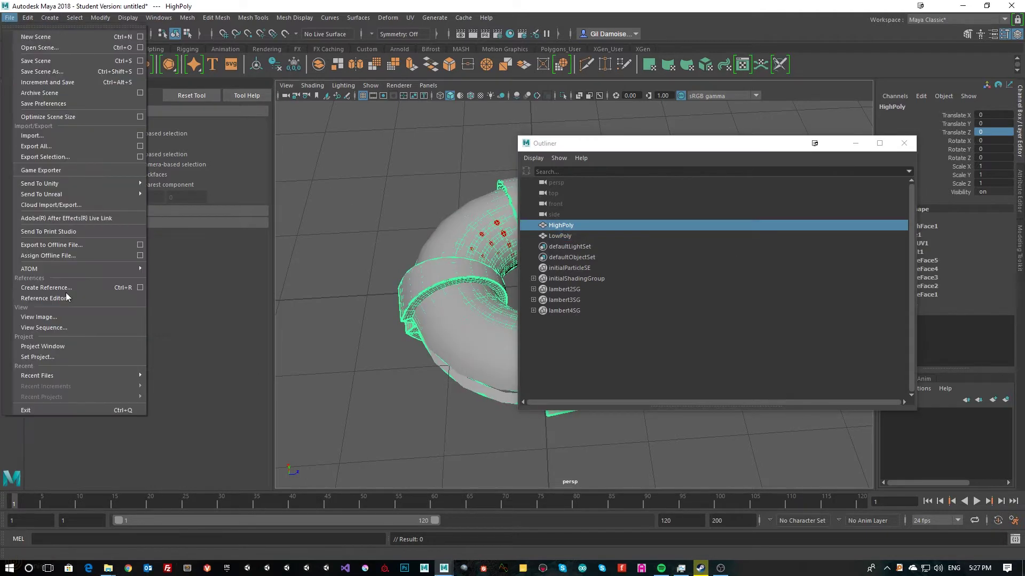
click(45, 156)
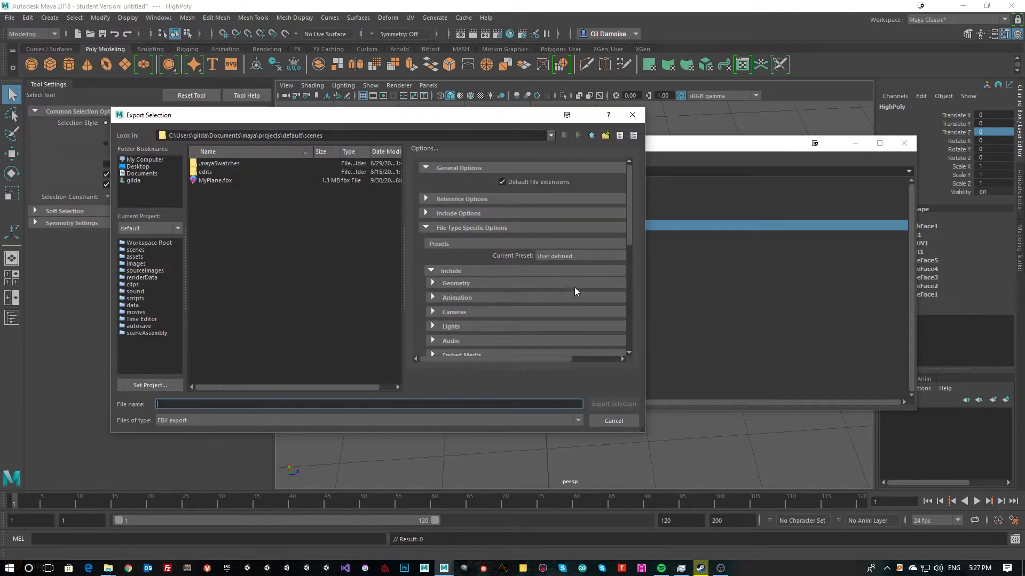
drag(628, 231, 631, 346)
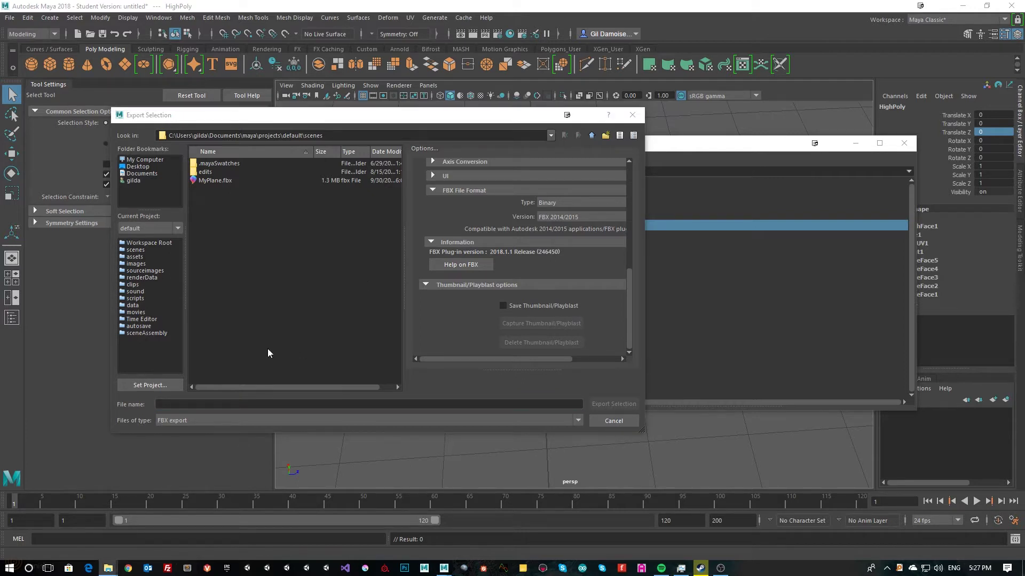
Step: Export the selected mesh as an FBX file named HighPoly into the Baking folder on the Desktop
click(206, 404)
text(C:\Users\gilda\Desktop\Baking)
key(Return)
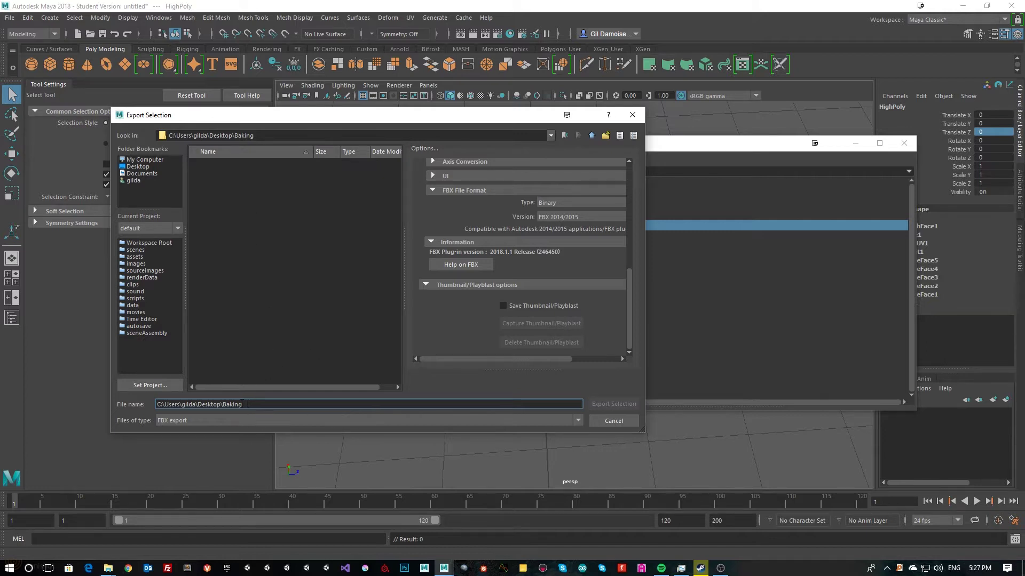
key(ctrl+a)
text(H)
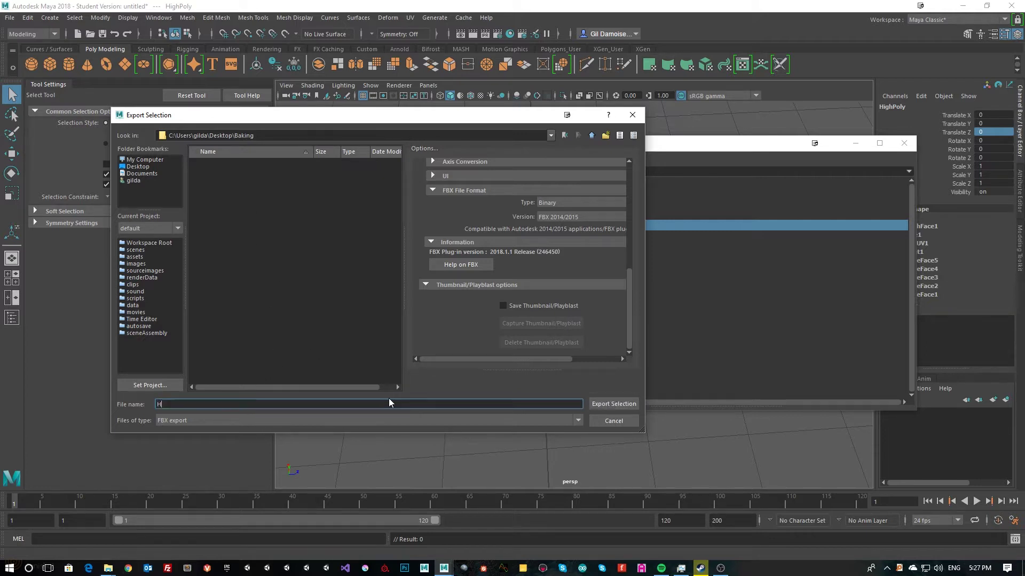
text(ighPoly)
click(619, 406)
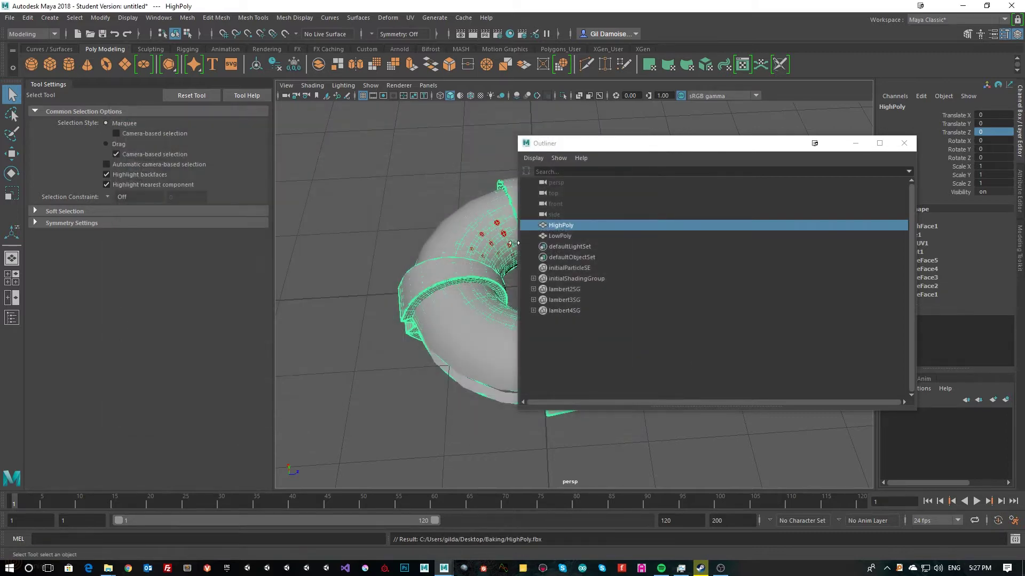
Step: Export only the LowPoly mesh as an FBX file named LowPoly into the same Baking folder
click(554, 237)
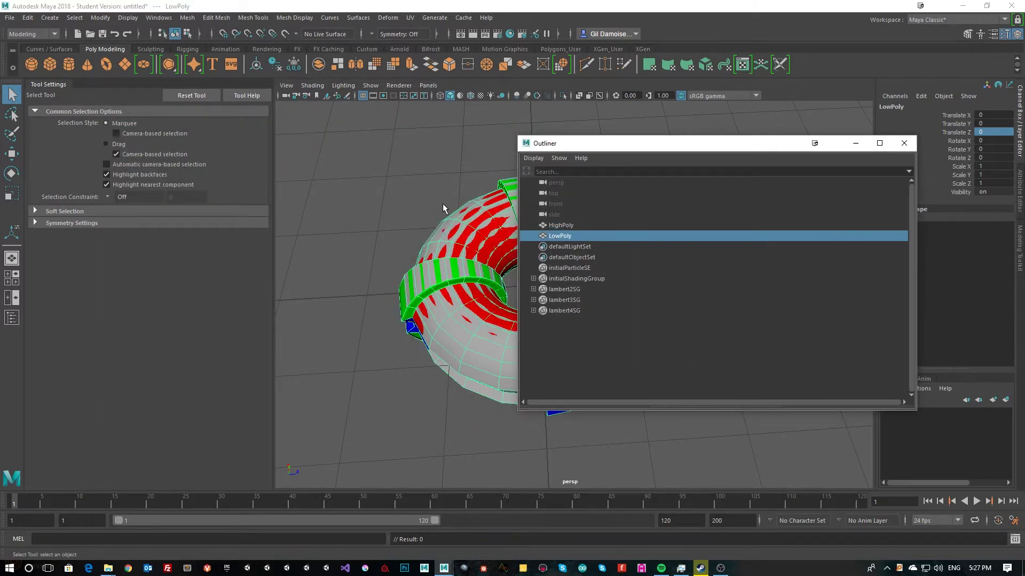
click(10, 17)
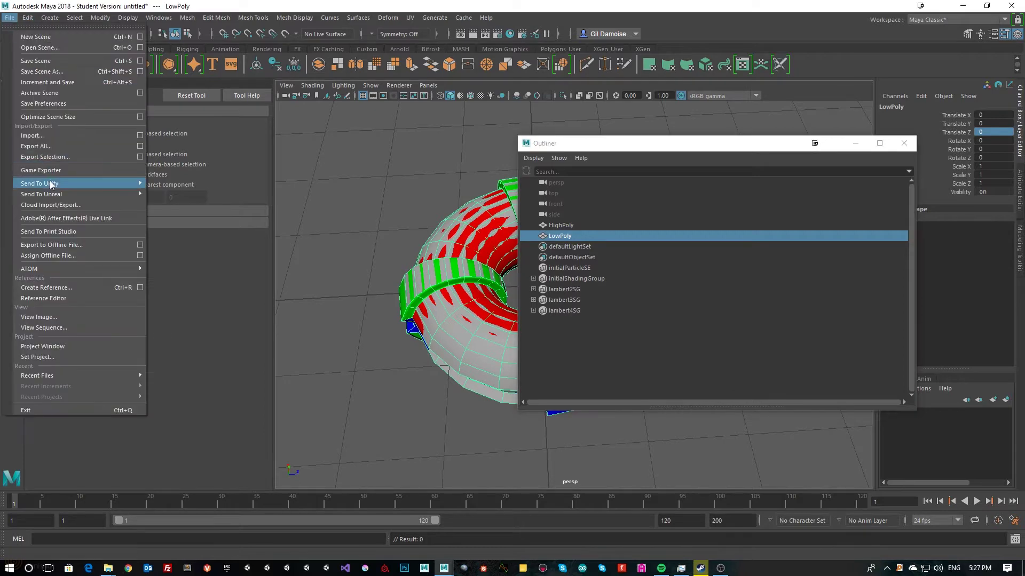
click(52, 158)
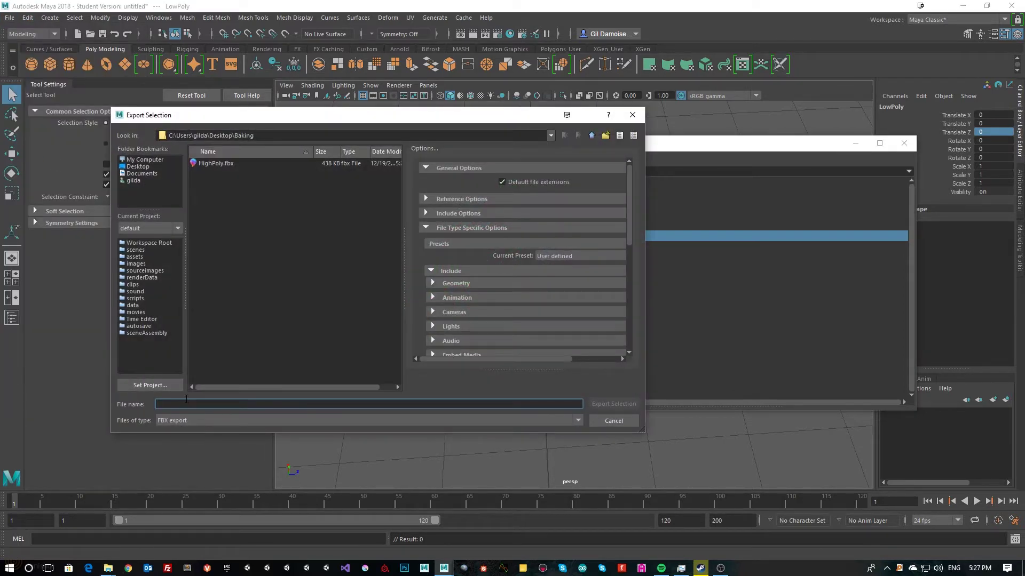
text(LowPoly)
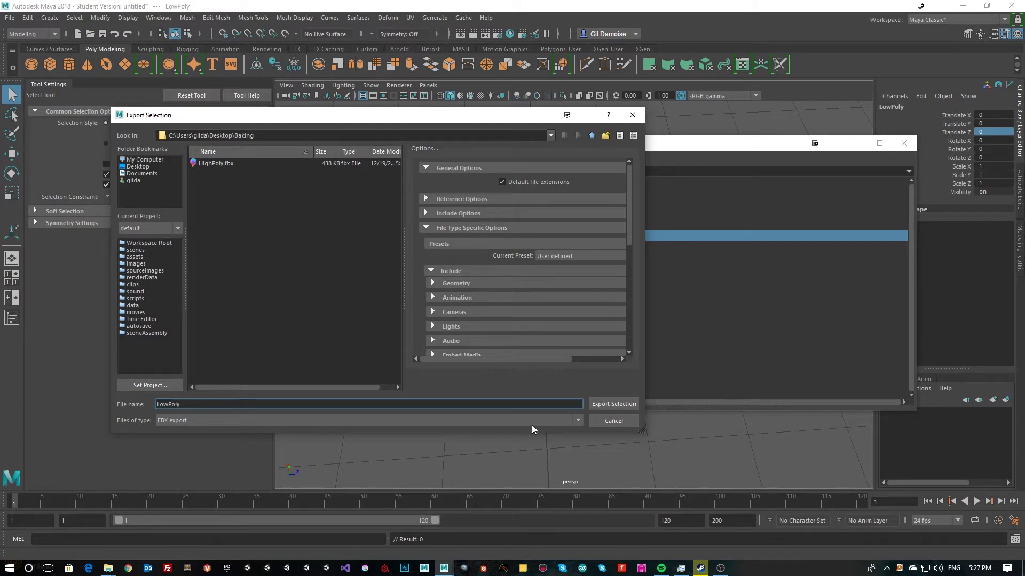
click(607, 401)
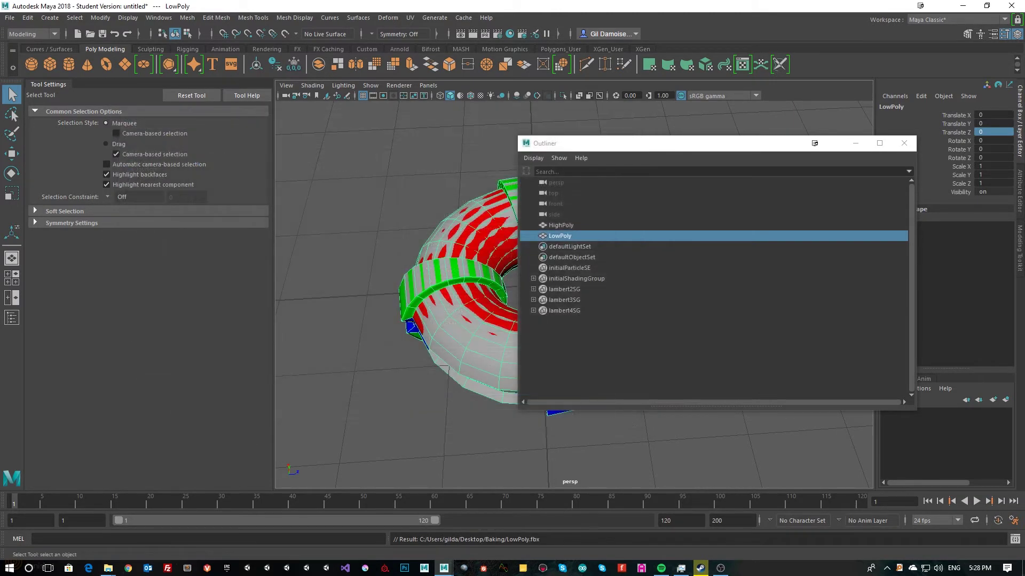
Step: Bring the Baking folder window back into view and check the exported HighPoly and LowPoly FBX files
drag(0, 55, 420, 165)
click(293, 237)
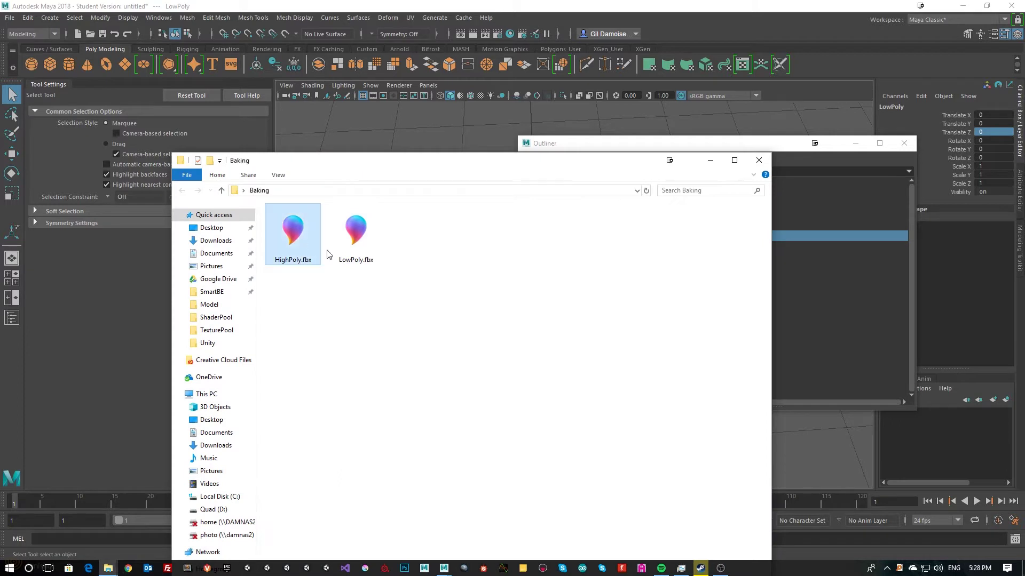
click(374, 251)
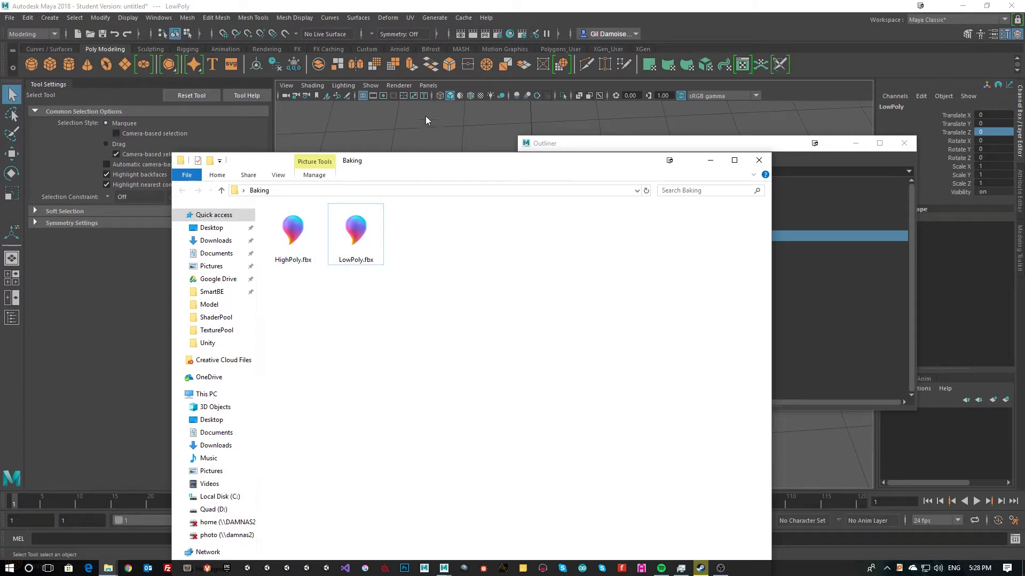
drag(400, 166, 441, 53)
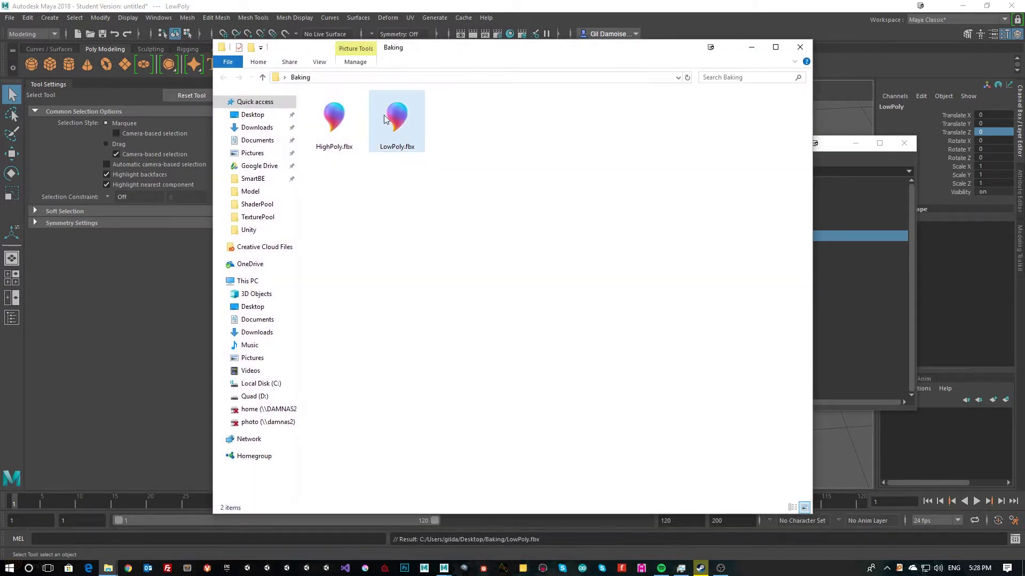
Step: Compare the file sizes of HighPoly.fbx and LowPoly.fbx, and put away the Baking folder window and the Outliner
click(331, 132)
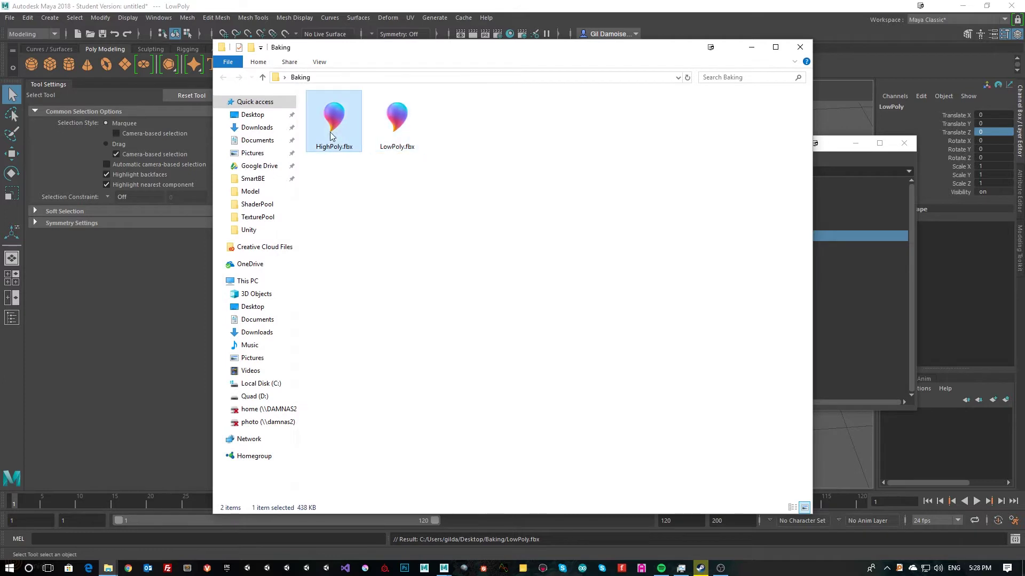
click(437, 120)
click(412, 126)
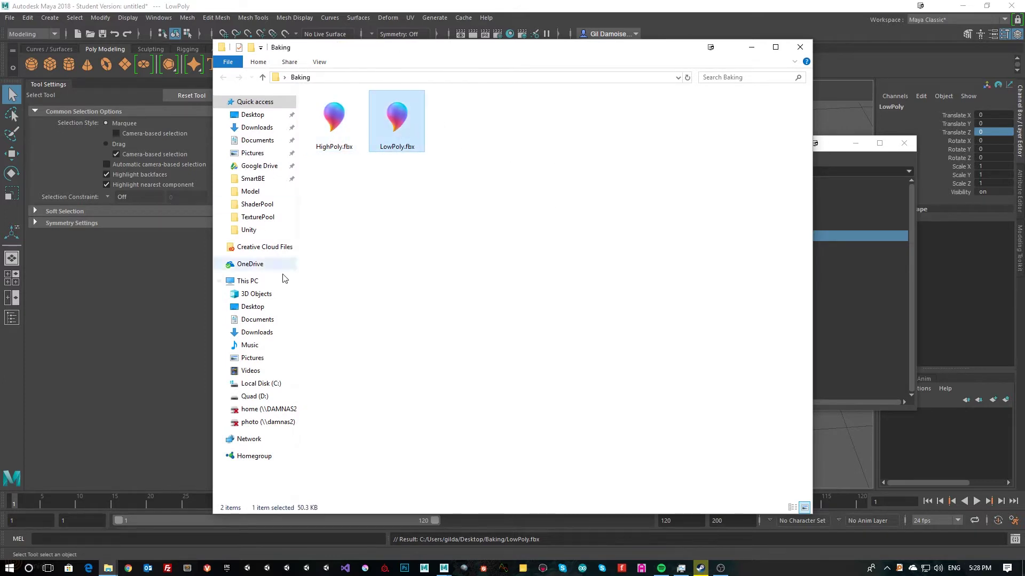
click(326, 131)
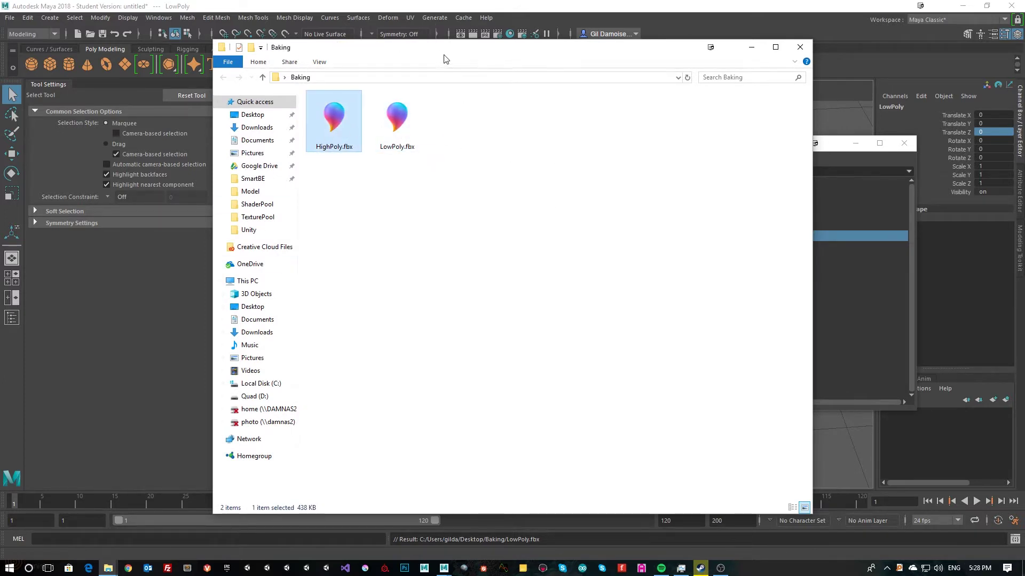
click(751, 47)
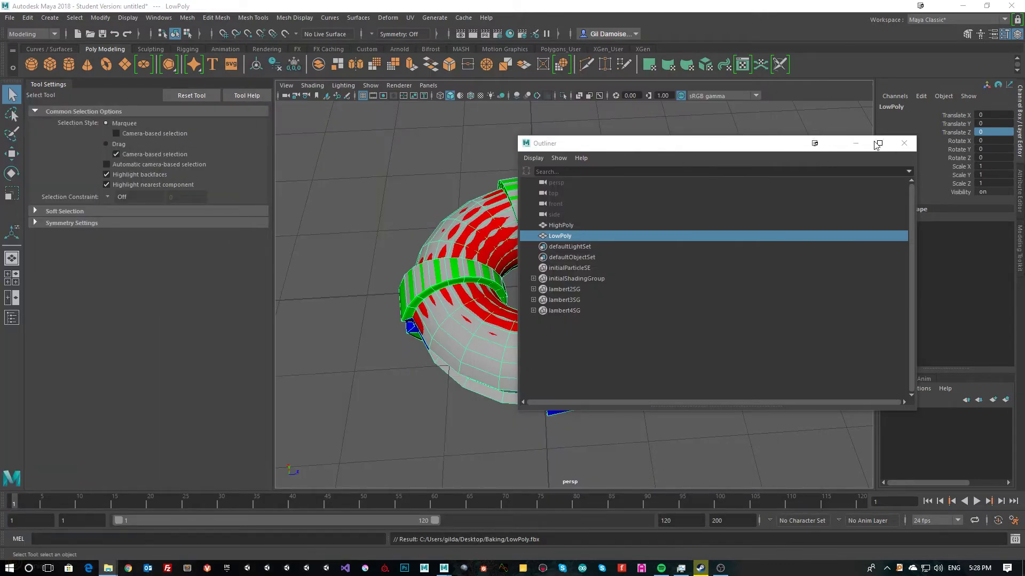
click(904, 143)
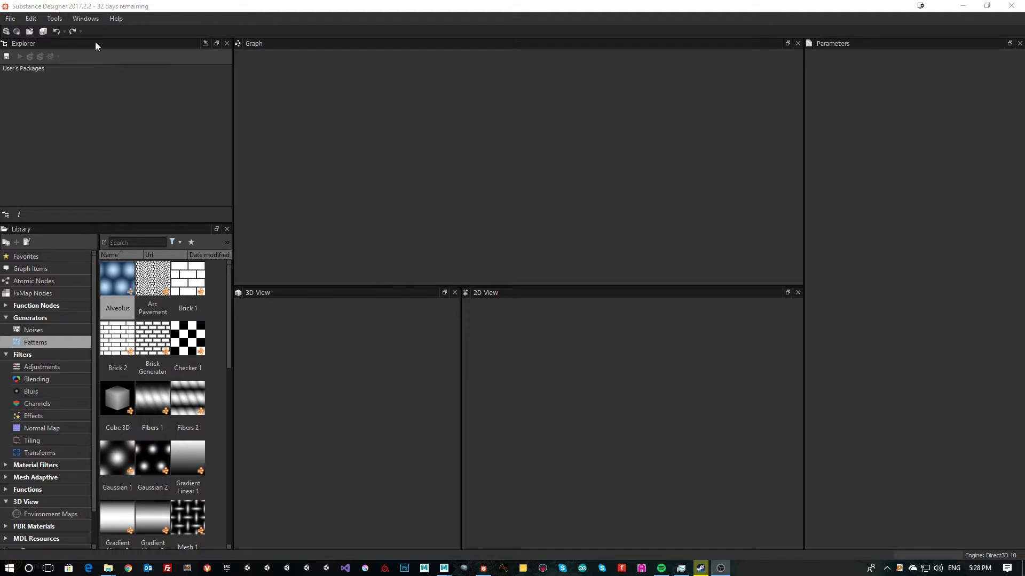
Step: In Substance Designer, create a new substance graph named SuperDonut from the Physically Based (Metallic/Roughness) template
click(12, 22)
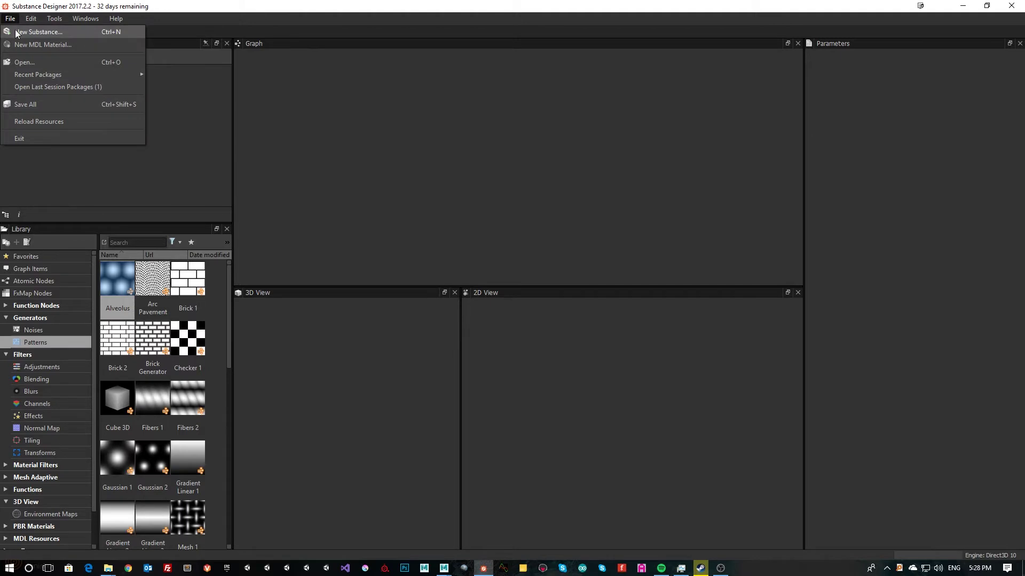
click(37, 32)
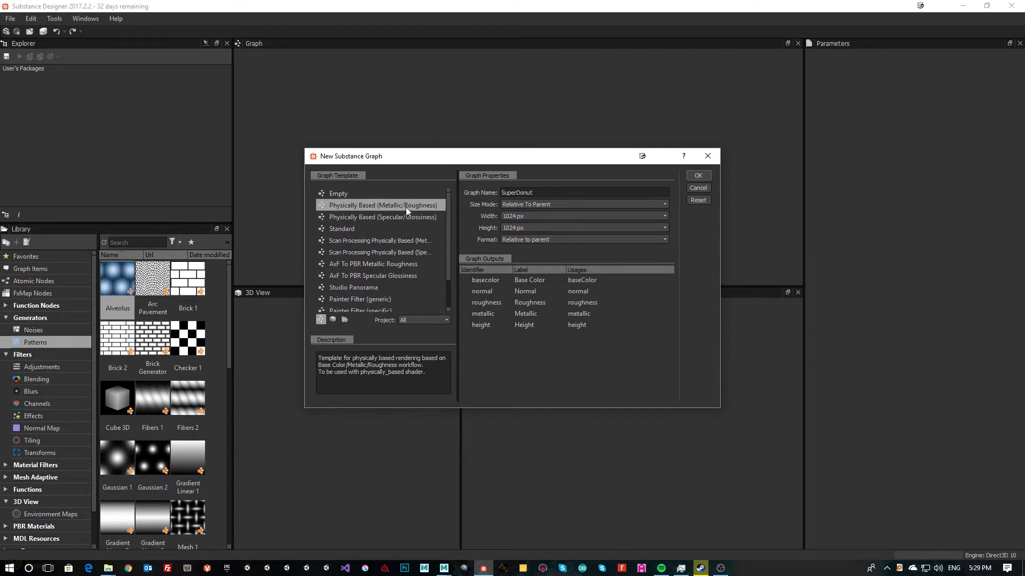
click(699, 175)
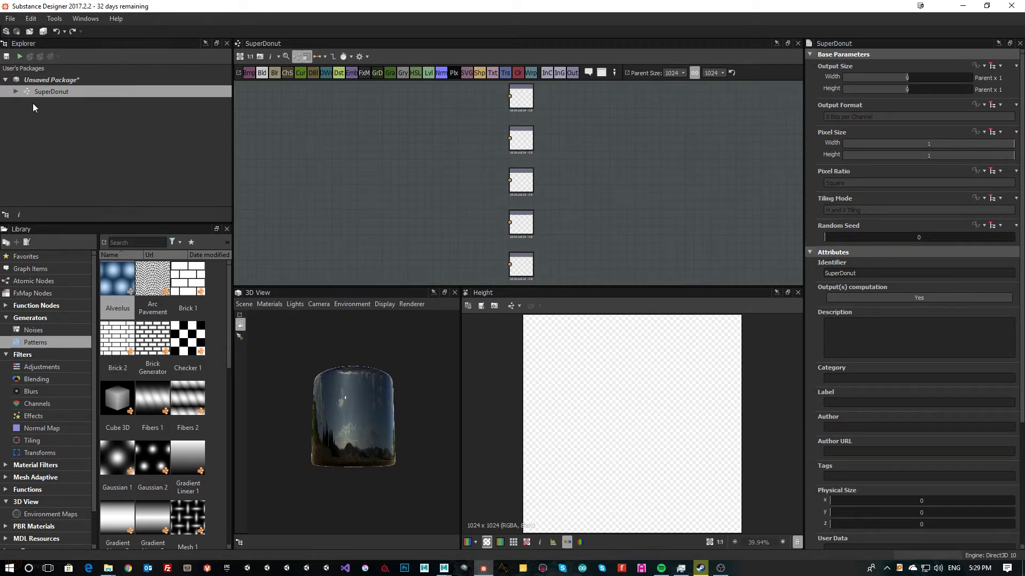
Step: Link HighPoly.fbx from the Desktop's Baking folder to the unsaved package as a 3D mesh resource
right_click(60, 79)
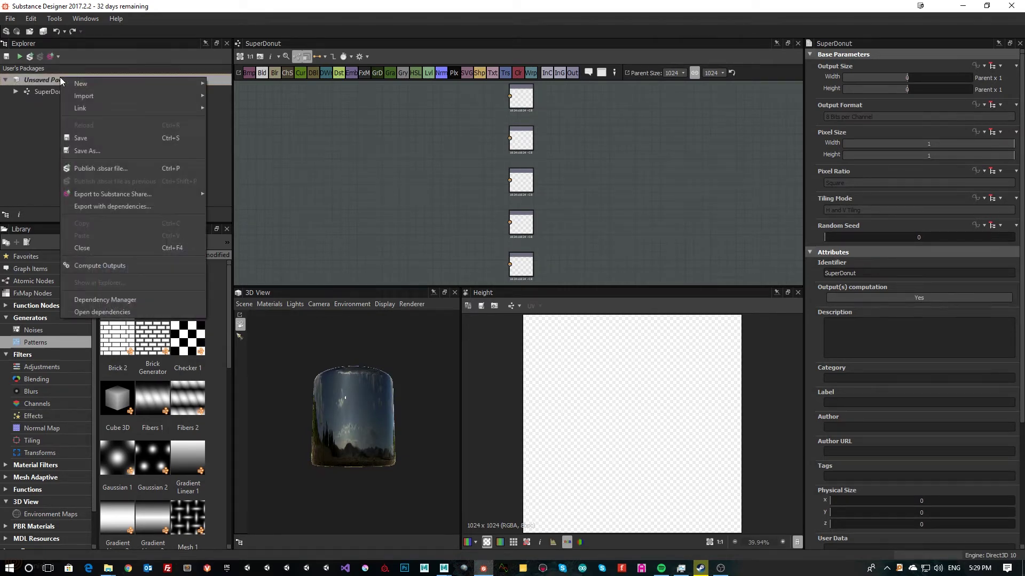
mouse_move(85, 109)
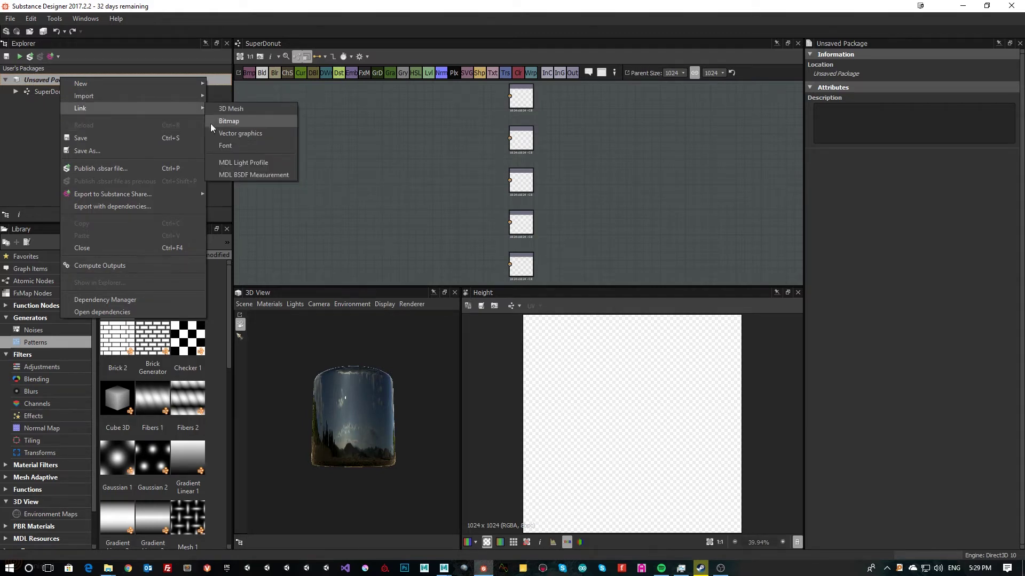
click(241, 110)
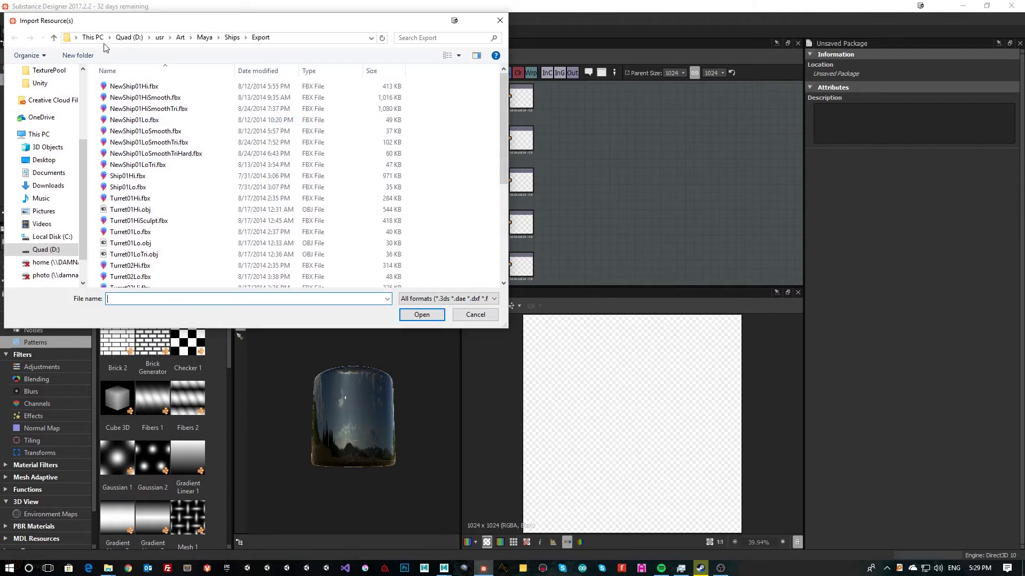
scroll(83, 89, up, 4)
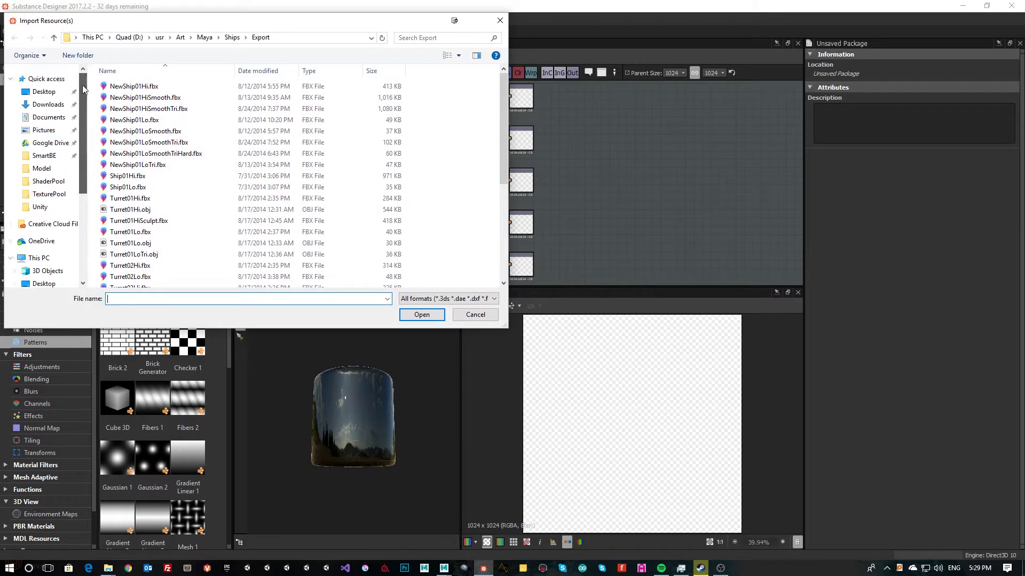
click(44, 91)
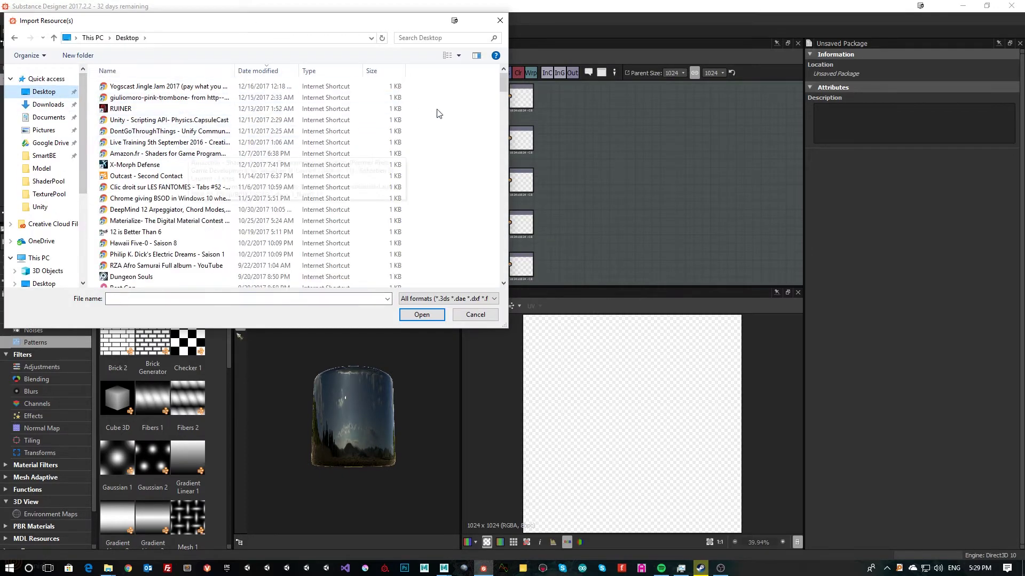
scroll(441, 131, down, 15)
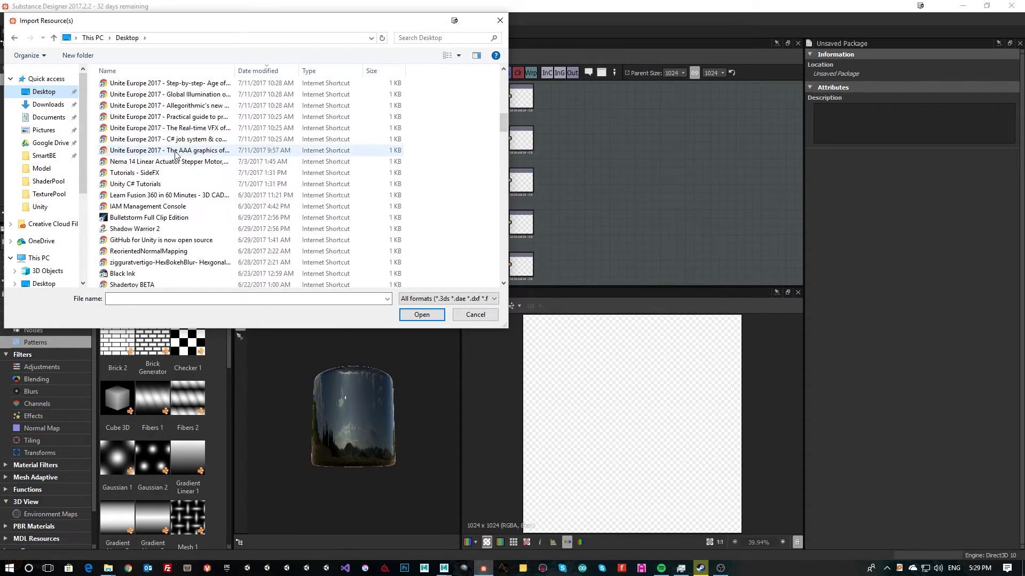
click(163, 139)
text(bak)
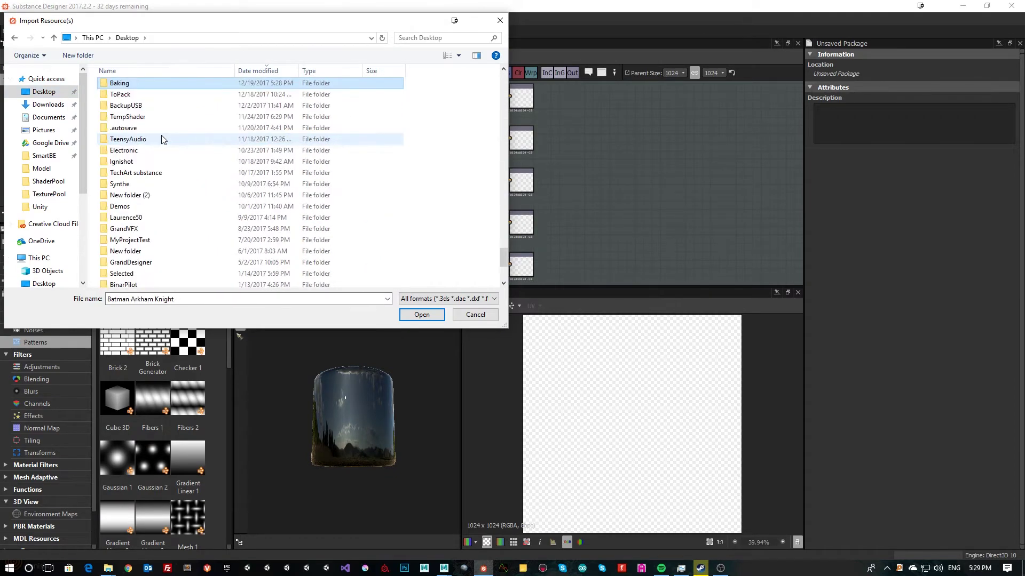
key(Return)
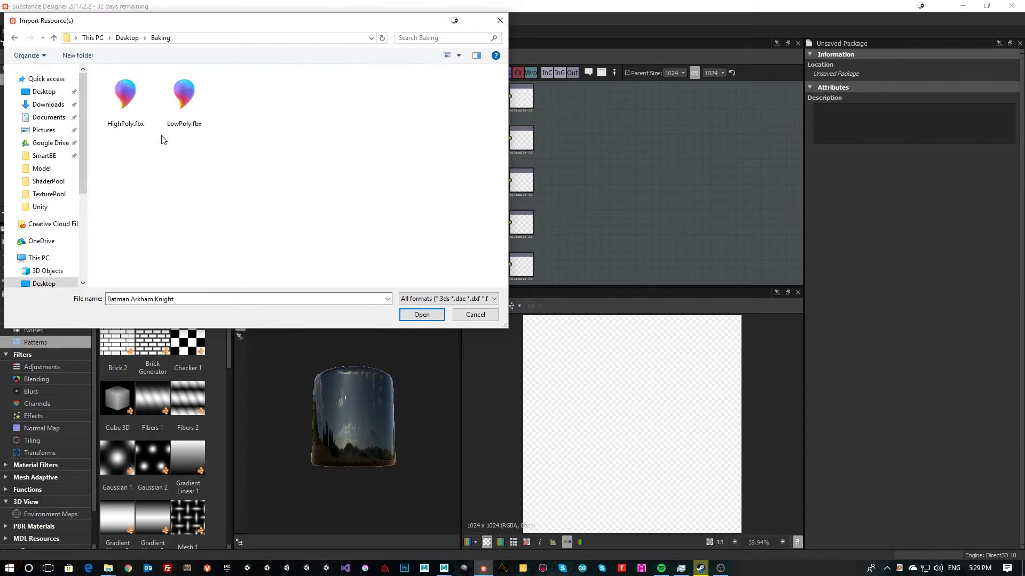
click(120, 104)
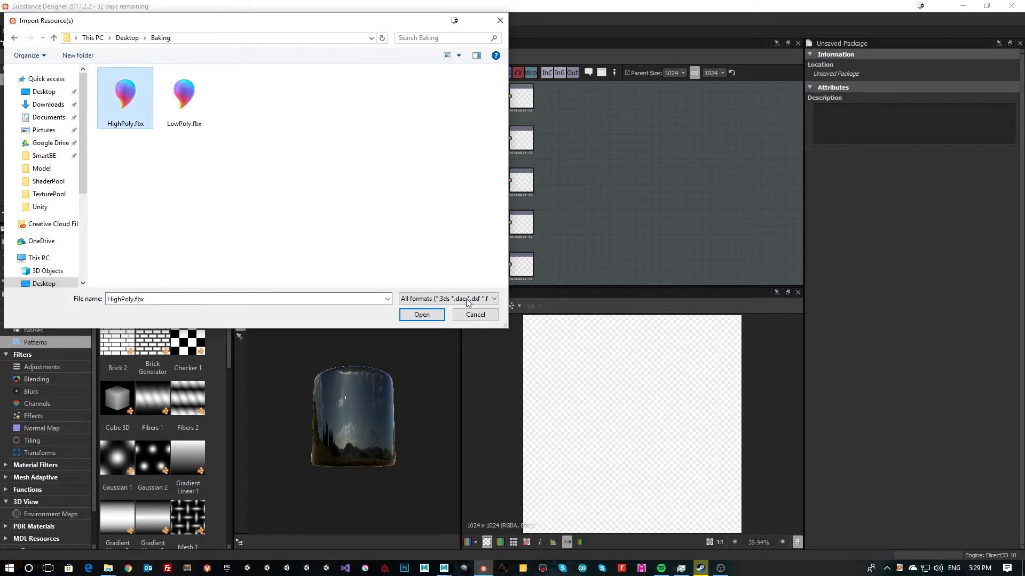
click(418, 318)
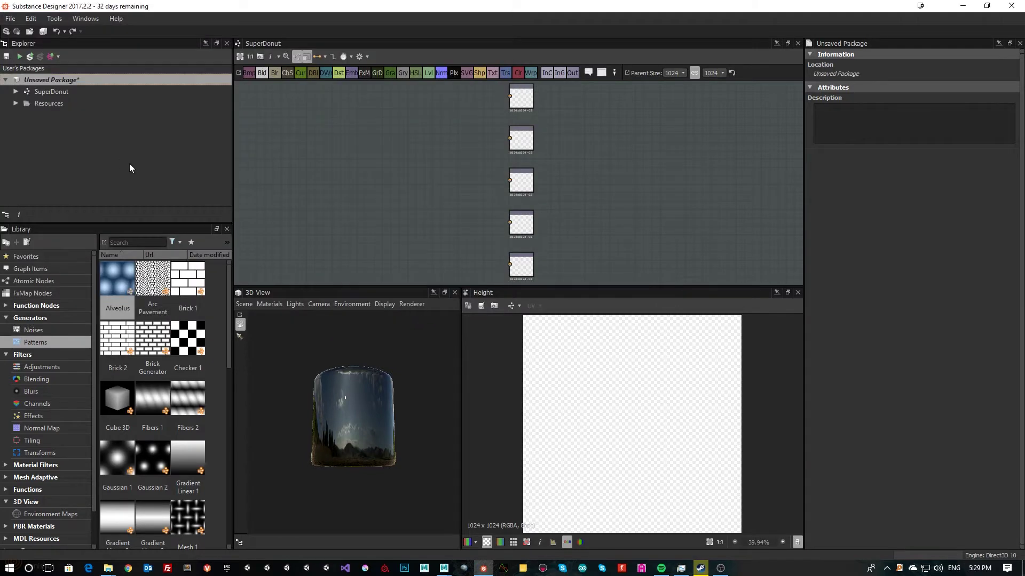
Step: Link LowPoly.fbx from the Baking folder to the same package as a second 3D mesh resource
right_click(50, 79)
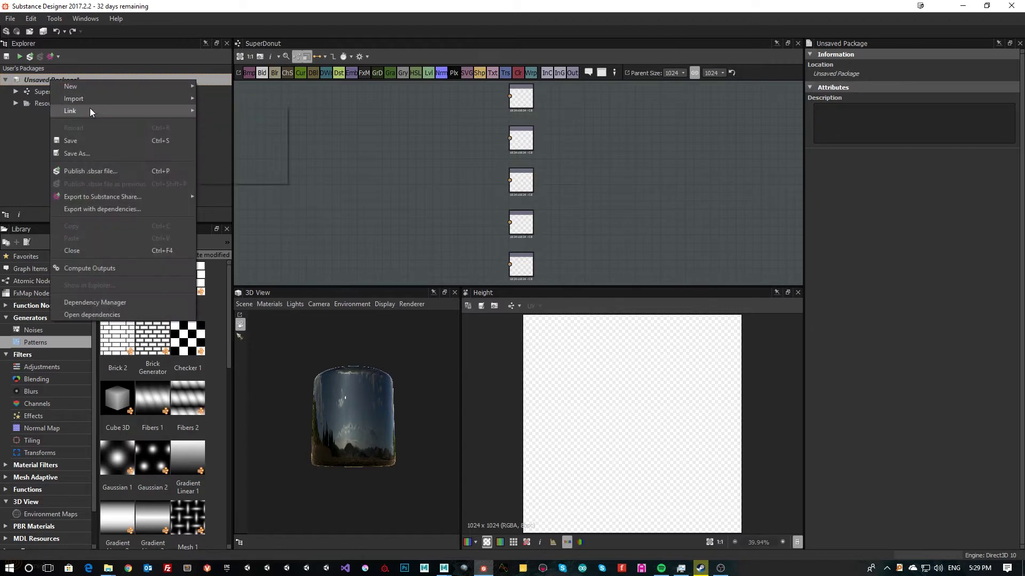
mouse_move(90, 110)
click(238, 111)
click(196, 113)
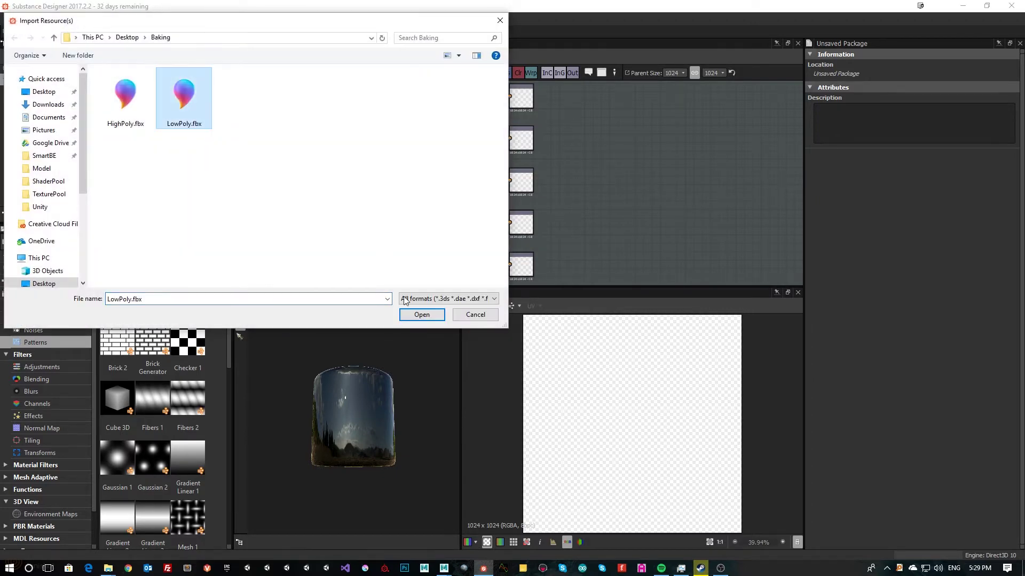
click(422, 315)
Step: Show the LowPoly mesh resource in the 3D view and examine its shading up close from above
click(50, 115)
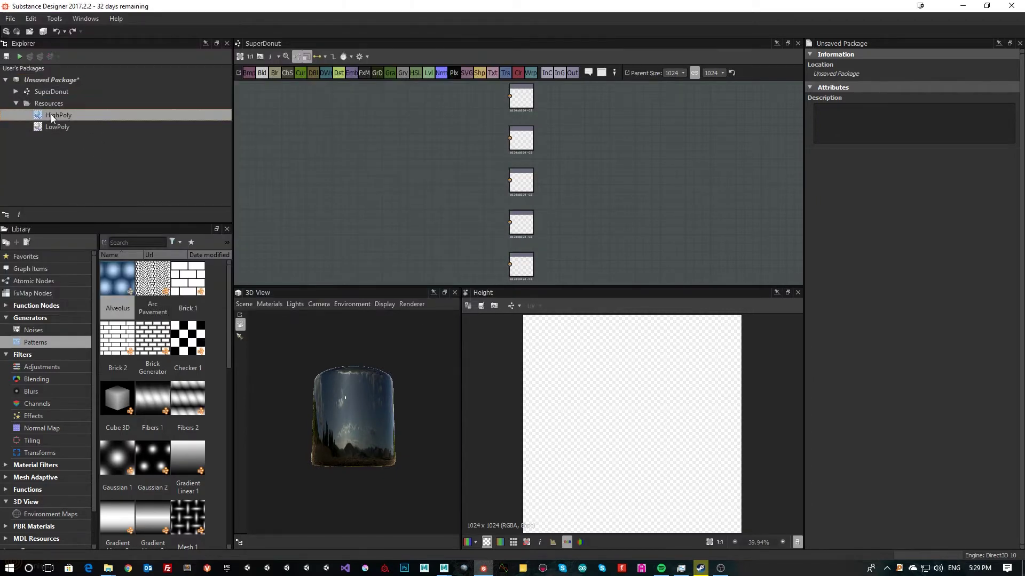
click(54, 126)
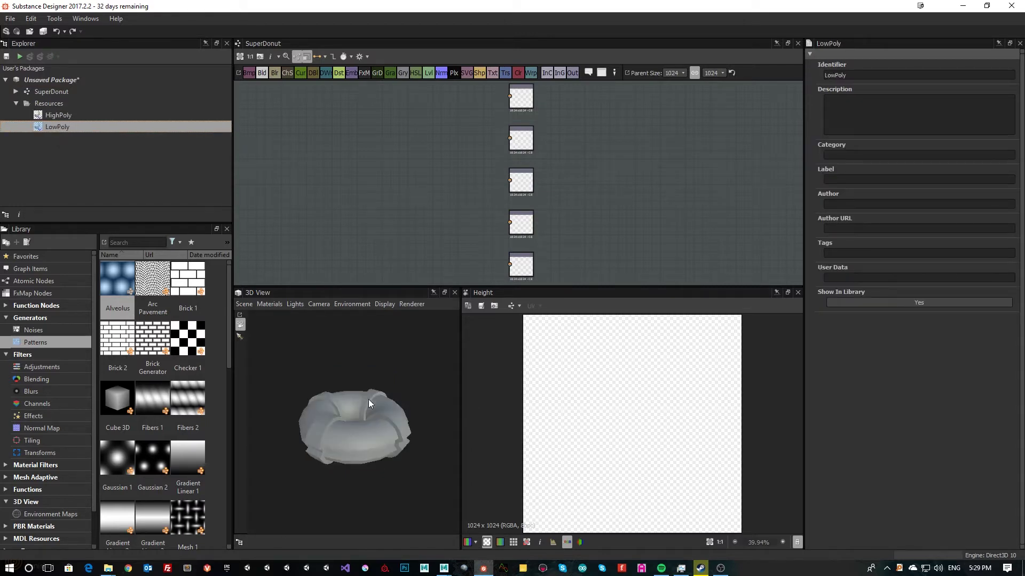
scroll(371, 435, up, 6)
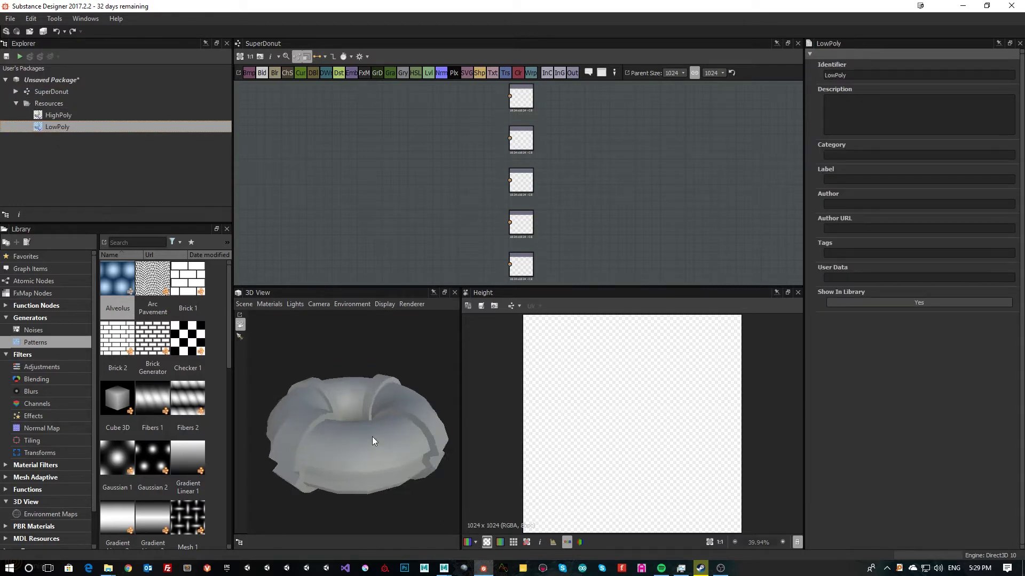
drag(419, 460, 398, 471)
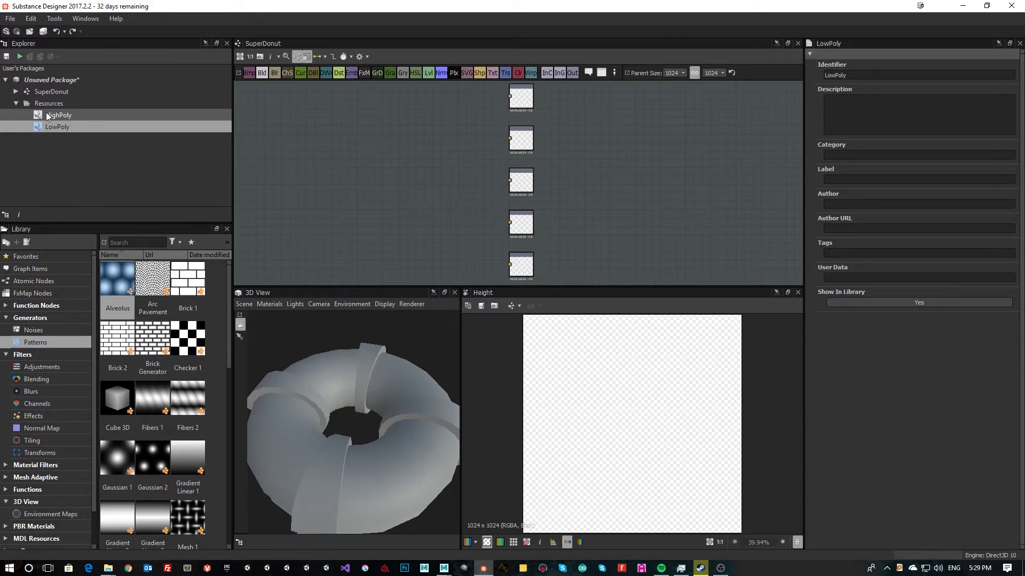
Step: Show the HighPoly mesh resource in the 3D view and examine its smooth surface and bands up close
click(107, 115)
drag(148, 180, 369, 469)
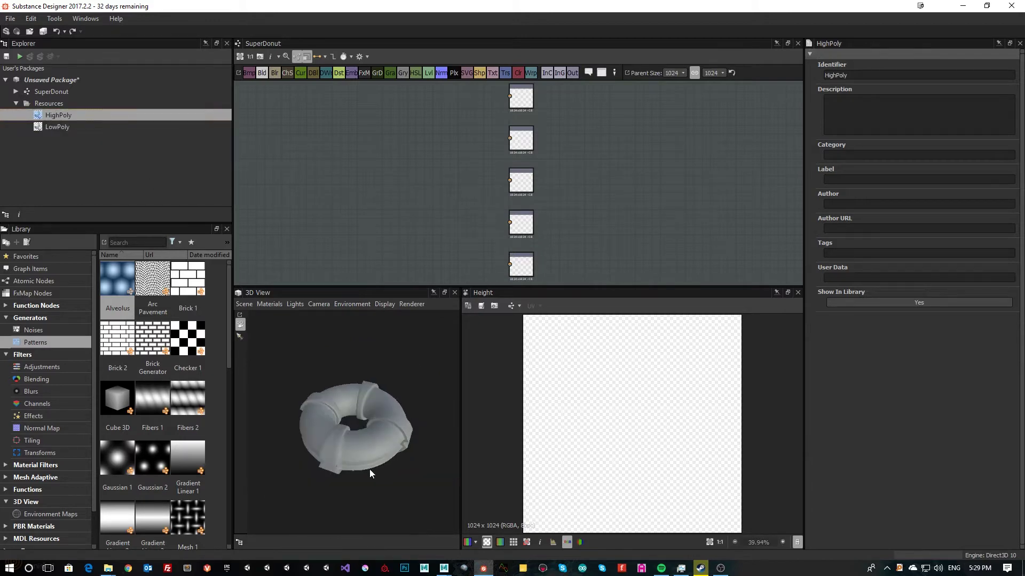
scroll(368, 457, up, 1)
scroll(368, 457, up, 5)
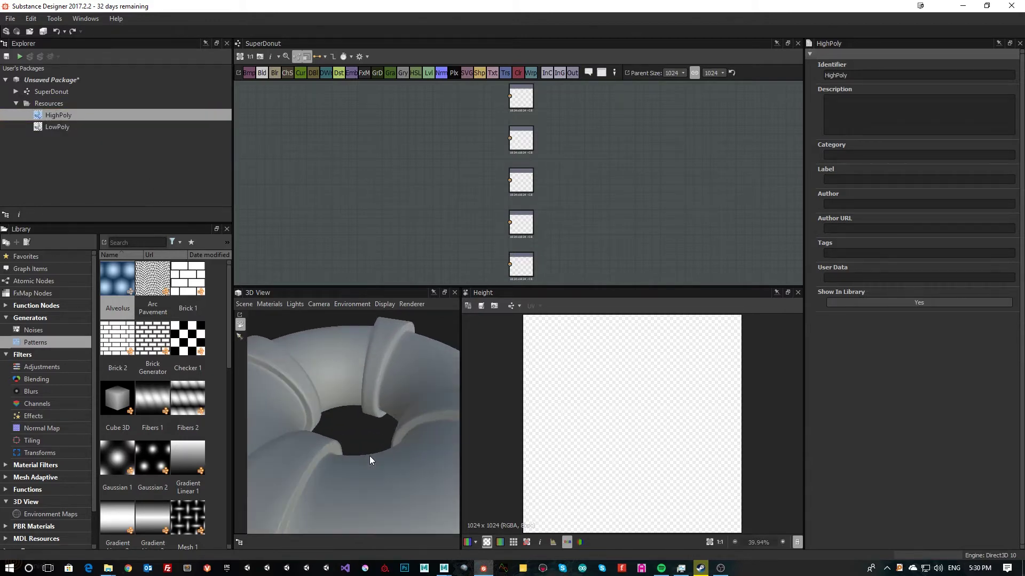
scroll(370, 456, down, 3)
drag(369, 456, 395, 459)
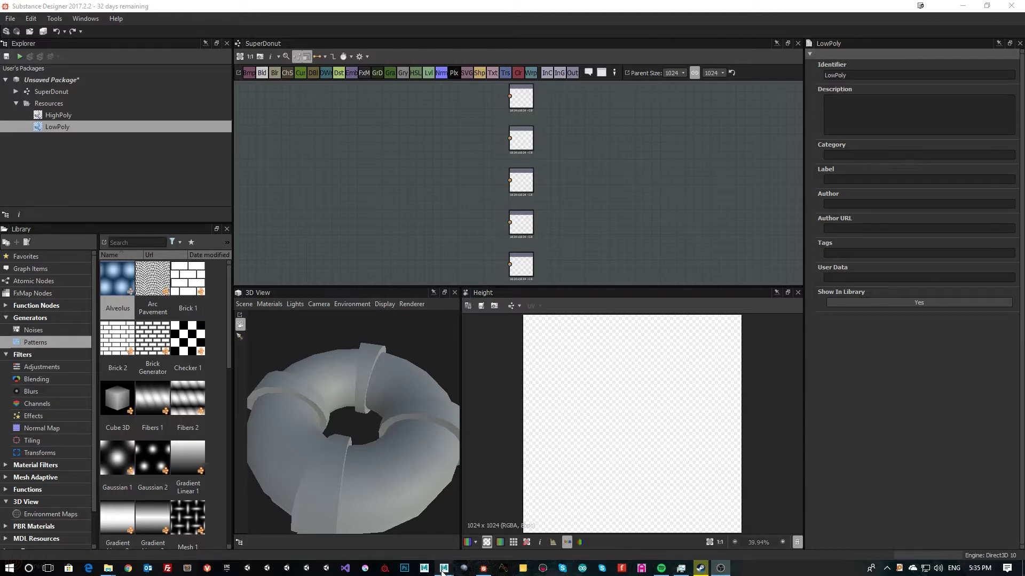
Step: Switch back to Maya, soften all edges of the LowPoly mesh, and return to object selection
mouse_move(444, 567)
click(510, 527)
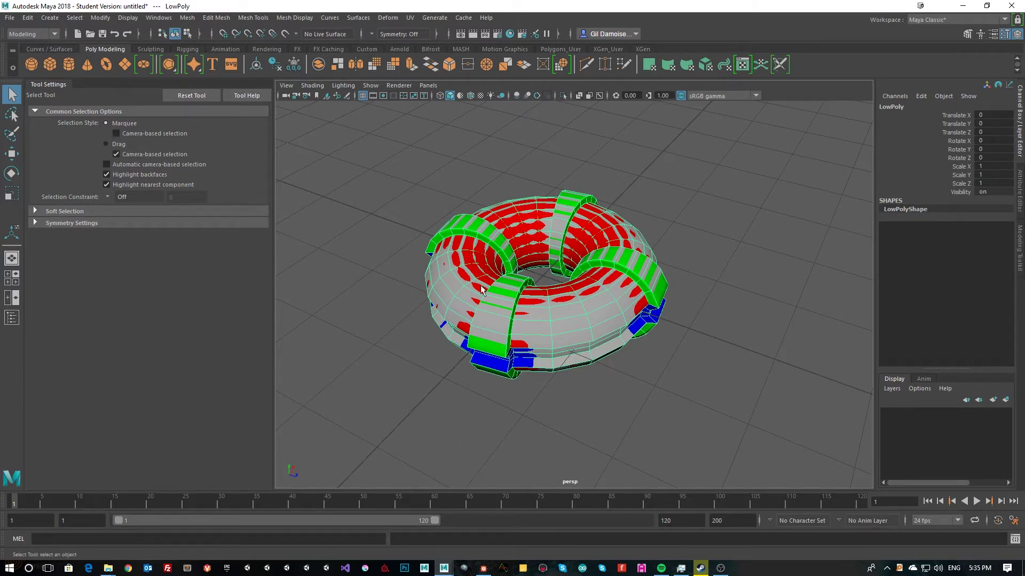
key(F10)
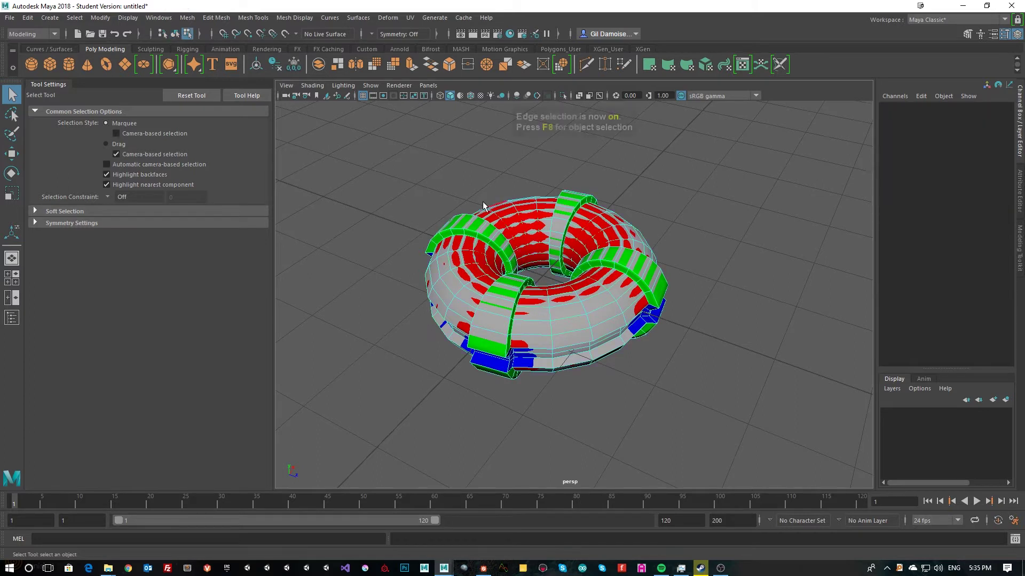
drag(357, 159, 802, 425)
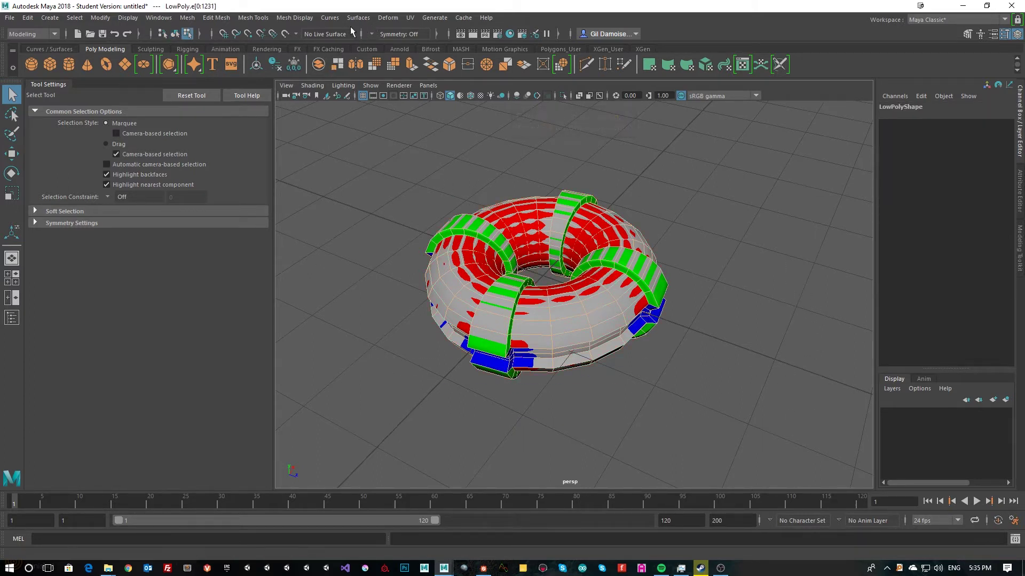
click(365, 19)
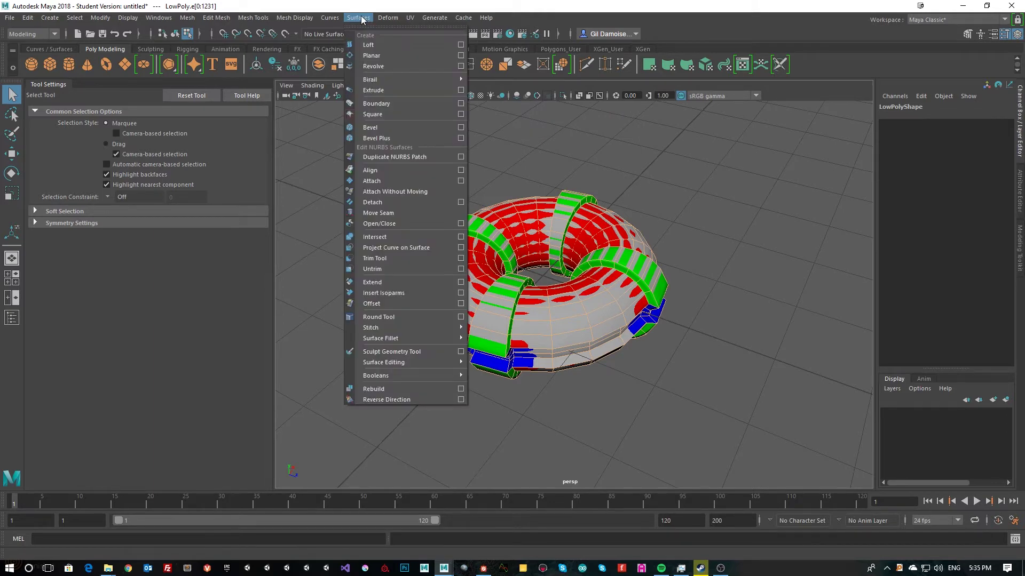
mouse_move(322, 17)
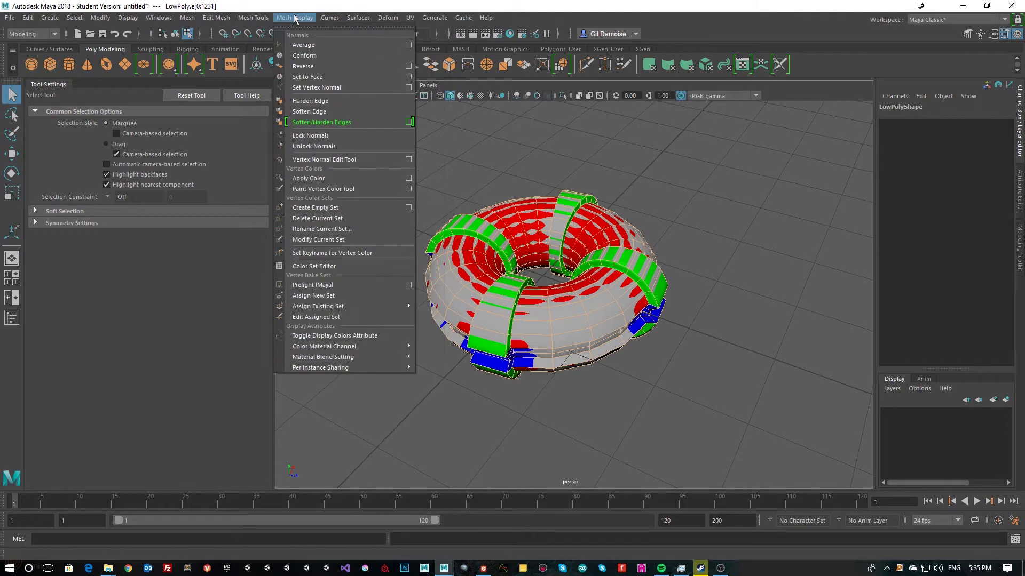
click(310, 112)
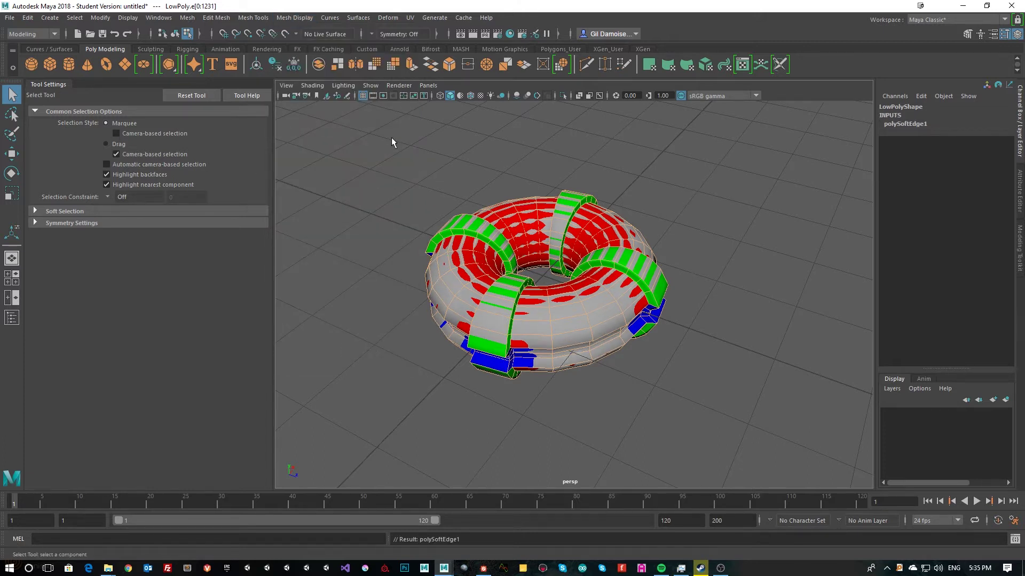
key(F8)
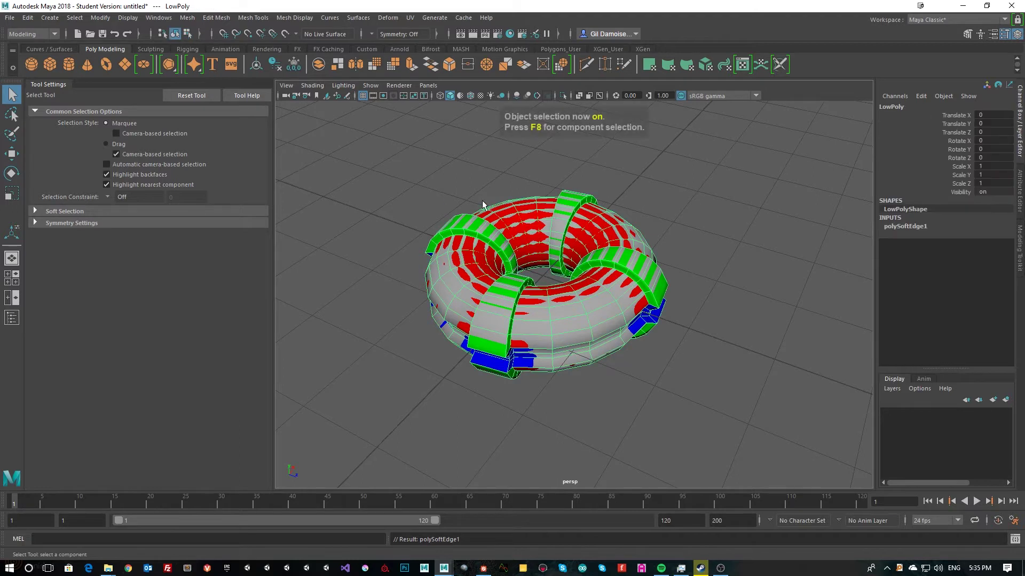
Step: Export the selected softened LowPoly mesh to the Baking folder as LowPolySoft.fbx in FBX format
click(10, 18)
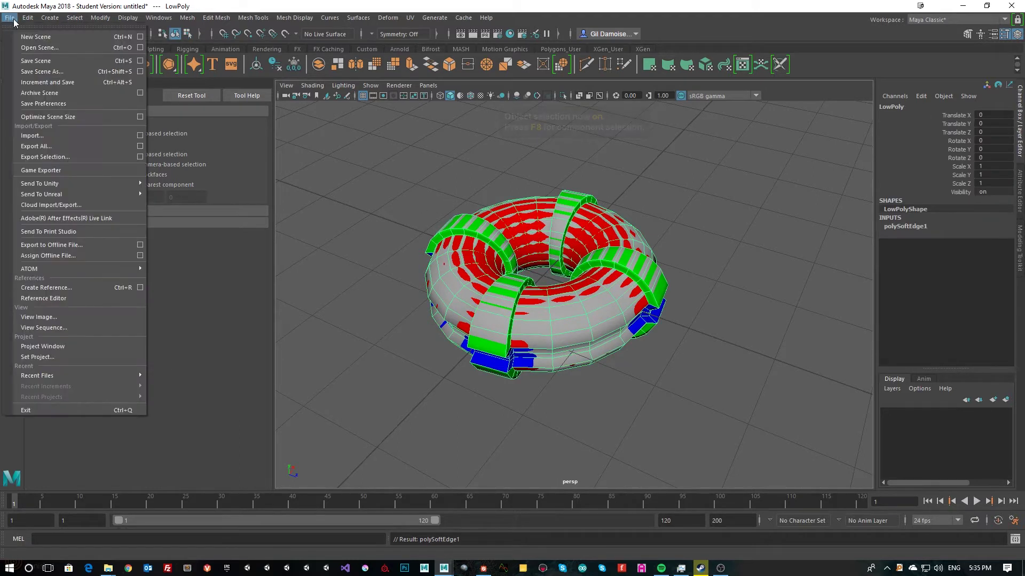
click(46, 156)
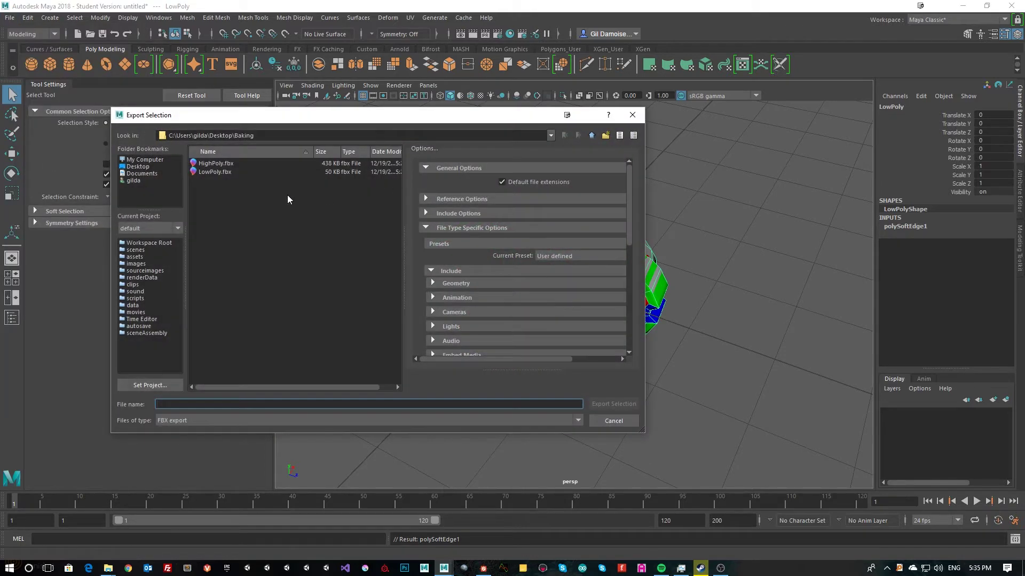
click(217, 172)
click(197, 407)
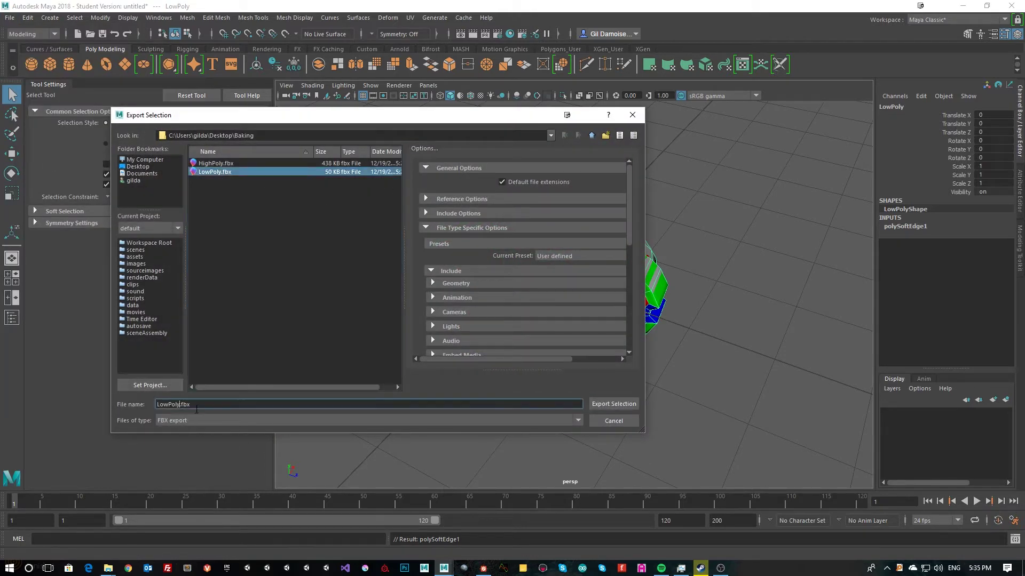
text(Soft)
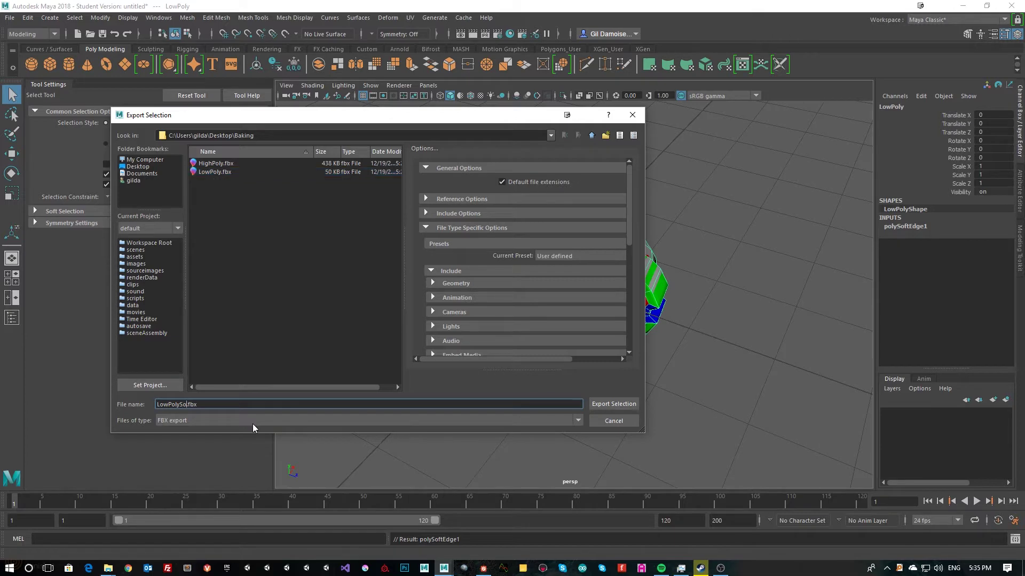
click(614, 404)
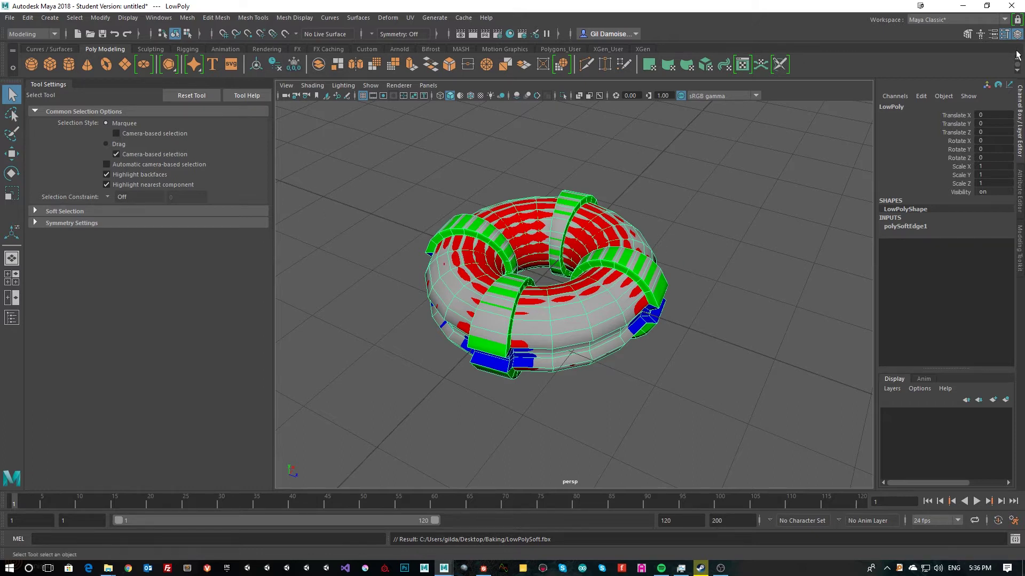
Step: Switch to Substance Designer and link LowPolySoft.fbx in the package's Resources folder as a third 3D mesh
click(964, 9)
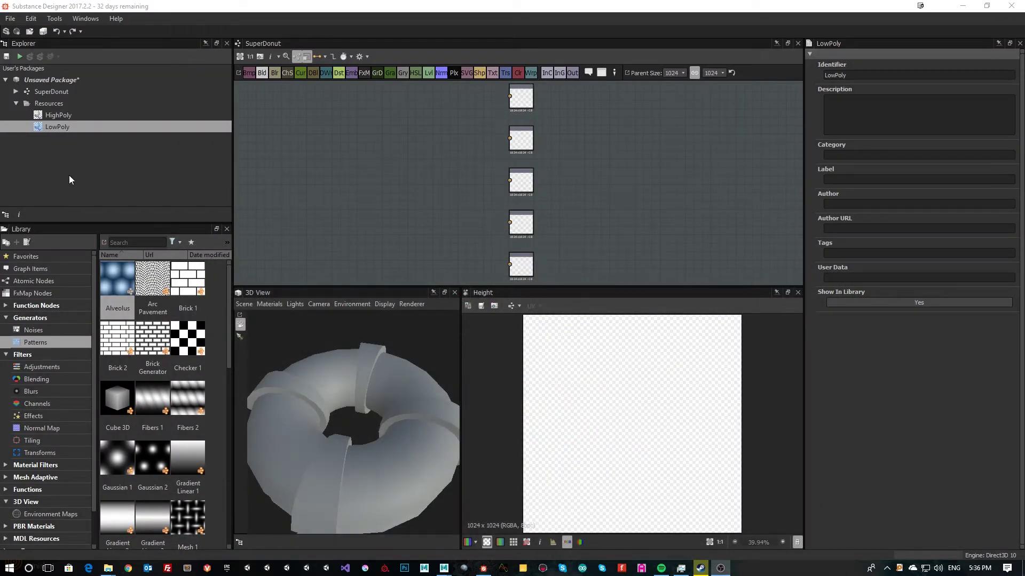
drag(47, 105, 46, 103)
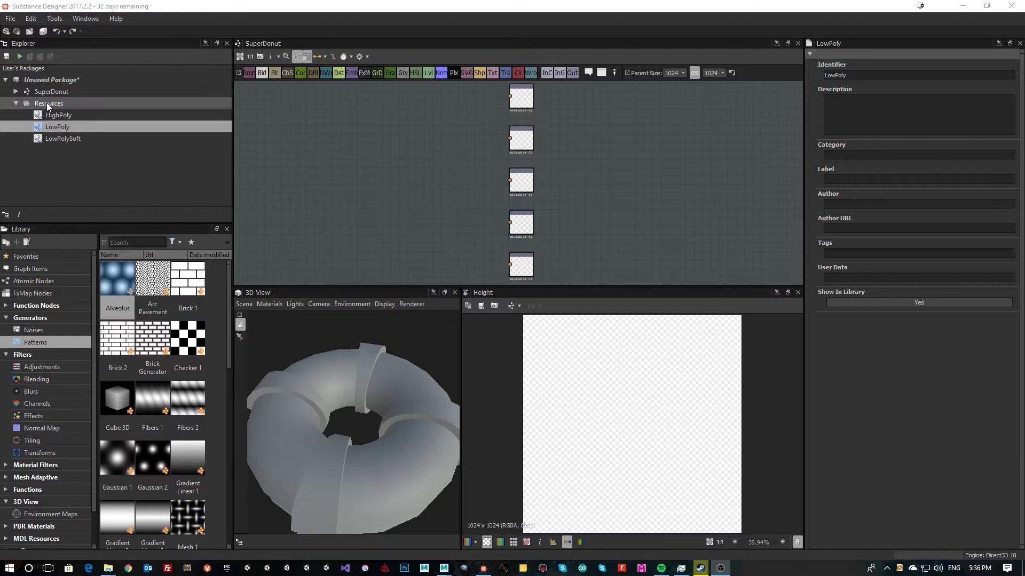
Step: Show the LowPolySoft mesh resource in the 3D view and examine its softened shading from several angles
click(53, 141)
drag(410, 401, 409, 402)
drag(356, 421, 292, 373)
scroll(351, 438, up, 5)
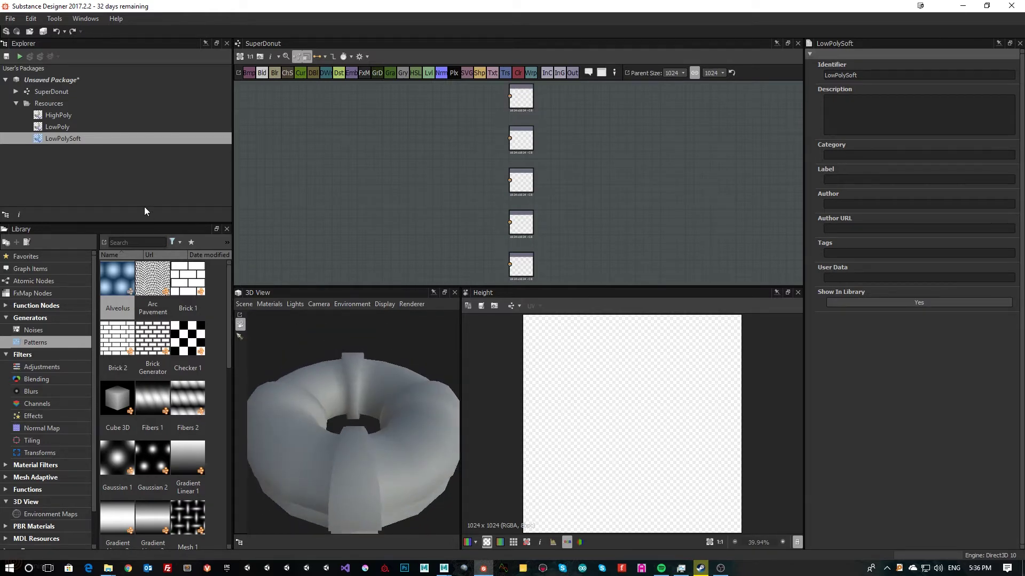
mouse_move(399, 457)
mouse_down()
mouse_move(403, 439)
mouse_move(405, 467)
mouse_up()
scroll(402, 438, down, 3)
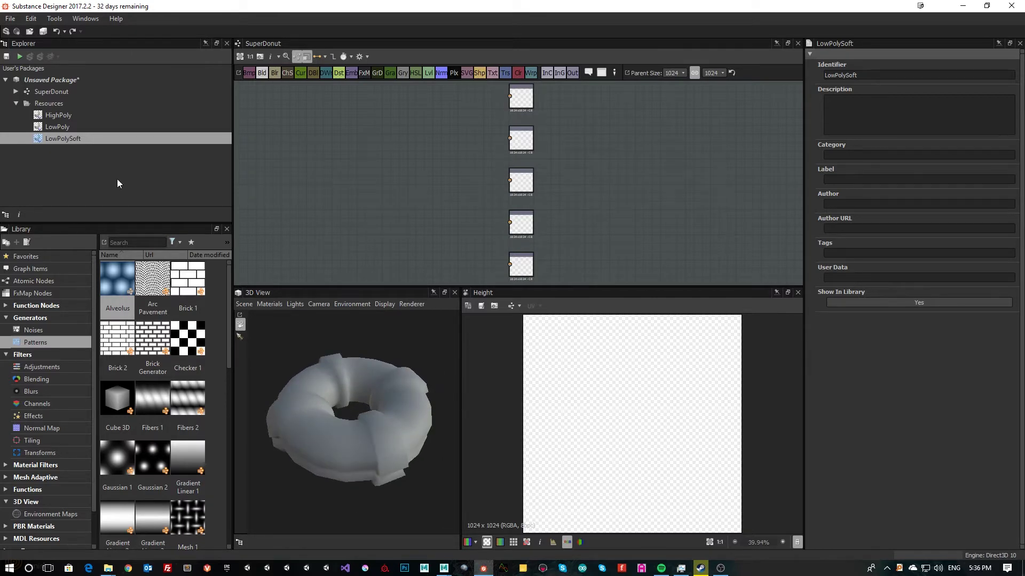
Step: Start baking model information for LowPolySoft and add the HighPoly resource as its high definition model
right_click(61, 138)
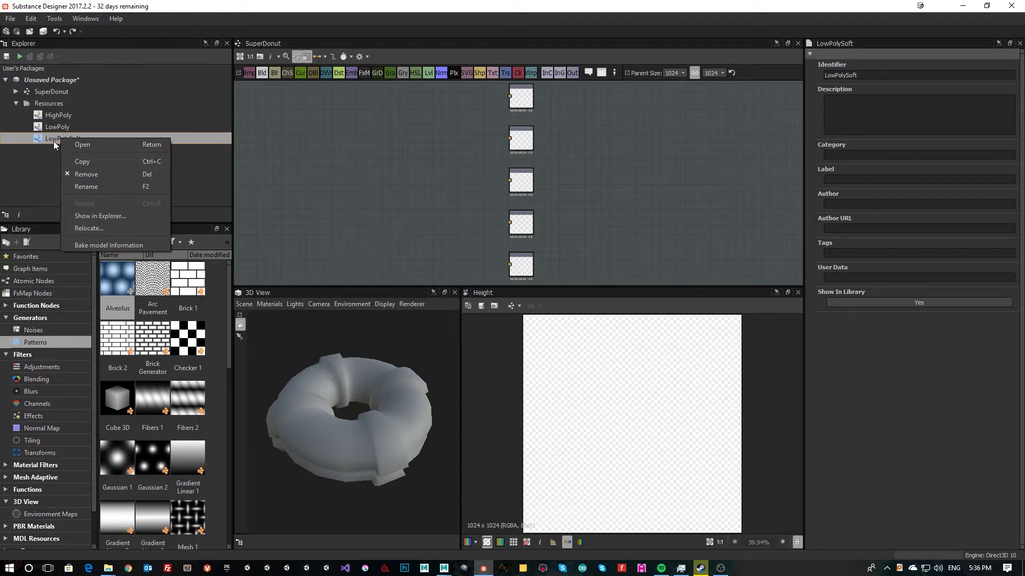
click(107, 245)
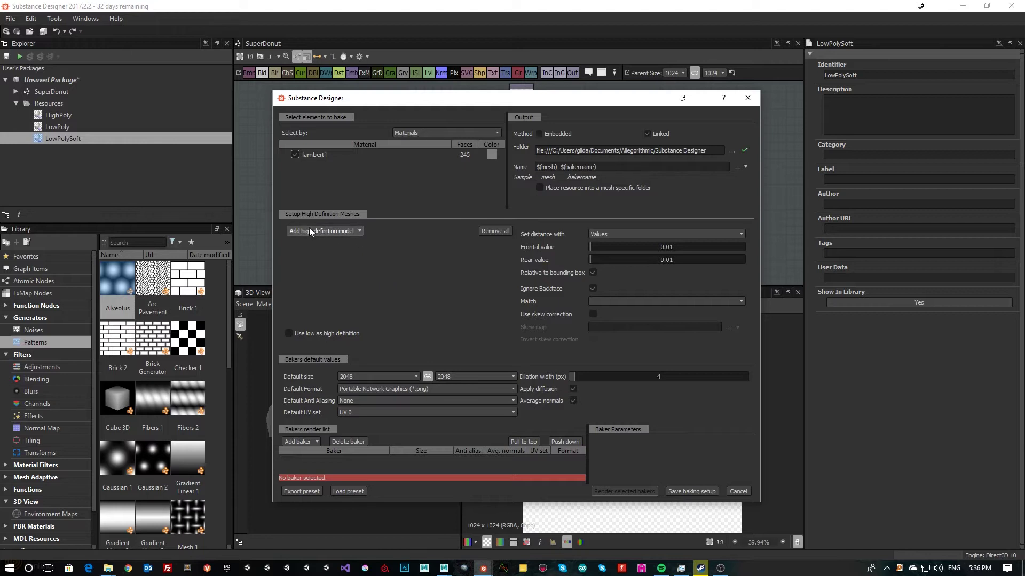
click(341, 235)
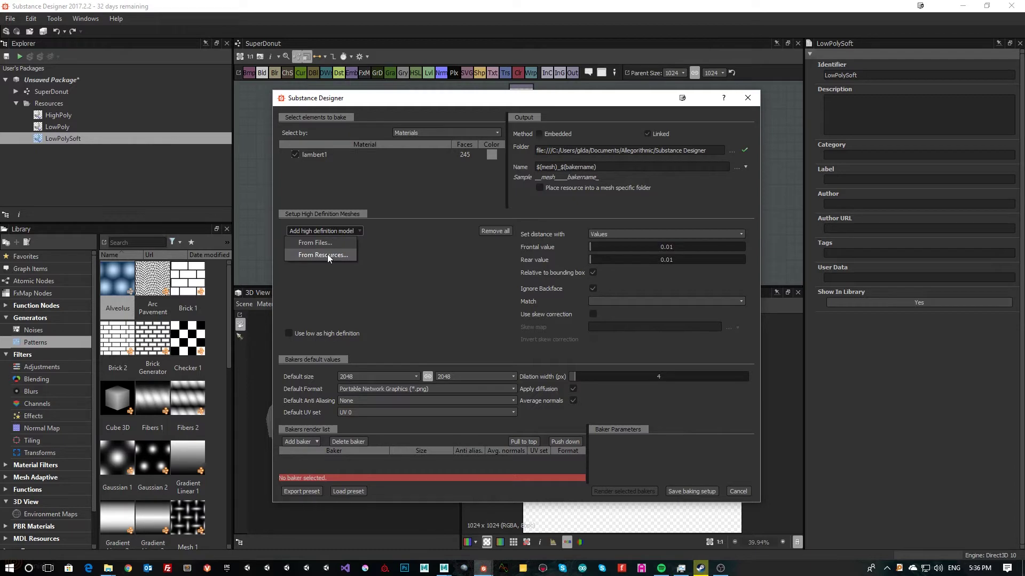
click(328, 255)
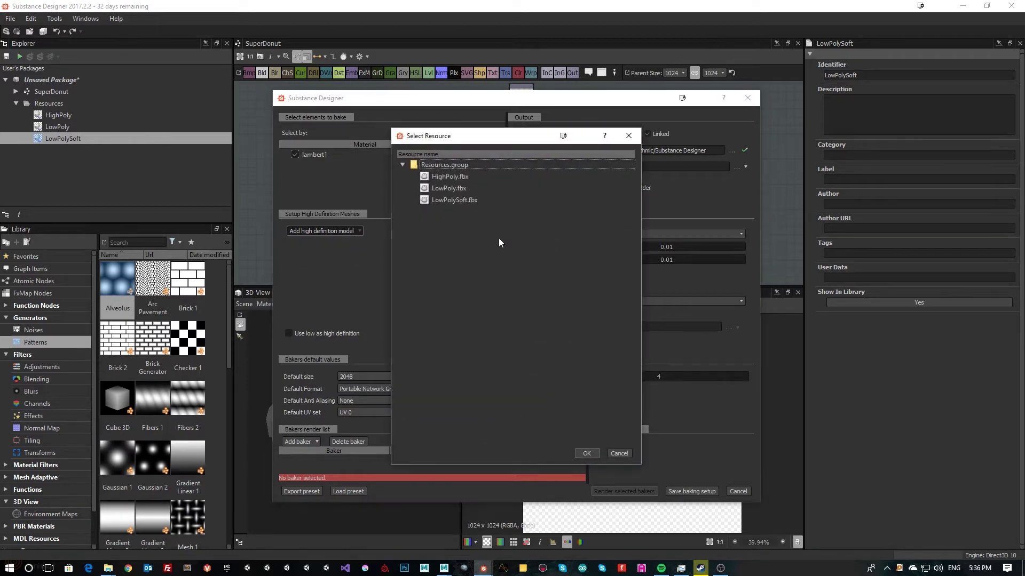
click(451, 177)
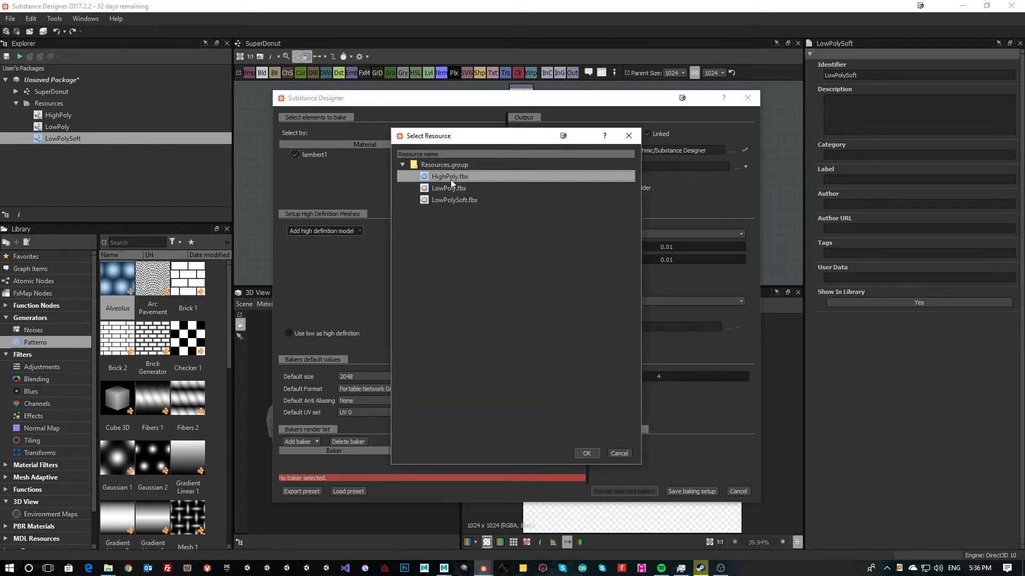
click(587, 454)
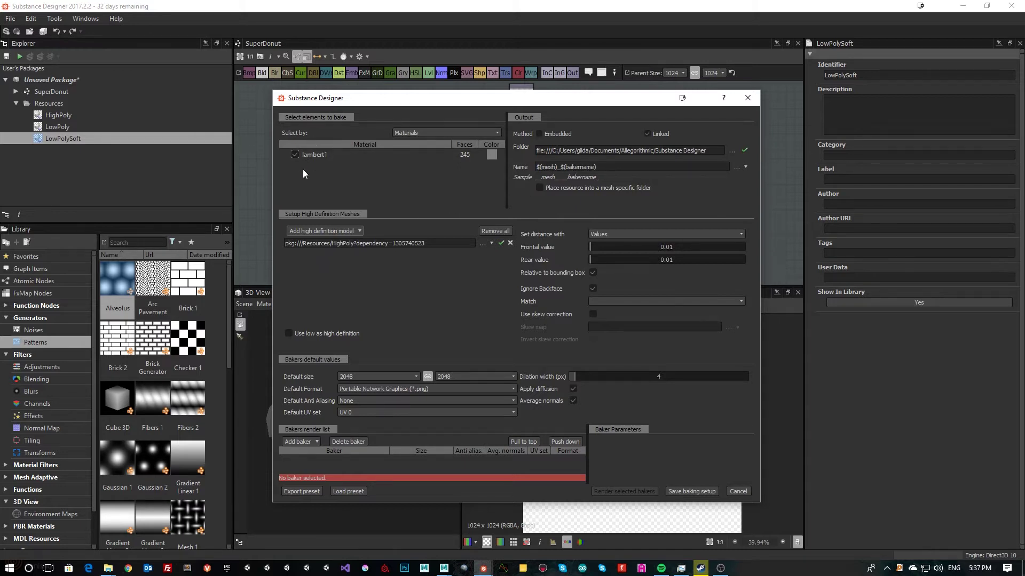
click(404, 132)
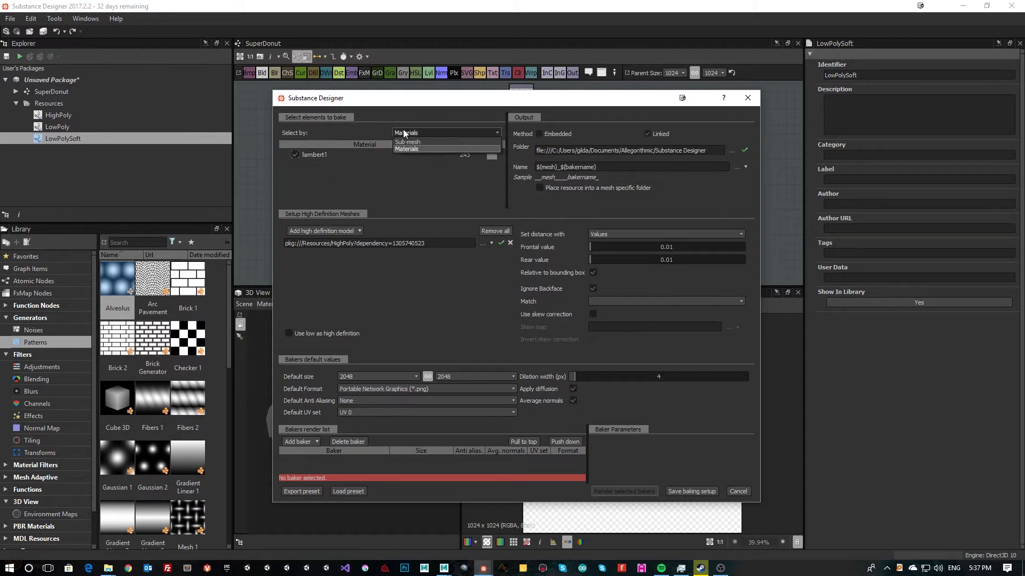
click(360, 129)
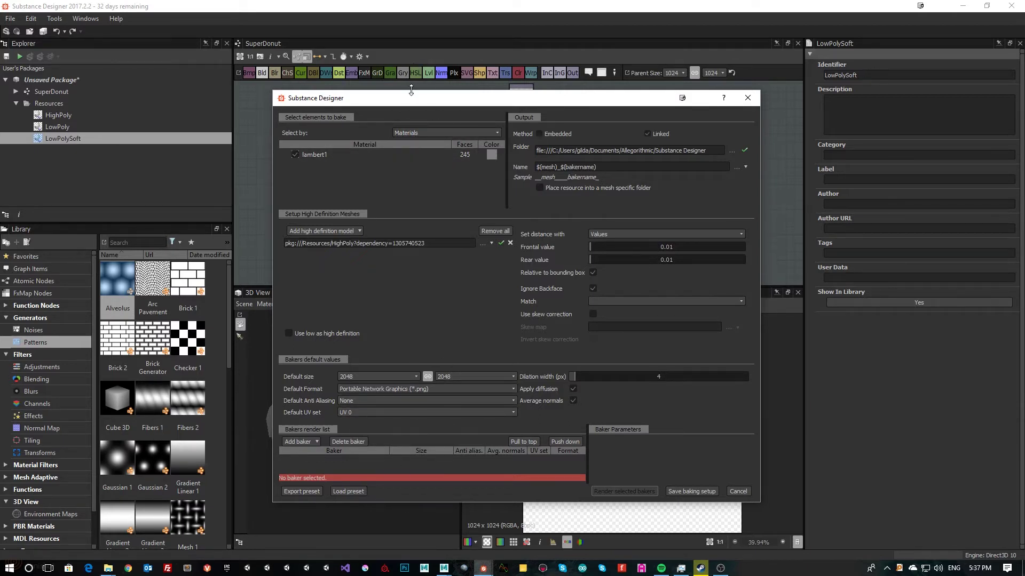
Step: Enlarge the baking window vertically and add the Ambient Occlusion Map from Mesh and Color Map from Mesh bakers
drag(411, 90, 411, 37)
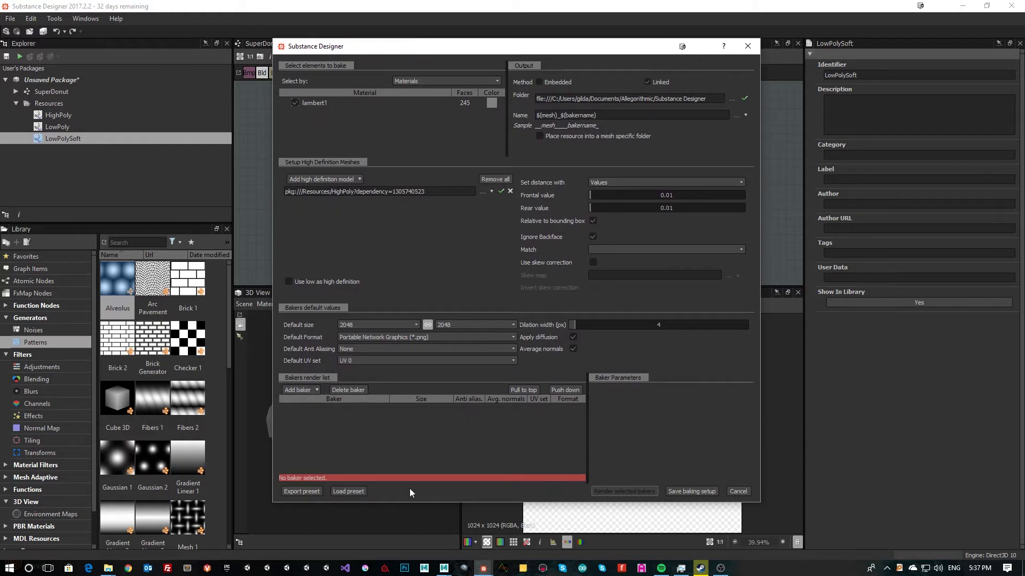
drag(410, 502, 410, 529)
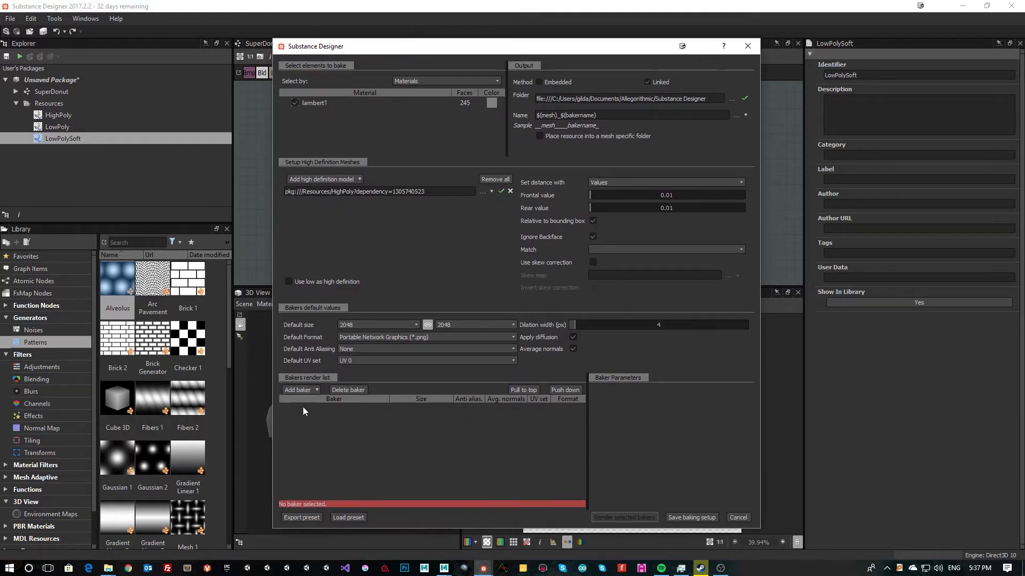
click(299, 389)
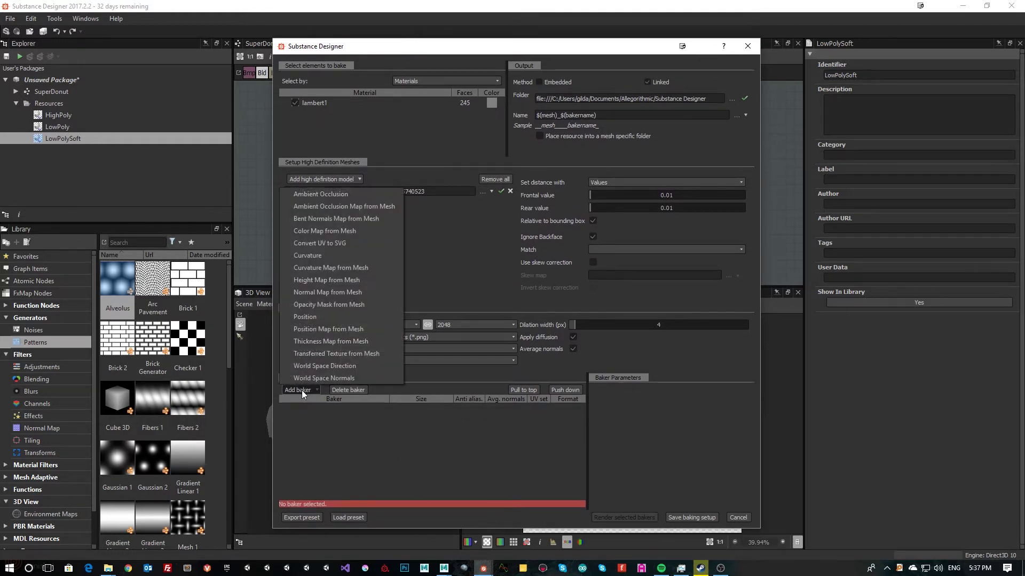
click(347, 207)
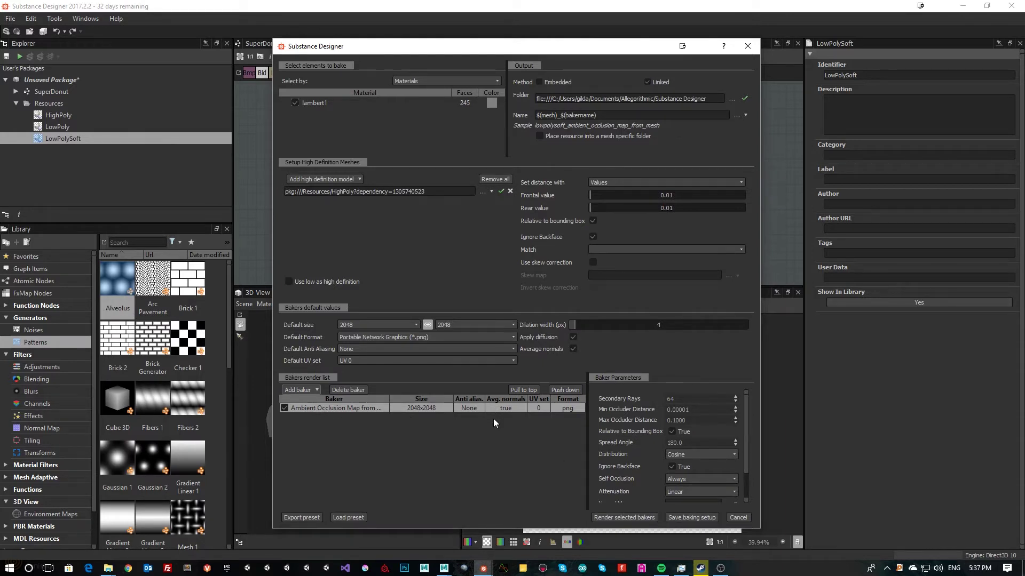
click(301, 389)
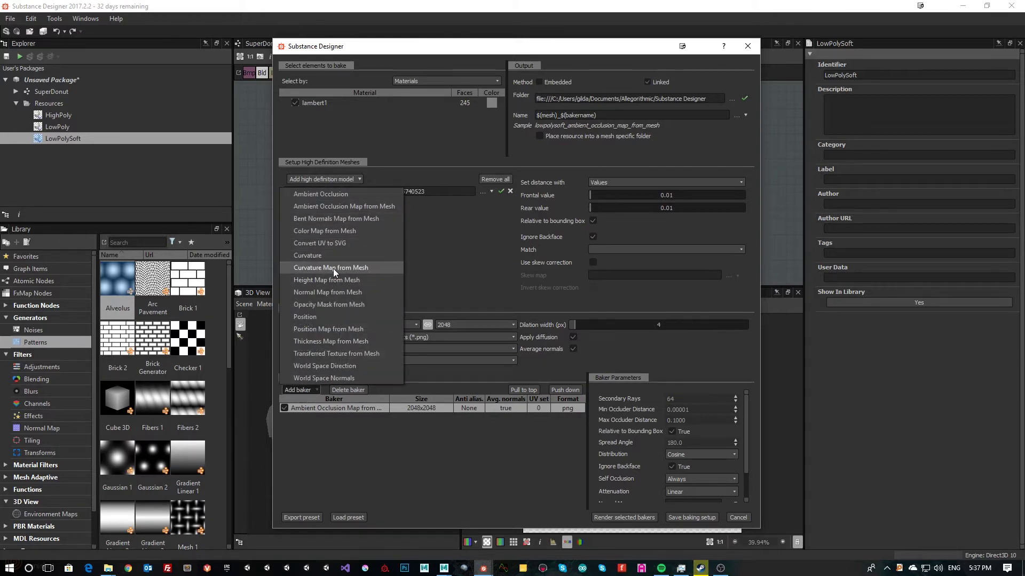
click(335, 231)
Step: Add the Curvature Map from Mesh, Normal Map from Mesh and Position Map from Mesh bakers to the render list
click(292, 389)
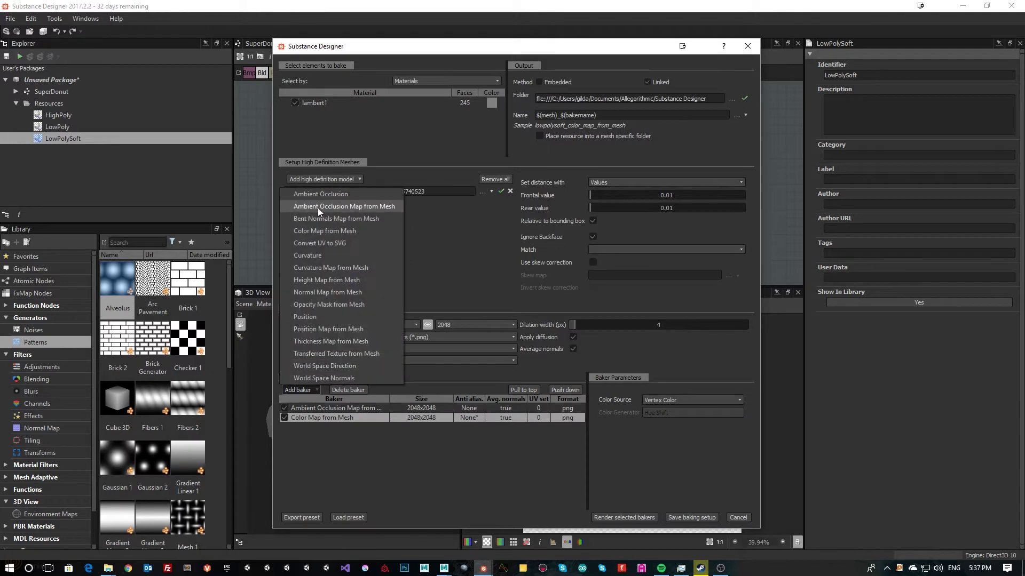
click(322, 269)
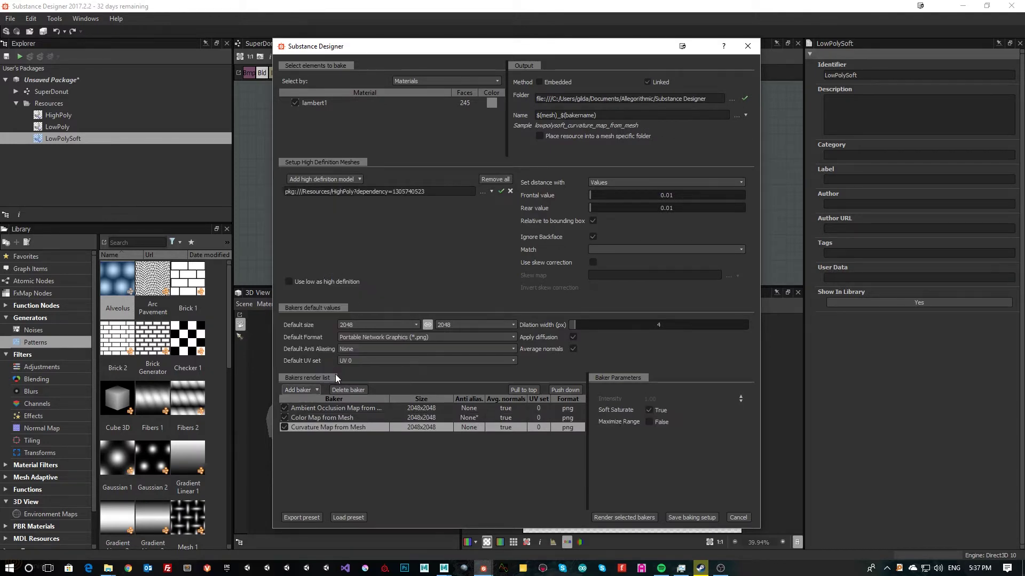
click(298, 390)
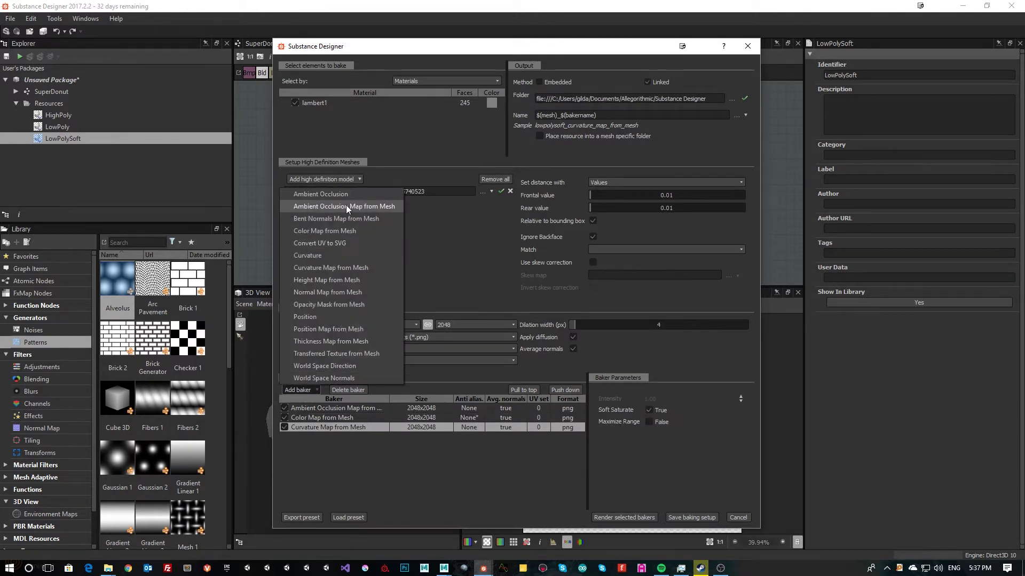
click(346, 292)
click(295, 390)
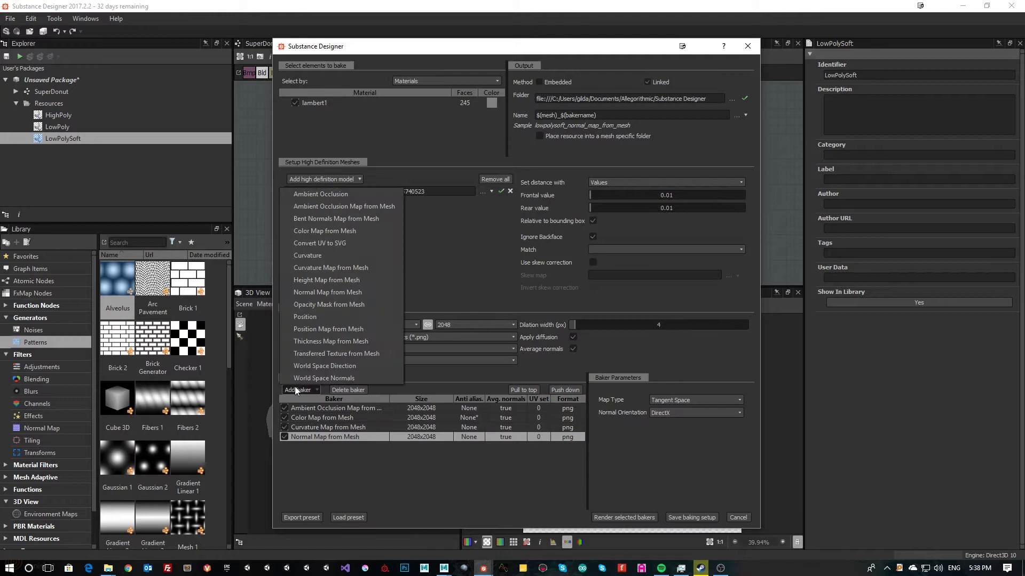
click(341, 329)
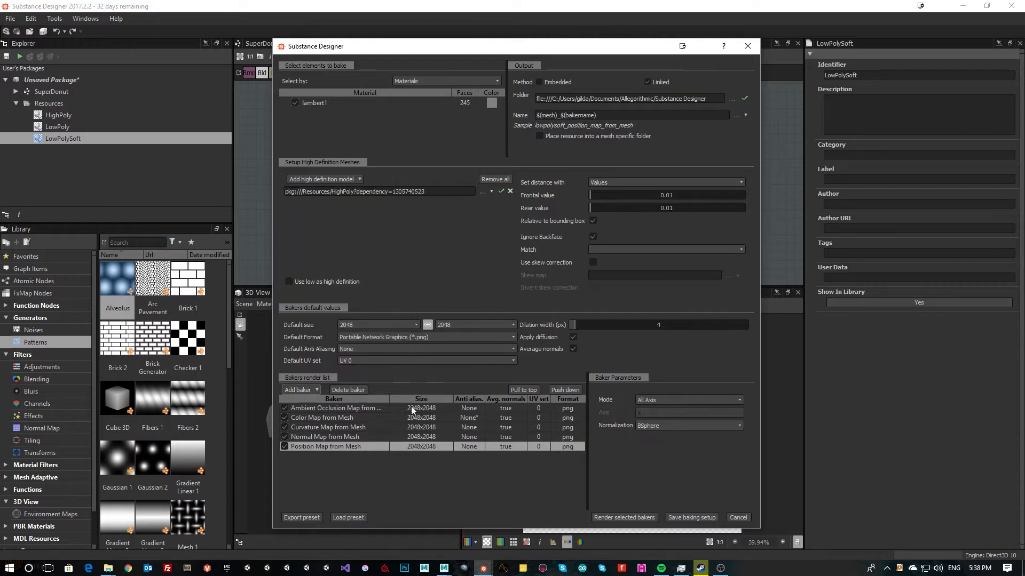
Step: Set the default size for all bakers to 1024 × 1024
click(327, 409)
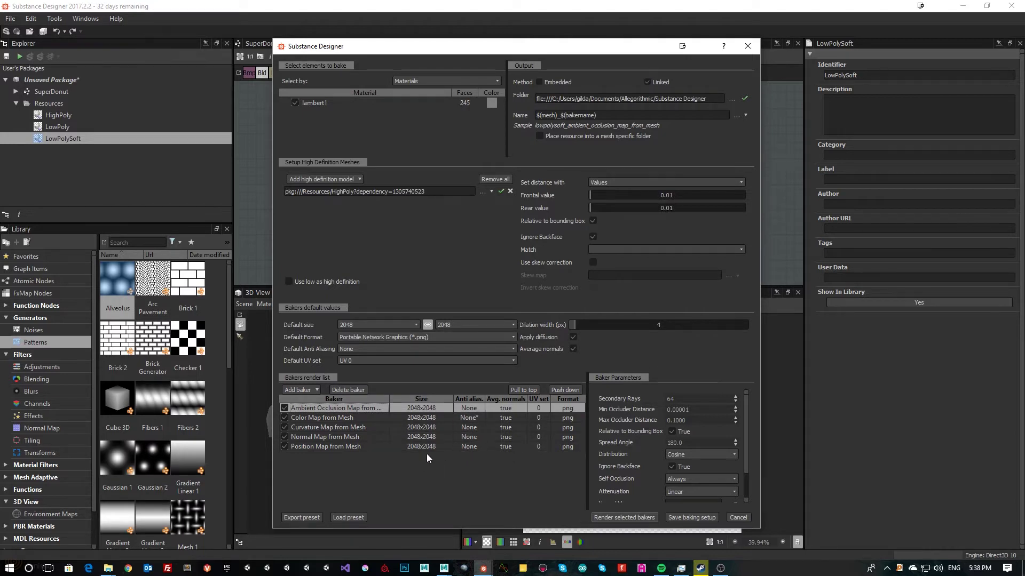
click(406, 325)
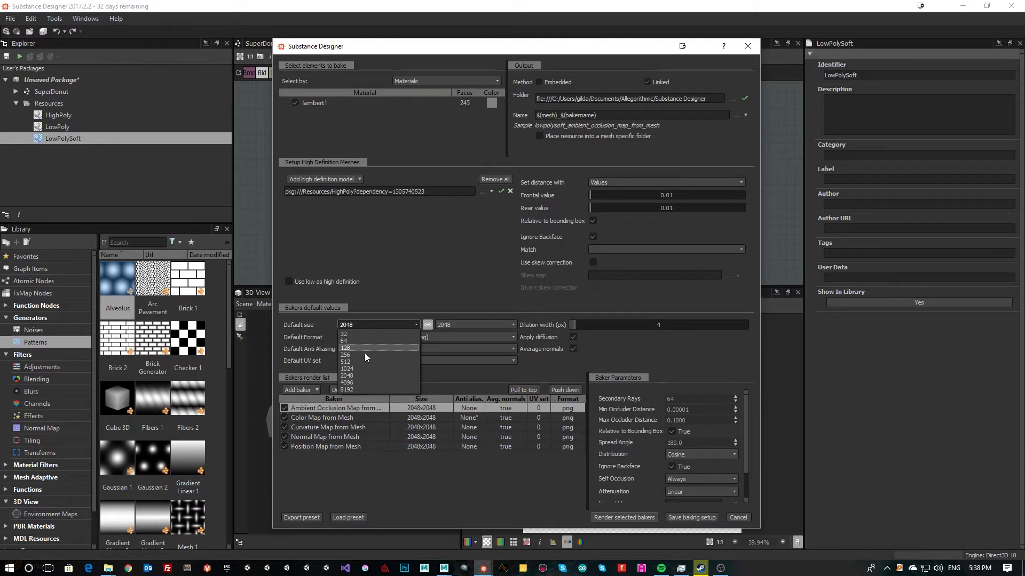
click(357, 369)
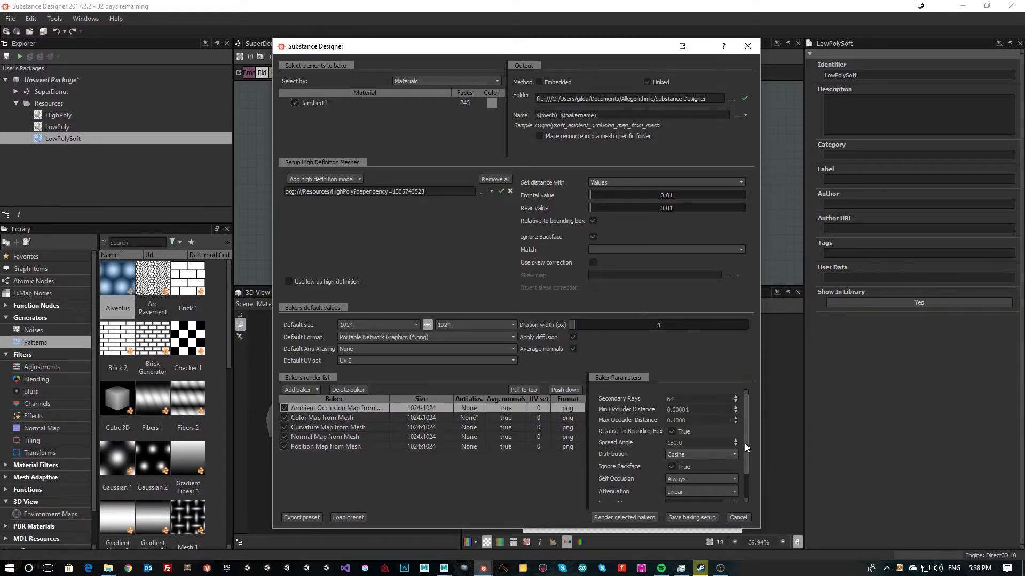
Step: Set the Color Map from Mesh baker's color source to Material Color and render the selected bakers
click(325, 419)
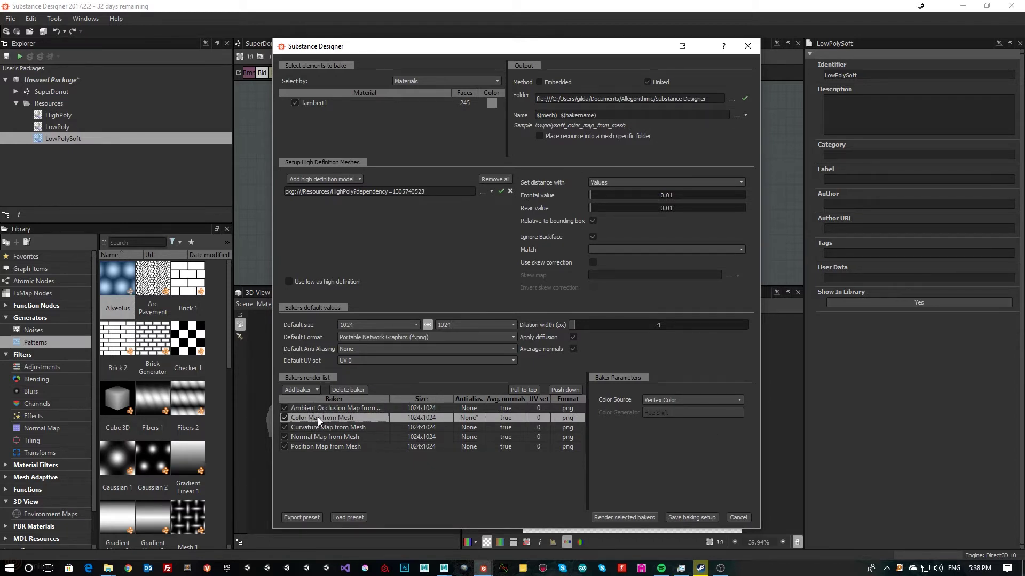
click(659, 399)
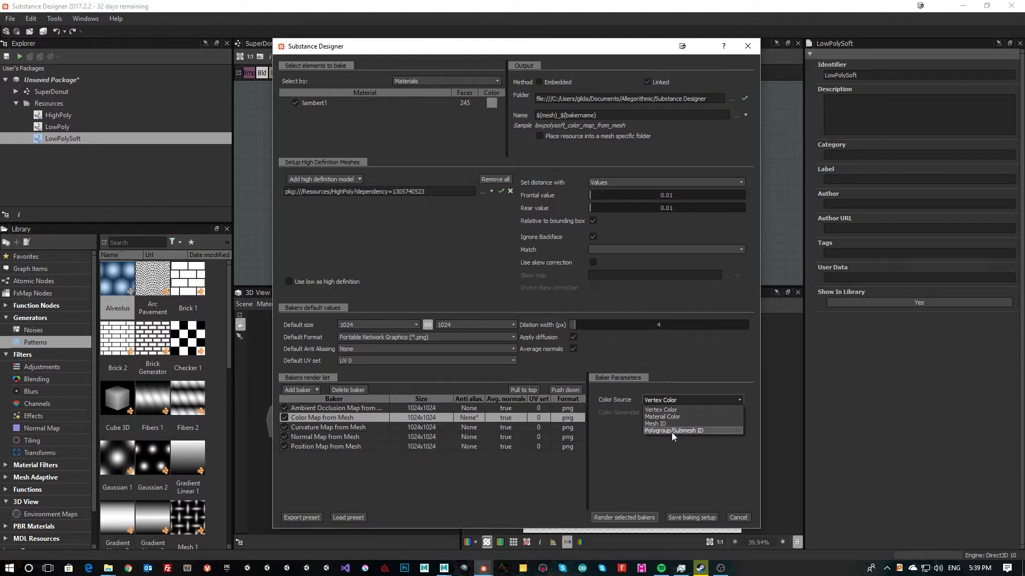
click(671, 417)
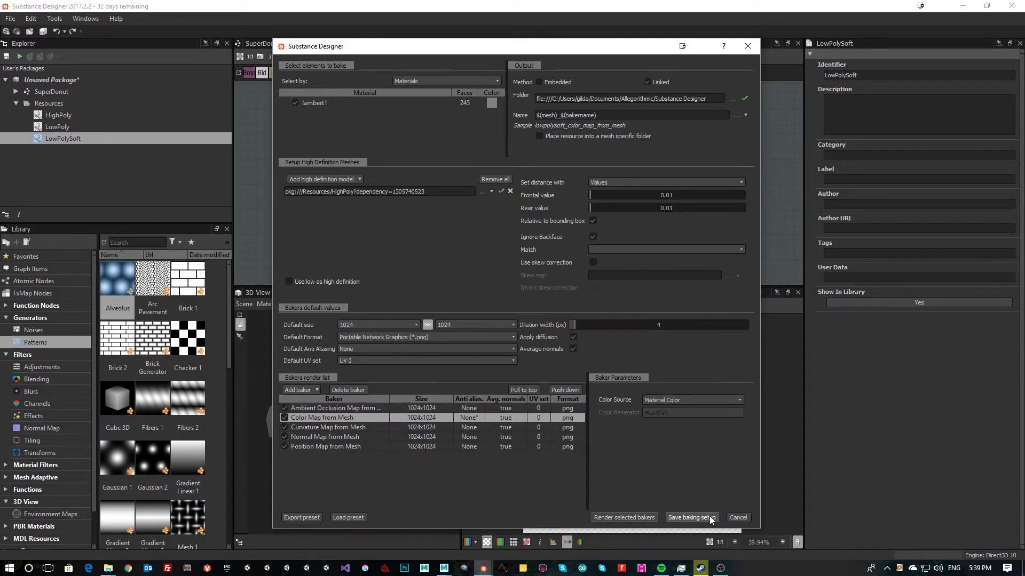
click(623, 517)
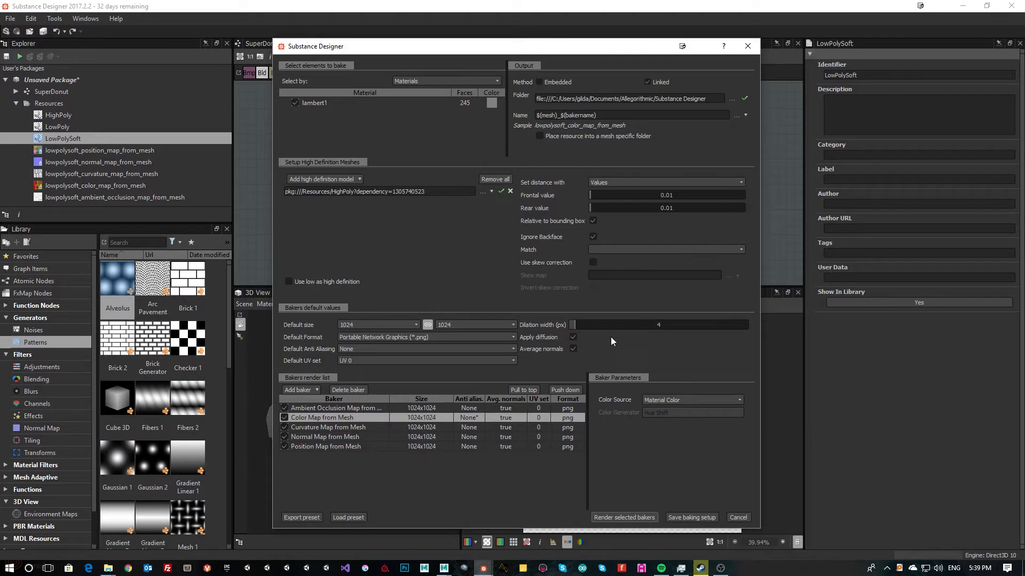
Step: Open the color source choices of the Color Map from Mesh baker again
click(662, 399)
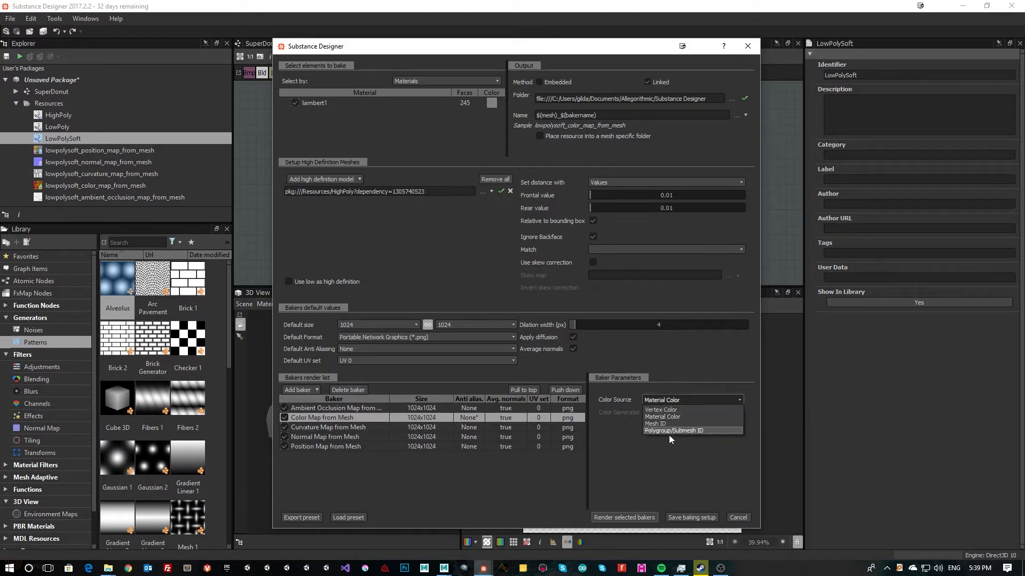
Step: Try baking the color map with Polygroup/Submesh ID and with Mesh ID as the color source
click(666, 431)
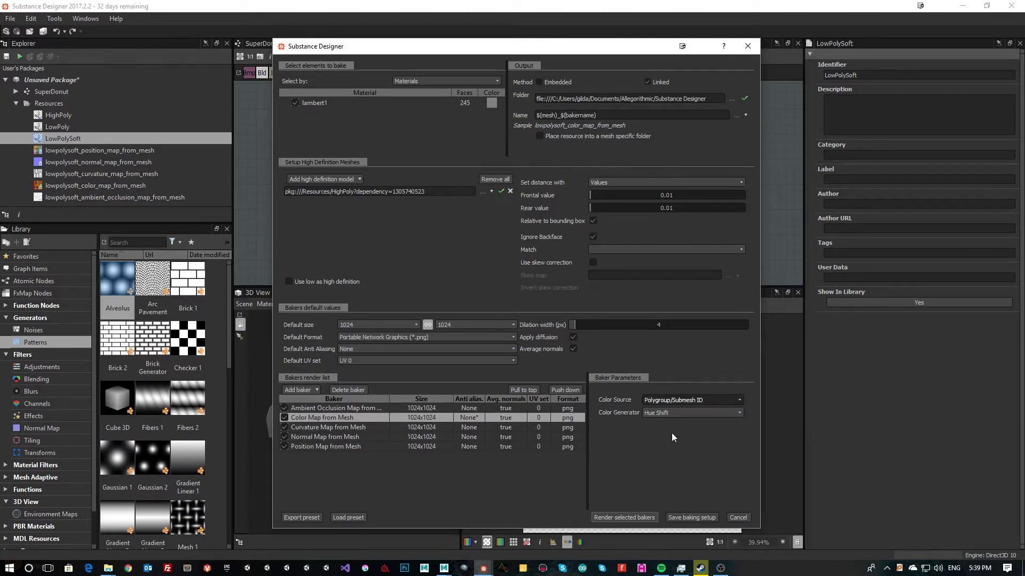
click(619, 517)
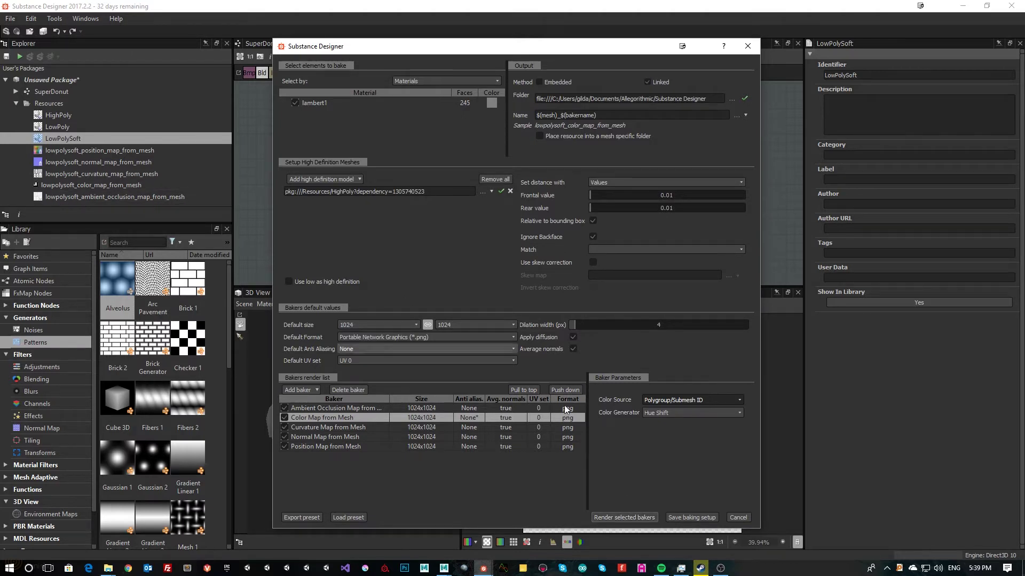
click(667, 402)
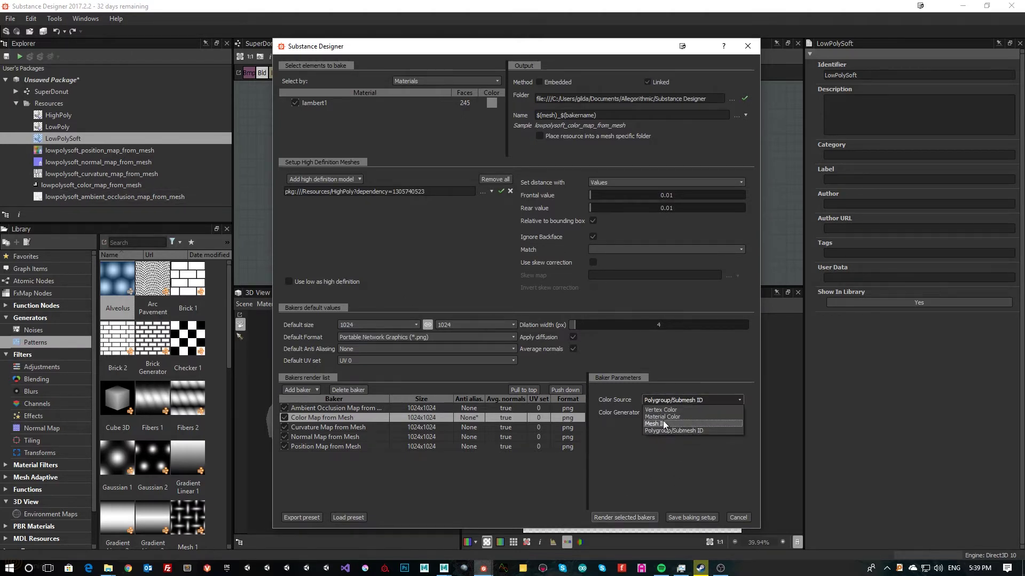
click(663, 422)
click(619, 520)
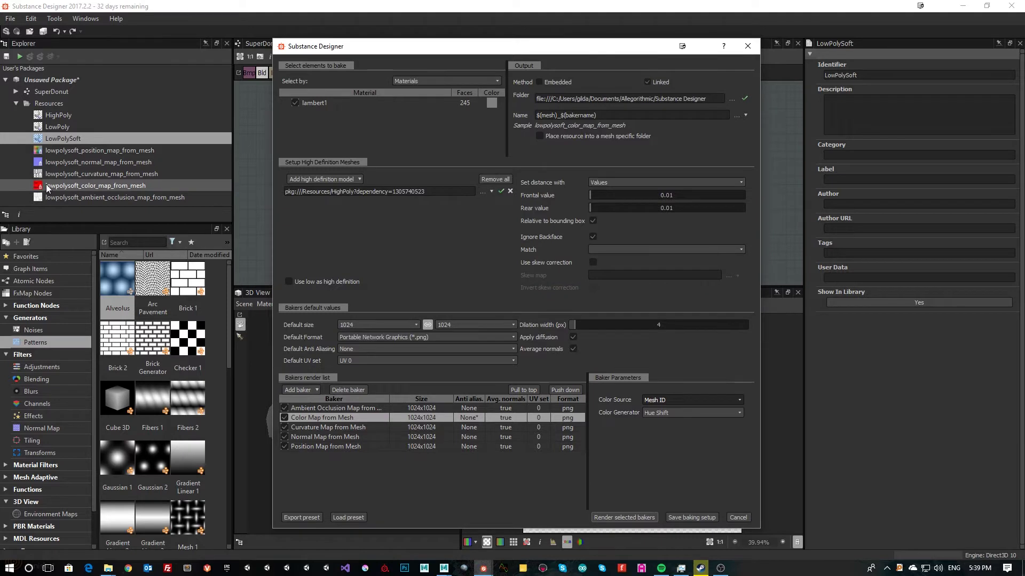
Step: Set the color map's source to Material Color, re-bake the selected maps and close the baking window
click(667, 414)
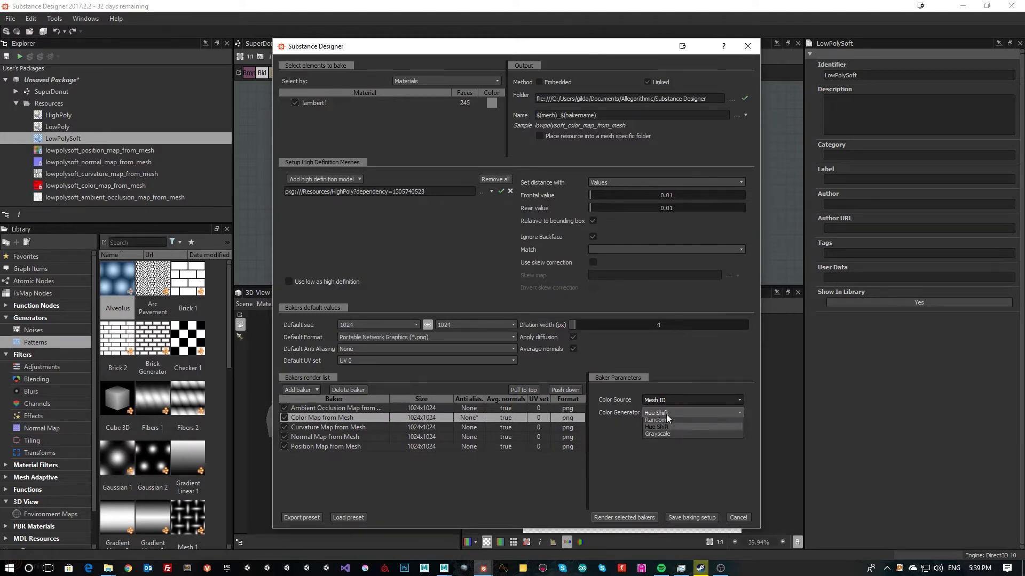
click(662, 398)
click(667, 415)
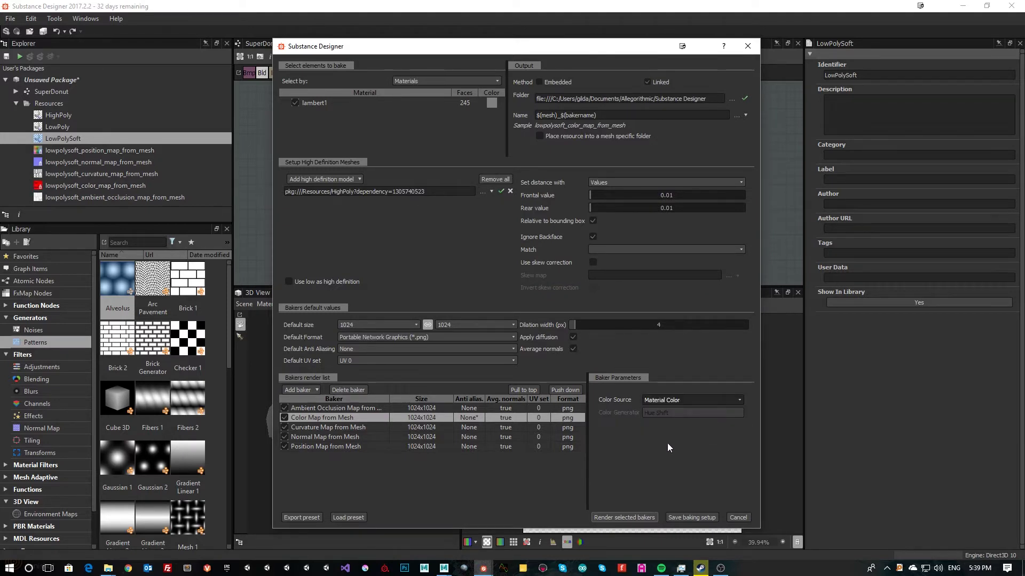
click(621, 517)
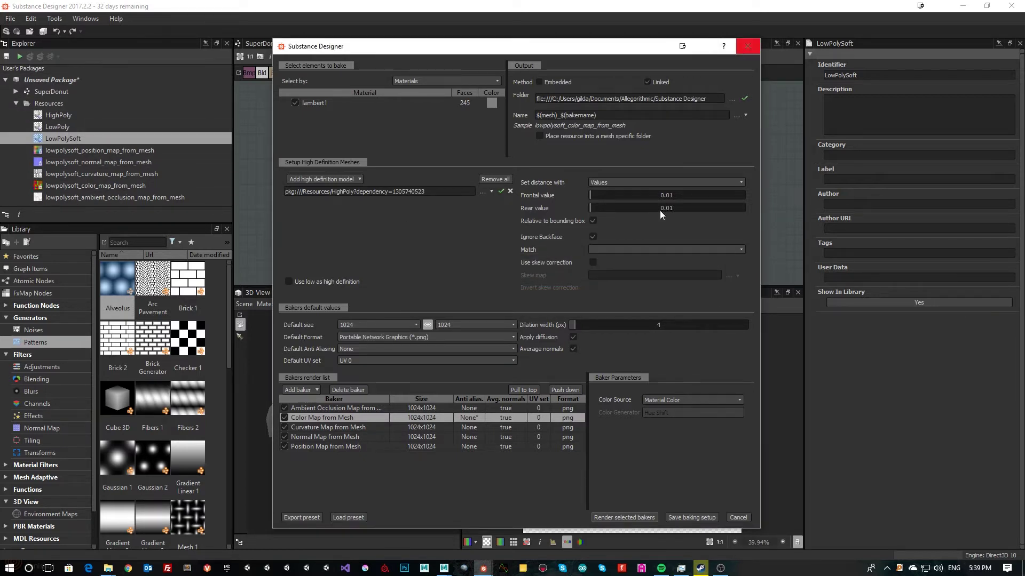
click(737, 518)
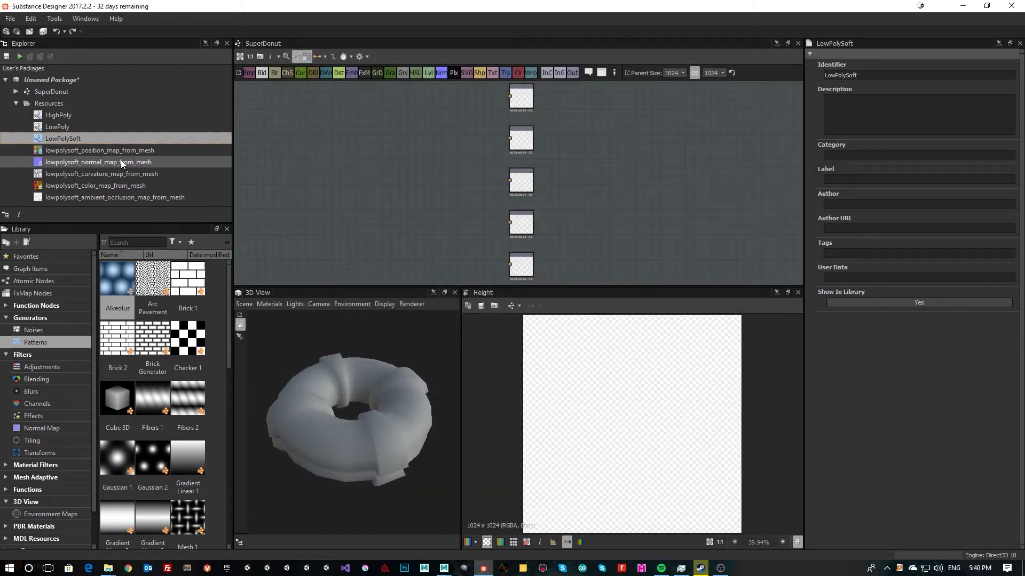
Step: Look through the baked position, normal, curvature, color and ambient occlusion map resources
click(87, 150)
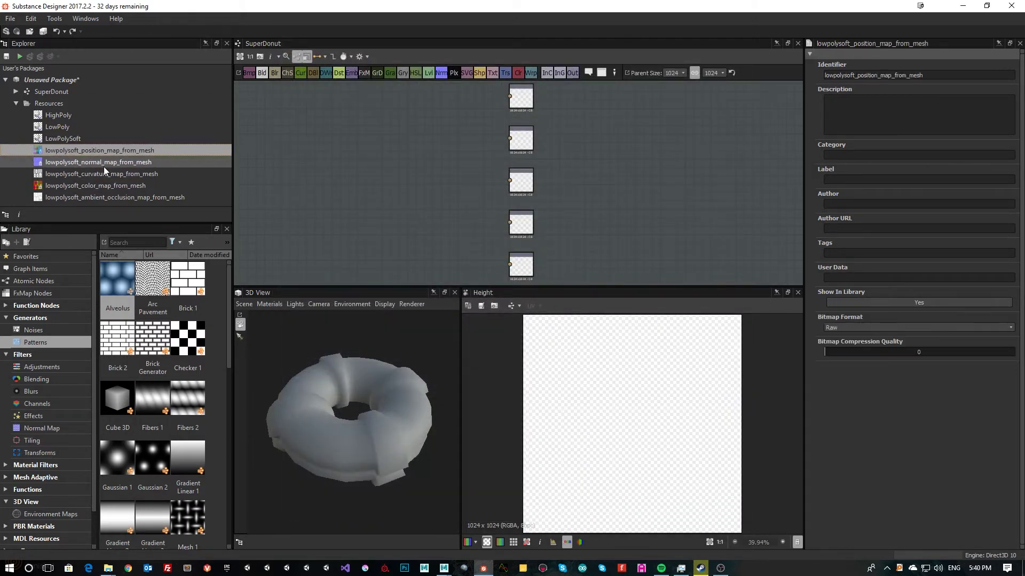
click(104, 162)
click(104, 174)
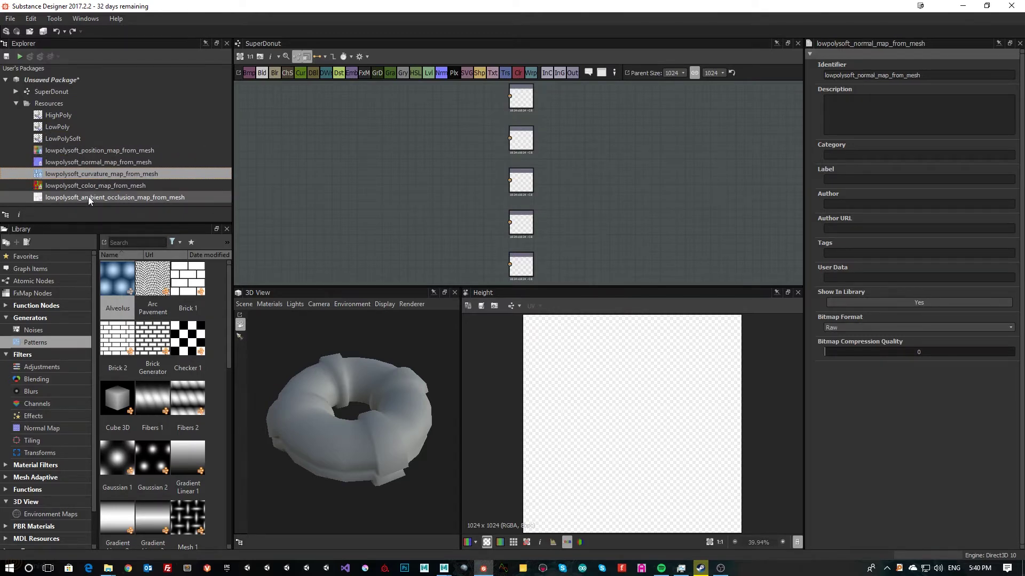
click(92, 187)
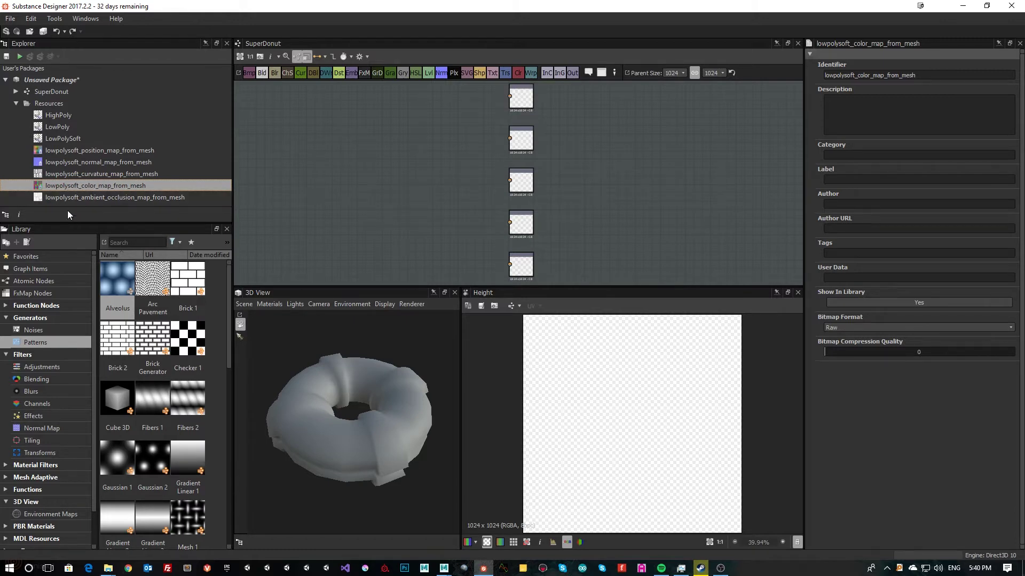
click(86, 199)
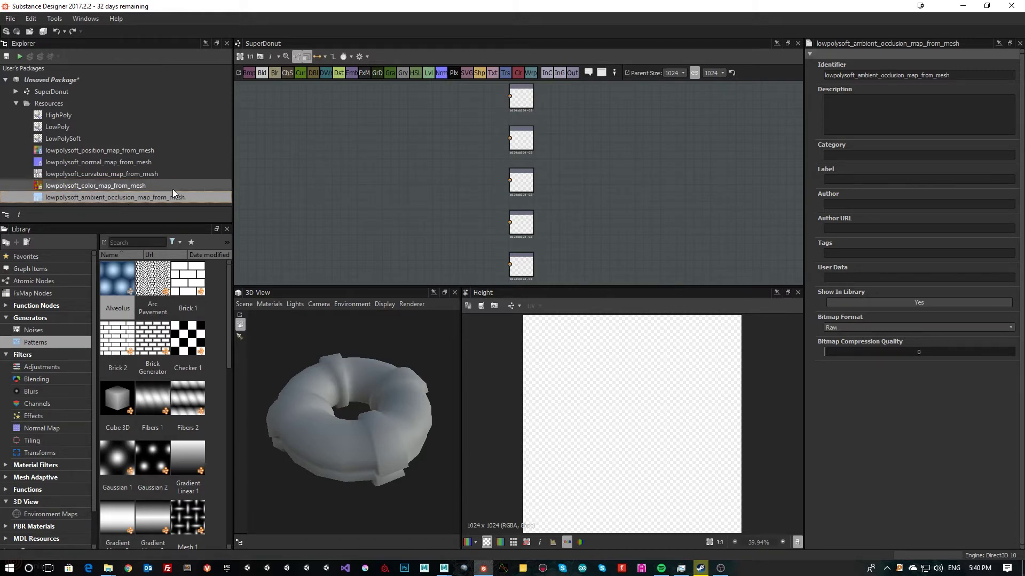
Step: Widen the 3D view and bring the low-poly donut closer for inspection
middle_drag(323, 183, 447, 191)
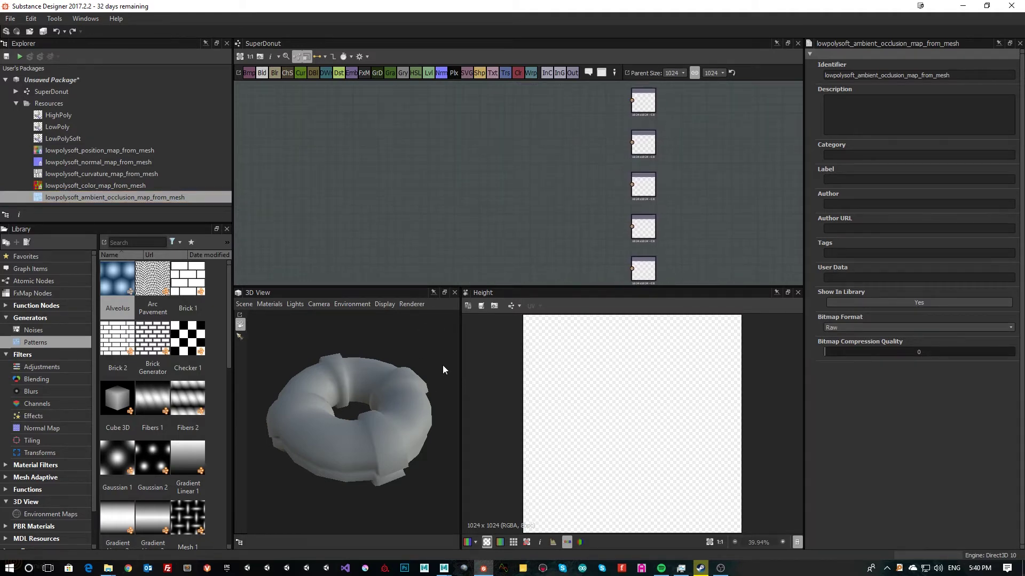
drag(460, 357, 540, 356)
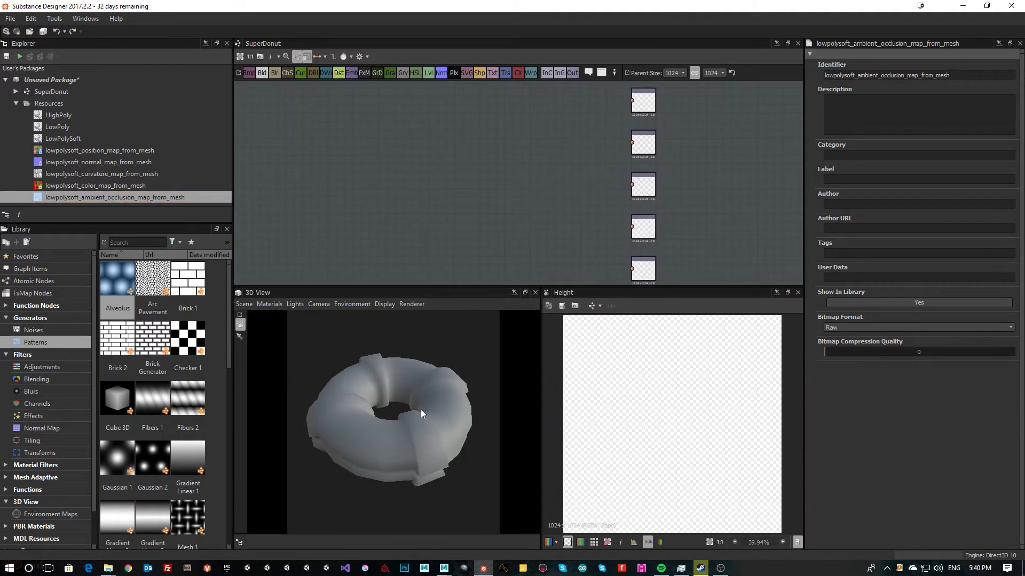
drag(420, 409, 382, 414)
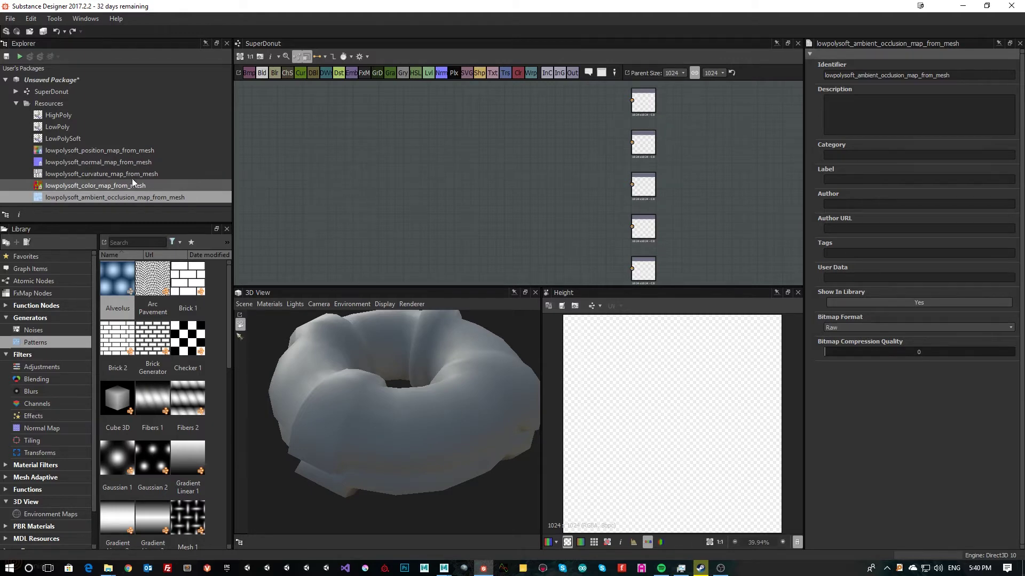
Step: Add the baked normal map to the SuperDonut graph as a bitmap and connect it to the Normal output
drag(99, 162, 496, 191)
scroll(497, 191, up, 4)
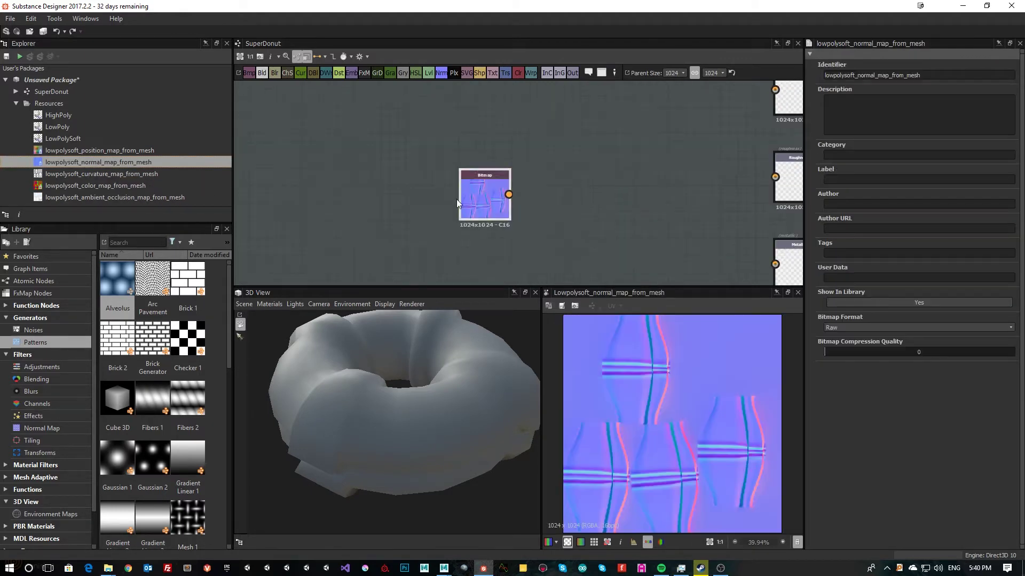
middle_drag(525, 198, 515, 210)
scroll(515, 211, down, 2)
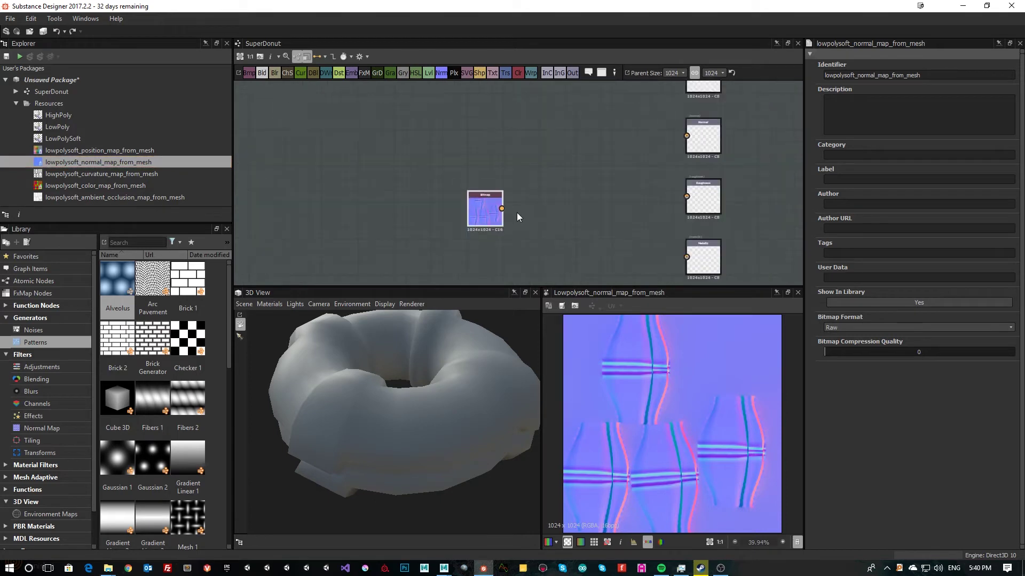
drag(484, 214, 519, 164)
middle_drag(561, 153, 522, 212)
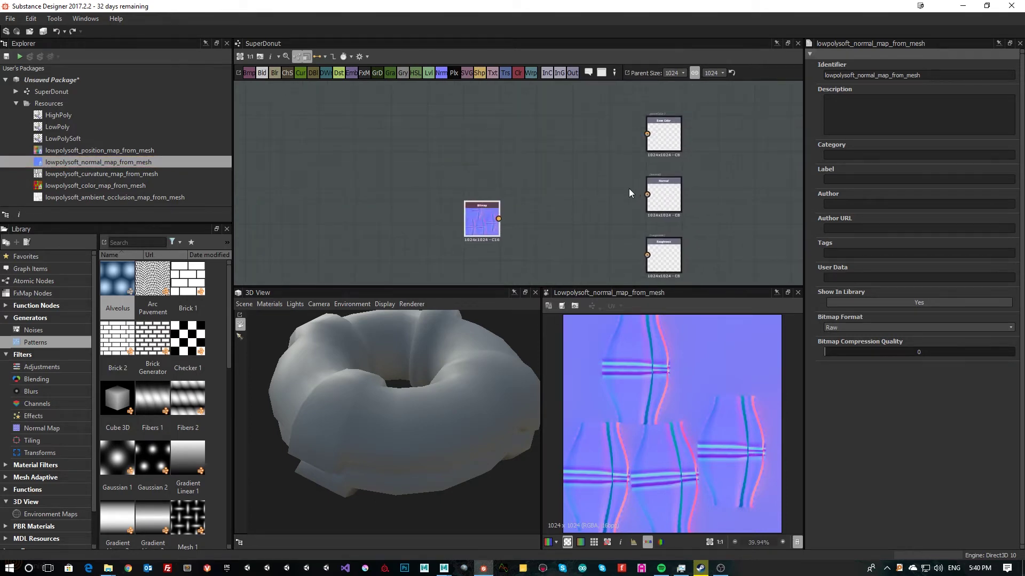
scroll(628, 193, up, 2)
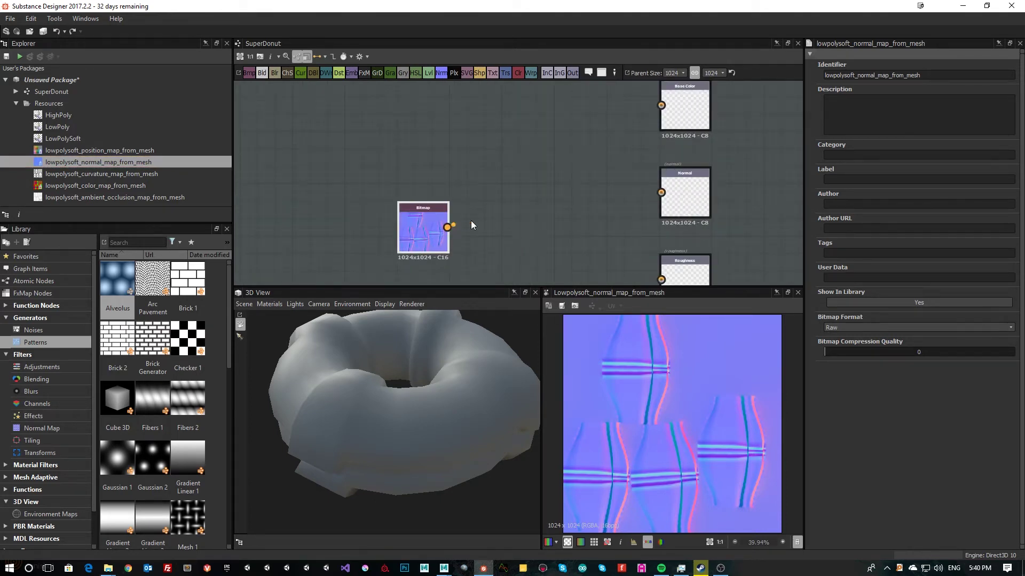
drag(448, 227, 661, 193)
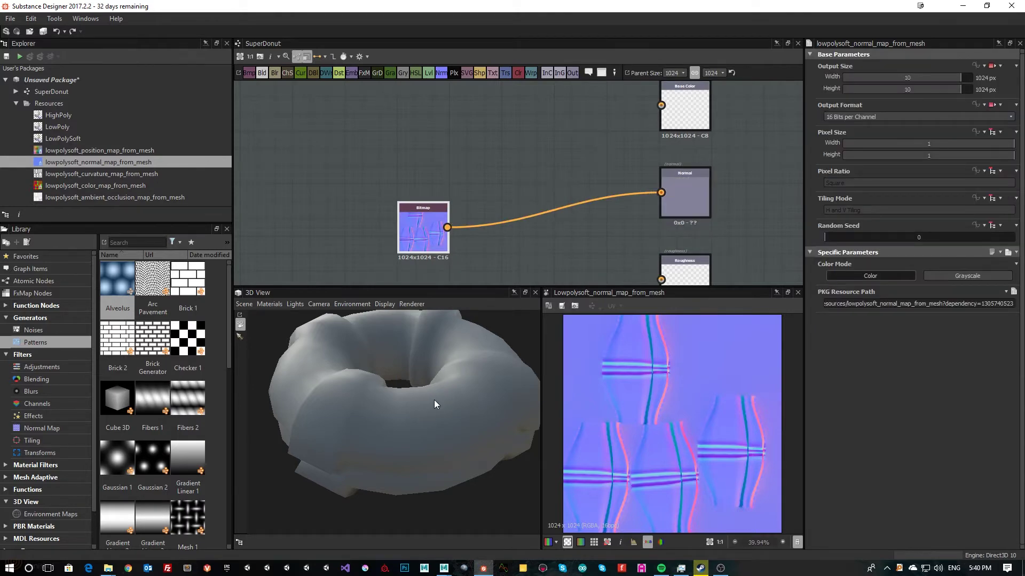
Step: Show the graph's outputs in the 3D view and inspect the normal map on the donut
right_click(574, 172)
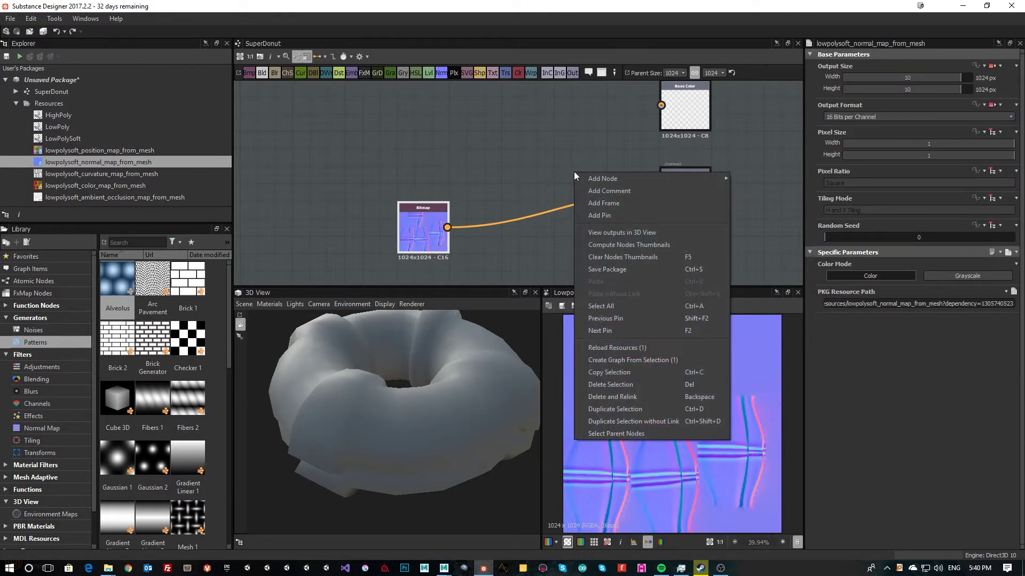
click(615, 233)
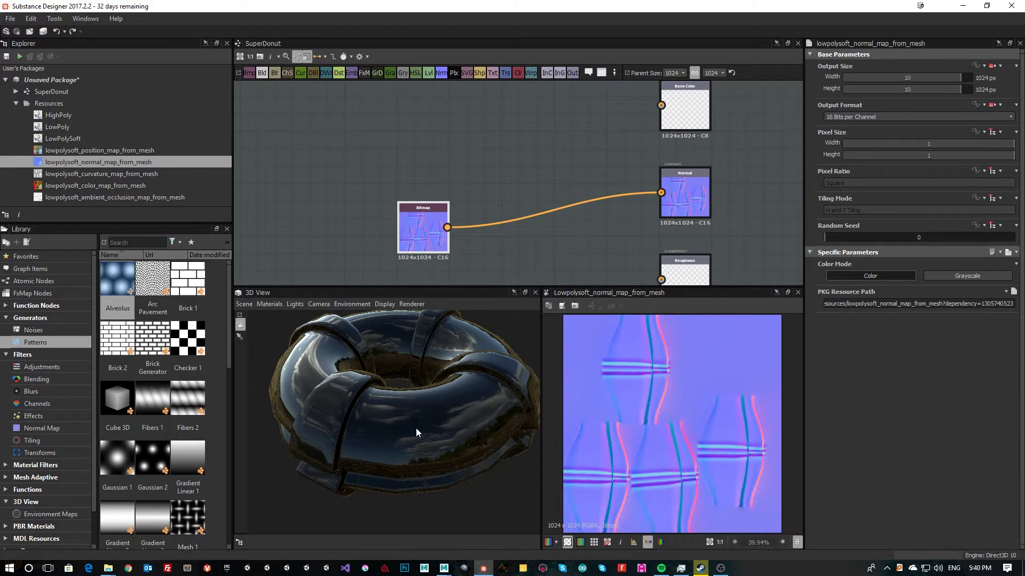
drag(416, 433, 401, 404)
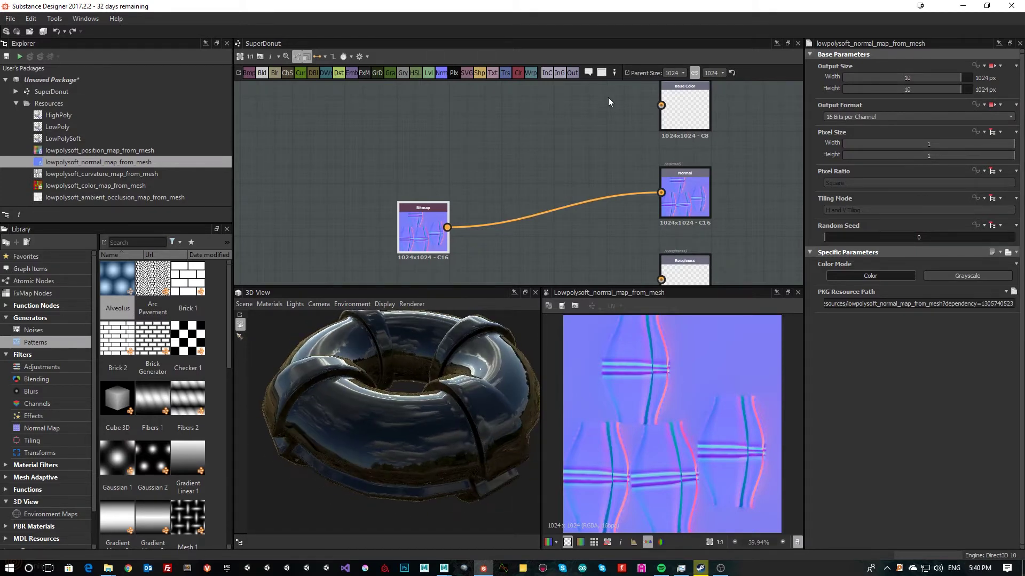
Step: Move the normal map's bitmap node closer to the Normal output to make room in the graph
drag(416, 210, 468, 166)
scroll(551, 140, down, 5)
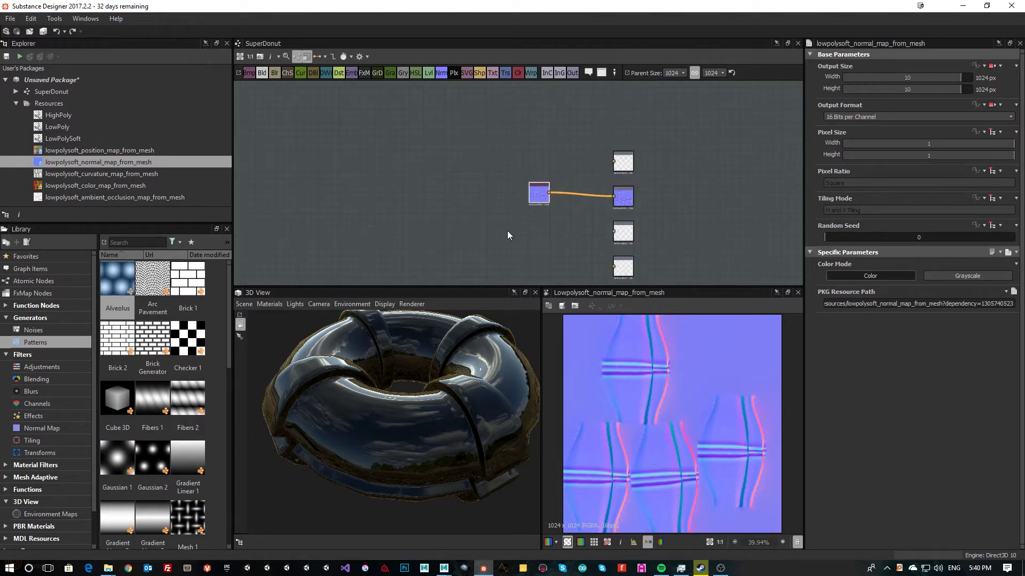
middle_drag(482, 227, 523, 207)
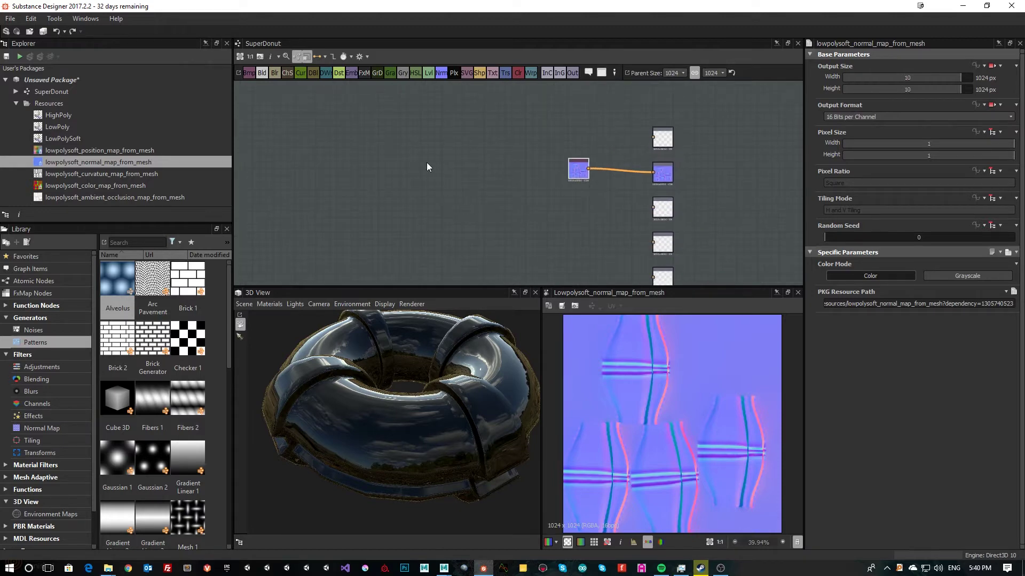
Step: Add a Base Material node, place it well away from the bitmap node and delete the link between them
key(space)
text(be)
key(BackSpace)
text(as)
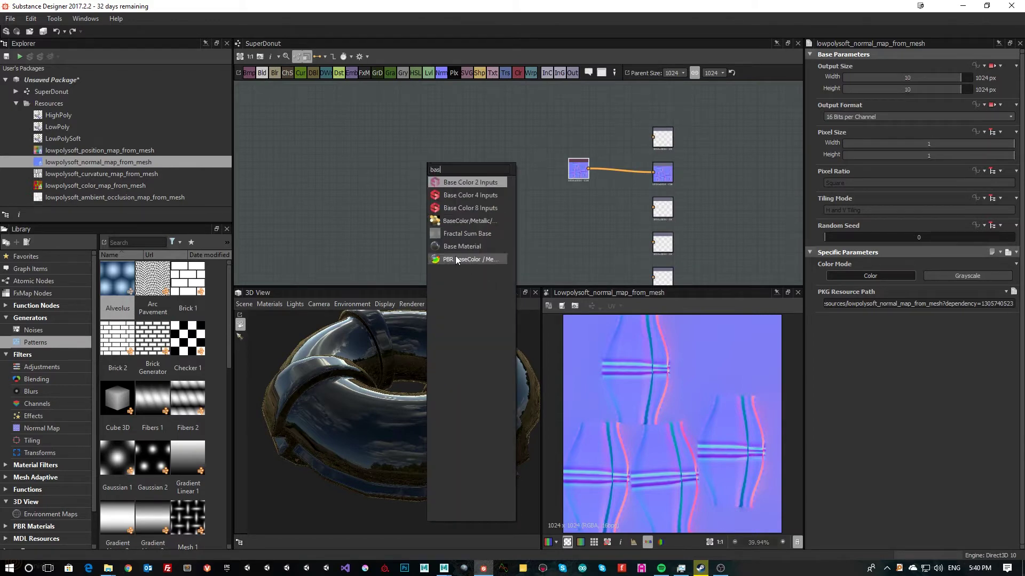
click(456, 260)
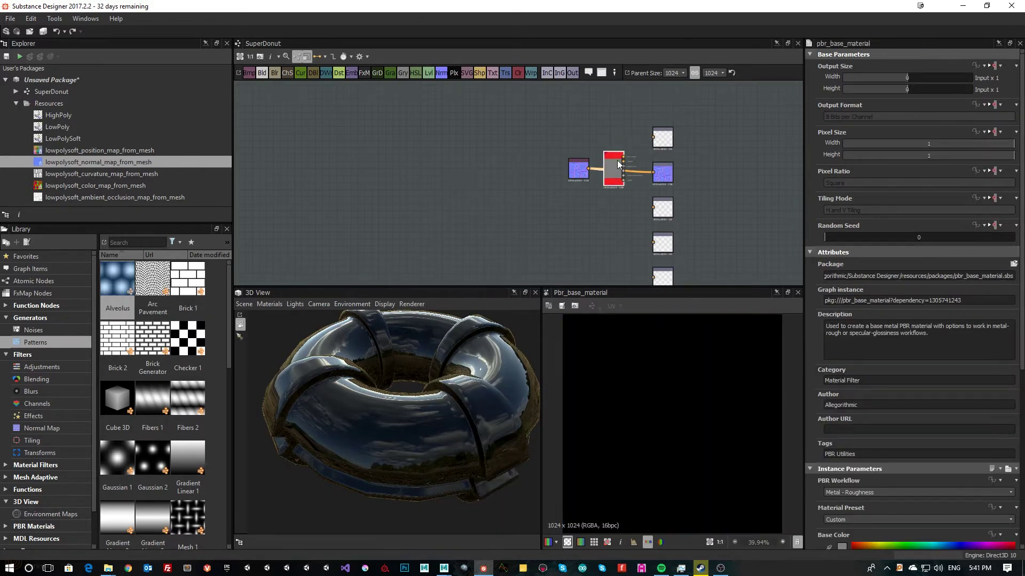
drag(617, 160, 435, 136)
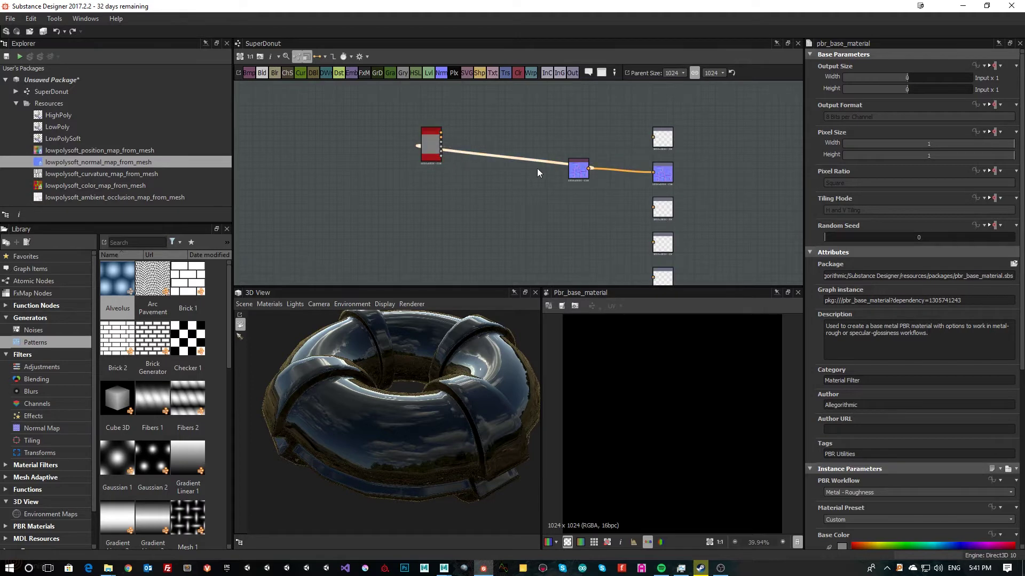
key(Delete)
Step: Duplicate the Base Material node twice and stack the three nodes in a column
scroll(450, 168, up, 4)
middle_drag(457, 160, 468, 223)
drag(412, 168, 495, 240)
key(ctrl+d)
middle_drag(531, 261, 541, 185)
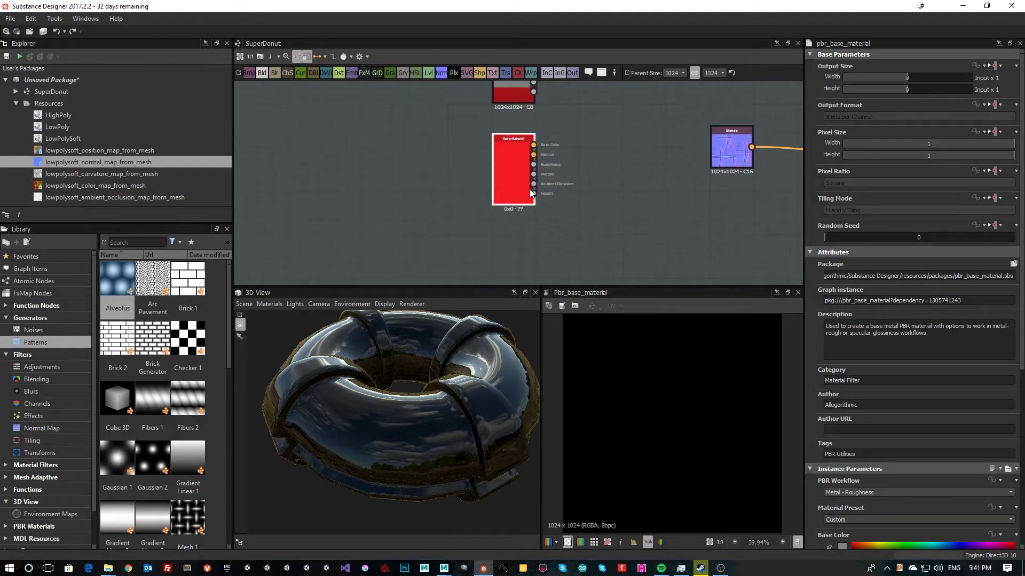
key(ctrl+d)
drag(526, 194, 516, 258)
middle_drag(595, 162, 600, 217)
click(527, 212)
drag(527, 212, 527, 200)
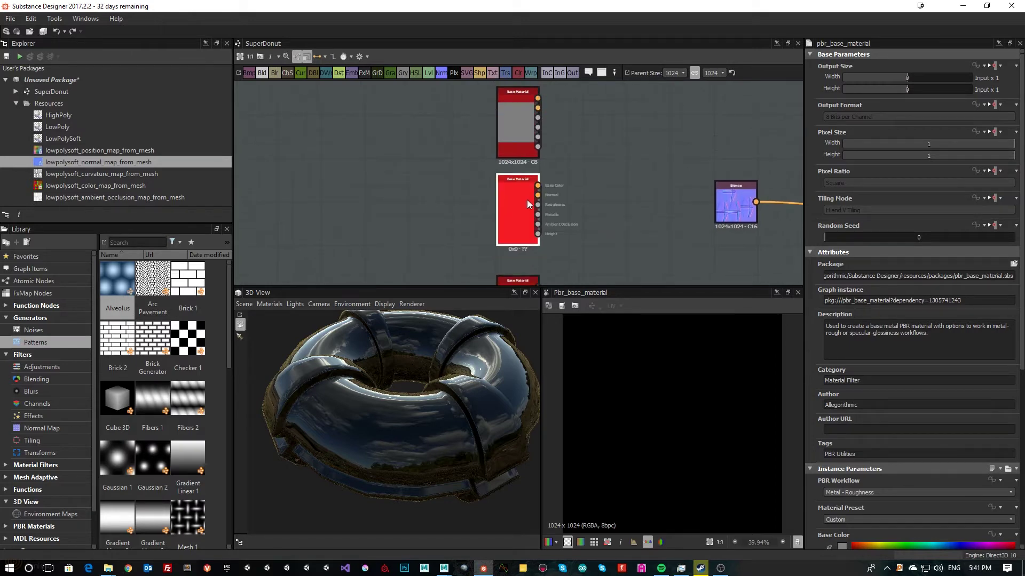
Step: Preview the first Base Material node's base color and set its Material Preset to Dielectric
click(523, 133)
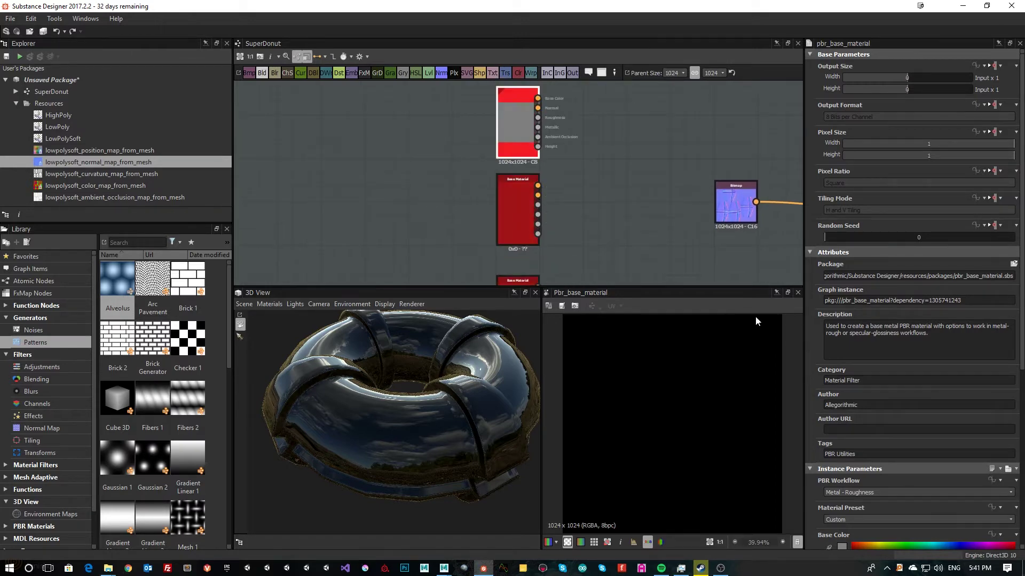
double_click(506, 129)
scroll(884, 309, down, 5)
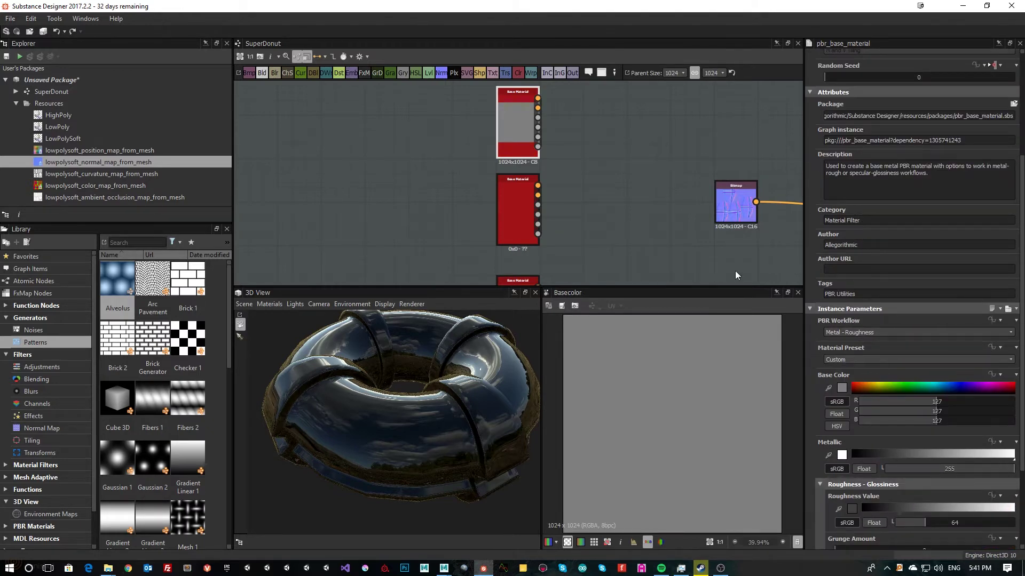
click(527, 204)
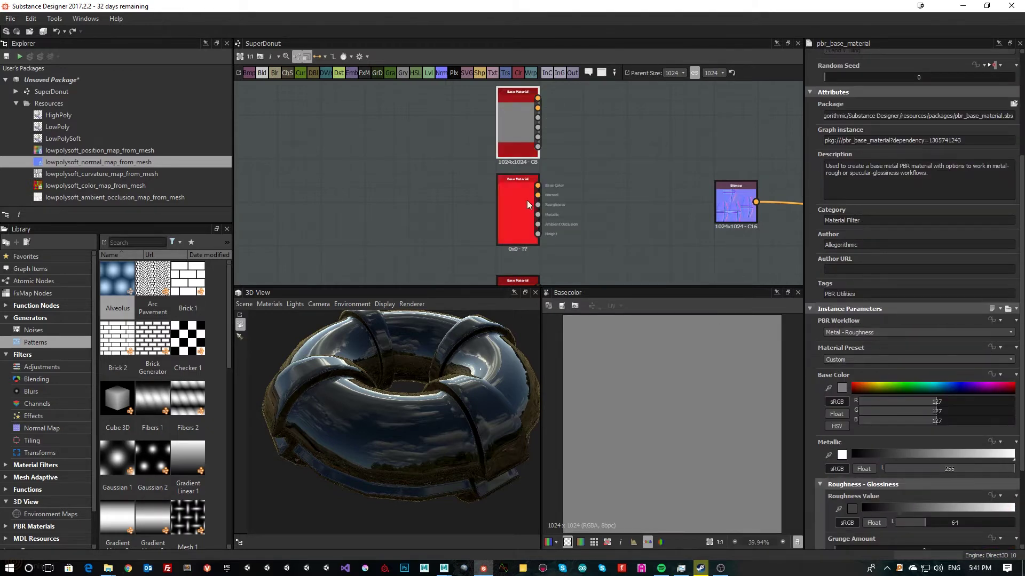
click(859, 359)
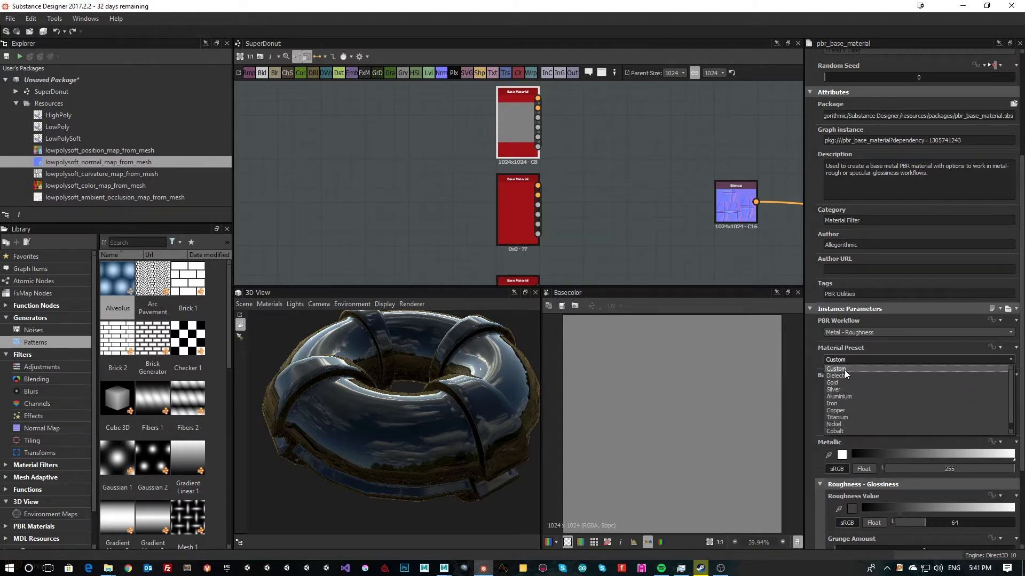
click(853, 375)
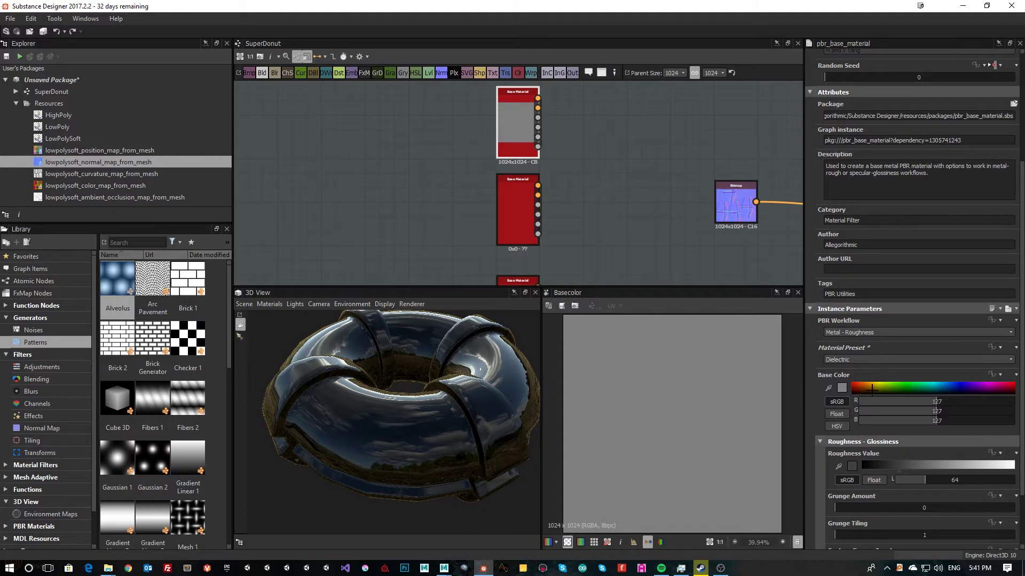
Step: Set the first Base Material node's base color to pure red and the second node's Material Preset to Aluminium
click(854, 388)
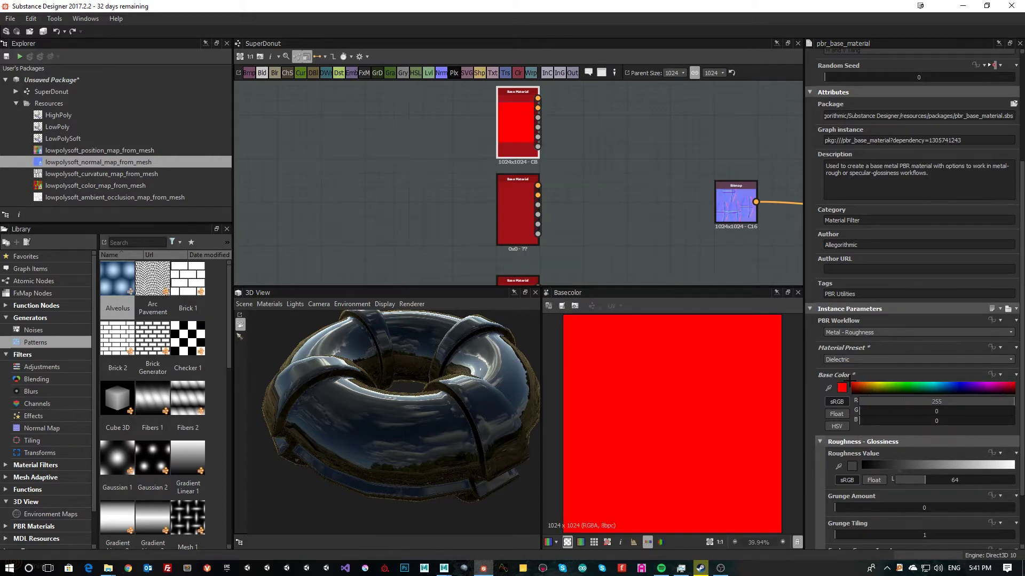
click(527, 207)
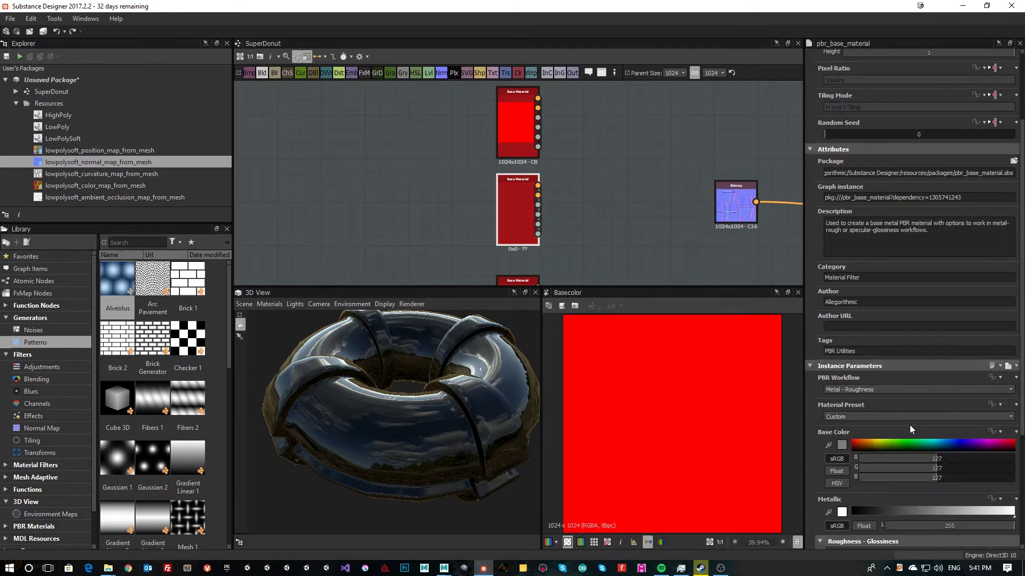
click(849, 416)
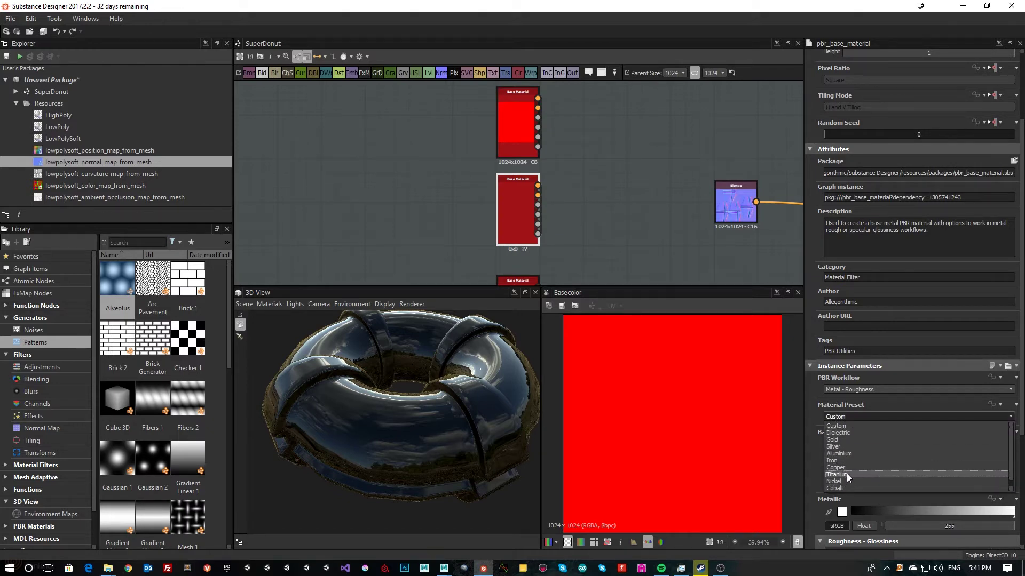
click(853, 453)
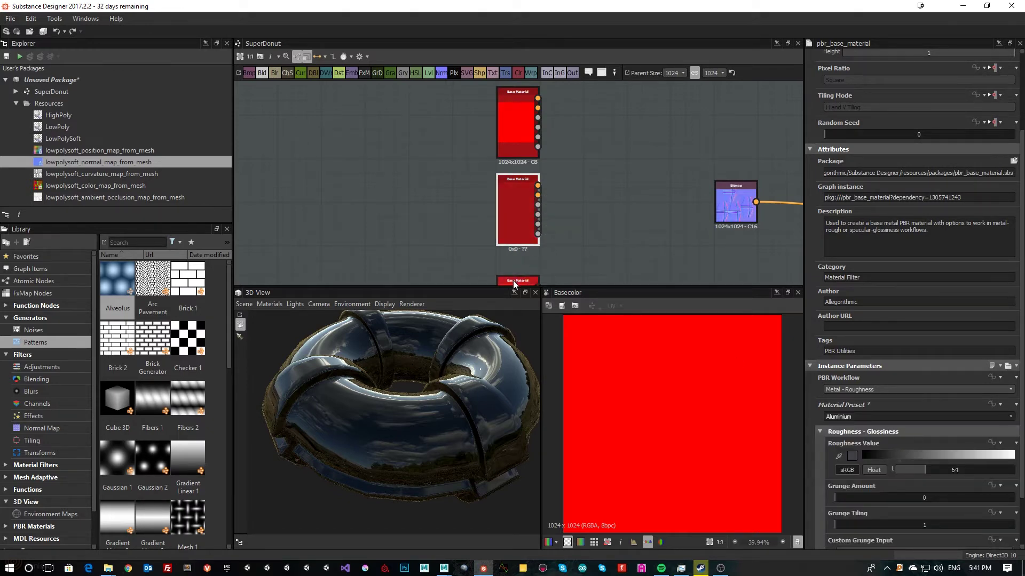
Step: Move the third Base Material node up closer to the second and set its Material Preset to Gold
key(ctrl+z)
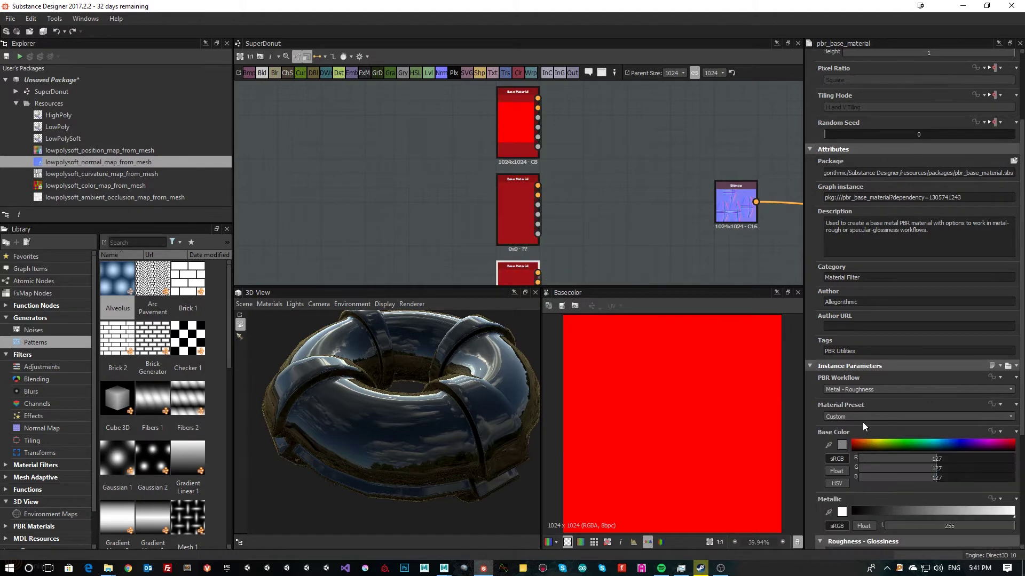
click(850, 415)
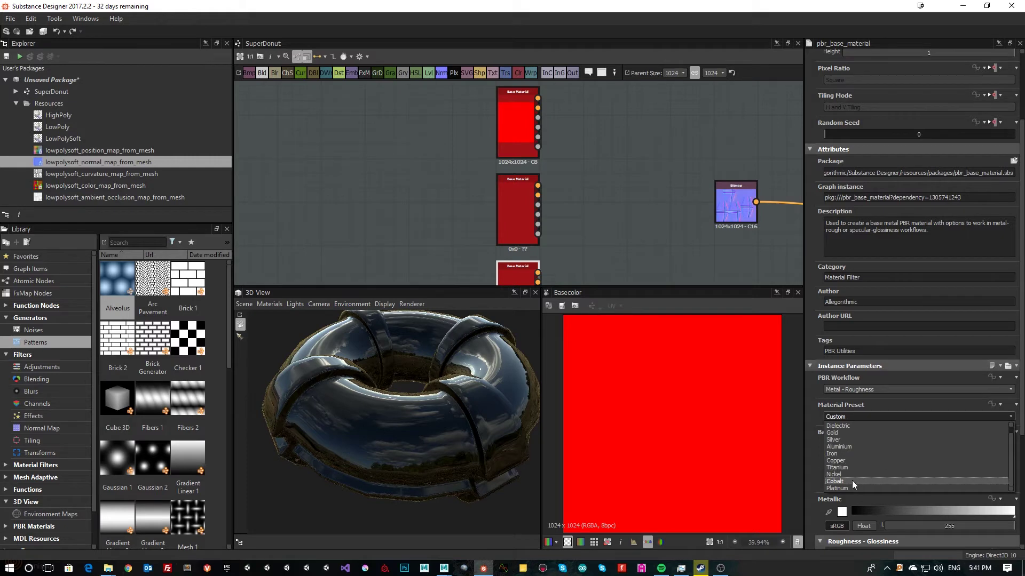
click(834, 433)
Step: Move the normal map's bitmap node down, away from the space between the Base Material nodes and the outputs
scroll(645, 202, down, 2)
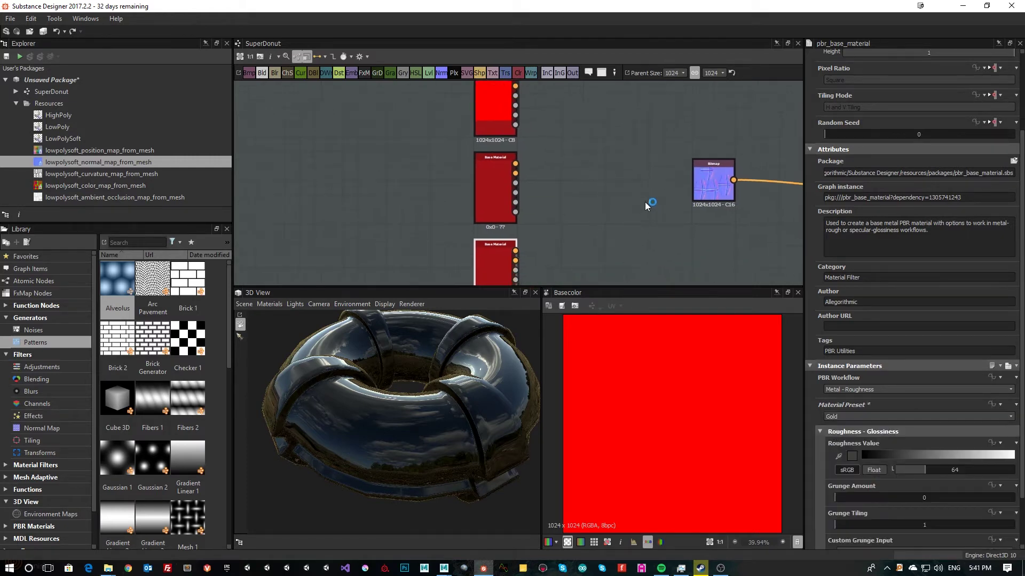
middle_drag(592, 224, 599, 196)
drag(698, 165, 739, 270)
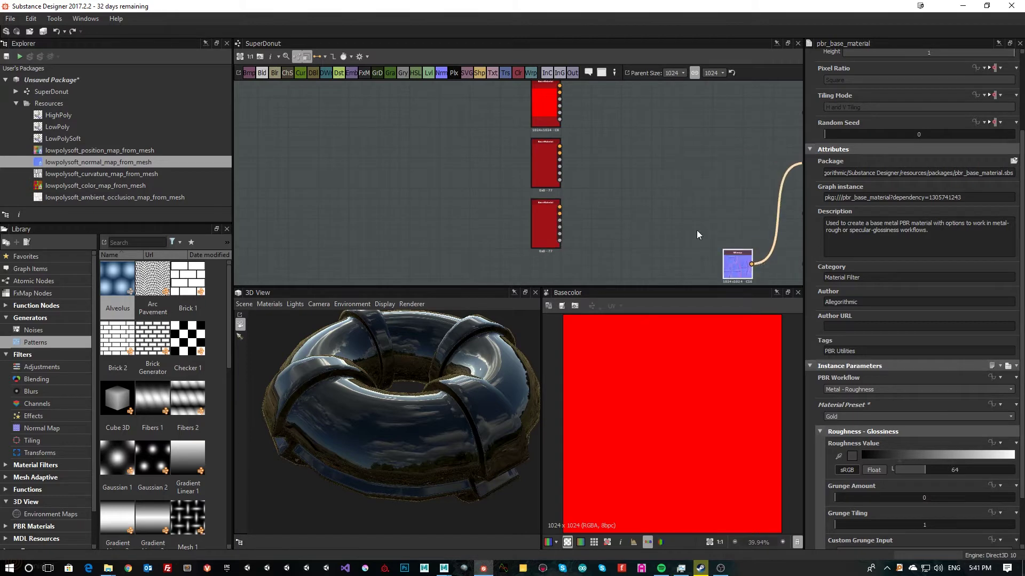
Step: Add a Multi-Material Blend node, place it between the Base Material nodes and the bitmap node, and delete its link to the bitmap
middle_drag(633, 172, 639, 203)
middle_drag(704, 197, 645, 152)
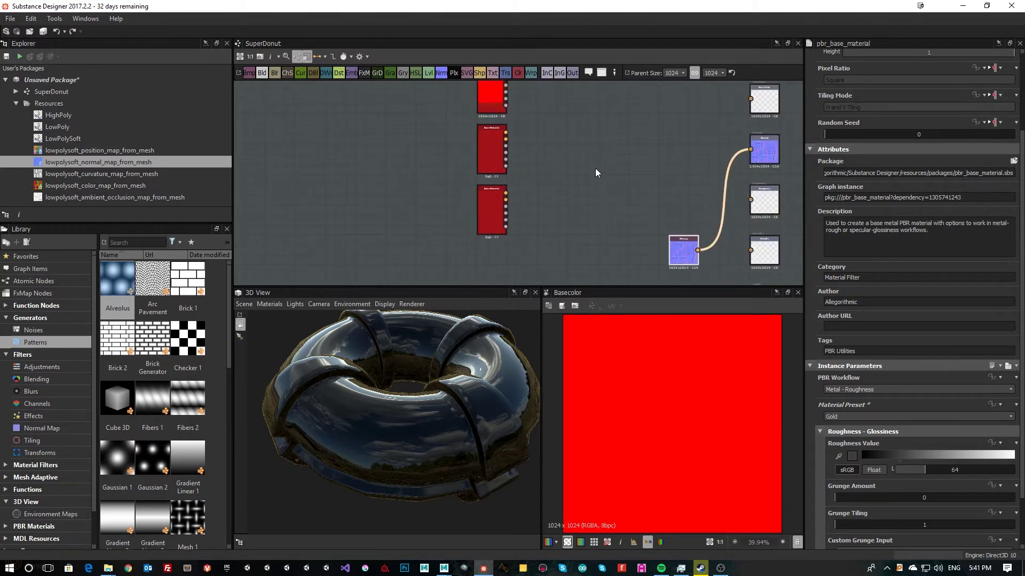
middle_drag(585, 165, 578, 196)
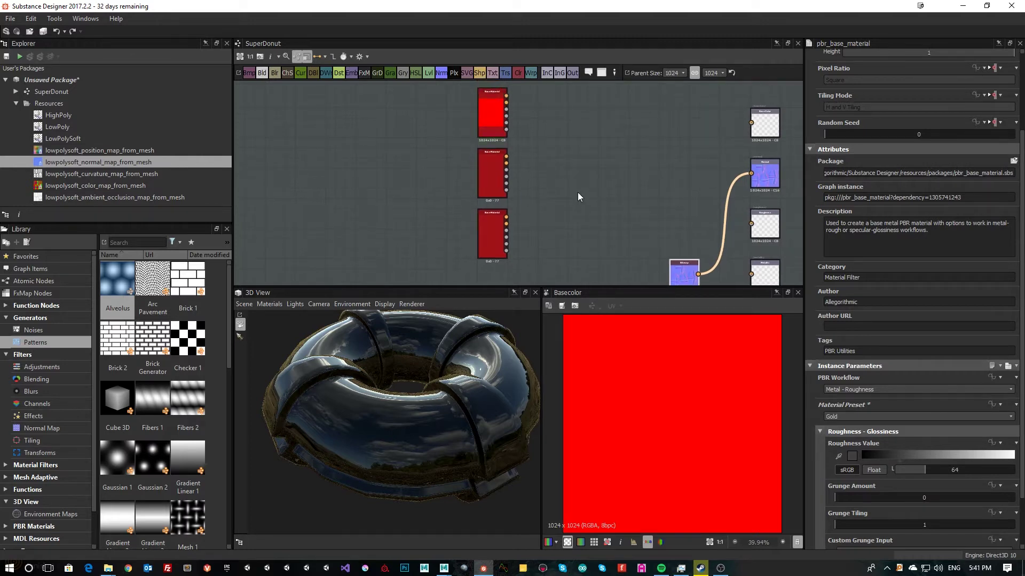
key(space)
text(m)
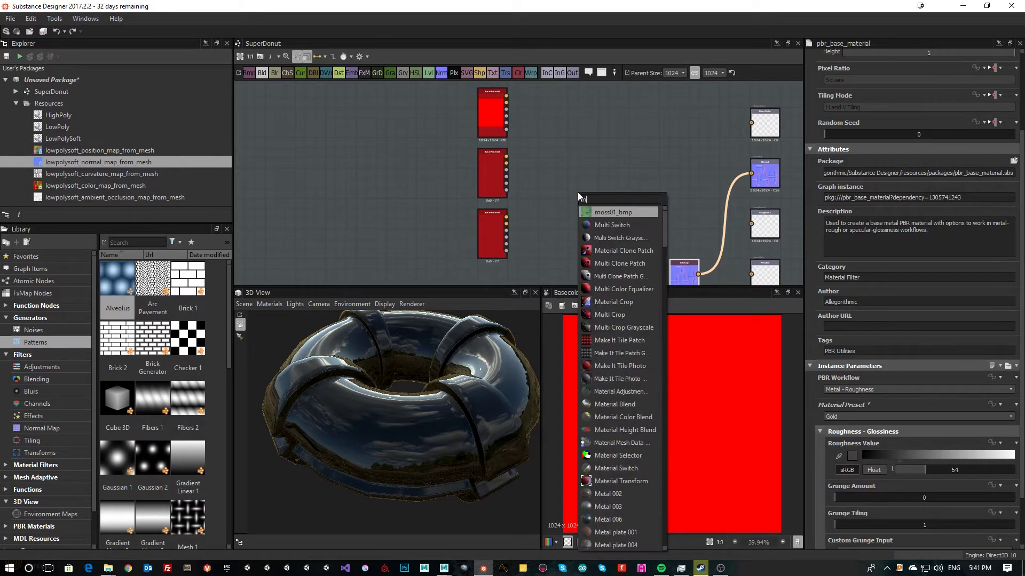
text(ul)
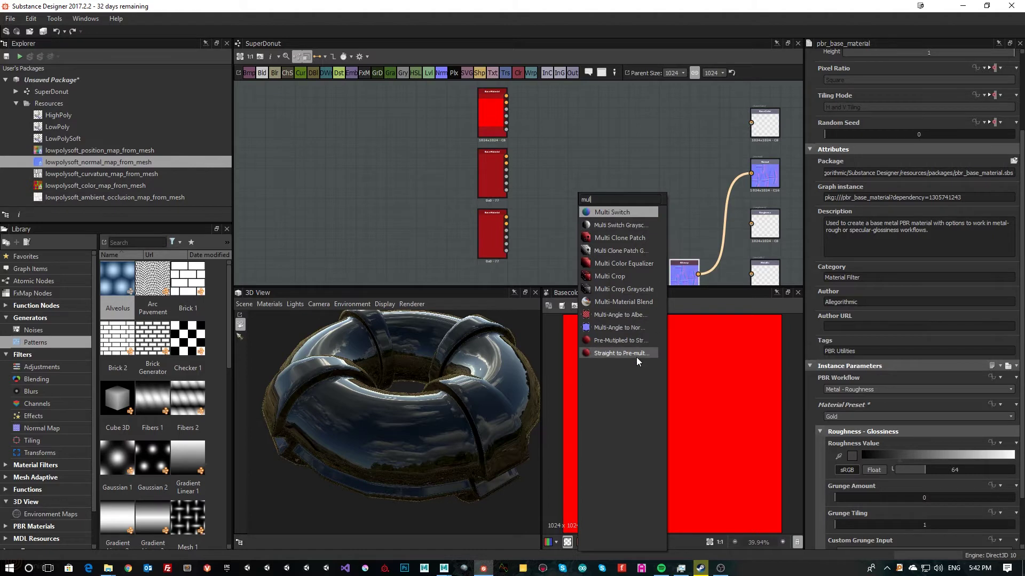
click(617, 302)
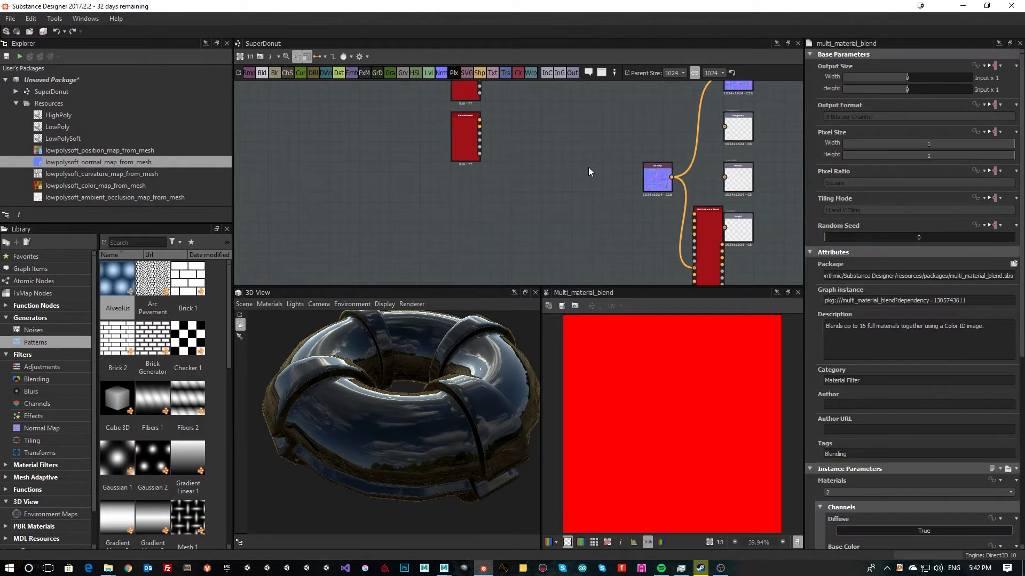
drag(702, 217, 540, 106)
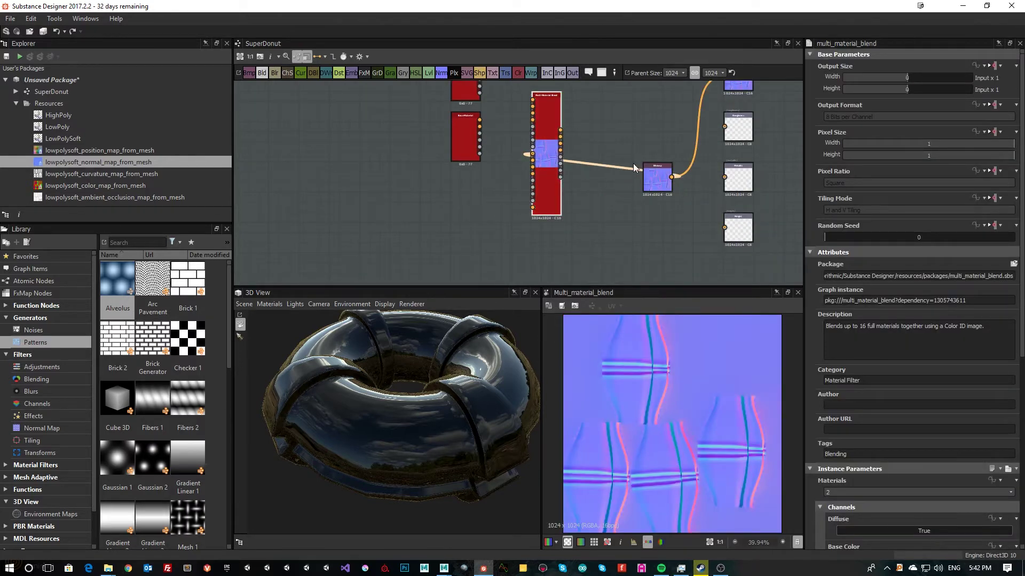
click(613, 167)
key(Delete)
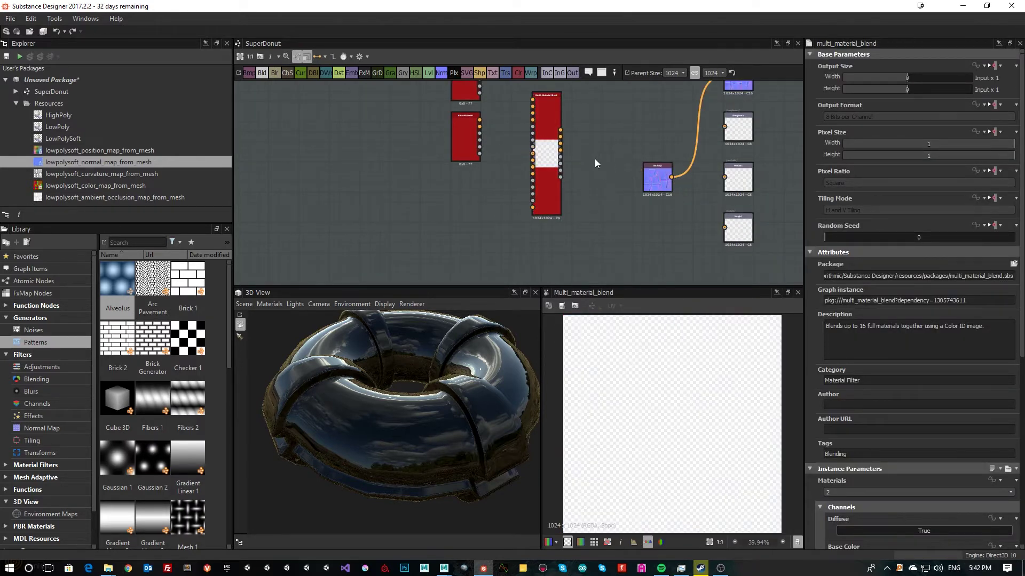
Step: Set the Multi-Material Blend node's Materials count to 3 and reposition the node beside the Base Material nodes
middle_drag(616, 167, 653, 229)
click(585, 170)
scroll(573, 271, up, 3)
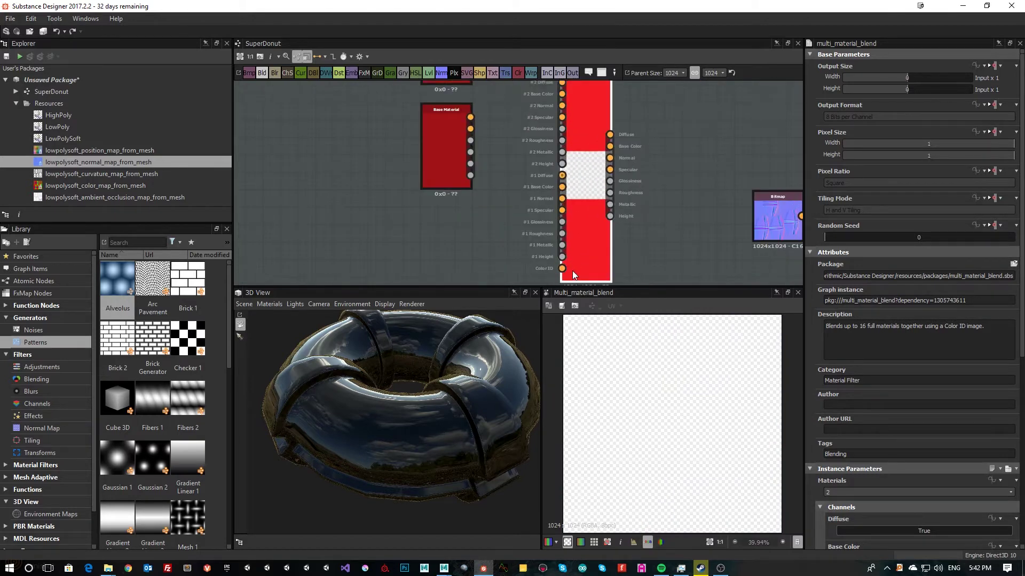
scroll(582, 254, down, 2)
drag(585, 185, 597, 148)
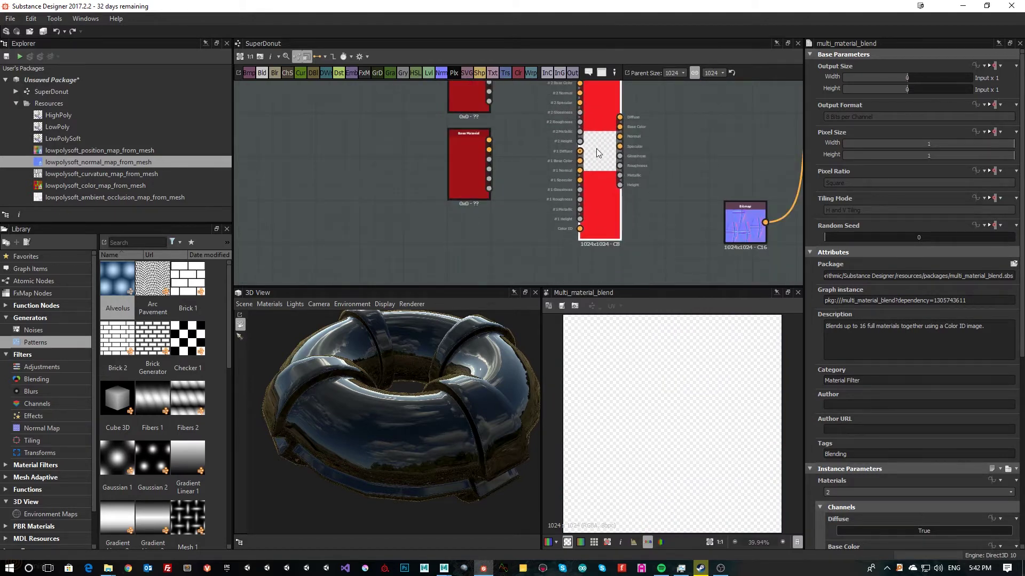
scroll(882, 356, down, 5)
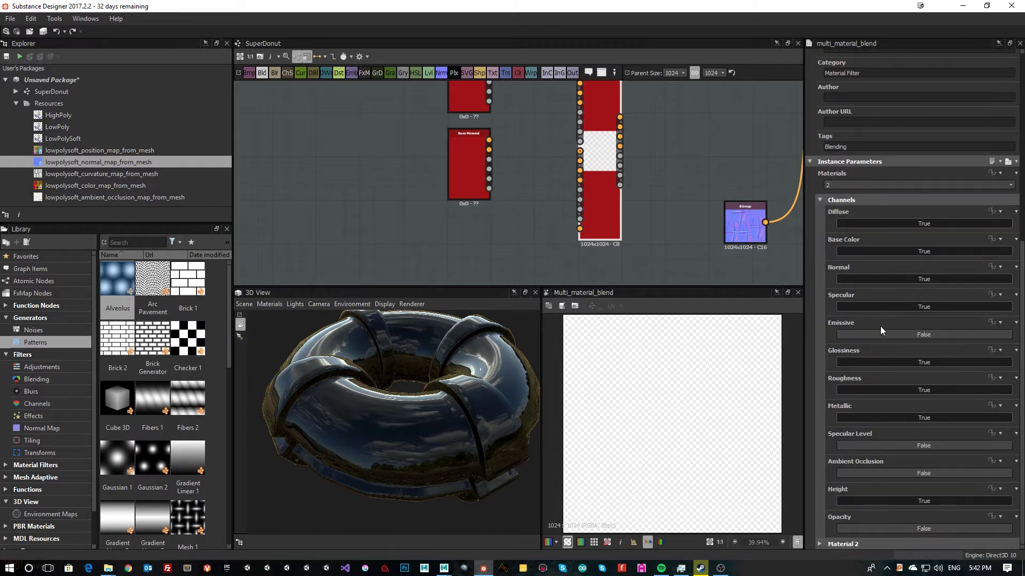
click(833, 247)
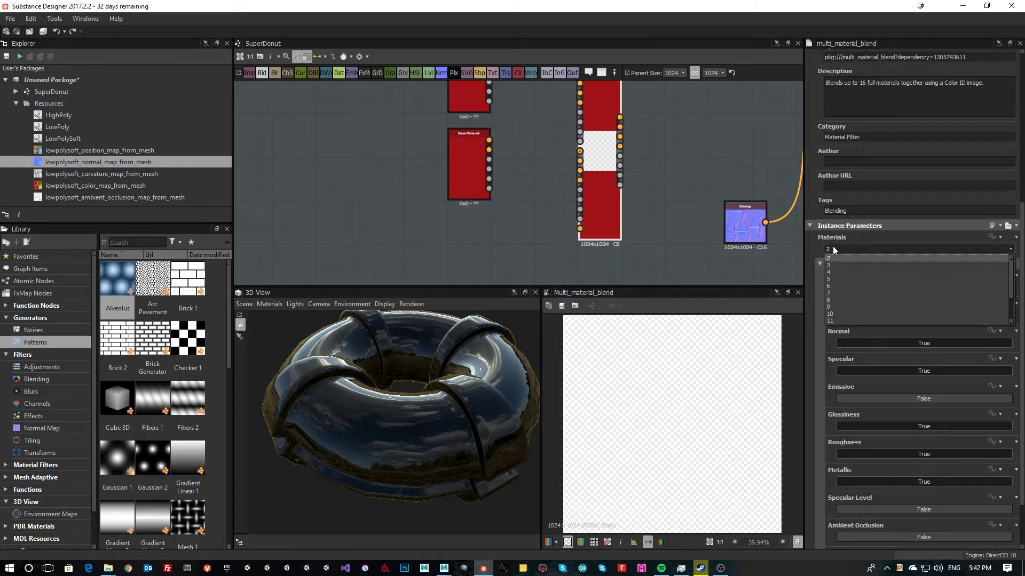
click(836, 265)
scroll(603, 175, down, 2)
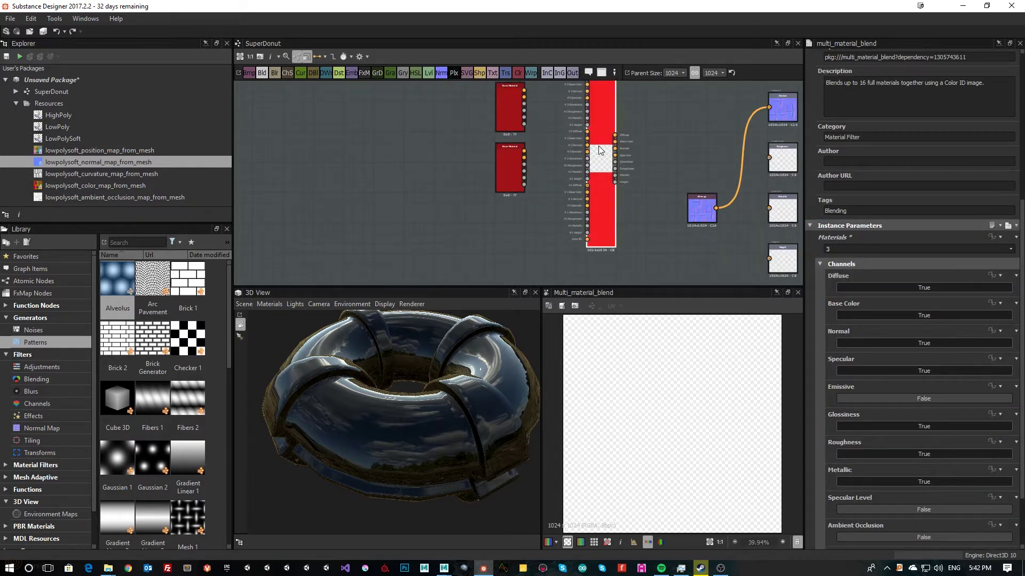
drag(598, 146, 607, 181)
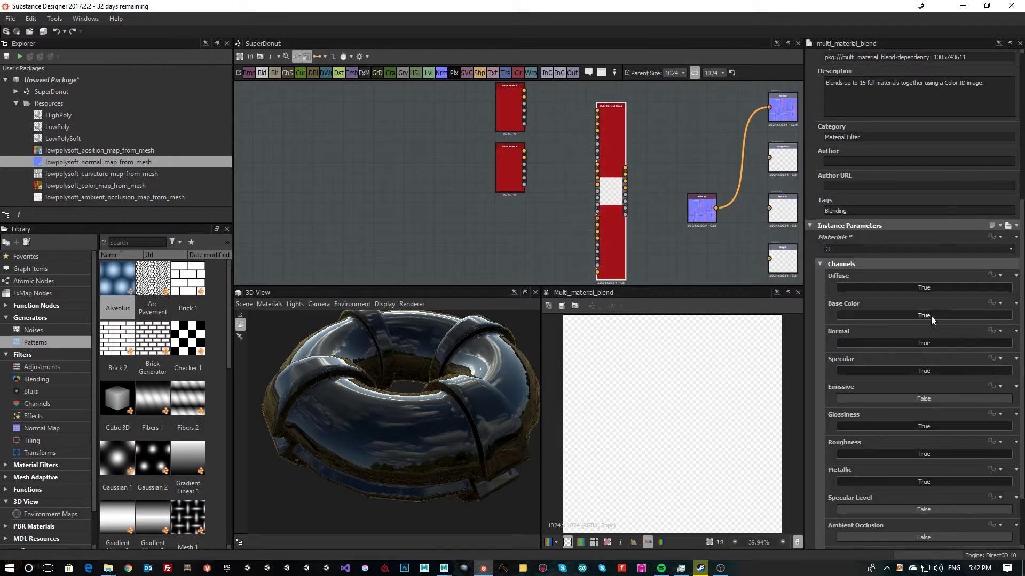
Step: Set the Multi-Material Blend node's Diffuse, Specular, Glossiness and Height channels to False
scroll(613, 140, up, 2)
middle_drag(613, 159, 643, 225)
scroll(622, 191, up, 2)
scroll(543, 151, down, 1)
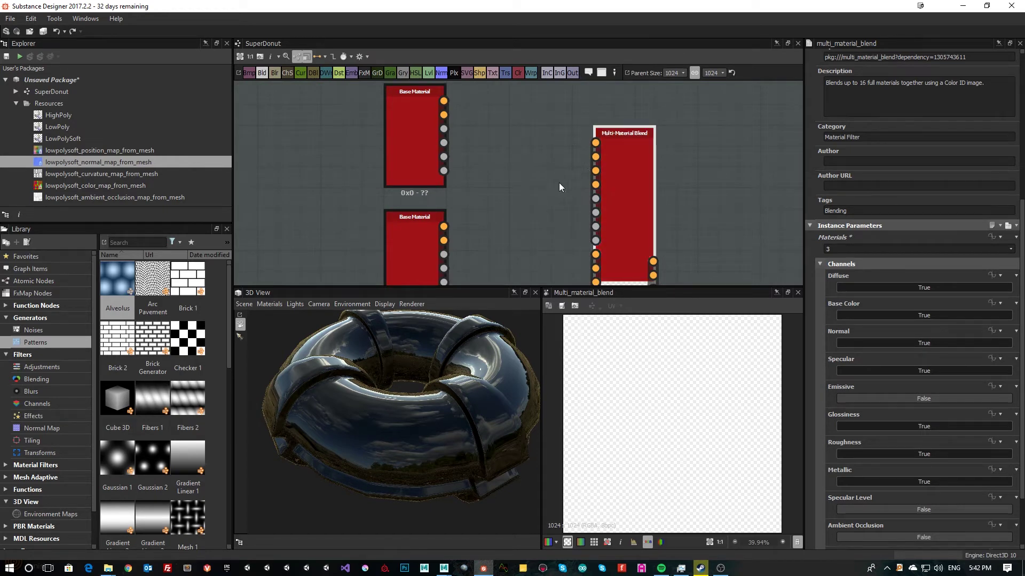
middle_drag(496, 184, 507, 240)
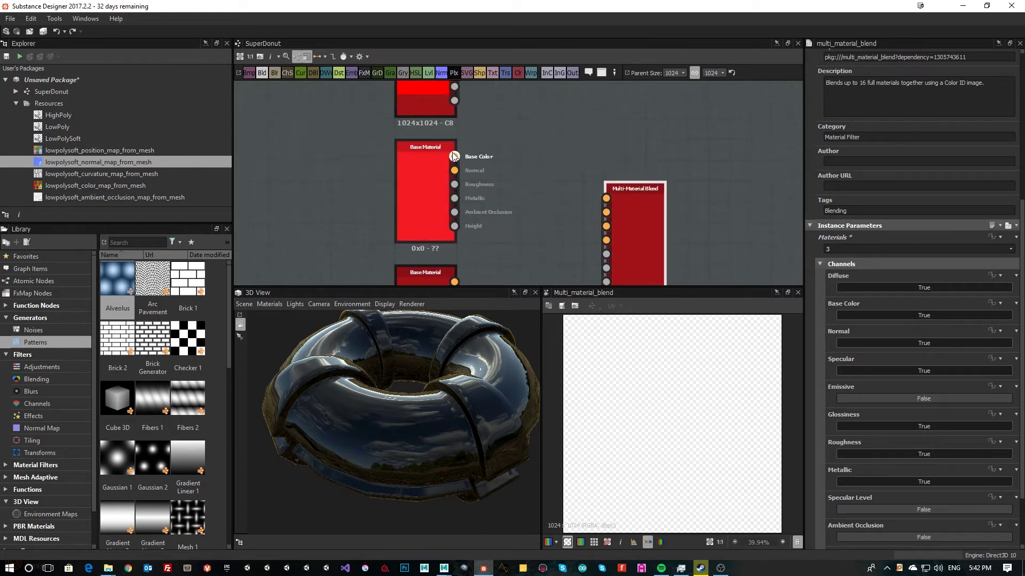
middle_drag(649, 264, 630, 188)
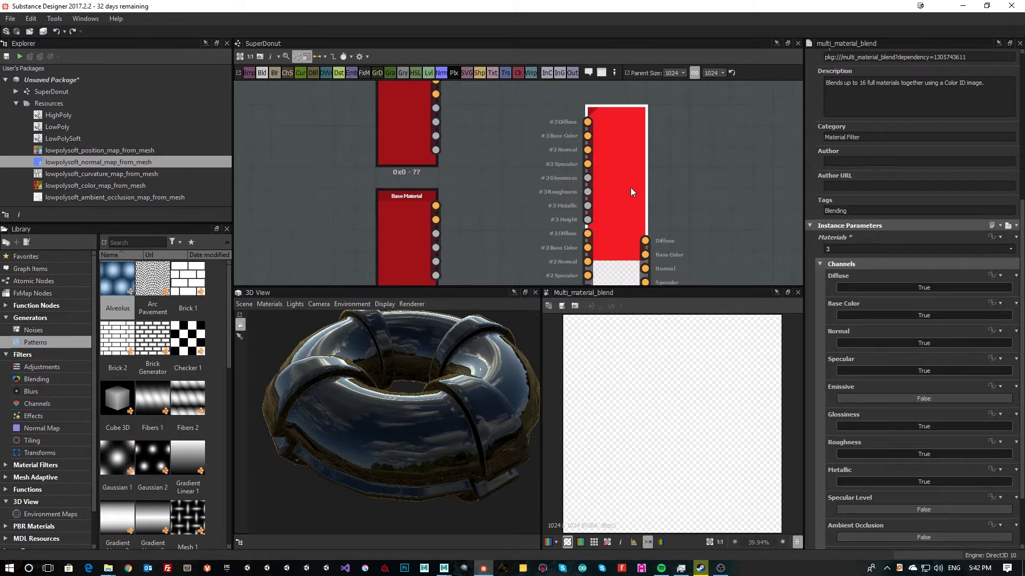
click(864, 287)
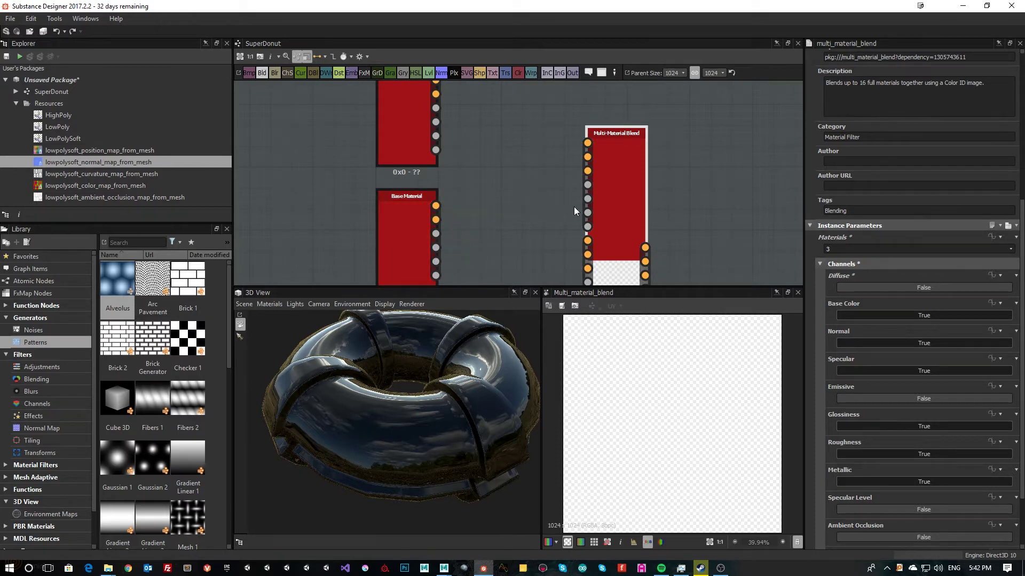
click(910, 372)
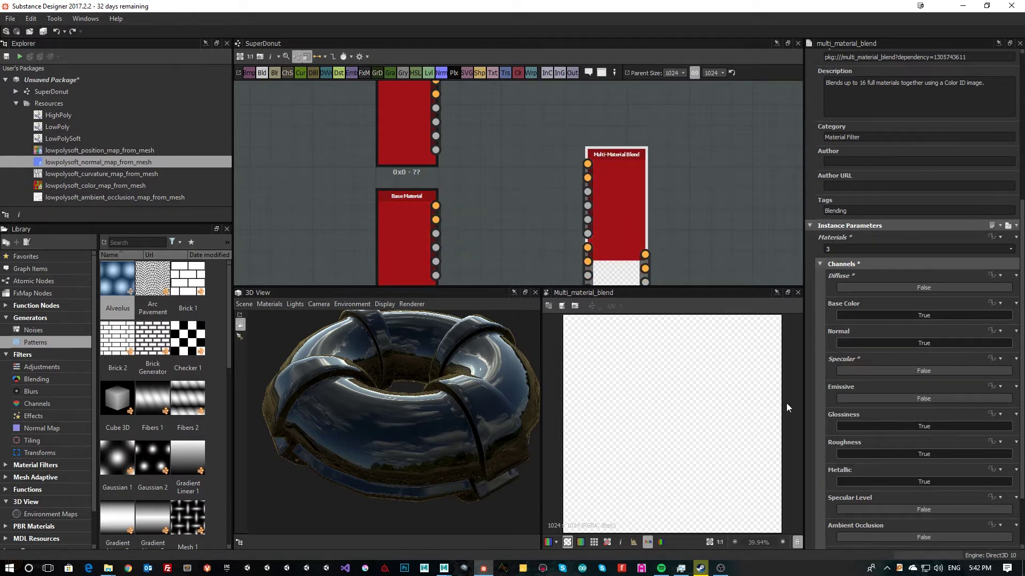
click(887, 425)
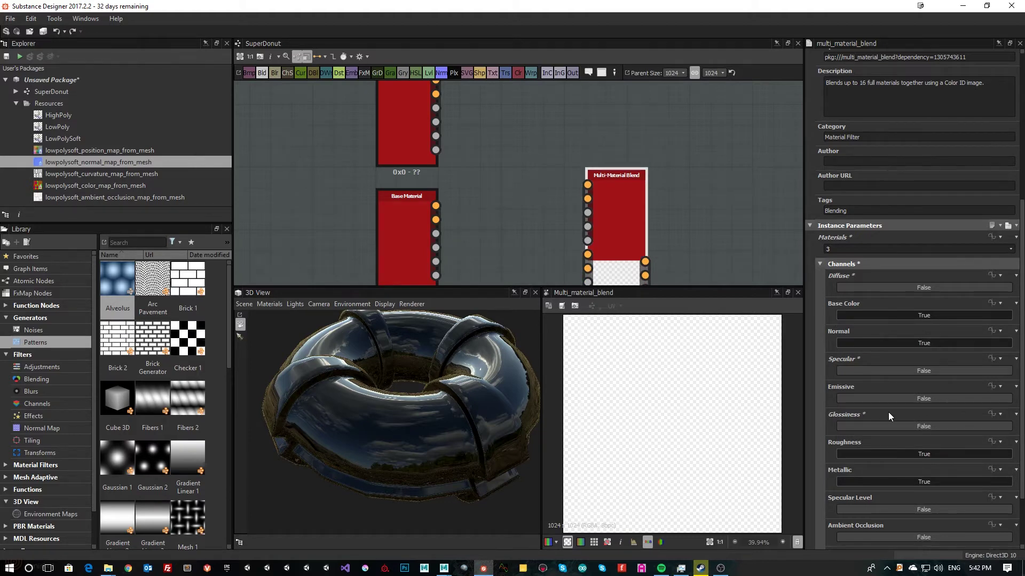
scroll(917, 433, down, 3)
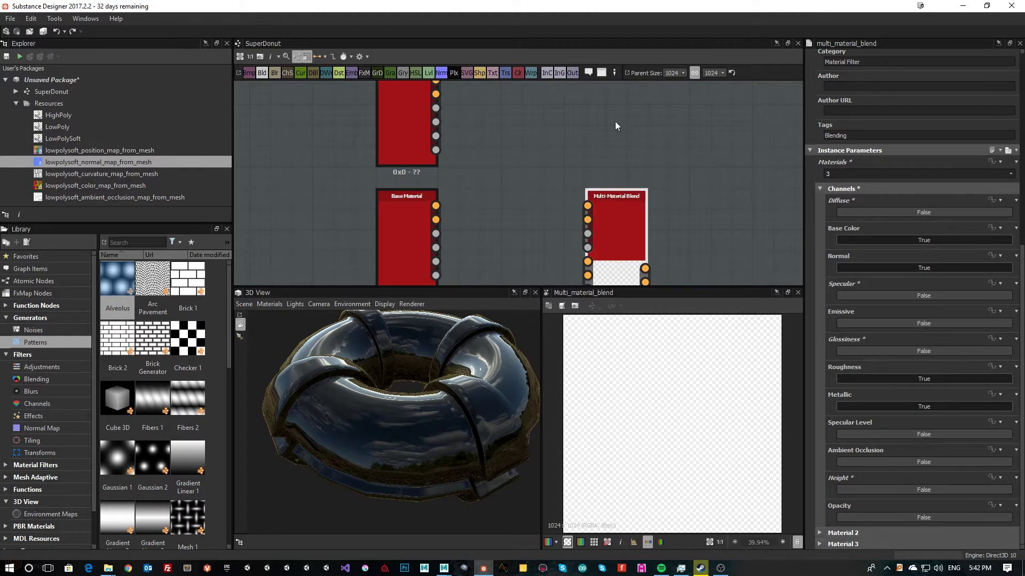
Step: Move the Multi-Material Blend node up so it sits level with the middle Base Material node
middle_drag(689, 249, 699, 274)
drag(639, 236, 639, 90)
middle_drag(527, 179, 534, 240)
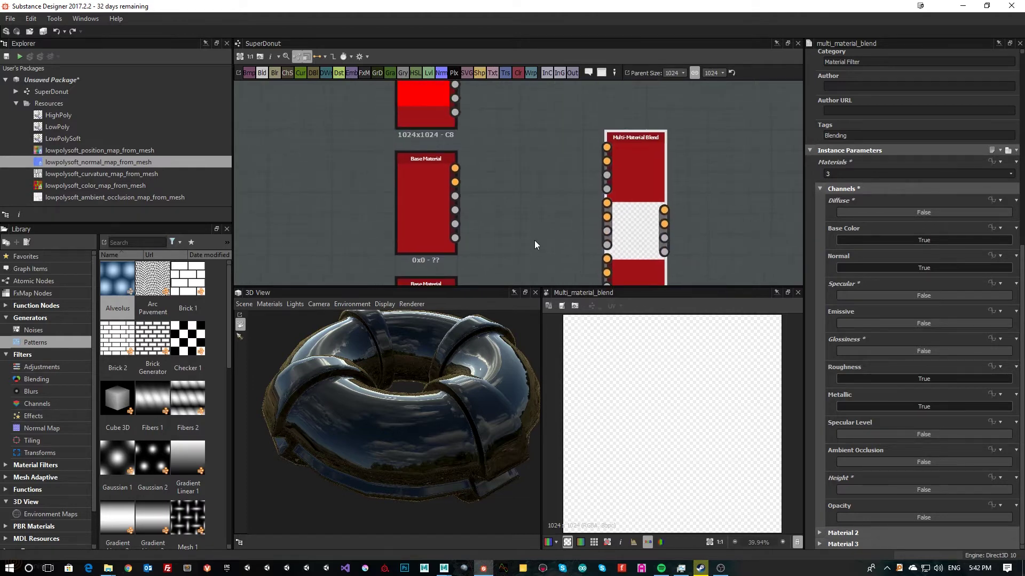
Step: Connect the third Base Material's base color, normal, roughness and metallic outputs together to the Multi-Material Blend's material #1 inputs
scroll(535, 236, down, 2)
middle_drag(513, 184, 518, 219)
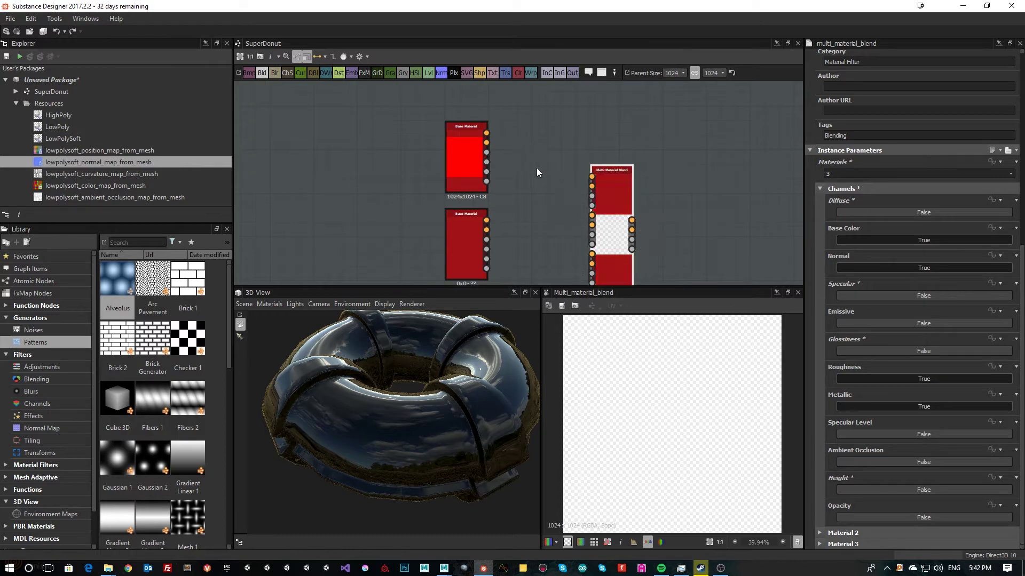
middle_drag(536, 168, 558, 102)
middle_drag(684, 120, 696, 158)
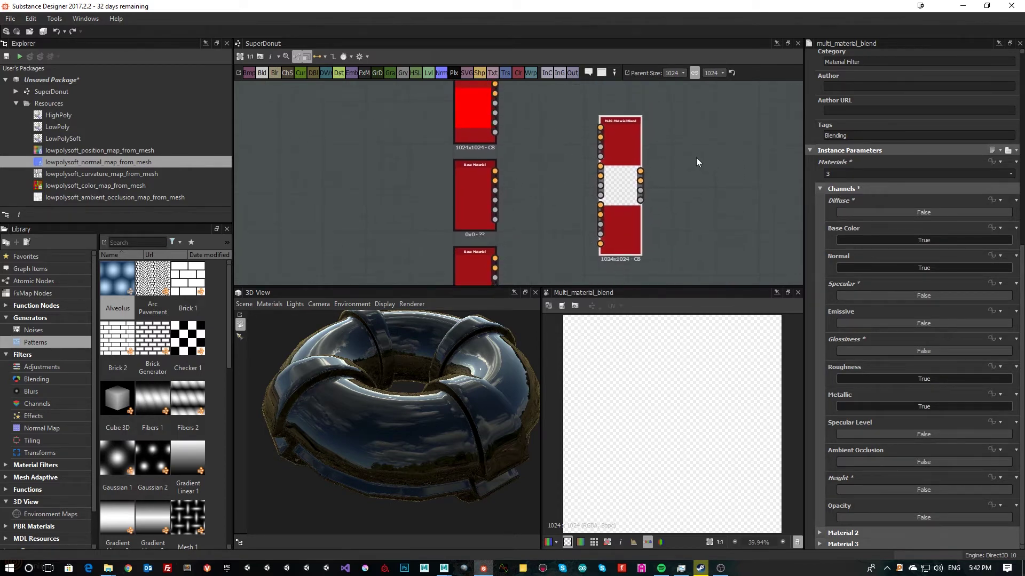
scroll(603, 124, up, 3)
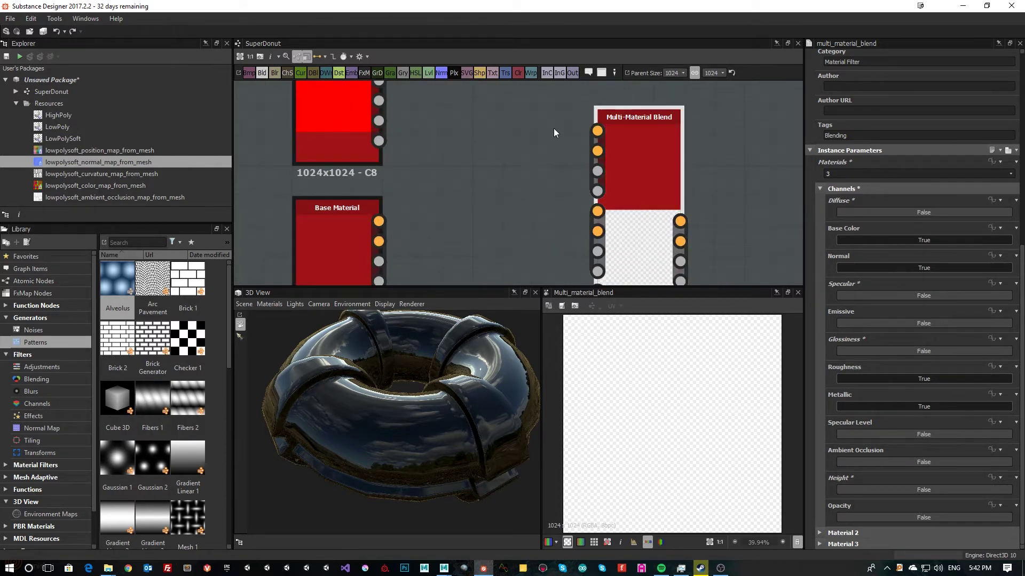
middle_drag(589, 232, 589, 160)
scroll(714, 178, down, 2)
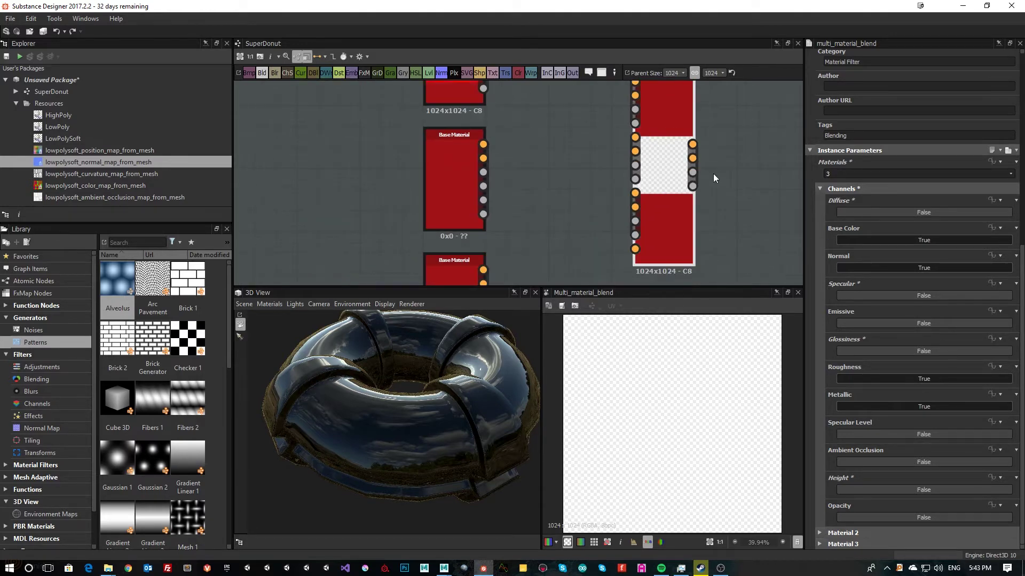
scroll(713, 174, down, 2)
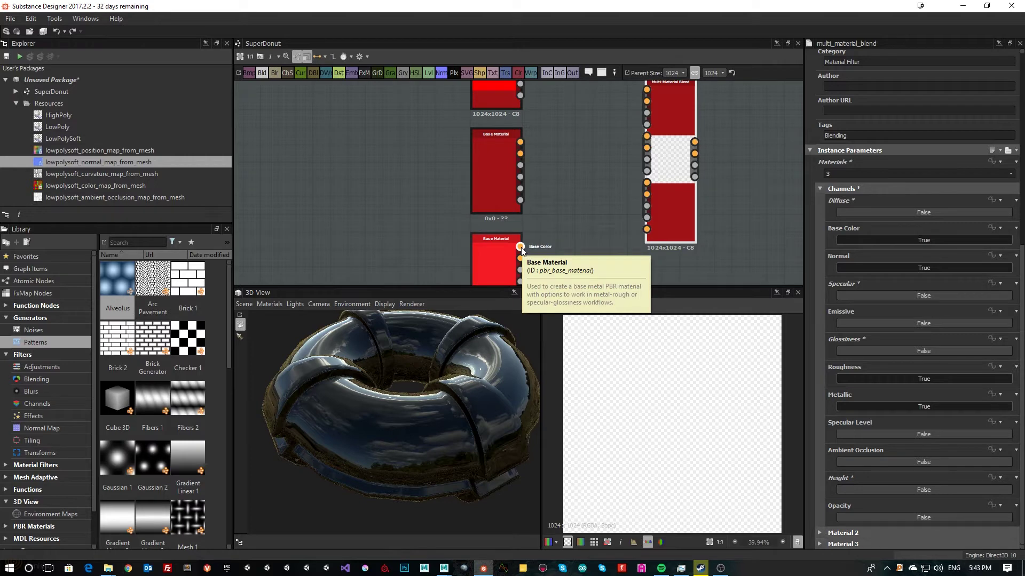
shift+drag(521, 248, 646, 183)
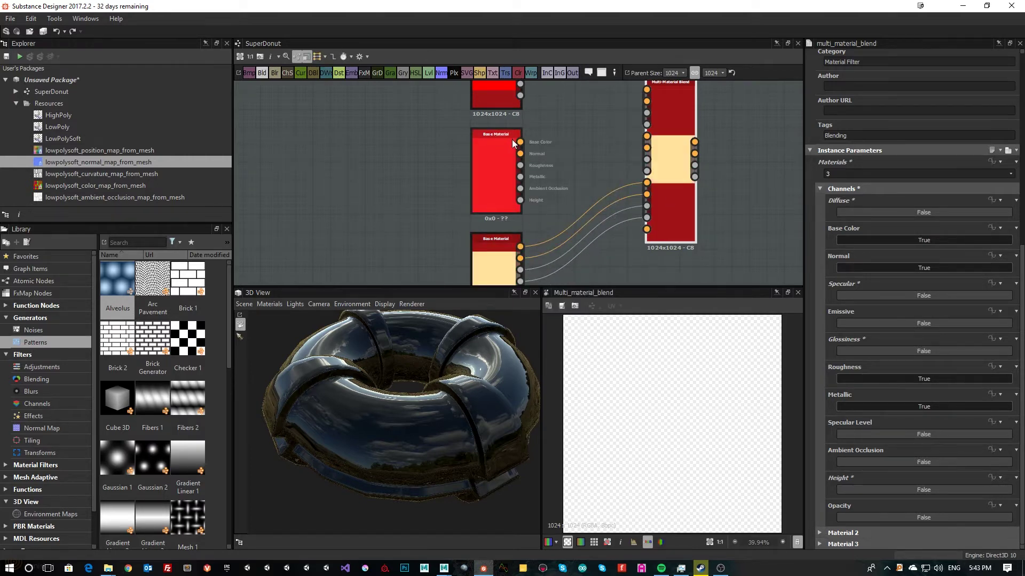
Step: Connect the middle Base Material's outputs to the Multi-Material Blend's material #2 inputs and the first Base Material's outputs to its material #3 inputs
shift+drag(520, 142, 646, 136)
middle_drag(581, 110, 573, 209)
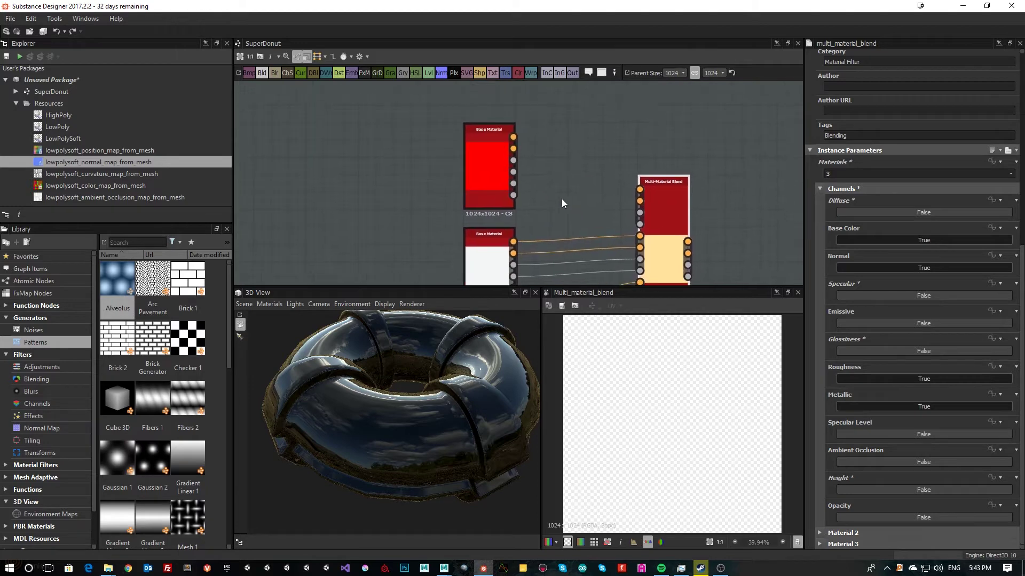
shift+drag(514, 138, 642, 191)
Step: Add the lowpolysoft_color_map_from_mesh resource to the graph as a Bitmap node below and beside the third Base Material node
middle_drag(688, 200, 670, 85)
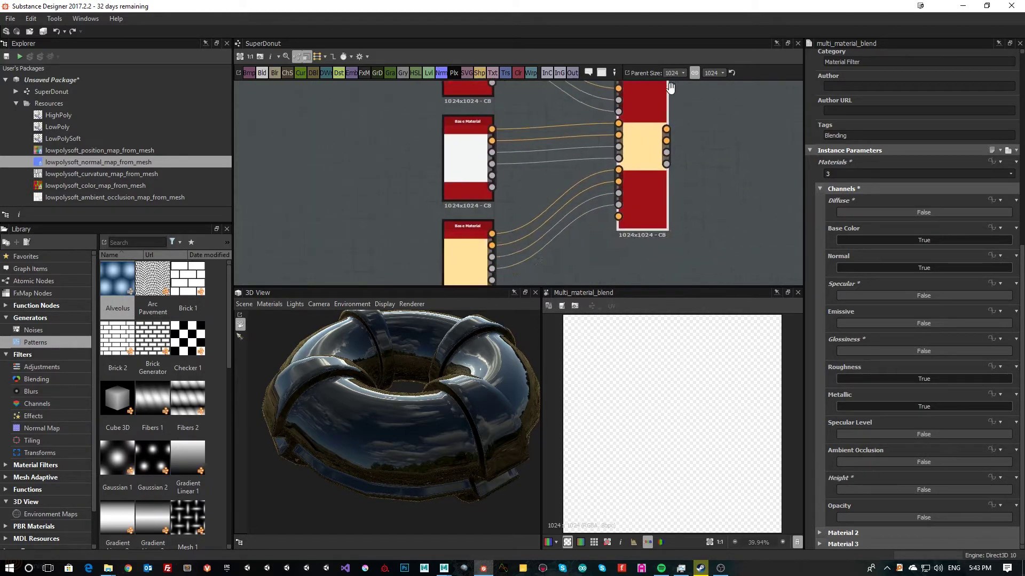
scroll(709, 244, down, 2)
middle_drag(709, 242, 695, 206)
scroll(626, 190, up, 4)
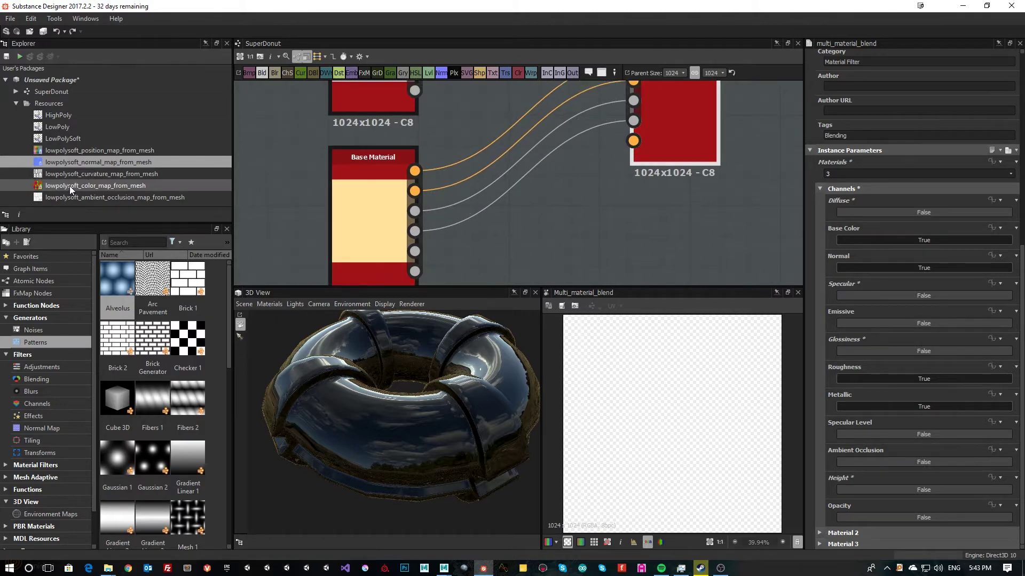
drag(69, 186, 537, 255)
scroll(585, 247, up, 3)
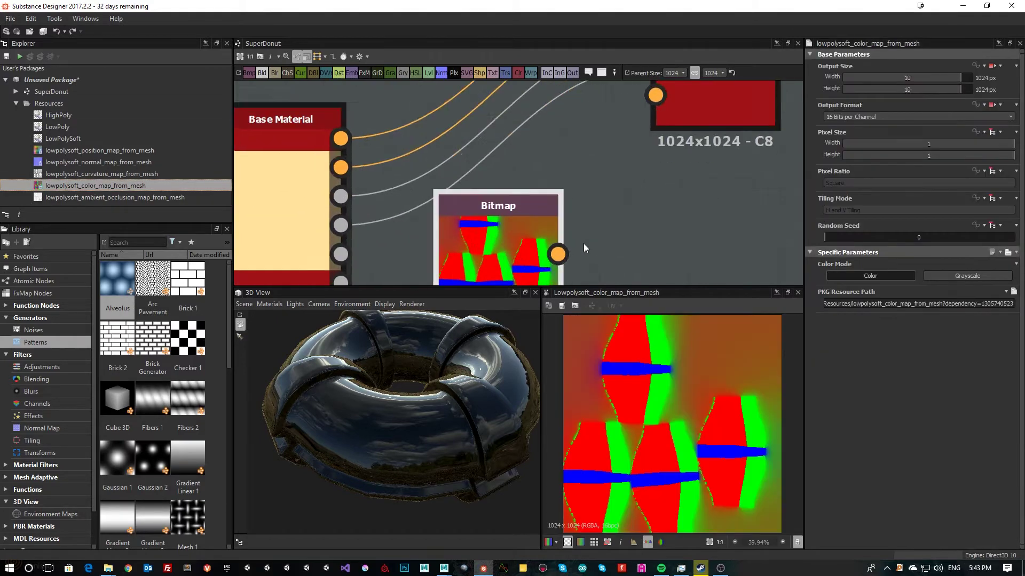
middle_drag(606, 211, 615, 126)
scroll(613, 131, down, 1)
drag(511, 183, 509, 239)
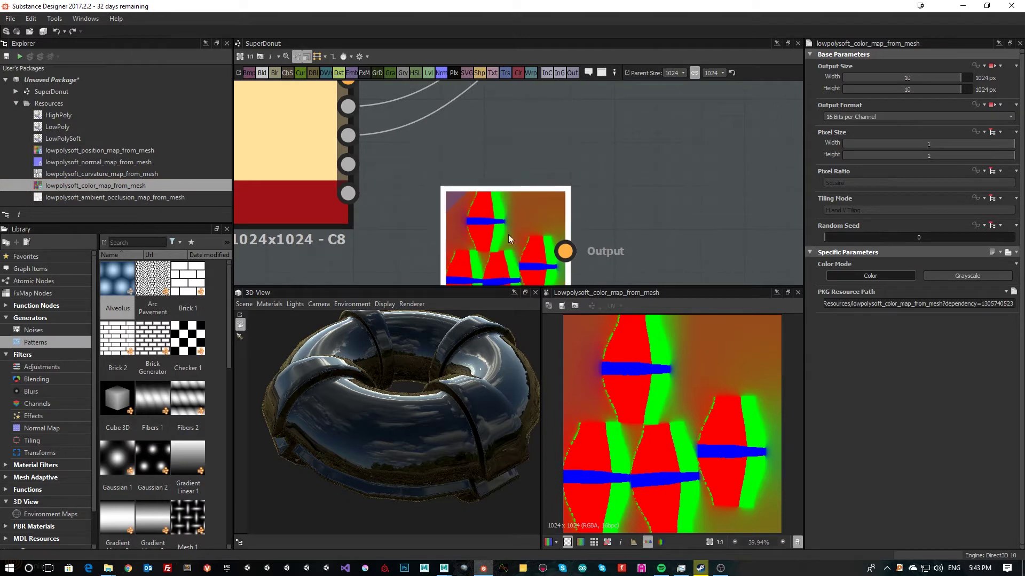
scroll(558, 241, down, 2)
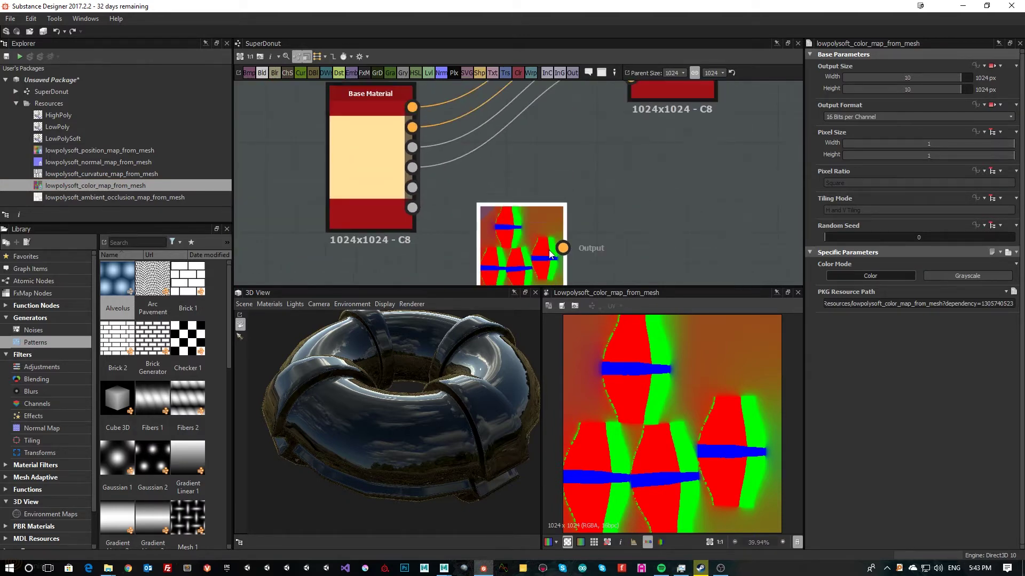
Step: Connect the color map Bitmap's output to the Multi-Material Blend's color ID input
drag(563, 247, 631, 84)
middle_drag(649, 178, 631, 259)
scroll(653, 206, down, 3)
Step: Expand the Material 2 and Material 3 parameters of the Multi-Material Blend node
click(603, 204)
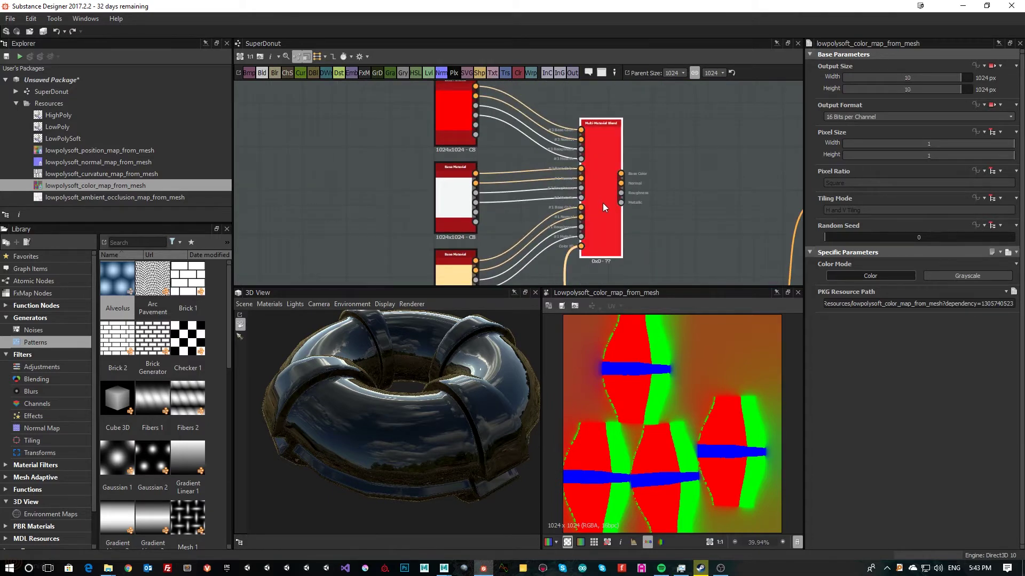
scroll(689, 209, down, 1)
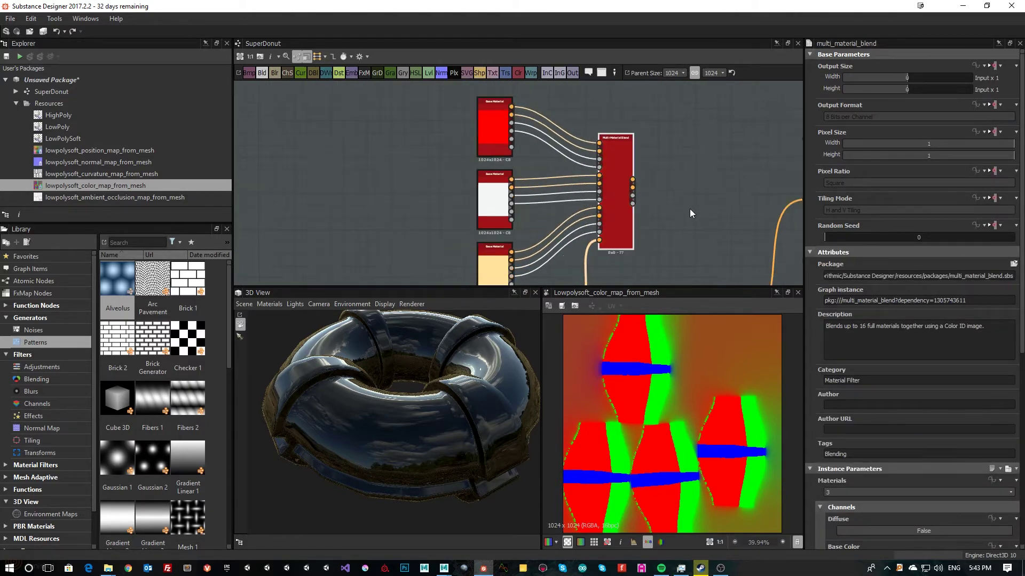
scroll(935, 353, down, 5)
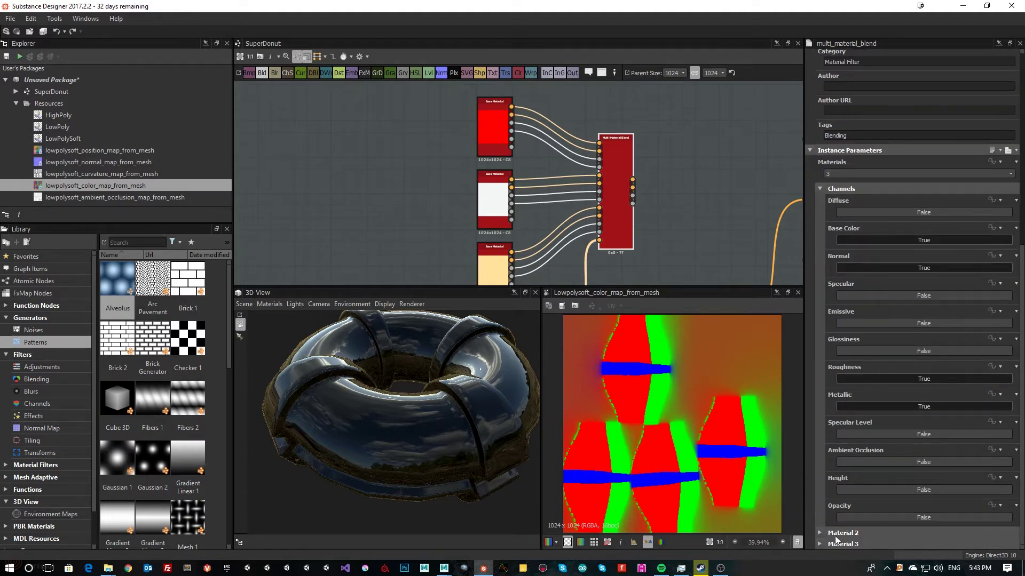
click(822, 533)
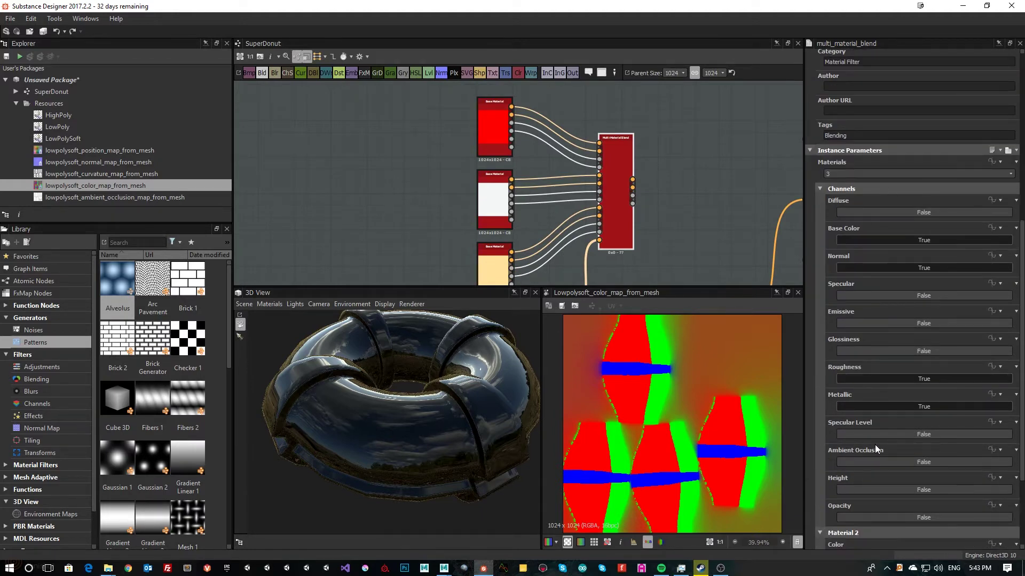
scroll(875, 444, down, 2)
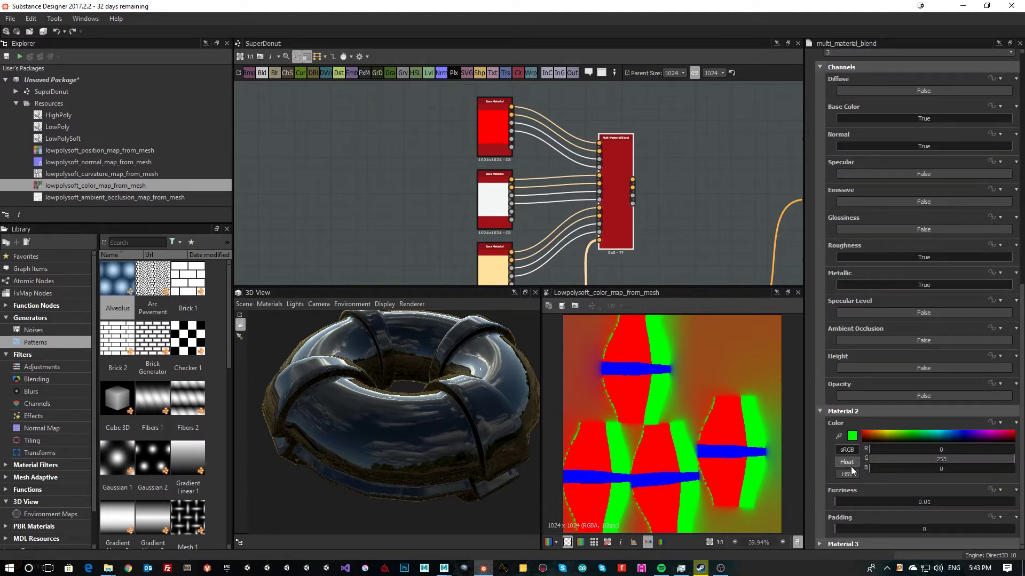
click(819, 544)
scroll(911, 354, down, 2)
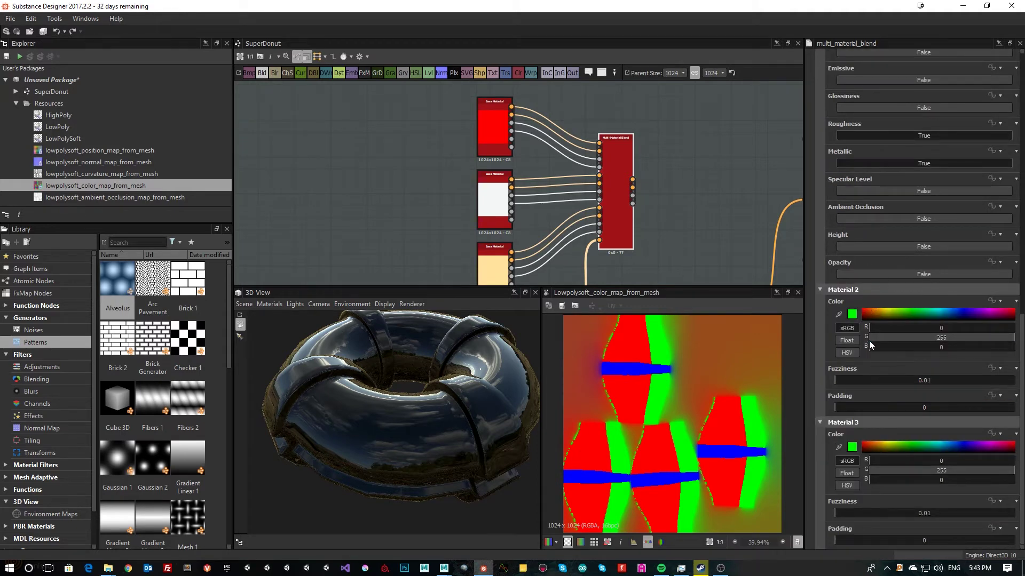
Step: Examine the donut from the side and the Base Material connections to match each material with its color map region
scroll(902, 246, up, 2)
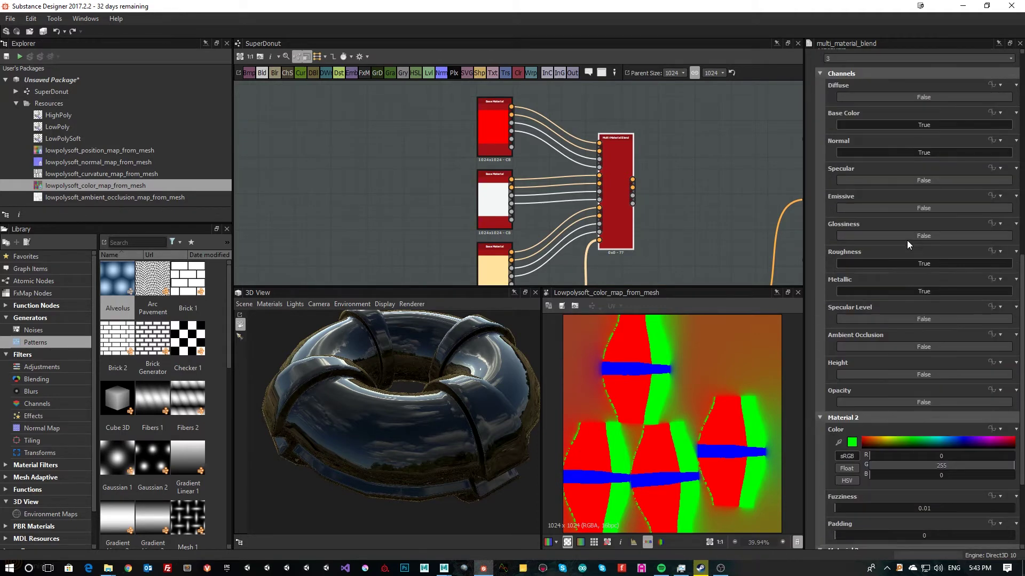
scroll(908, 240, up, 3)
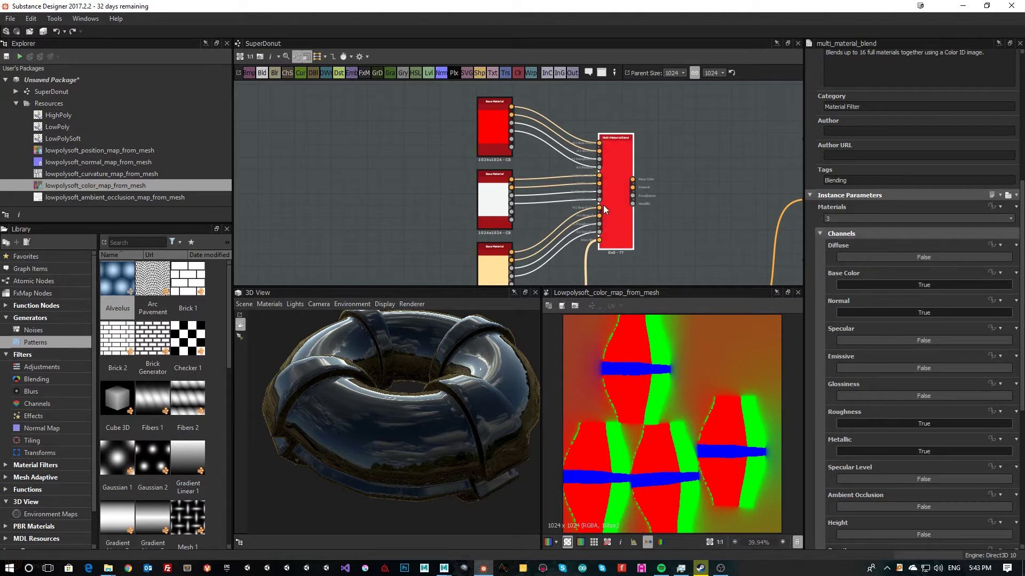
middle_drag(692, 239, 780, 168)
scroll(597, 202, up, 4)
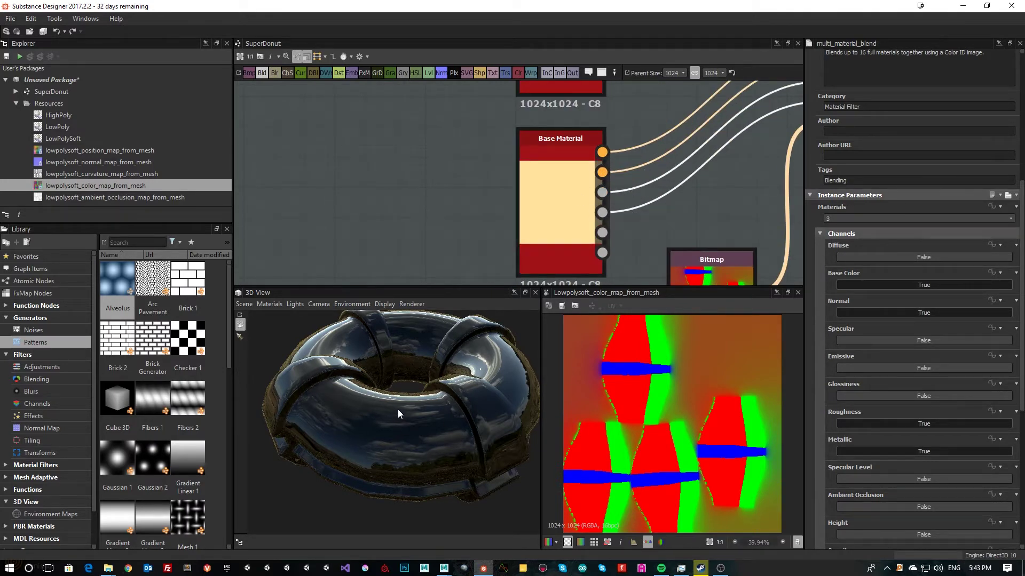
mouse_move(398, 409)
mouse_down()
mouse_move(401, 431)
mouse_move(373, 417)
mouse_move(386, 411)
mouse_up()
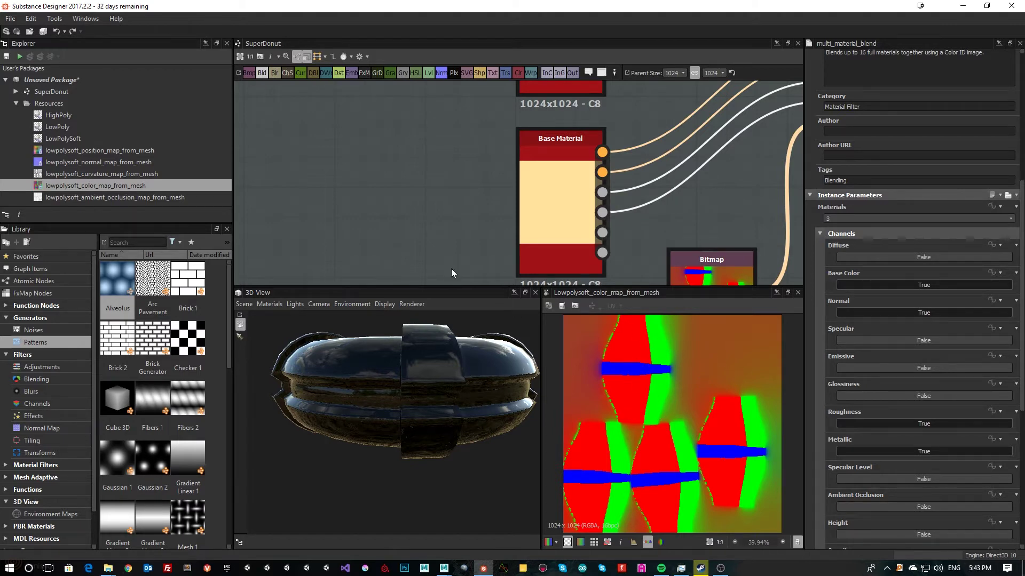
scroll(574, 152, down, 1)
middle_drag(631, 185, 476, 259)
scroll(579, 198, down, 3)
middle_drag(514, 191, 520, 250)
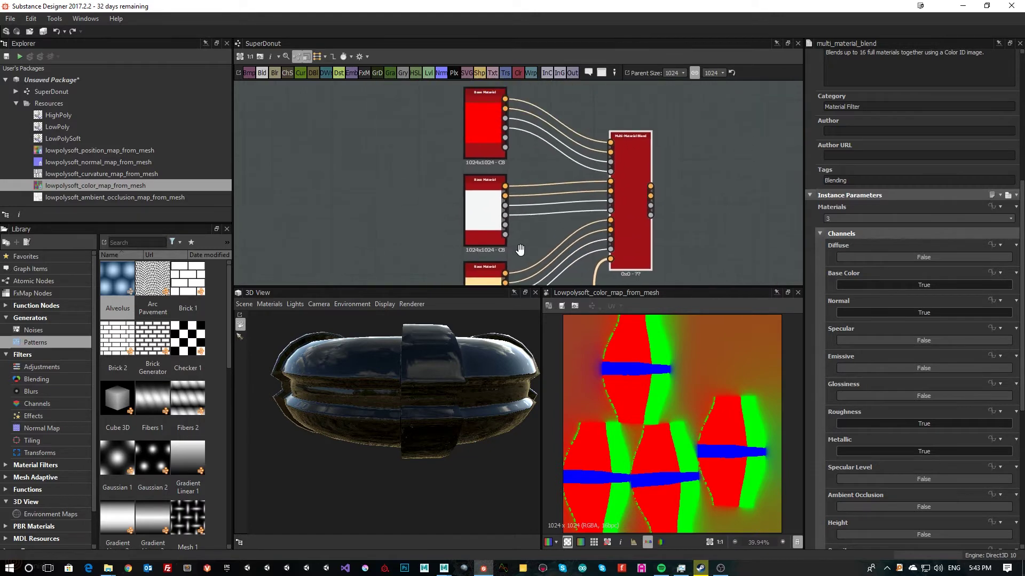
scroll(485, 178, up, 3)
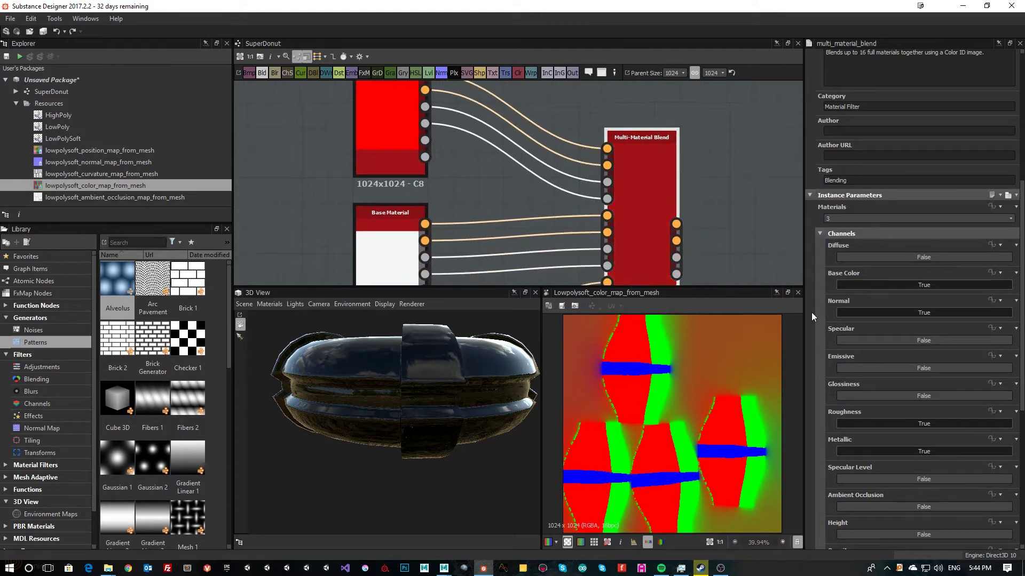
Step: Set Material 3's Color to red by sampling a red area of the color map
scroll(907, 433, down, 5)
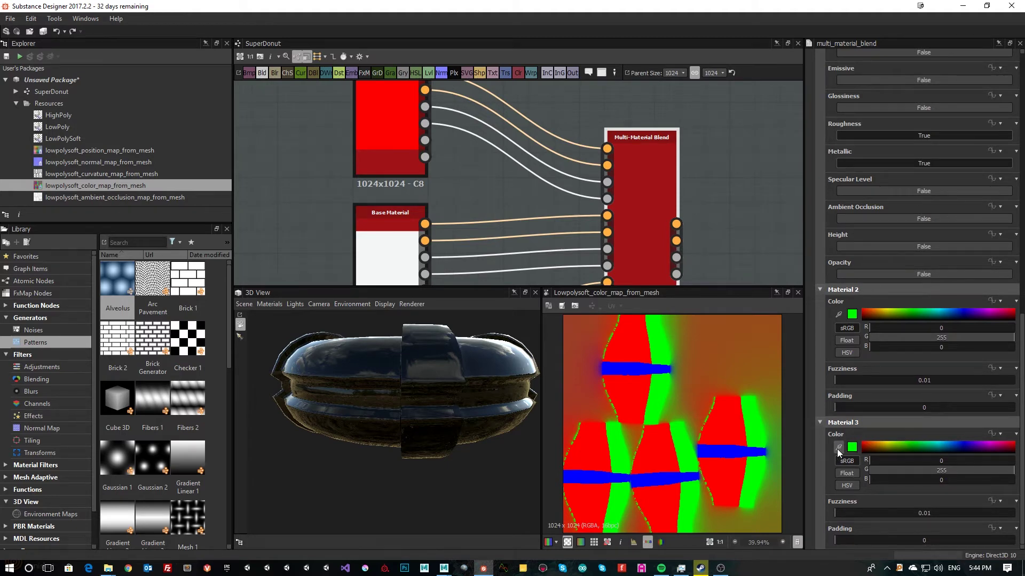
click(838, 448)
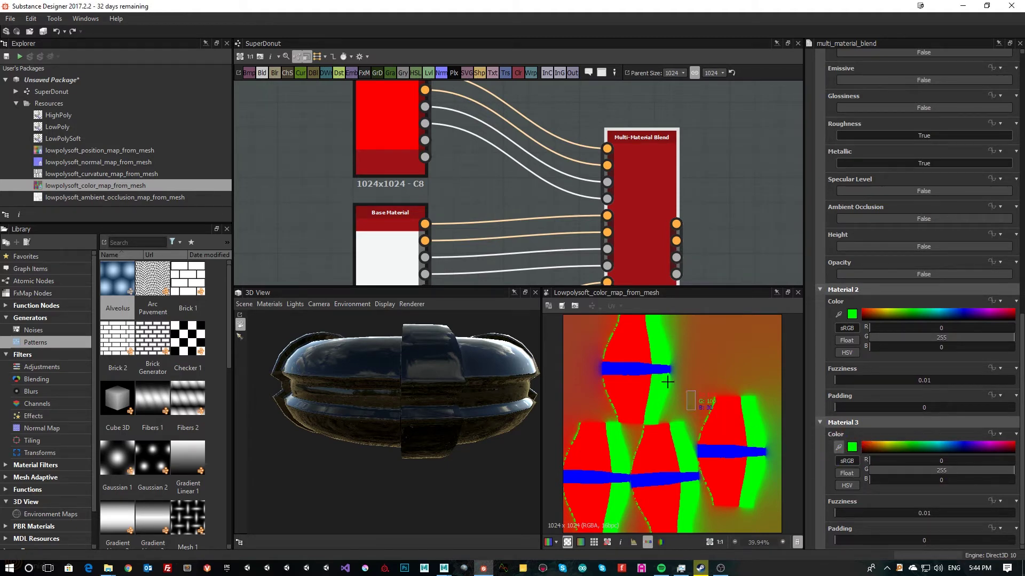
click(627, 393)
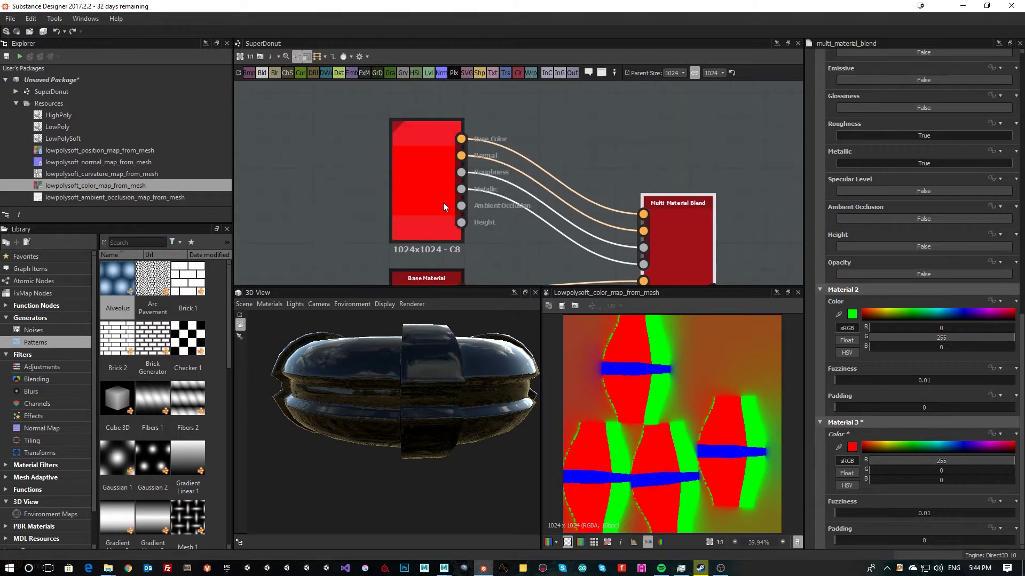
Step: Set Material 2's Color to blue by sampling a blue strip of the color map
click(437, 213)
middle_drag(450, 235, 457, 141)
click(434, 219)
middle_drag(532, 164, 478, 97)
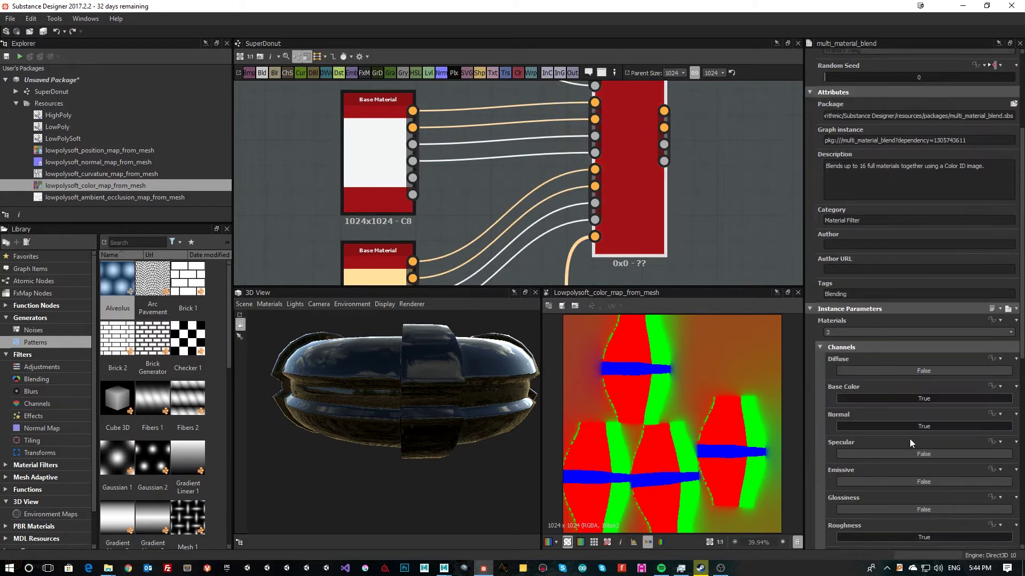
scroll(909, 437, down, 6)
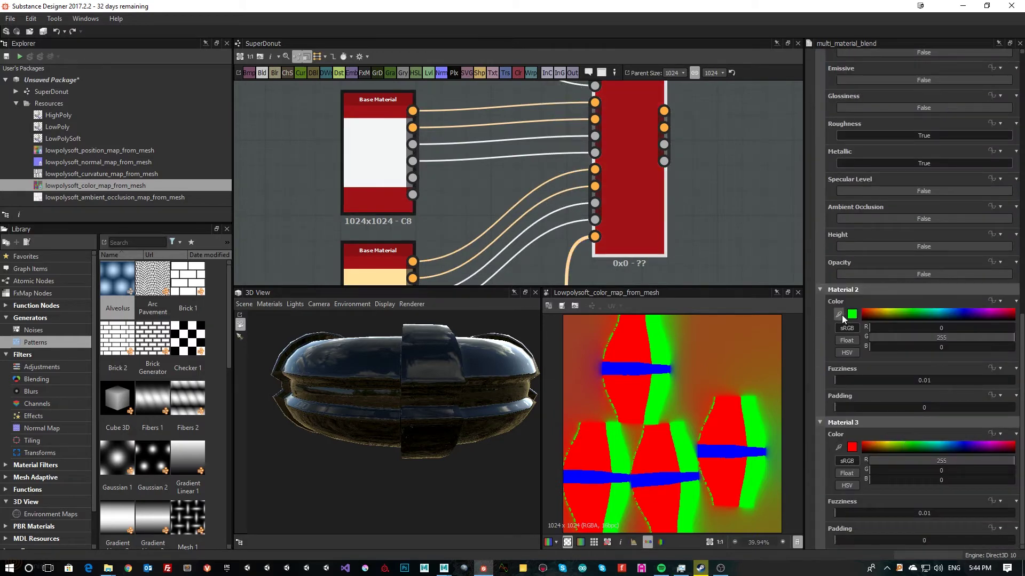
click(838, 314)
click(674, 366)
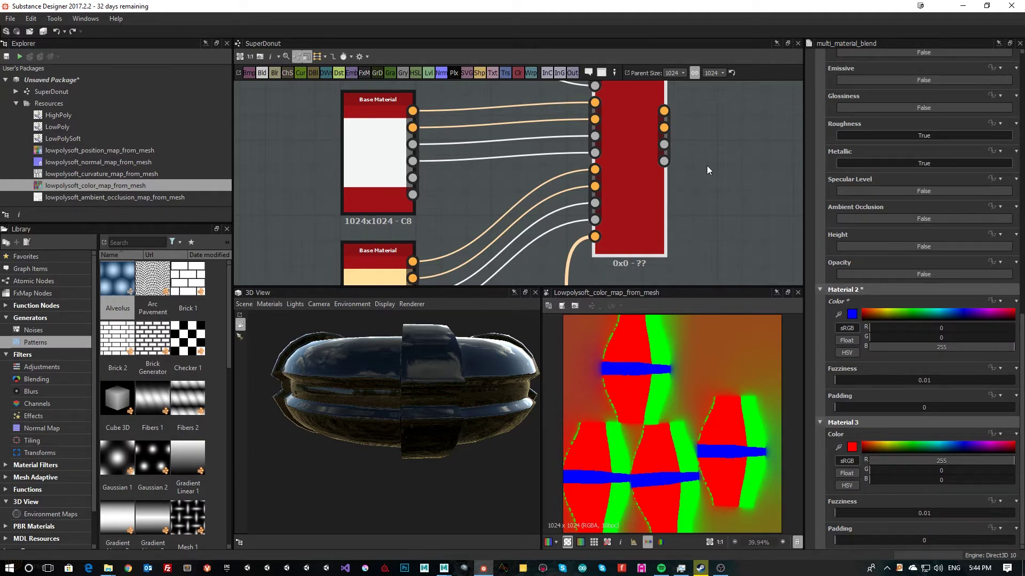
Step: Connect the Multi-Material Blend's base color, normal, roughness and metallic outputs together to the matching graph output nodes
middle_drag(704, 165, 697, 217)
scroll(641, 190, down, 5)
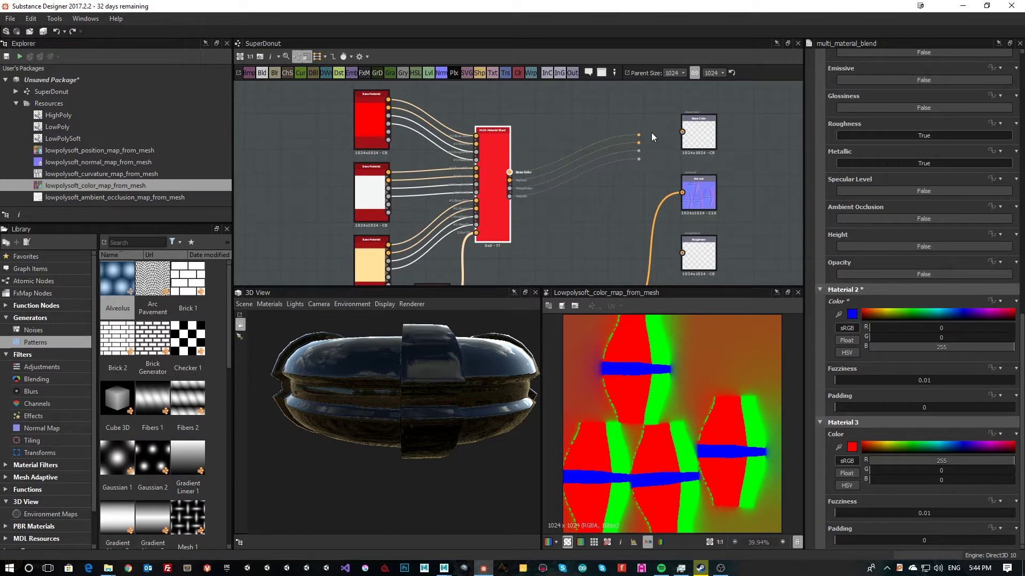
drag(651, 138, 688, 133)
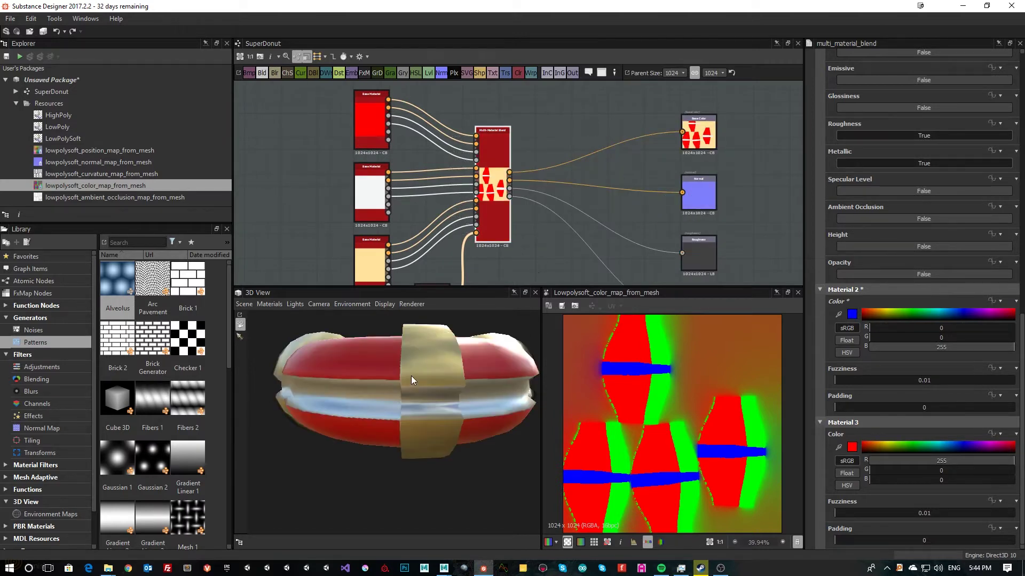
Step: Inspect the blended materials on the donut from several angles in the 3D view
drag(370, 396, 425, 435)
scroll(447, 411, up, 5)
scroll(476, 395, down, 4)
drag(476, 395, 447, 396)
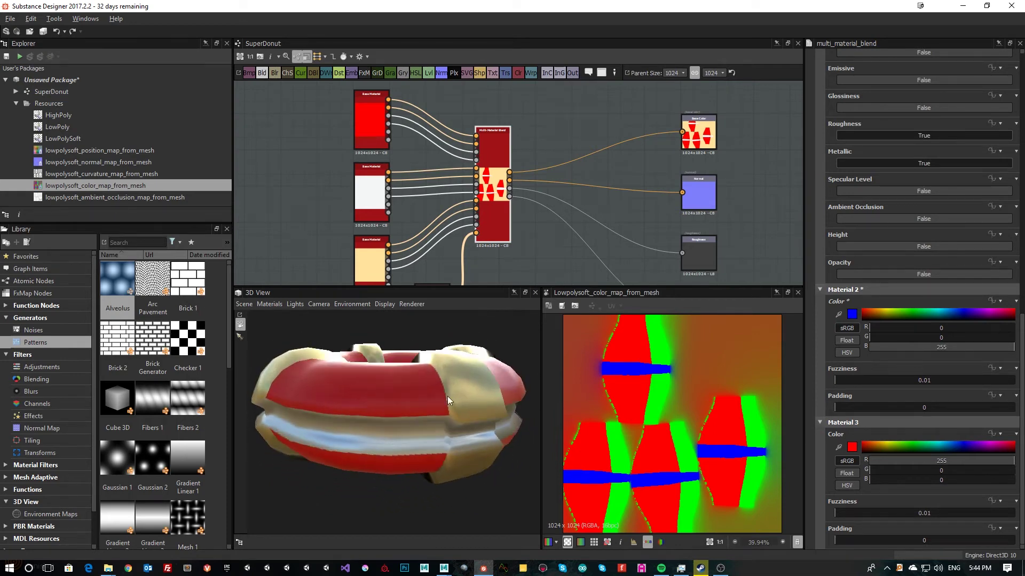
scroll(653, 207, up, 3)
Step: Reposition the normal map Bitmap node in the space between the color map Bitmap and the output nodes
middle_drag(652, 207, 691, 160)
scroll(689, 163, down, 3)
drag(633, 266, 610, 267)
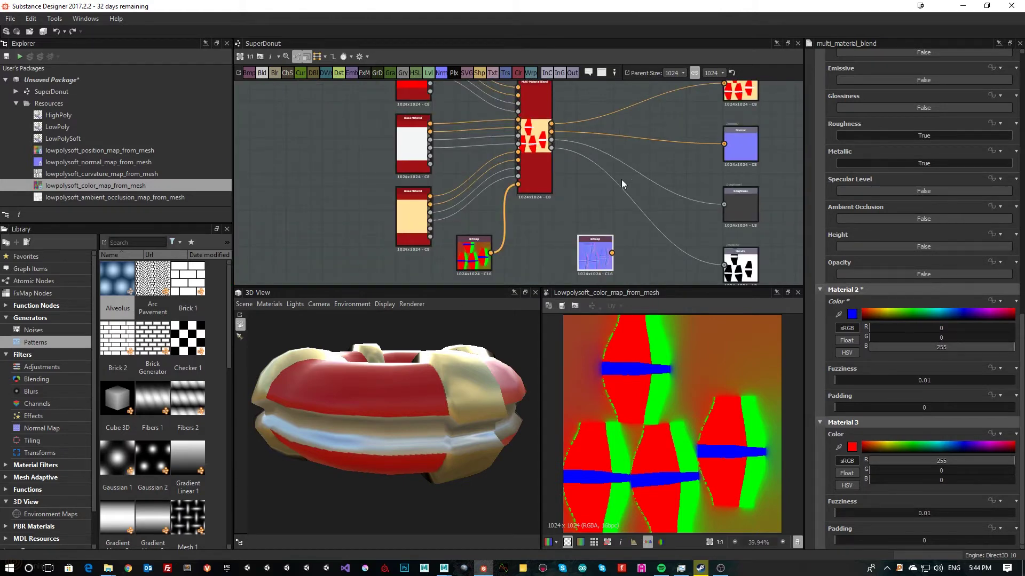
Step: Set Material 3's Fuzziness to 0.2 and Padding to 0.13 while viewing the red material's jagged edge up close
middle_drag(622, 180, 652, 217)
scroll(479, 382, up, 4)
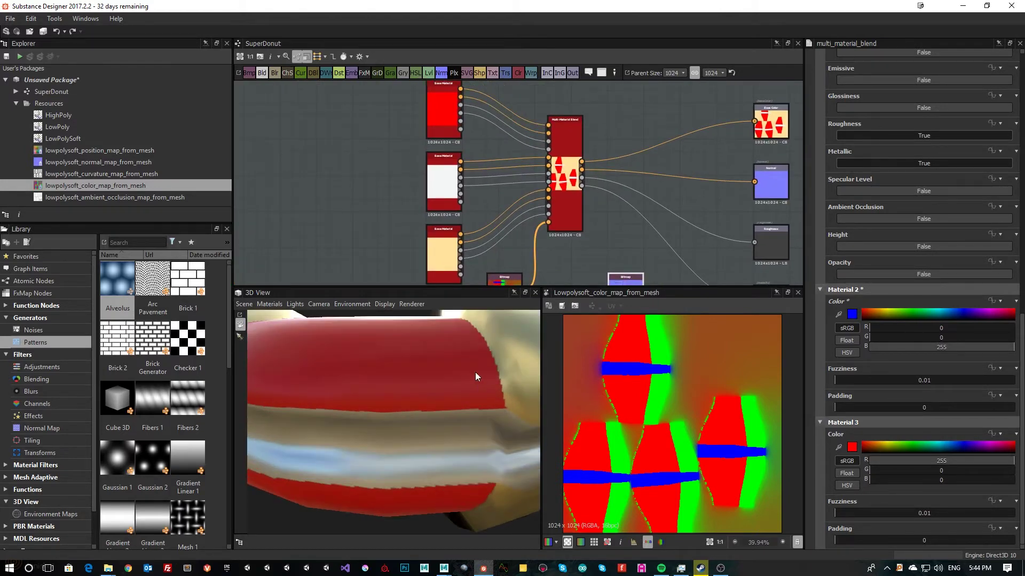
middle_drag(475, 373, 428, 408)
mouse_move(428, 408)
mouse_down()
mouse_move(444, 406)
mouse_move(449, 388)
mouse_move(421, 409)
mouse_up()
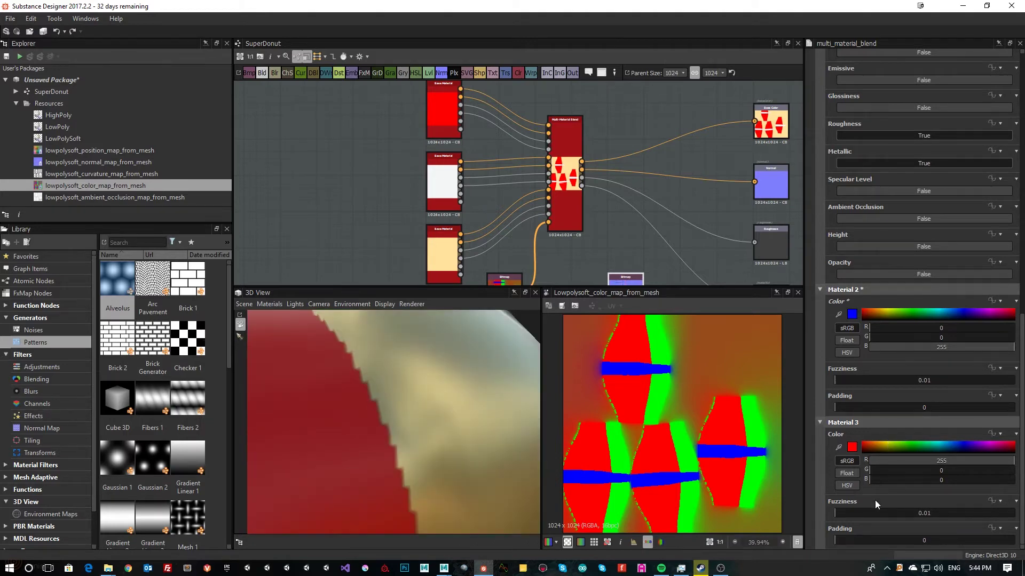
drag(837, 511, 859, 548)
Step: Check the material seams on the donut, and return Material 3's Fuzziness to 0.01
scroll(446, 363, down, 4)
drag(447, 363, 457, 404)
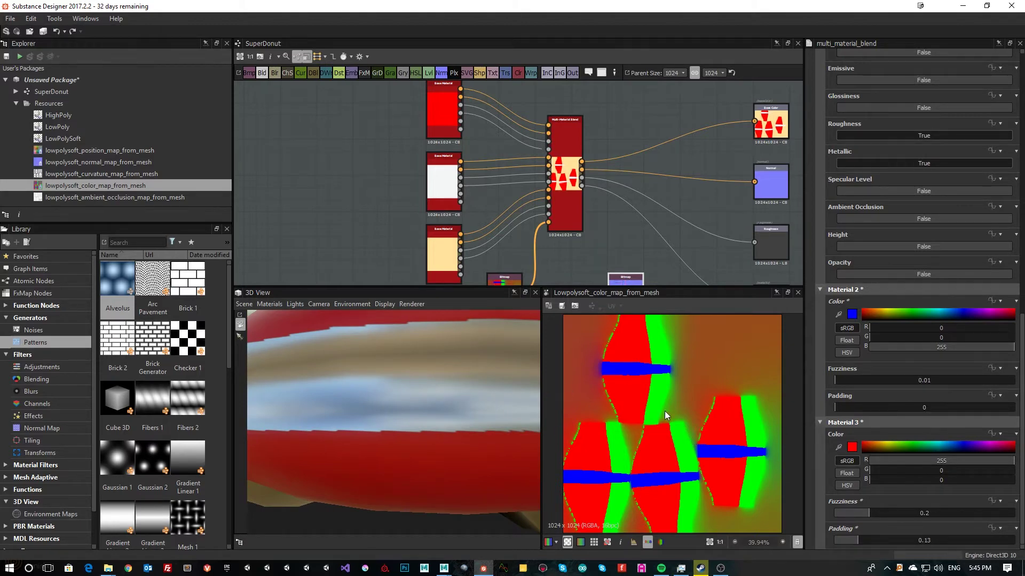
drag(847, 512, 824, 517)
Step: Inspect the red material's border on the strap and set Material 3's Fuzziness to 0.58
drag(357, 349, 442, 341)
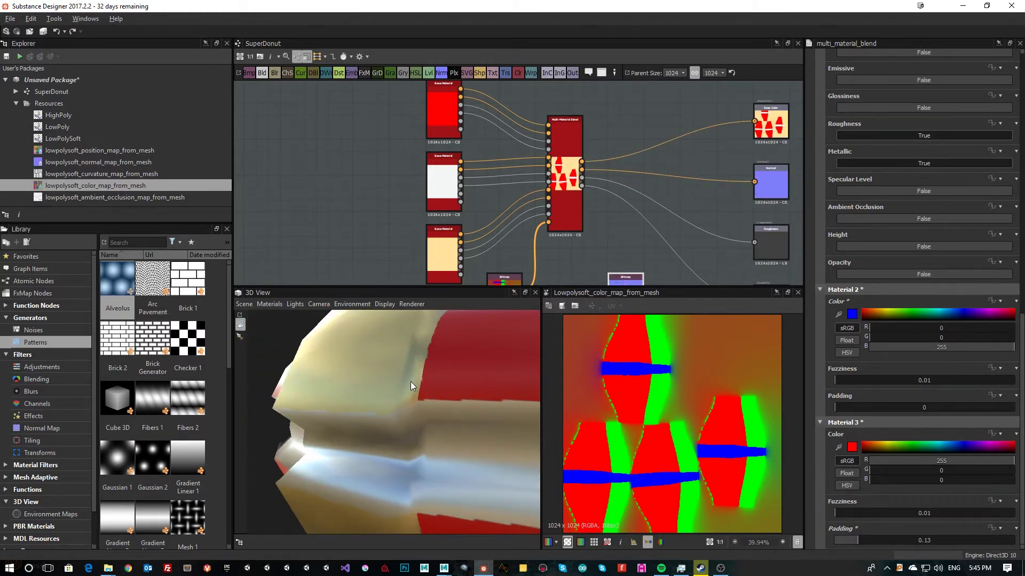
drag(411, 382, 692, 311)
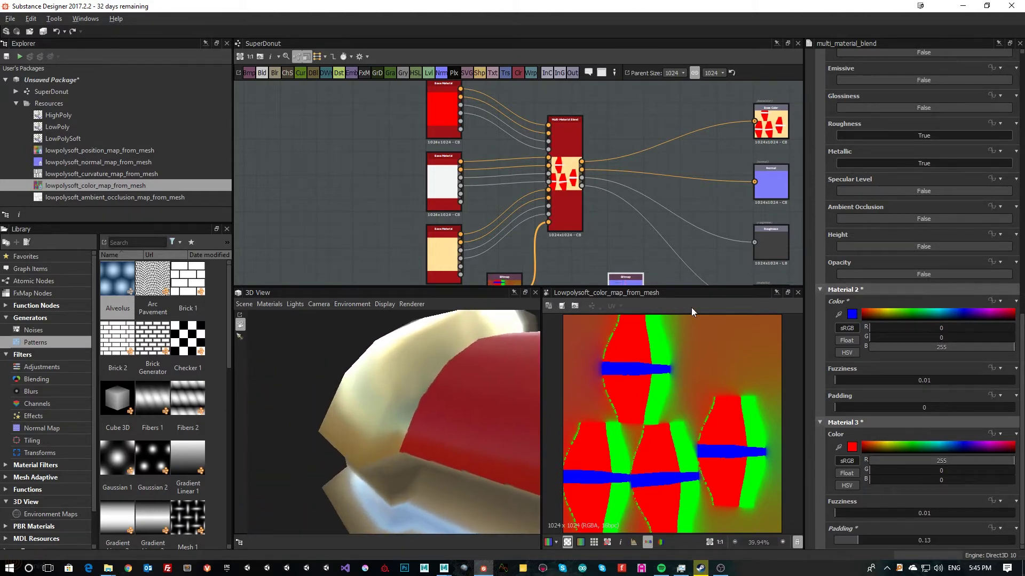
right_drag(691, 308, 783, 161)
drag(532, 380, 452, 409)
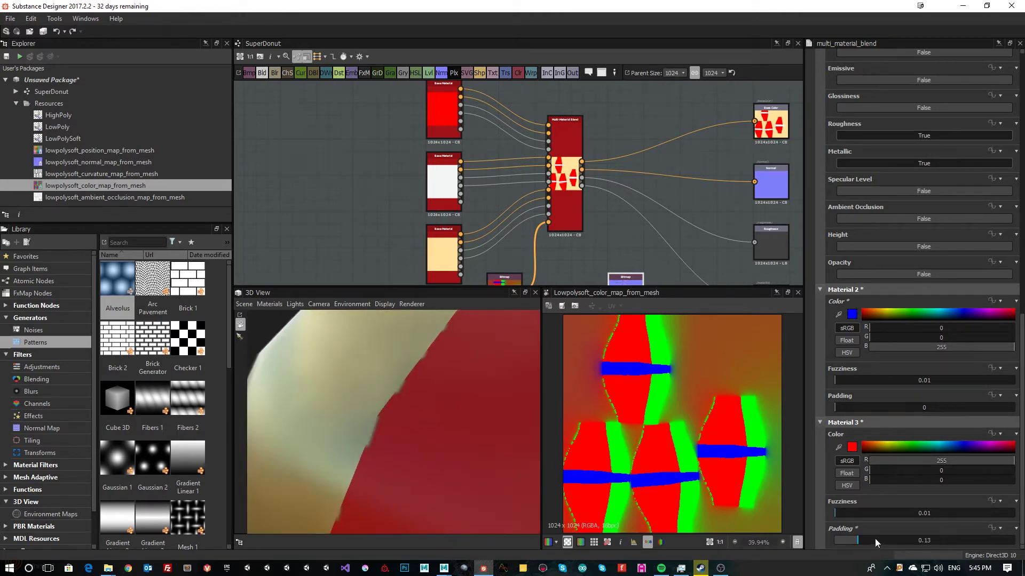
drag(847, 514, 939, 512)
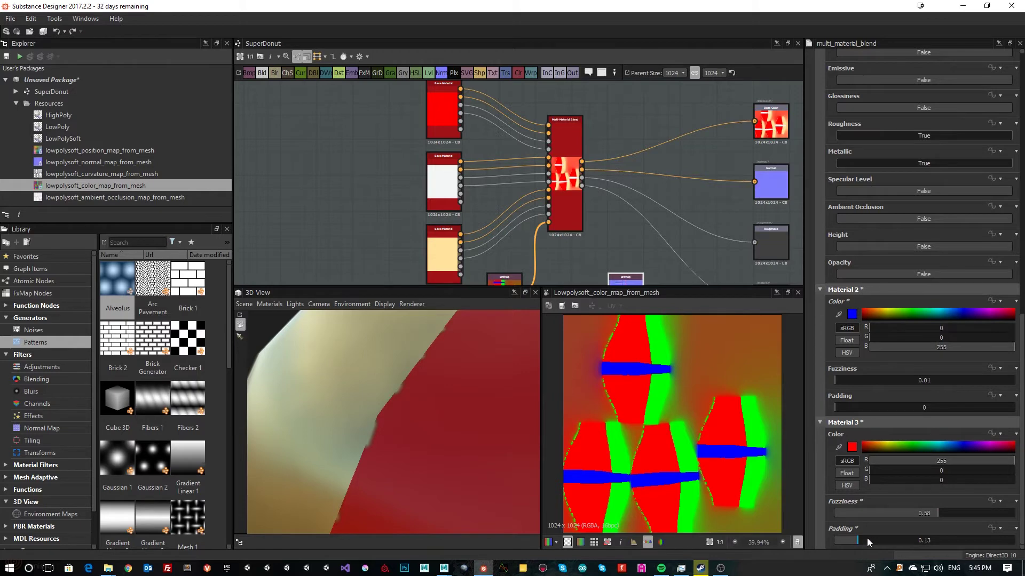
Step: Set Material 3's Padding to 0.75 and inspect the red material's edge against the gold strap
drag(867, 538, 969, 539)
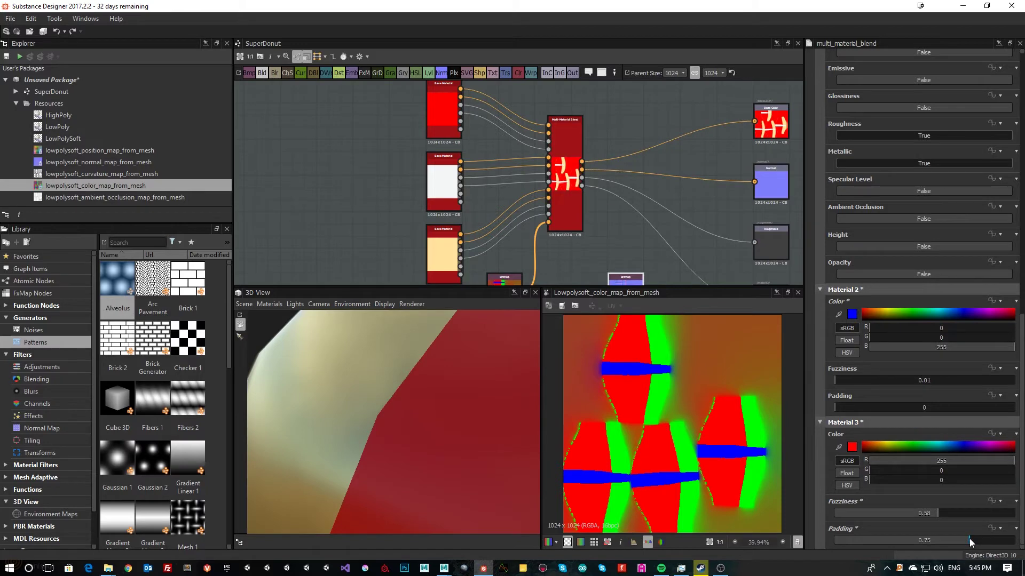
drag(460, 392, 378, 394)
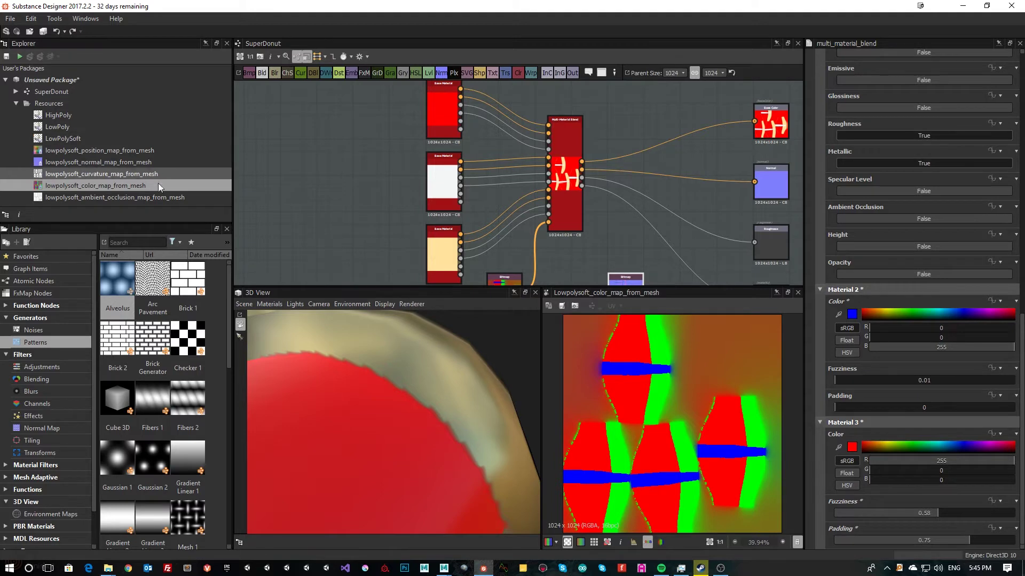
drag(435, 372, 417, 440)
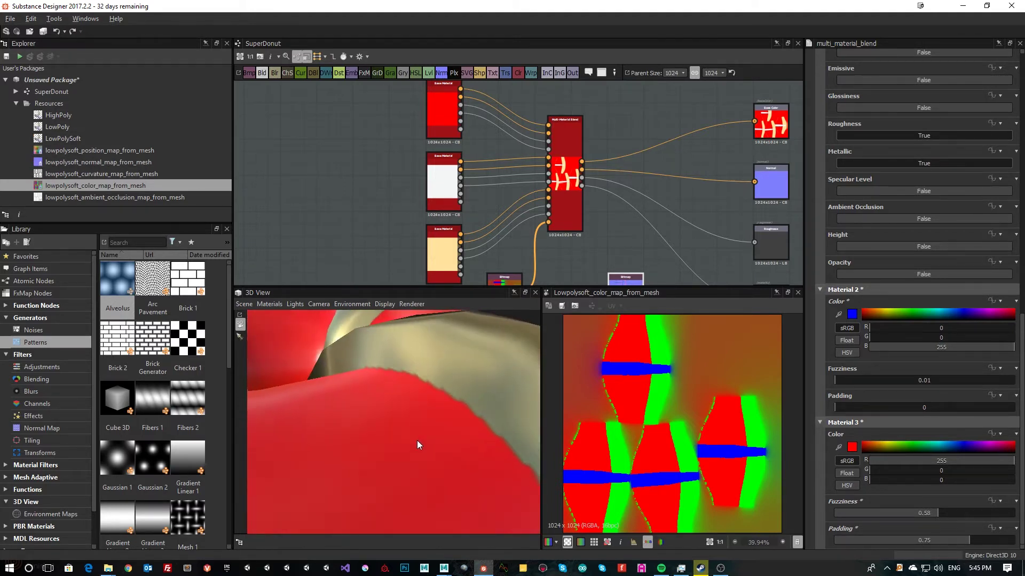
Step: Rebake all of LowPolySoft's maps with the default anti-aliasing set to Subsampling 4x4
click(67, 137)
right_click(71, 140)
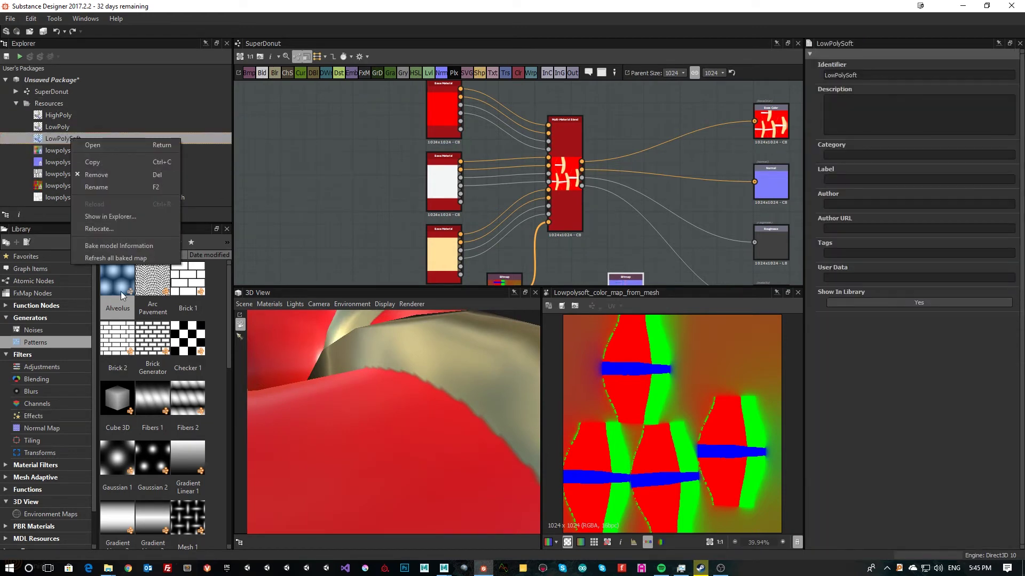
click(127, 246)
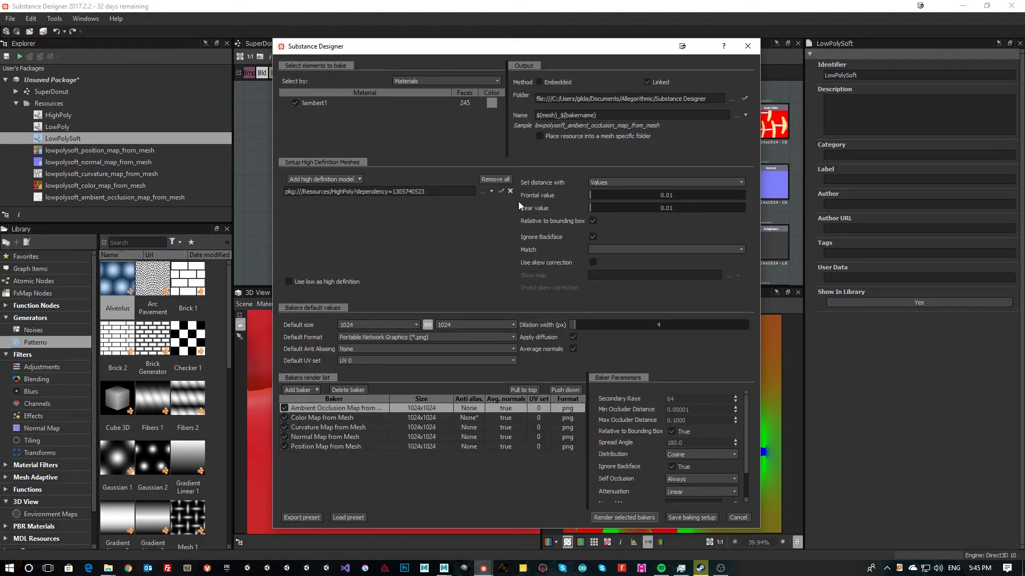
click(352, 348)
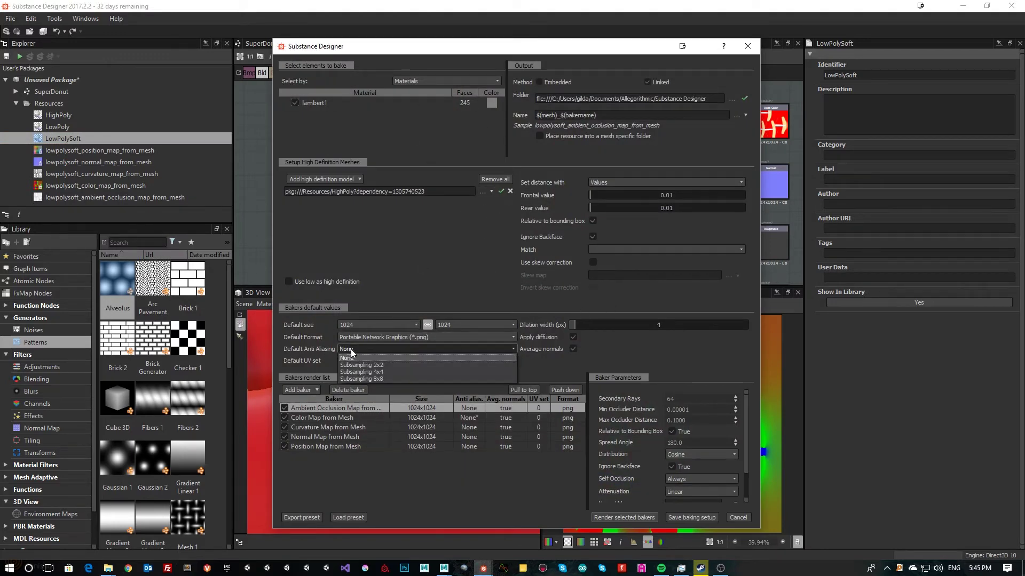
click(370, 372)
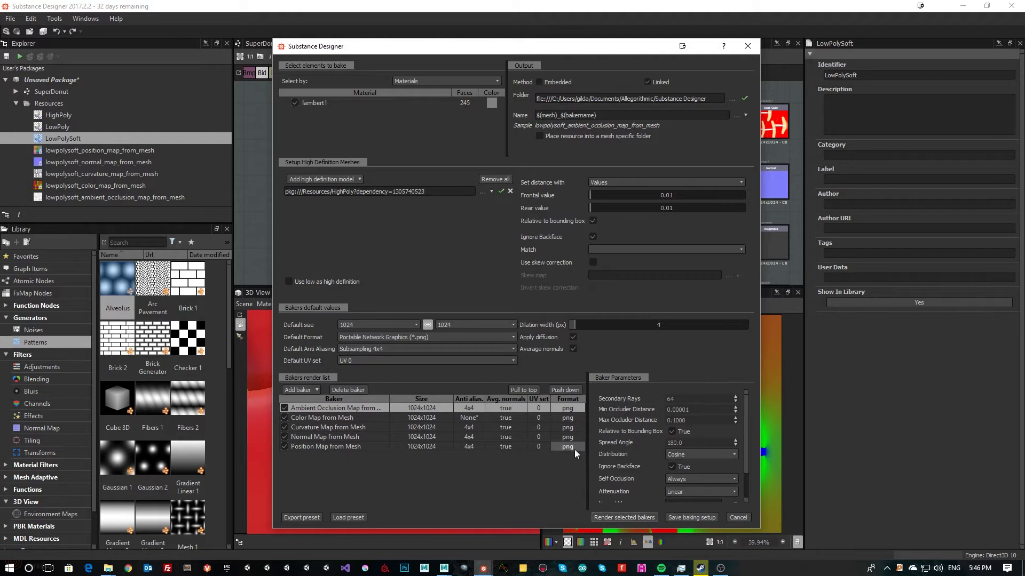
click(635, 518)
click(748, 46)
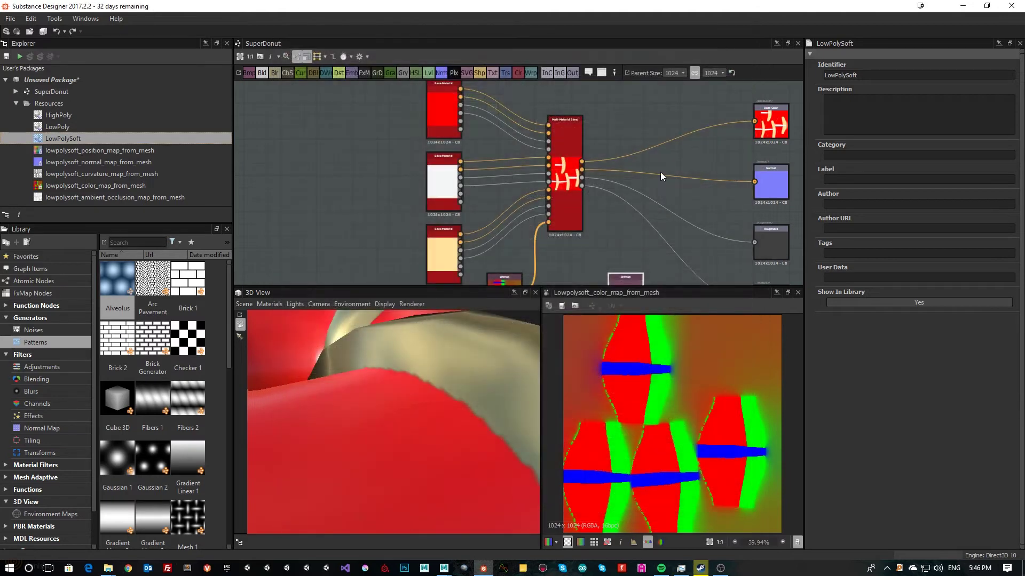
Step: Check the material borders around the donut, and display the normal map Bitmap node in the 2D view
drag(440, 404, 467, 438)
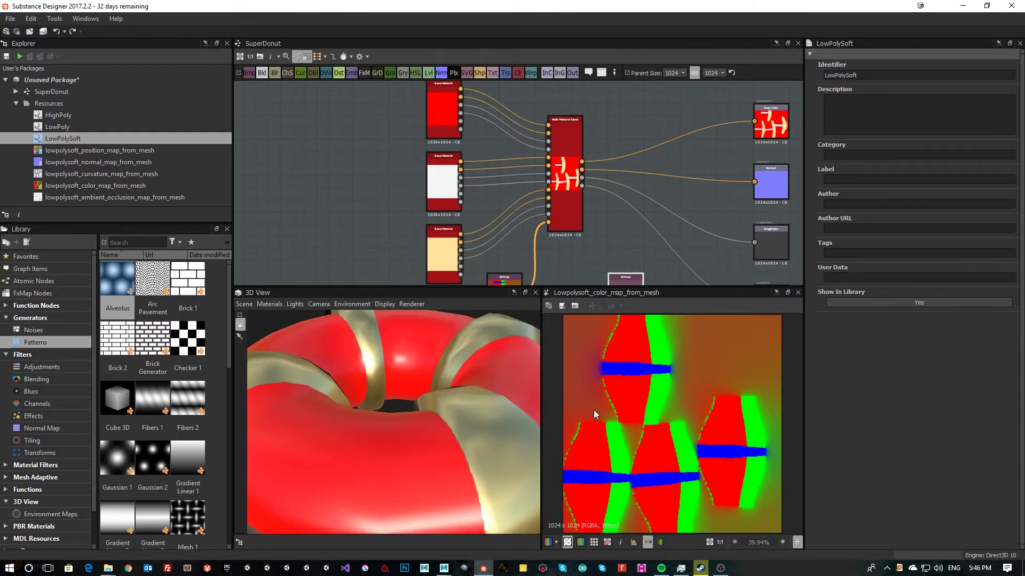
scroll(601, 419, down, 3)
scroll(507, 421, down, 3)
drag(421, 418, 331, 427)
middle_drag(618, 232, 578, 158)
middle_drag(609, 197, 563, 201)
scroll(546, 226, up, 5)
scroll(597, 202, down, 5)
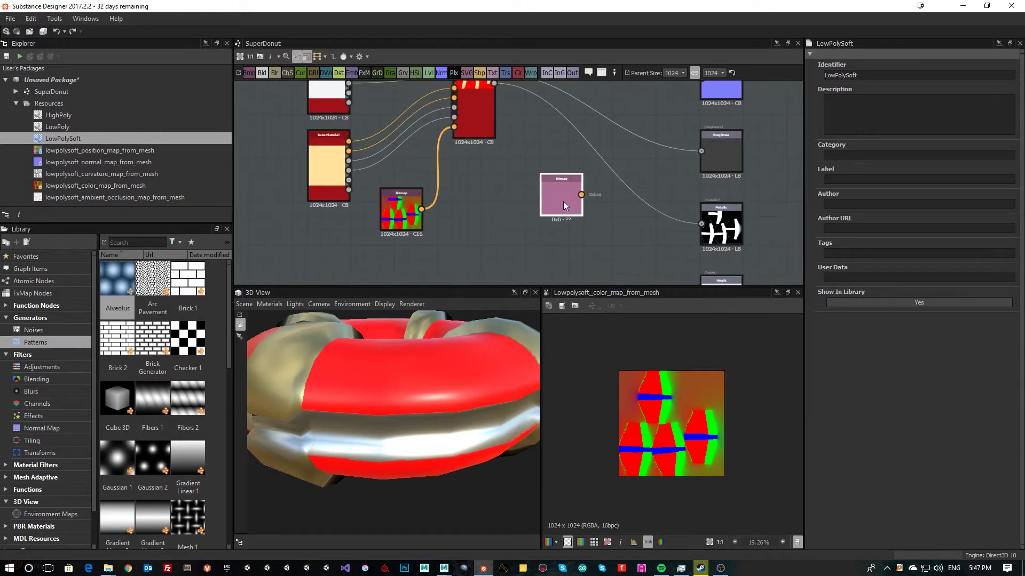
double_click(562, 200)
Step: Add a Normal Combine node before the Normal output and feed it the Multi-Material Blend's normal
middle_drag(634, 162, 574, 209)
scroll(676, 201, down, 1)
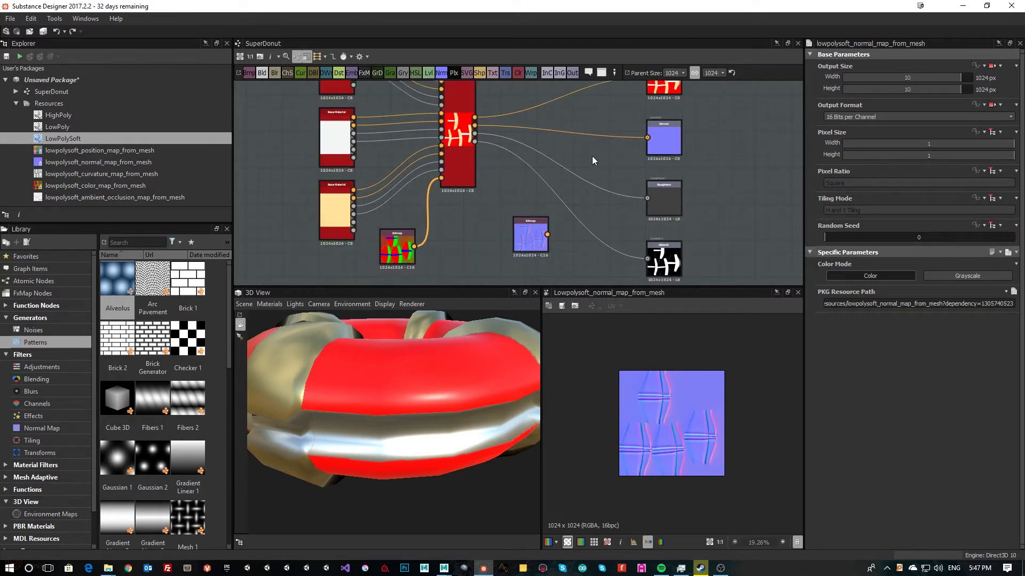
key(space)
text(no)
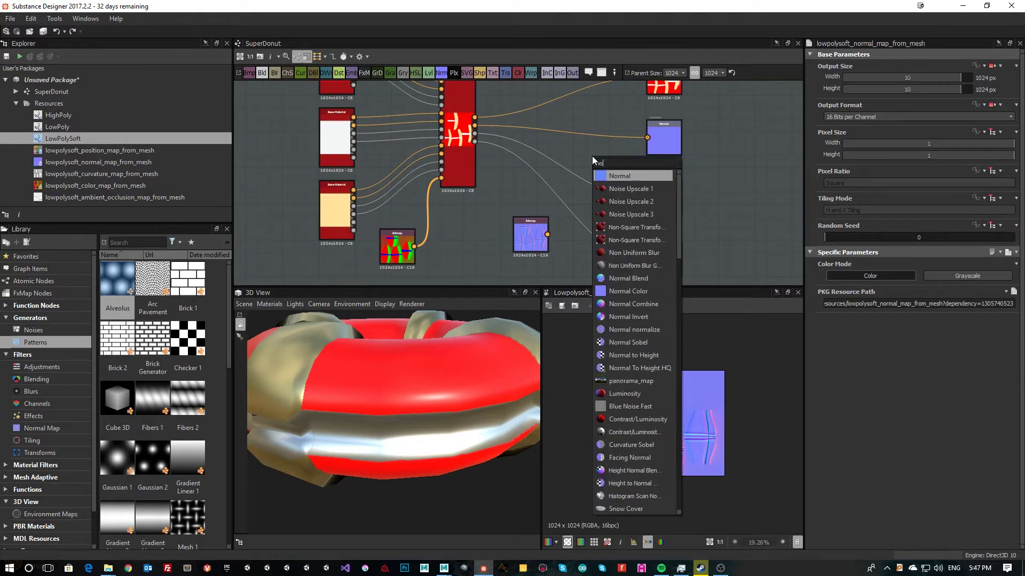
text(r)
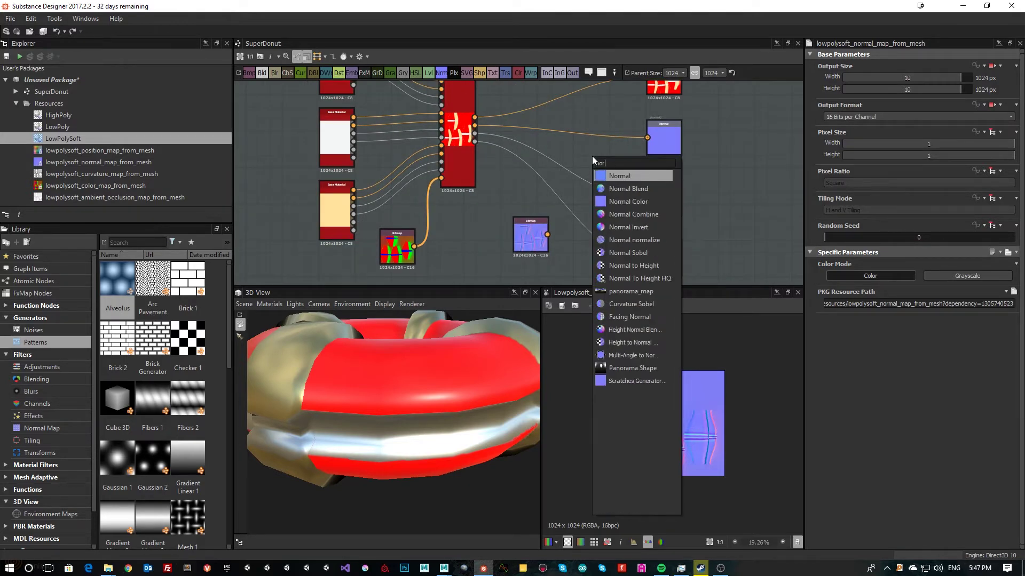
click(634, 214)
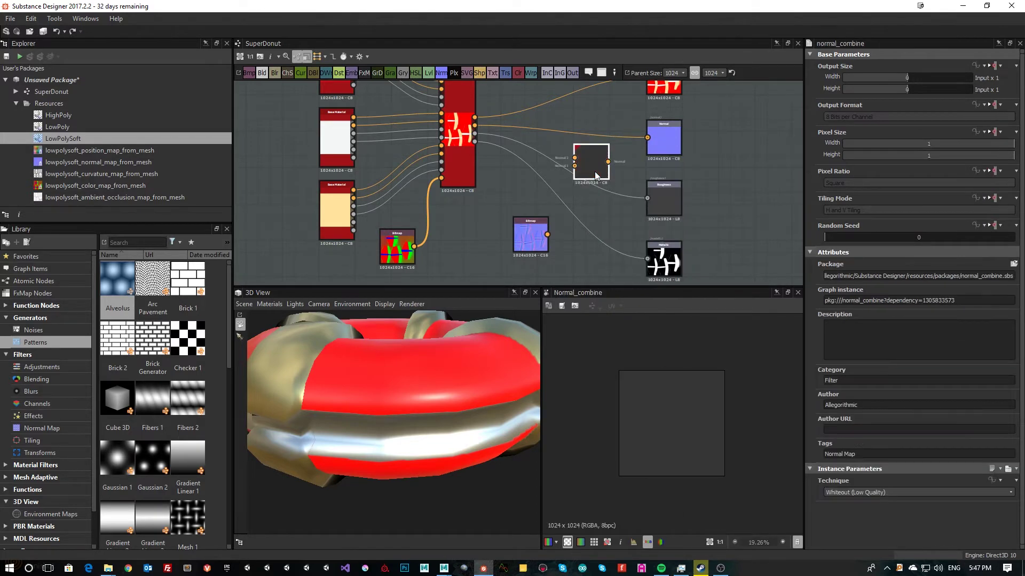
drag(569, 164, 574, 165)
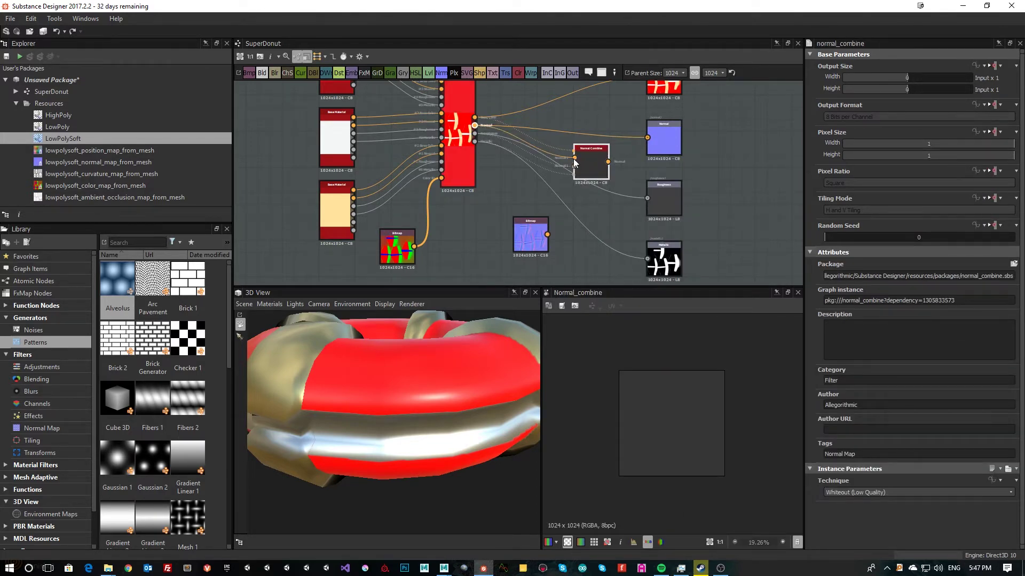
Step: Switch link creation to Standard, connect the normal map Bitmap to Normal Combine's second input, and route its result to the Normal output
click(327, 57)
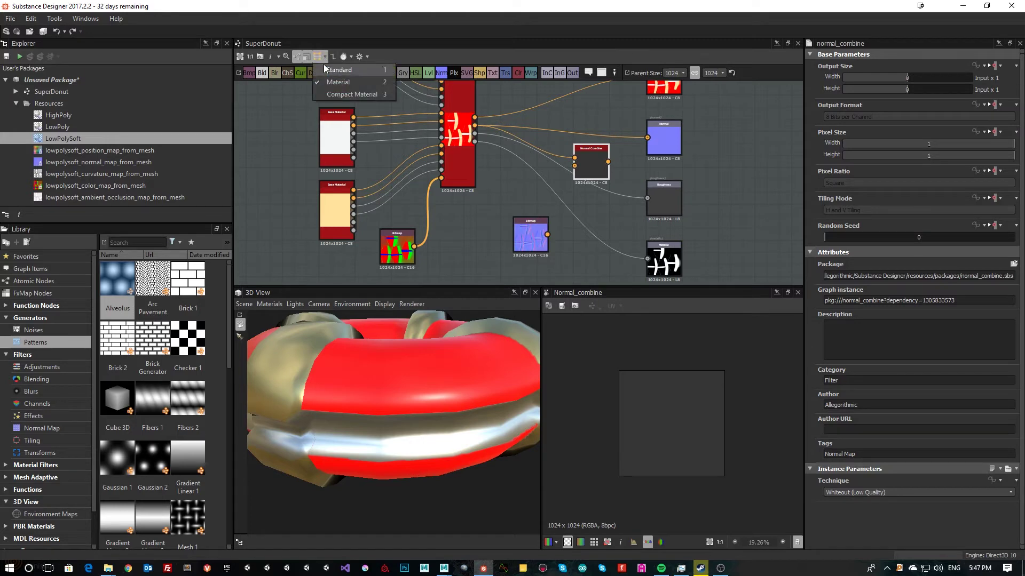
click(328, 65)
drag(546, 233, 654, 143)
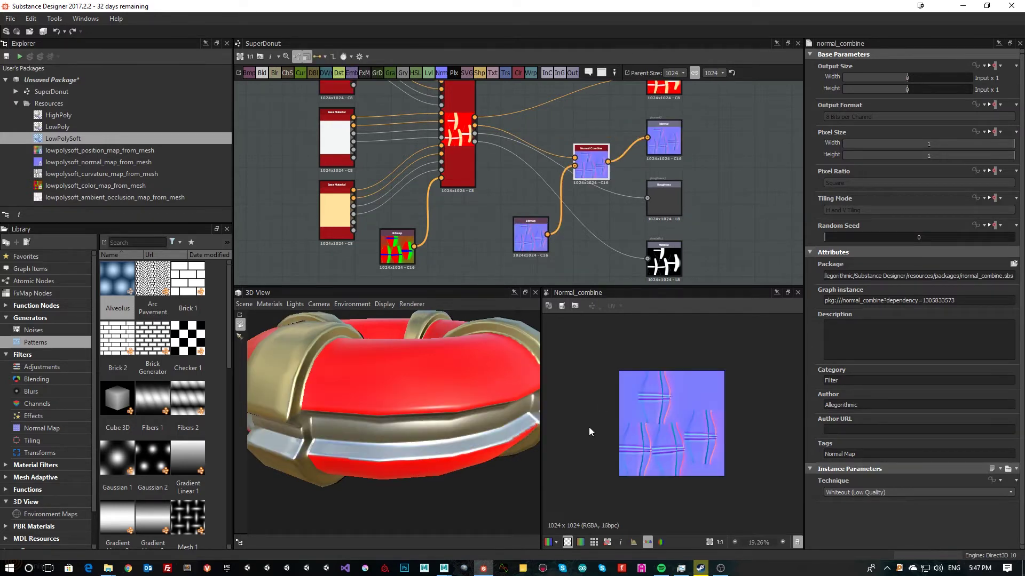
Step: Move the output nodes farther away from the Normal Combine node, and view the normal detail on the donut
drag(328, 411, 474, 428)
scroll(539, 192, down, 5)
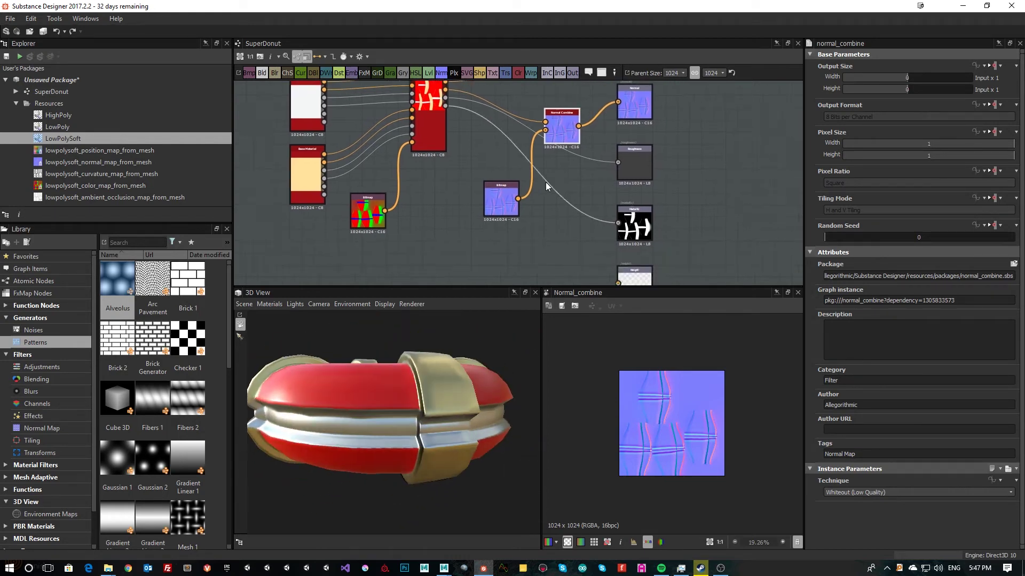
drag(672, 245, 709, 131)
drag(415, 377, 411, 427)
scroll(14, 387, down, 1)
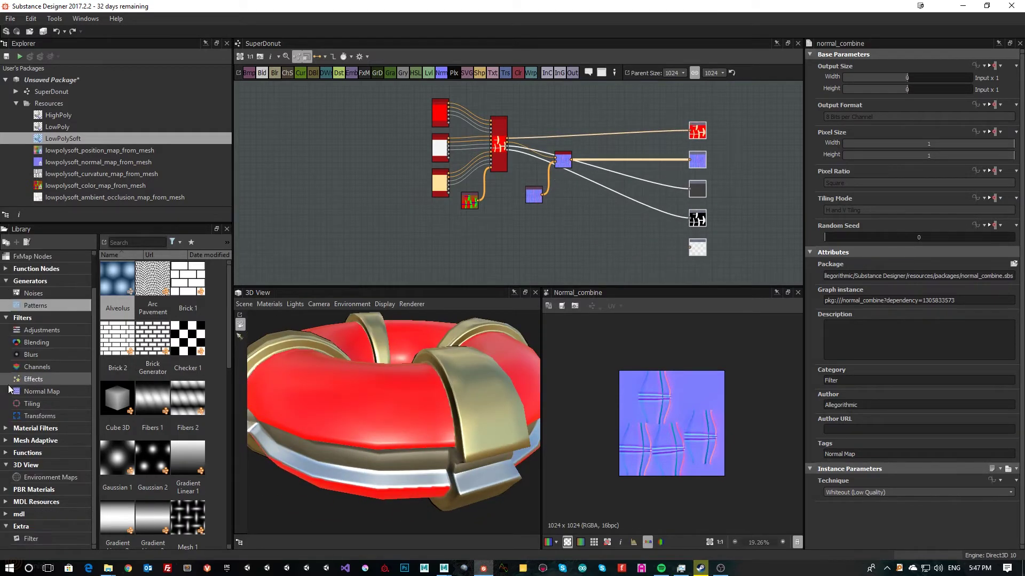
Step: Show the library's Mesh Adaptive Mask Generators and widen the library area to fit more thumbnails
click(6, 441)
scroll(32, 427, down, 1)
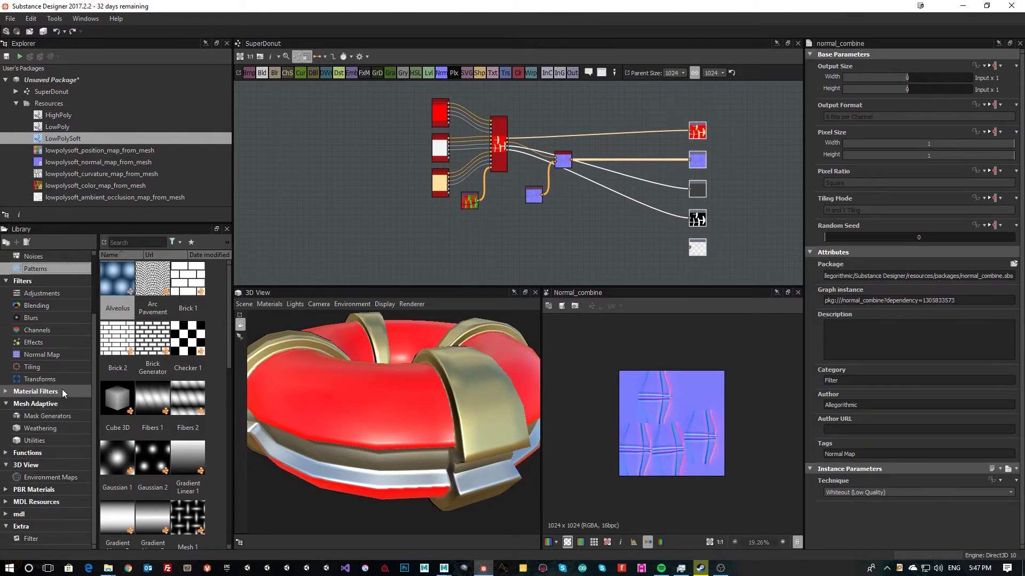
click(47, 416)
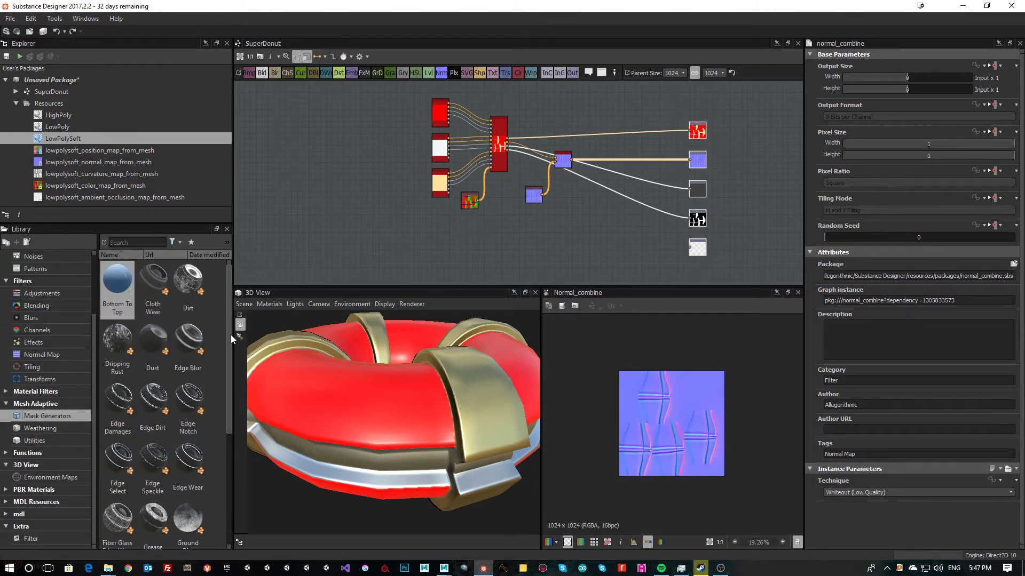
drag(234, 340, 306, 344)
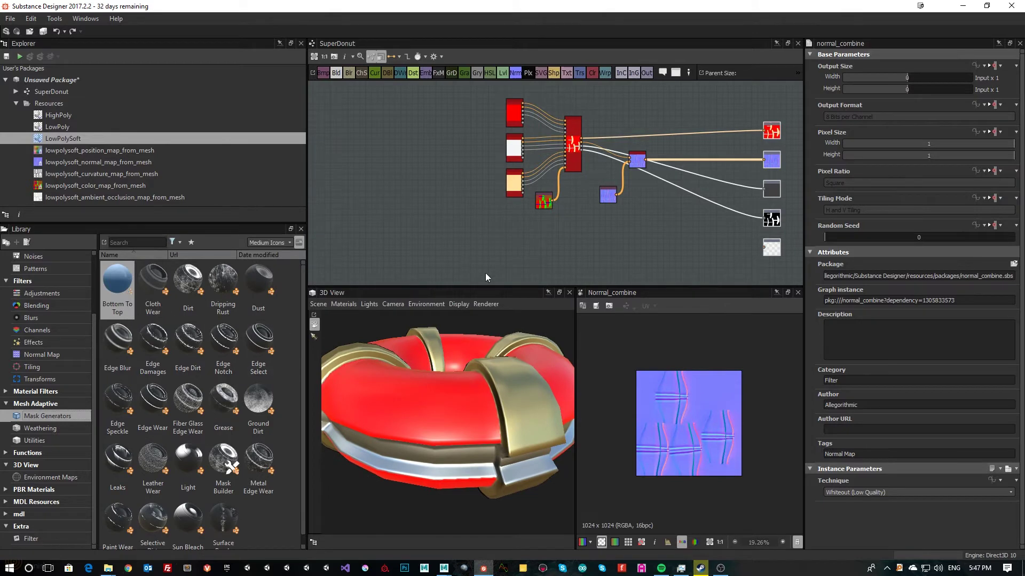
Step: Add a Dirt mask generator to the graph beside the lowest output node, with its inputs in close view
drag(413, 430, 447, 423)
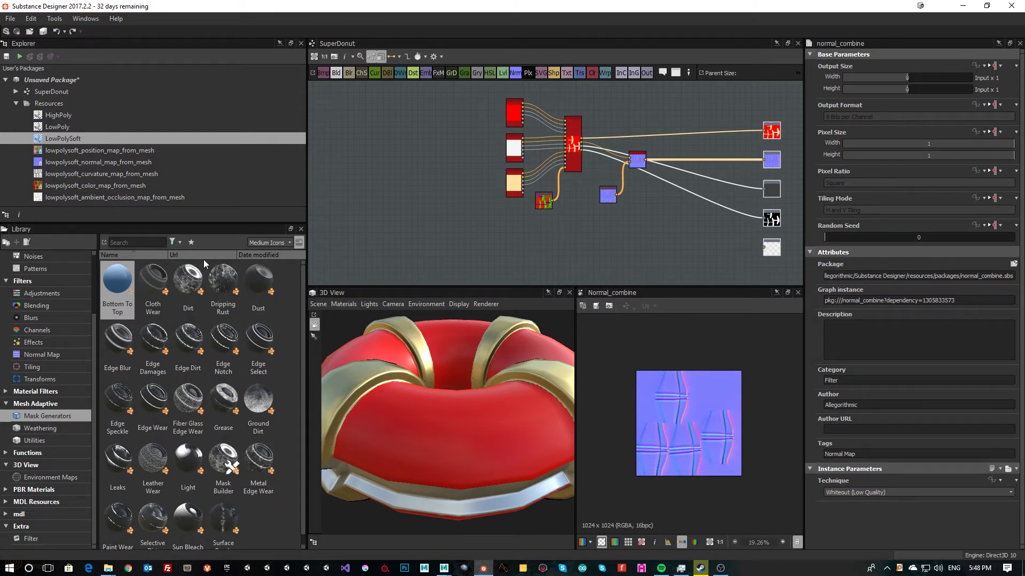
drag(188, 290, 672, 255)
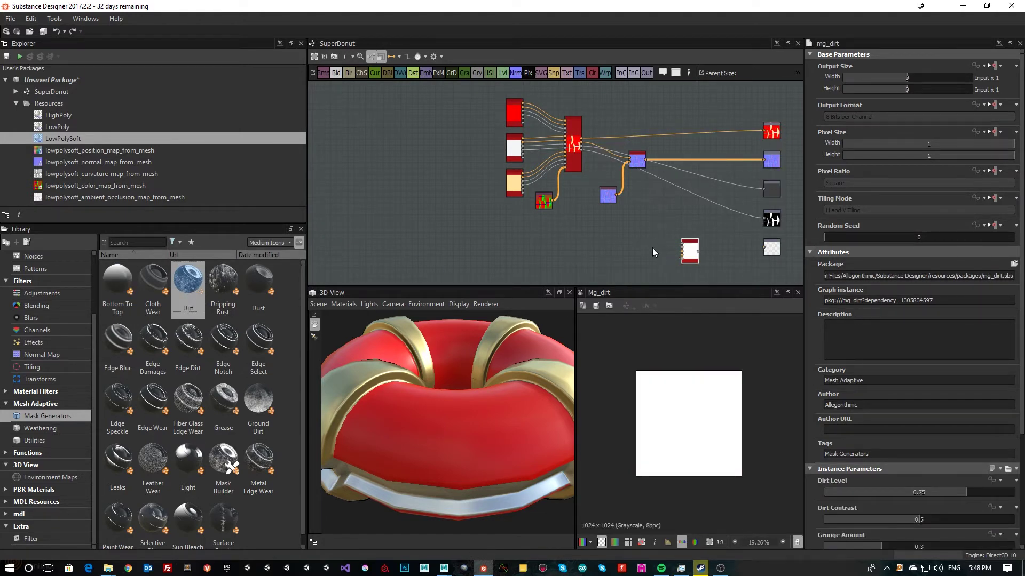
scroll(675, 246, up, 3)
scroll(675, 255, up, 4)
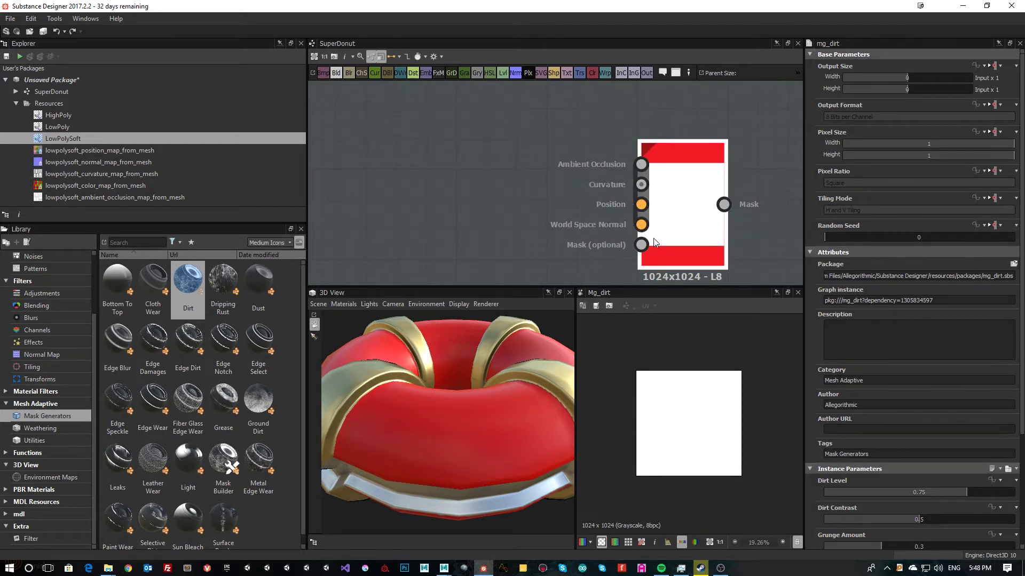
middle_drag(665, 220, 703, 219)
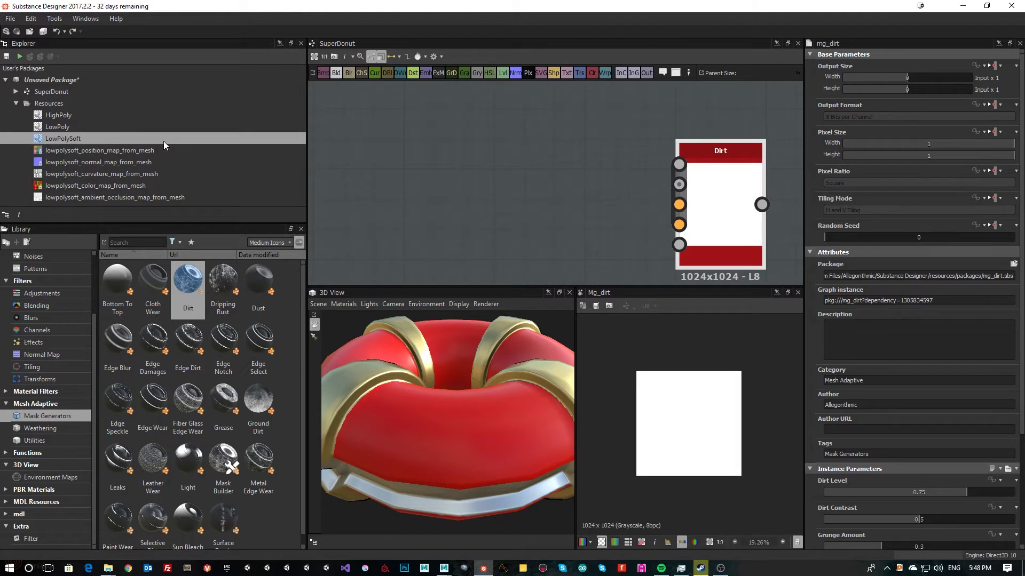
Step: Add a World Space Normals baker to LowPolySoft's baking setup and render the selected bakers
right_click(58, 137)
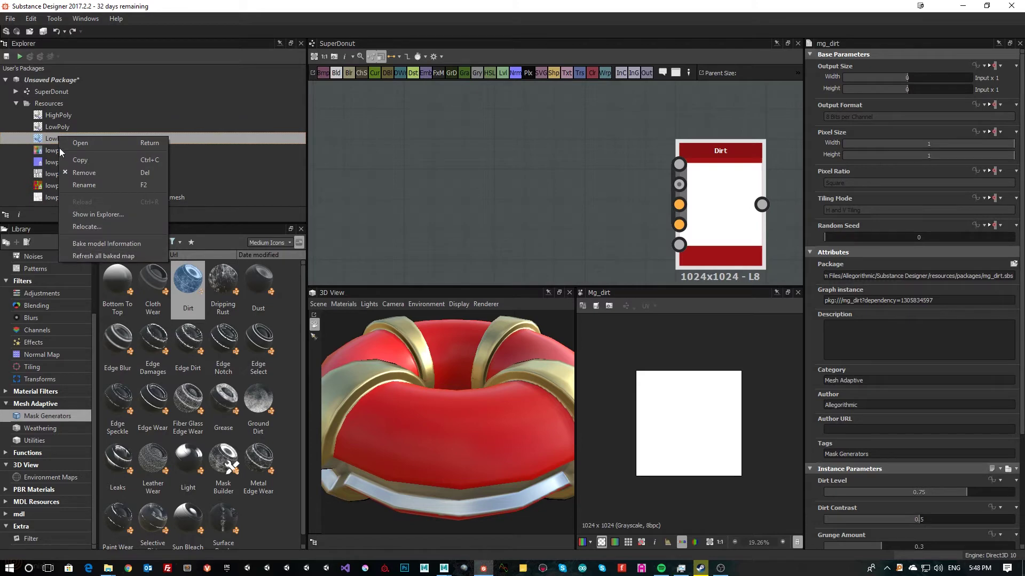
click(114, 248)
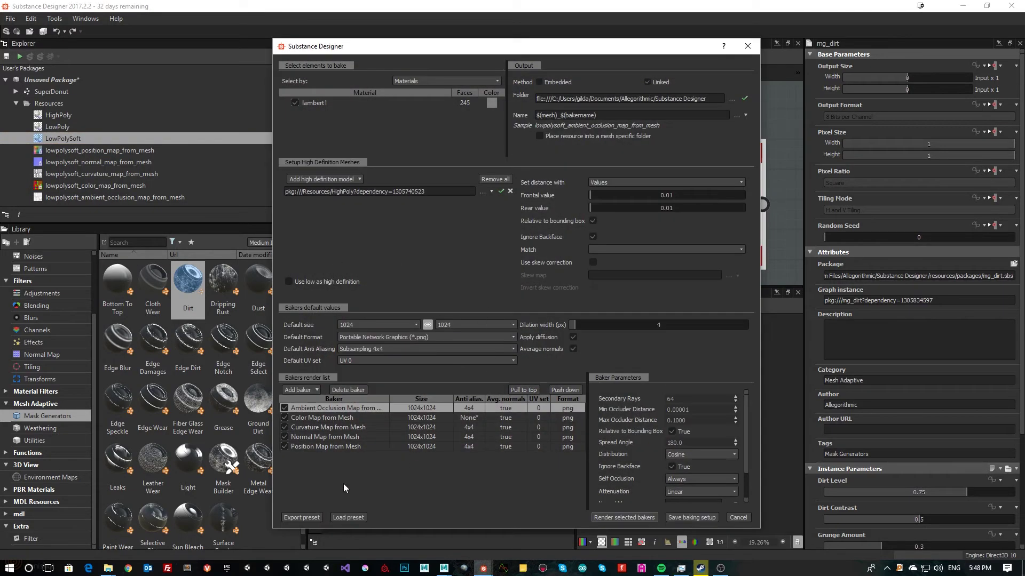
click(297, 389)
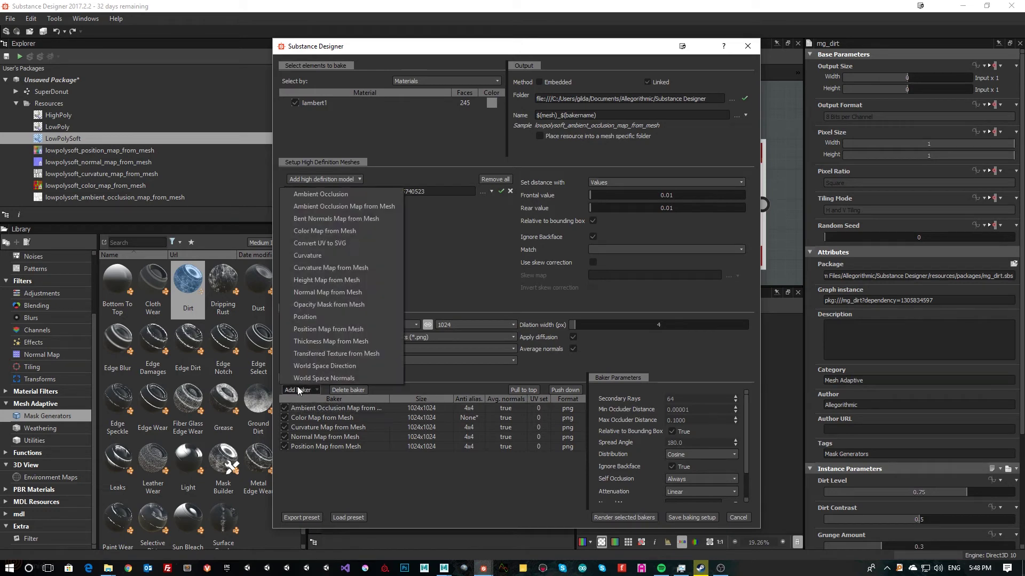
click(341, 379)
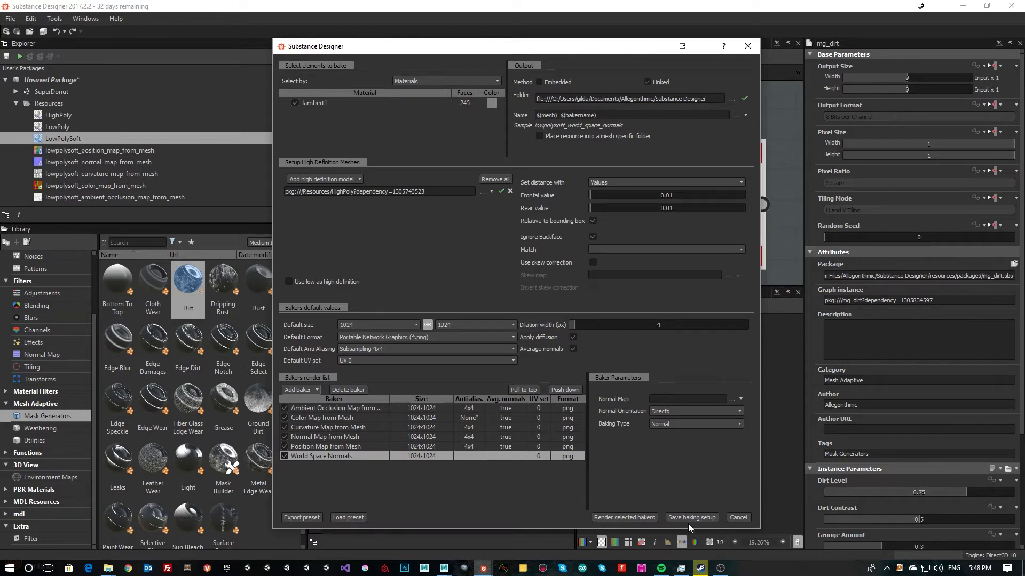
click(623, 518)
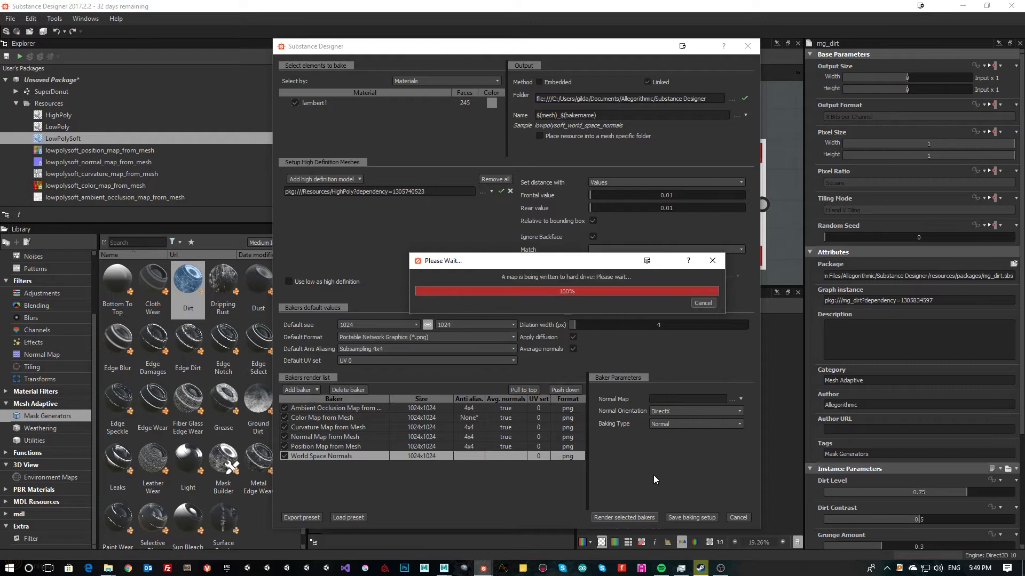
click(747, 47)
Step: Place the baked world space normals as a Bitmap node and connect it to the Dirt generator's World Space Normal input
scroll(114, 149, down, 1)
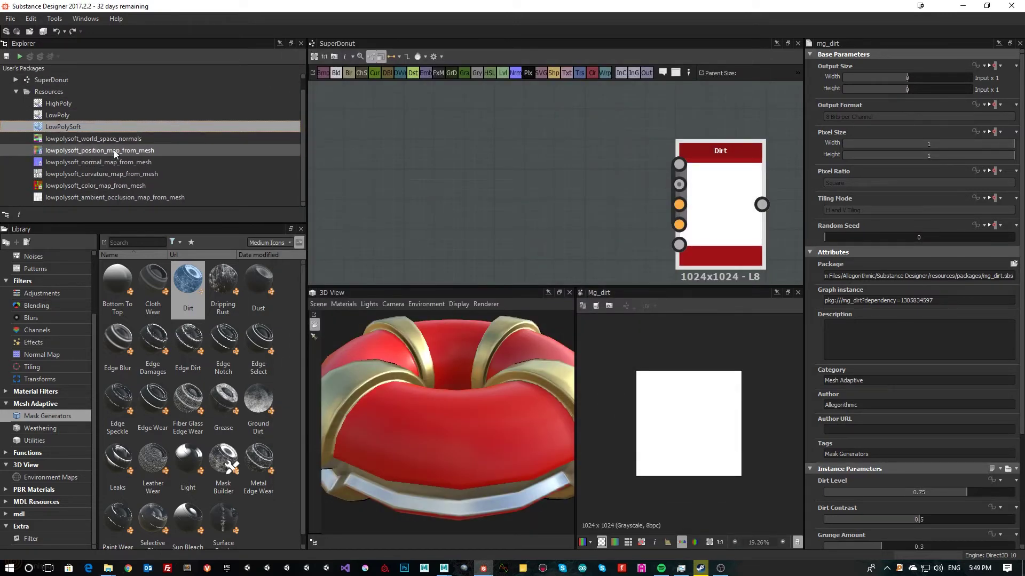
drag(94, 141, 514, 215)
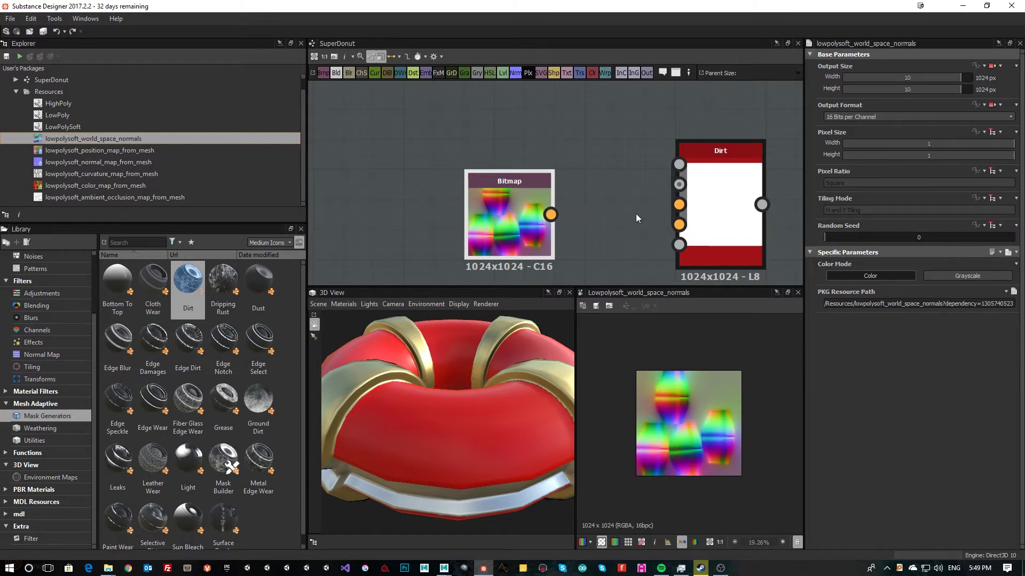
scroll(704, 203, up, 1)
drag(515, 219, 669, 232)
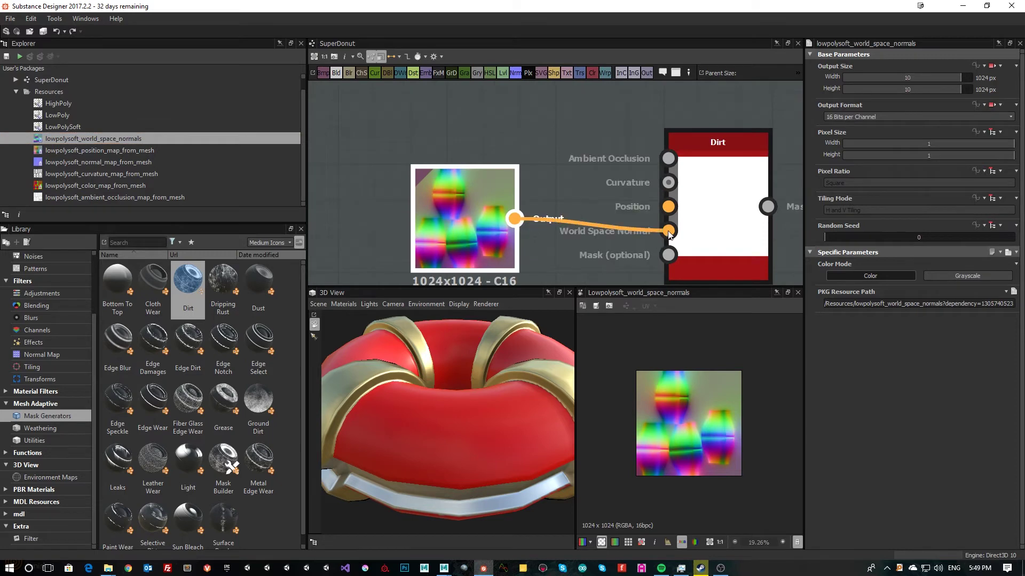
drag(466, 229, 405, 268)
scroll(605, 169, up, 1)
middle_drag(605, 169, 579, 118)
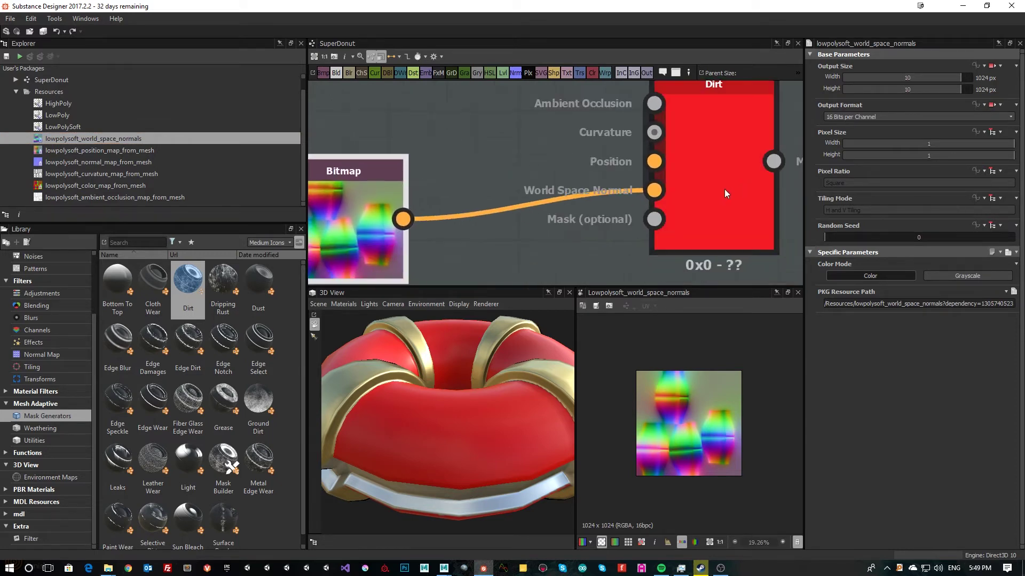
Step: Place the baked position map as a Bitmap node, connect it to the Dirt generator's Position input and move it aside
scroll(724, 189, down, 1)
drag(435, 210, 428, 252)
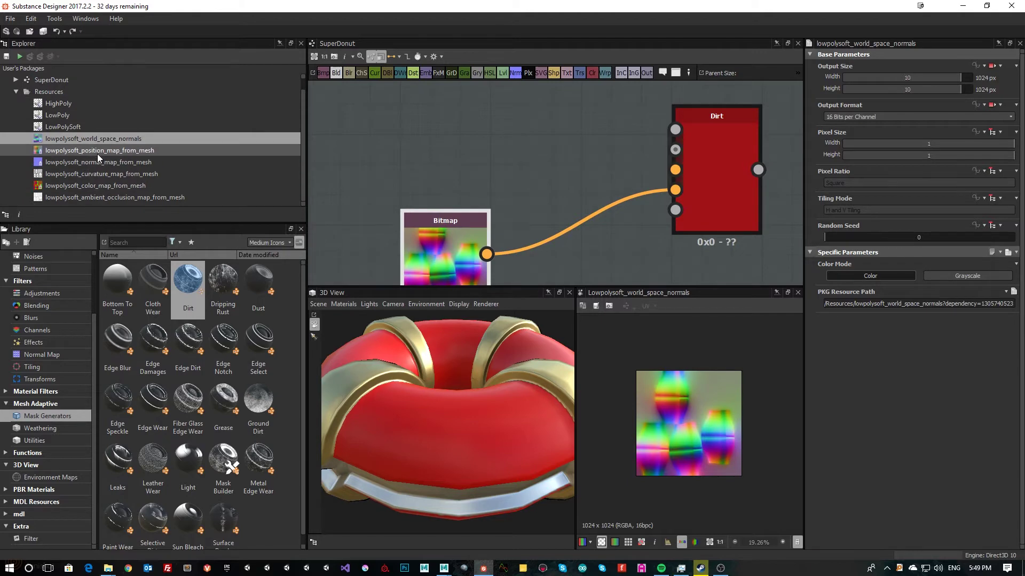
drag(97, 154, 462, 141)
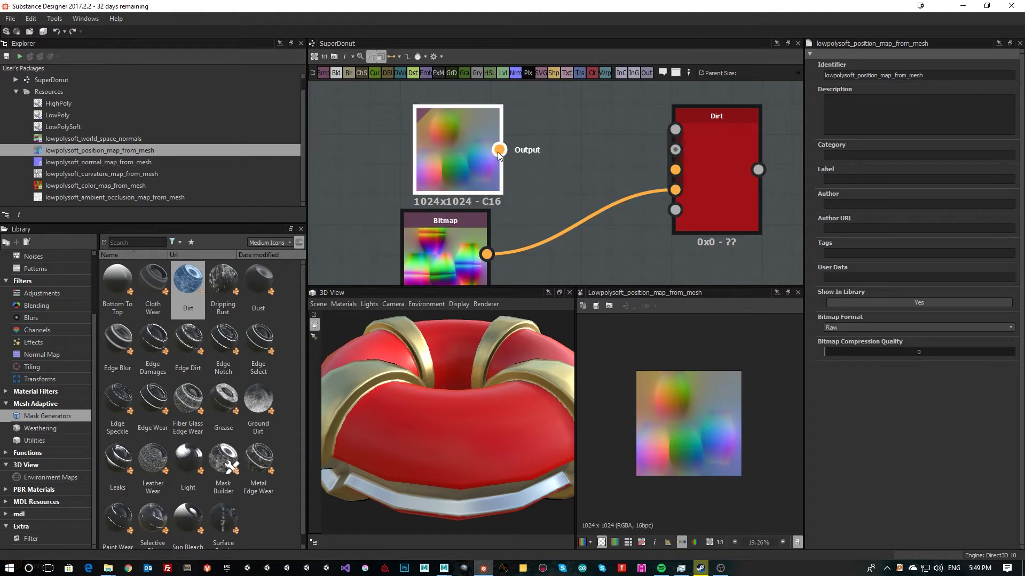
drag(499, 150, 676, 169)
click(437, 145)
drag(437, 146, 331, 181)
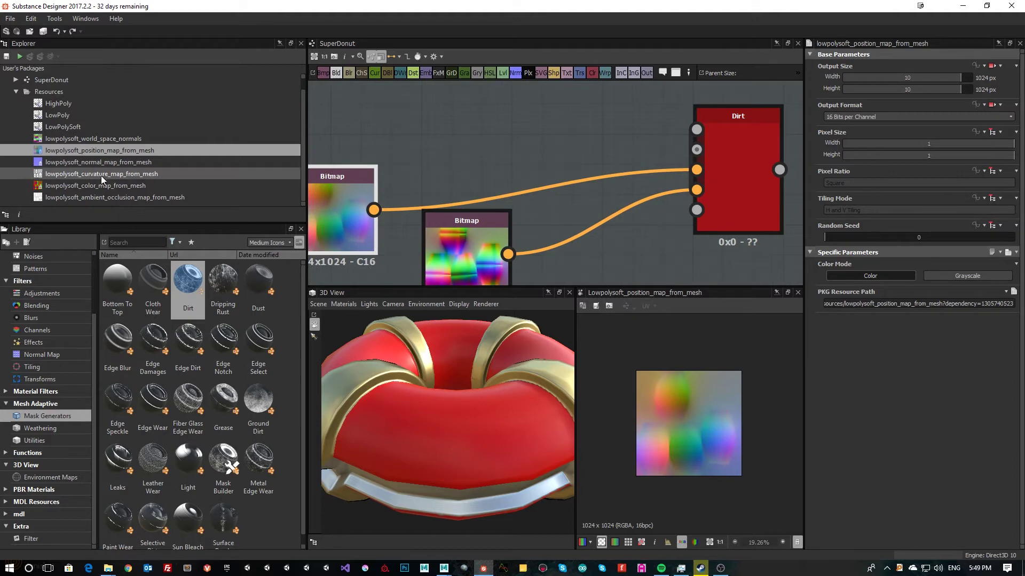
Step: Place the baked curvature and ambient occlusion maps as Bitmap nodes and connect them to the Dirt generator's matching inputs
drag(101, 175, 695, 149)
middle_drag(527, 151, 508, 229)
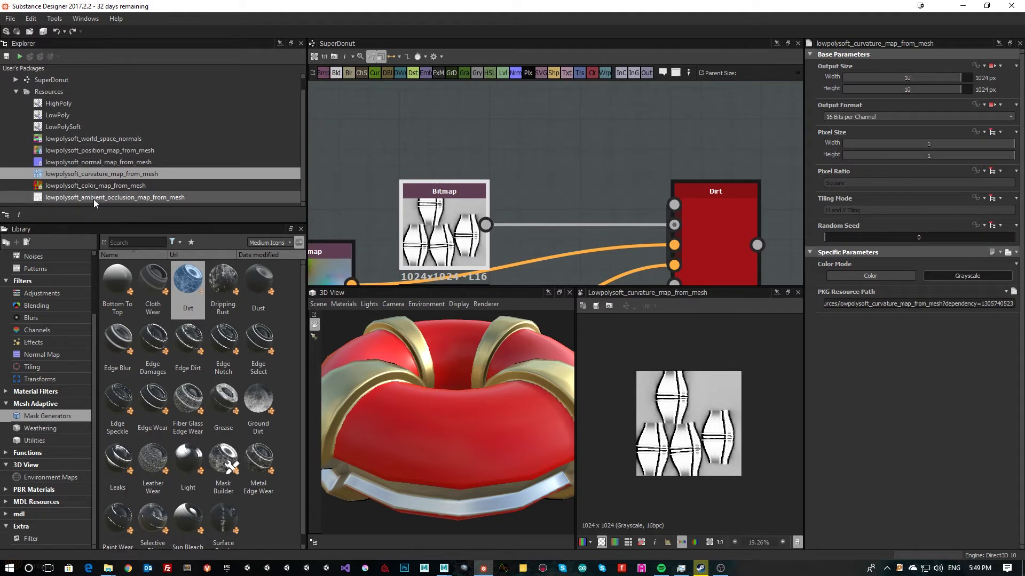
drag(94, 198, 555, 165)
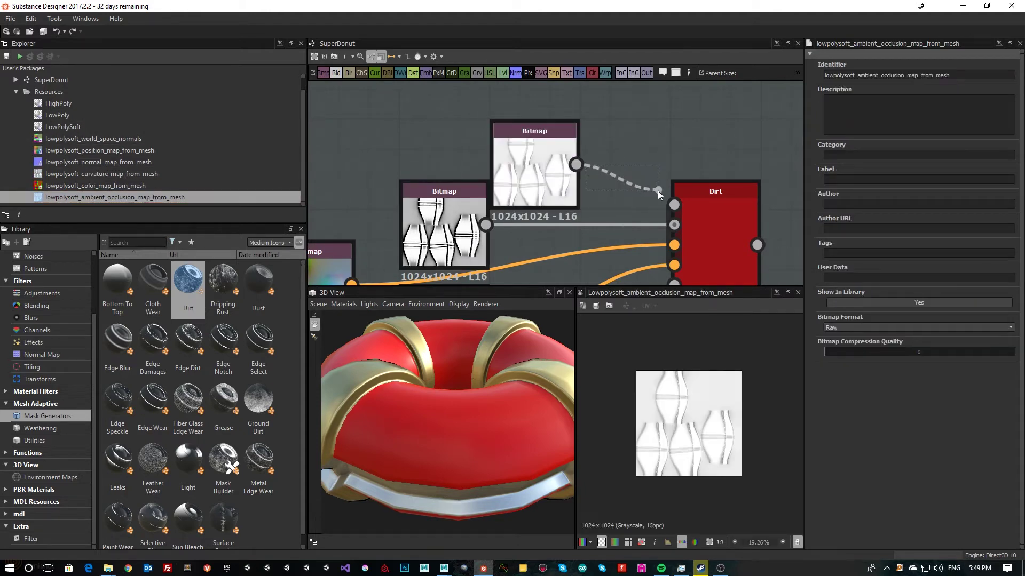
drag(658, 190, 674, 205)
Step: Preview the Dirt generator's mask and set its Dirt Level to 0.72
click(722, 229)
middle_drag(721, 229, 493, 148)
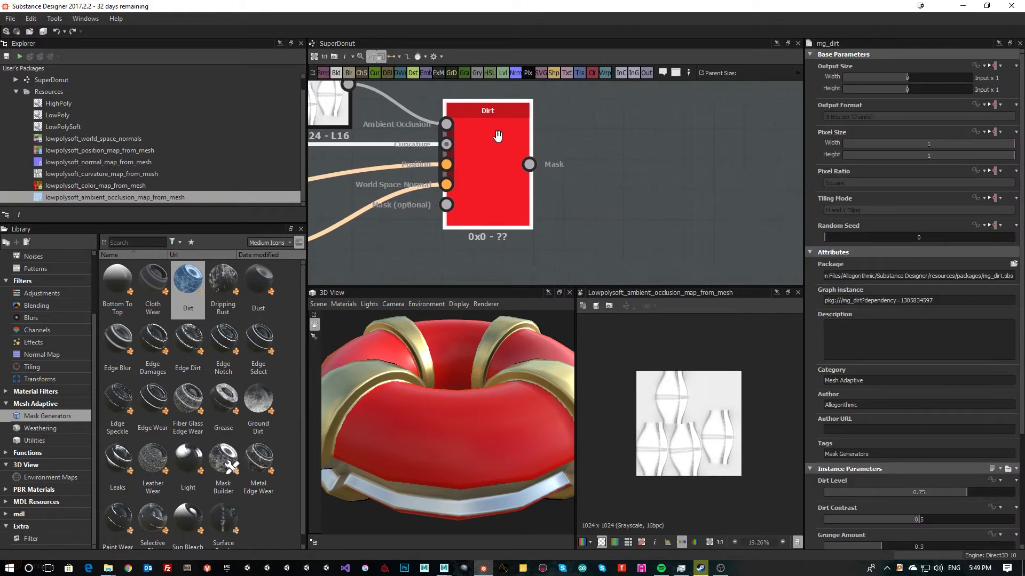
double_click(500, 165)
scroll(700, 463, up, 3)
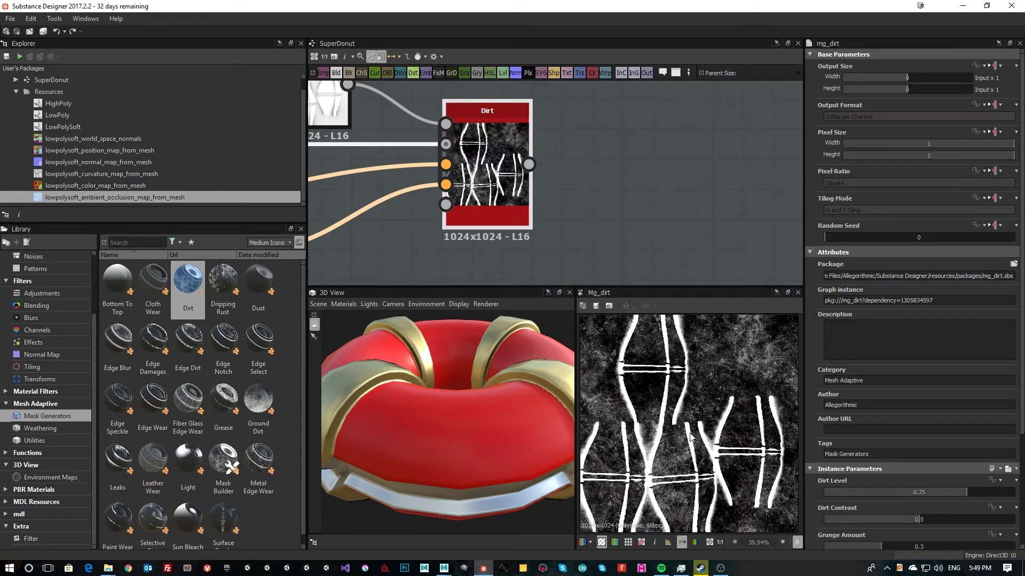
scroll(700, 463, down, 2)
middle_drag(587, 163, 589, 183)
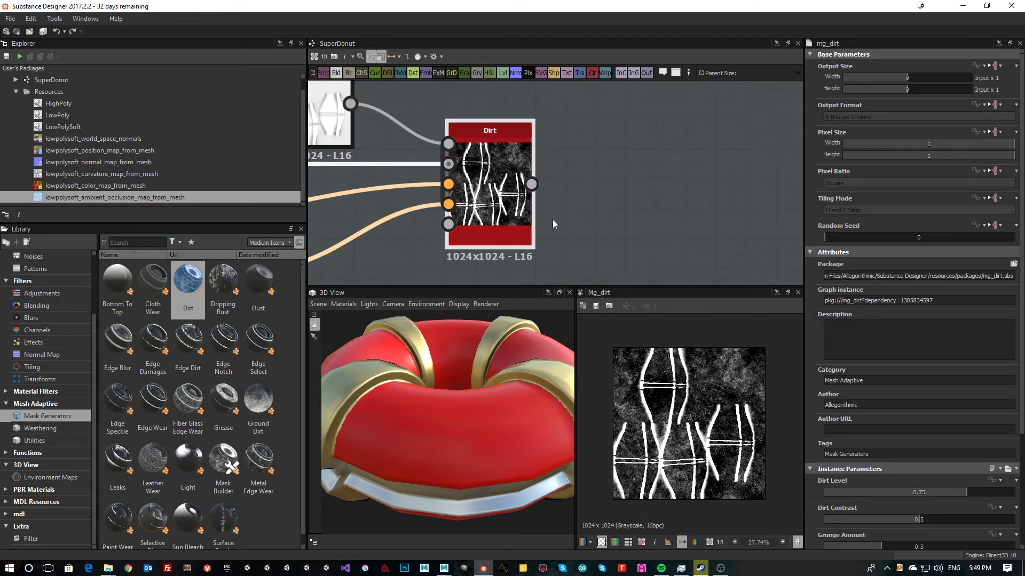
scroll(915, 363, down, 3)
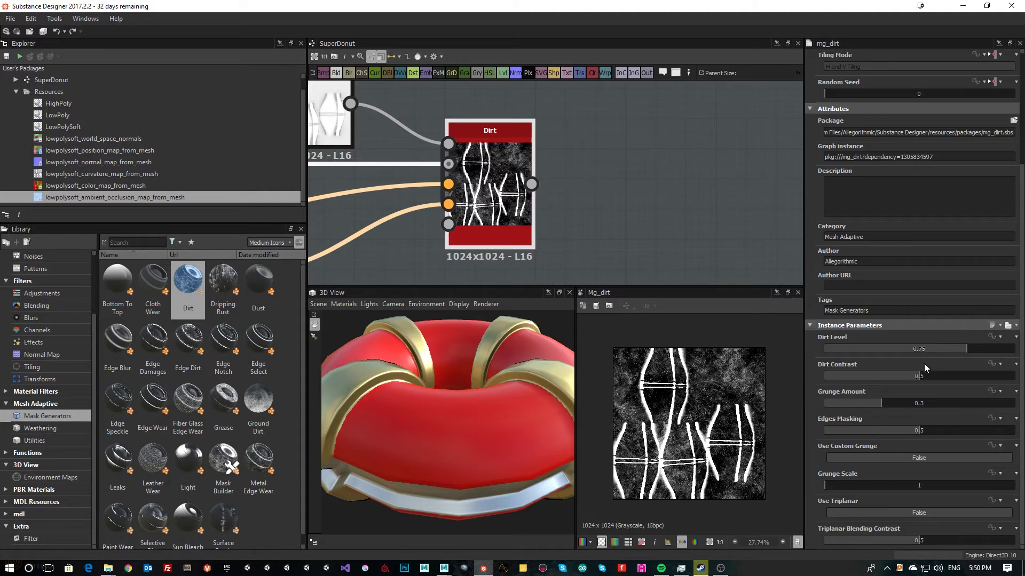
mouse_move(943, 350)
mouse_down()
mouse_move(853, 344)
mouse_move(986, 350)
mouse_move(946, 349)
mouse_move(959, 350)
mouse_up()
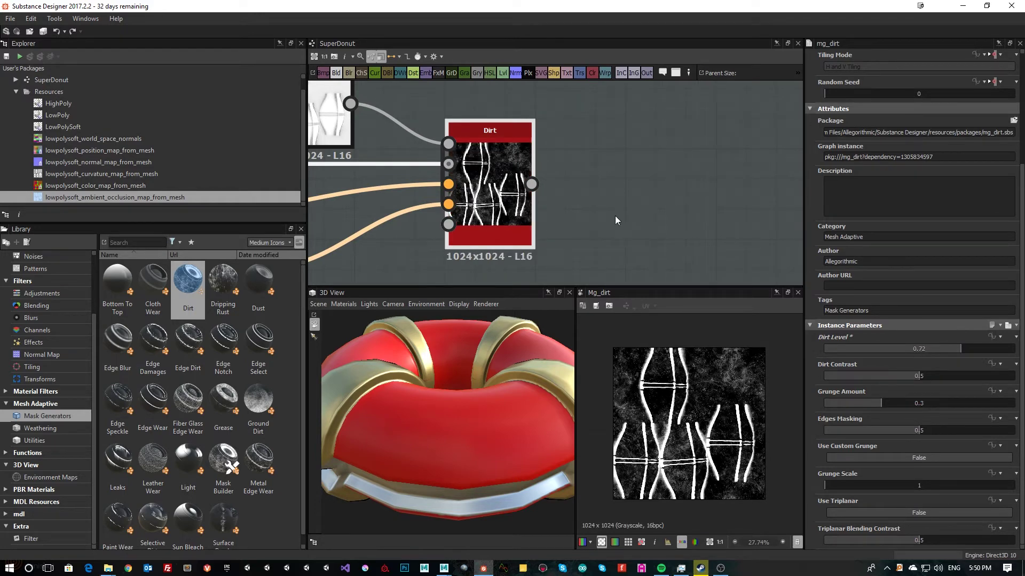
Step: Add a Material Color Blend node between the Dirt generator and the graph's output nodes
middle_drag(622, 249, 619, 265)
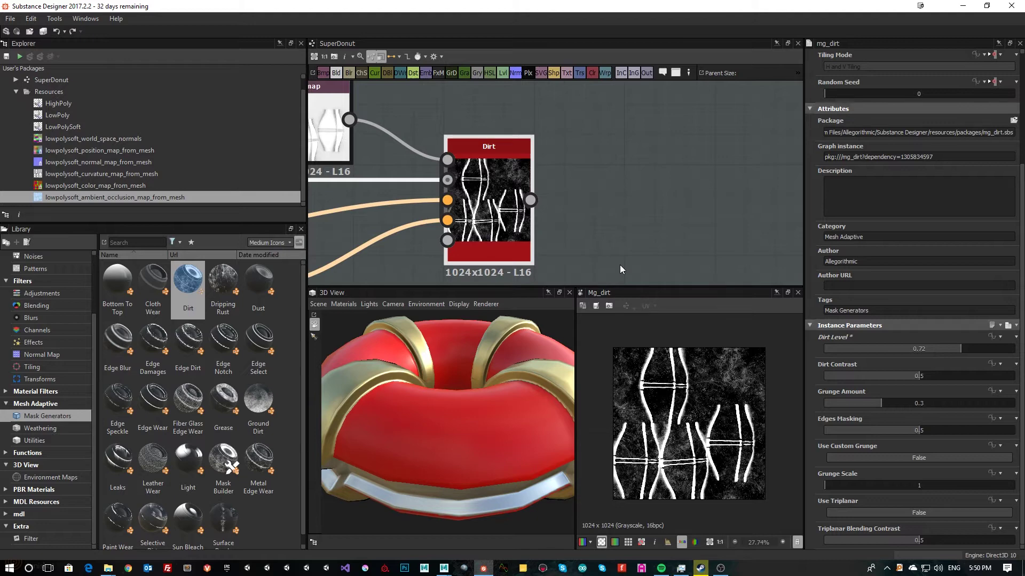
scroll(619, 265, down, 5)
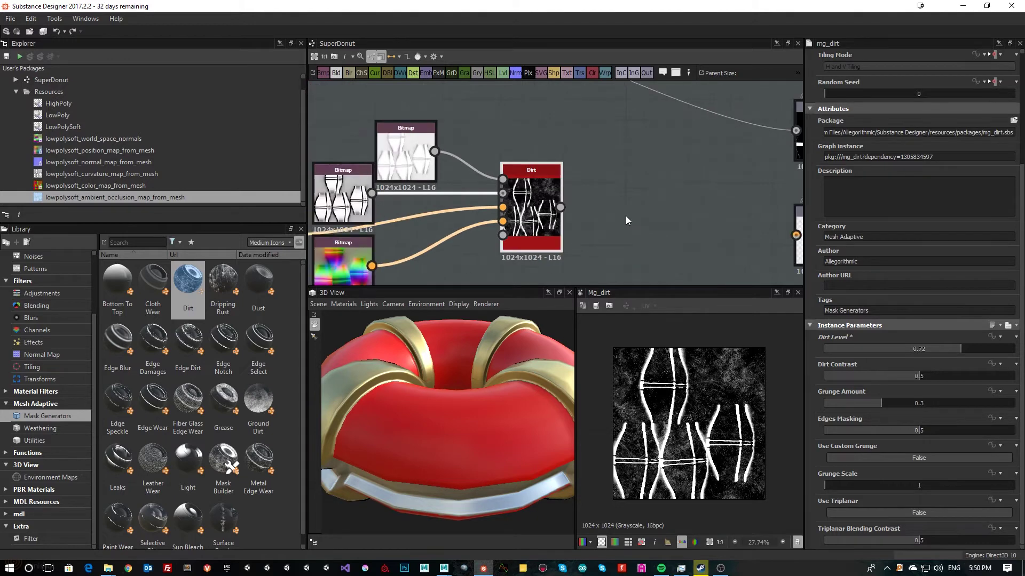
middle_drag(581, 221, 563, 200)
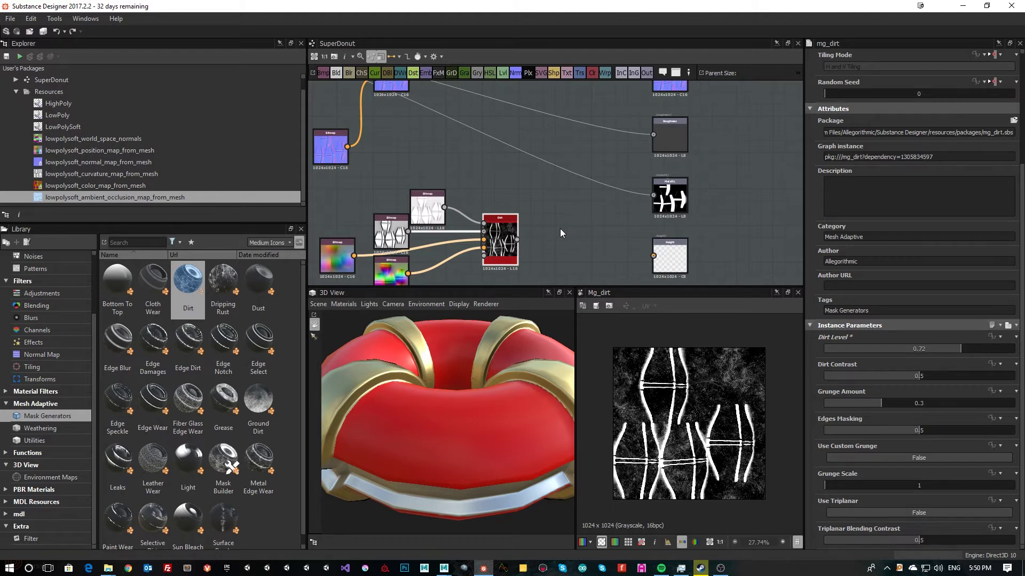
middle_drag(554, 226, 584, 246)
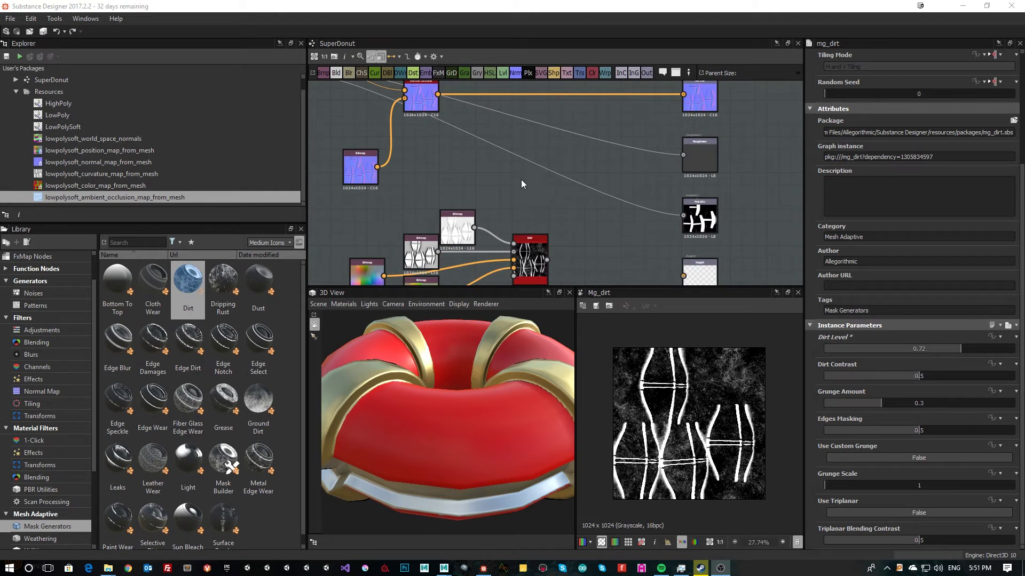
key(space)
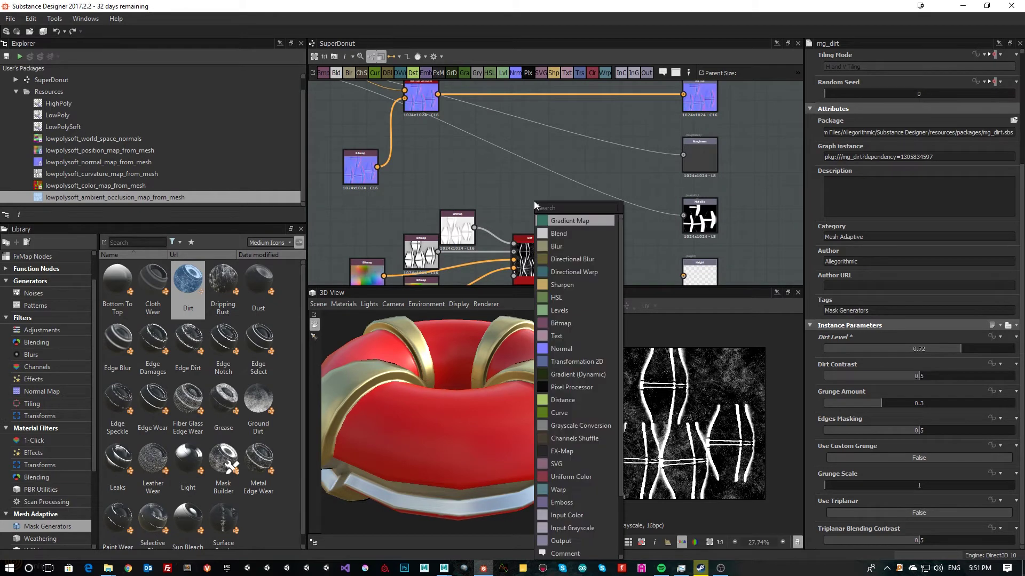
text(mater)
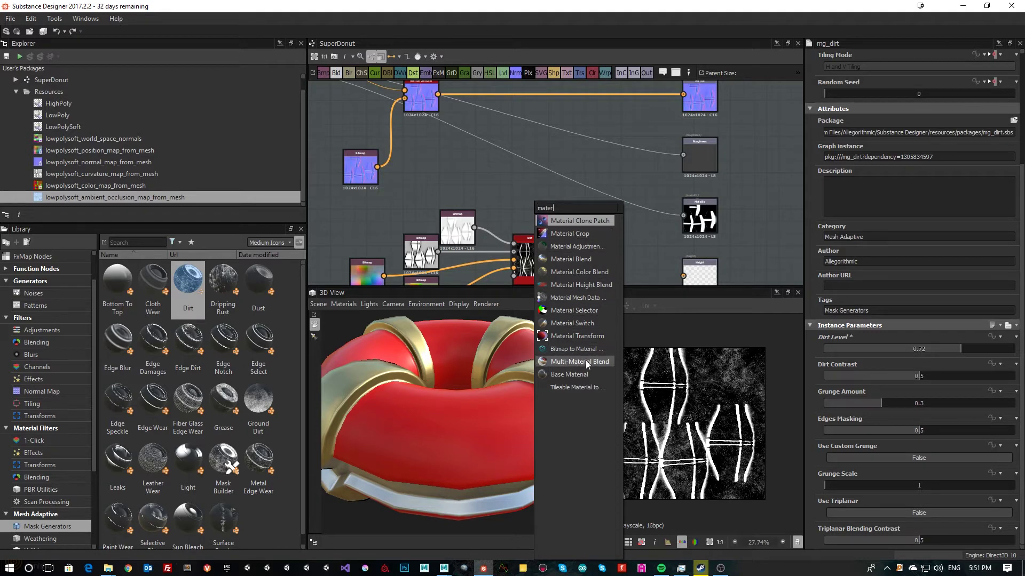
click(587, 271)
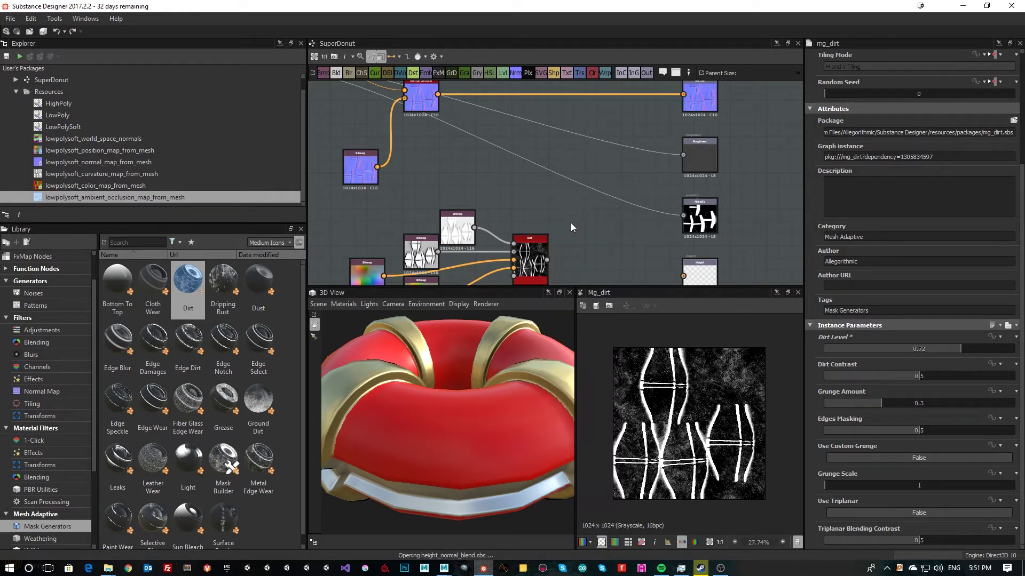
drag(540, 213, 587, 209)
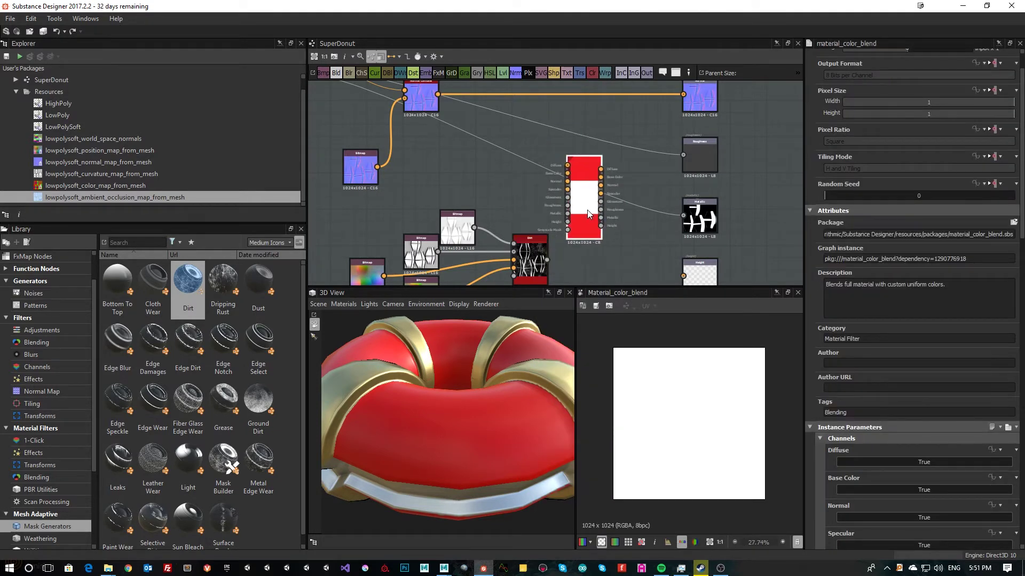
Step: Connect the Dirt generator's mask to the Greyscale Mask input of the Material Color Blend node
scroll(599, 204, up, 2)
scroll(604, 164, down, 3)
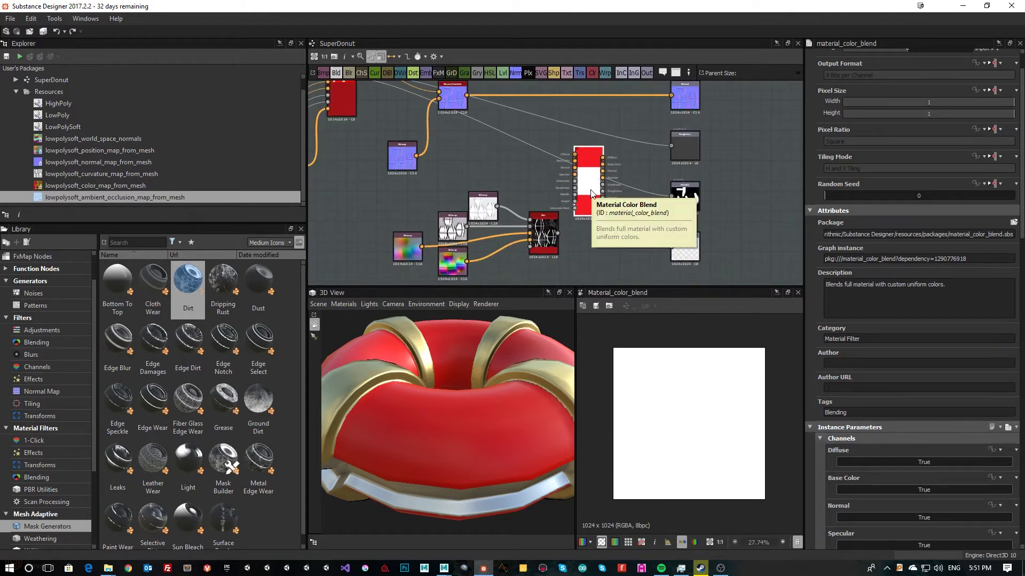
scroll(570, 221, up, 2)
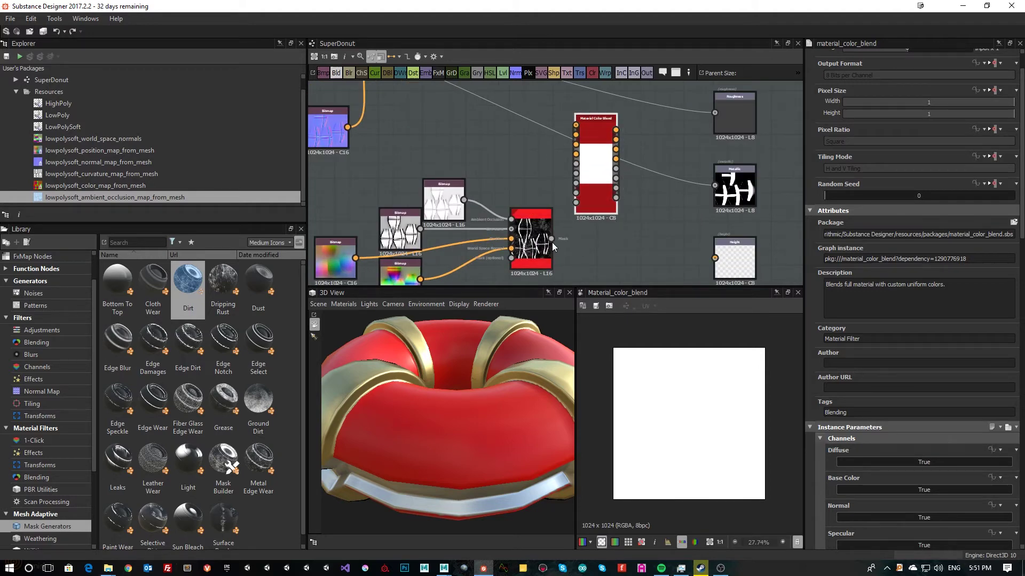
drag(551, 238, 577, 203)
scroll(551, 199, up, 3)
scroll(552, 198, down, 3)
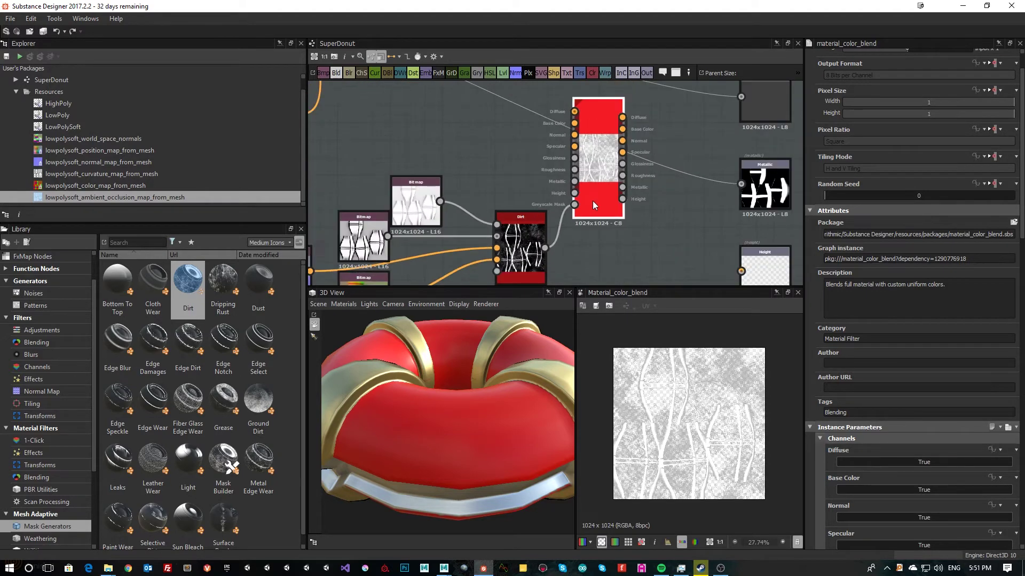
Step: Turn off the Diffuse, Specular, Glossiness and Height channels of the Material Color Blend node
scroll(877, 332, down, 5)
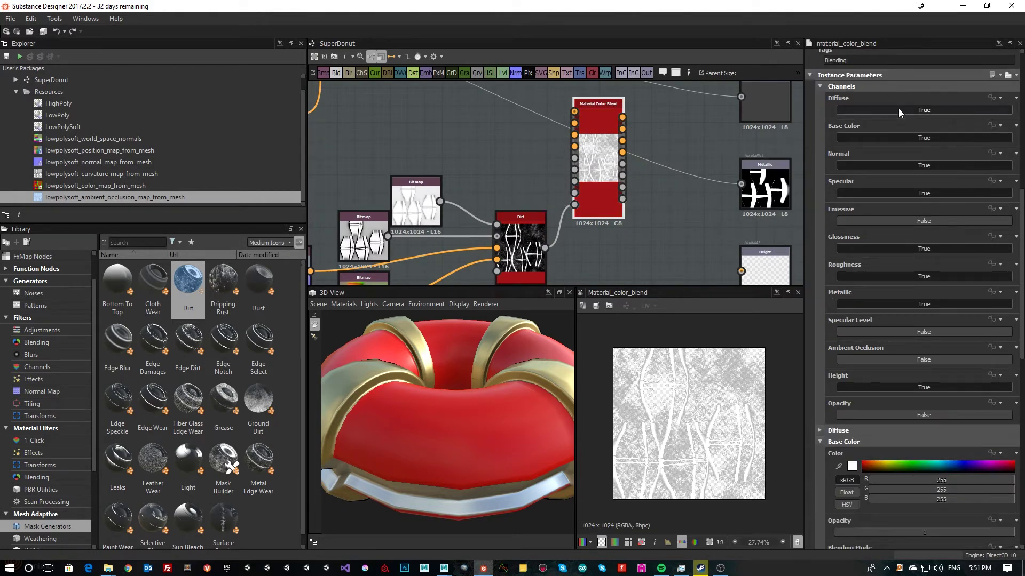
click(918, 110)
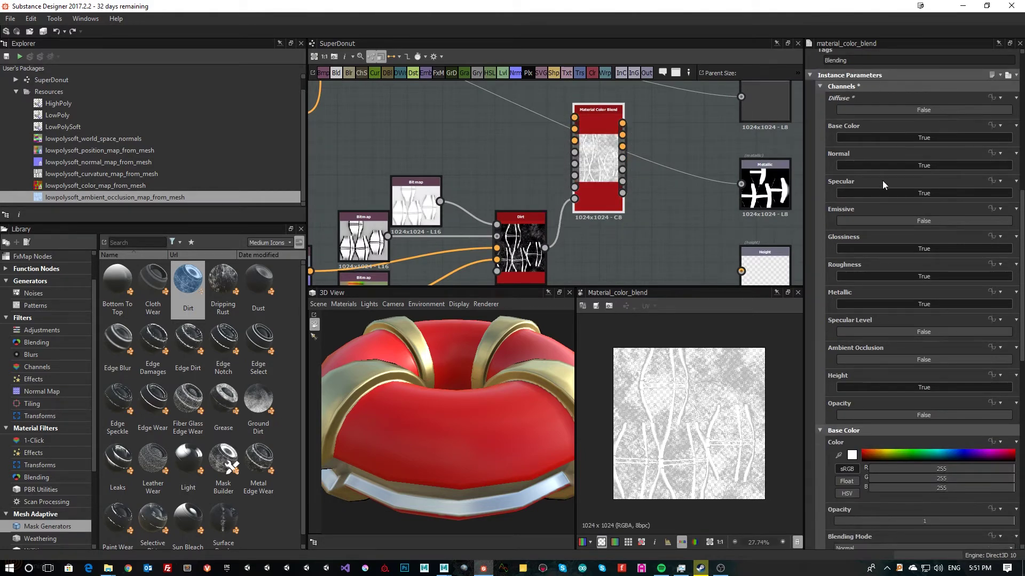
click(886, 194)
click(882, 248)
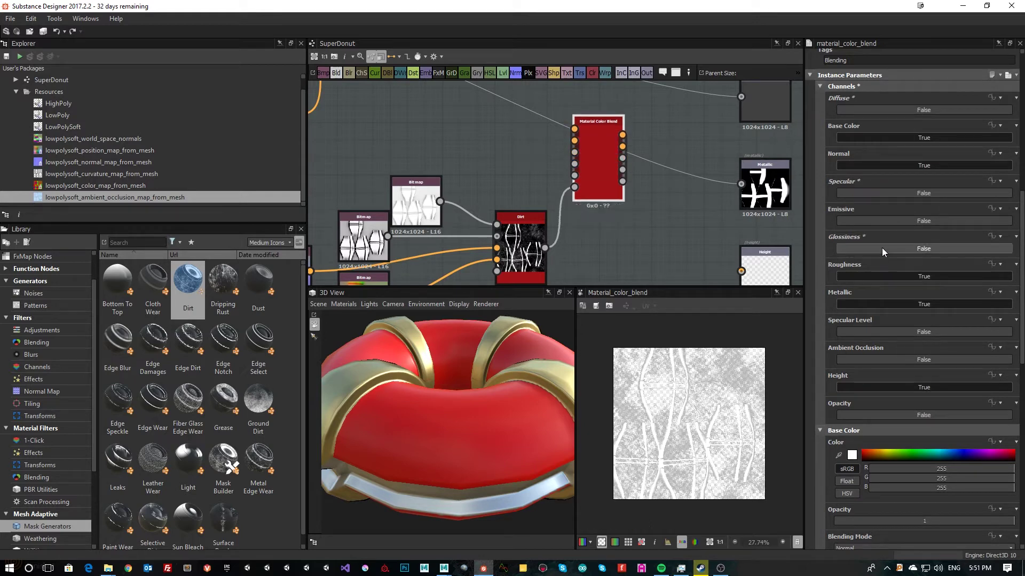
click(890, 389)
Step: Move Material Color Blend between Normal Combine and the Normal output, and feed the combined normal into its Normal input
scroll(501, 152, up, 2)
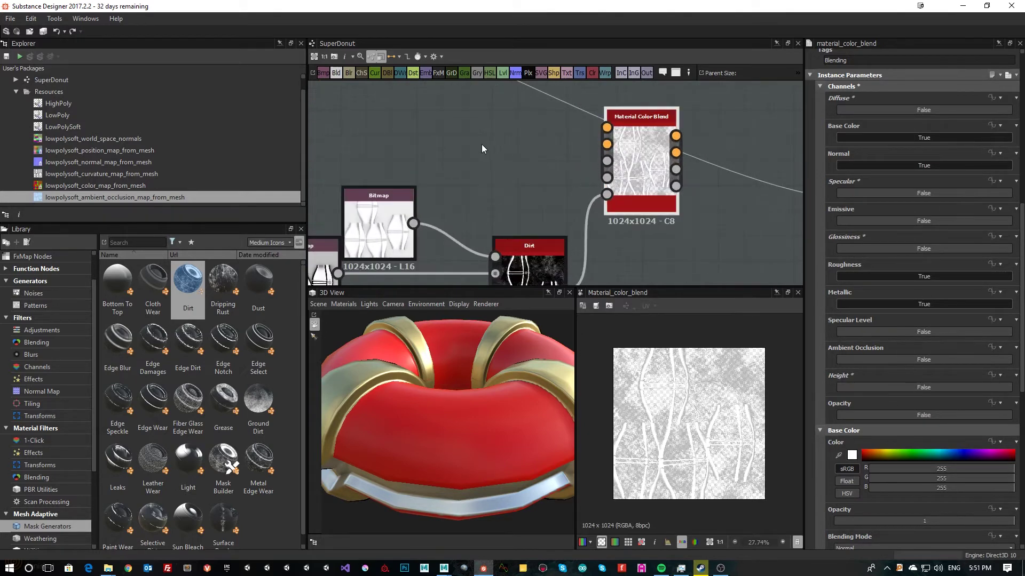
middle_drag(483, 149, 485, 206)
scroll(485, 205, down, 5)
drag(535, 229, 542, 140)
scroll(465, 156, up, 2)
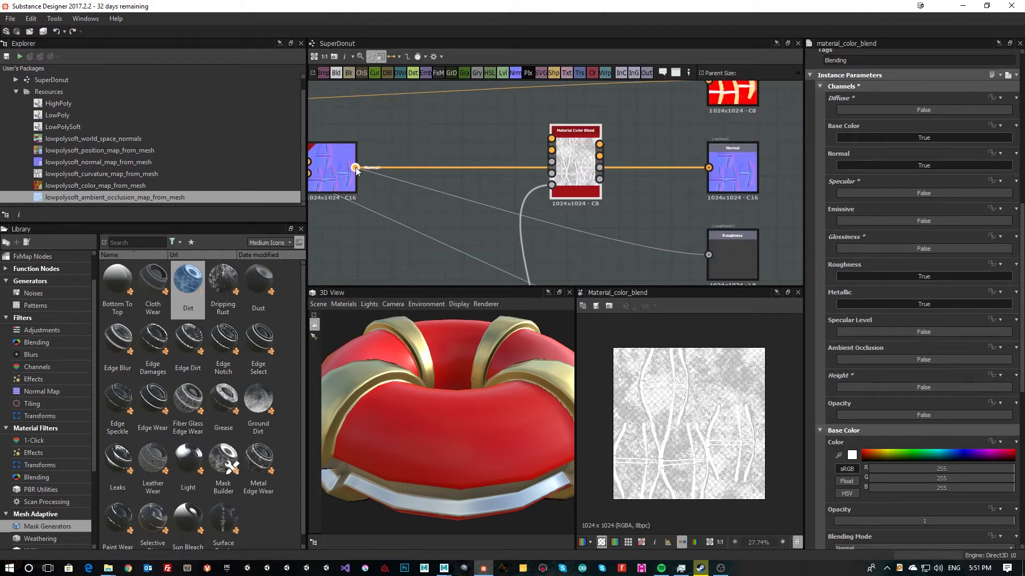
drag(355, 167, 552, 150)
scroll(464, 126, down, 2)
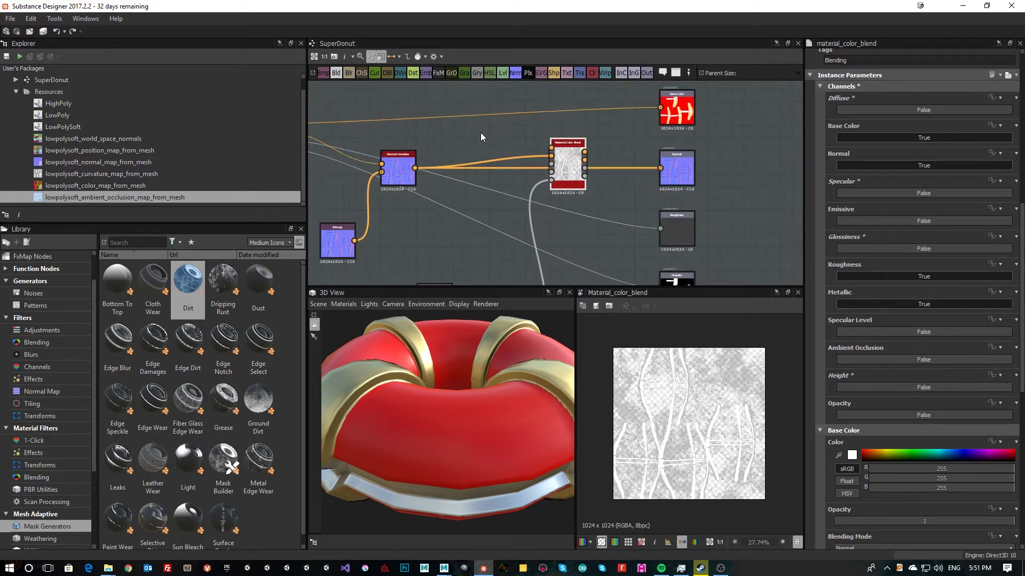
Step: Connect the upstream material blend's Base Color, Metallic and Roughness outputs to the matching Material Color Blend inputs
middle_drag(347, 119, 464, 131)
drag(365, 124, 663, 183)
scroll(622, 185, up, 2)
middle_drag(556, 173, 664, 121)
scroll(525, 149, down, 2)
middle_drag(525, 152, 528, 194)
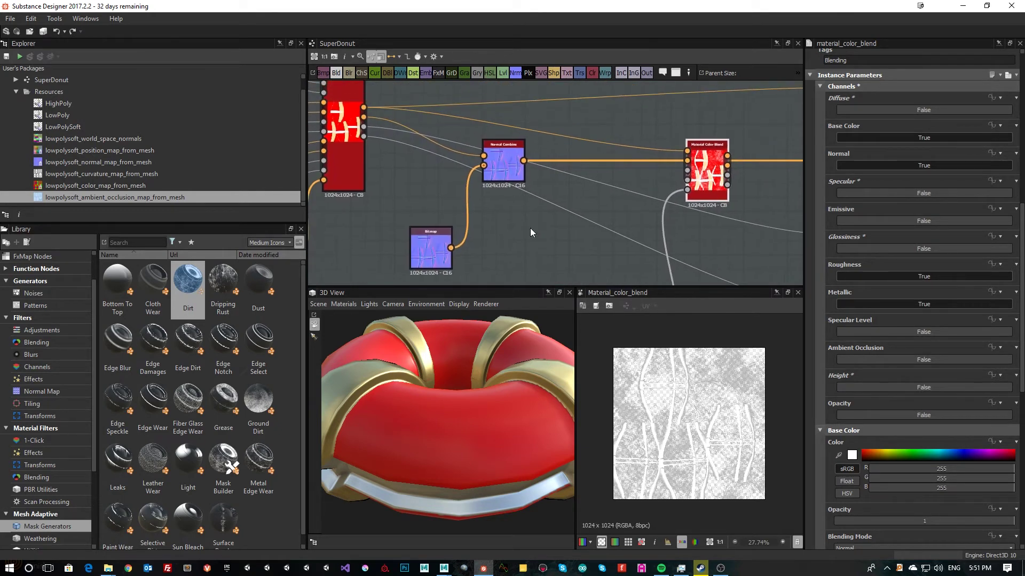
drag(364, 136, 688, 180)
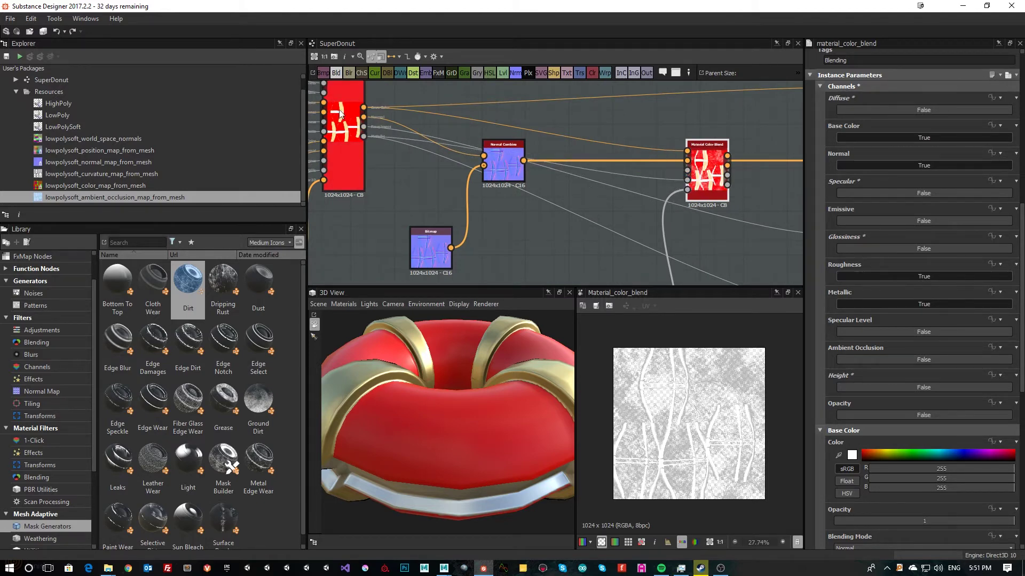
drag(364, 126, 687, 171)
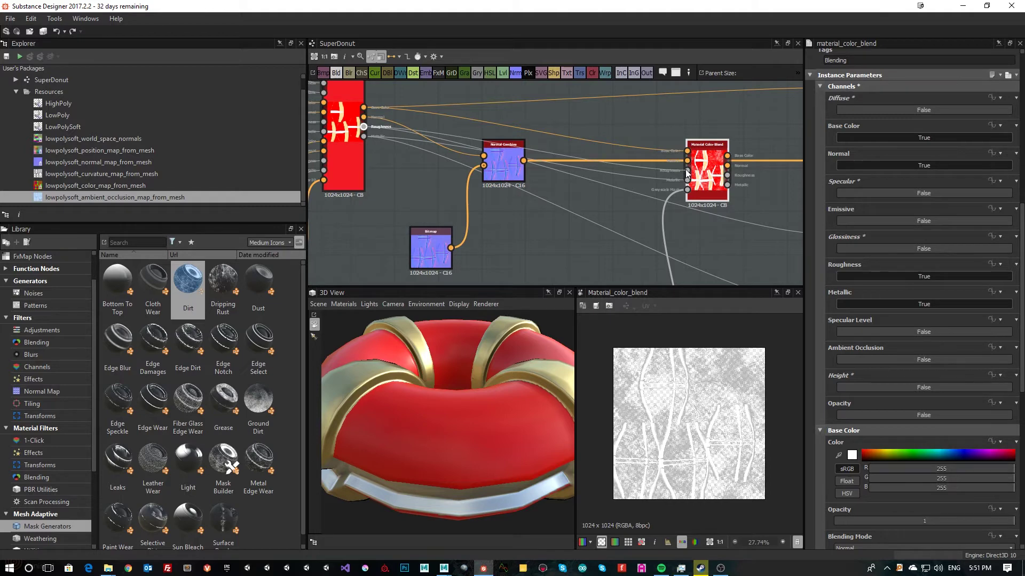
scroll(696, 165, up, 5)
scroll(633, 163, down, 5)
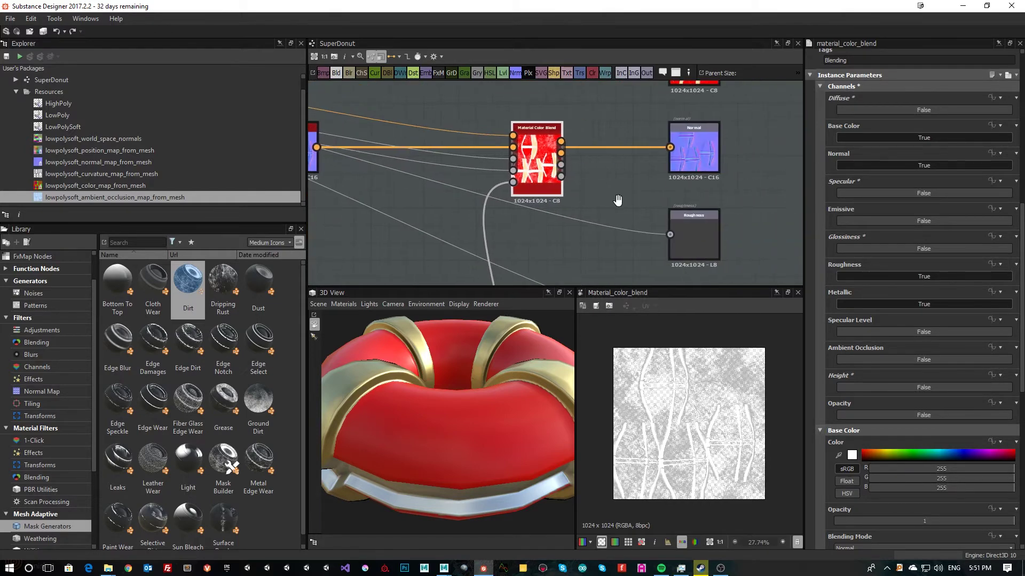
Step: In material link mode, connect Material Color Blend's Base Color, Normal, Roughness and Metallic to the graph outputs and inspect the donut
key(2)
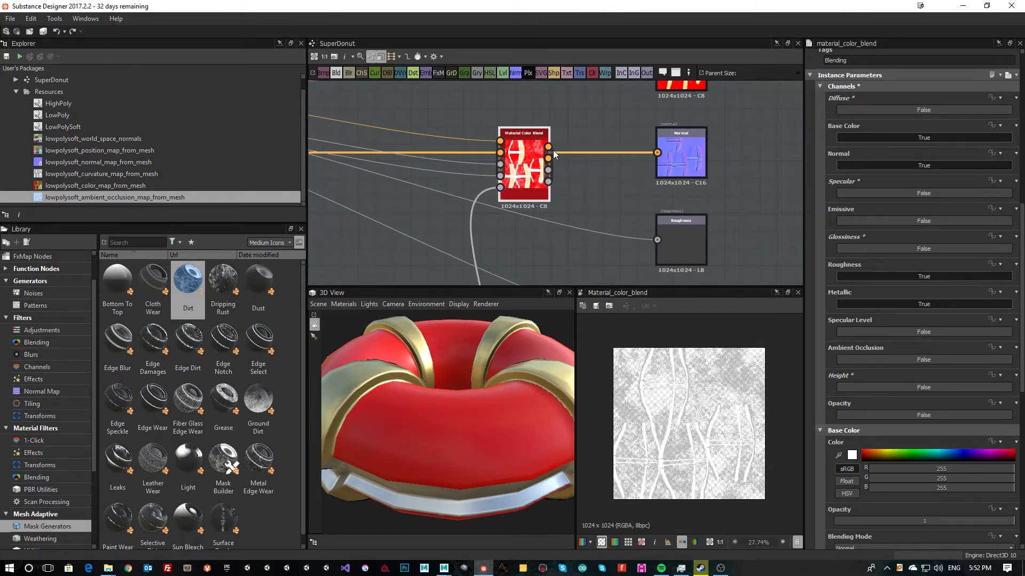
drag(548, 147, 665, 148)
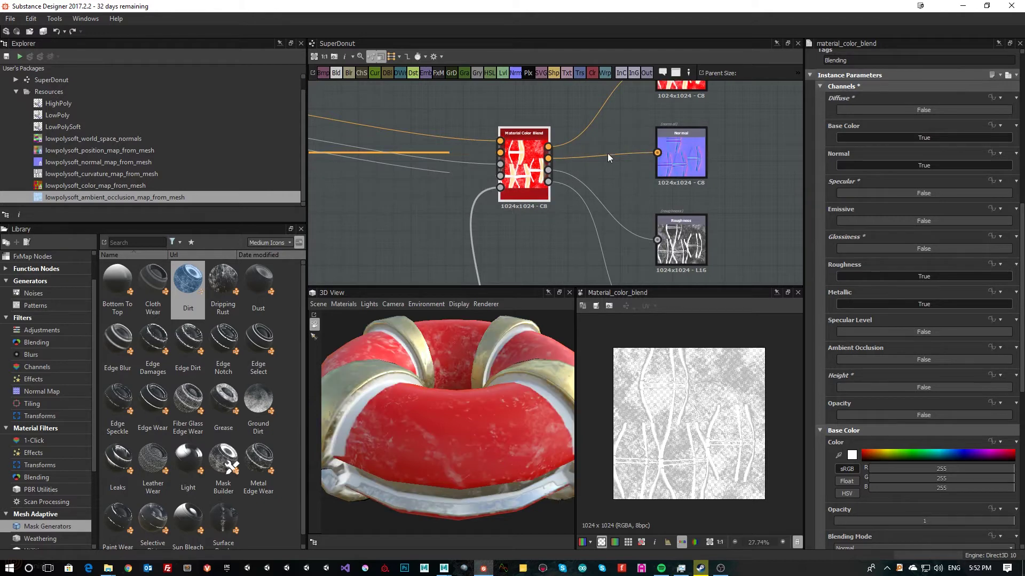
scroll(607, 152, down, 2)
drag(430, 422, 425, 442)
scroll(553, 162, up, 5)
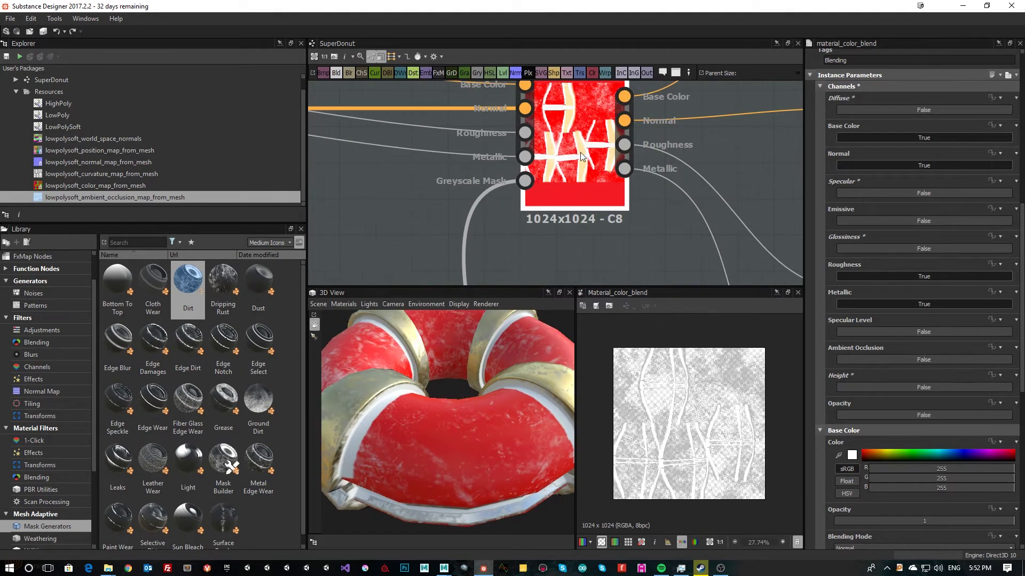
middle_drag(596, 158, 603, 211)
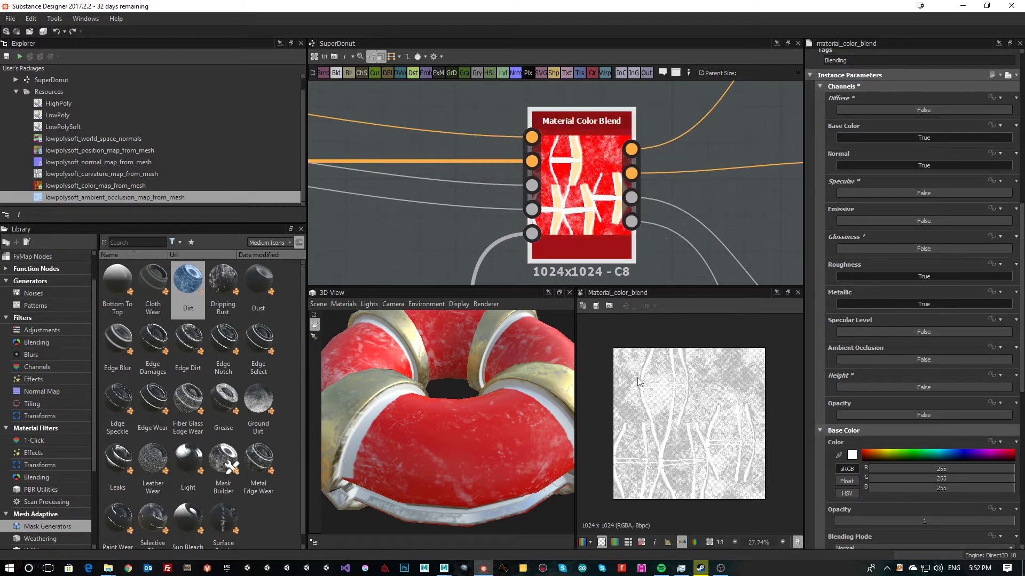
scroll(949, 366, down, 8)
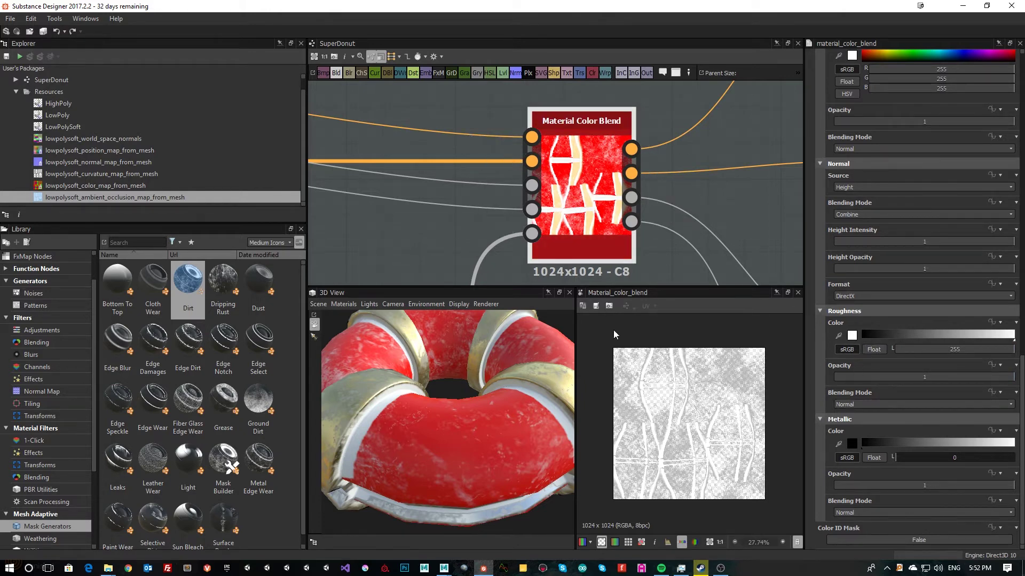
click(851, 336)
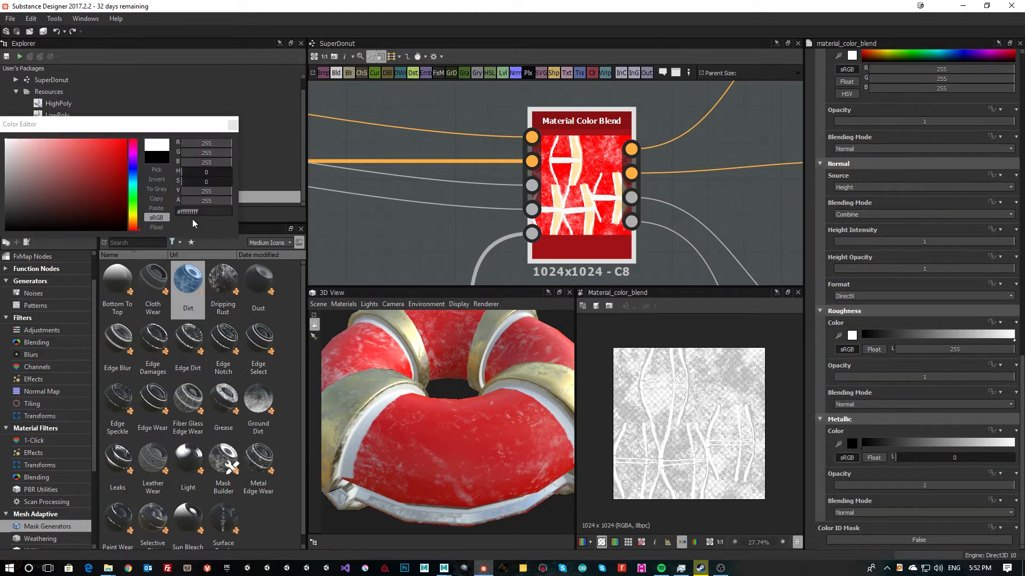
drag(89, 124, 341, 114)
click(363, 208)
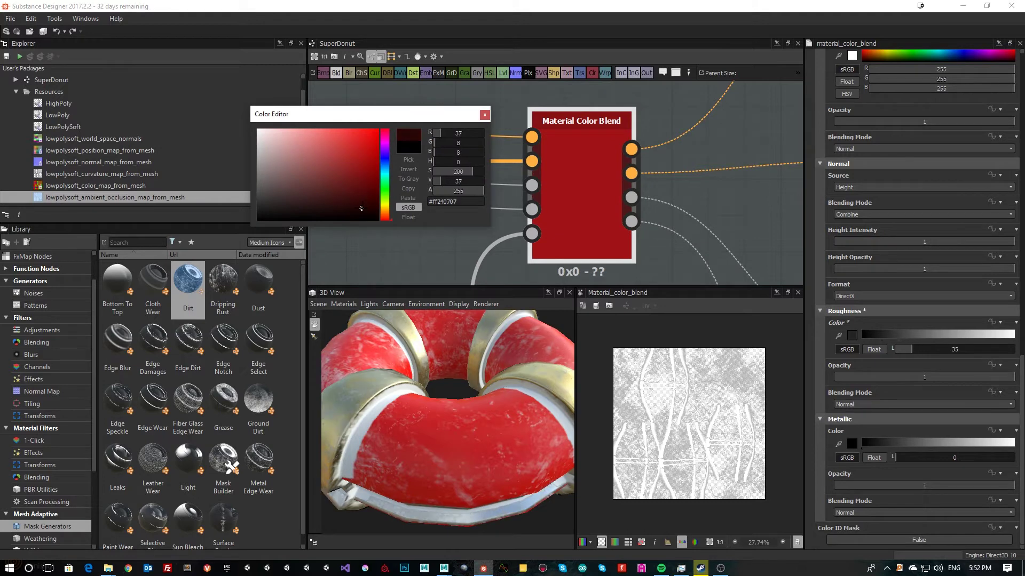
drag(365, 208, 363, 208)
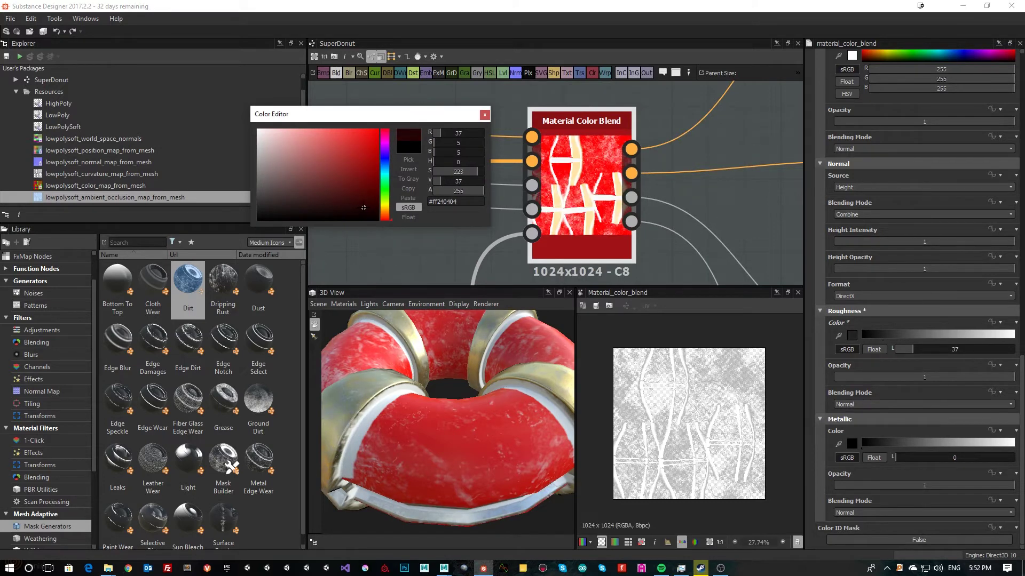
key(ctrl+z)
scroll(721, 242, down, 1)
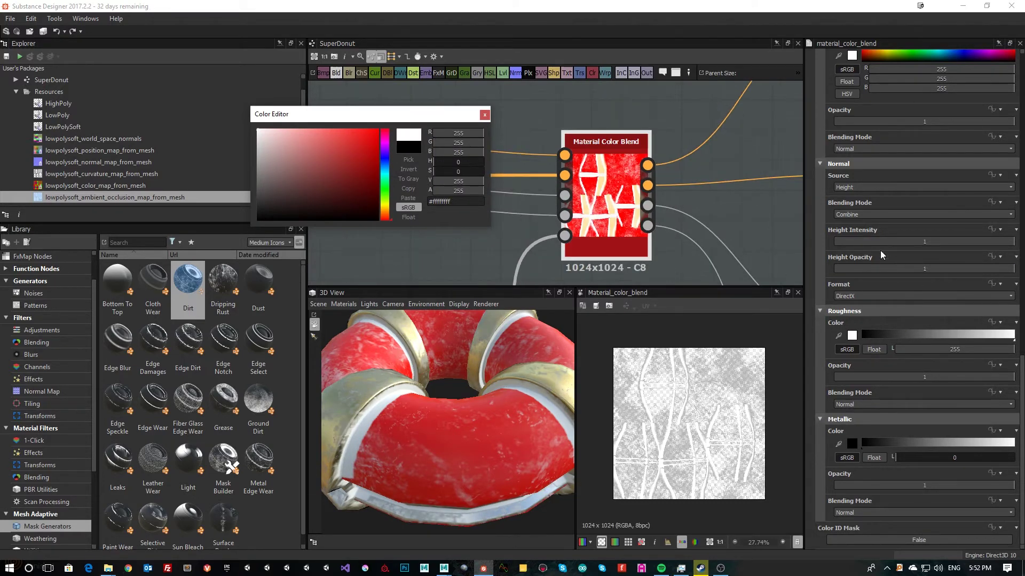
Step: Set the Base Color of Material Color Blend to a dark red with RGB 38, 6, 6
scroll(880, 251, up, 4)
click(853, 183)
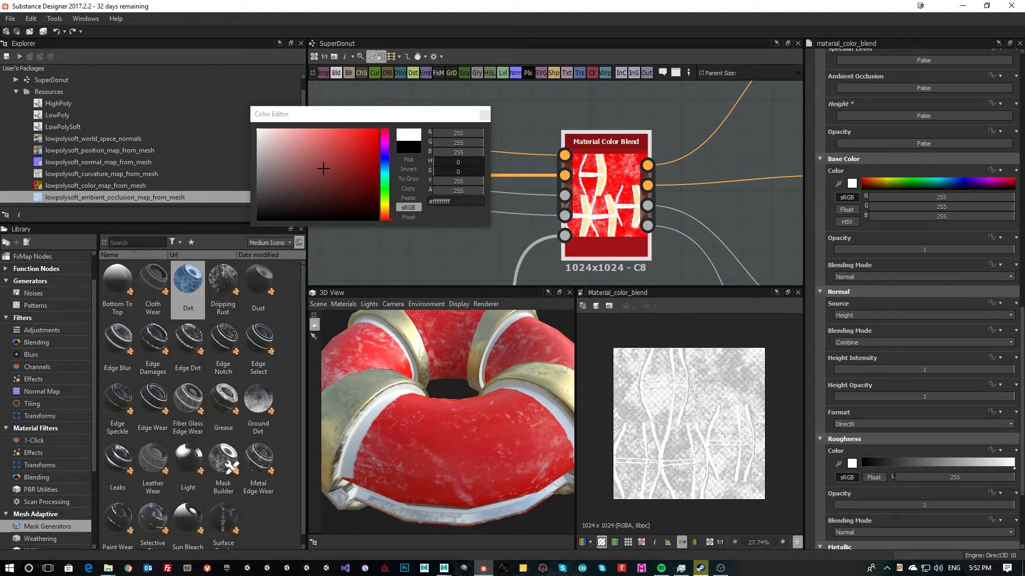
click(357, 207)
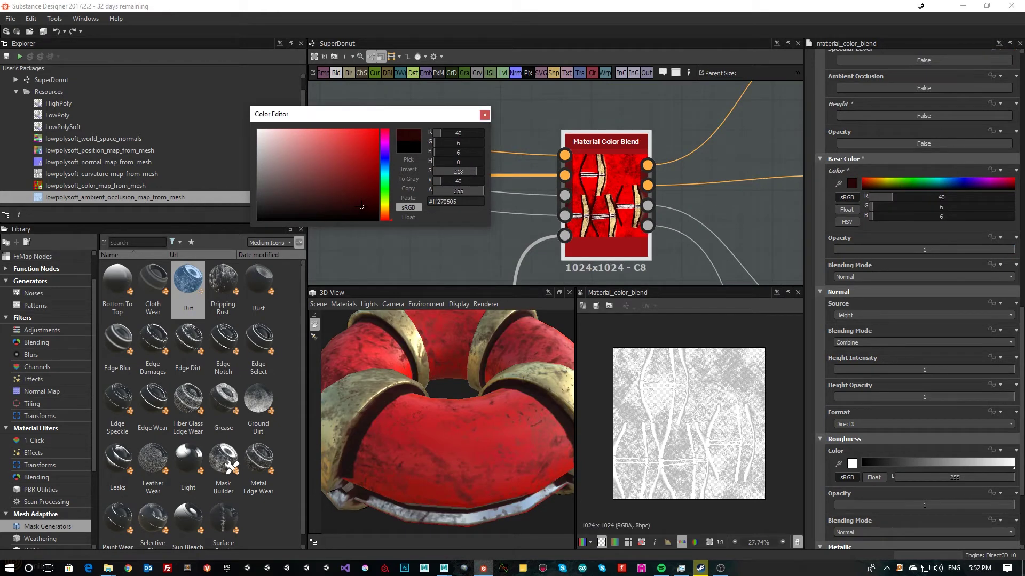
drag(357, 207, 361, 207)
click(482, 114)
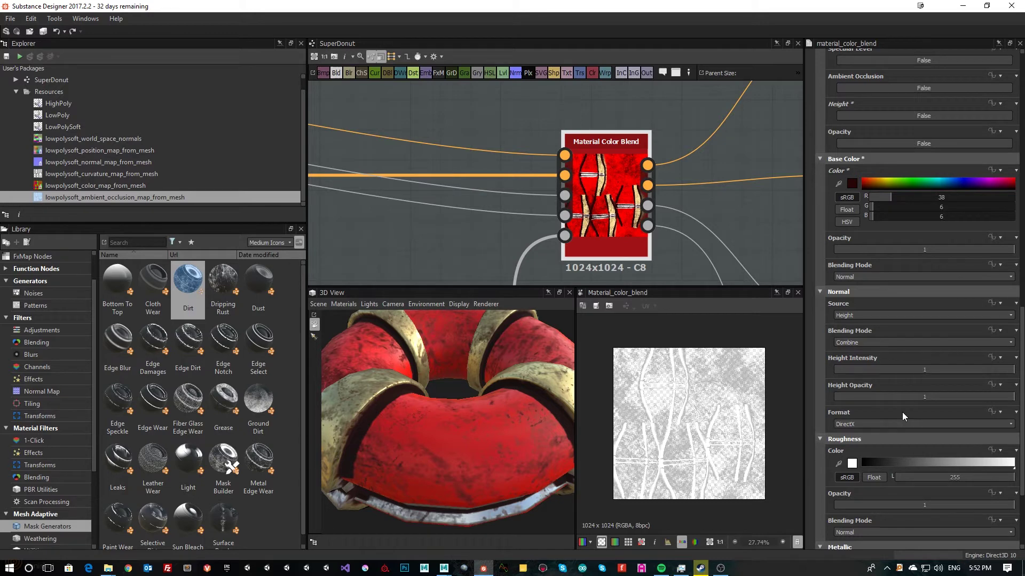
Step: Inspect the dark dirt on the donut's red surface, gold bands and aluminium rim from several angles and distances
scroll(865, 425, down, 2)
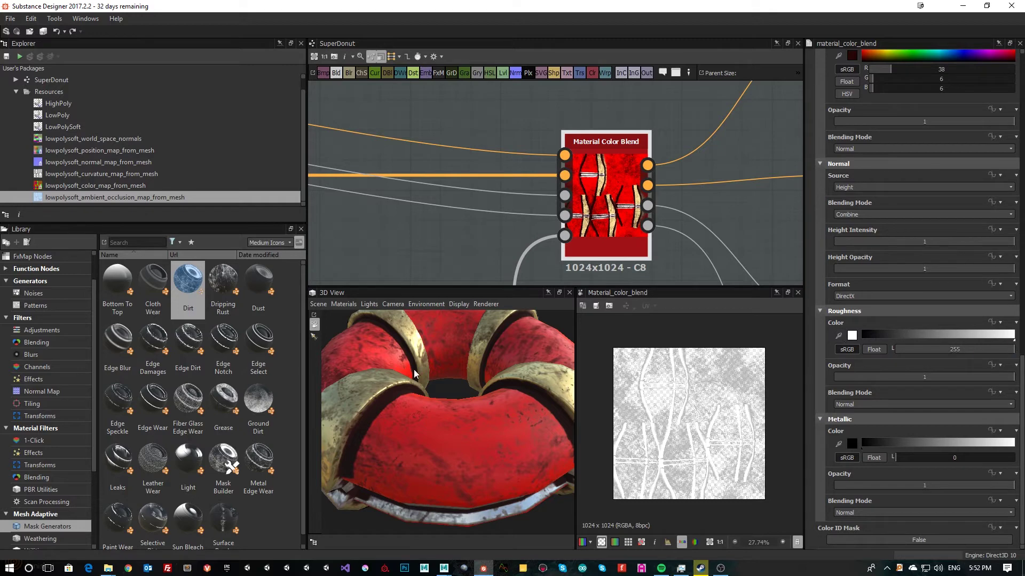
drag(490, 508, 442, 459)
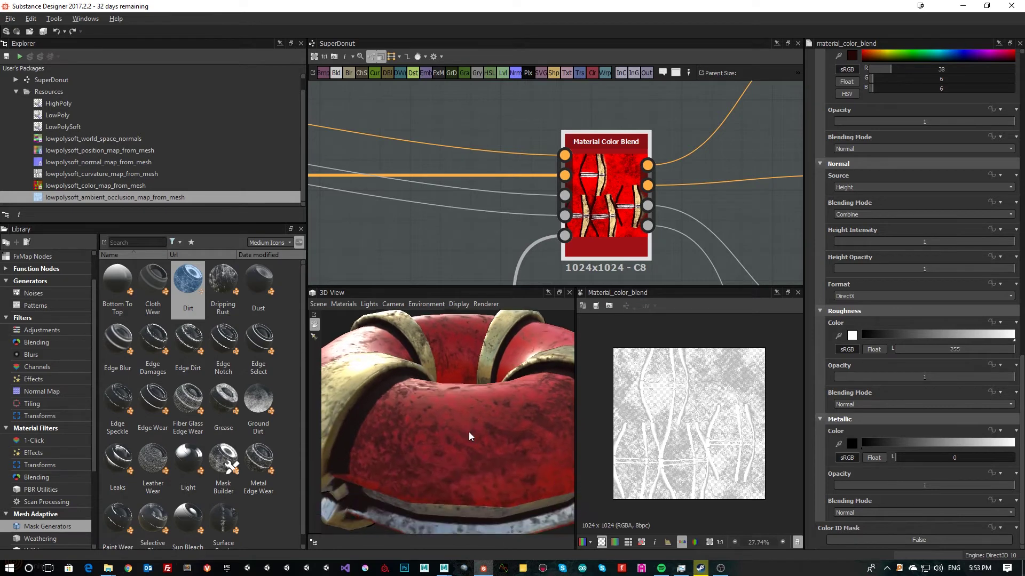
drag(450, 439, 460, 446)
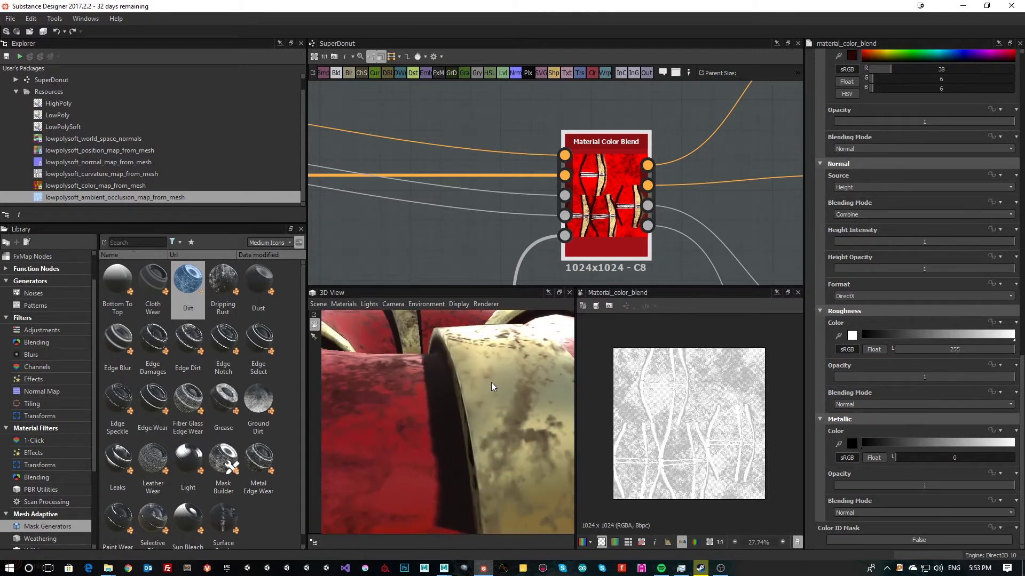
drag(491, 386, 483, 417)
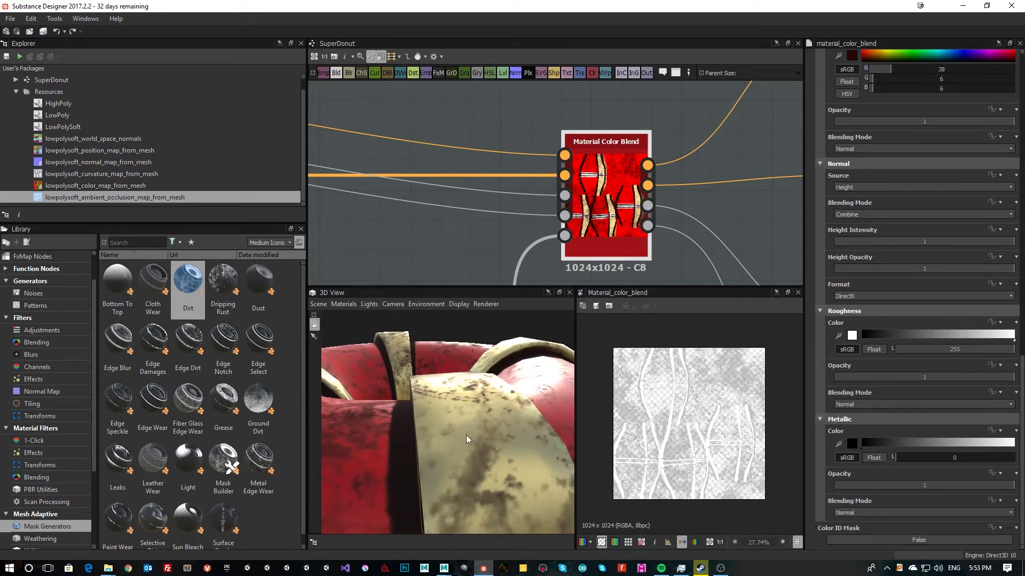
scroll(466, 439, down, 8)
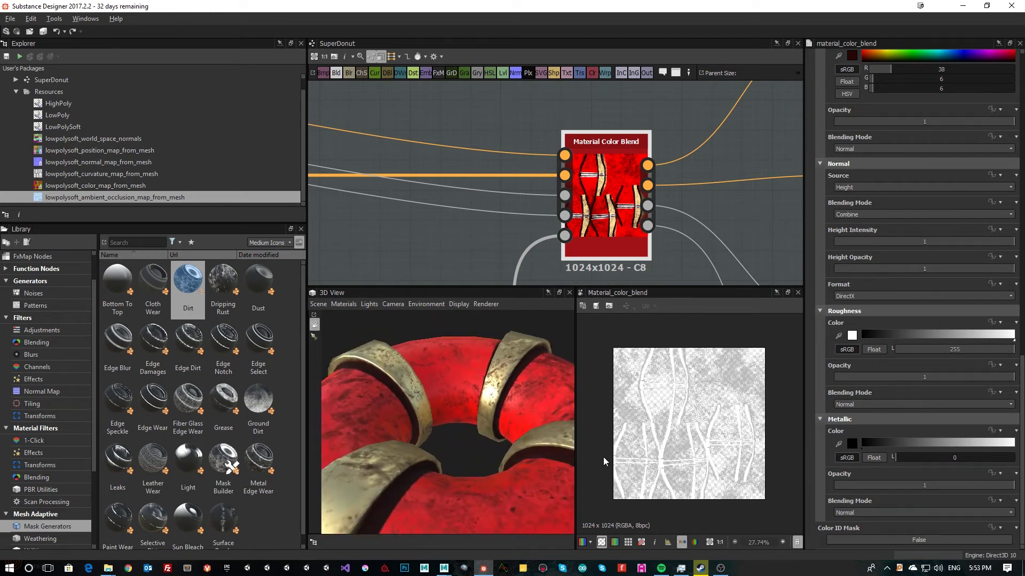
drag(499, 460, 456, 437)
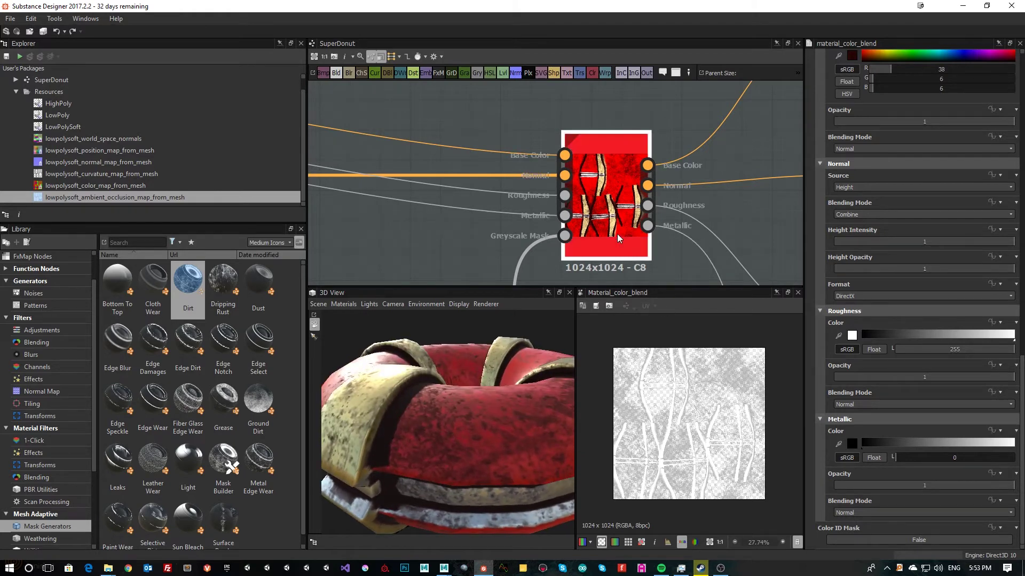
Step: Display the lowpolysoft curvature map bitmap in the 2D preview and examine its edges up close
middle_drag(474, 193, 602, 119)
middle_drag(645, 223, 660, 129)
scroll(605, 197, up, 5)
middle_drag(449, 172, 616, 174)
scroll(401, 160, up, 3)
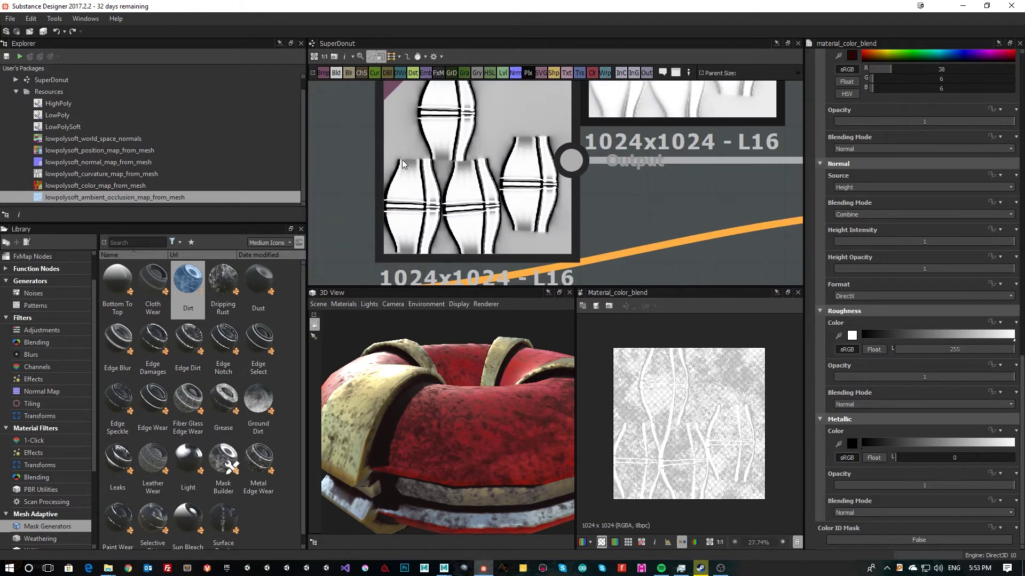
click(452, 173)
scroll(487, 210, down, 2)
middle_drag(487, 211, 490, 225)
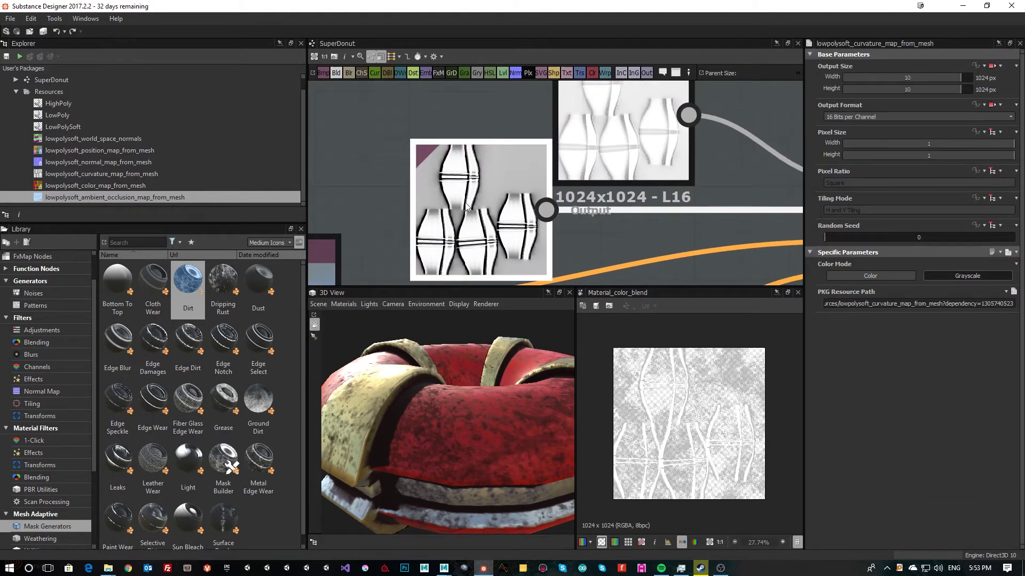
double_click(467, 208)
scroll(665, 415, up, 2)
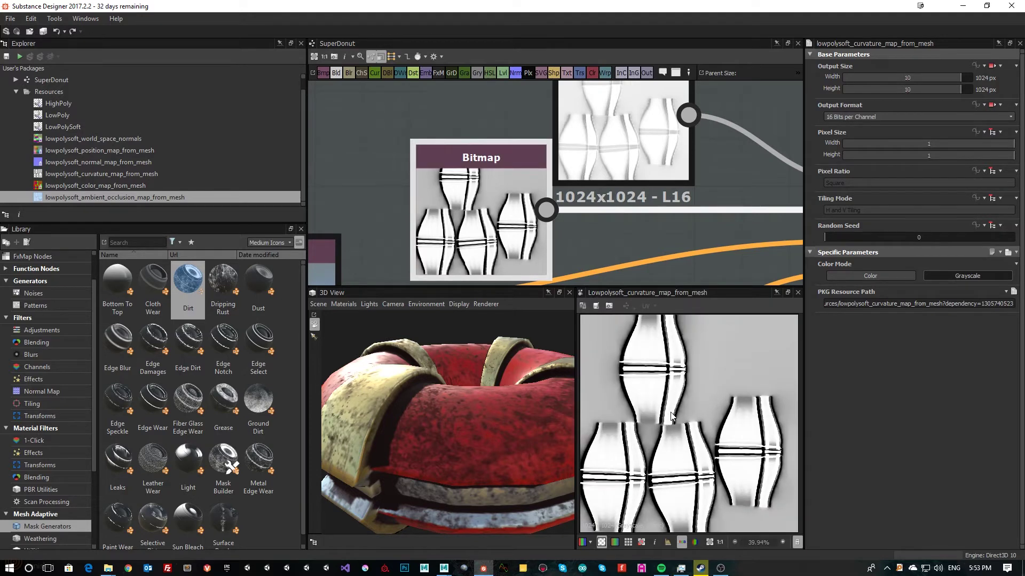
scroll(671, 416, up, 3)
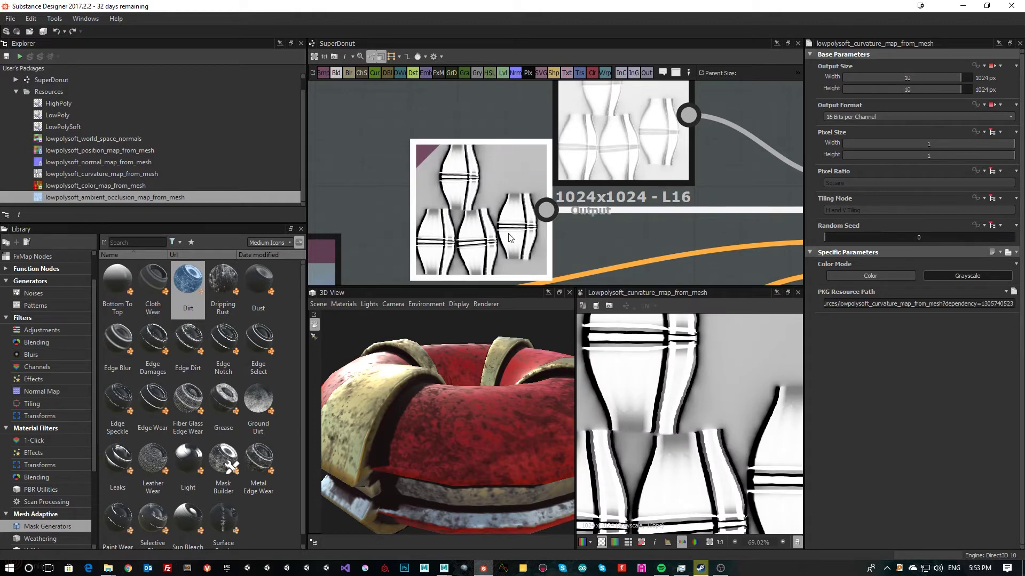
Step: Set the Dirt node's Dirt Level to 0.66, Dirt Contrast to 0.38 and Grunge Amount to 0.32
middle_drag(517, 235, 344, 215)
middle_drag(528, 177, 637, 96)
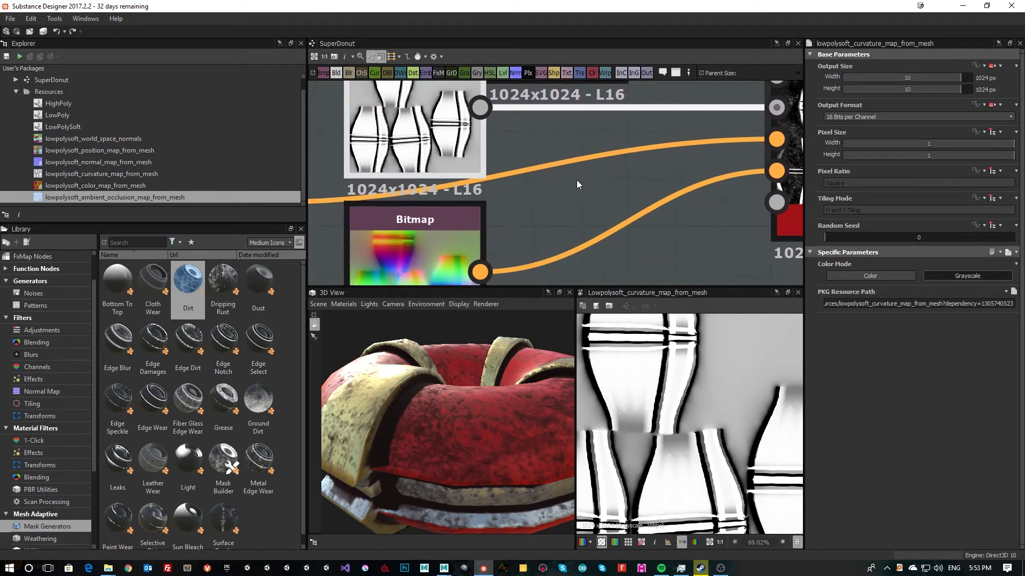
scroll(576, 183, down, 2)
middle_drag(617, 180, 456, 288)
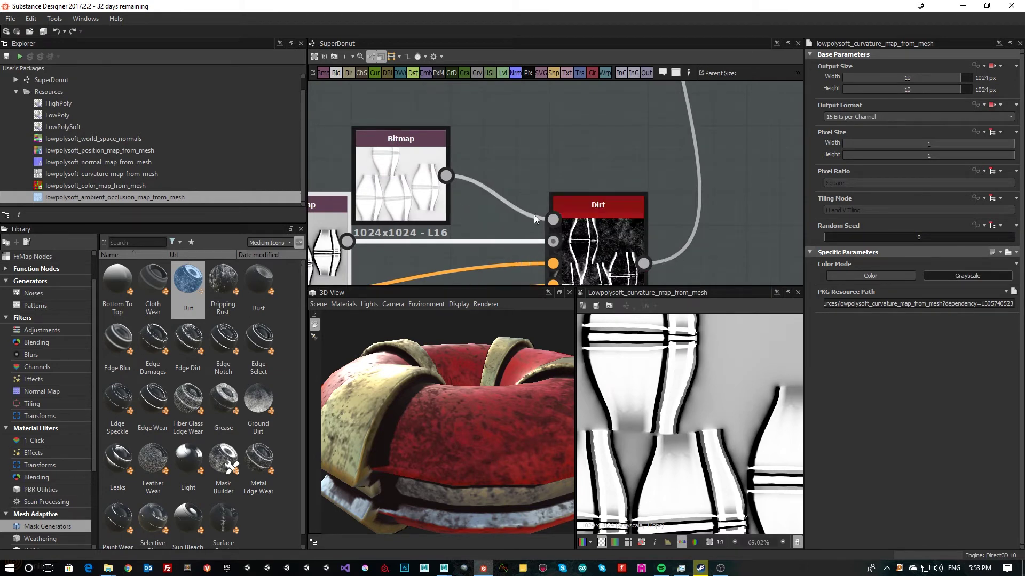
middle_drag(551, 232, 642, 93)
middle_drag(572, 238, 432, 223)
scroll(559, 231, down, 2)
middle_drag(681, 176, 482, 332)
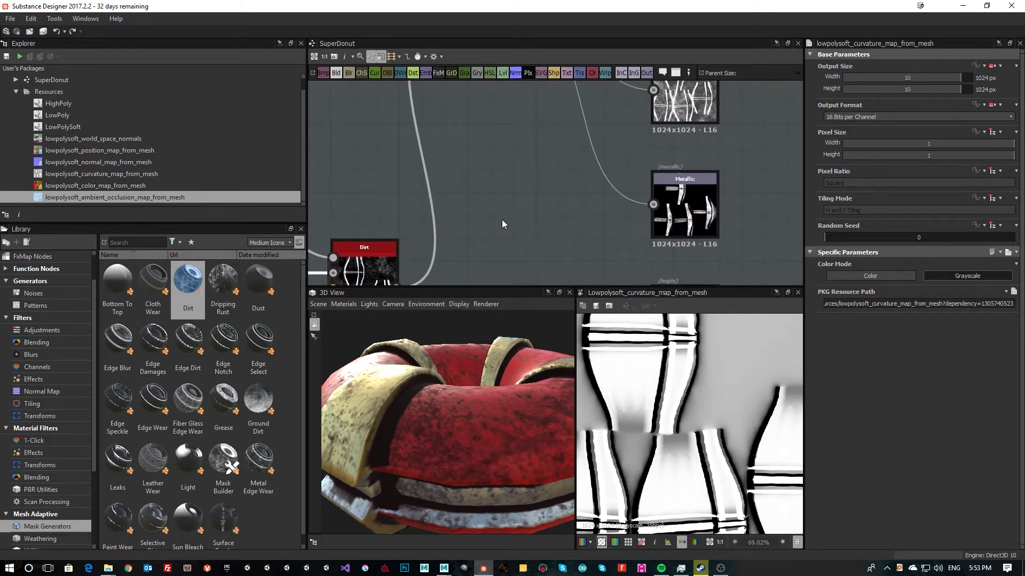
middle_drag(502, 220, 578, 181)
click(442, 242)
scroll(882, 418, down, 3)
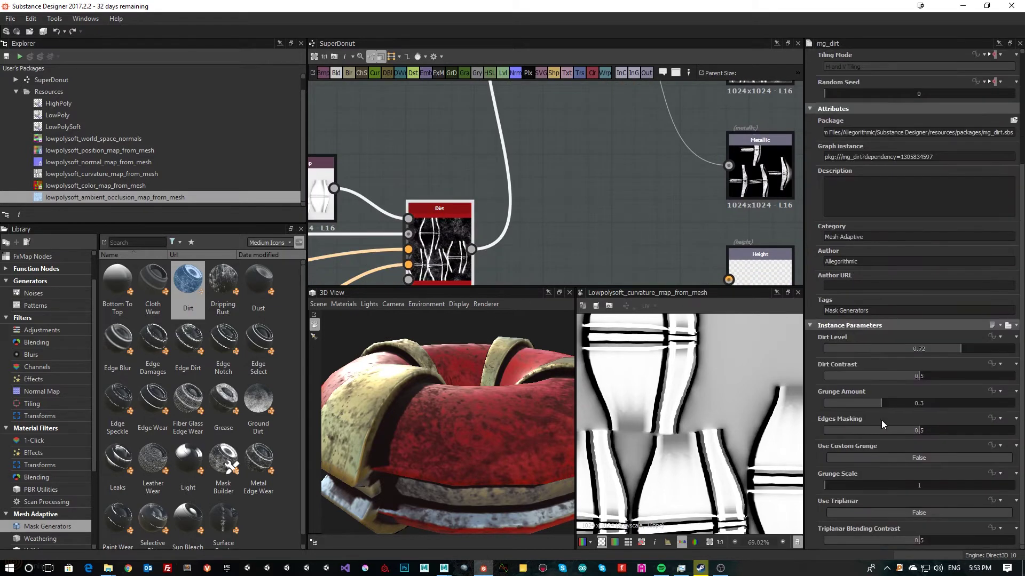
drag(853, 403, 895, 376)
mouse_move(964, 350)
mouse_down()
mouse_move(936, 349)
mouse_move(949, 350)
mouse_up()
middle_drag(366, 244, 495, 221)
scroll(396, 223, up, 2)
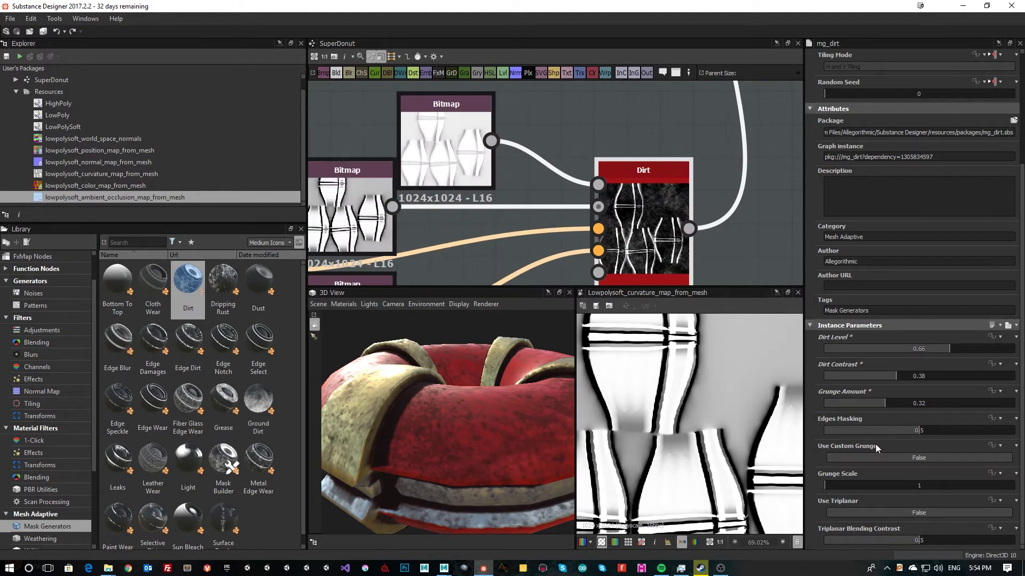
drag(908, 431, 851, 427)
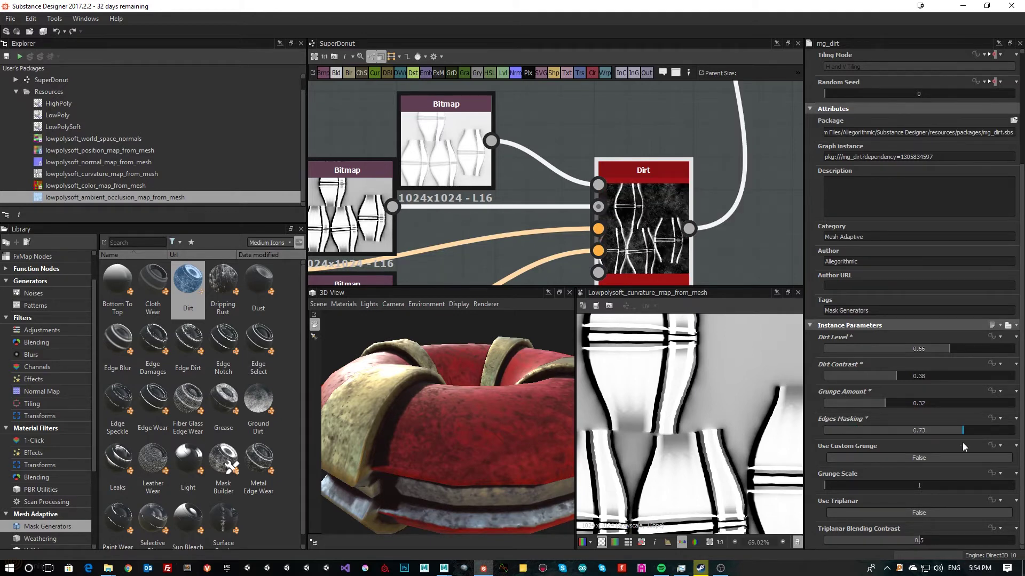
click(915, 432)
click(918, 435)
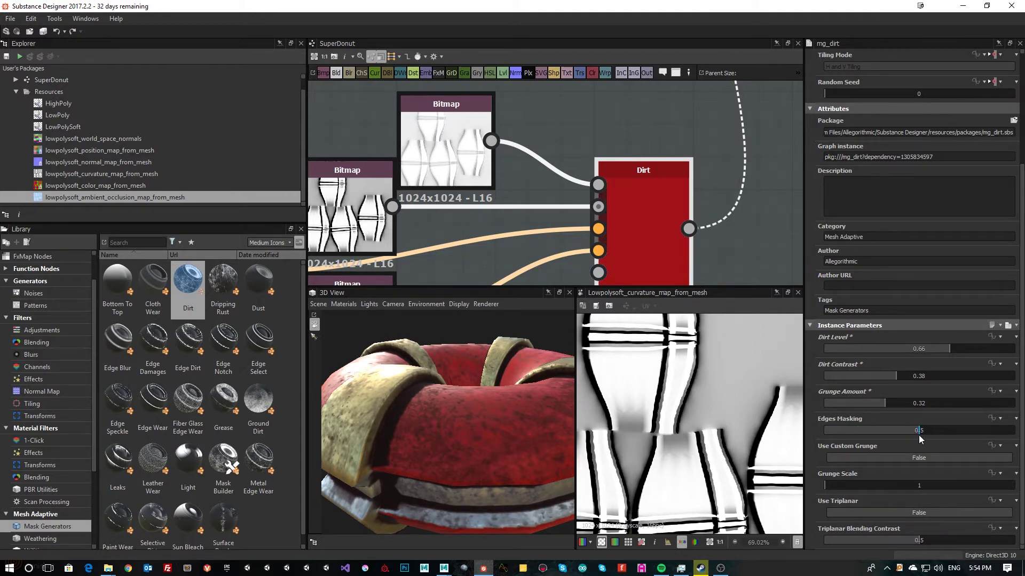
Step: Open the model information baking setup for LowPolySoft and disable the Curvature Map from Mesh baker
middle_drag(384, 187, 706, 134)
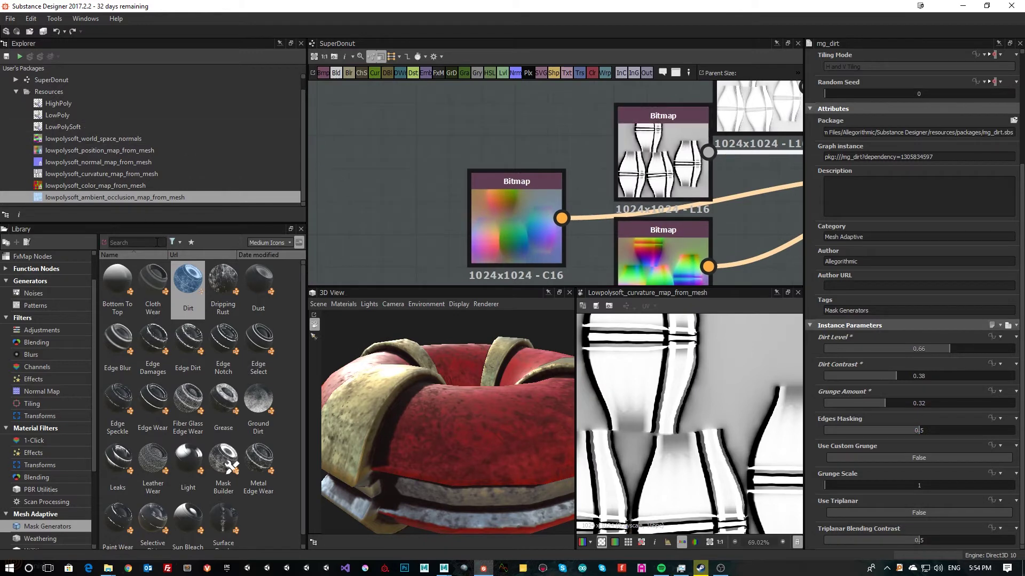
click(102, 174)
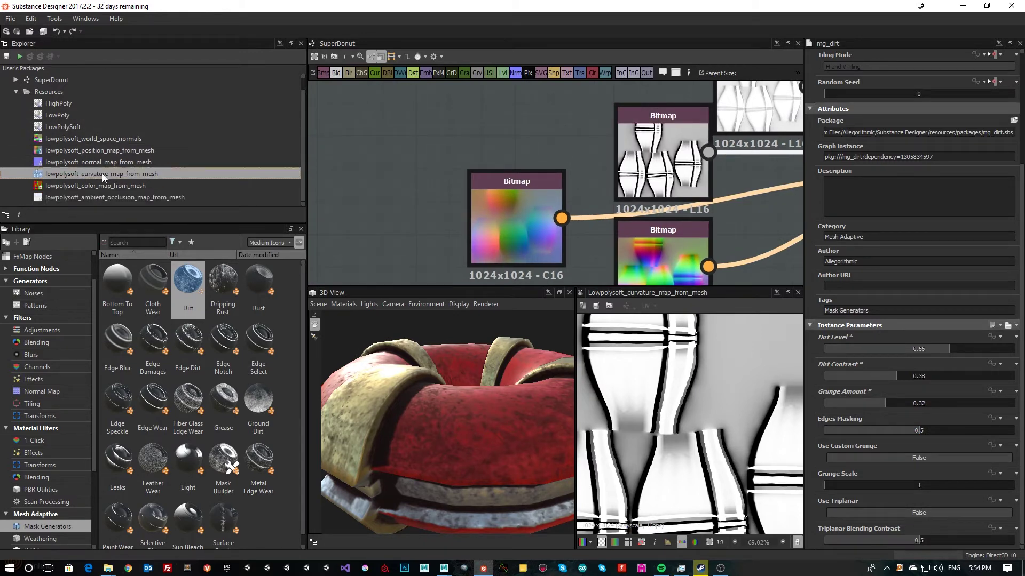
click(60, 128)
right_click(59, 130)
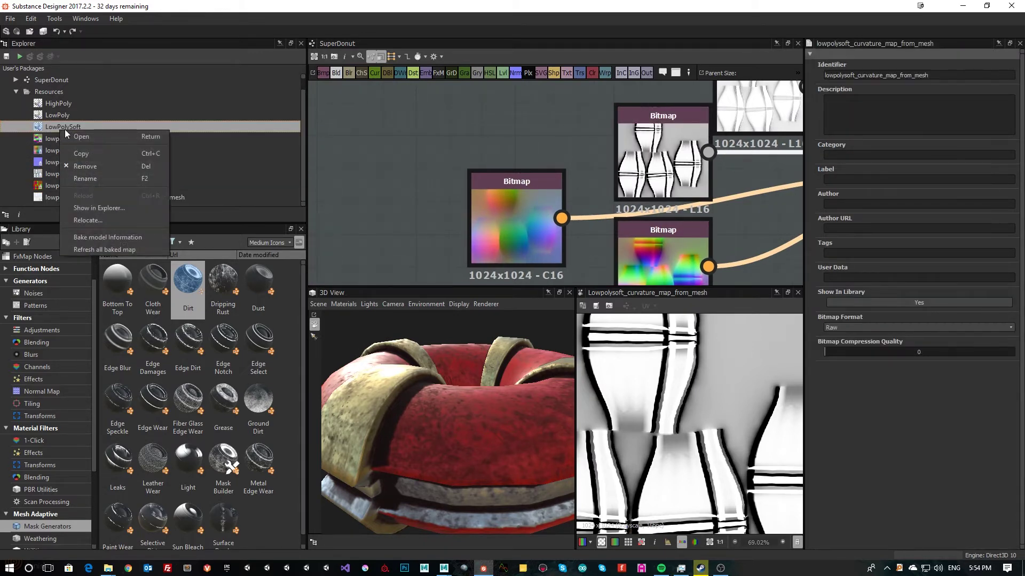
click(105, 237)
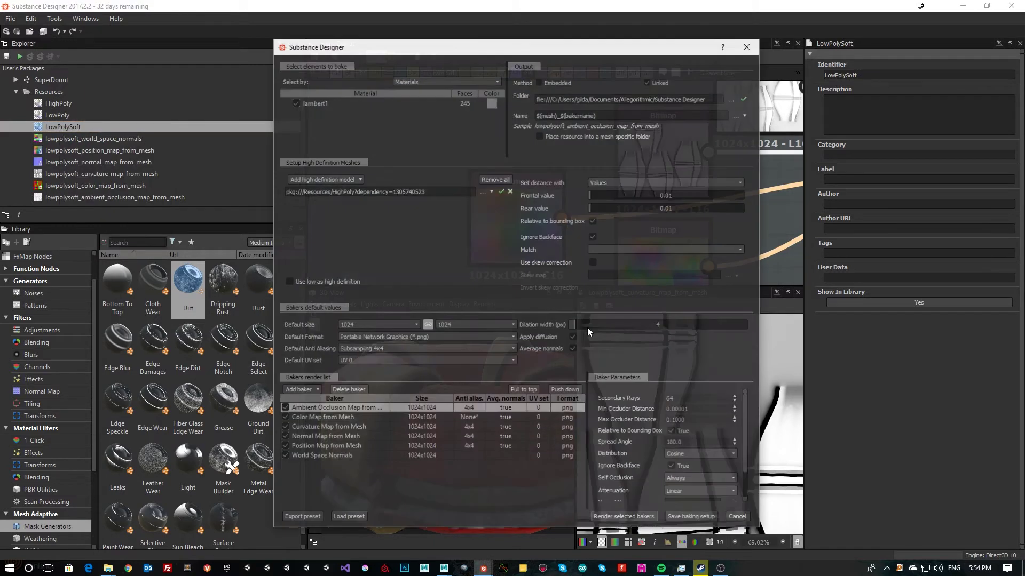
click(332, 433)
click(331, 430)
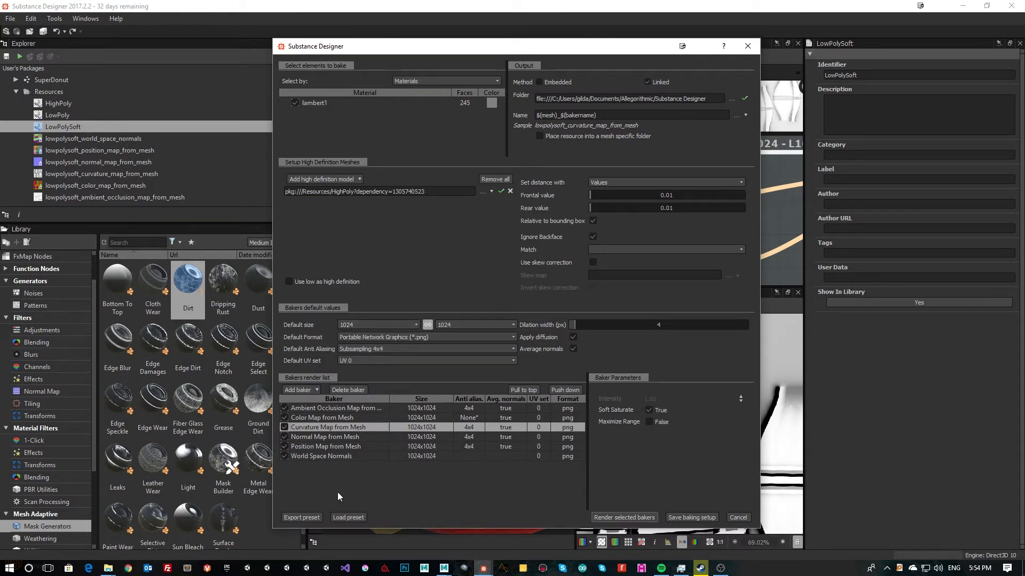
click(284, 427)
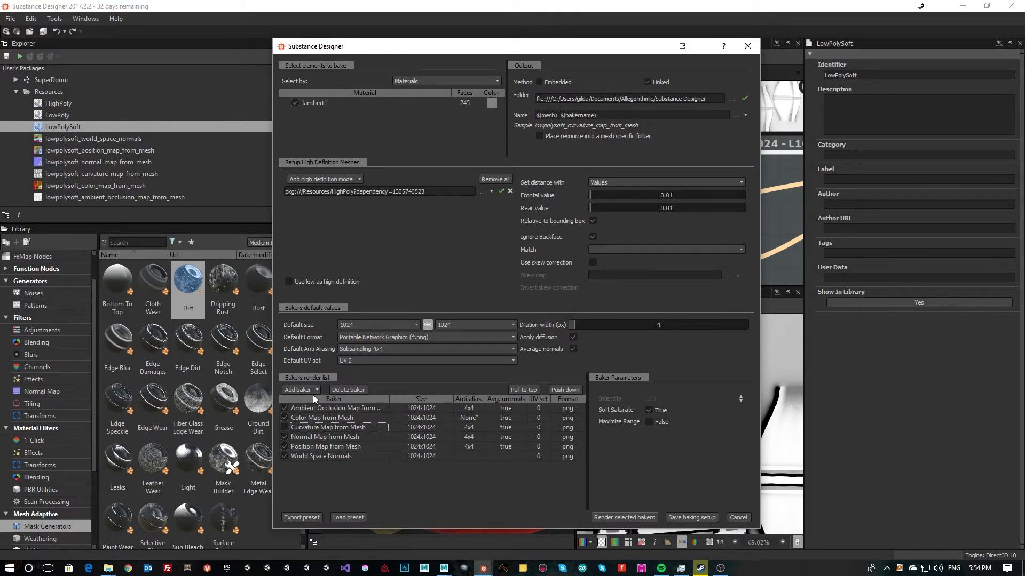
Step: Add a Curvature baker and use the previous baker Normal Map from Mesh as its normal map
click(300, 390)
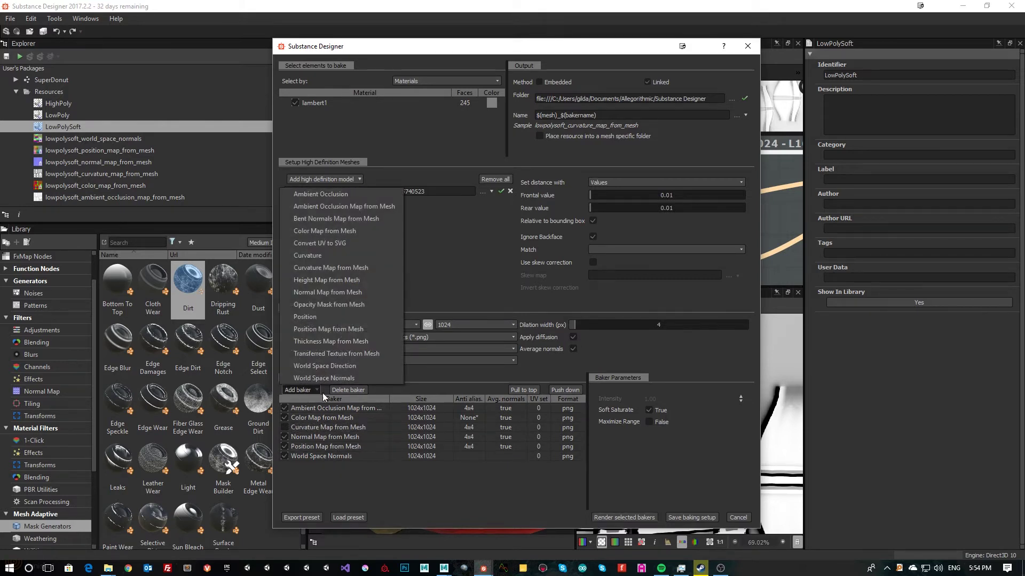
click(309, 256)
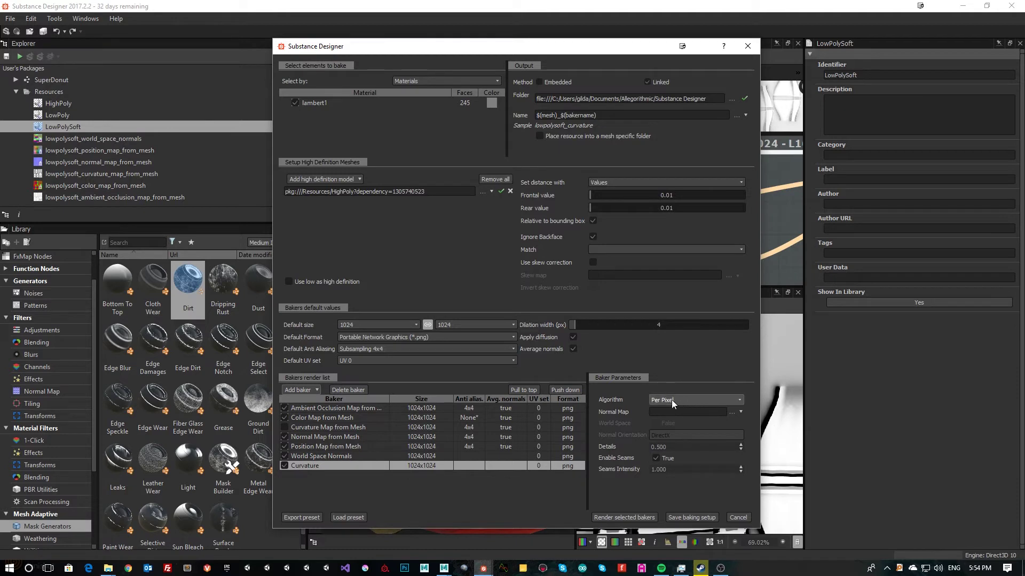
click(735, 412)
mouse_move(775, 466)
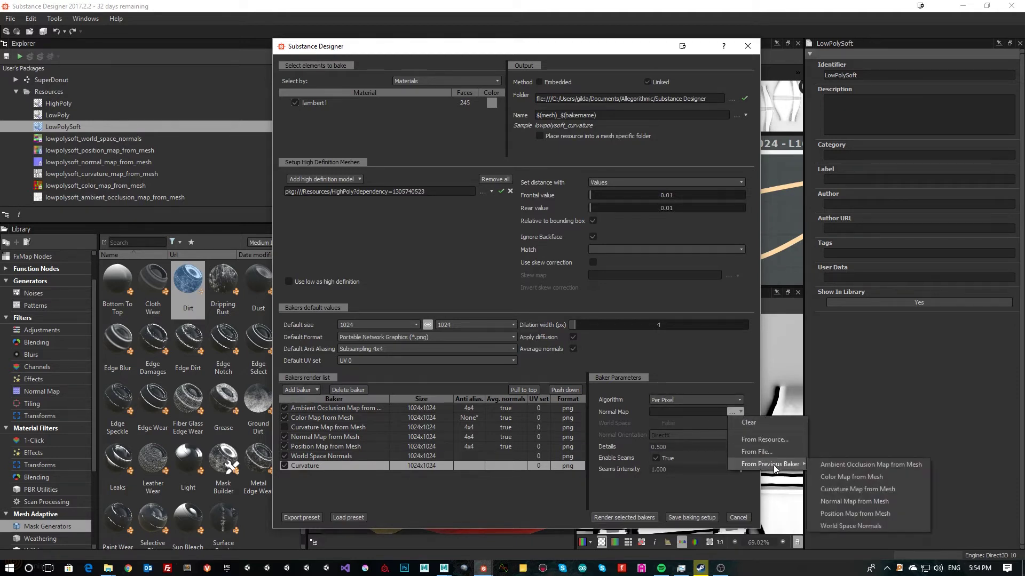
click(868, 501)
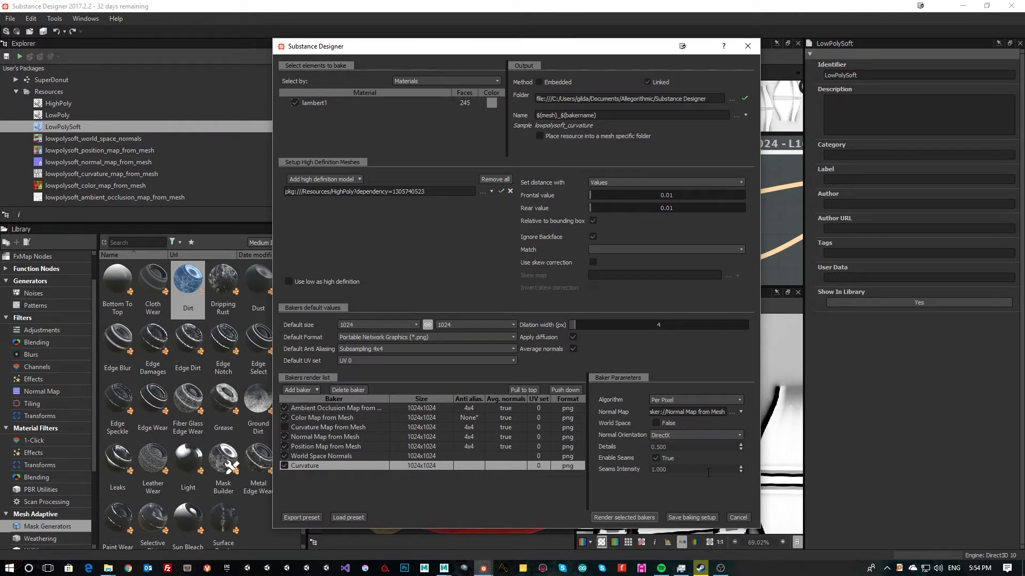
Step: Render the selected bakers and place the new lowpolysoft_curvature map in the graph as a bitmap
click(634, 518)
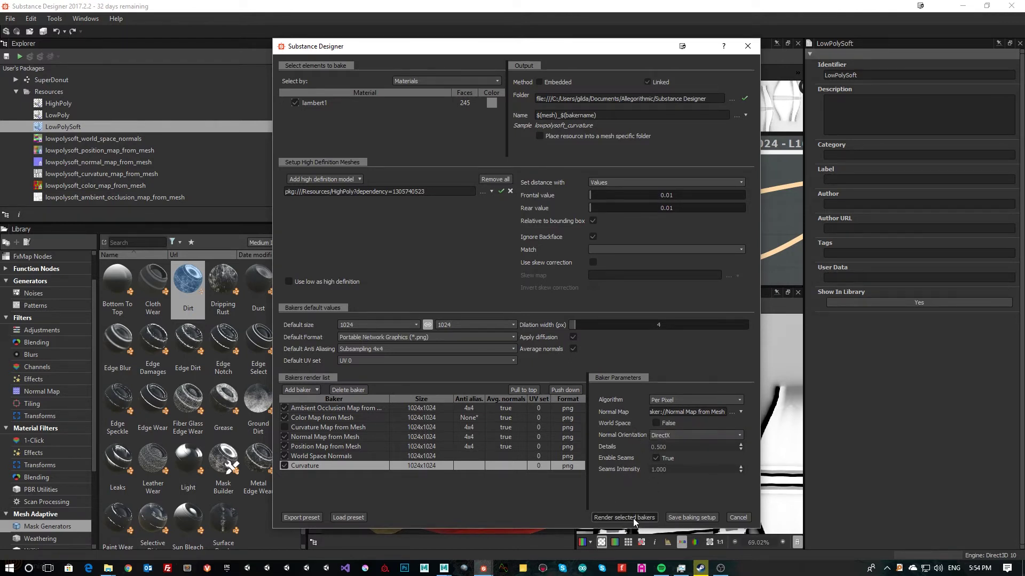
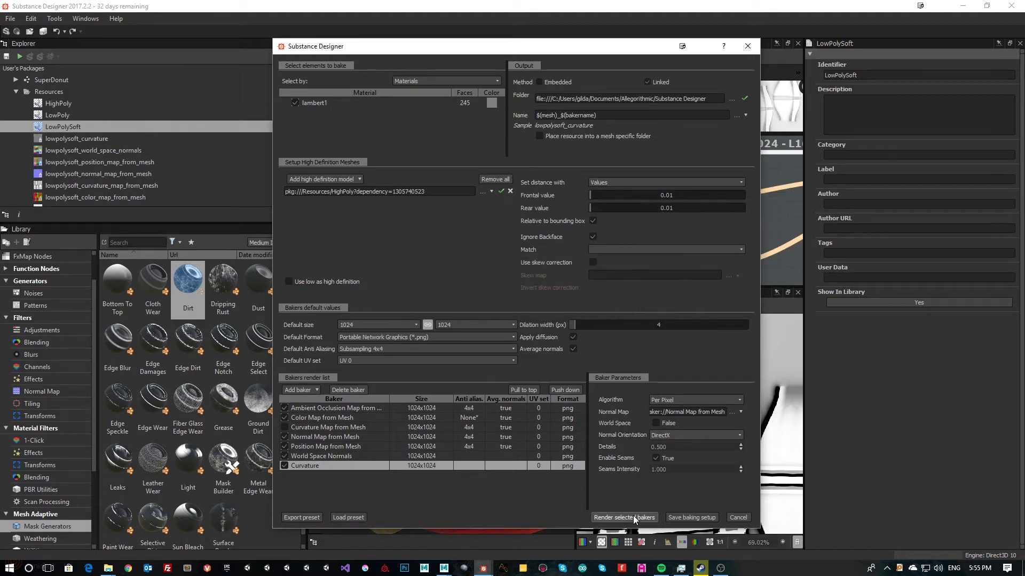
scroll(160, 143, down, 1)
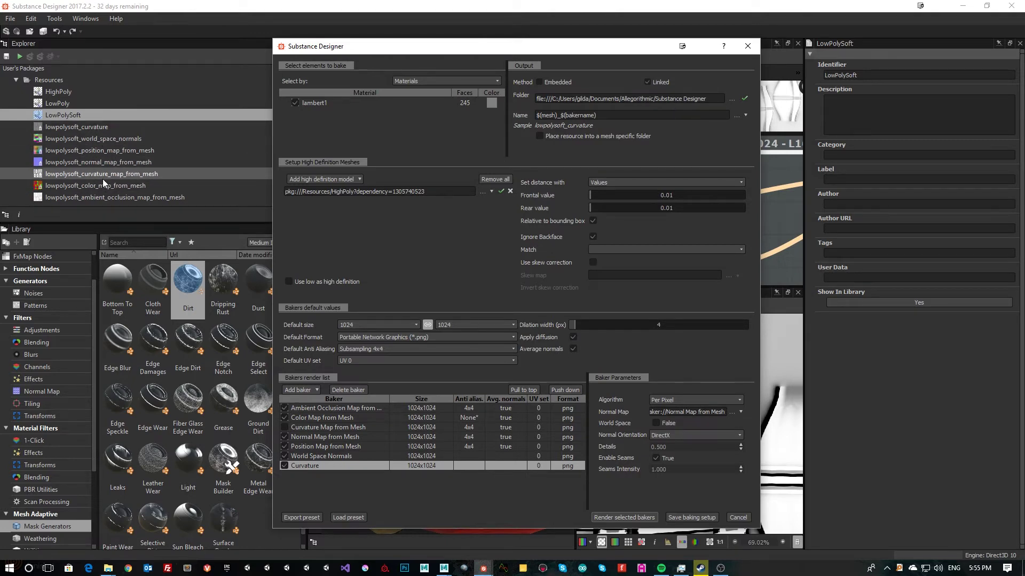
click(90, 128)
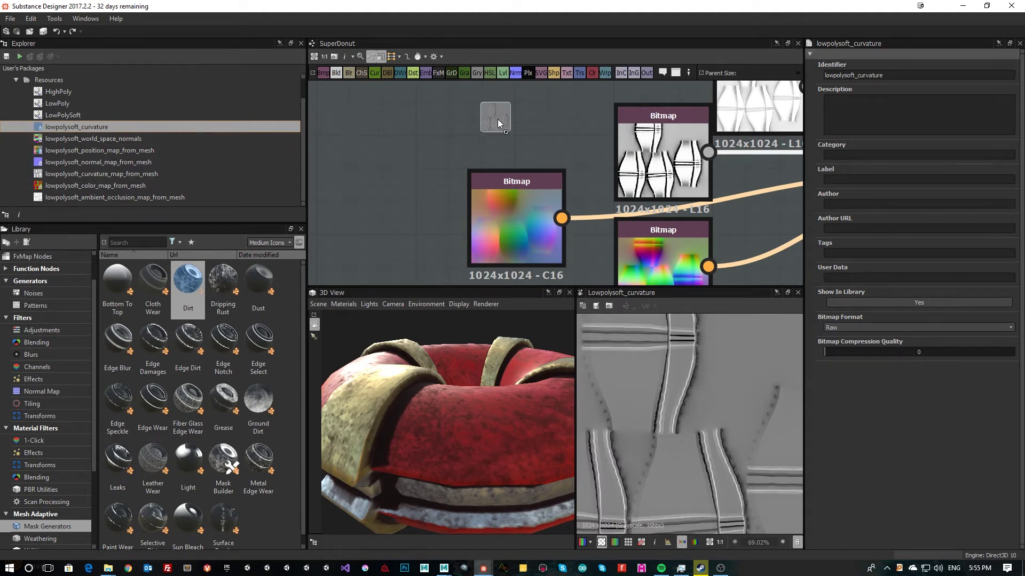
drag(497, 120, 499, 120)
Step: Move the new curvature bitmap beside the other map bitmaps and connect it to the Dirt node's Curvature input
middle_drag(550, 143, 439, 245)
drag(386, 212, 405, 178)
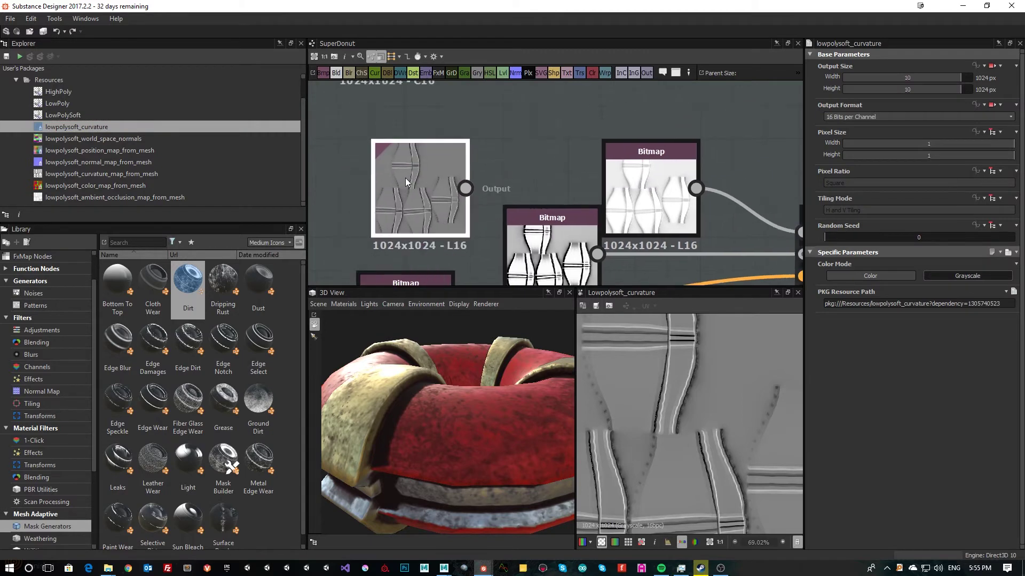
middle_drag(682, 243, 599, 203)
drag(382, 148, 720, 213)
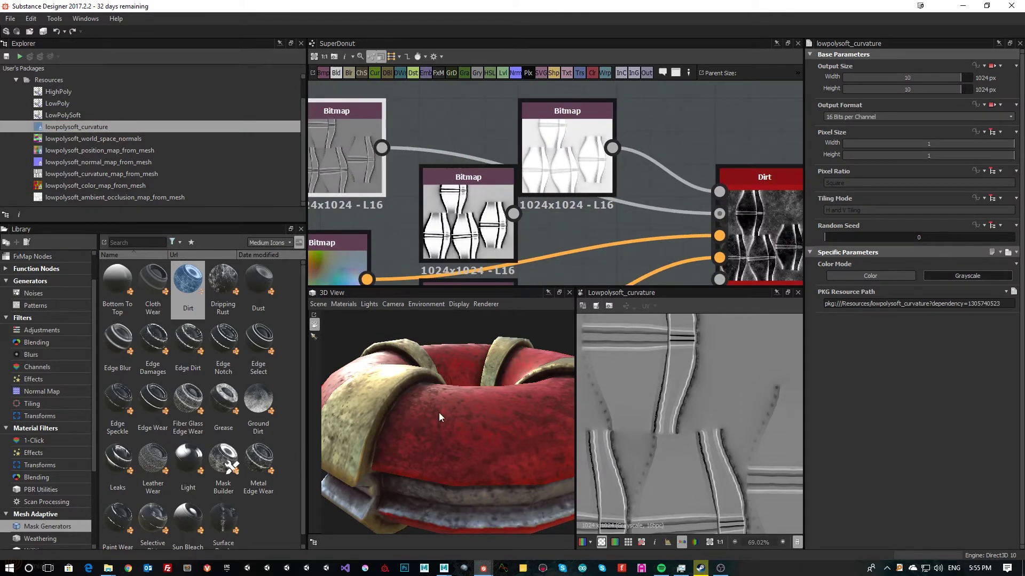
Step: Examine the dirt on the donut's straps, red surface and metal band from several angles and distances in the 3D preview
drag(461, 428, 437, 403)
scroll(509, 402, up, 5)
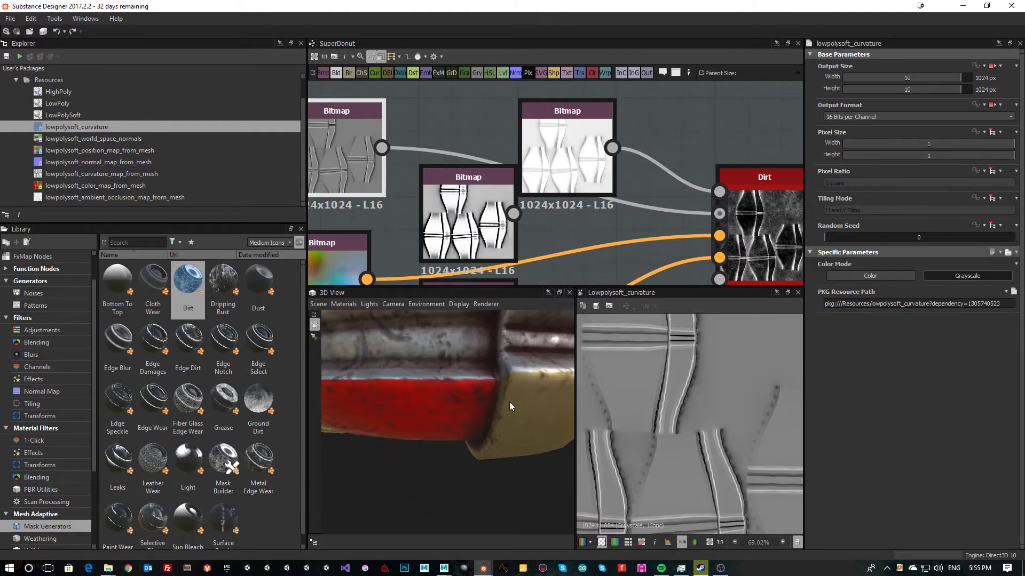
drag(509, 402, 507, 437)
scroll(468, 411, down, 2)
scroll(476, 421, down, 3)
scroll(507, 438, up, 3)
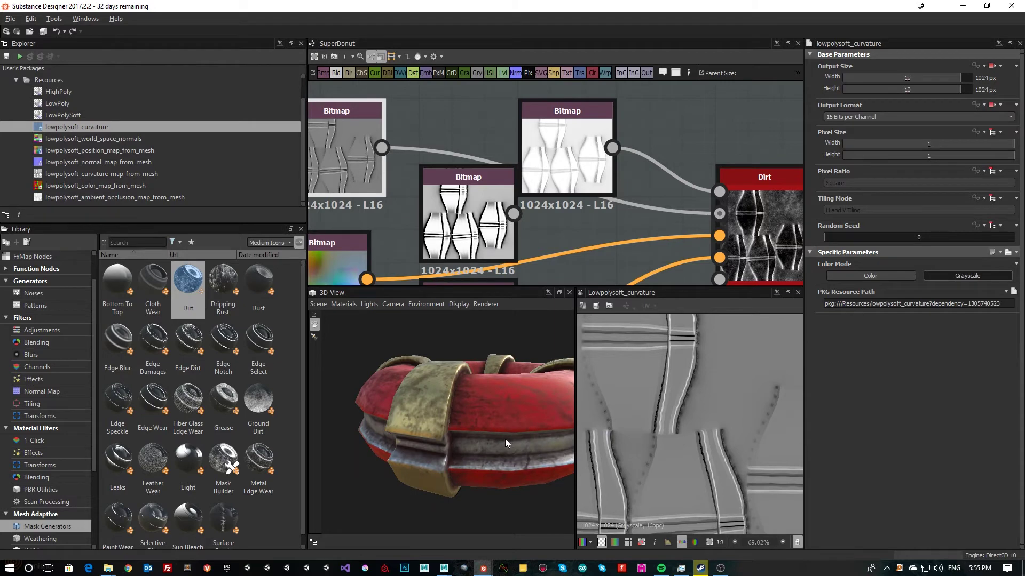
scroll(505, 439, down, 2)
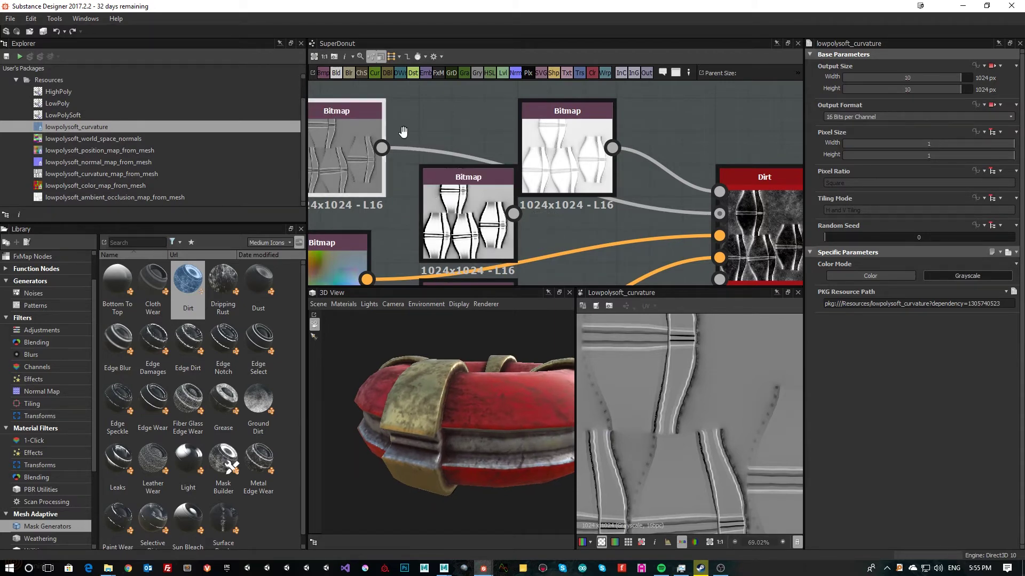
Step: Reposition the new curvature bitmap and delete the old lowpolysoft_curvature_map_from_mesh bitmap from the graph
middle_drag(345, 142, 483, 123)
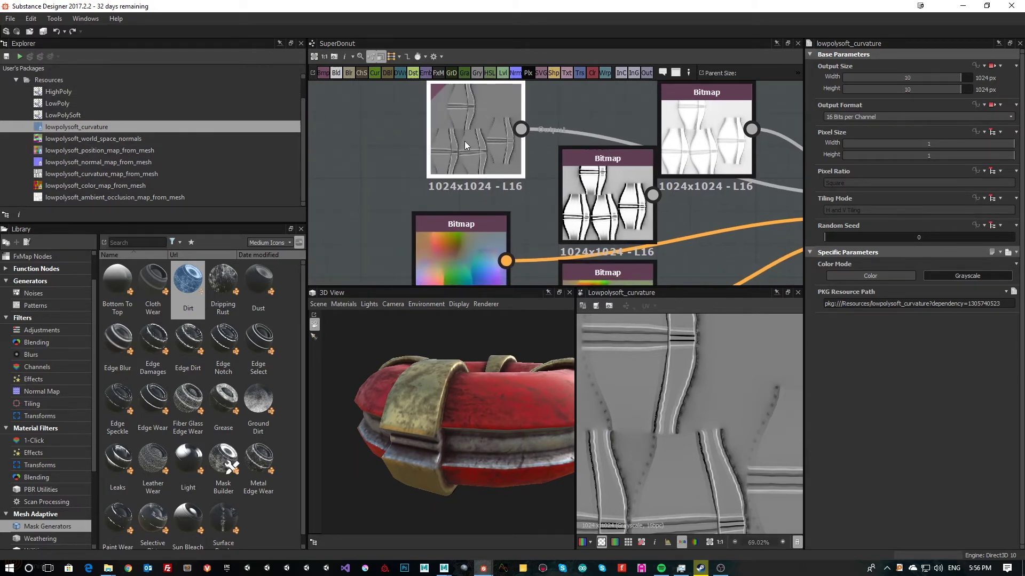
drag(465, 142, 459, 159)
drag(577, 187, 529, 184)
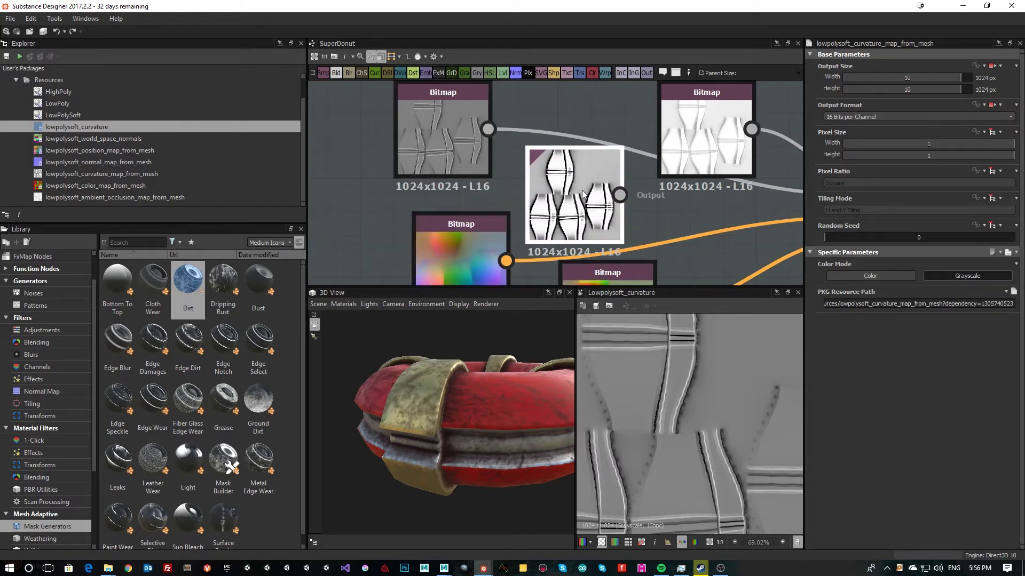
key(Delete)
Step: Add a Curvature filter node below the map bitmaps and feed it from the normal map bitmap
middle_drag(614, 225, 639, 144)
scroll(638, 145, down, 3)
scroll(739, 257, down, 1)
middle_drag(748, 260, 589, 263)
scroll(619, 192, down, 2)
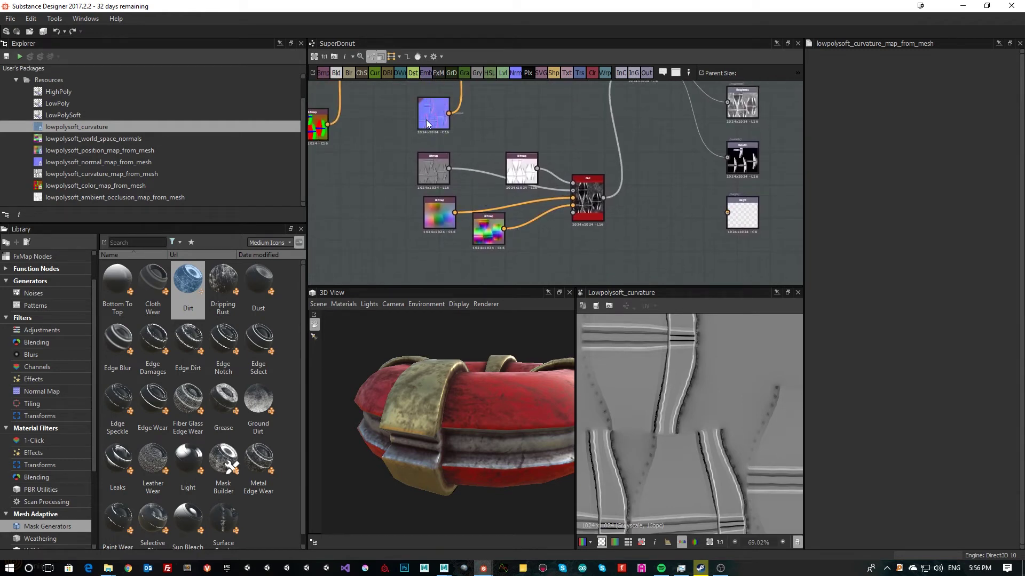
scroll(422, 125, up, 2)
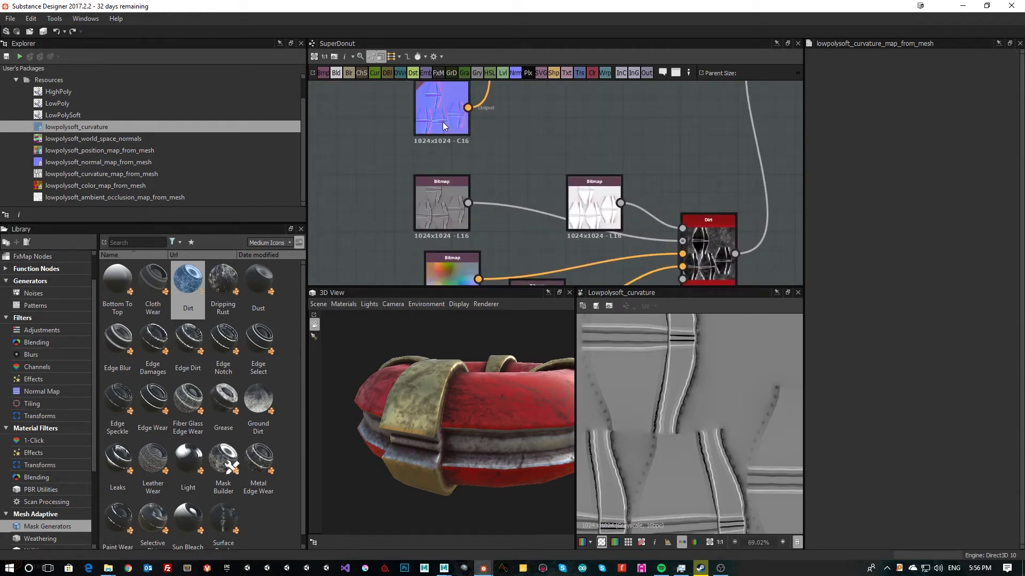
middle_drag(557, 171, 569, 81)
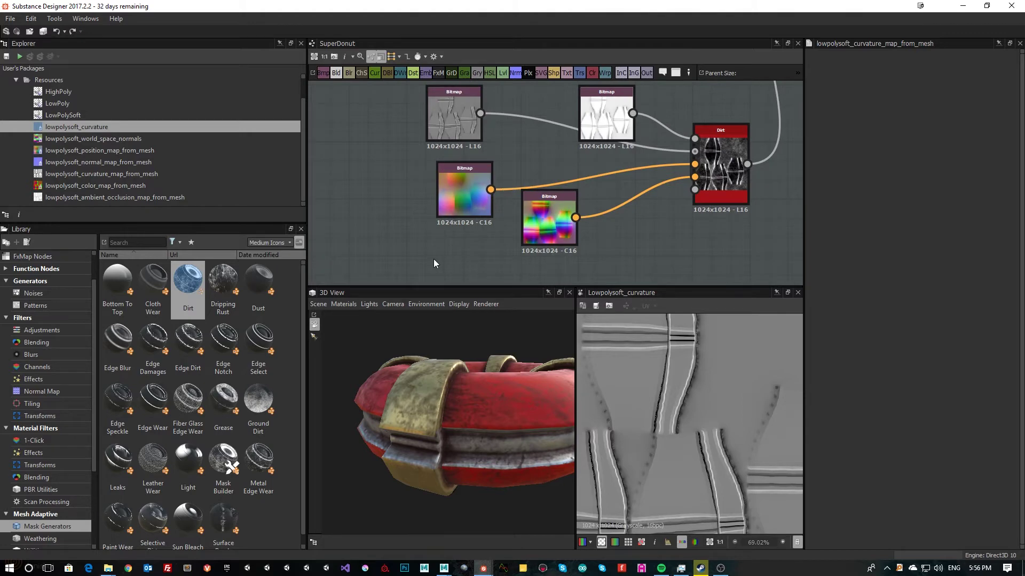
key(space)
text(cur)
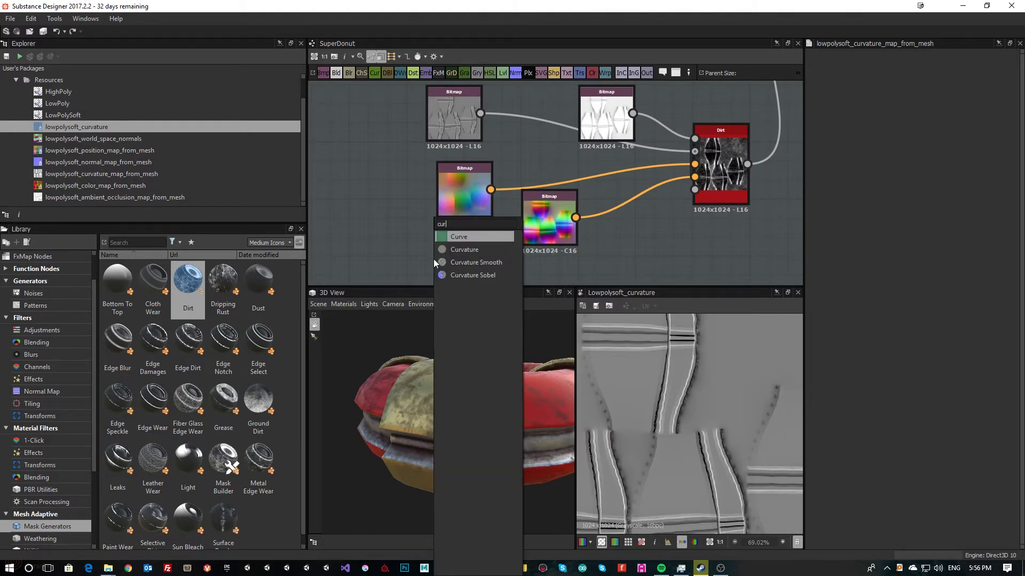
click(466, 250)
middle_drag(438, 266, 542, 279)
scroll(532, 204, down, 2)
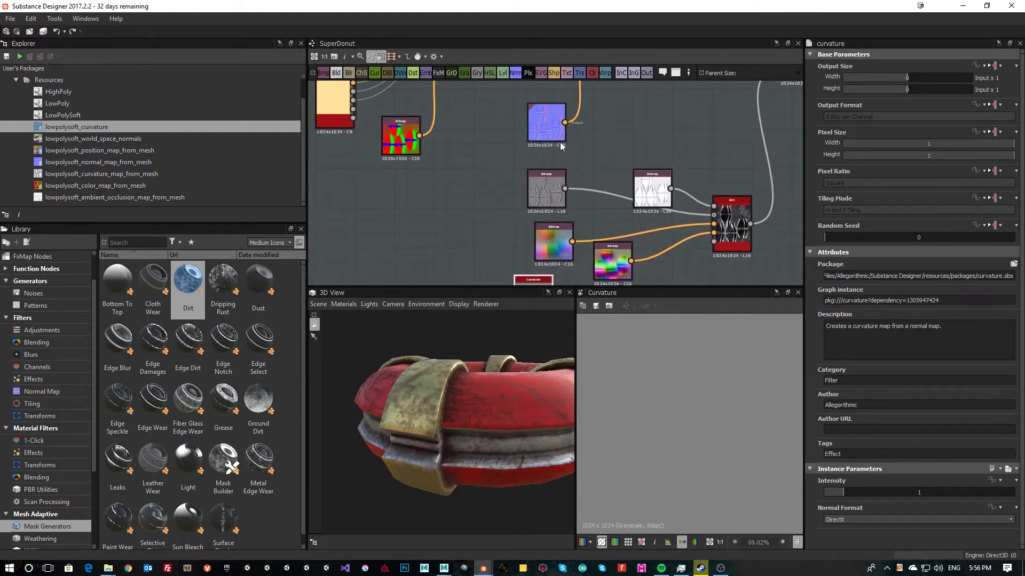
drag(561, 191, 526, 282)
middle_drag(524, 283, 507, 242)
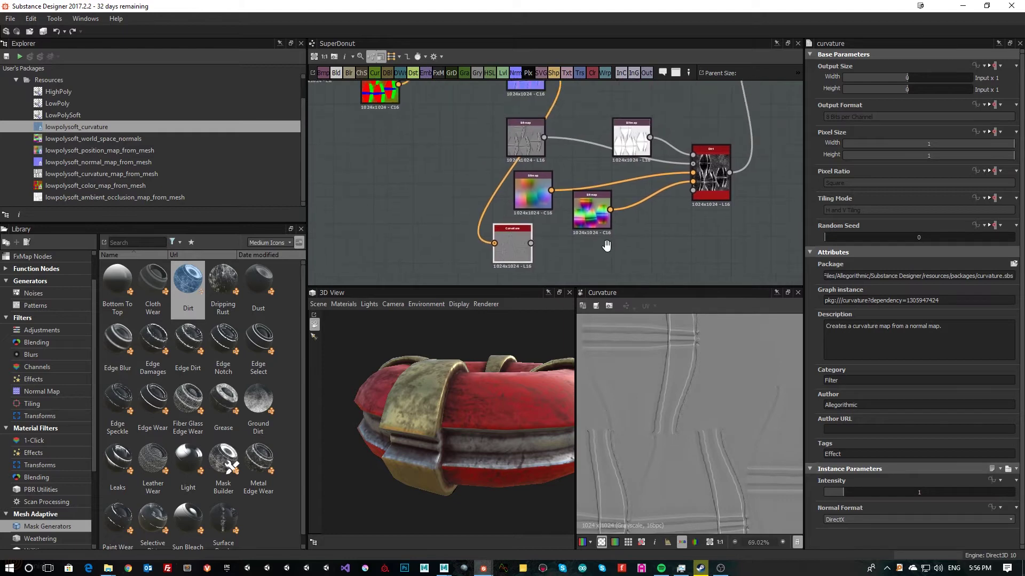
Step: Select the baked curvature bitmap for comparison and adjust the Curvature filter node's Intensity
click(526, 145)
click(509, 245)
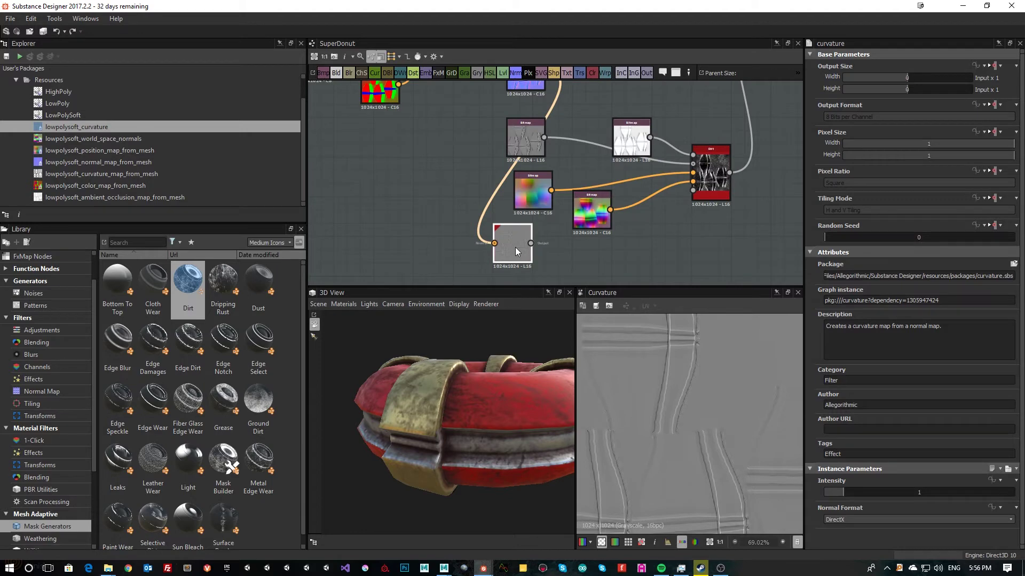
mouse_move(875, 492)
mouse_down()
mouse_move(924, 494)
mouse_move(859, 490)
mouse_move(882, 488)
mouse_move(873, 492)
mouse_up()
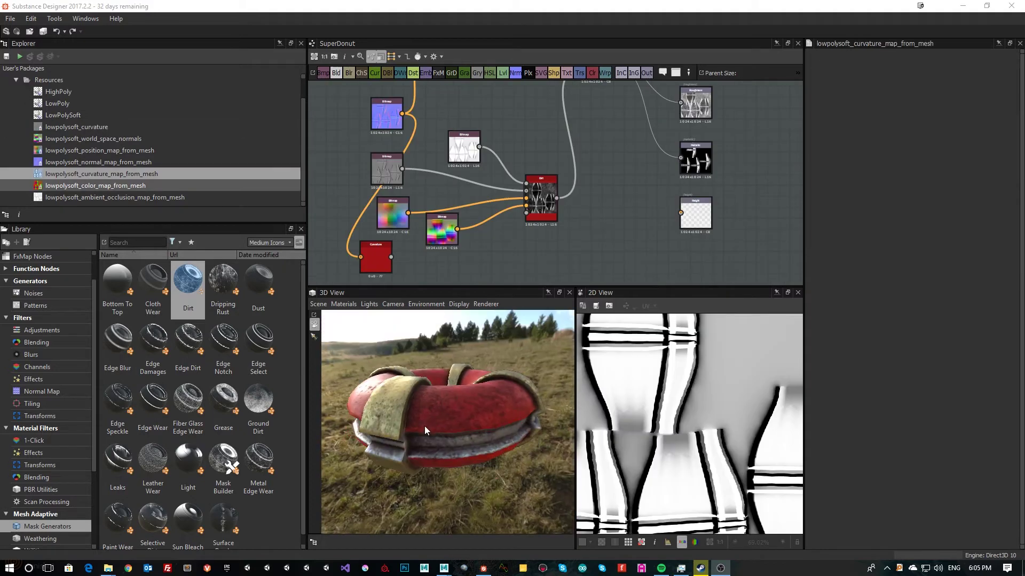
Step: Set the Roughness Value of the Aluminium base material to 0 and check the metal band on the donut
drag(424, 426, 443, 454)
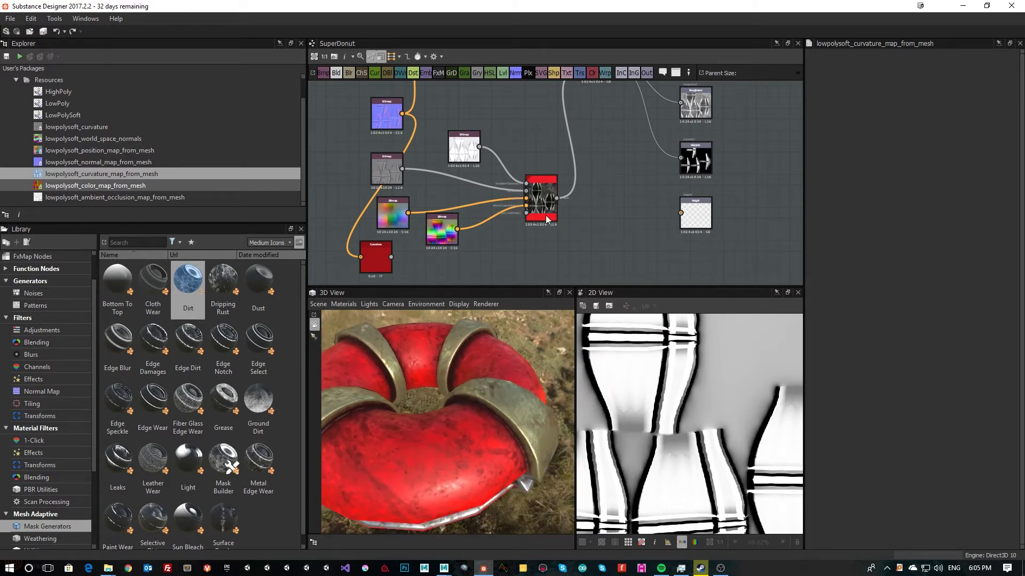
scroll(426, 196, down, 3)
middle_drag(425, 196, 547, 274)
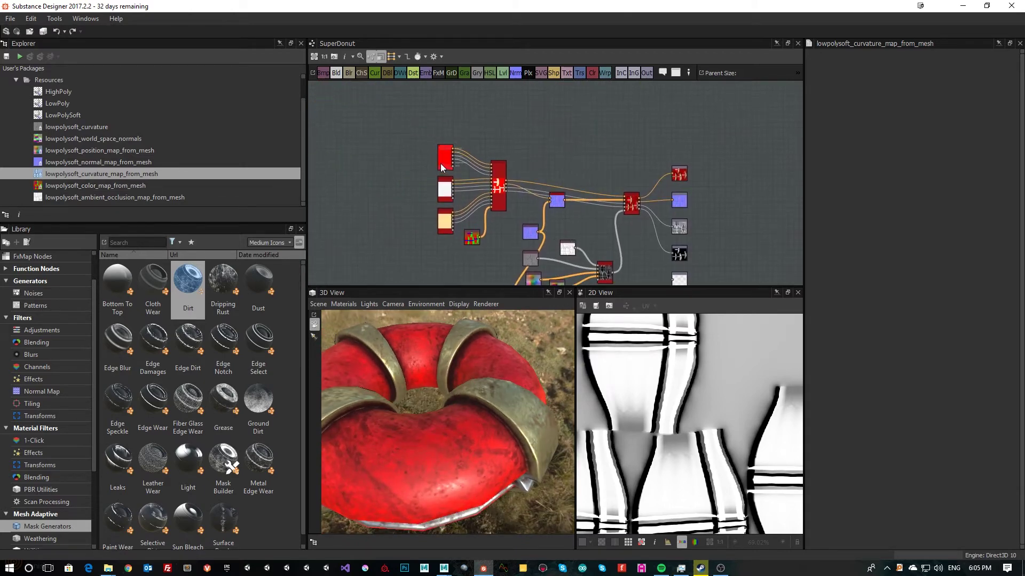
scroll(442, 164, up, 4)
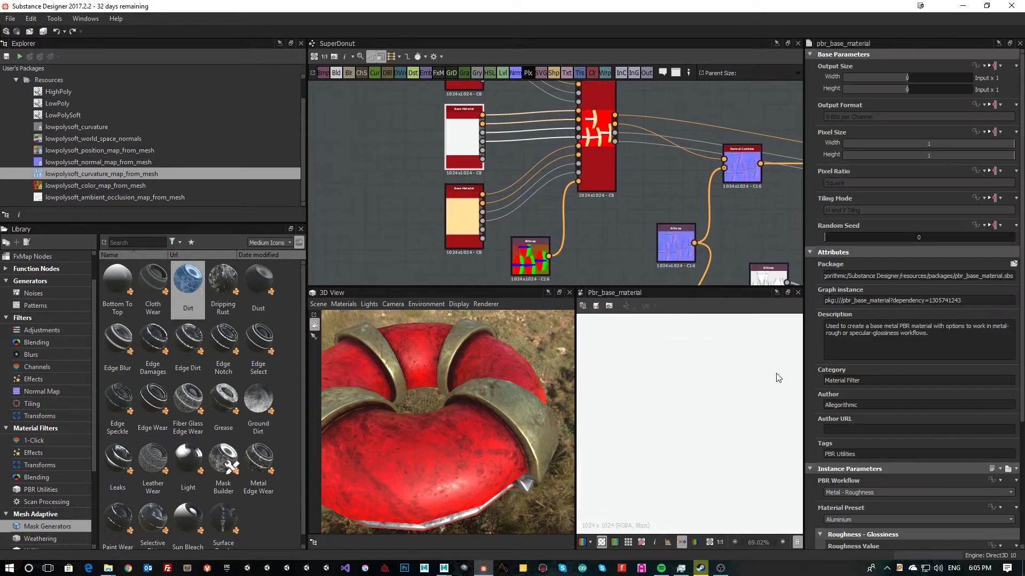
scroll(912, 344, down, 3)
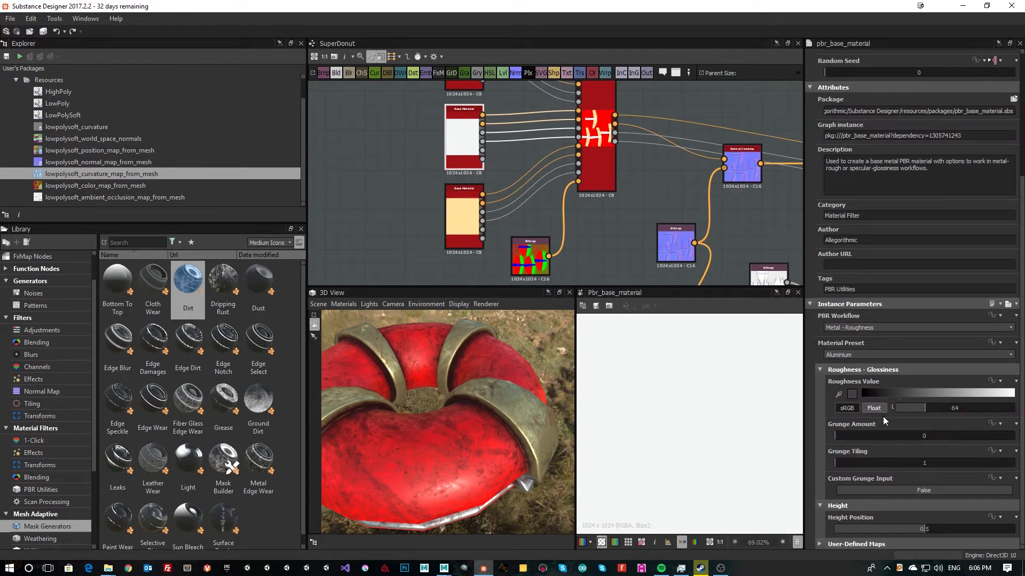
drag(926, 408, 906, 408)
drag(351, 433, 364, 376)
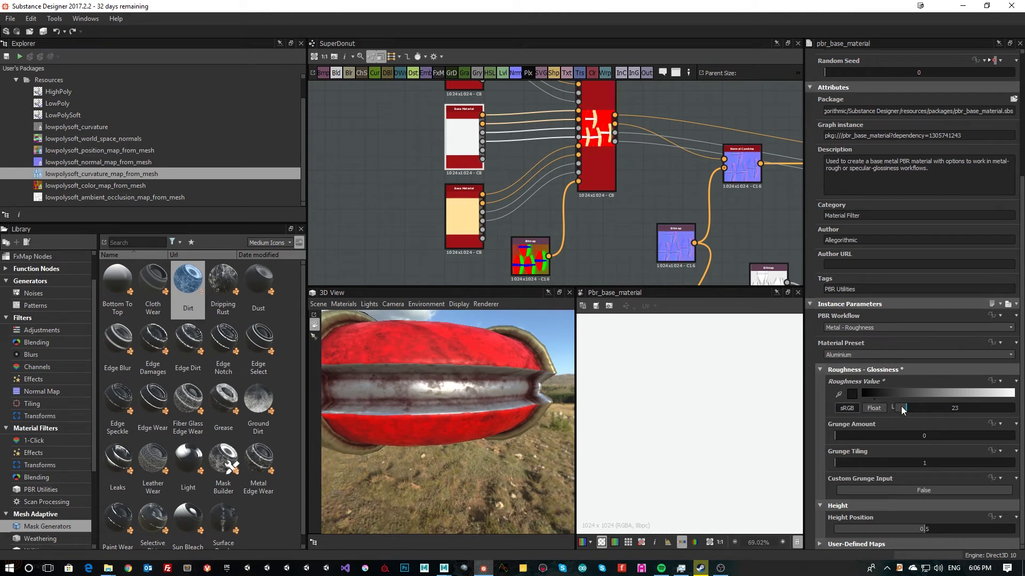
drag(902, 408, 890, 409)
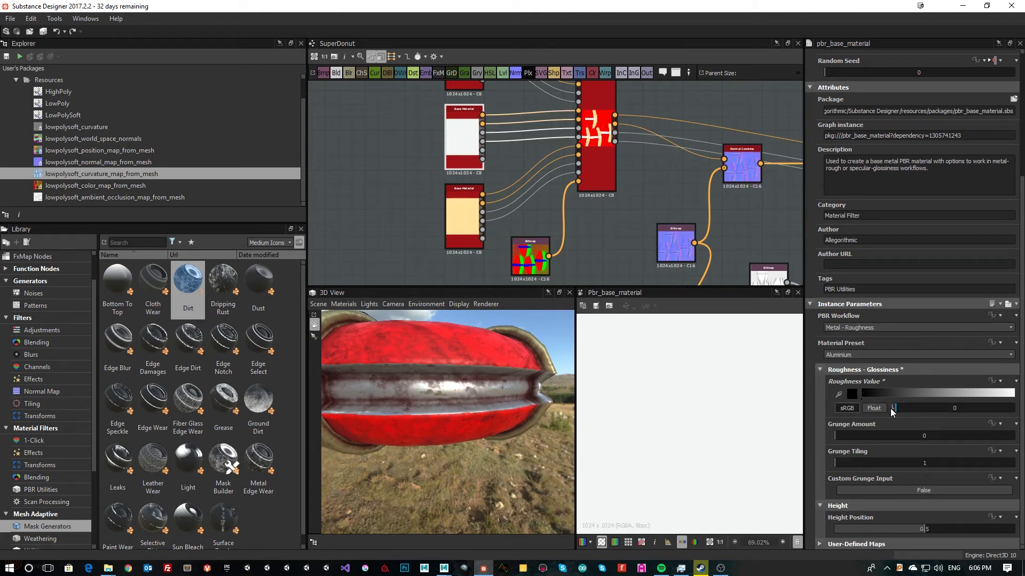
drag(441, 401, 402, 386)
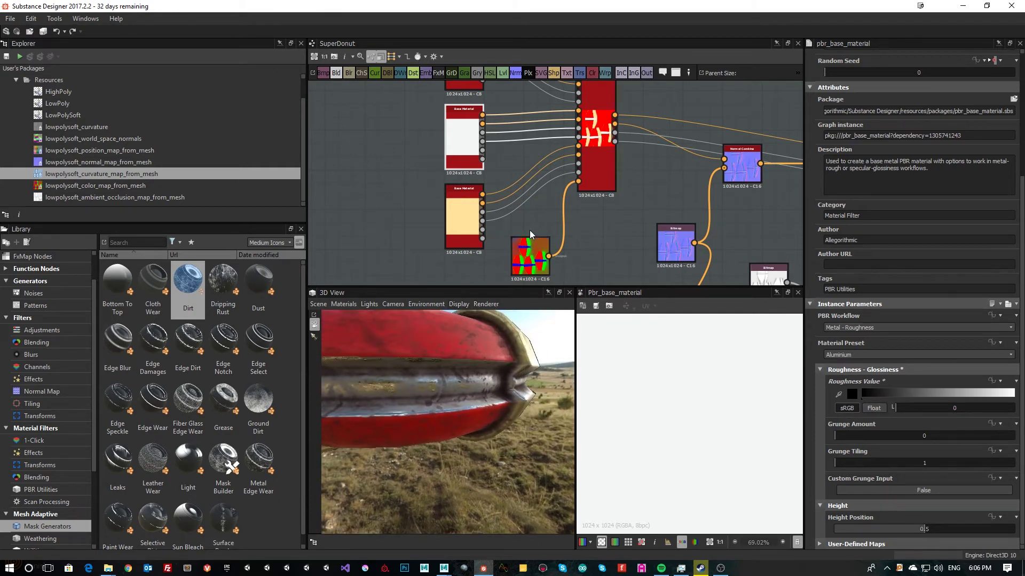
Step: Set the Roughness Value of the Gold base material to 2 and check the straps on the donut
click(460, 221)
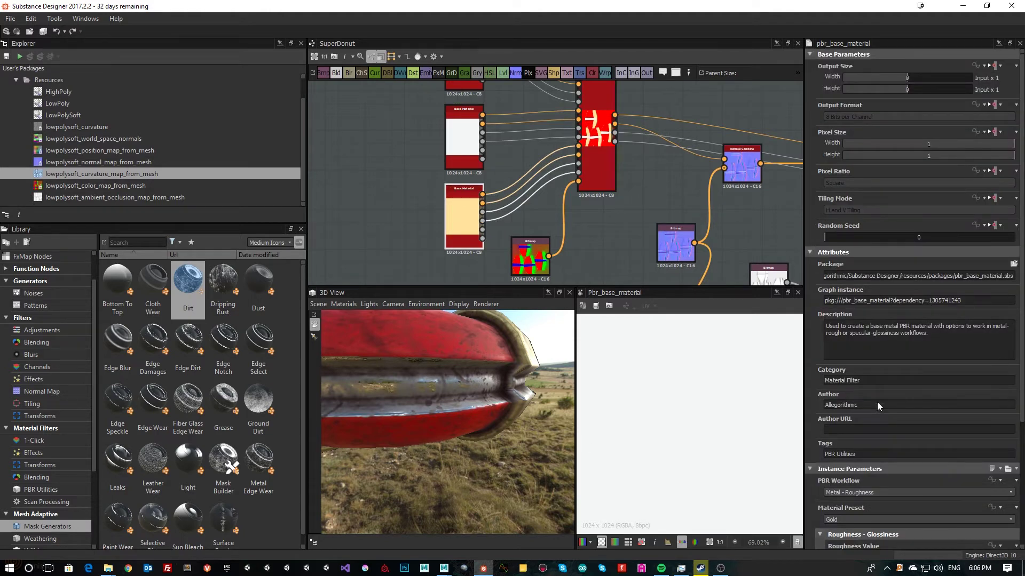
scroll(877, 406, down, 4)
drag(924, 409, 895, 409)
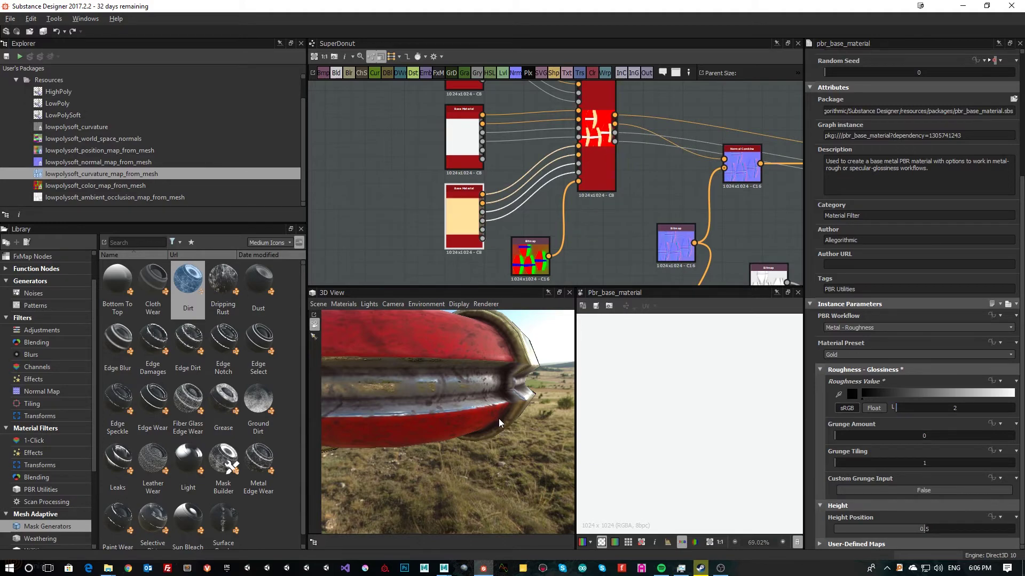
drag(498, 418, 463, 425)
scroll(447, 423, down, 5)
Step: Move the group of output nodes farther from the final material blend node to make room in the graph
middle_drag(632, 188, 456, 191)
scroll(475, 195, down, 2)
middle_drag(612, 226, 541, 197)
middle_drag(661, 249, 573, 210)
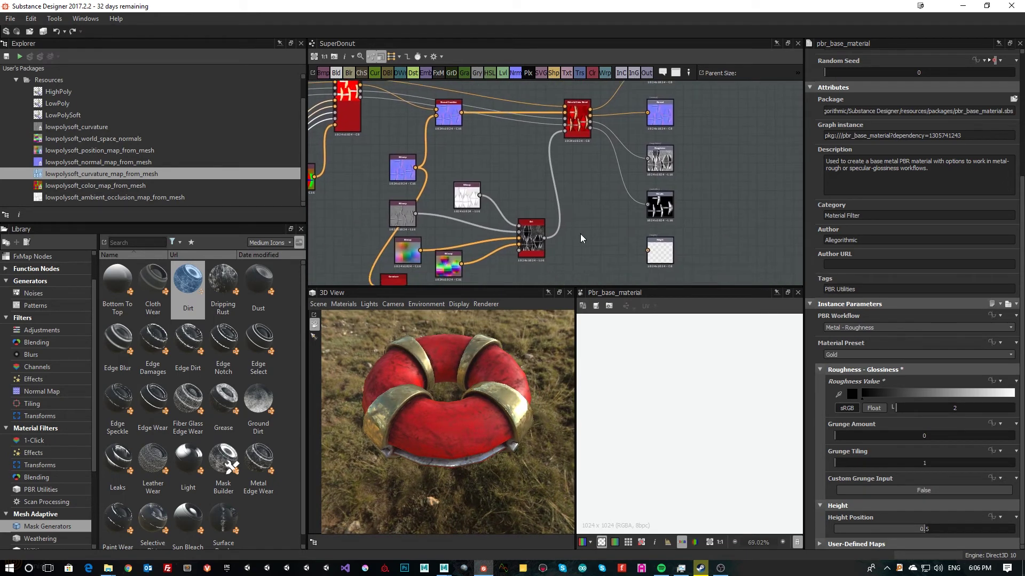
drag(724, 255, 667, 32)
middle_drag(720, 199, 687, 243)
drag(634, 111, 734, 134)
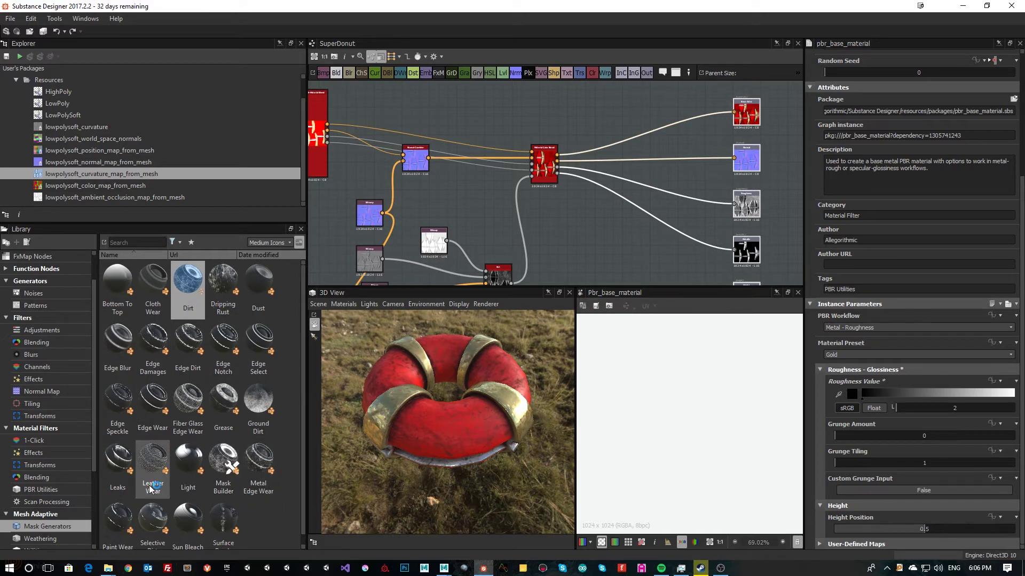
Step: Add a Metal Edge Wear mask generator to the graph and place it directly below the Dirt node
drag(258, 467, 604, 238)
scroll(604, 238, up, 2)
middle_drag(669, 254, 635, 185)
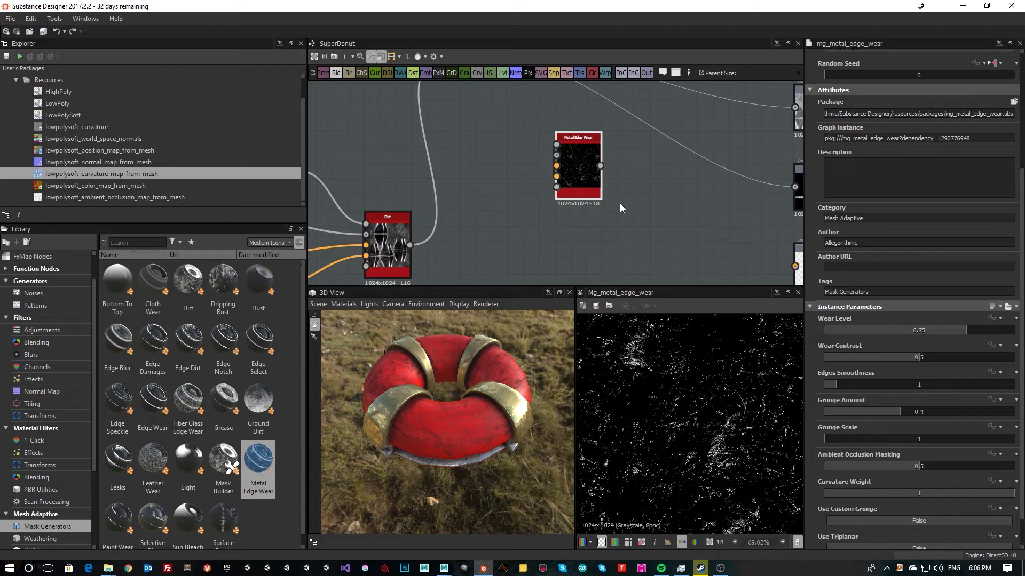
scroll(581, 180, up, 3)
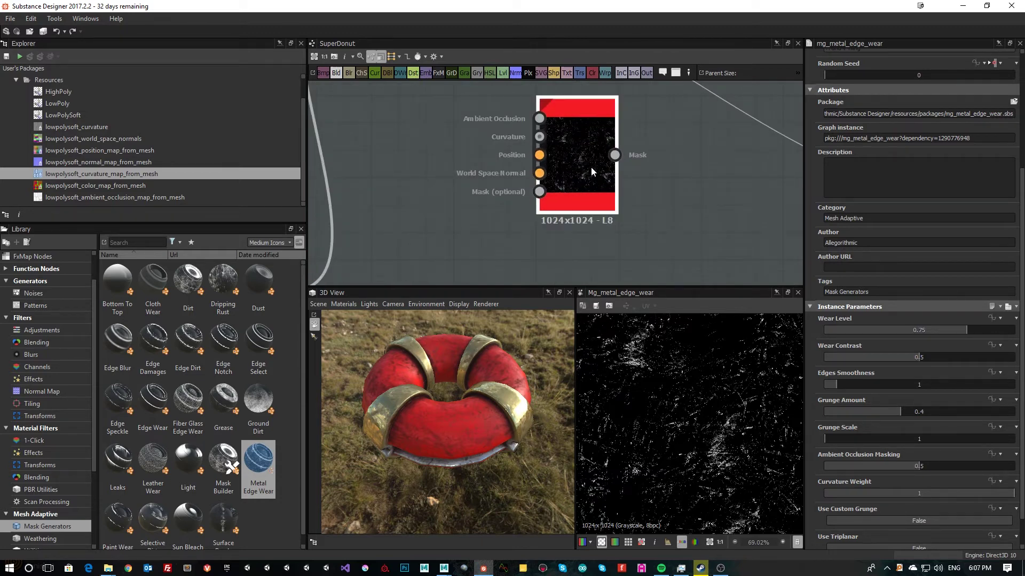
middle_drag(572, 155, 553, 194)
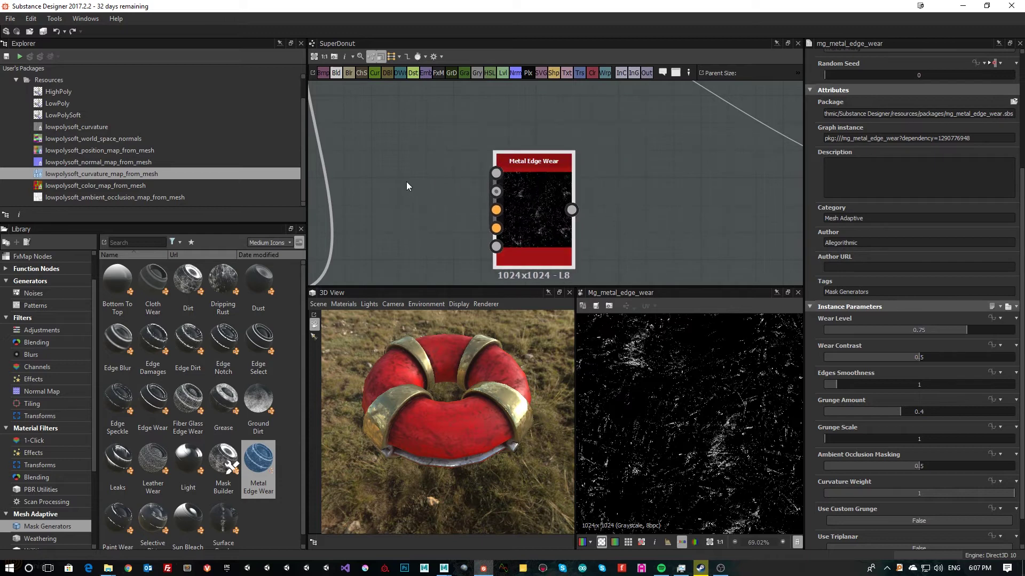
middle_drag(407, 183, 693, 101)
drag(793, 138, 541, 258)
middle_drag(662, 129, 744, 100)
scroll(688, 155, down, 1)
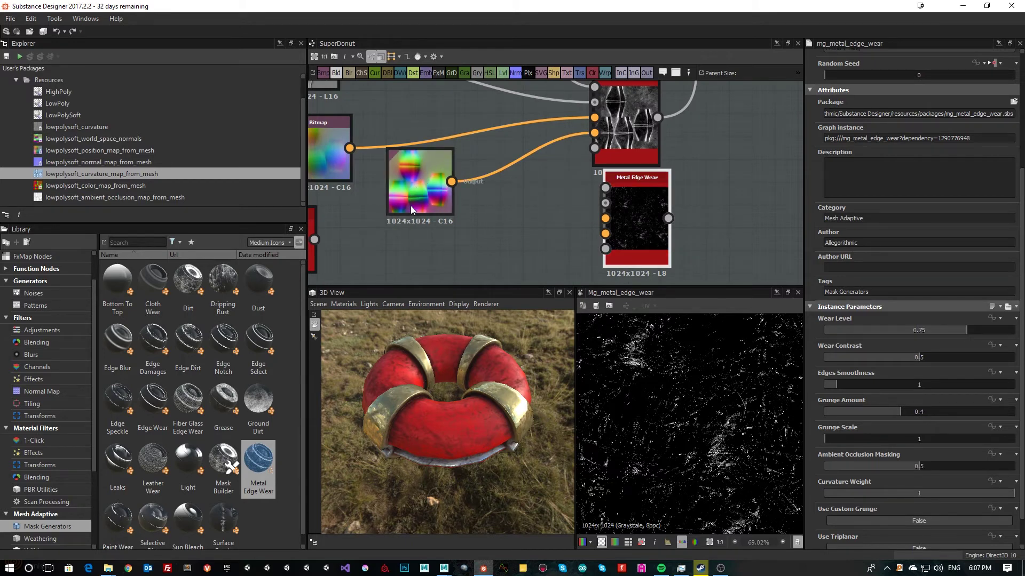
Step: Connect the world space normal, position, curvature and ambient occlusion bitmaps to the matching inputs of the Metal Edge Wear node
drag(452, 182, 631, 231)
drag(350, 148, 612, 232)
middle_drag(520, 189, 575, 235)
middle_drag(437, 103, 439, 128)
drag(392, 127, 663, 270)
scroll(561, 133, down, 2)
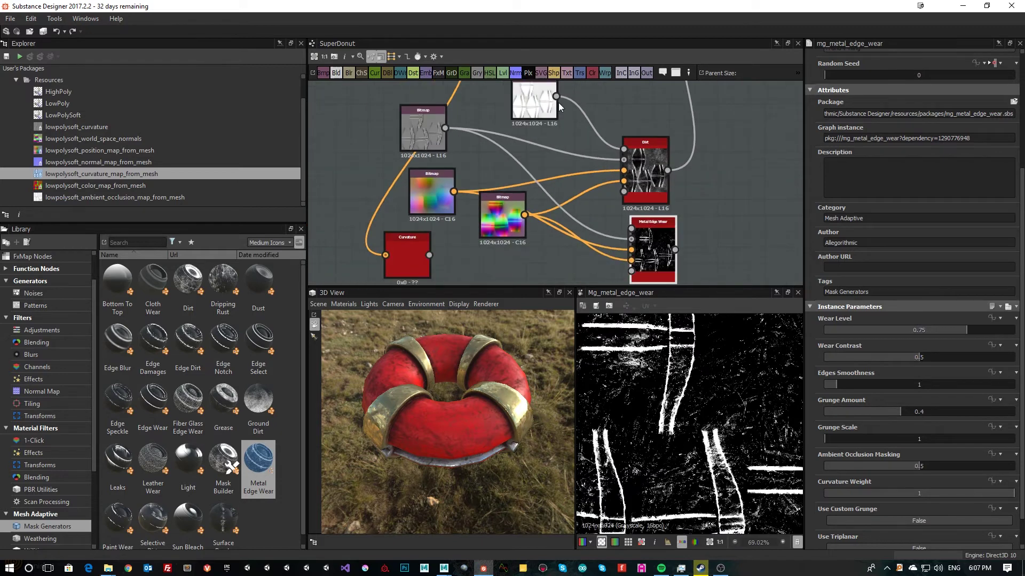
drag(556, 97, 632, 227)
Step: Move the Metal Edge Wear node past the Dirt node, into the space between the final material blend and the outputs
middle_drag(717, 200, 582, 204)
drag(524, 249, 731, 122)
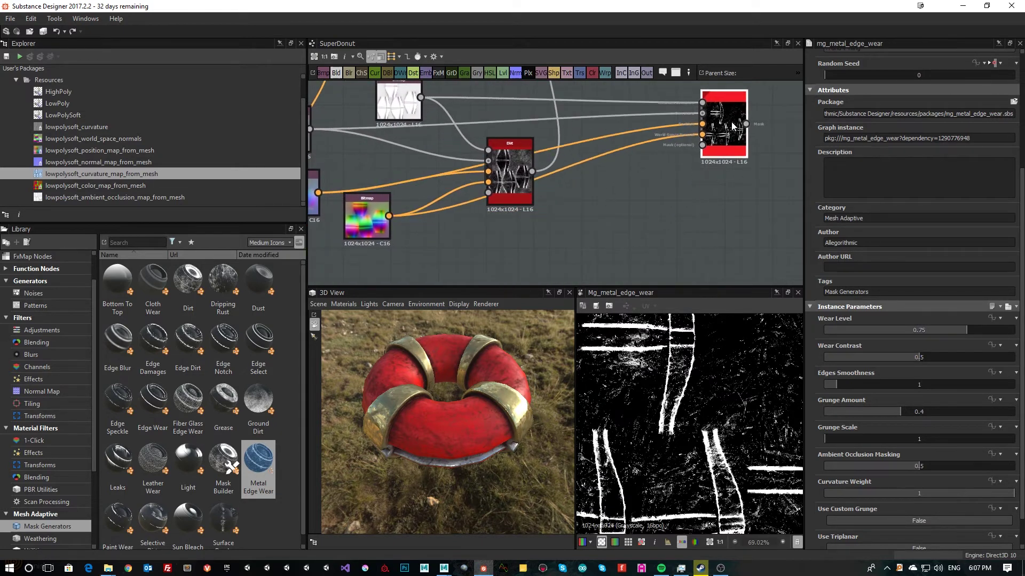
middle_drag(670, 201, 485, 297)
scroll(623, 197, down, 1)
middle_drag(628, 217, 558, 248)
scroll(568, 199, down, 2)
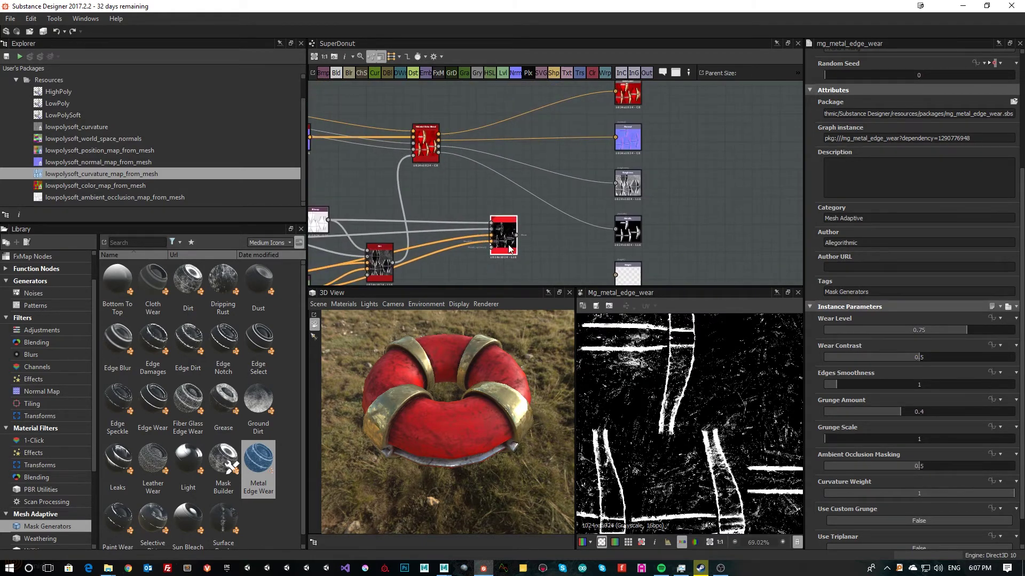
drag(509, 247, 527, 244)
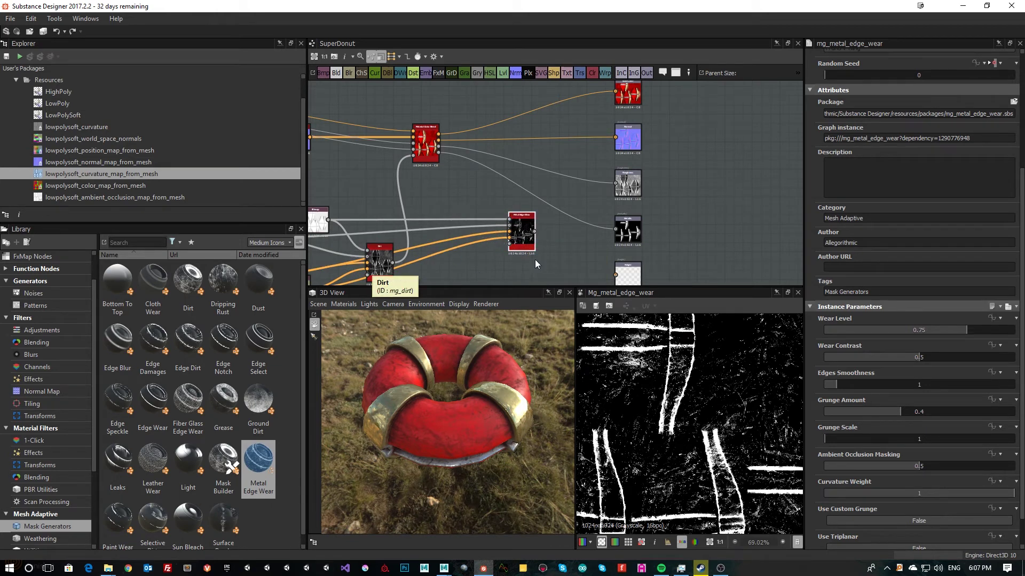
Step: Move the group of output nodes farther away from the Metal Edge Wear node to make room for another blend
scroll(518, 235, up, 4)
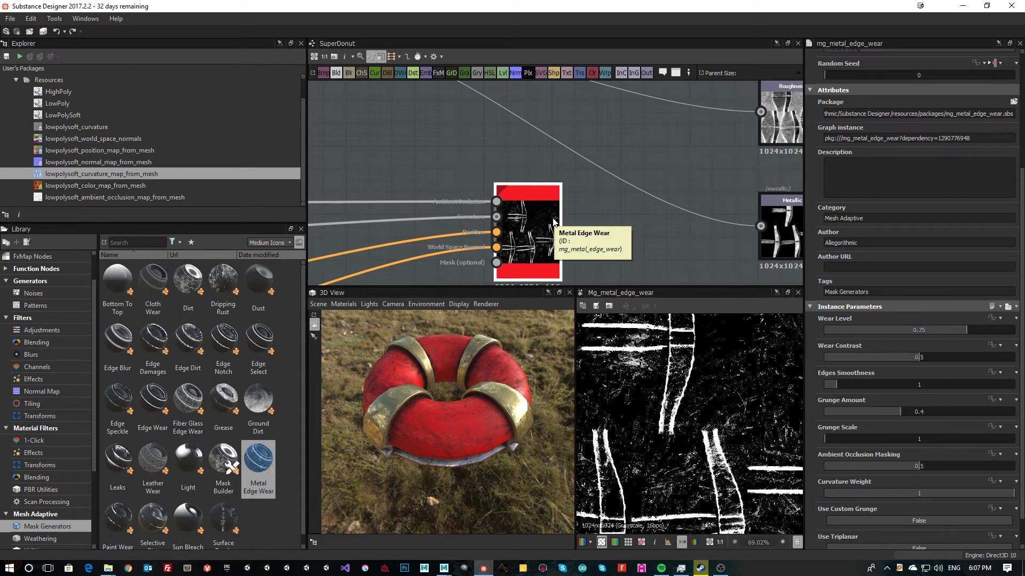
scroll(509, 208, down, 4)
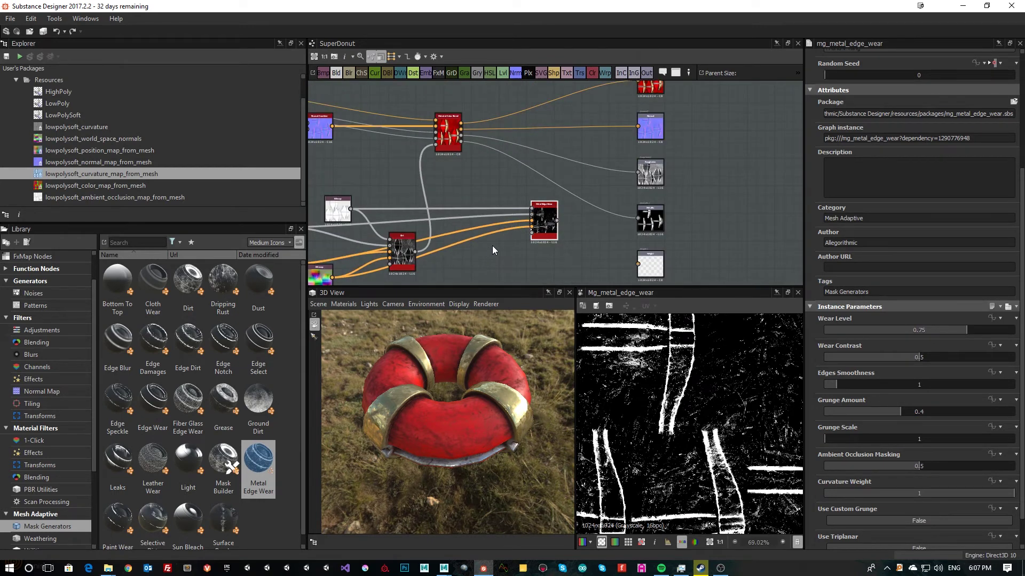
scroll(492, 245, down, 2)
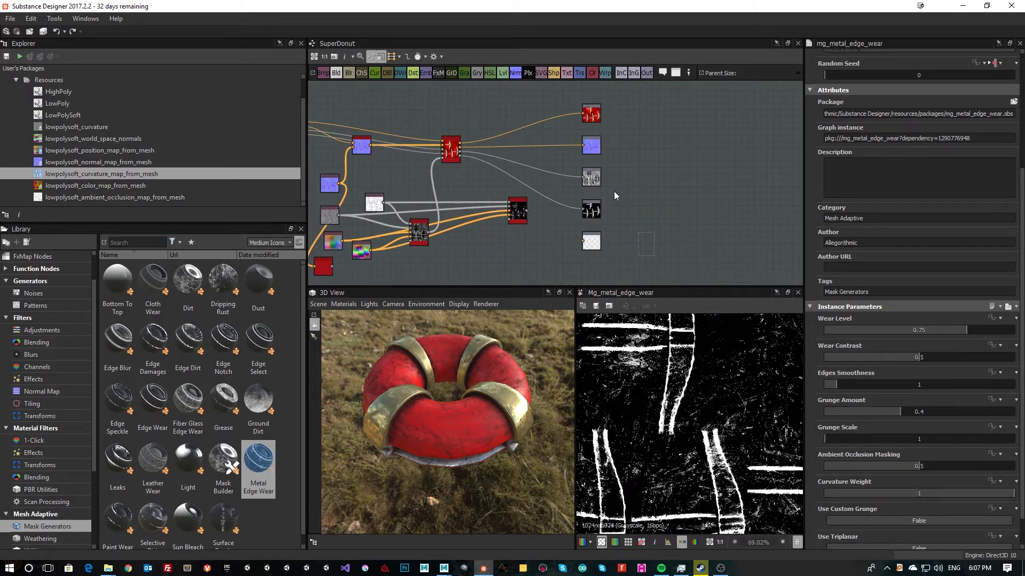
drag(614, 191, 652, 108)
click(567, 201)
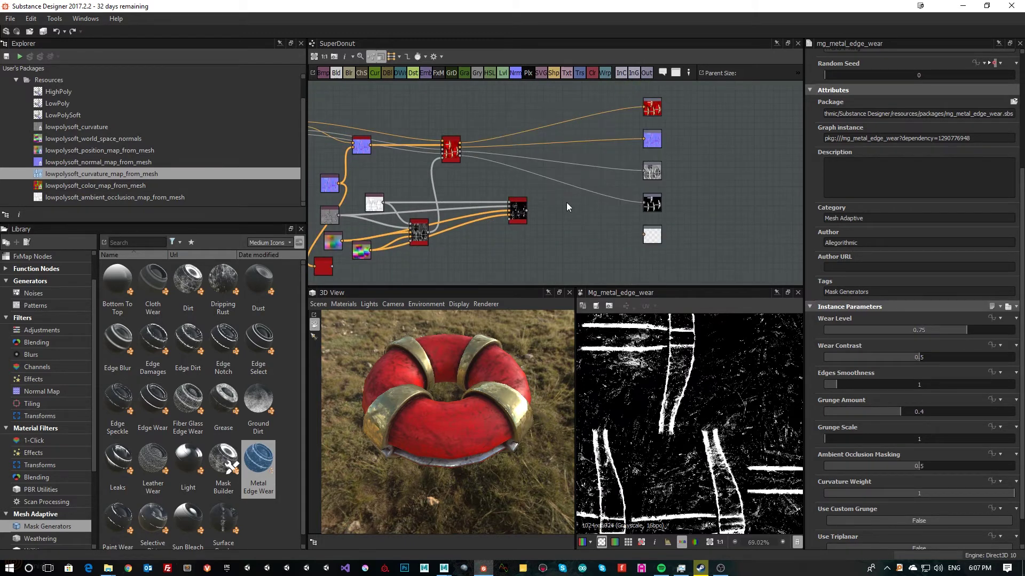
Step: Add a second Material Color Blend node between the existing Material Color Blend and the output nodes
scroll(441, 138, up, 5)
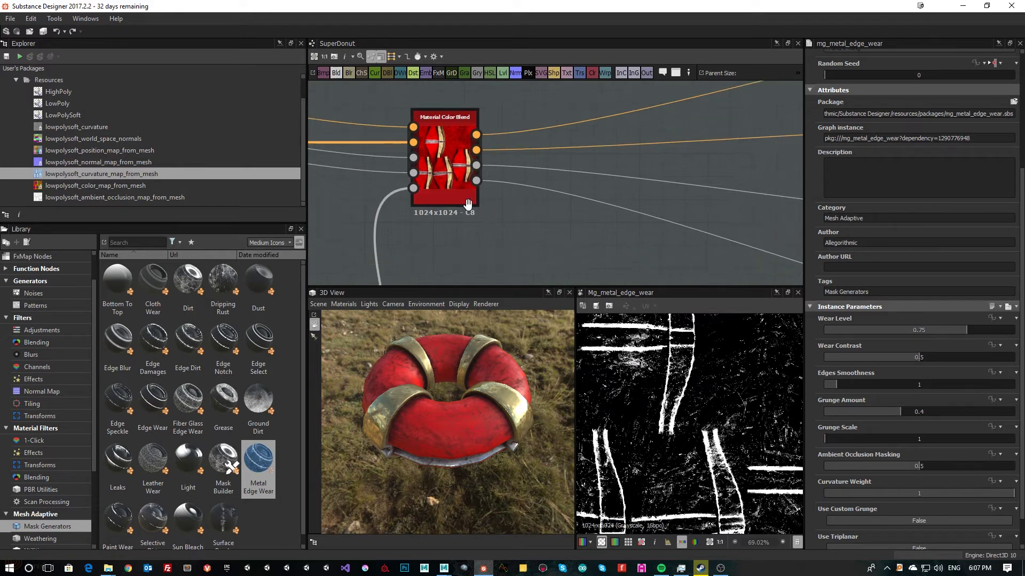
scroll(468, 204, down, 3)
key(space)
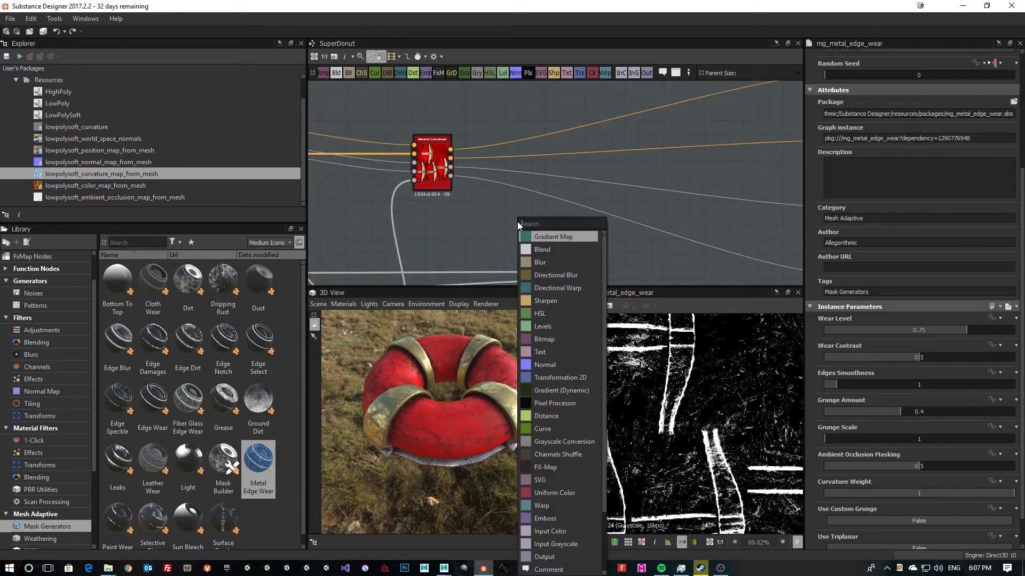
text(mater)
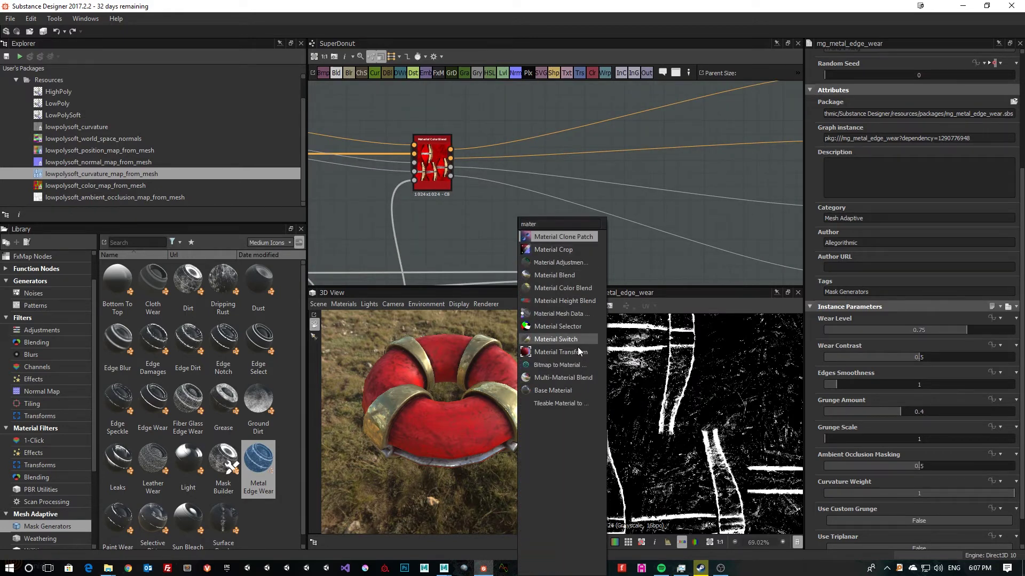
click(574, 292)
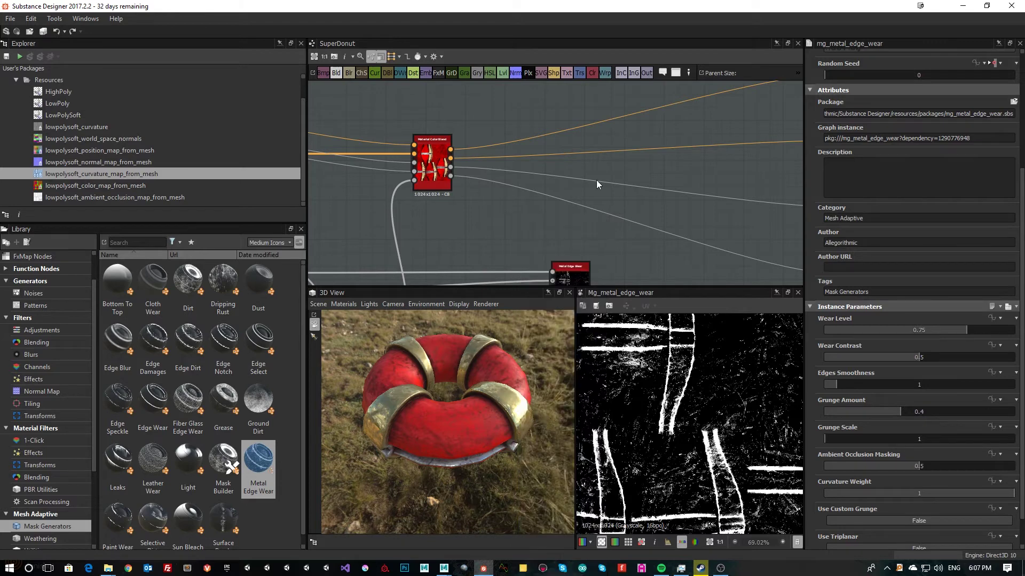
drag(527, 224, 638, 229)
Step: Disable the Diffuse, Specular, Glossiness and Height channels of the new Material Color Blend node
scroll(873, 332, down, 3)
click(895, 302)
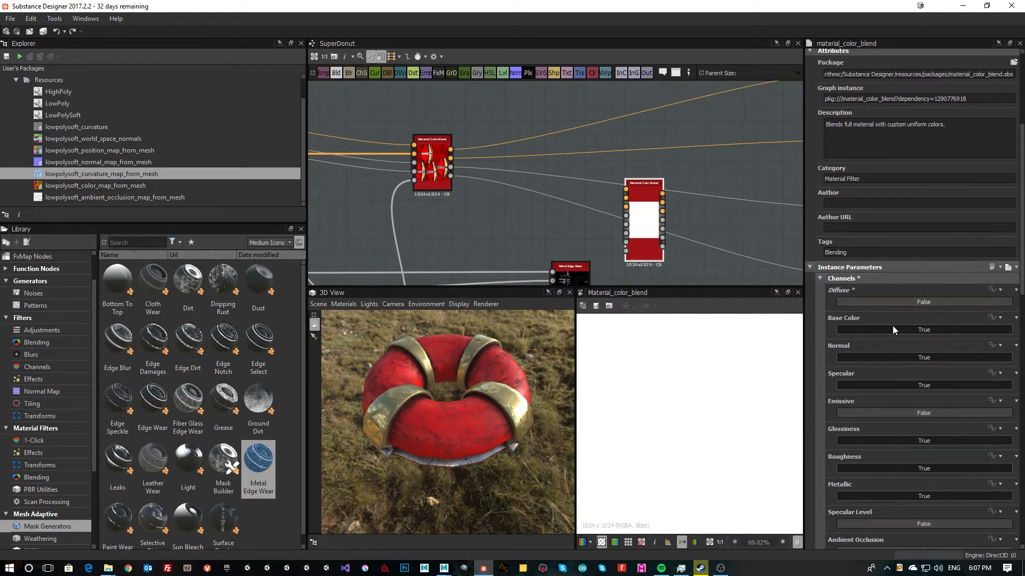
click(886, 385)
click(884, 441)
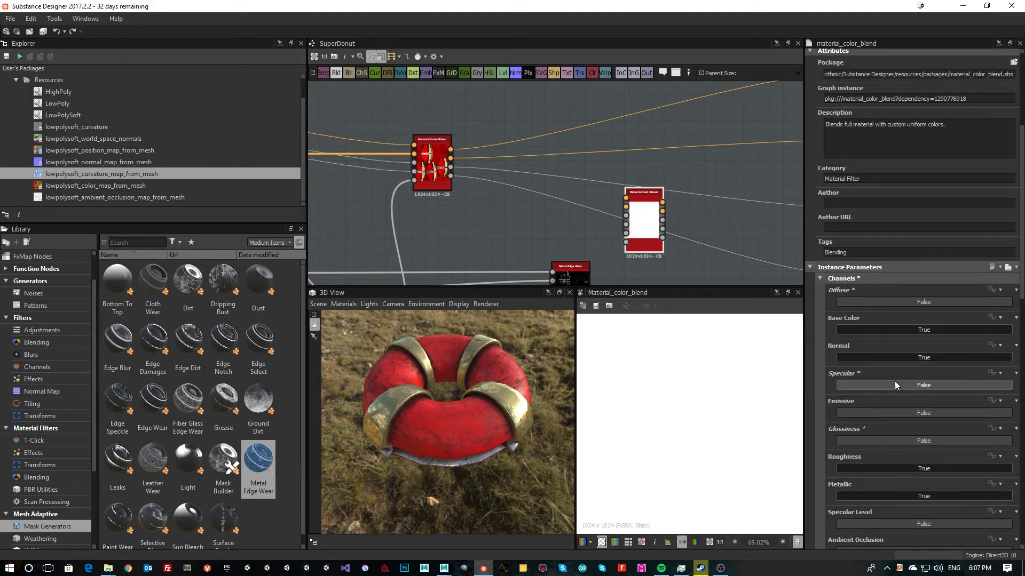
scroll(894, 387, down, 3)
click(875, 418)
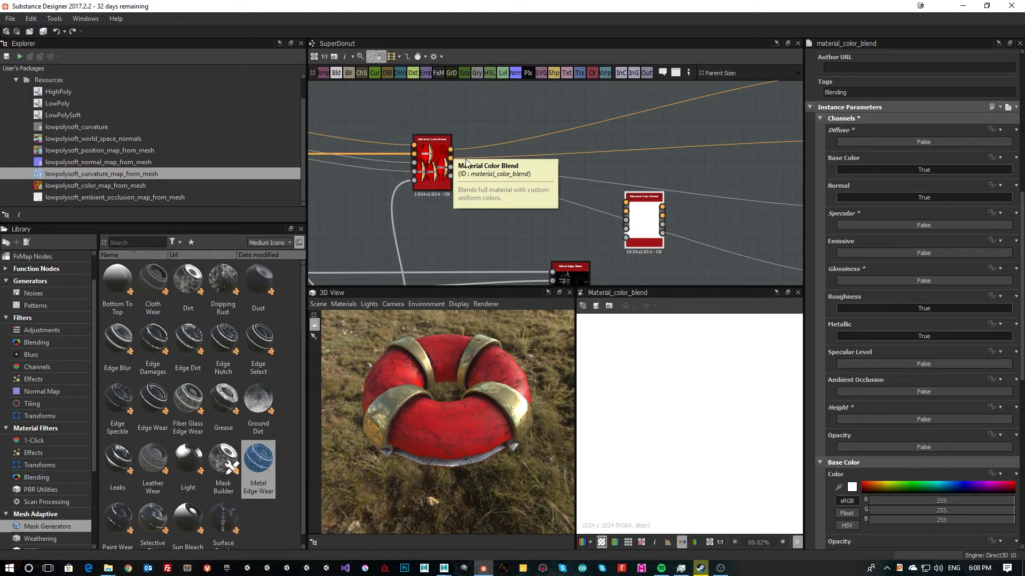
Step: Wire the new Material Color Blend between the first blend and the outputs, with Metal Edge Wear as its mask
drag(451, 150, 647, 206)
middle_drag(746, 226, 597, 214)
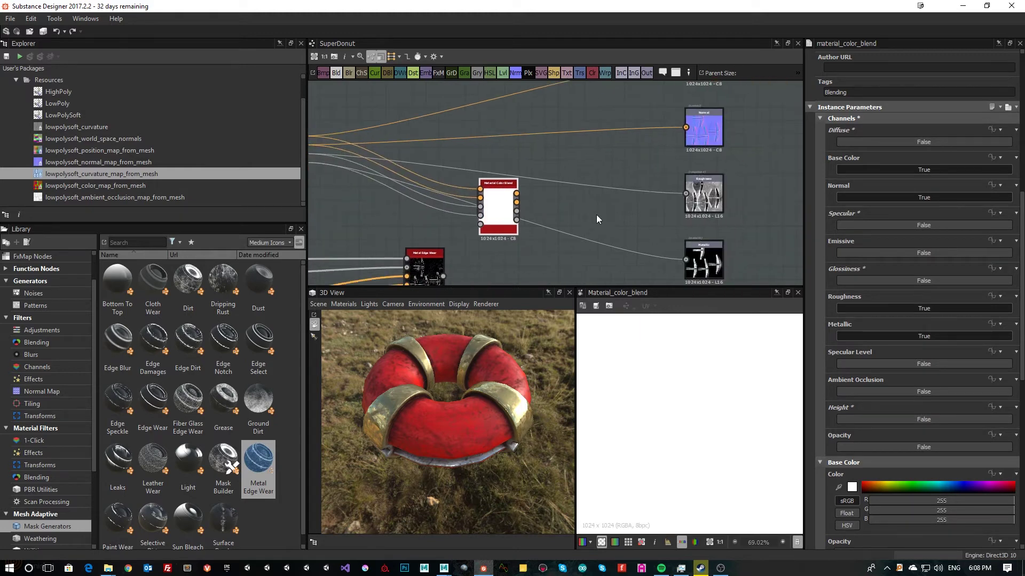
scroll(597, 215, down, 3)
drag(552, 203, 651, 203)
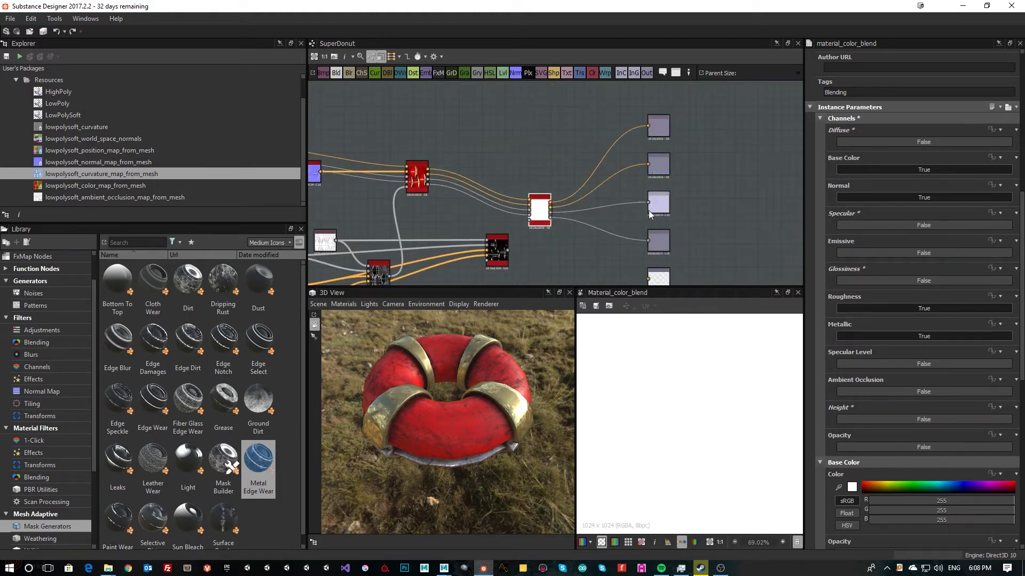
drag(539, 213, 552, 178)
scroll(510, 252, up, 2)
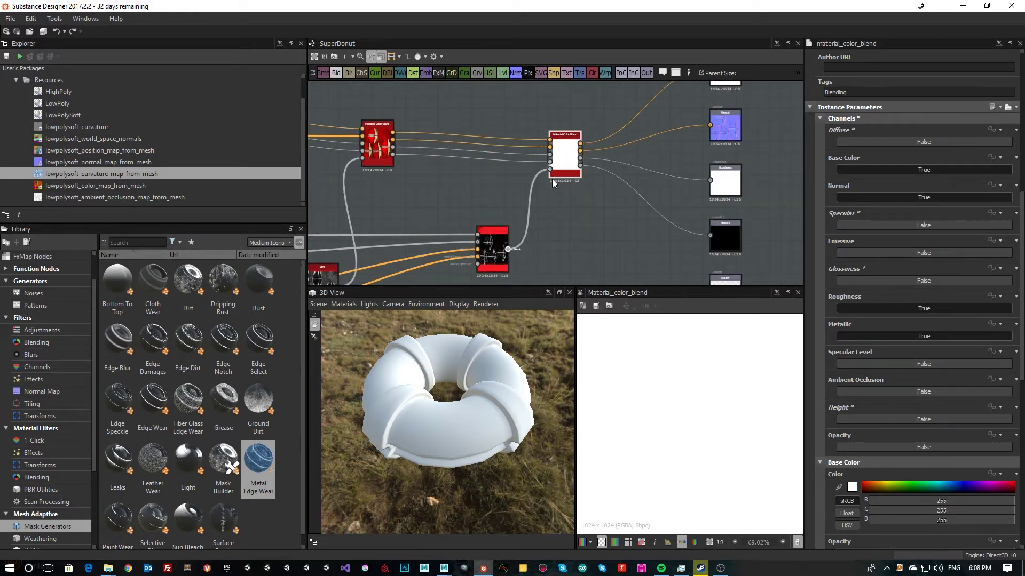
Step: Examine the edge wear on the donut's red body, straps and metal band from several angles and distances
scroll(455, 389, up, 3)
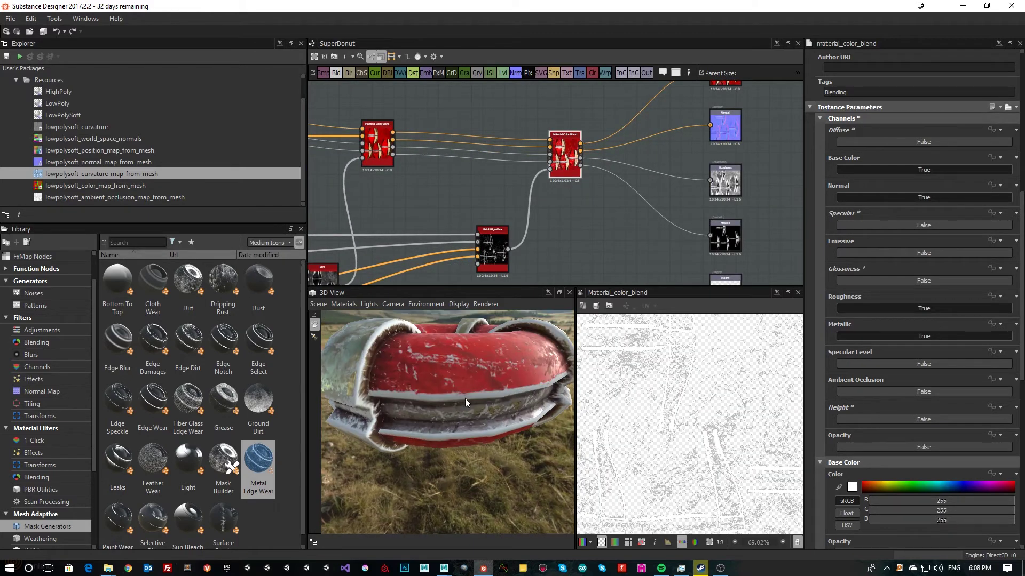
drag(466, 399, 517, 322)
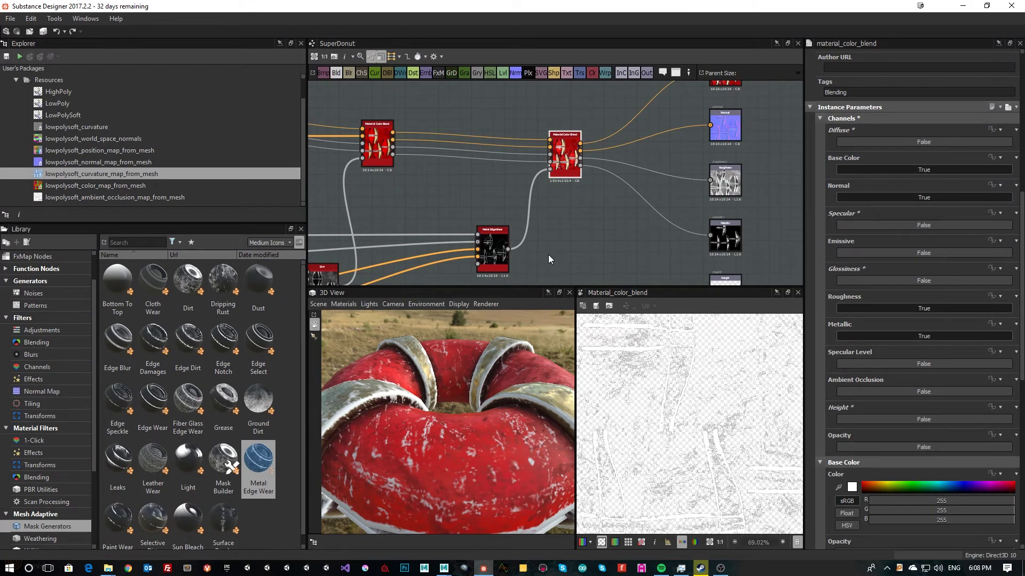
scroll(450, 440, down, 3)
scroll(449, 441, up, 1)
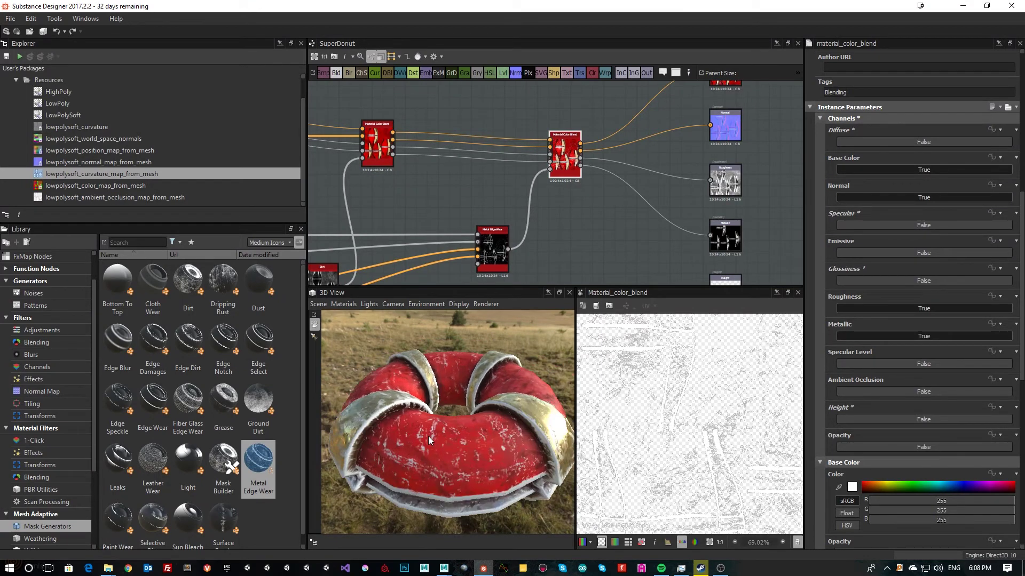
drag(415, 437, 451, 426)
scroll(453, 434, down, 1)
scroll(446, 434, up, 3)
scroll(446, 433, down, 2)
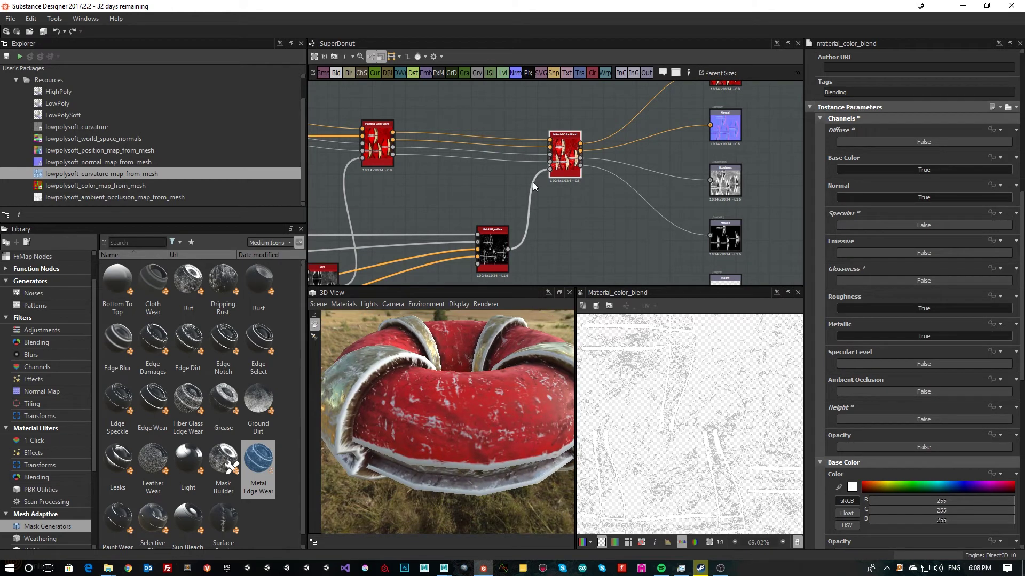
drag(459, 454, 415, 386)
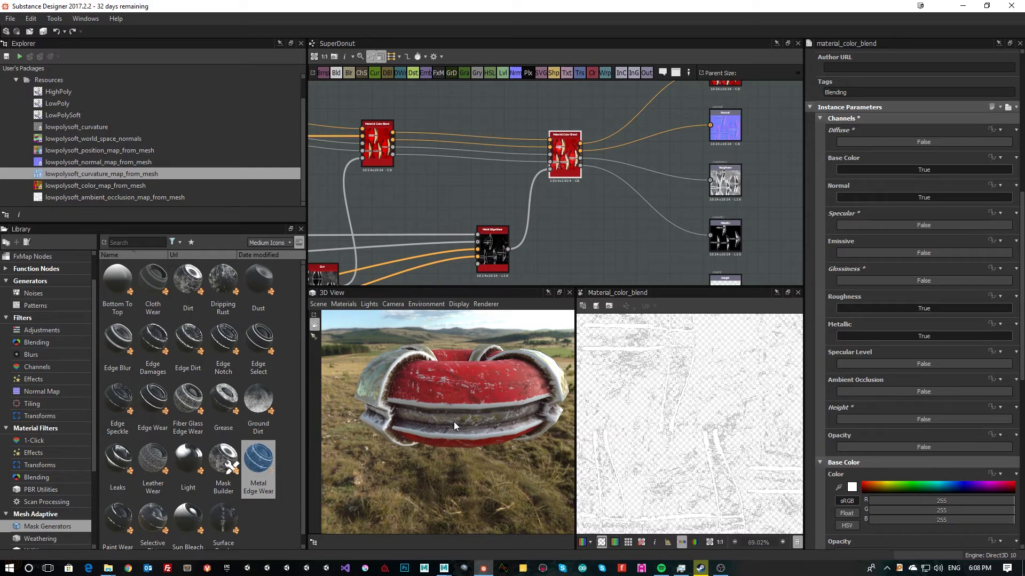
scroll(452, 421, up, 4)
drag(453, 421, 455, 488)
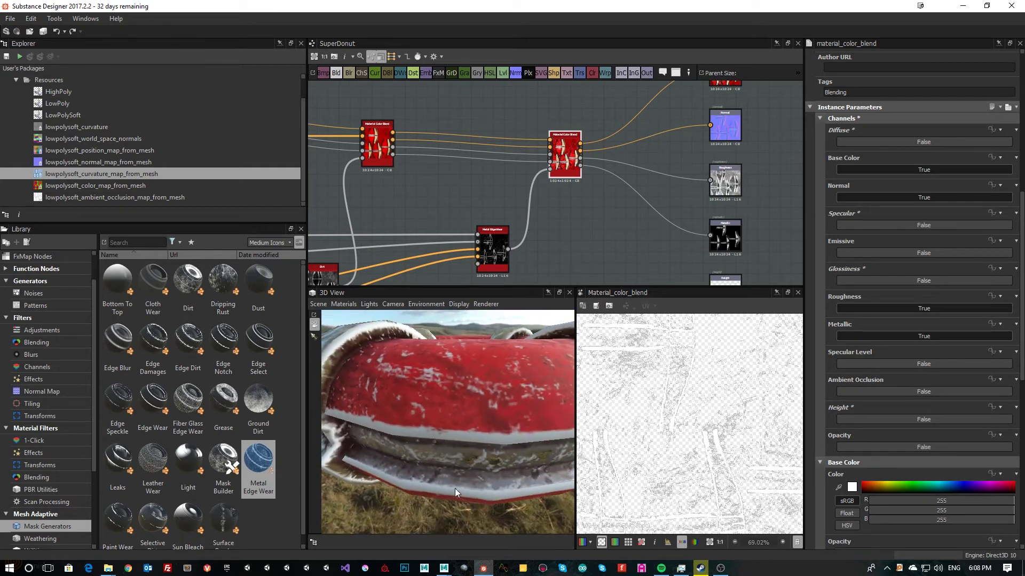
scroll(581, 214, down, 2)
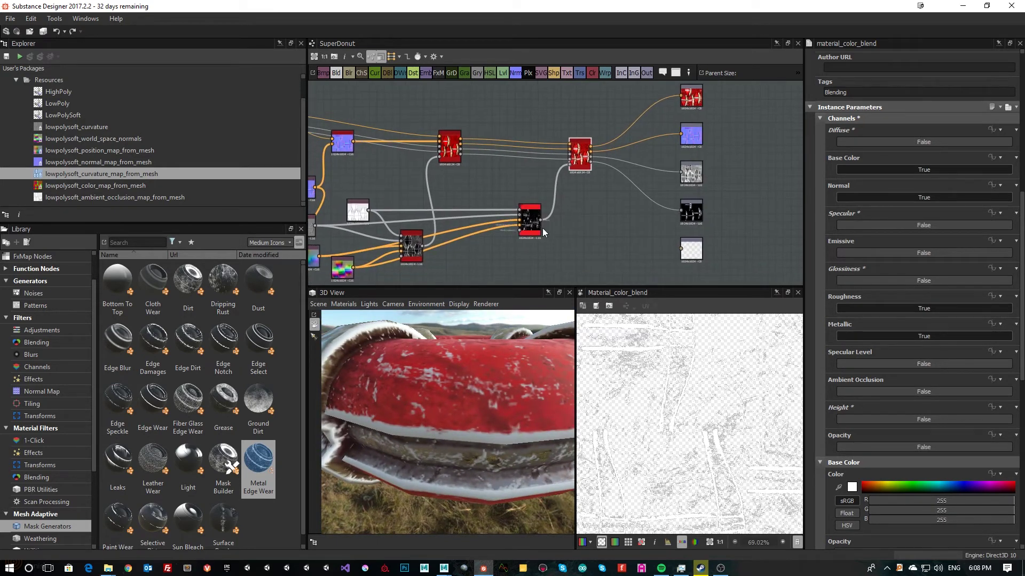
Step: Display the baked color map bitmap in the 2D view and move its node to free space in the graph
scroll(544, 229, up, 4)
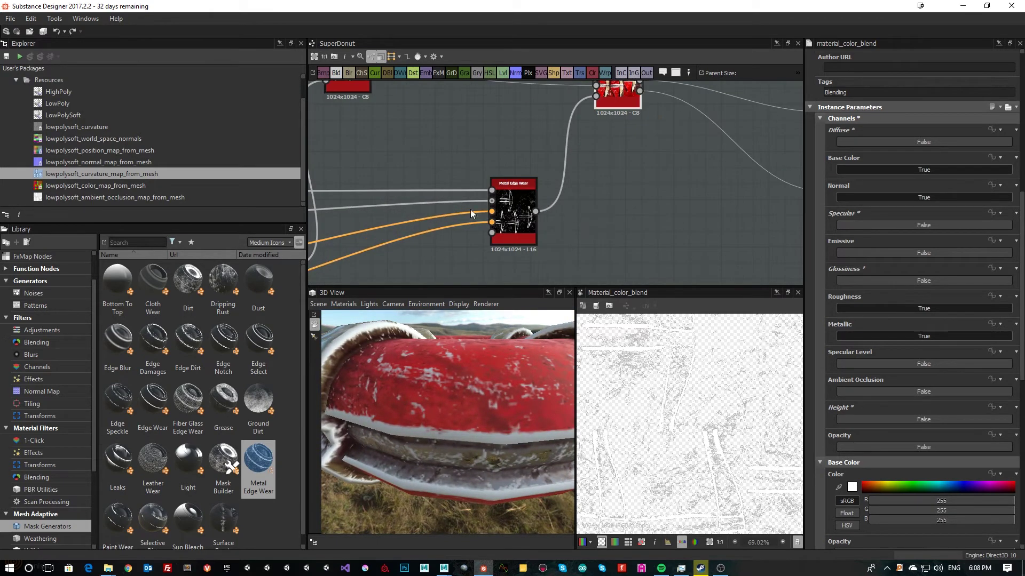
click(511, 222)
scroll(681, 216, down, 2)
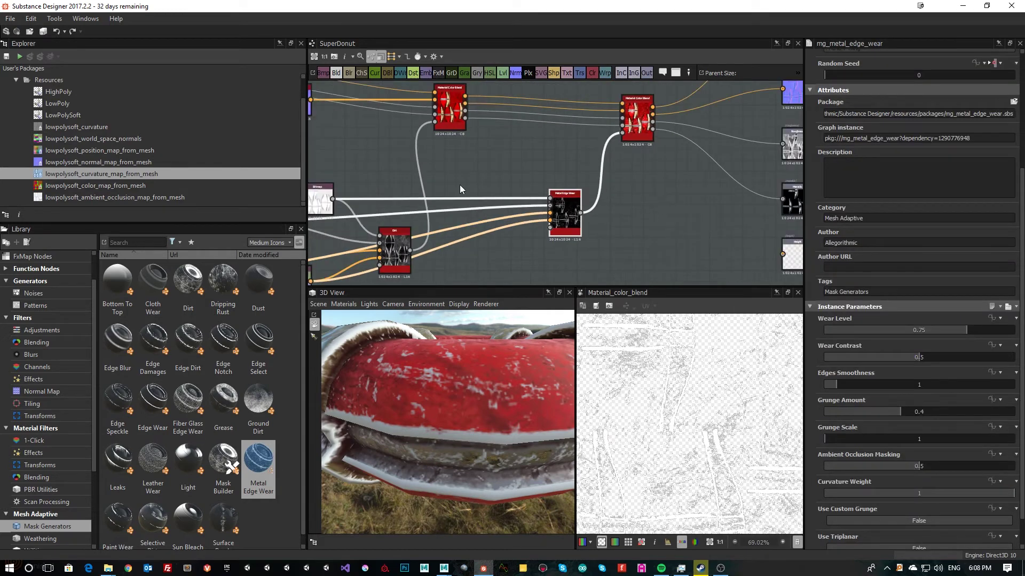
scroll(470, 144, down, 1)
middle_drag(470, 143, 629, 156)
middle_drag(572, 201, 619, 141)
scroll(337, 130, up, 1)
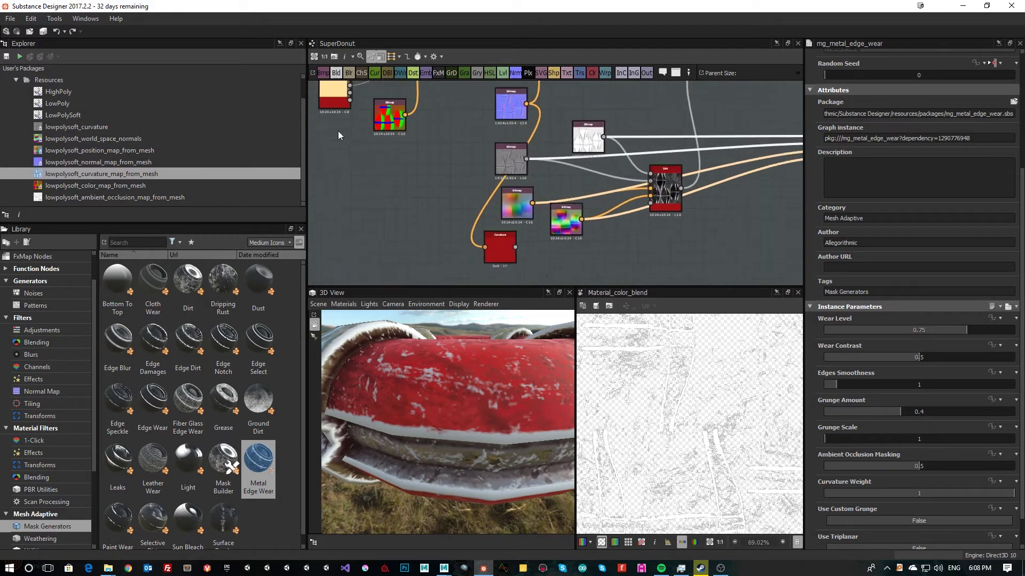
middle_drag(363, 140, 446, 203)
scroll(446, 202, up, 3)
double_click(514, 146)
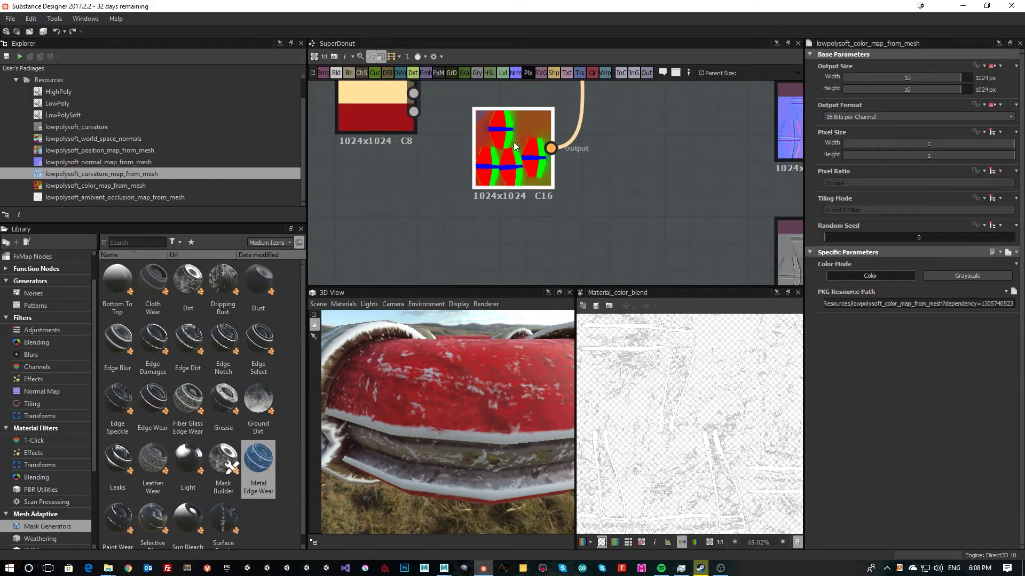
drag(515, 148, 466, 203)
middle_drag(620, 206, 598, 146)
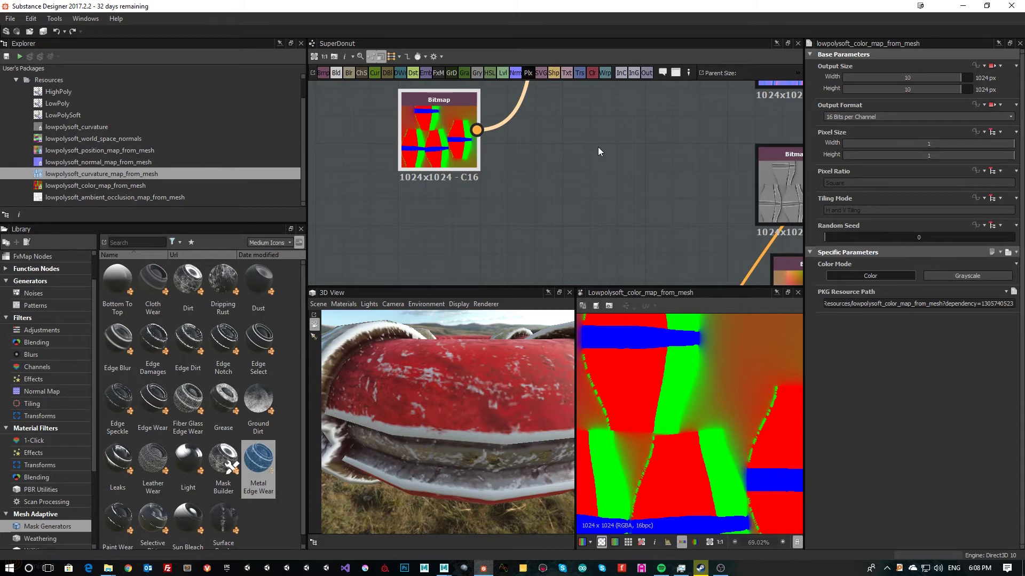
key(space)
text(mask)
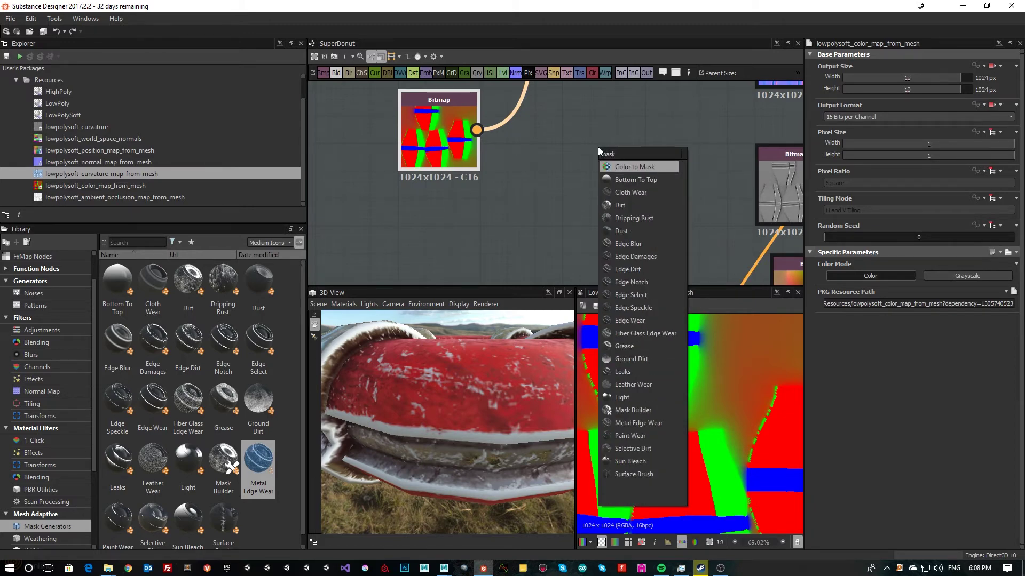
click(644, 164)
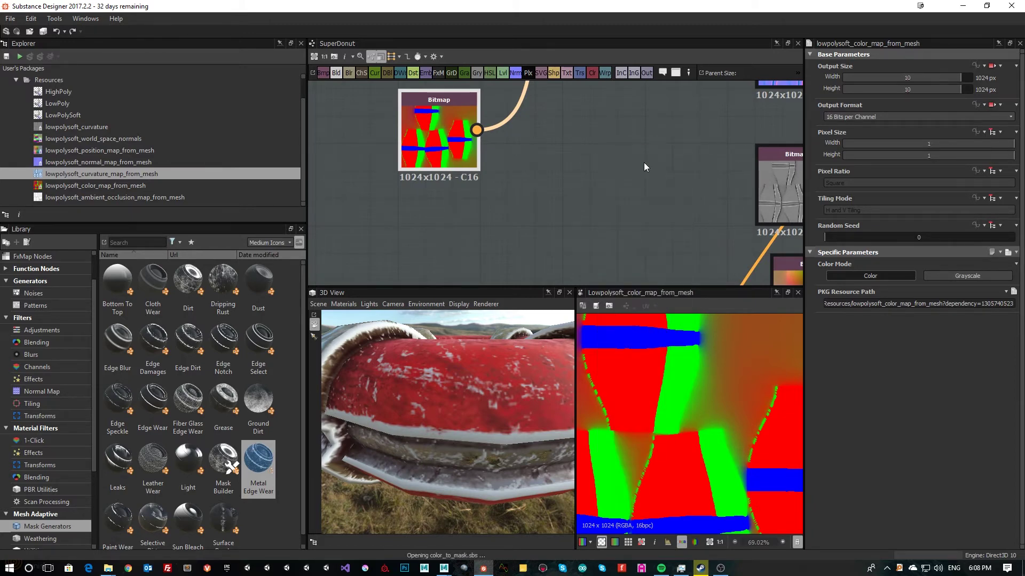
key(Delete)
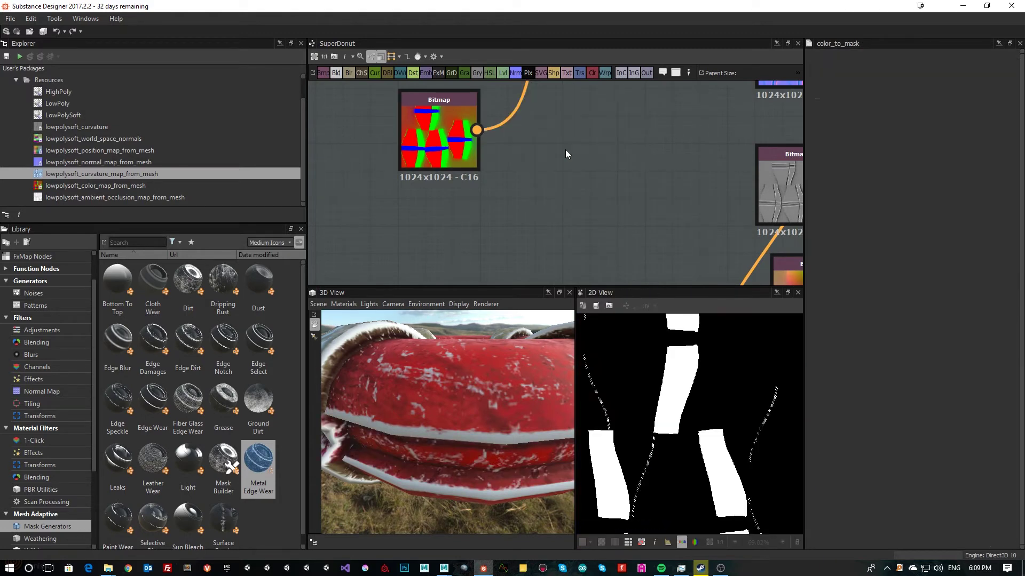
Step: Add an unconnected Color to Mask node beside the baked color map bitmap
middle_drag(601, 175, 600, 210)
key(space)
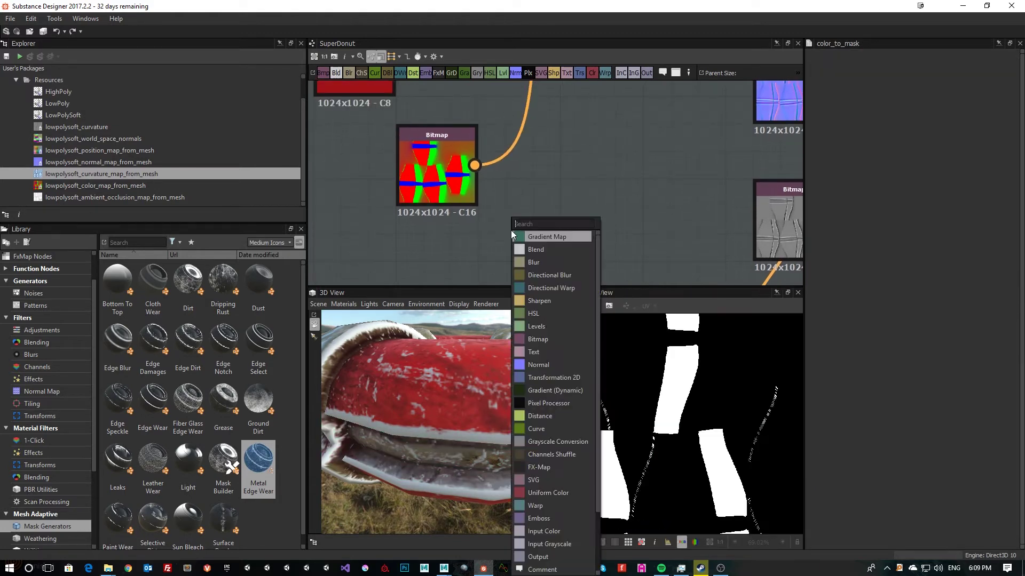
text(color to)
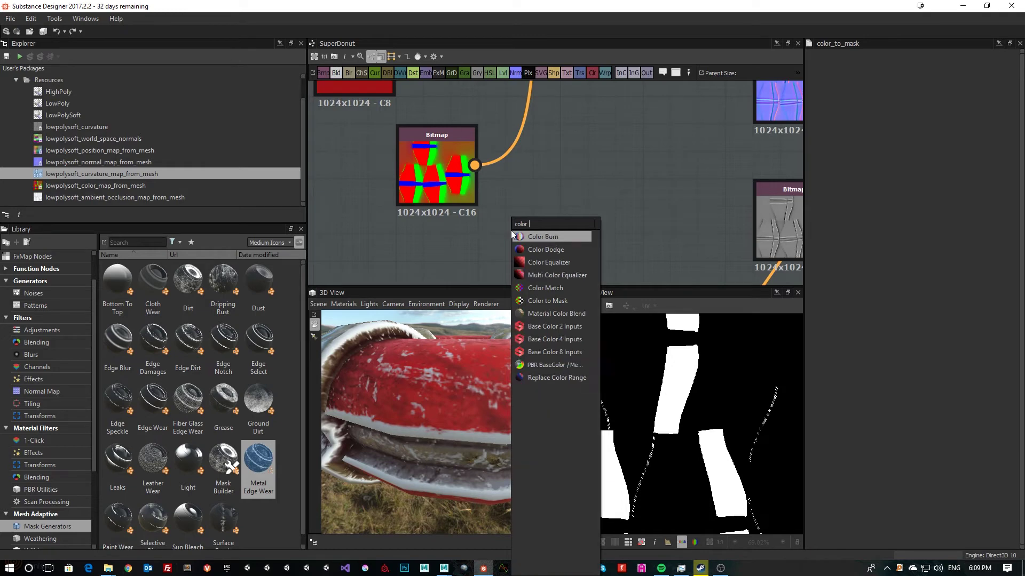
click(529, 236)
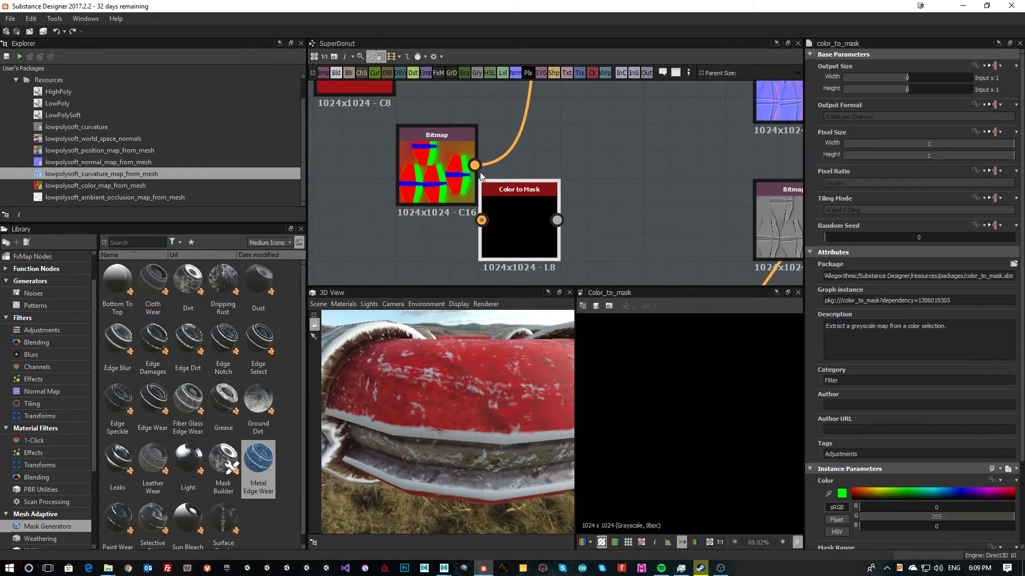
Step: Connect the colour ID Bitmap to the Color to Mask node and sample the map's red as the mask colour
drag(476, 167, 483, 219)
drag(527, 219, 583, 217)
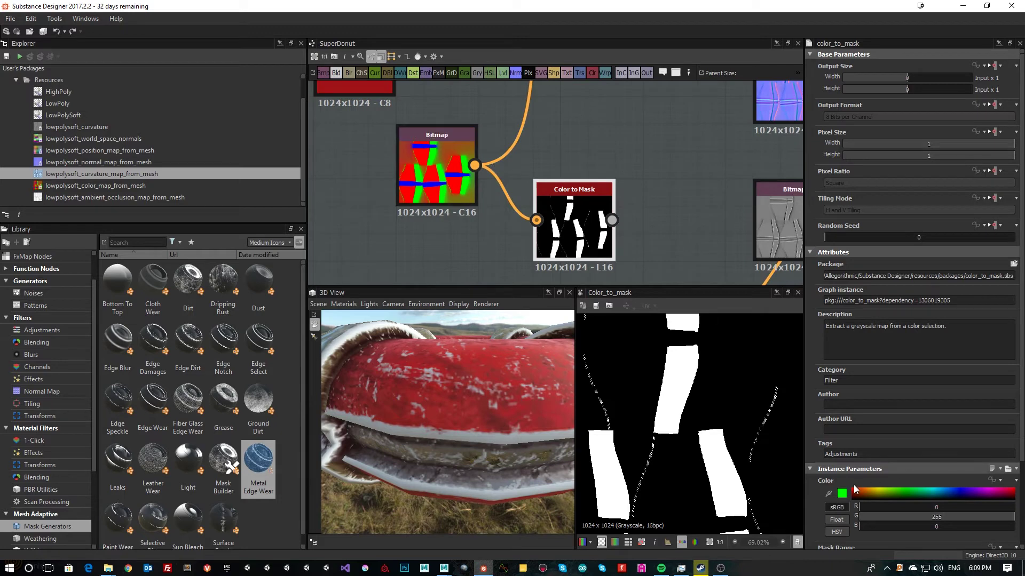
click(828, 493)
click(454, 165)
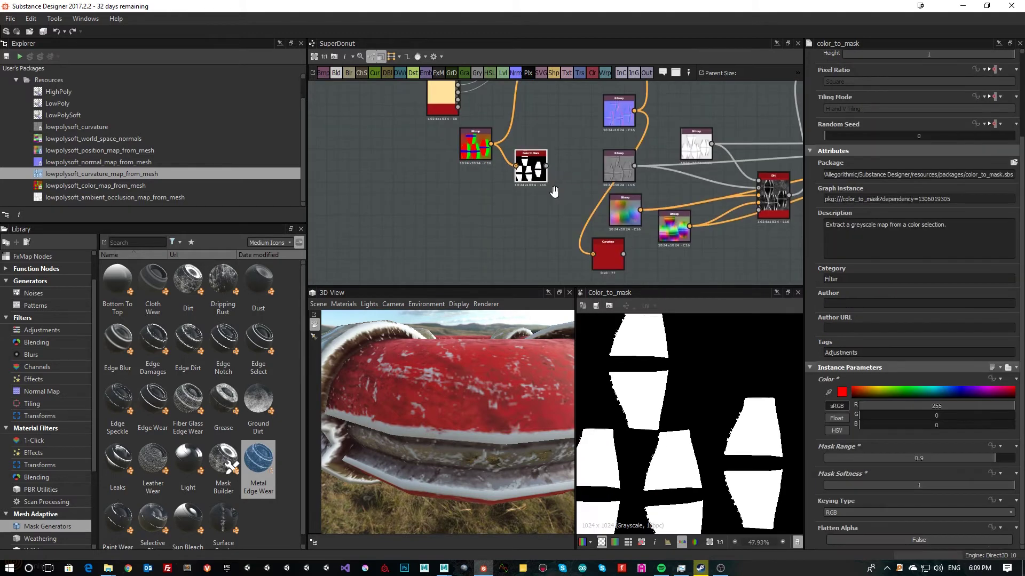
Step: Move the Color to Mask node across the graph and place it just below the Metal Edge Wear node
middle_drag(551, 192, 492, 205)
drag(483, 181, 777, 259)
middle_drag(733, 182, 454, 149)
drag(492, 231, 685, 200)
middle_drag(670, 113, 624, 122)
scroll(642, 181, up, 4)
scroll(645, 168, down, 1)
drag(633, 224, 576, 208)
Step: Add a Blend node, feeding Metal Edge Wear into its foreground input and Color to Mask into its background input
key(space)
text(blend)
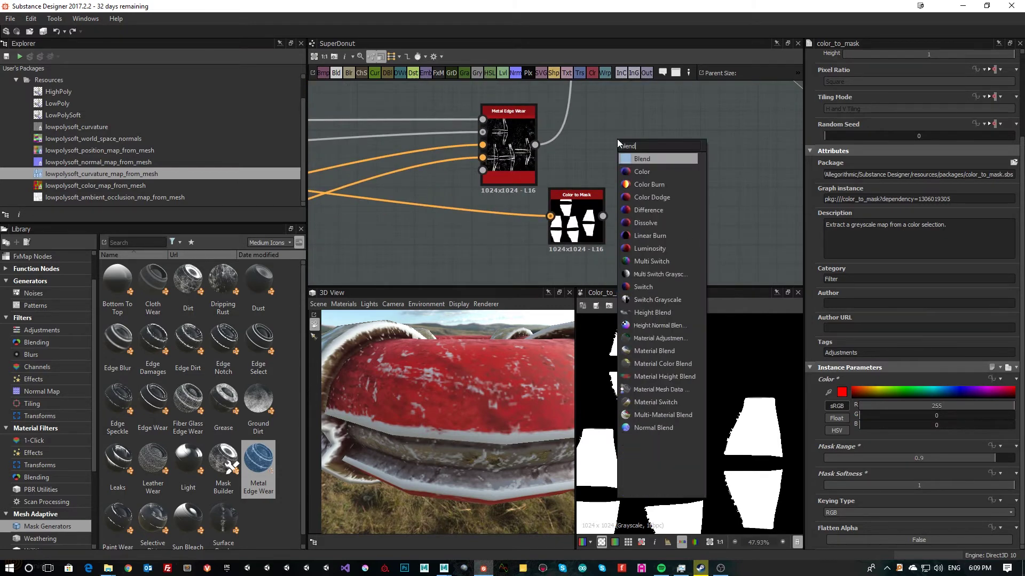
click(635, 163)
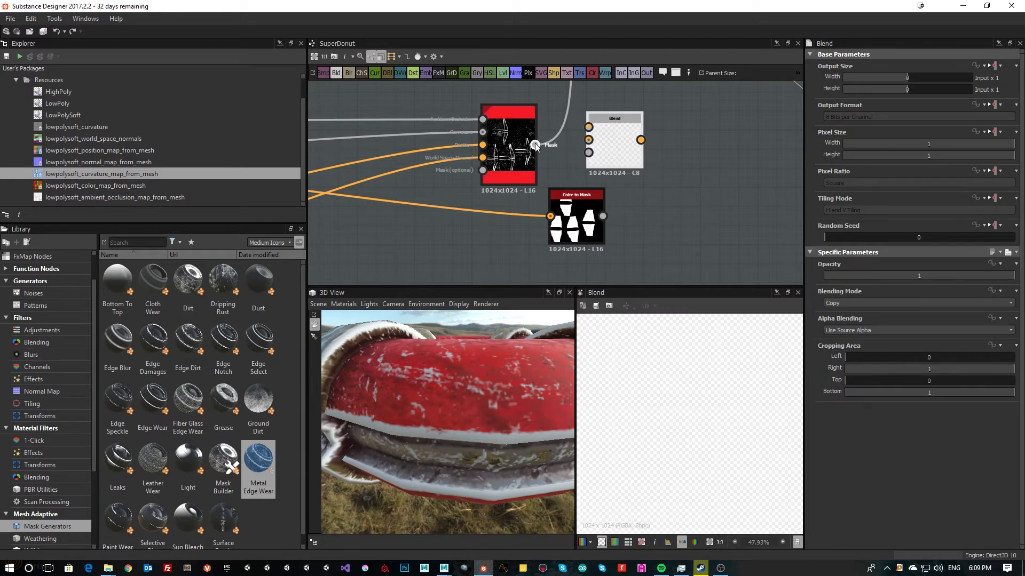
drag(534, 143, 665, 167)
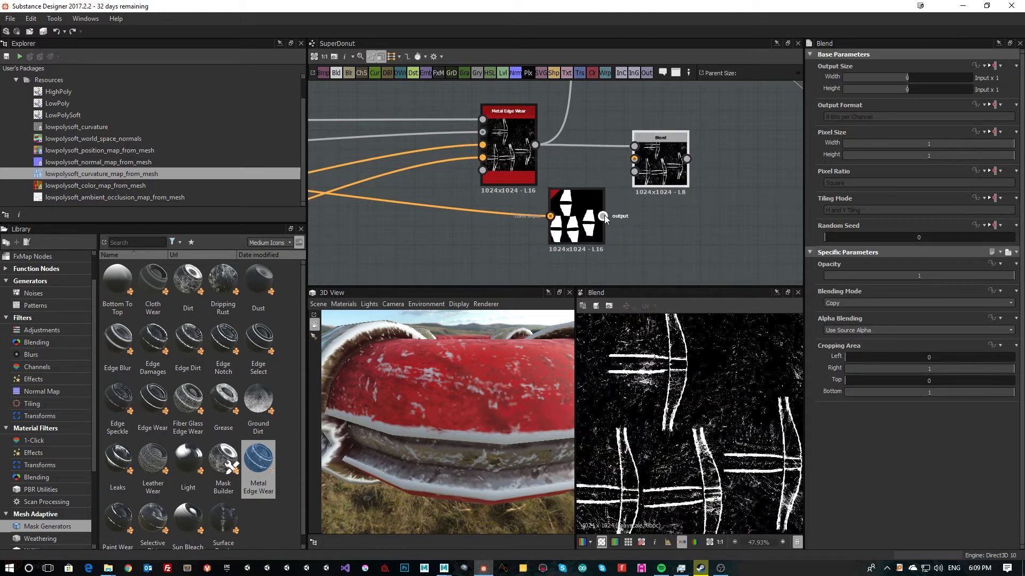
drag(603, 215, 634, 159)
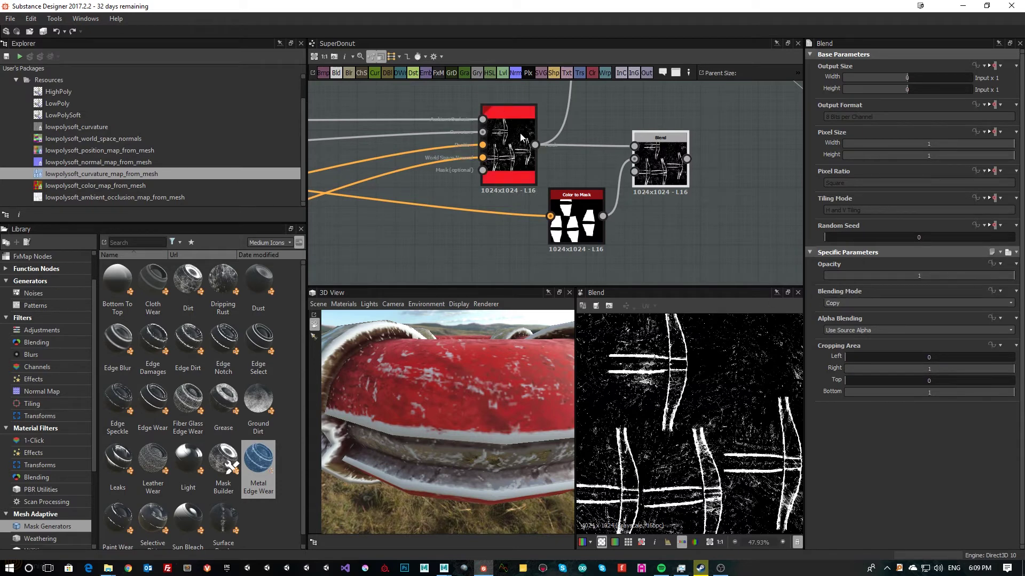
Step: Set the Blend node's blending mode to Multiply and connect its output to the last Material Color Blend node's mask input
click(859, 300)
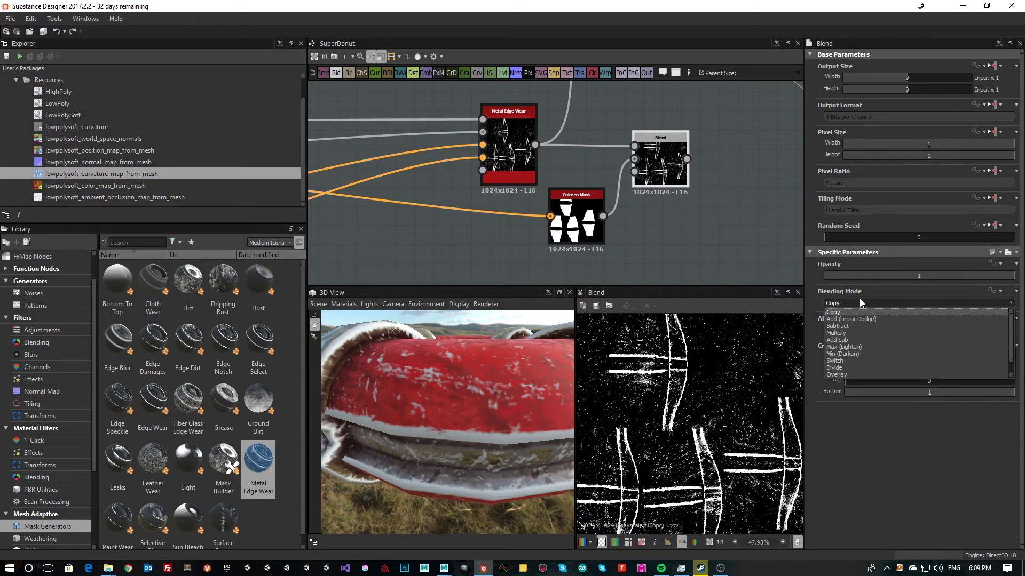
click(845, 334)
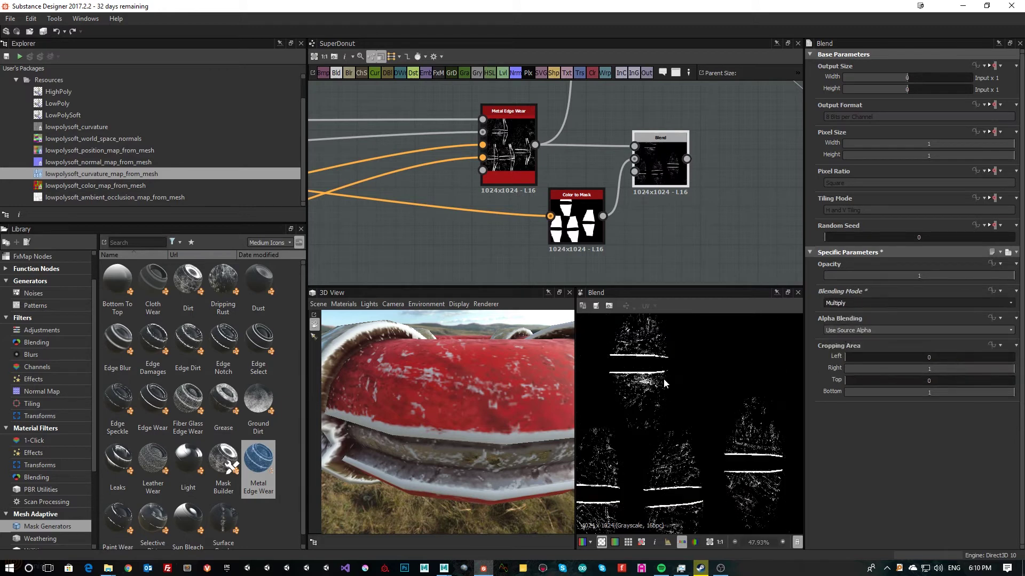
middle_drag(731, 432, 721, 452)
middle_drag(691, 194, 633, 270)
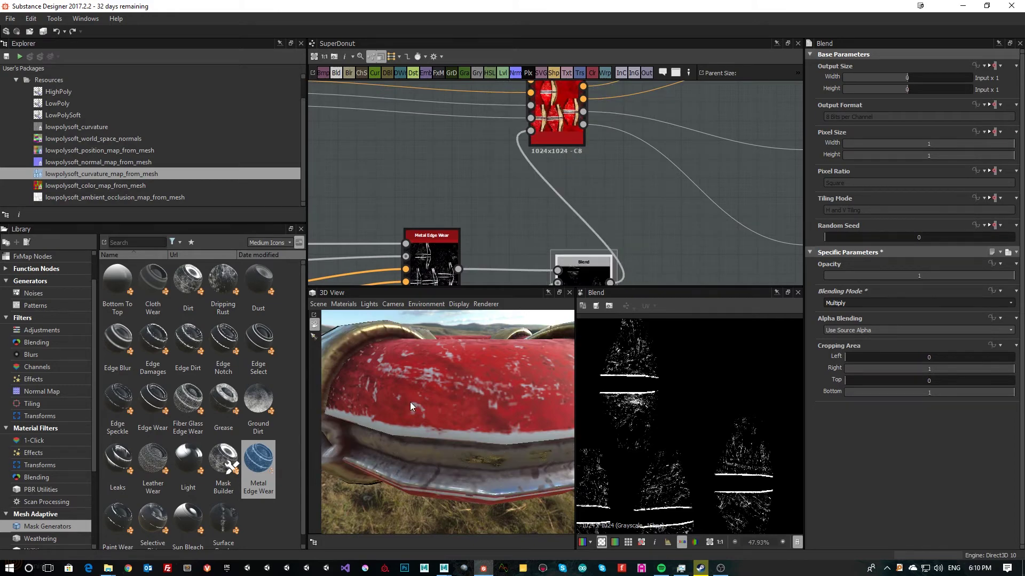
drag(410, 402, 464, 419)
scroll(611, 206, down, 3)
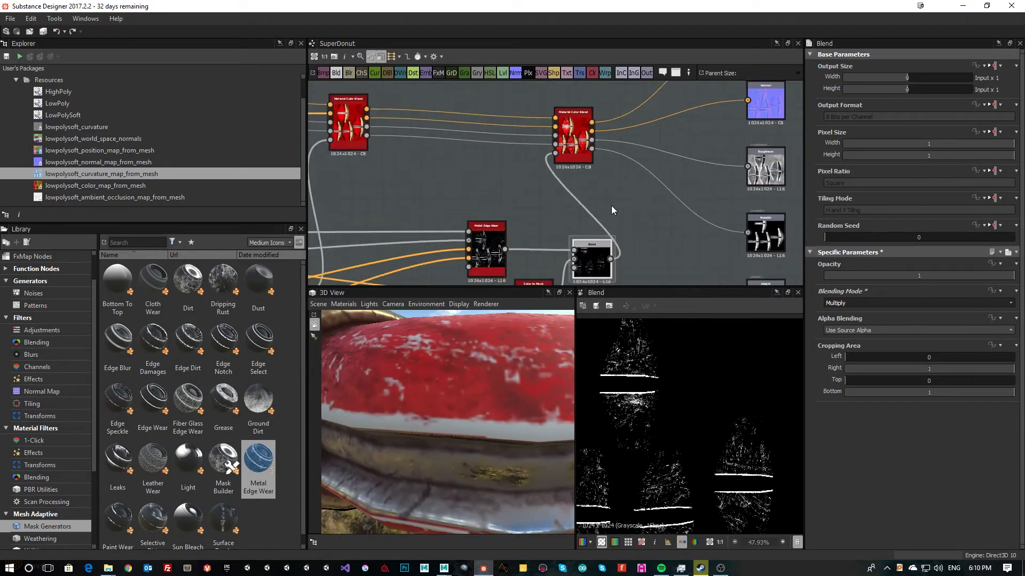
Step: On the last Material Color Blend node, set the roughness colour to 38 and raise the metallic colour to its maximum
middle_drag(624, 197, 626, 224)
scroll(593, 216, up, 2)
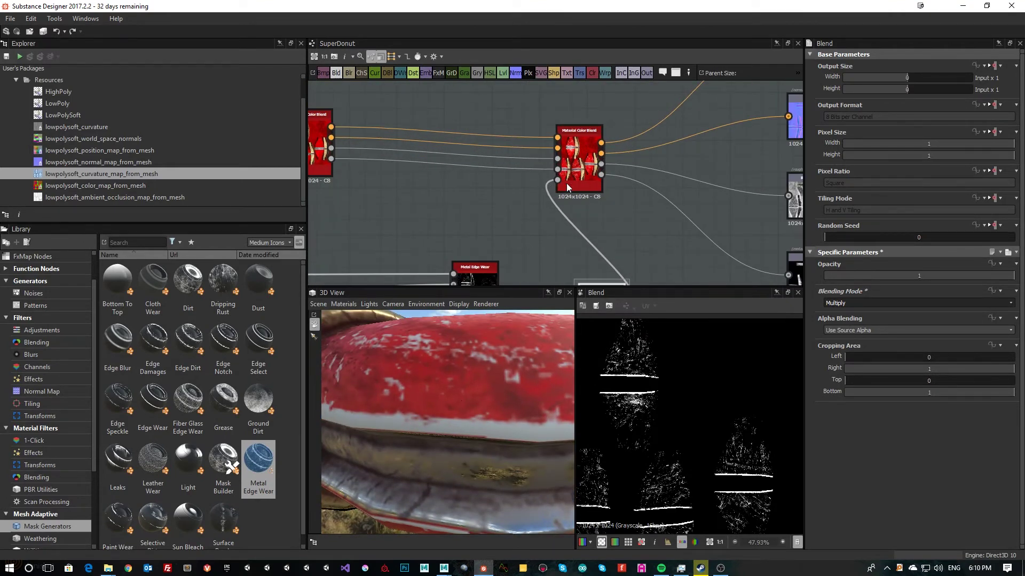
click(592, 186)
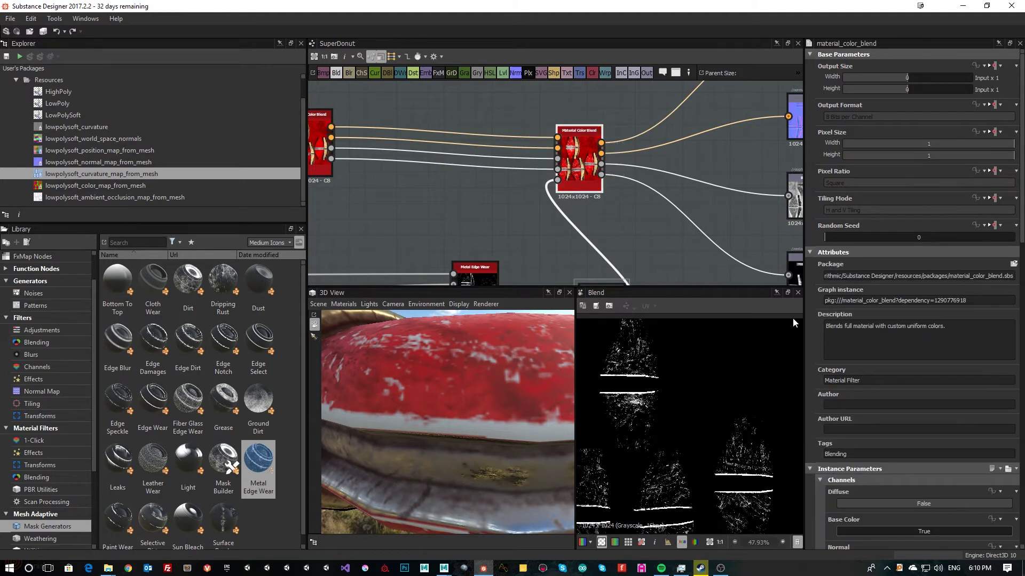
scroll(895, 313, down, 6)
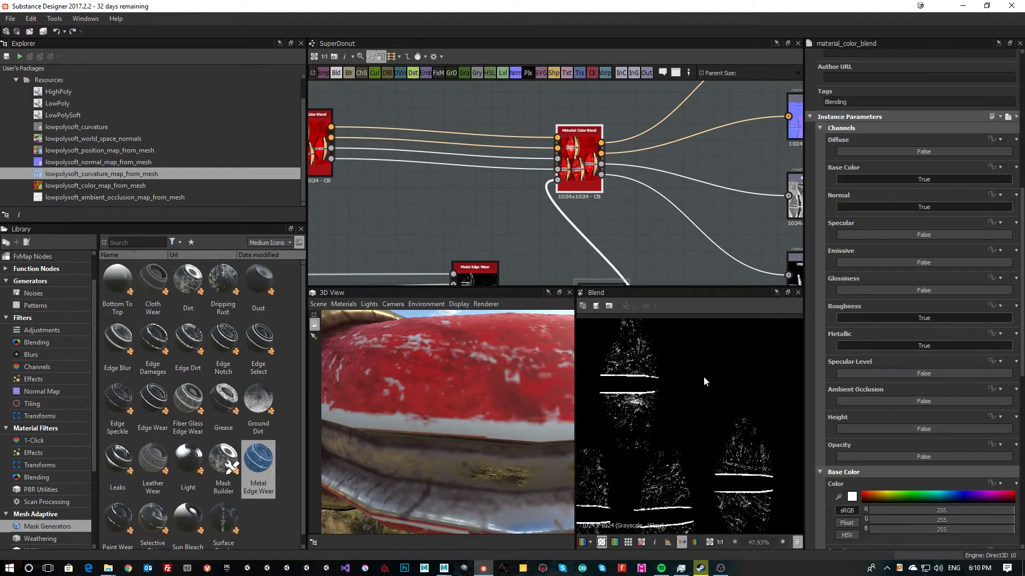
scroll(904, 291, down, 8)
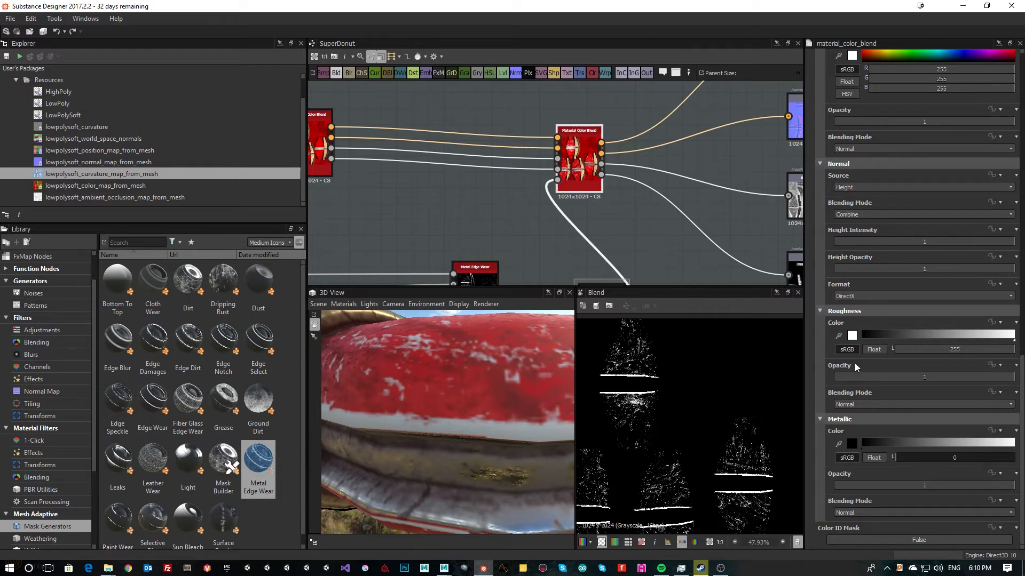
drag(923, 351, 913, 350)
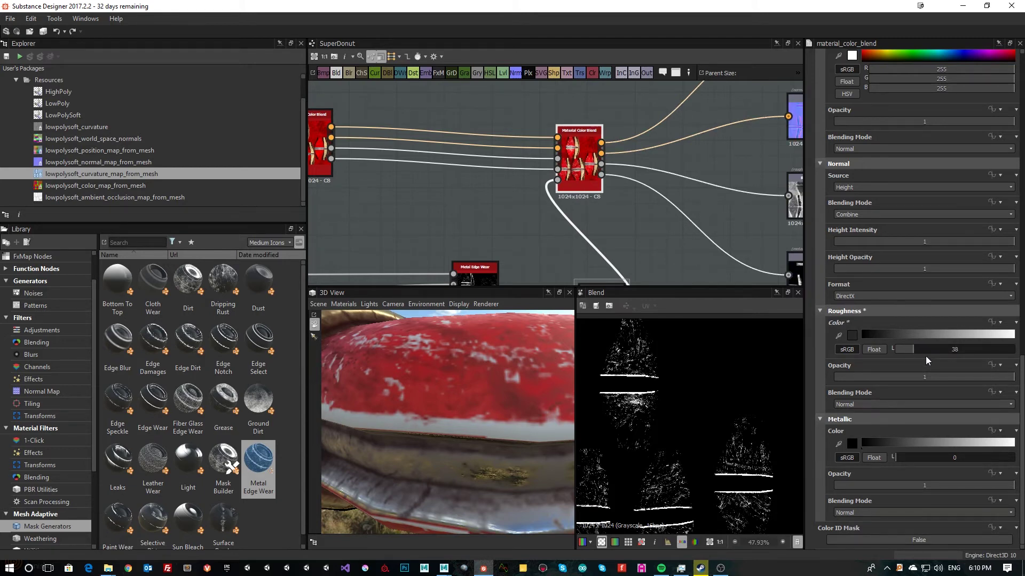
drag(933, 466, 1015, 459)
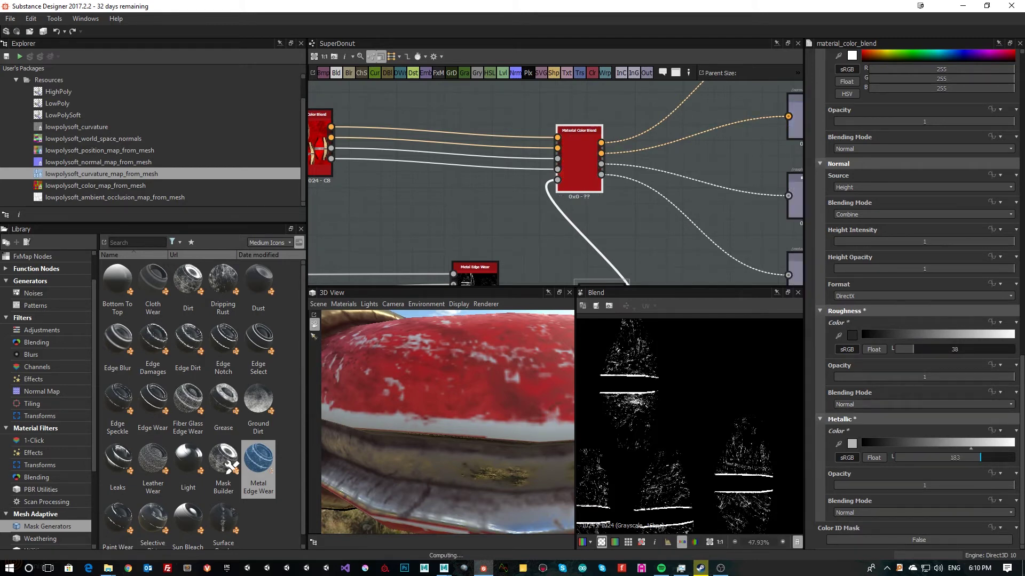
Step: Set the Material Color Blend node's base colour to a neutral grey with RGB 154, 154, 154
scroll(456, 385, down, 5)
drag(456, 384, 453, 415)
scroll(430, 395, up, 5)
scroll(444, 391, down, 3)
scroll(899, 282, up, 6)
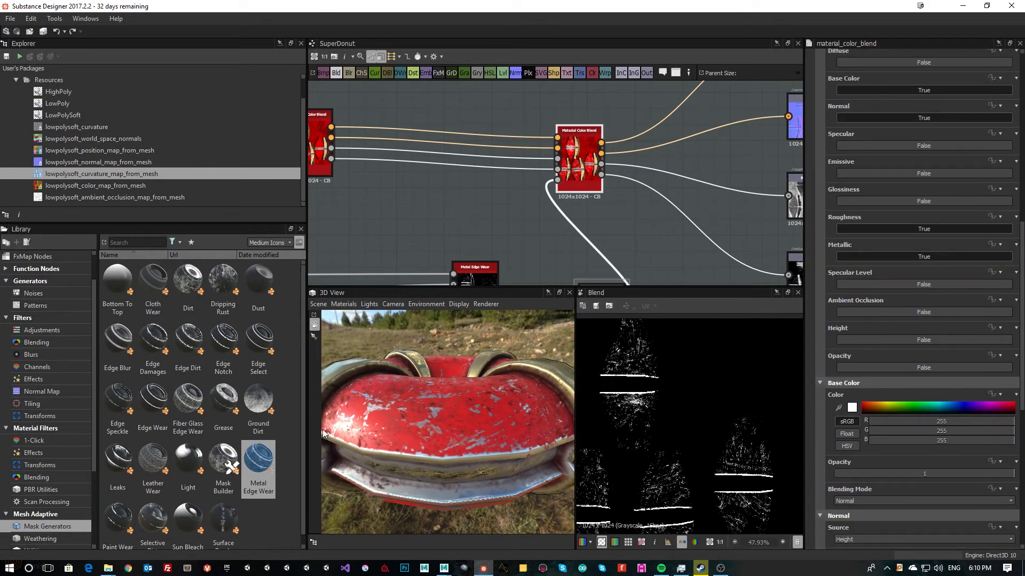
drag(381, 427, 423, 402)
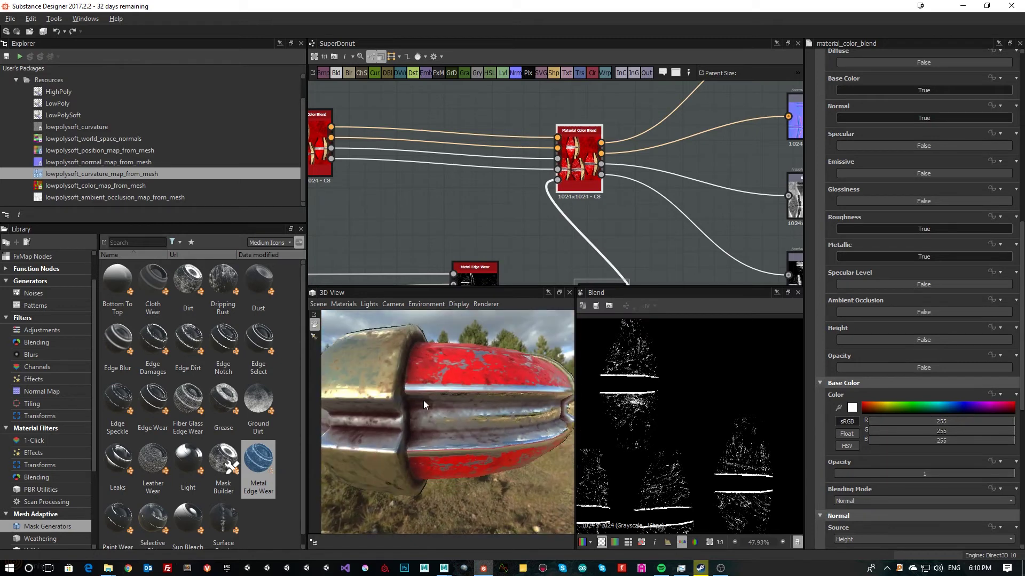
click(852, 407)
drag(322, 151, 233, 165)
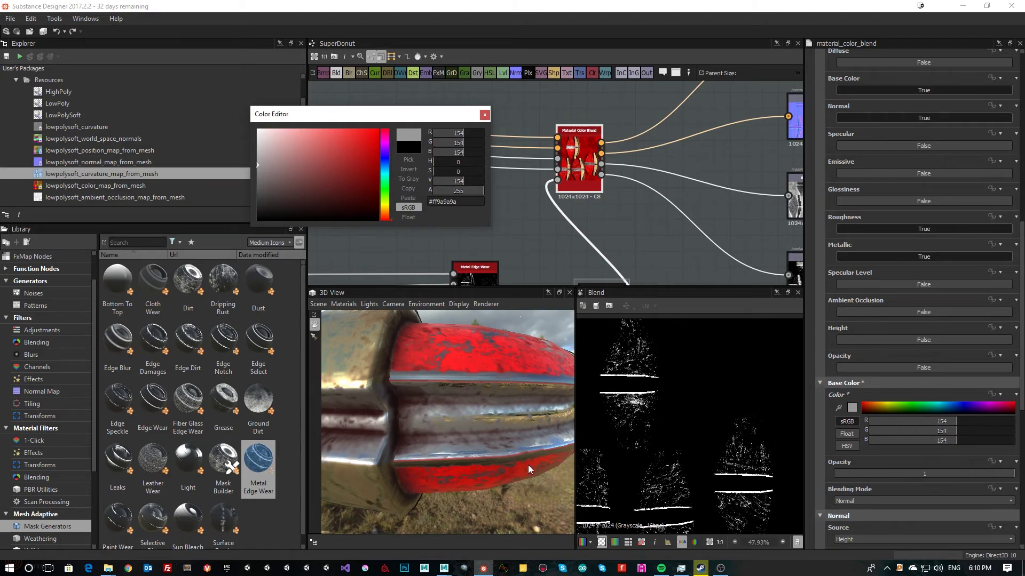
drag(527, 465, 481, 427)
click(474, 114)
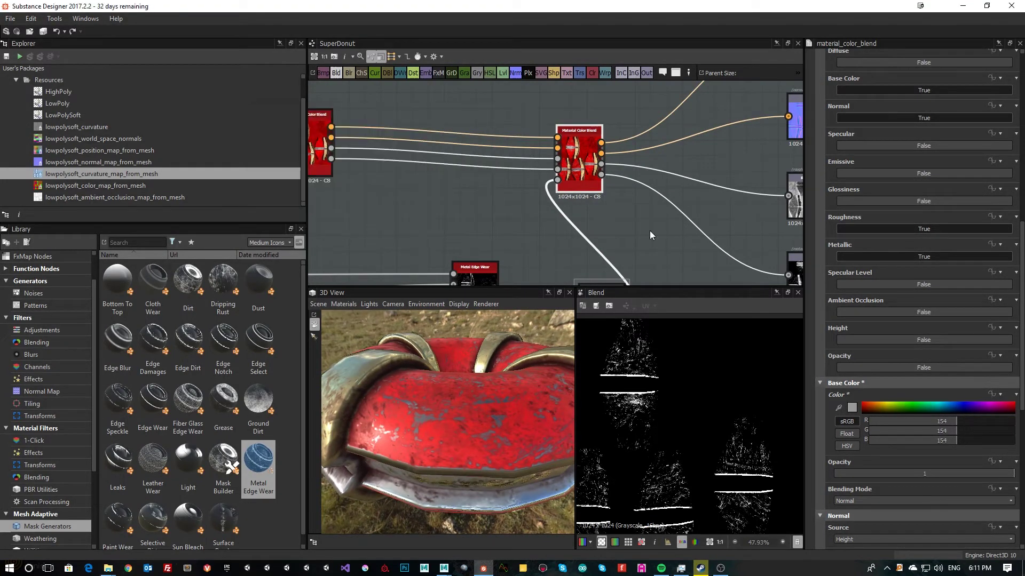
Step: Set the Metal Edge Wear node's Wear Level to 0.6, after trying 0.91 on the model
scroll(914, 410, down, 3)
middle_drag(633, 222, 630, 103)
click(607, 199)
click(464, 169)
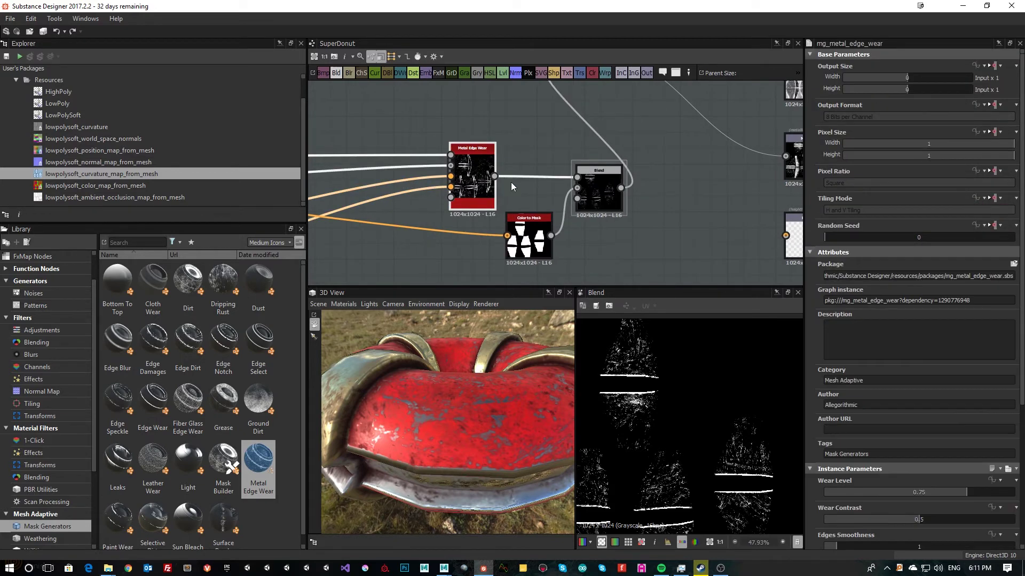
scroll(945, 395, down, 3)
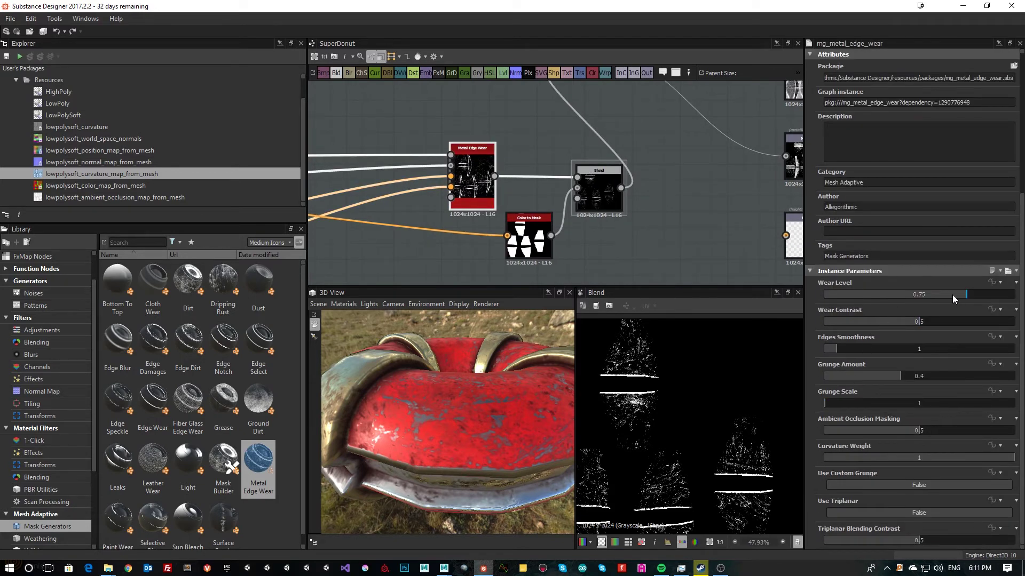
drag(952, 294, 997, 297)
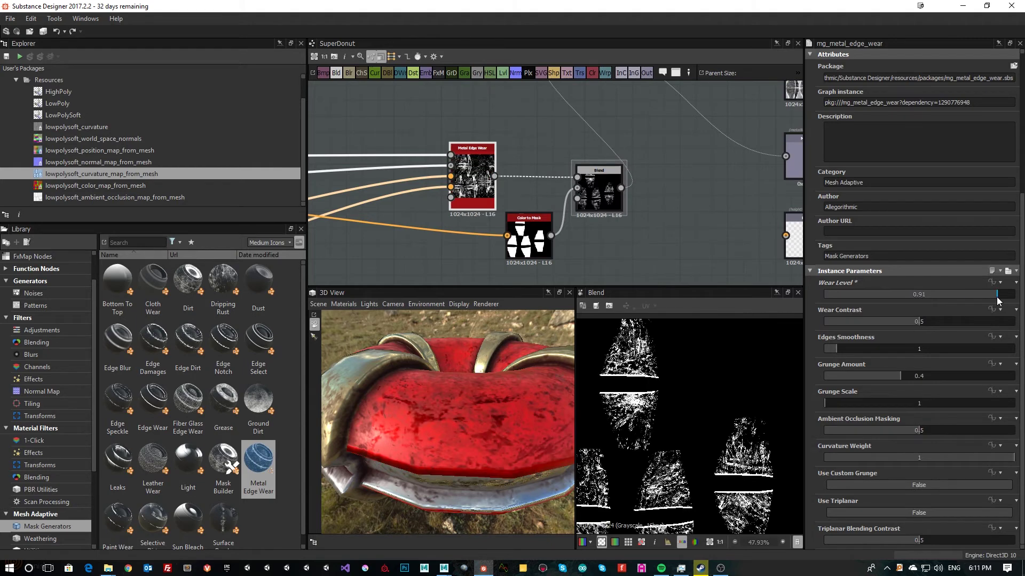
drag(491, 449, 546, 431)
click(921, 294)
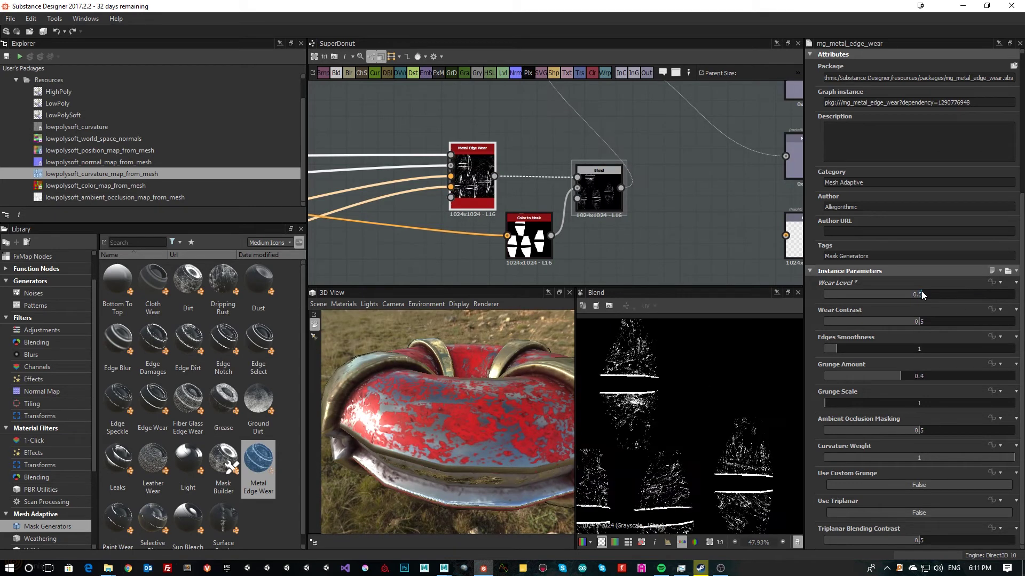
click(938, 293)
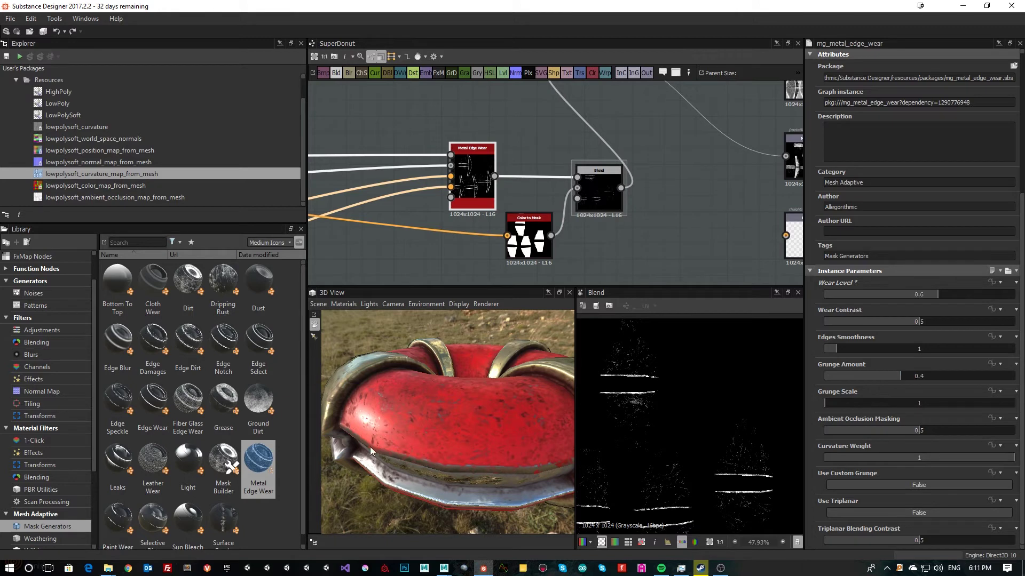
drag(435, 446, 428, 419)
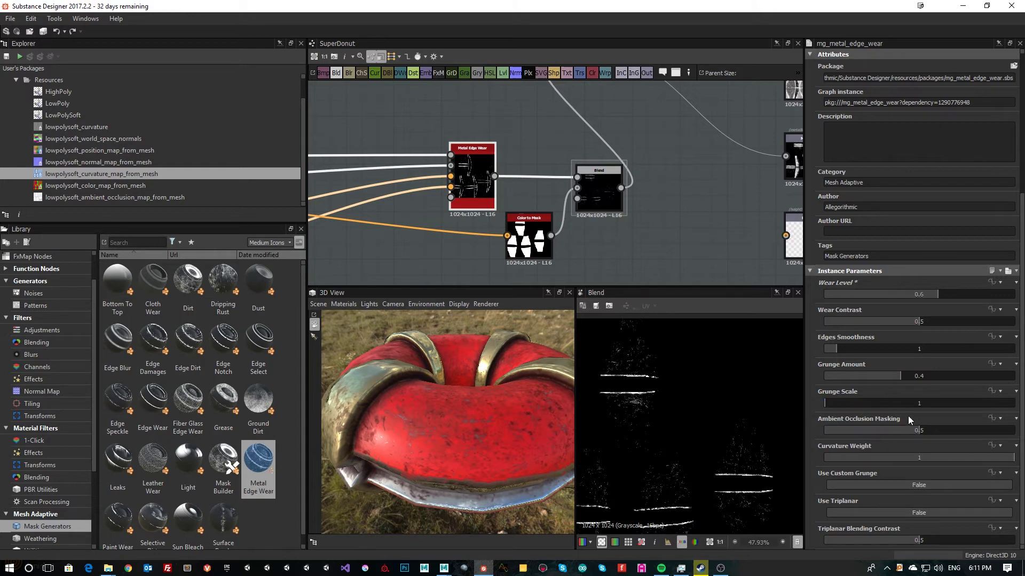
Step: Set the Metal Edge Wear node's Grunge Amount to 0.34 and its Wear Level to 0.8
drag(929, 375, 975, 371)
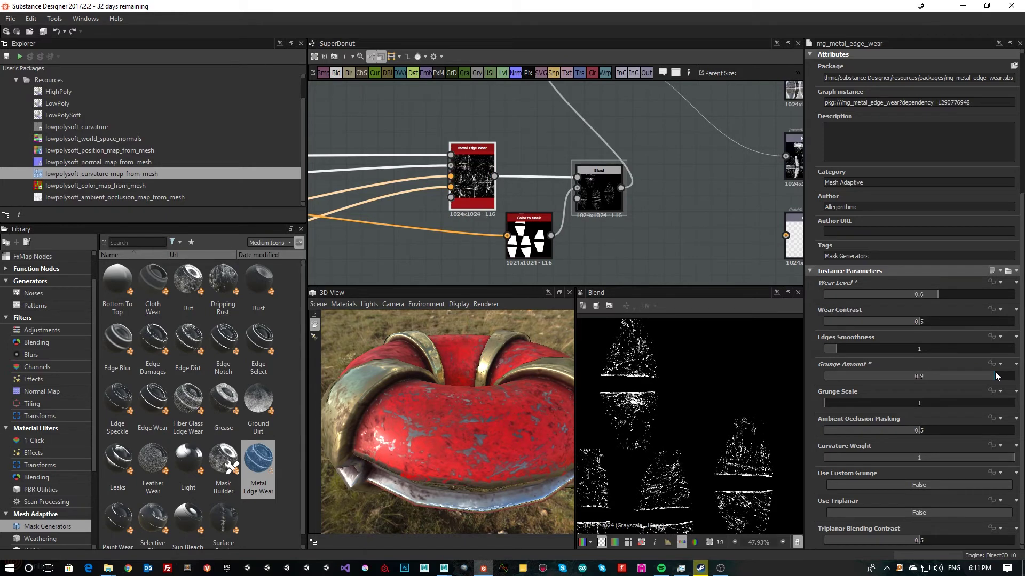
drag(479, 457, 363, 388)
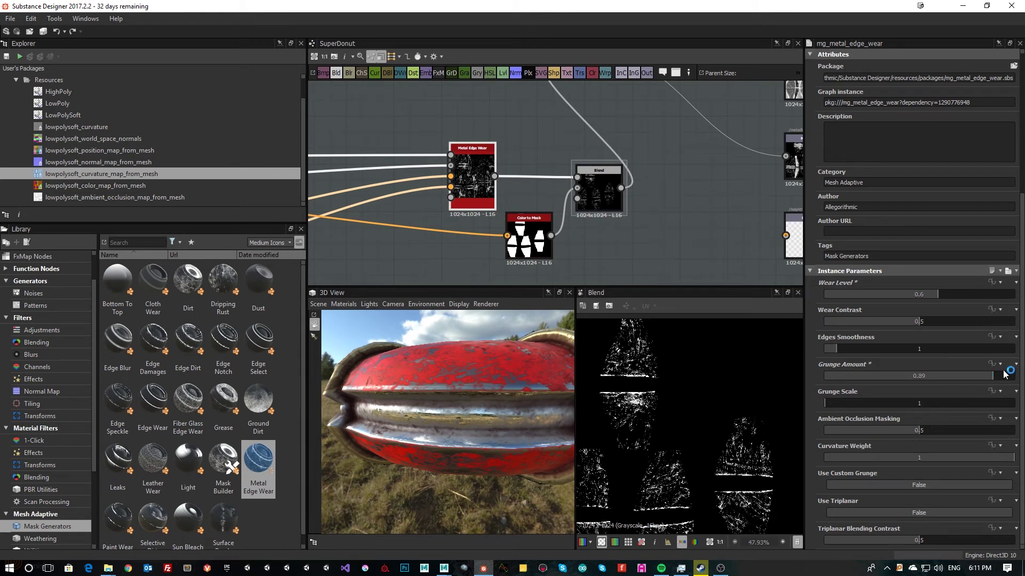
drag(993, 376, 889, 378)
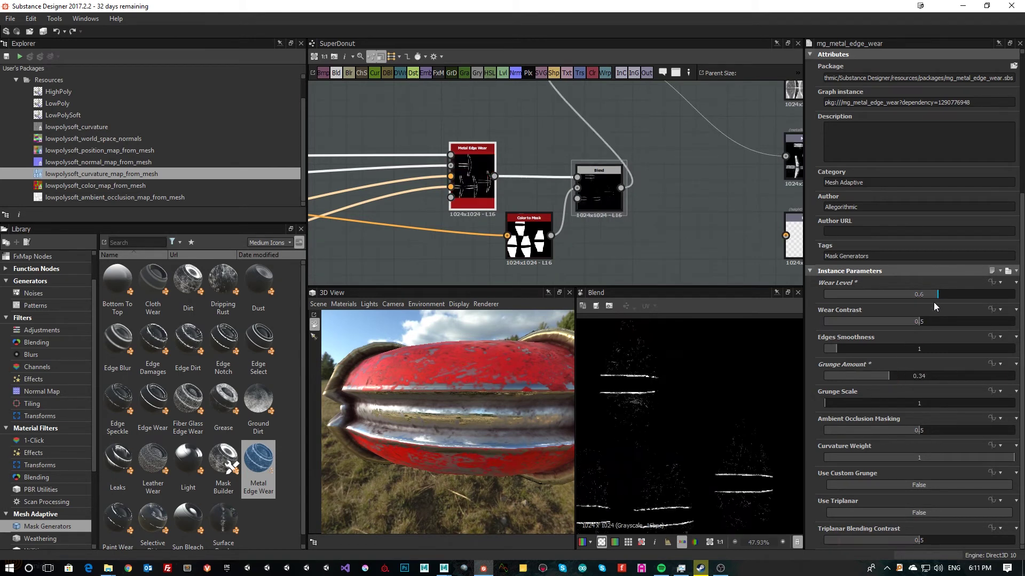
drag(959, 292, 976, 293)
drag(508, 417, 469, 430)
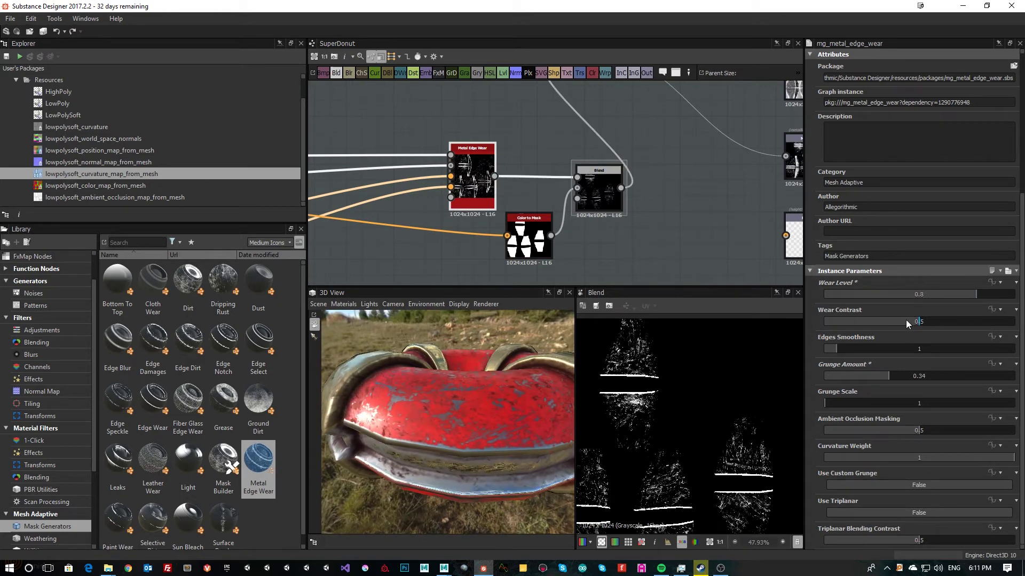
Step: Set the Metal Edge Wear node's Wear Contrast to 0.87 and its Edges Smoothness to 2.16
drag(498, 441, 601, 406)
scroll(486, 421, up, 4)
scroll(488, 421, down, 3)
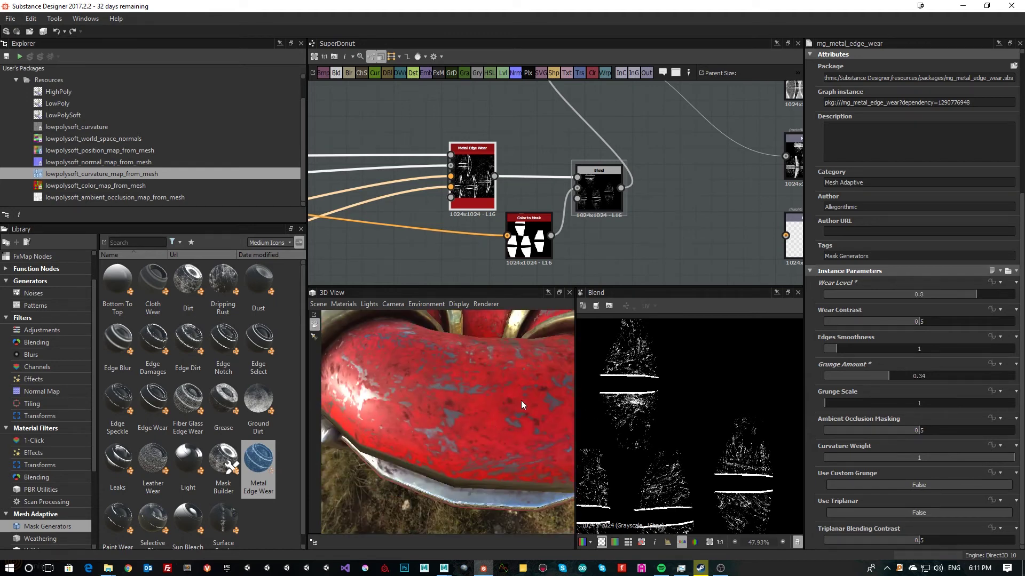
drag(943, 322, 999, 324)
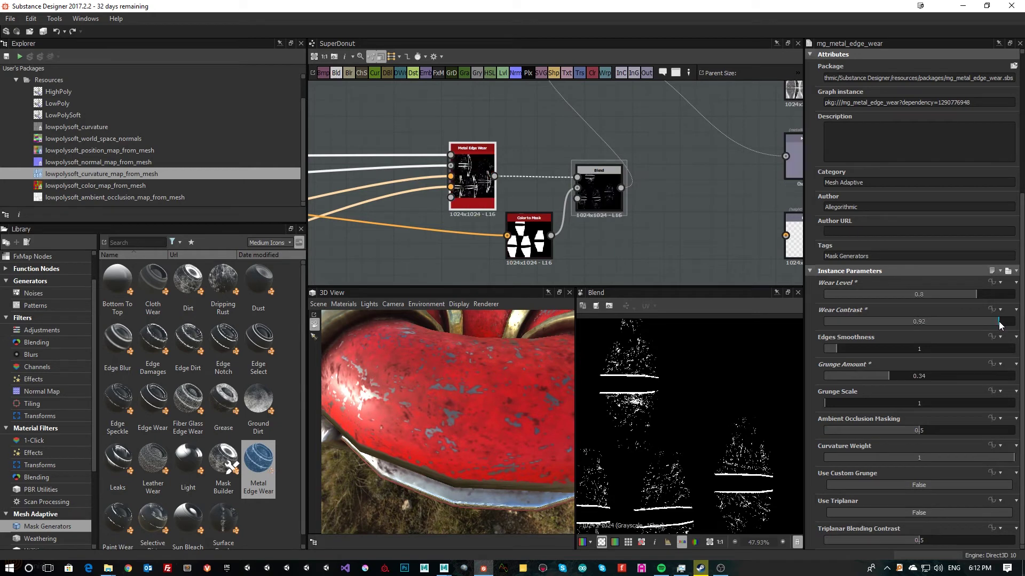
drag(462, 448, 450, 421)
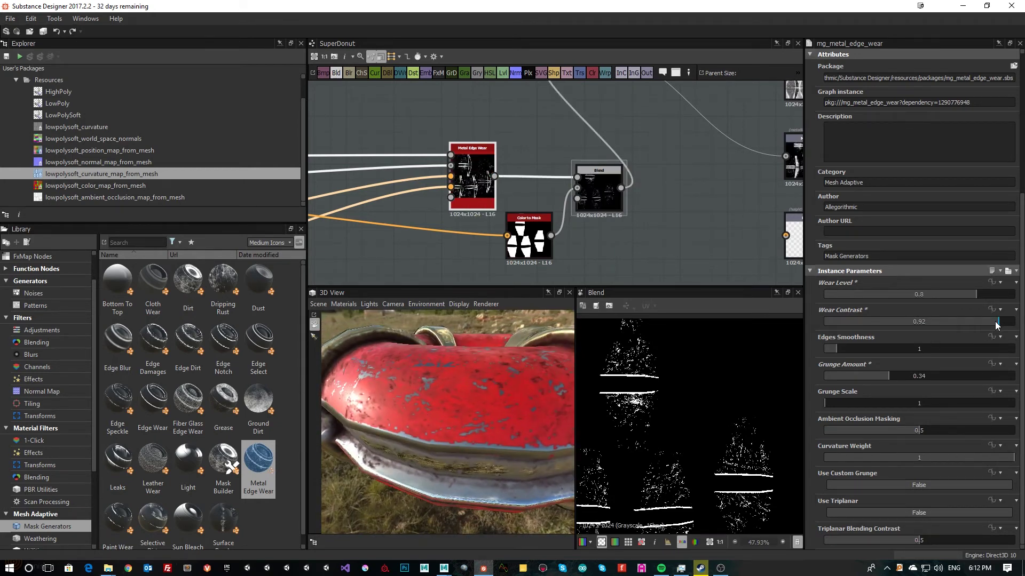
drag(994, 321, 989, 322)
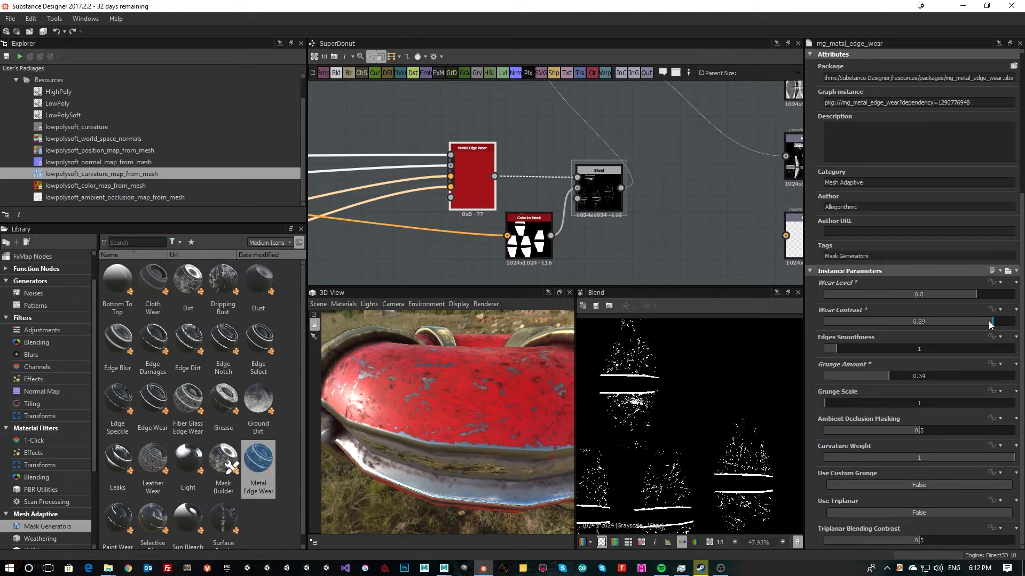
click(849, 347)
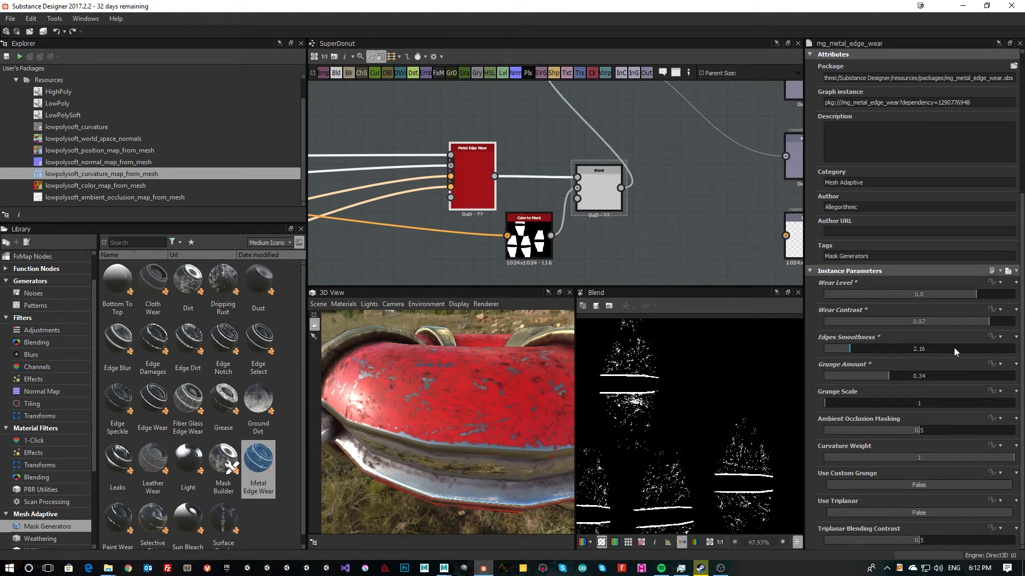
Step: Set the Metal Edge Wear node's Edges Smoothness to 10.68 and its Curvature Weight to 0.8, trying 0.86 and 0 first
click(861, 348)
click(834, 348)
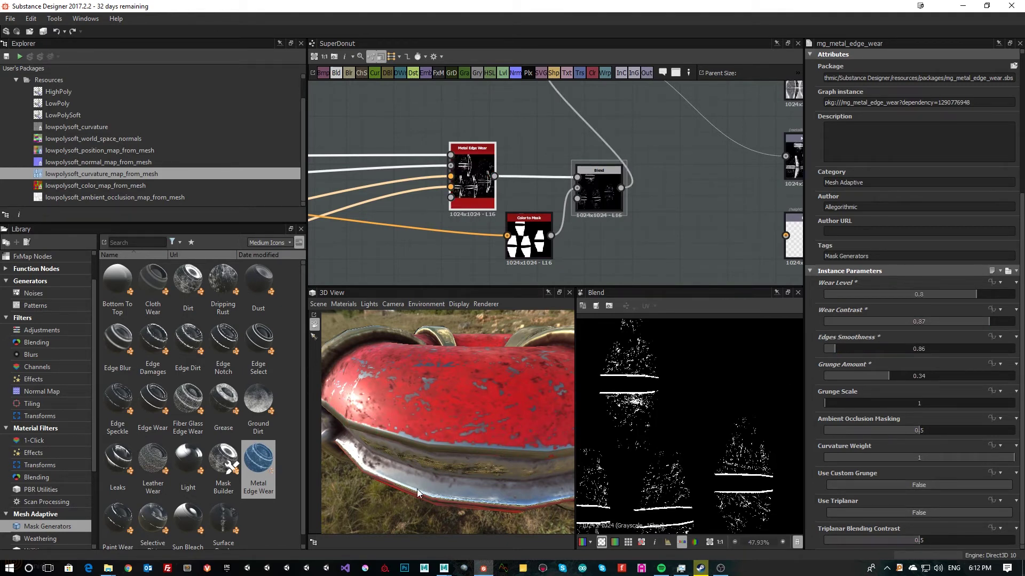
drag(864, 348, 950, 351)
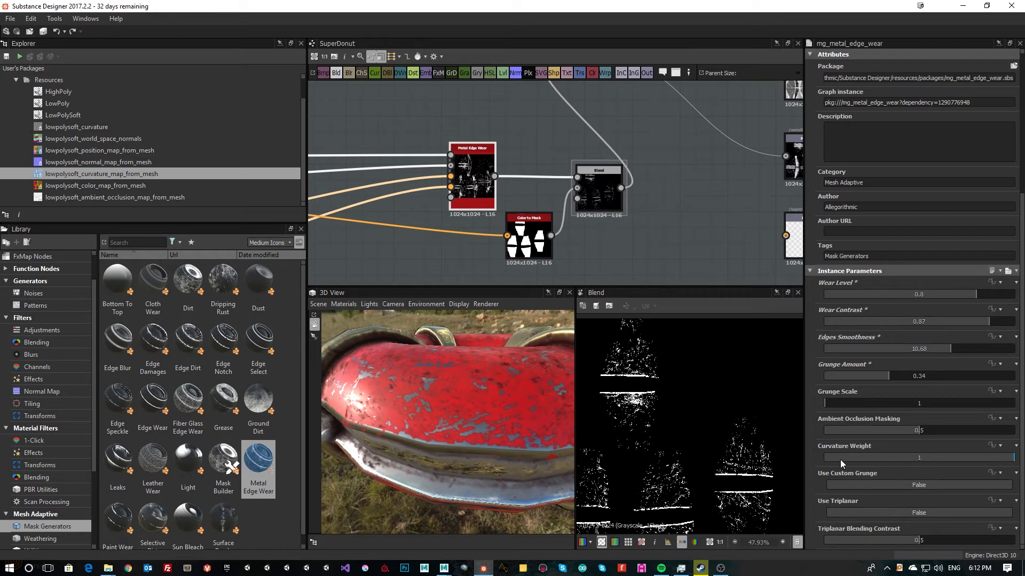
click(825, 457)
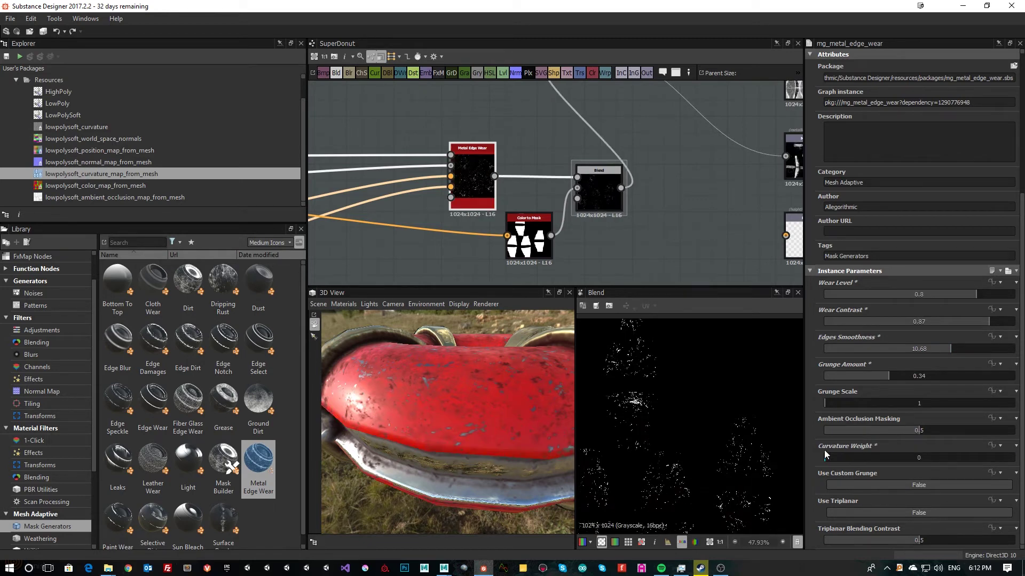
drag(894, 457, 976, 457)
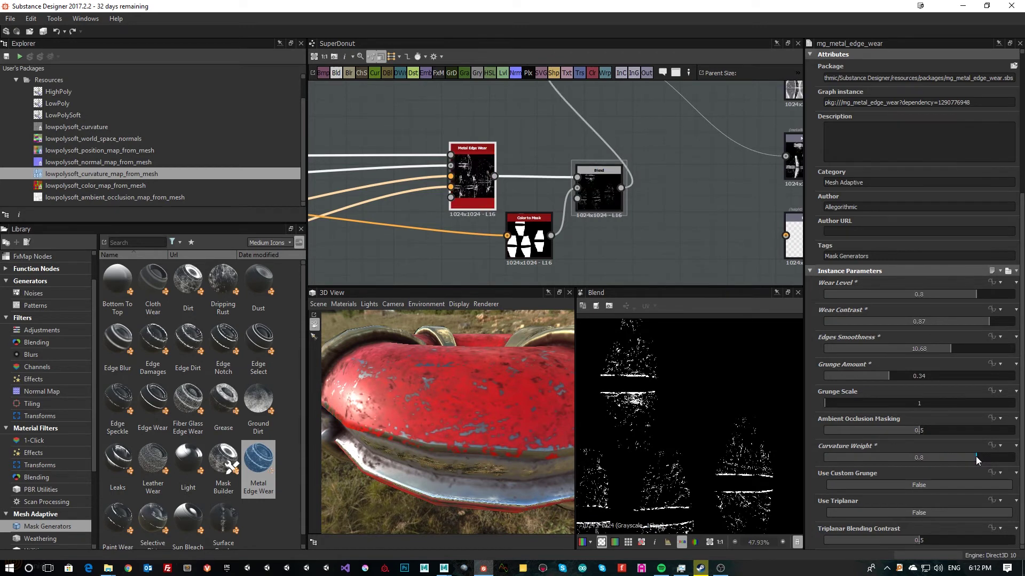
Step: Examine the worn red paint on the model from the side, above and below, and look through the available mask generators
drag(472, 397, 327, 386)
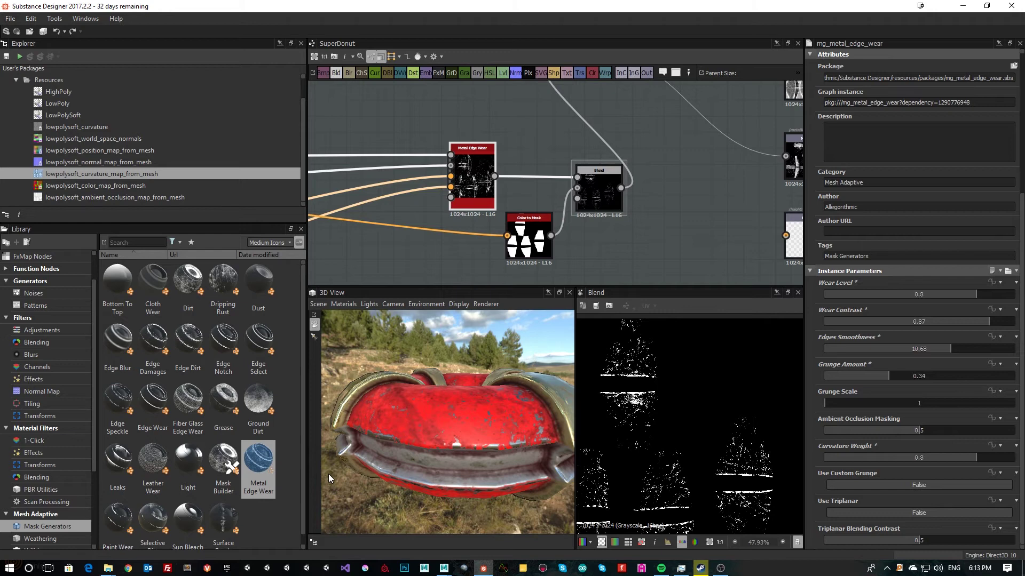
scroll(274, 419, down, 1)
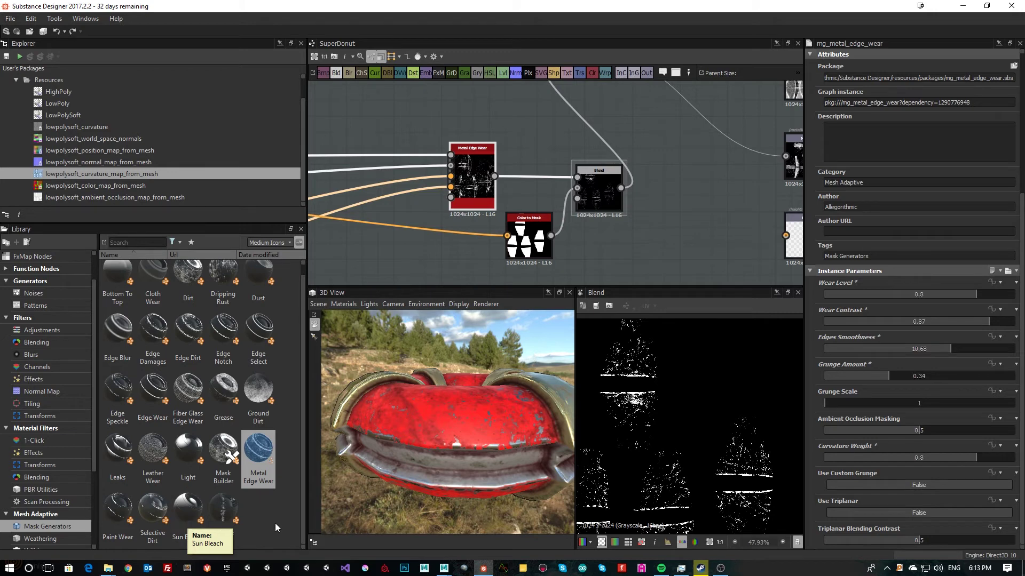
scroll(256, 395, up, 1)
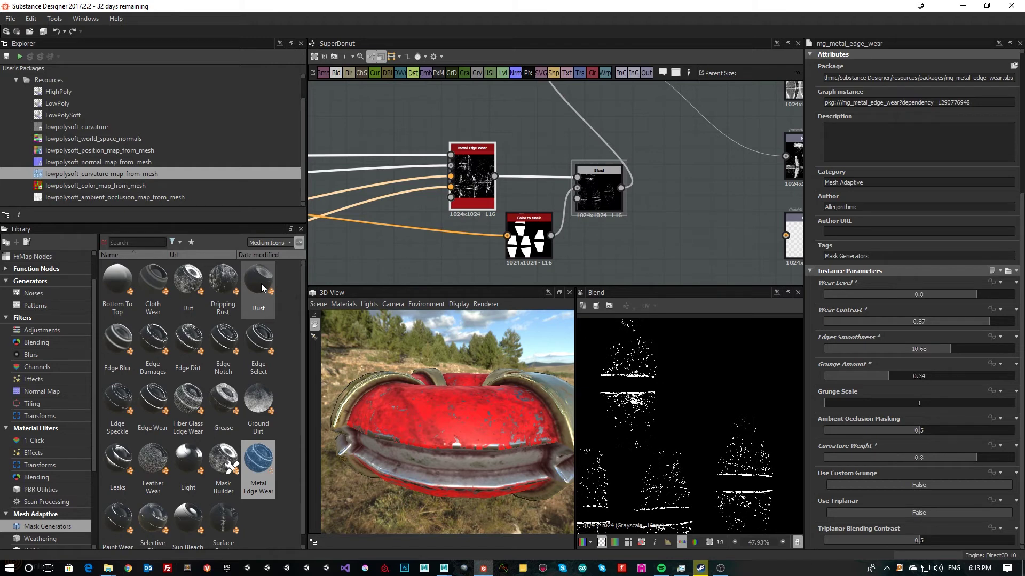
drag(460, 357, 416, 401)
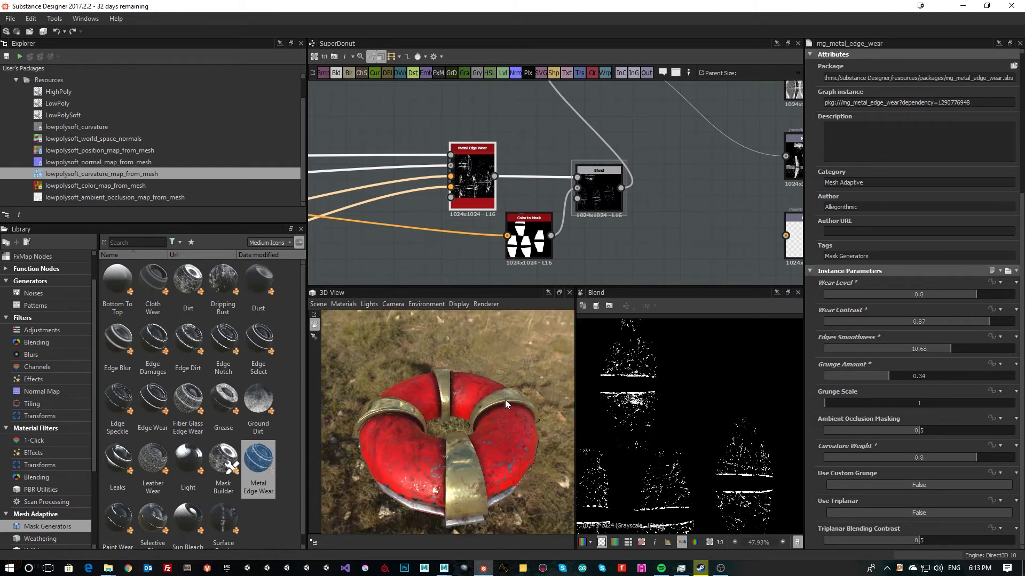
drag(451, 457, 443, 385)
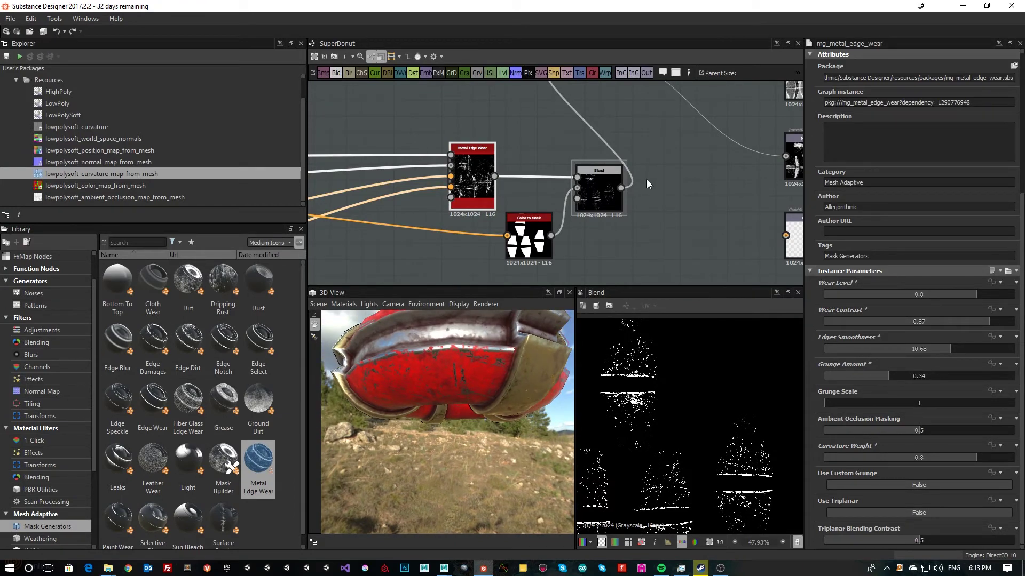
scroll(647, 184, down, 3)
drag(642, 260, 665, 100)
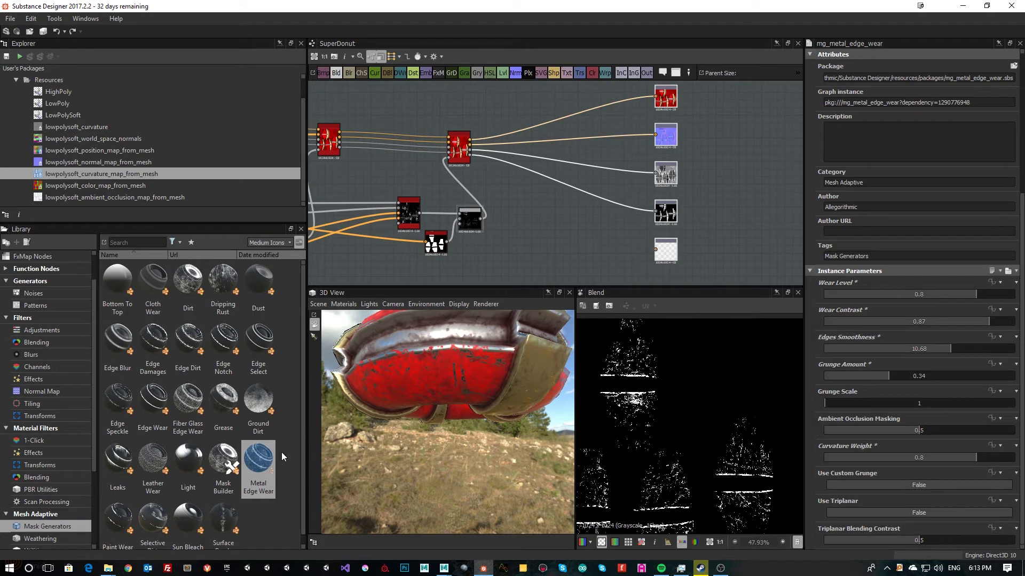
scroll(271, 457, down, 1)
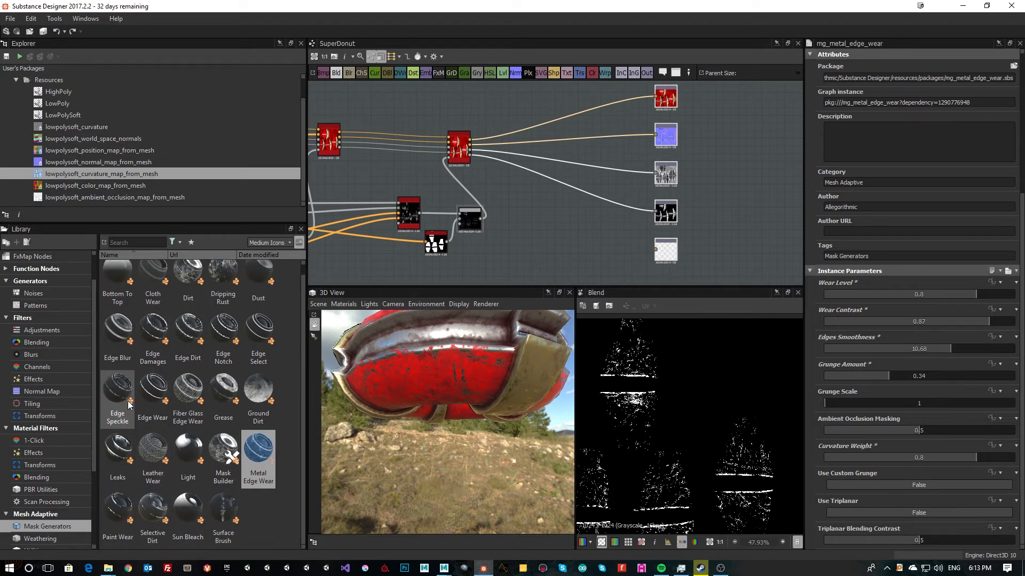
scroll(223, 405, up, 1)
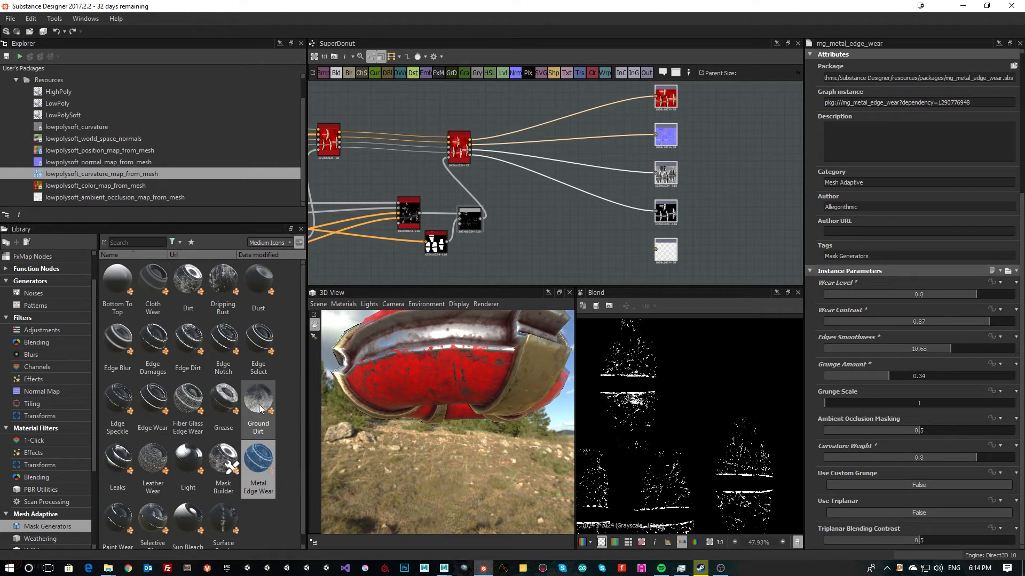
Step: Add a Ground Dirt mask generator node to an empty area of the SuperDonut graph
drag(260, 409, 565, 236)
middle_drag(555, 243, 555, 207)
scroll(593, 230, up, 3)
scroll(552, 207, up, 3)
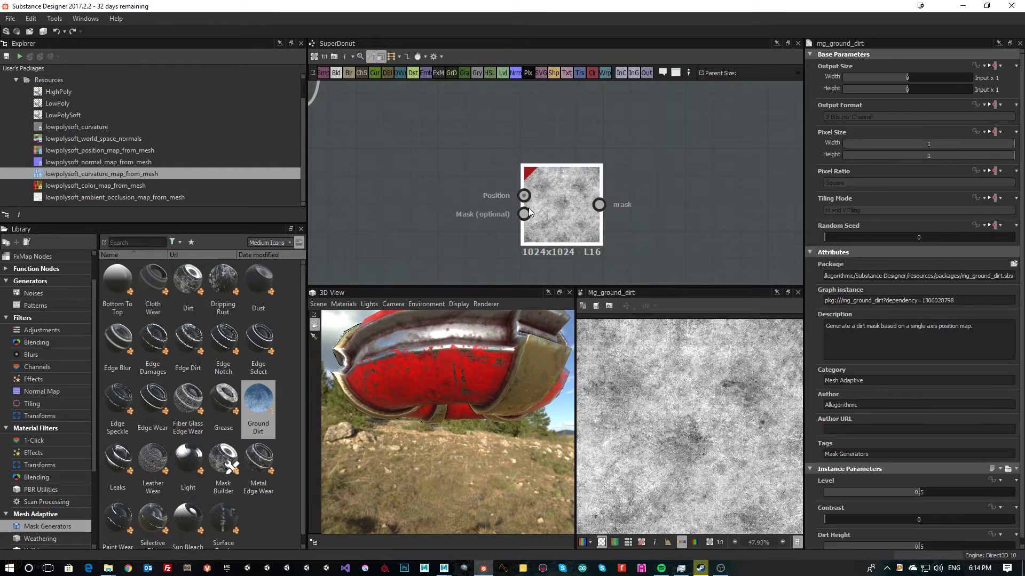
Step: Rearrange the graph, moving Color to Mask away from the Blend node and placing Ground Dirt between and below Dirt and Color to Mask
scroll(529, 213, down, 5)
middle_drag(450, 222, 613, 244)
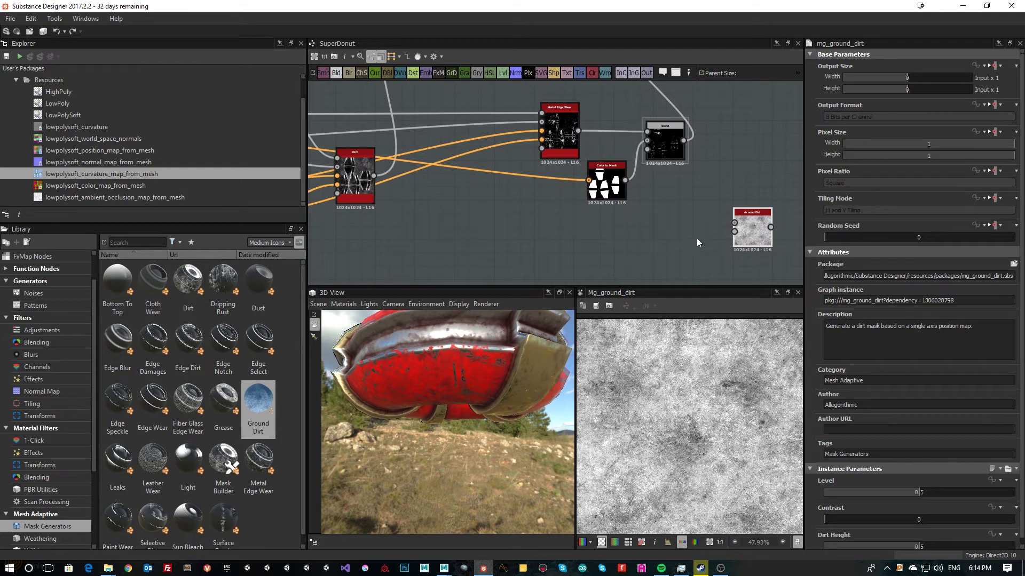
scroll(690, 227, up, 4)
scroll(694, 224, down, 2)
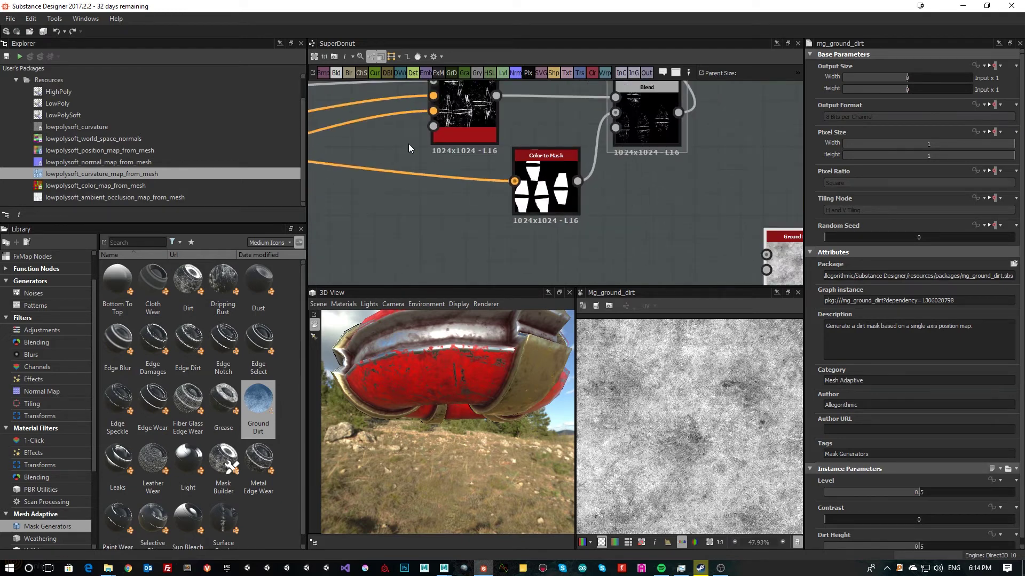
drag(546, 184, 386, 208)
middle_drag(510, 108, 467, 172)
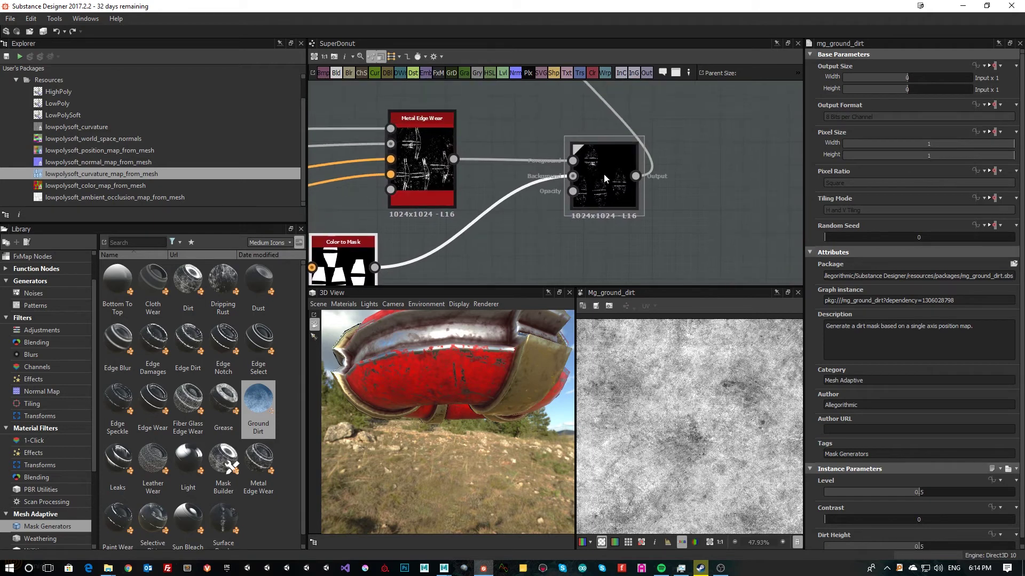
scroll(610, 178, down, 4)
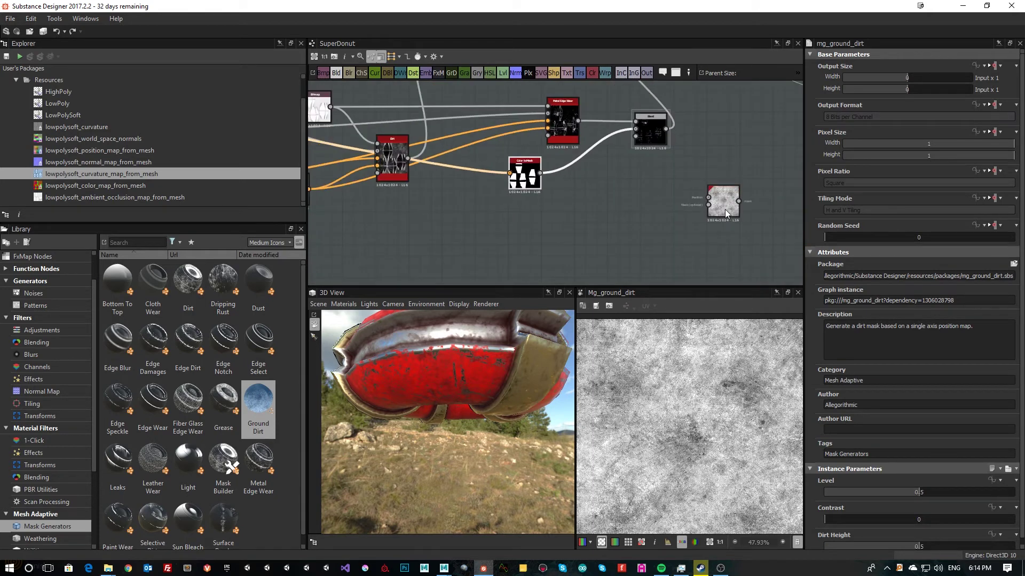
drag(725, 210, 472, 247)
middle_drag(429, 196, 503, 184)
scroll(503, 200, up, 3)
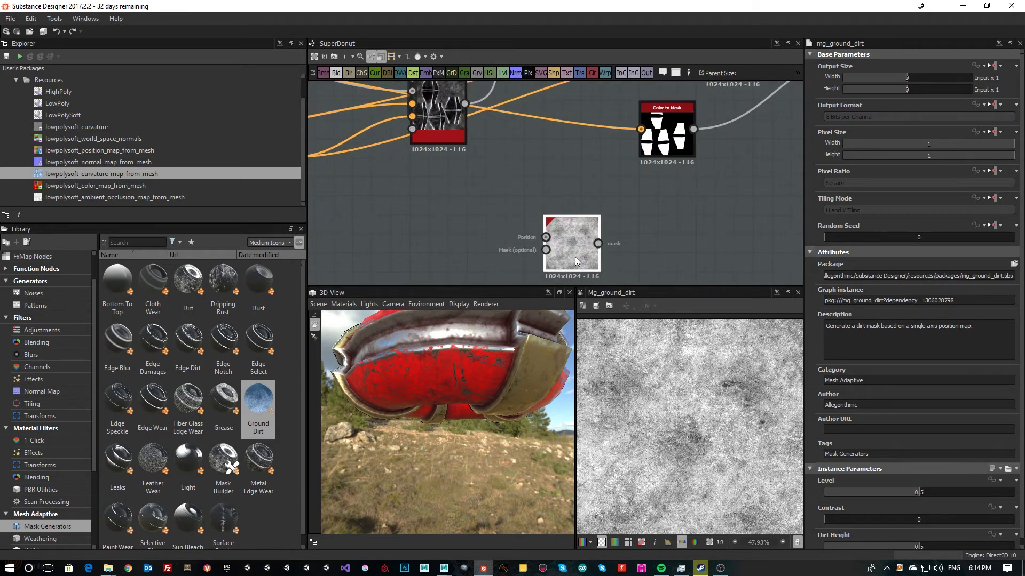
Step: Connect the position map bitmap to the Ground Dirt node's Position input and set its Dirt Height to 0.3
middle_drag(360, 211, 545, 229)
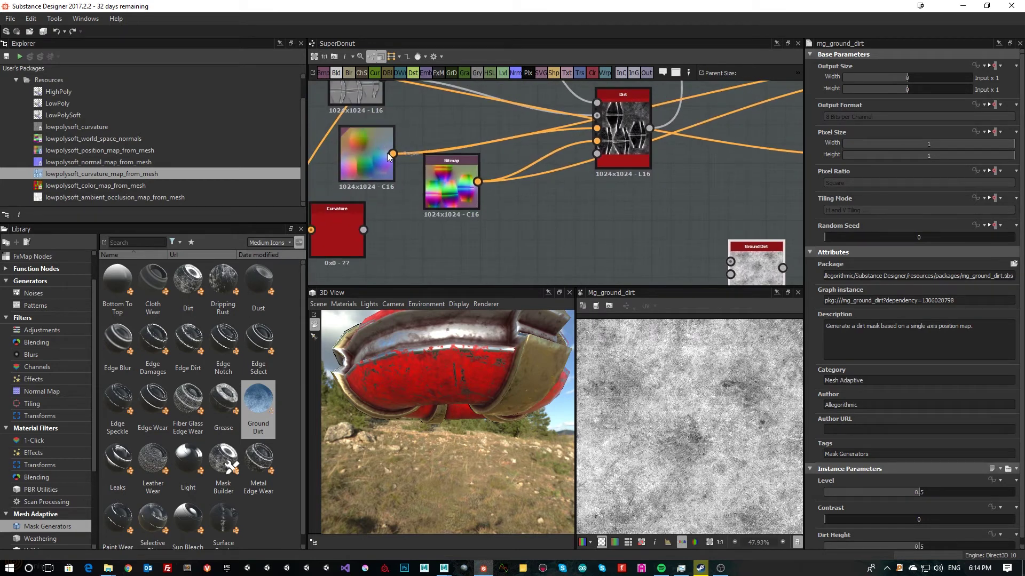
drag(393, 154, 730, 261)
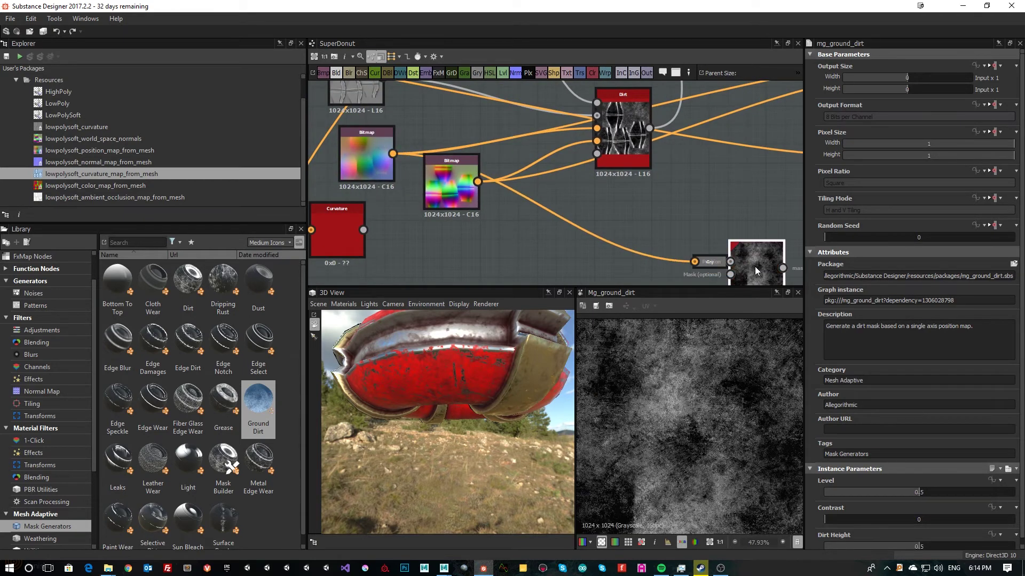
scroll(738, 260, down, 4)
scroll(926, 426, down, 1)
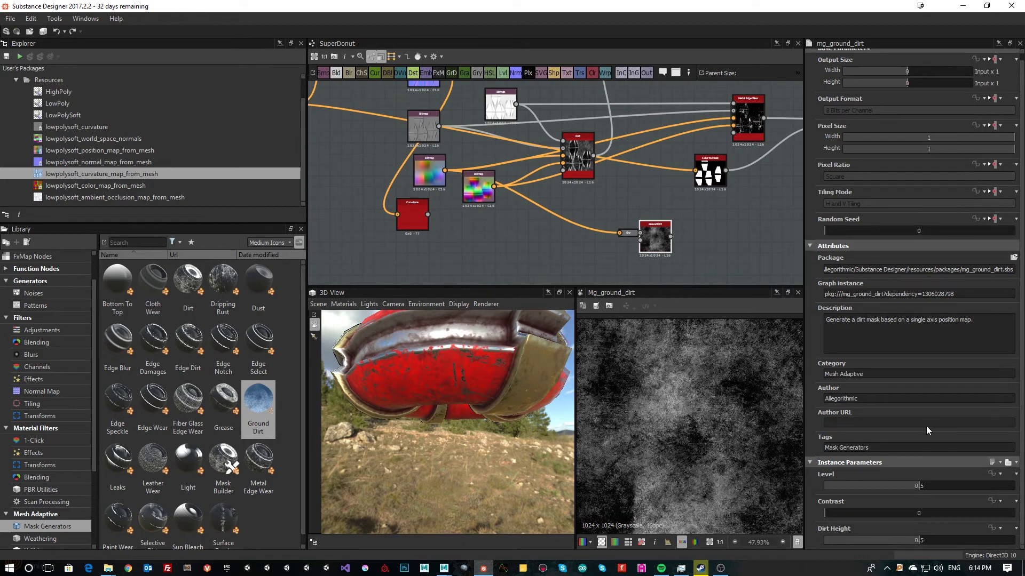
mouse_move(905, 485)
mouse_down()
mouse_move(851, 492)
mouse_move(940, 493)
mouse_move(859, 496)
mouse_move(909, 495)
mouse_up()
drag(905, 540, 882, 537)
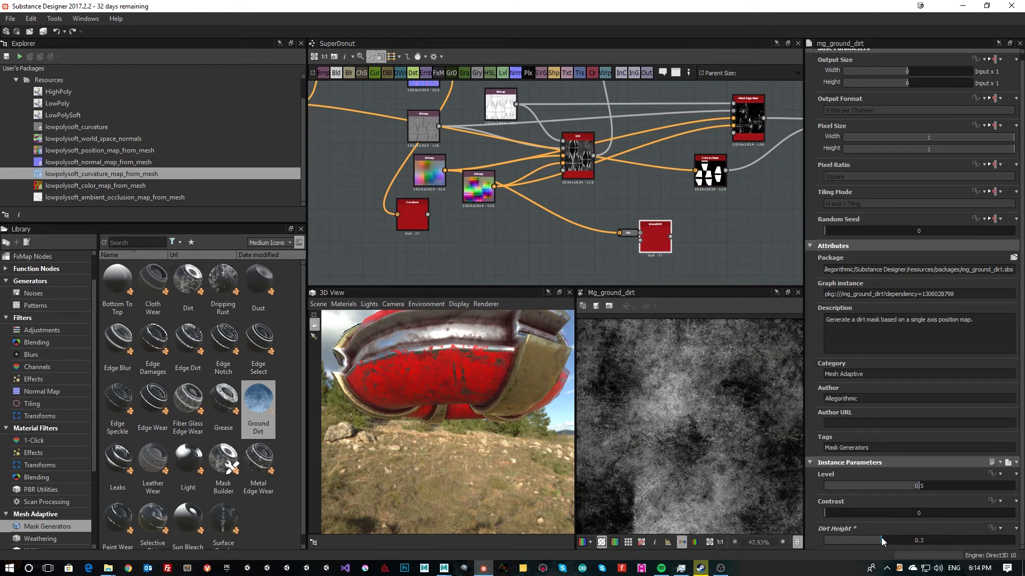
Step: Check which bitmap feeds the Ground Dirt node, and delete the grayscale conversion node in front of its Position input
middle_drag(645, 165, 558, 177)
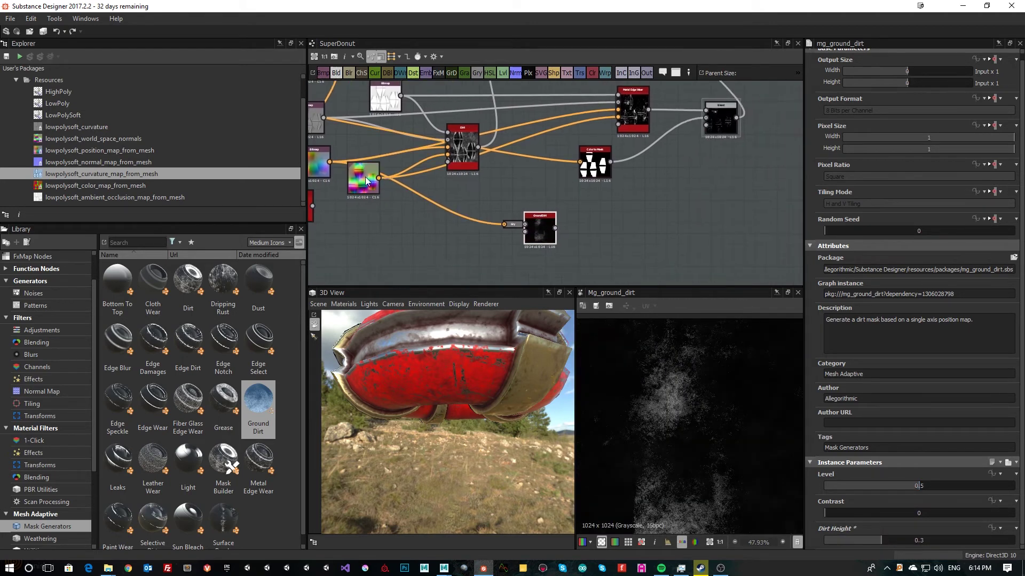
scroll(411, 192, up, 2)
middle_drag(411, 192, 515, 188)
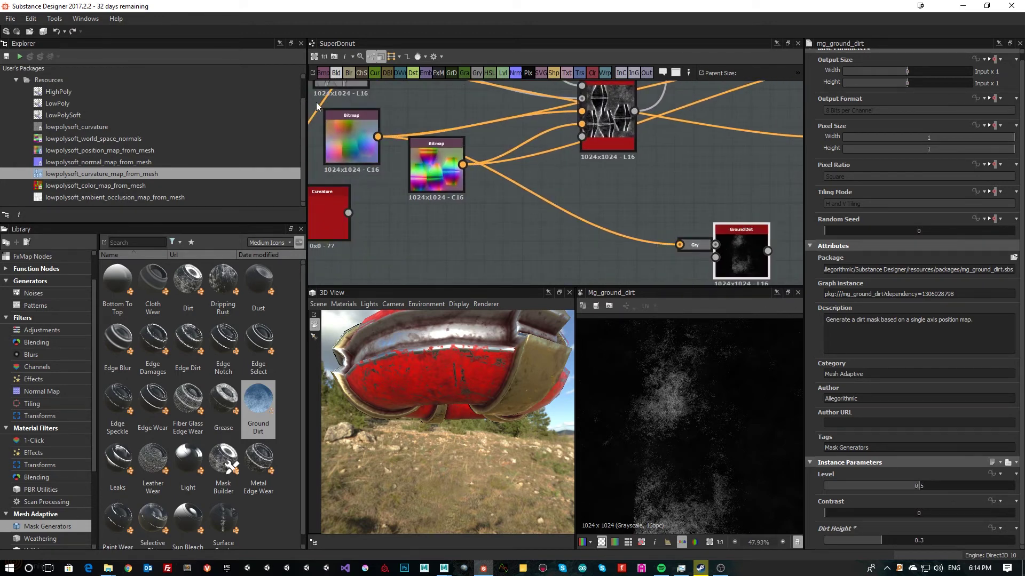
middle_drag(360, 142, 445, 168)
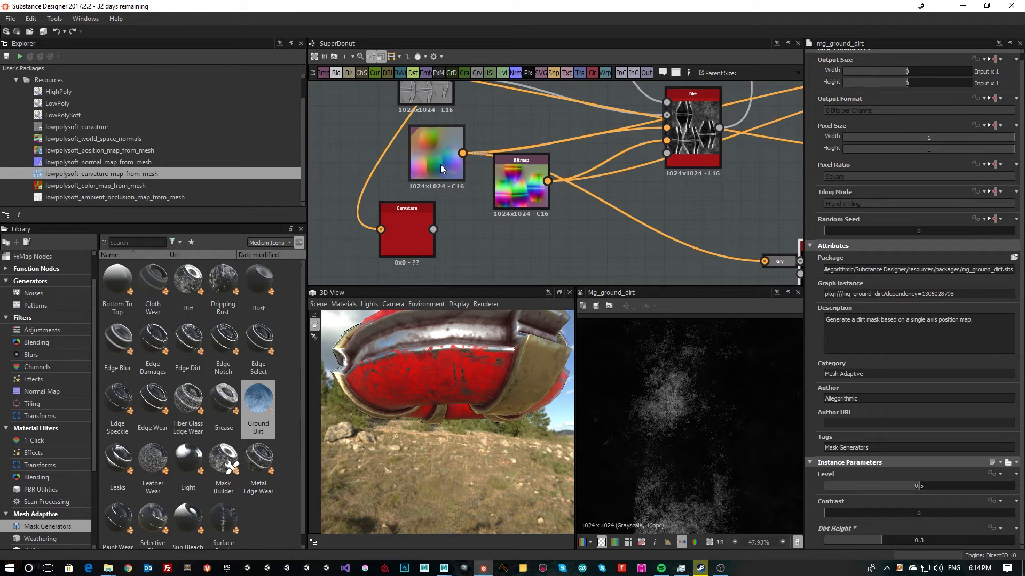
click(440, 164)
middle_drag(719, 244, 601, 196)
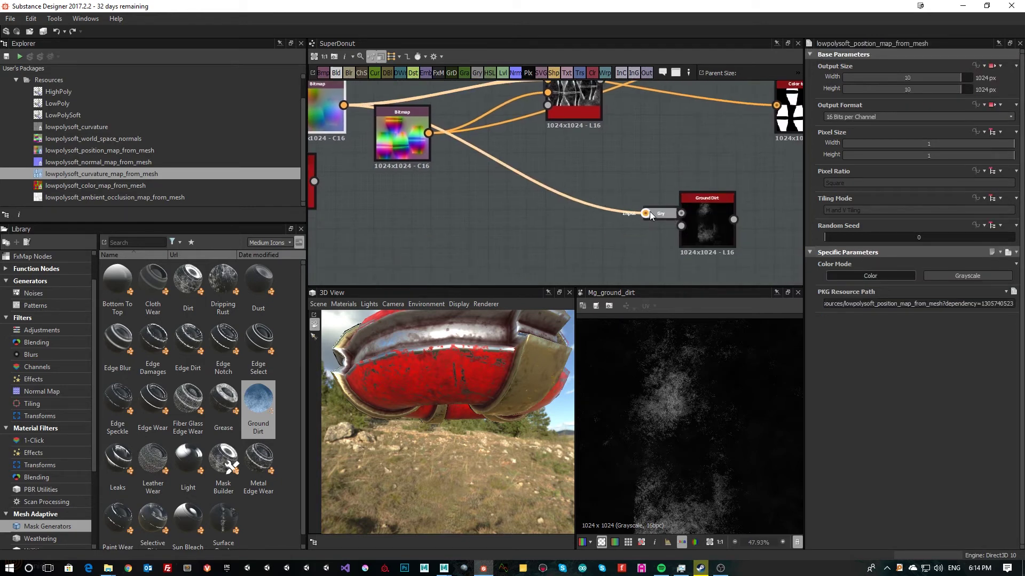
click(696, 212)
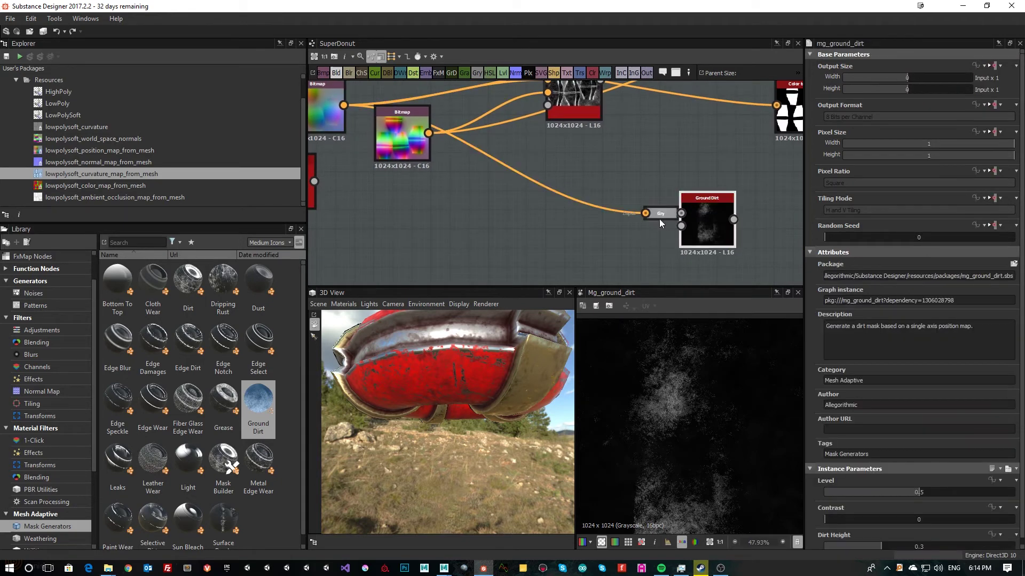
drag(609, 187, 665, 237)
key(Delete)
Step: Examine the position map bitmap, the Ground Dirt node's inputs and the model's side profile
scroll(672, 214, up, 5)
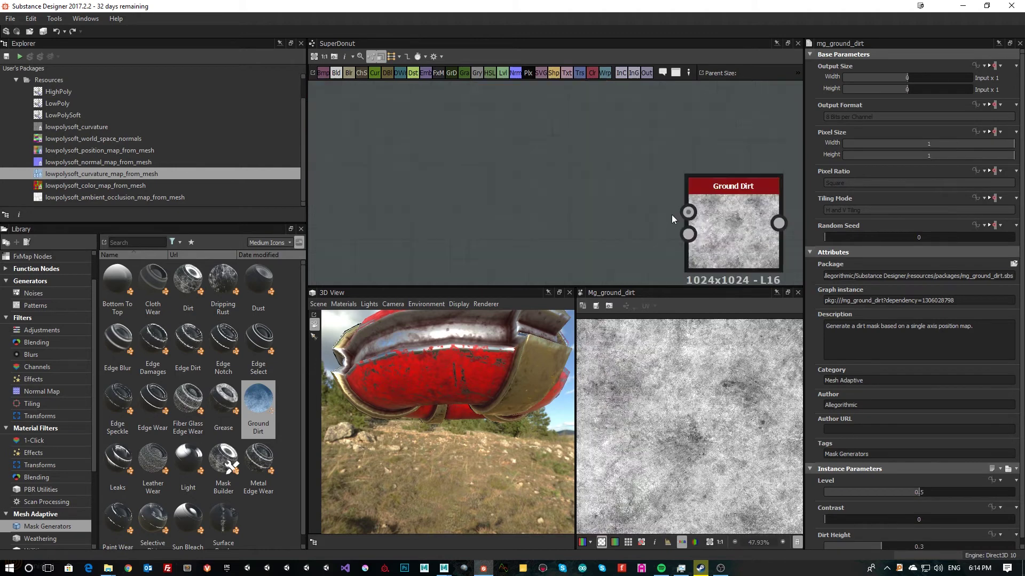
middle_drag(566, 229, 896, 318)
middle_drag(421, 153, 589, 207)
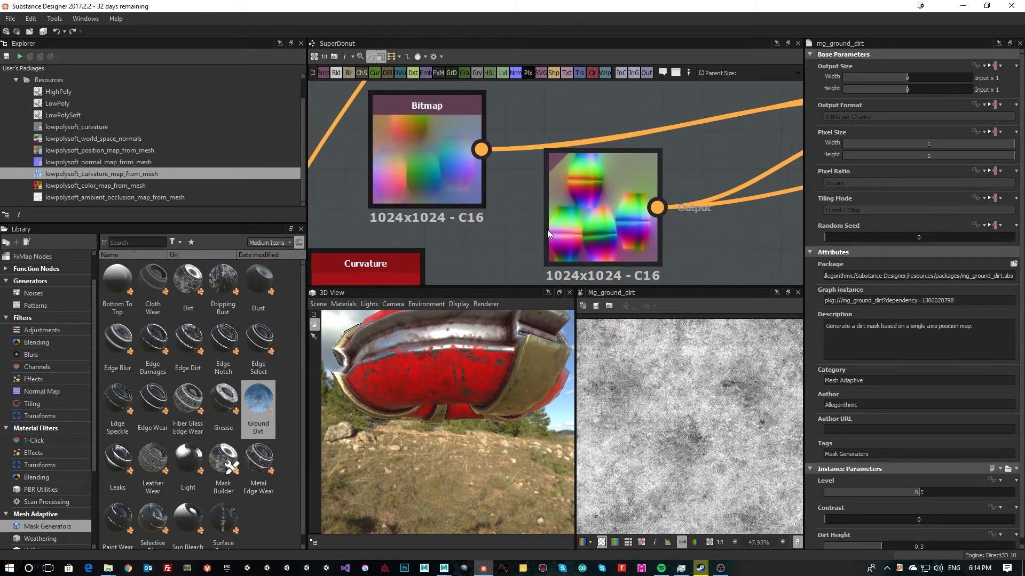
scroll(424, 145, down, 3)
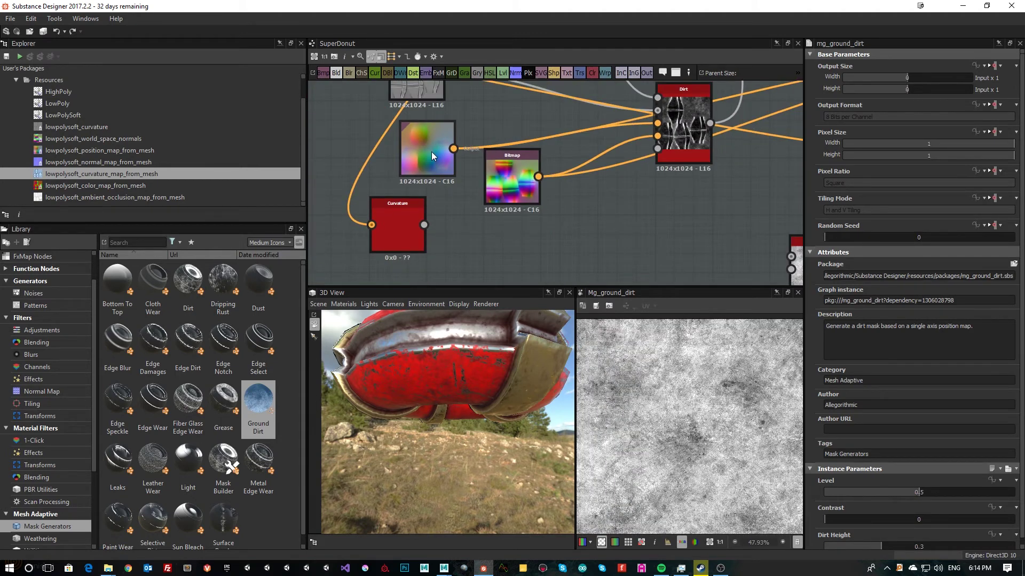
middle_drag(619, 247, 455, 187)
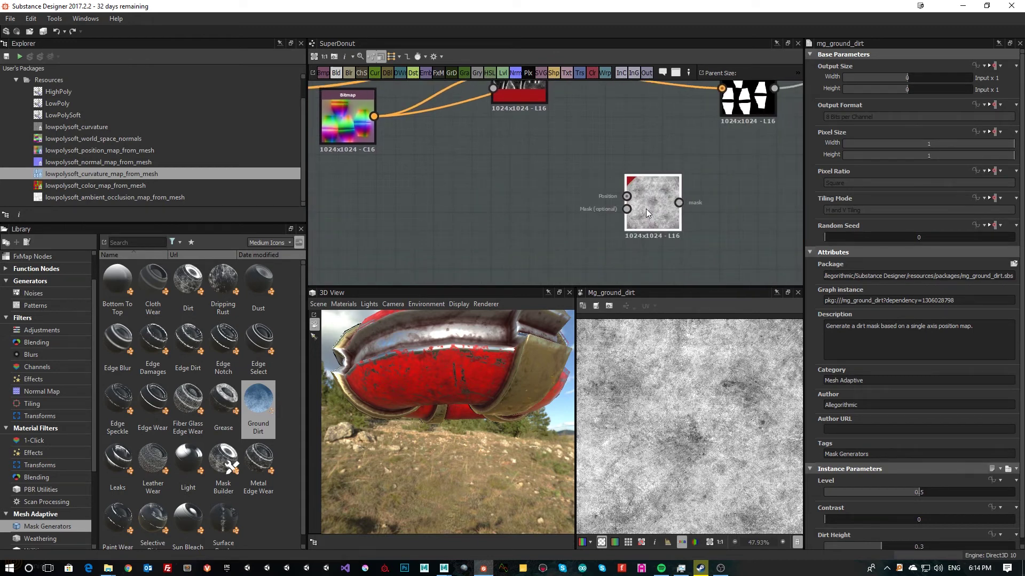
middle_drag(414, 177, 521, 217)
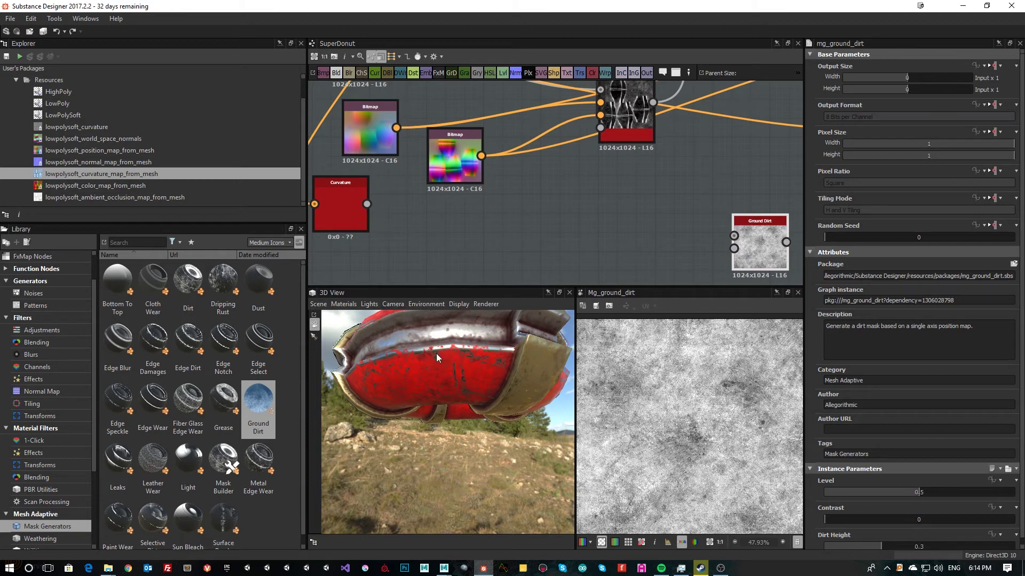
drag(437, 353, 436, 408)
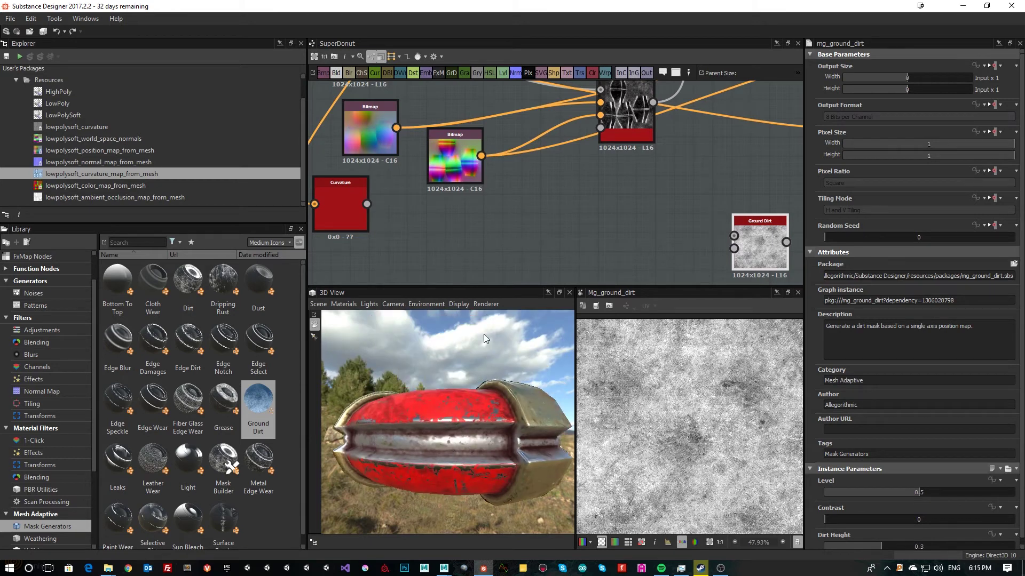
middle_drag(561, 183, 566, 198)
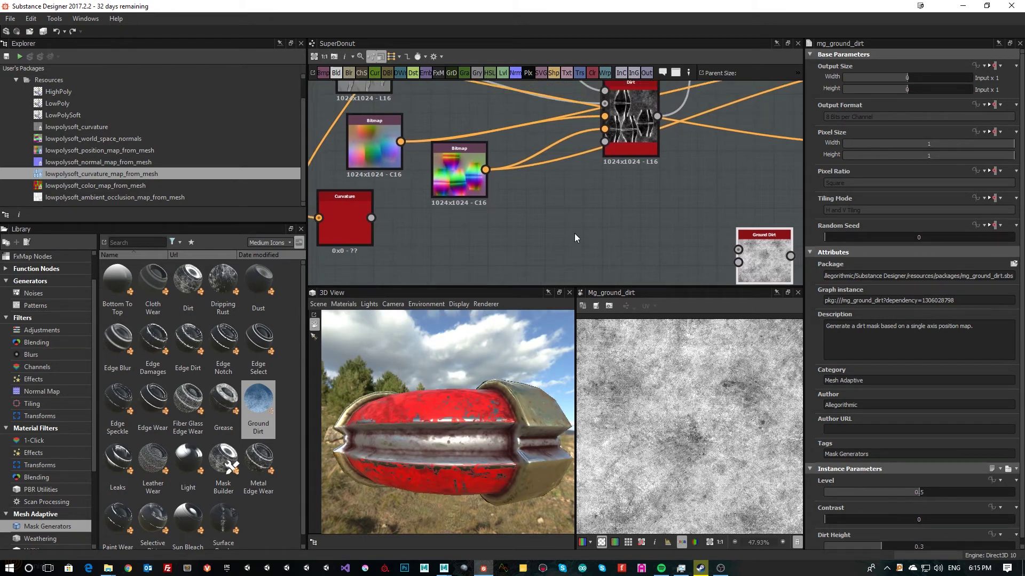
Step: Add an RGBA Split node to the graph beside the Ground Dirt node
drag(400, 141, 609, 271)
key(space)
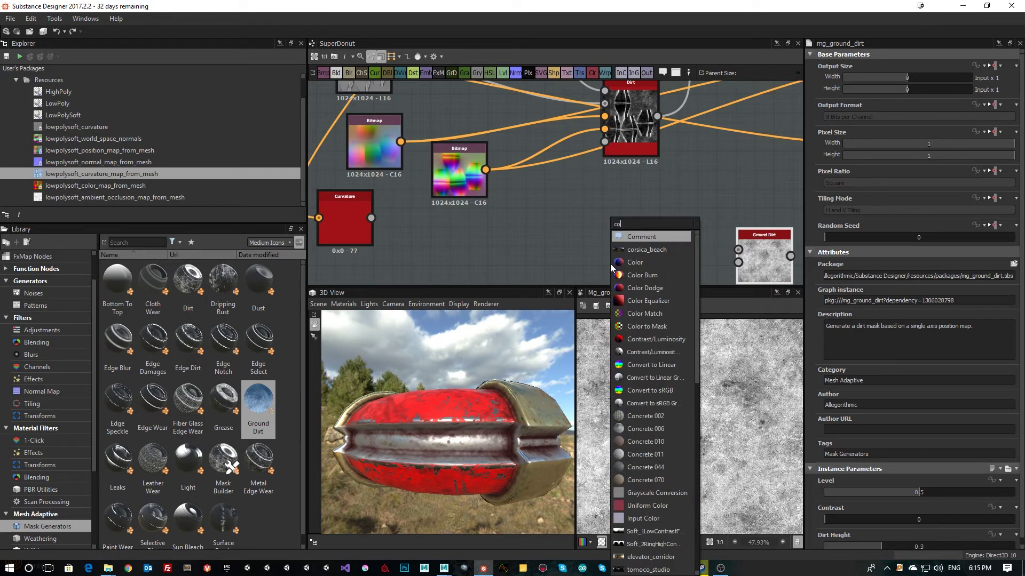
text(com)
key(BackSpace)
key(BackSpace)
key(BackSpace)
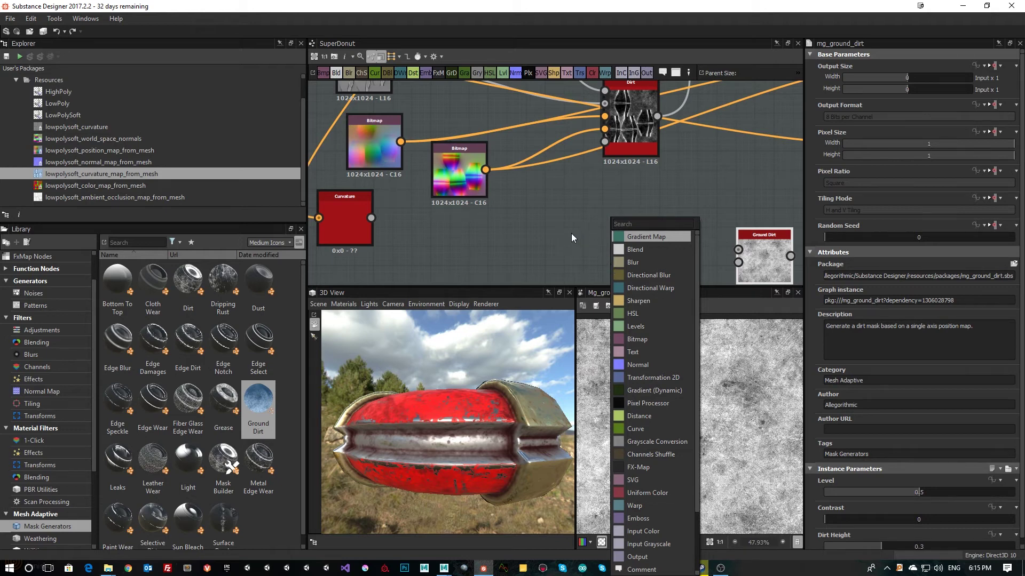
text(rgb)
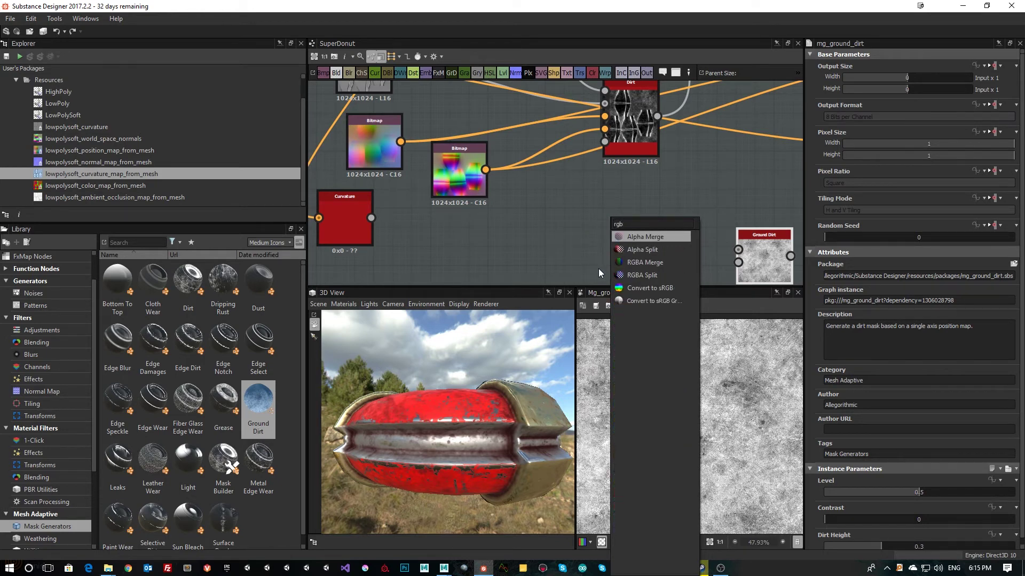
click(635, 274)
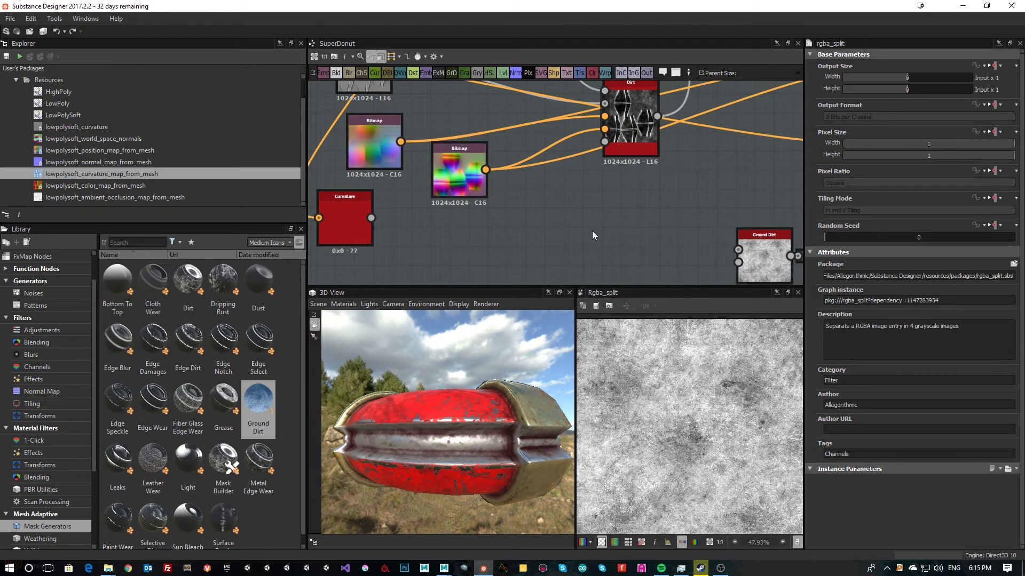
Step: Delete the gradient node between Ground Dirt and RGBA Split, and place RGBA Split in front of Ground Dirt
scroll(592, 230, down, 4)
middle_drag(590, 236, 470, 263)
scroll(593, 246, up, 6)
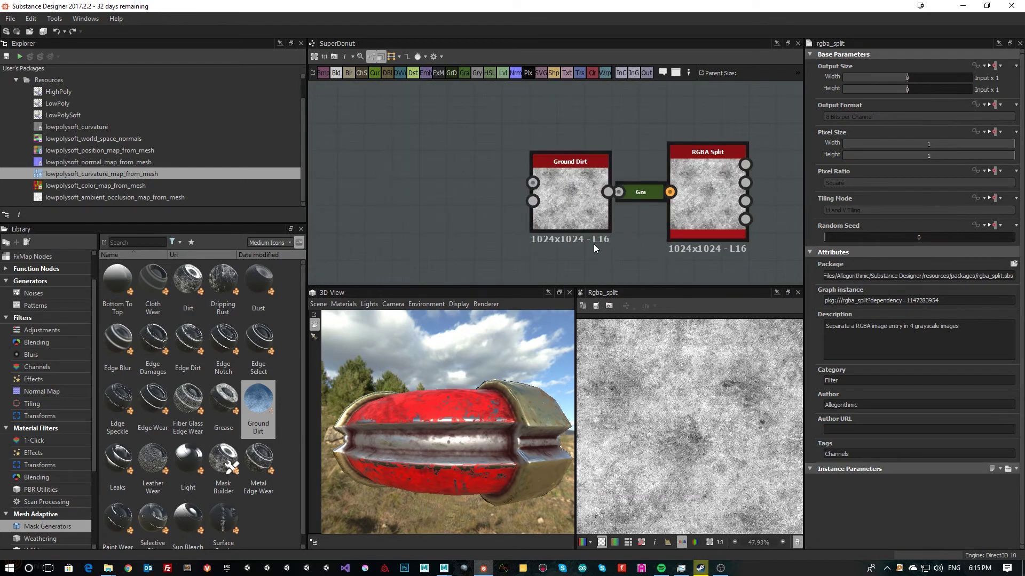
key(Delete)
drag(674, 214, 272, 224)
middle_drag(379, 179, 547, 202)
scroll(567, 185, down, 2)
drag(514, 220, 557, 220)
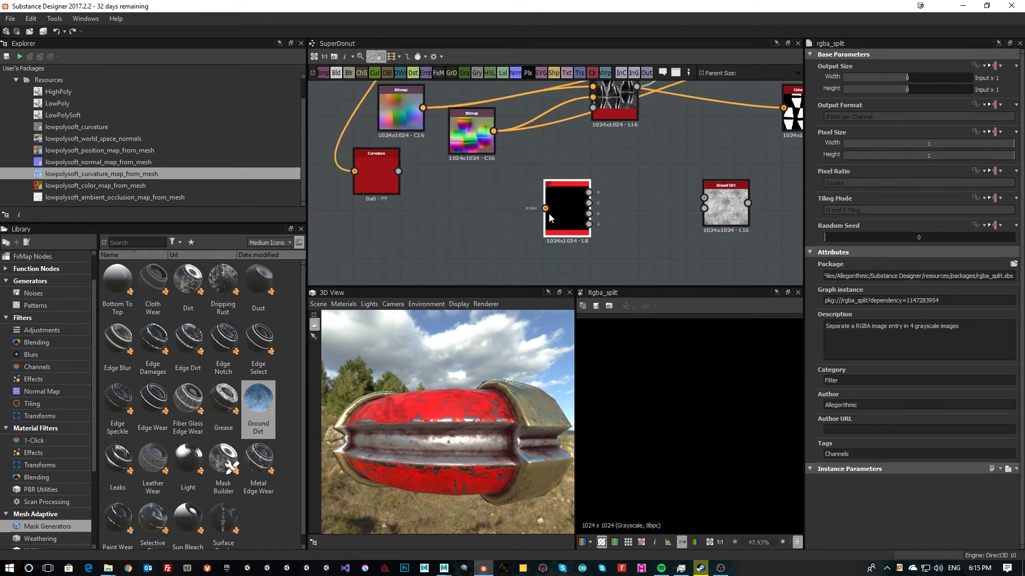
Step: Connect the position map bitmap to RGBA Split, and link its G output to Ground Dirt's Position input
drag(424, 108, 545, 208)
scroll(578, 209, up, 5)
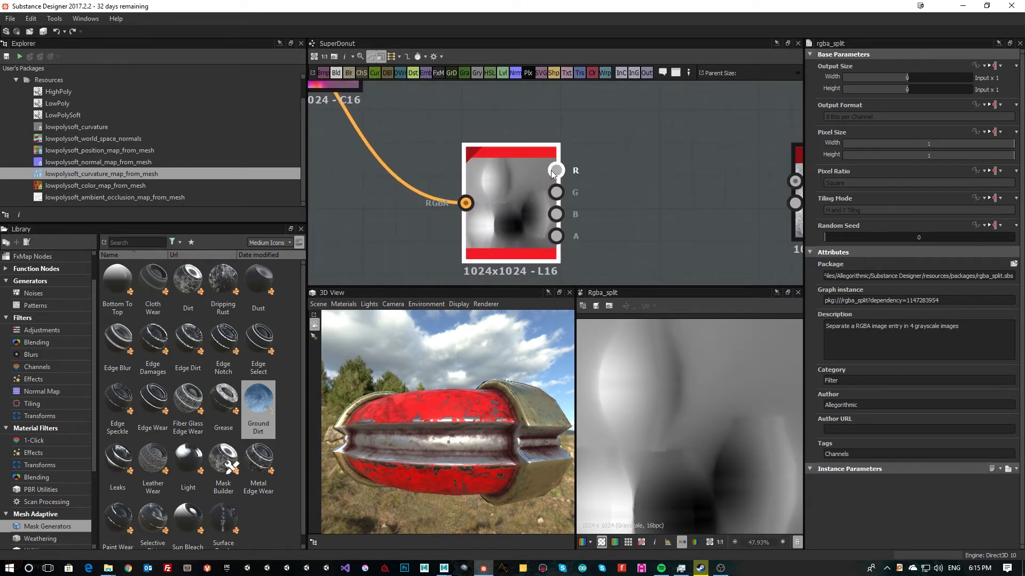
click(558, 195)
middle_drag(652, 201, 549, 201)
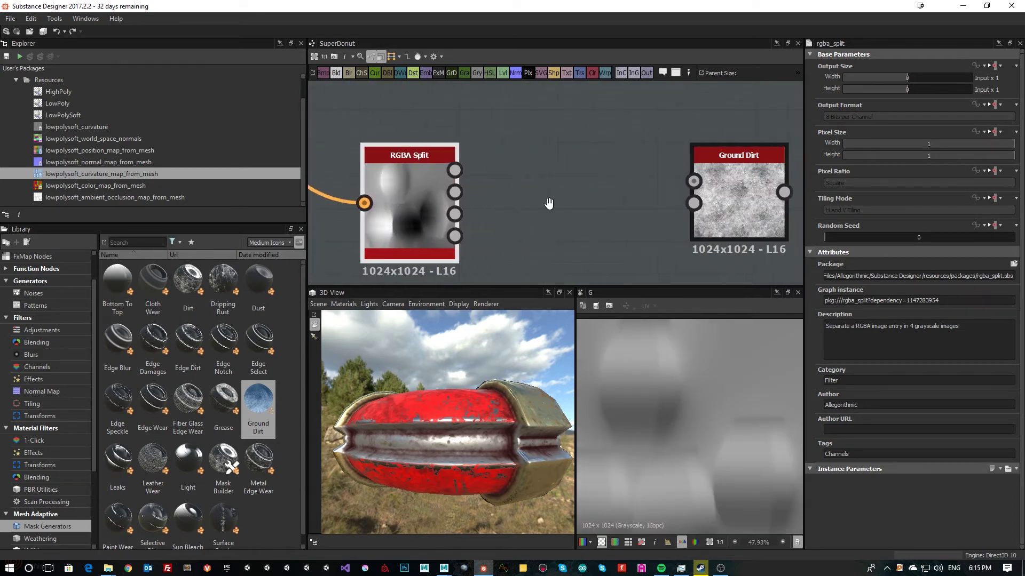
drag(454, 192, 708, 186)
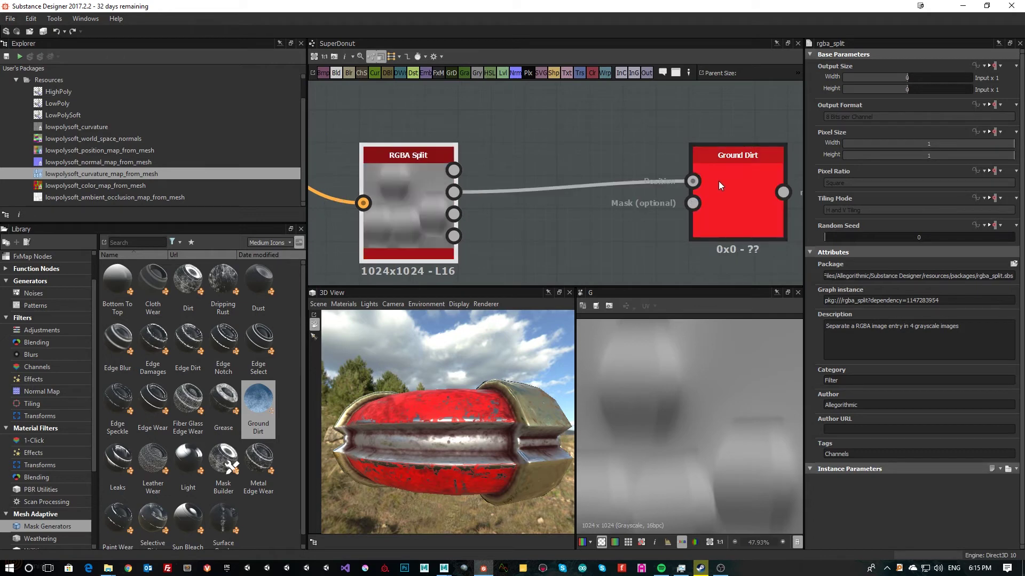
Step: Examine the nodes leading to the material outputs and look at the model from several sides
middle_drag(749, 191, 604, 194)
scroll(608, 195, down, 4)
scroll(633, 217, down, 3)
middle_drag(723, 201, 594, 233)
middle_drag(678, 218, 638, 228)
scroll(613, 231, down, 2)
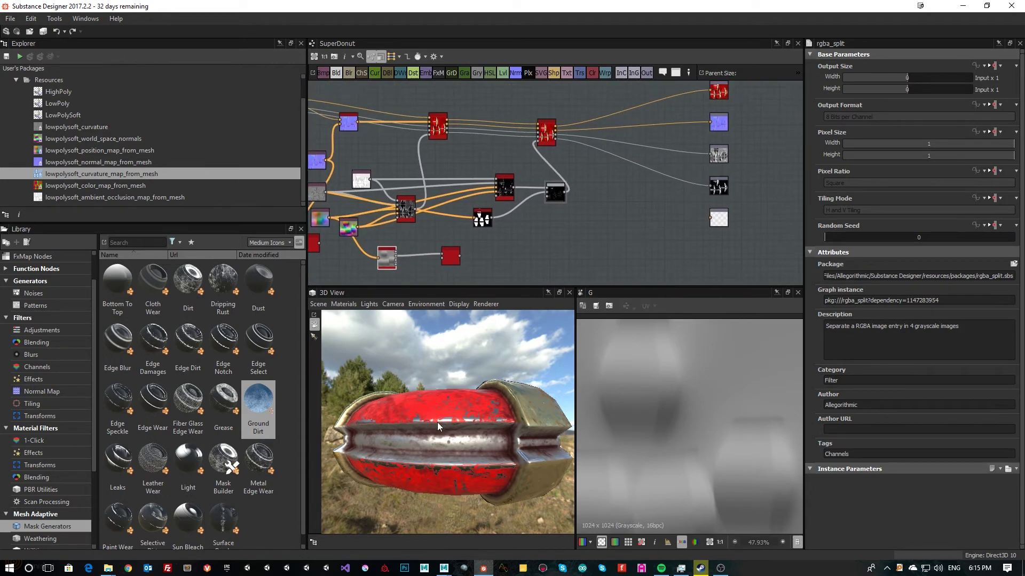
mouse_move(445, 474)
mouse_down()
mouse_move(405, 450)
mouse_move(466, 472)
mouse_up()
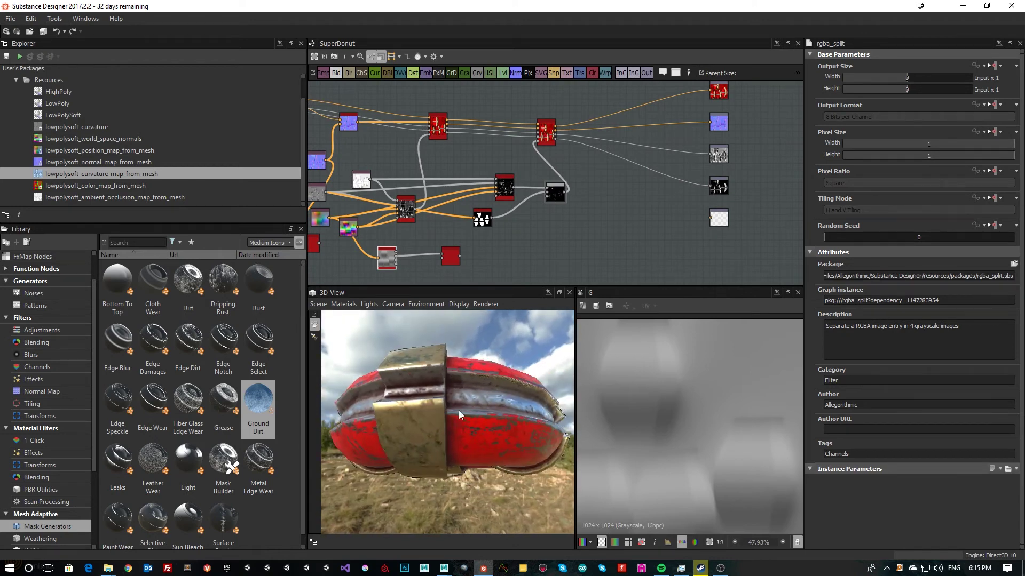
drag(459, 410, 417, 433)
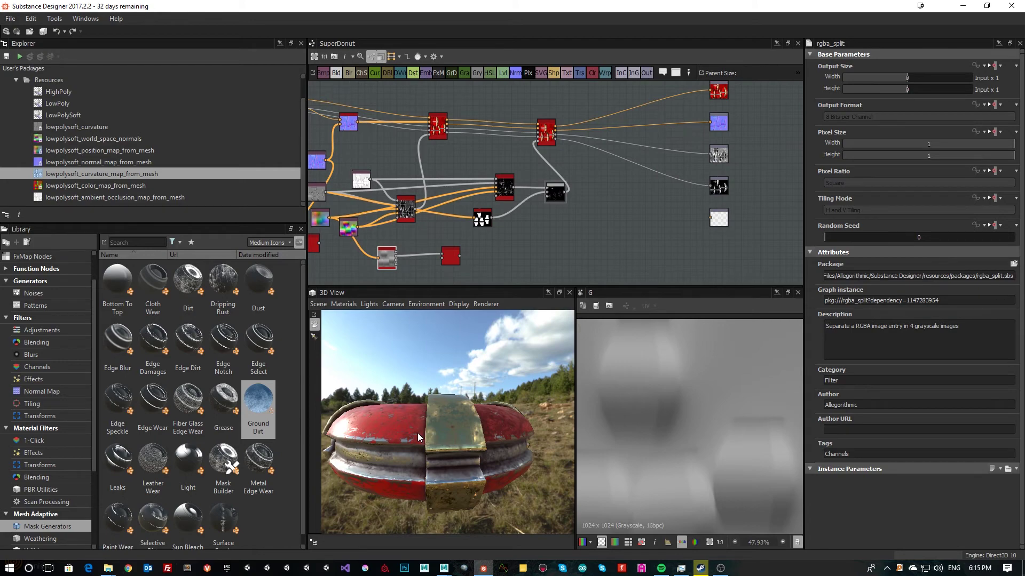
drag(418, 434, 648, 195)
Step: Add a Material Color Blend node after the existing material blend and open its parameters
scroll(630, 200, up, 6)
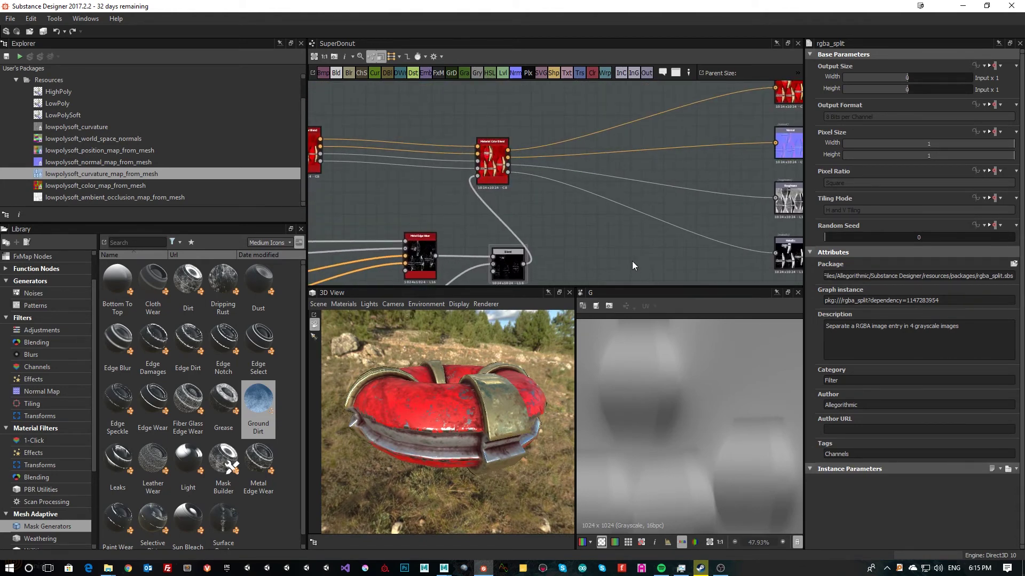
key(space)
text(mater)
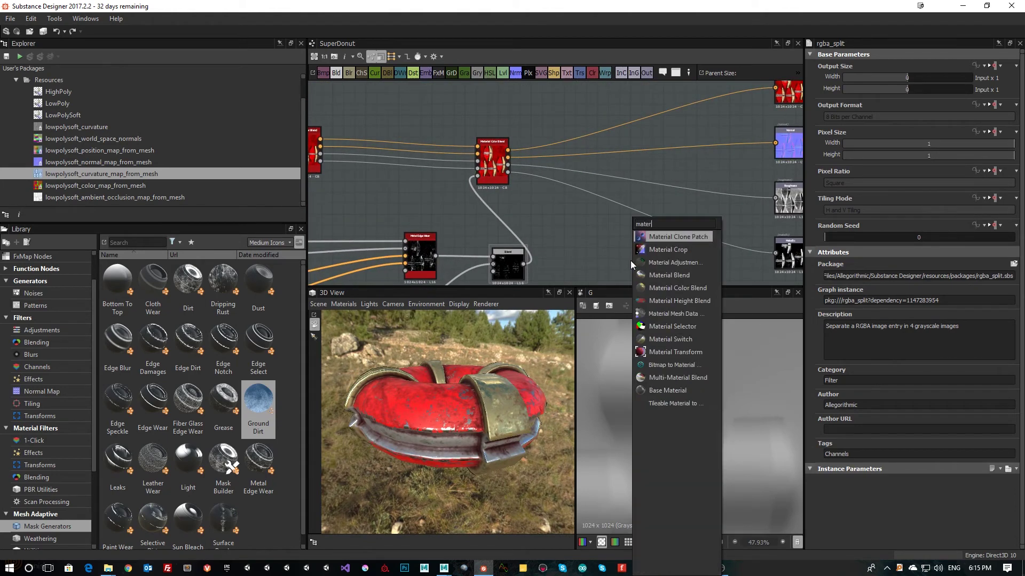
click(681, 287)
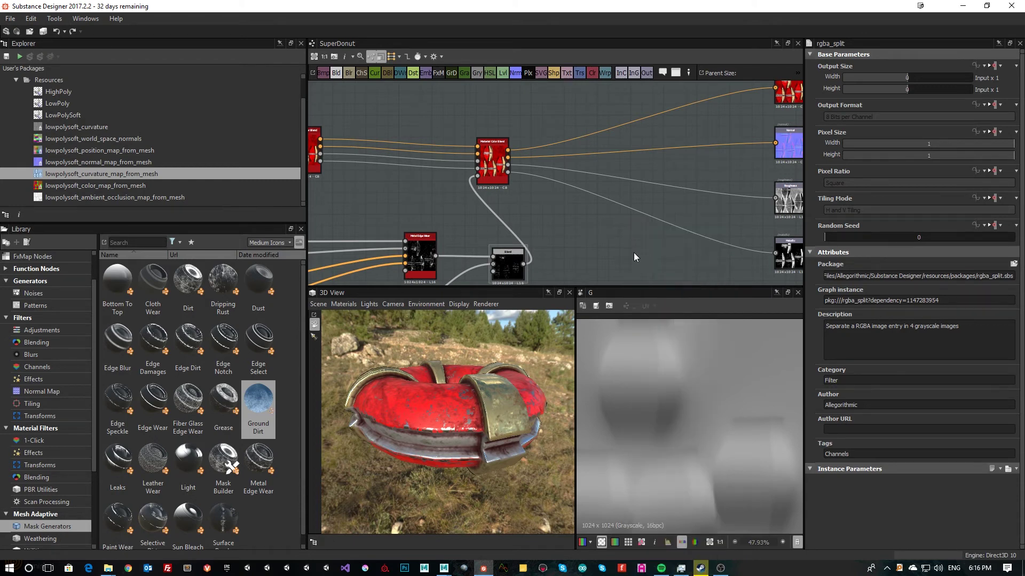
scroll(613, 219, down, 2)
double_click(619, 233)
scroll(616, 219, up, 3)
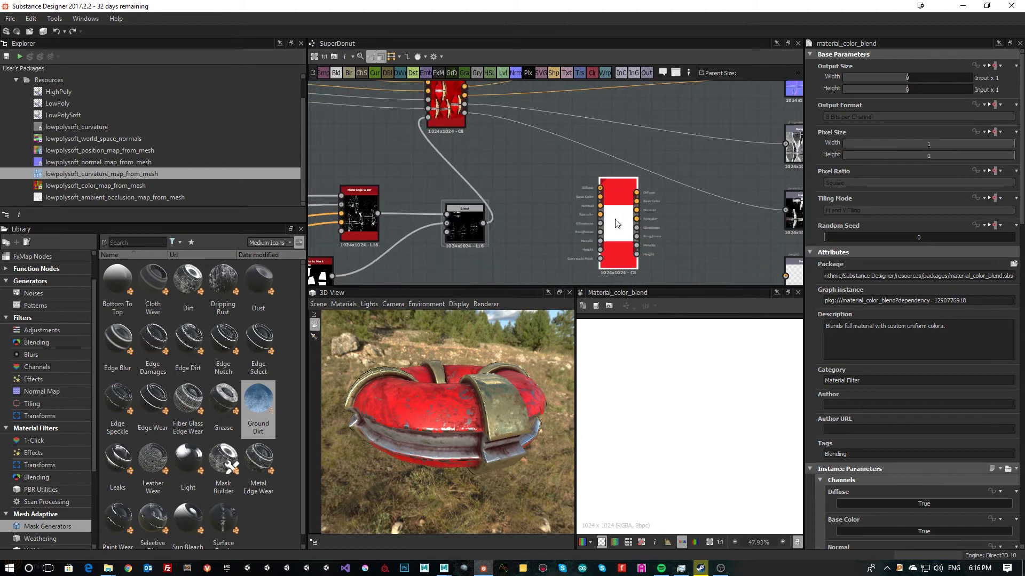
Step: Disable the Diffuse, Specular, Glossiness and Height channels of the new Material Color Blend node
scroll(955, 376, down, 6)
scroll(956, 376, down, 2)
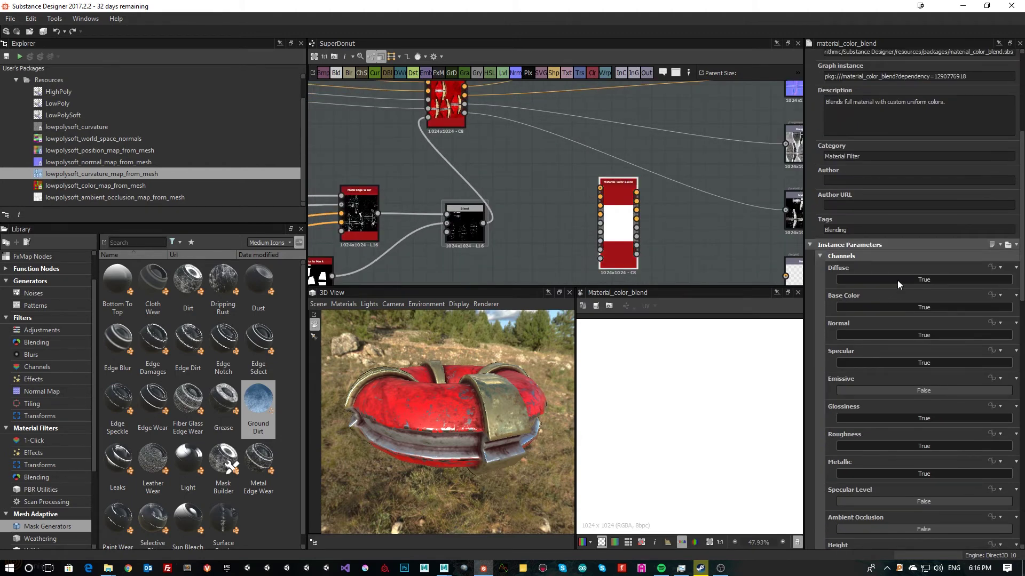
click(898, 279)
click(895, 366)
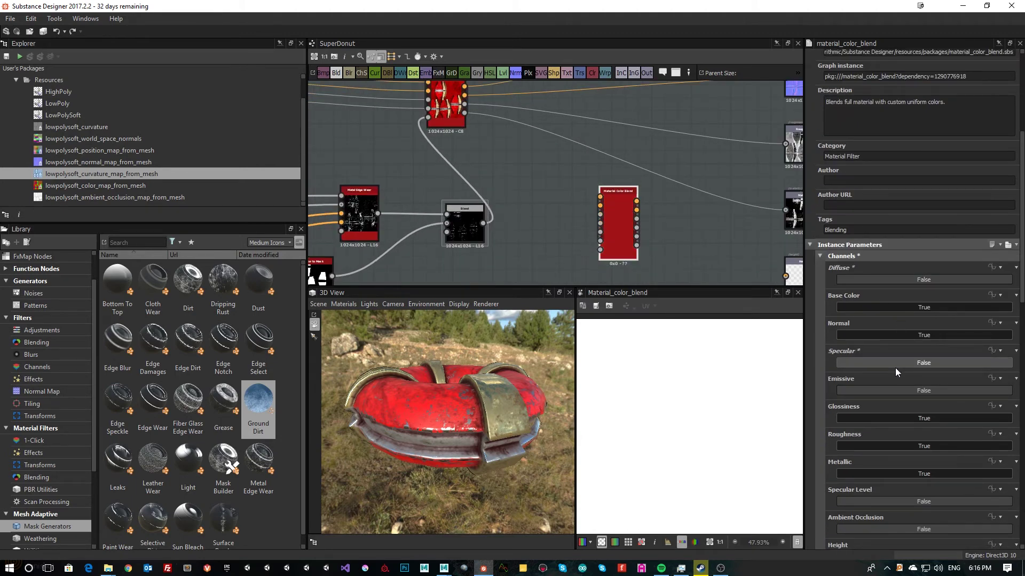
click(882, 418)
scroll(902, 450, down, 10)
click(890, 397)
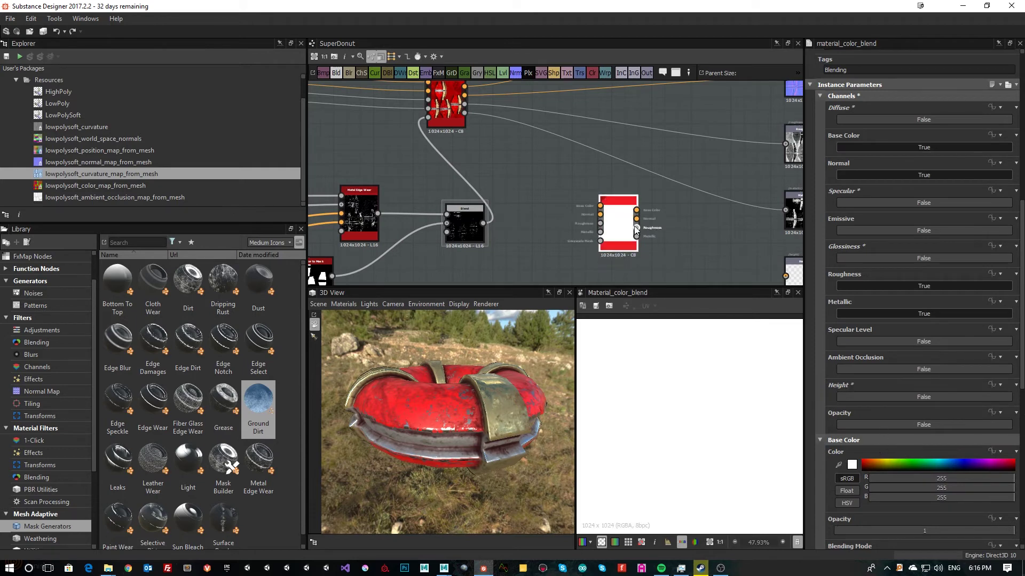
Step: Connect the Ground Dirt output to the new Material Color Blend's mask input and move Ground Dirt closer to it
middle_drag(421, 280, 578, 192)
drag(439, 229, 777, 115)
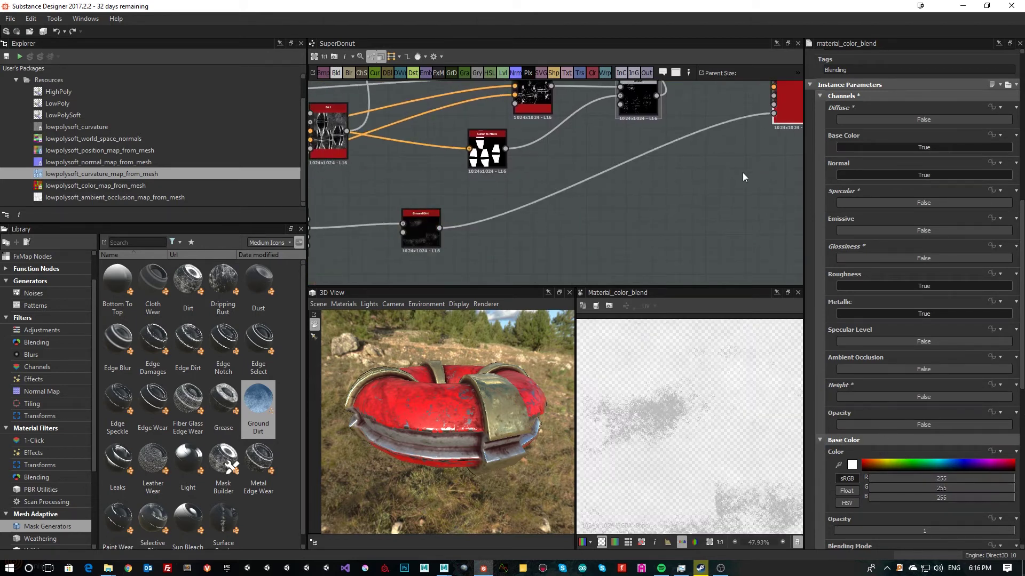
middle_drag(696, 193, 620, 225)
drag(347, 268, 610, 195)
middle_drag(684, 164, 533, 259)
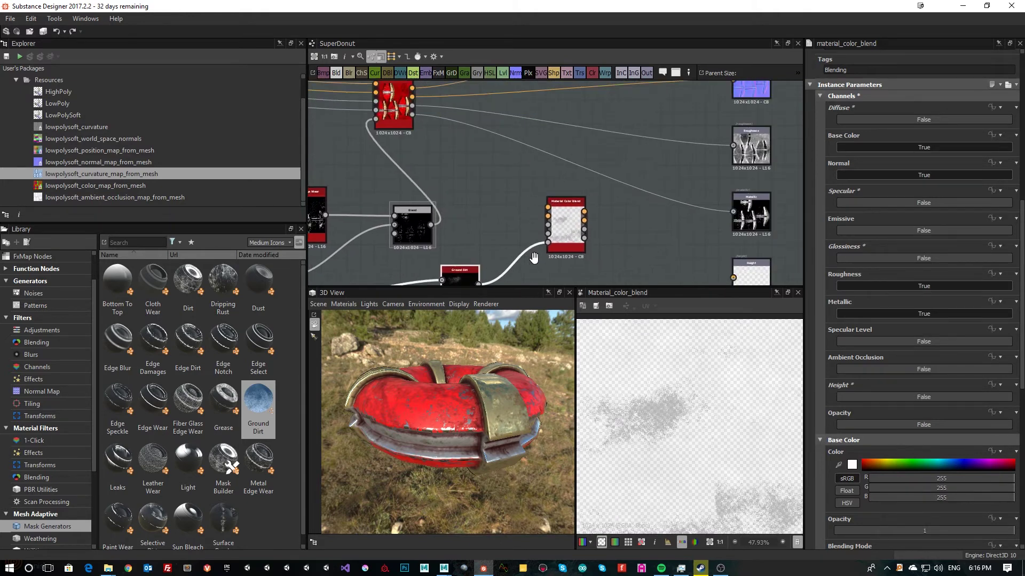
Step: Route the previous material blend's channels through the new Material Color Blend into the Base Color, Normal, Roughness and Metallic outputs
scroll(531, 253, down, 2)
middle_drag(564, 198, 567, 207)
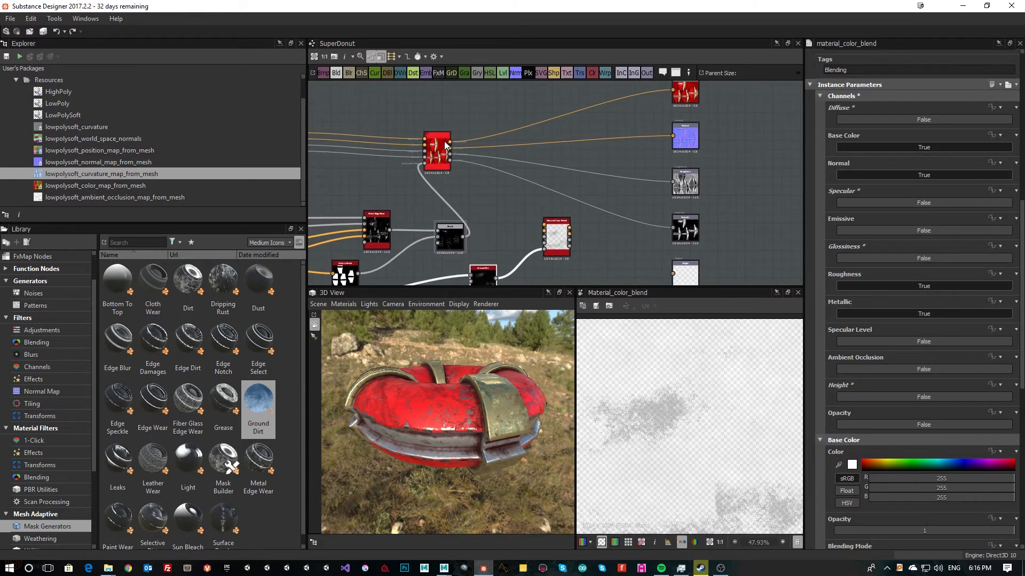
drag(450, 142, 674, 184)
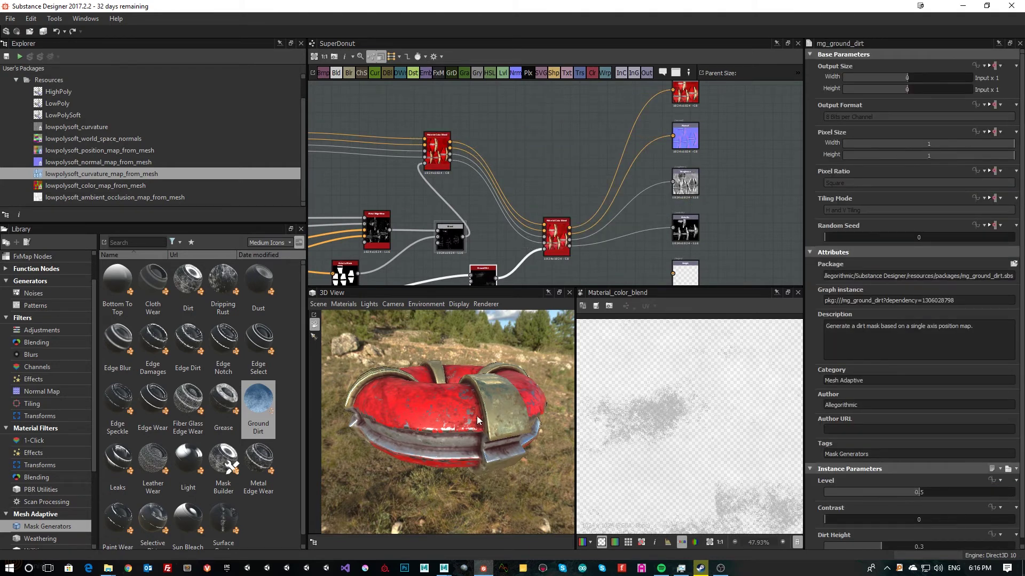
Step: Set the Ground Dirt node's Level to 0.85 and Dirt Height to 0.41, checking the dirt on the model's underside
middle_drag(552, 194, 554, 128)
drag(446, 497, 411, 444)
scroll(584, 226, up, 3)
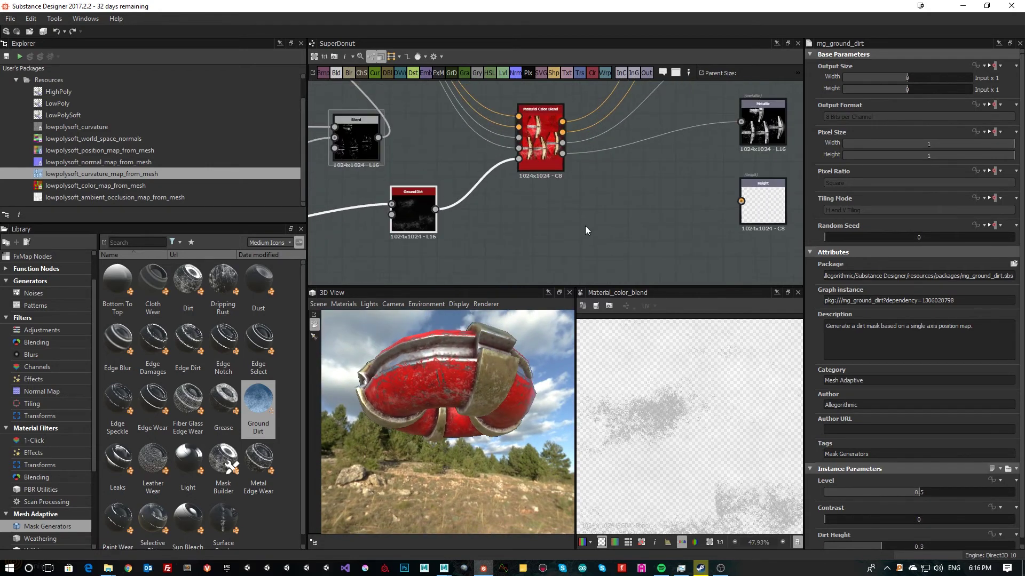
middle_drag(543, 227, 563, 236)
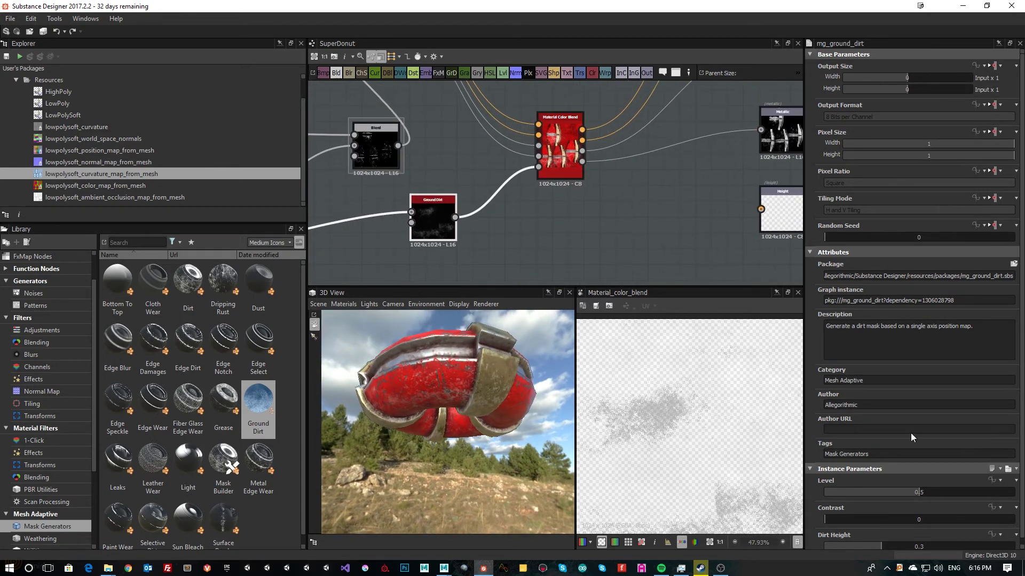
scroll(905, 451, down, 1)
drag(918, 484, 985, 488)
drag(427, 360, 457, 438)
mouse_move(882, 541)
mouse_down()
mouse_move(913, 542)
mouse_move(901, 542)
mouse_up()
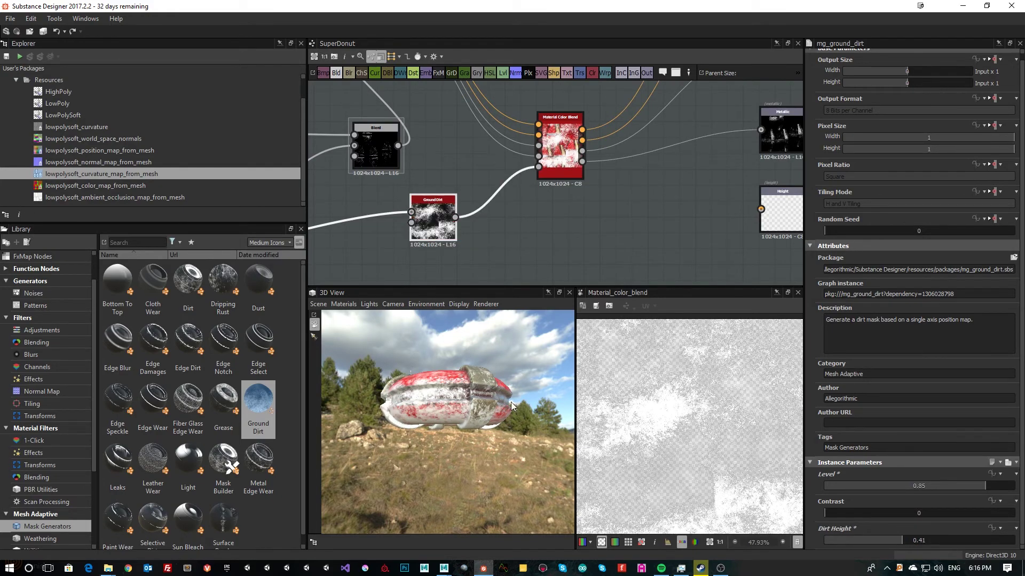
drag(511, 402, 420, 376)
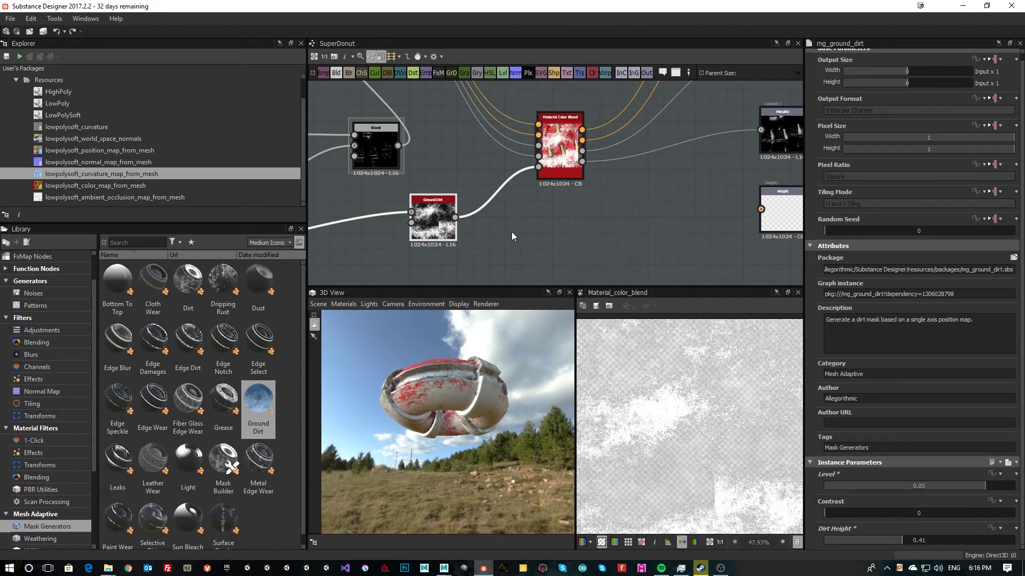
Step: Move the RGBA Split node closer to the Ground Dirt node
middle_drag(512, 232, 827, 218)
middle_drag(654, 243, 763, 140)
middle_drag(454, 197, 565, 221)
scroll(477, 216, up, 2)
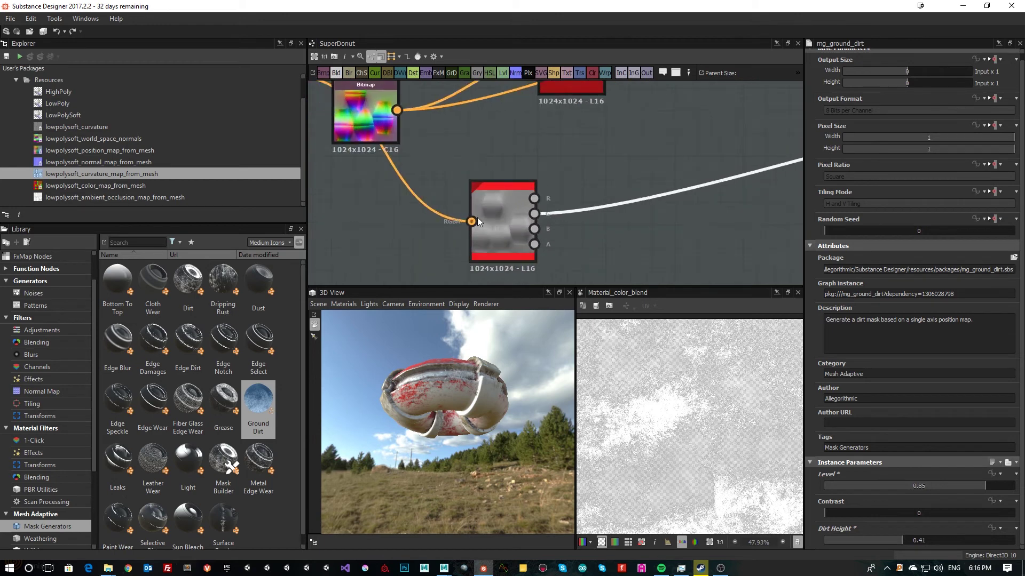
drag(525, 220, 697, 195)
middle_drag(692, 185, 410, 219)
scroll(631, 214, down, 2)
middle_drag(644, 209, 425, 239)
scroll(595, 214, up, 4)
middle_drag(642, 210, 586, 235)
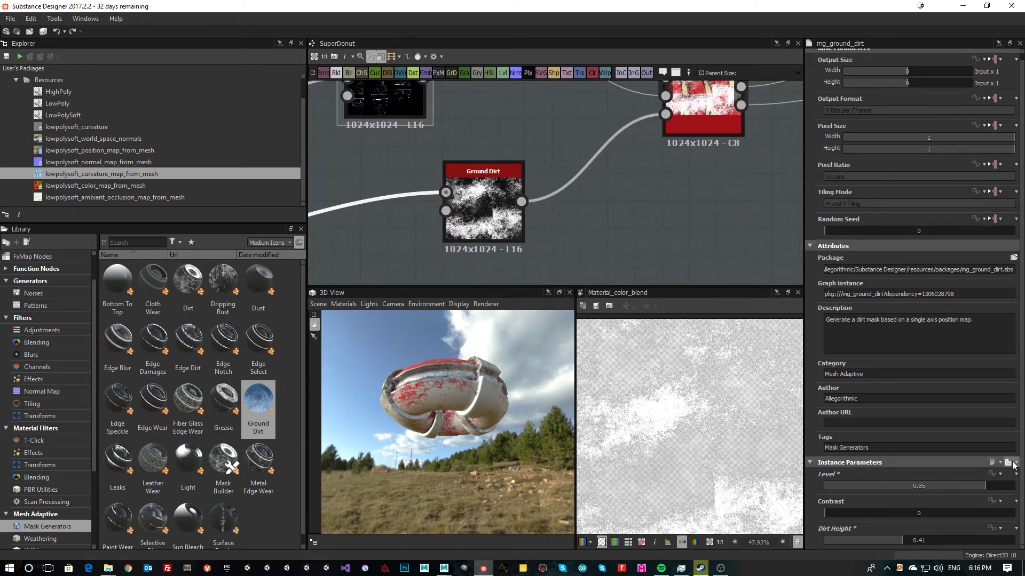
Step: Try higher and lower Dirt Height values on the Ground Dirt node and settle on 0.47
drag(883, 541, 934, 542)
drag(491, 379, 502, 455)
drag(934, 541, 886, 543)
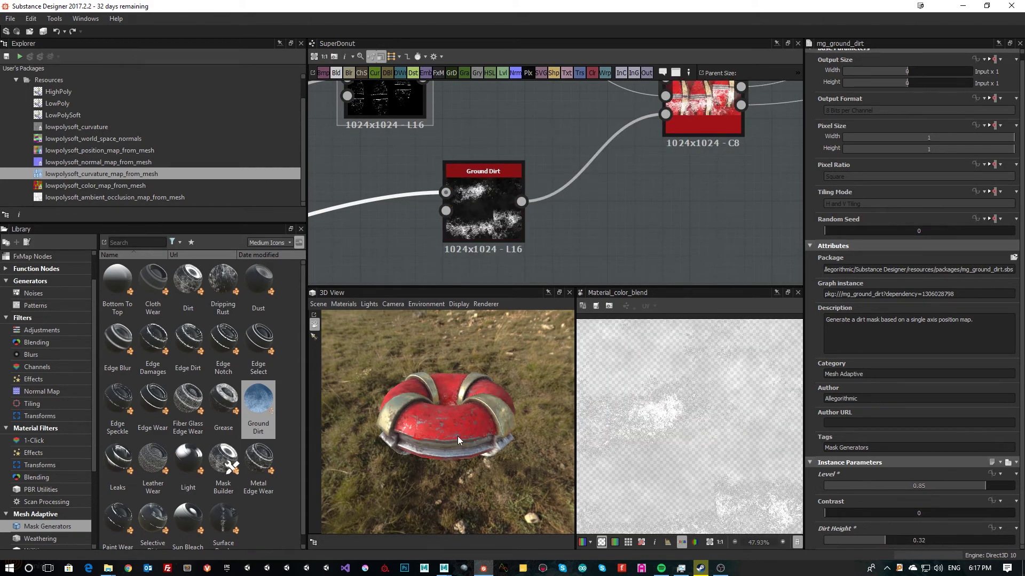
drag(457, 437, 435, 387)
drag(870, 540, 914, 539)
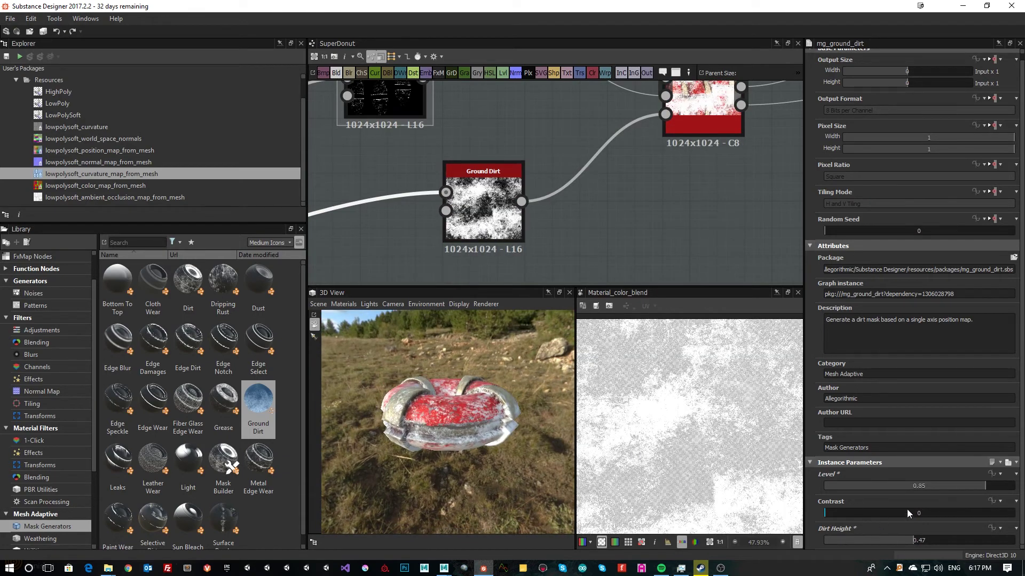
Step: Try the Ground Dirt node's Contrast at 1 and return it to 0
scroll(505, 437, up, 3)
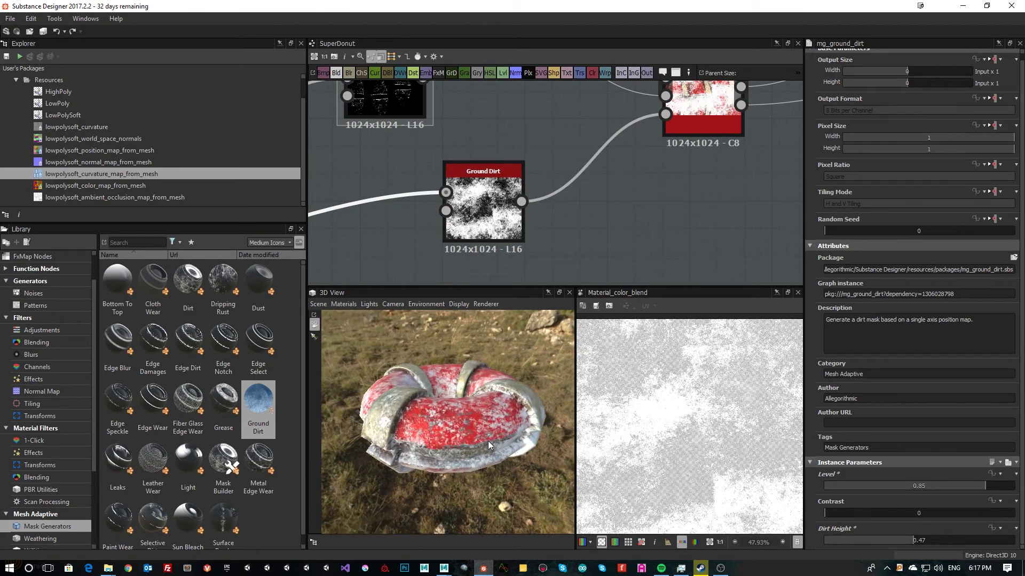
drag(843, 513, 1024, 528)
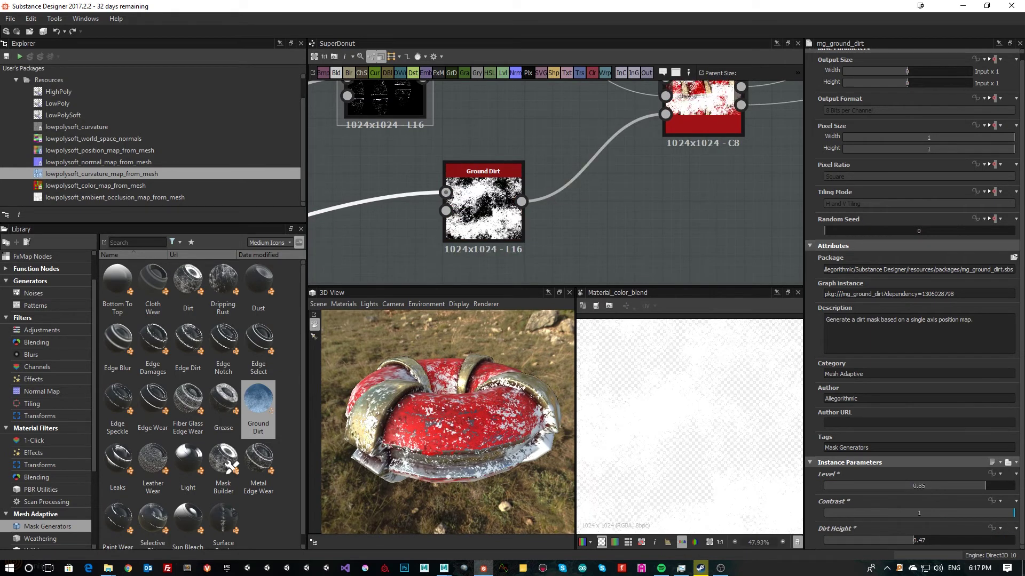
drag(504, 369, 461, 411)
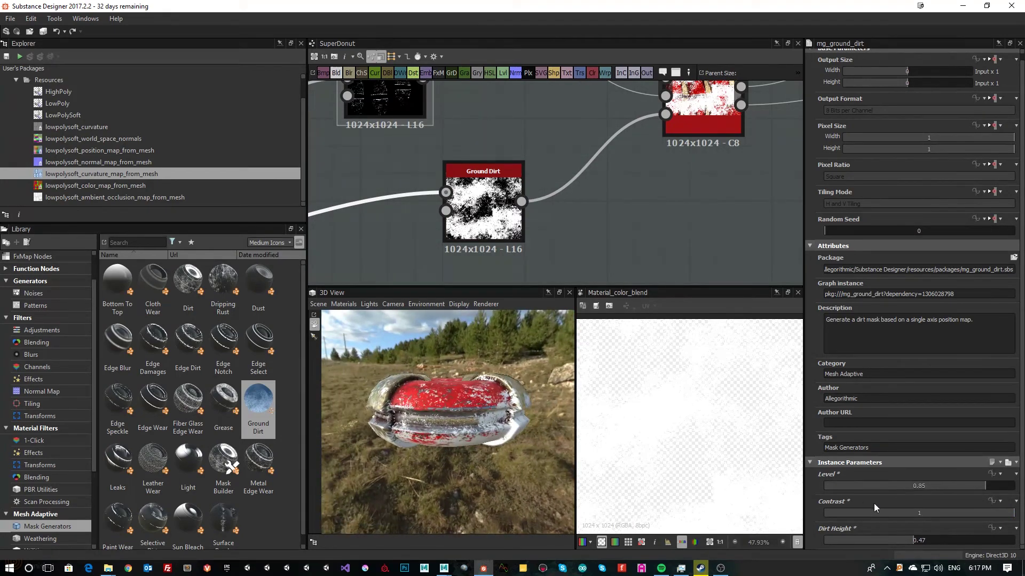
drag(838, 512, 789, 512)
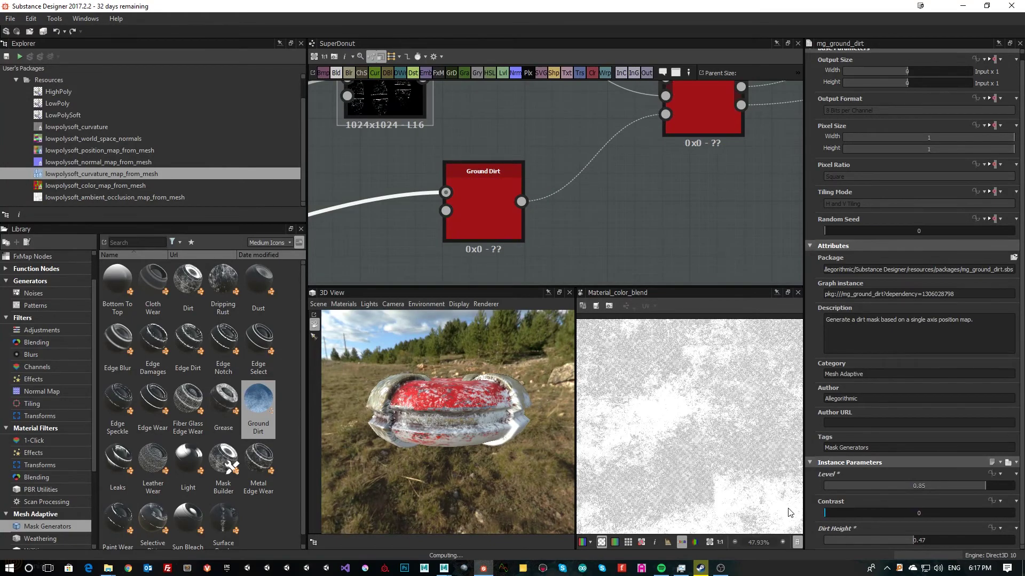
Step: Set the Ground Dirt node's Dirt Height to 0.42
drag(939, 542, 903, 543)
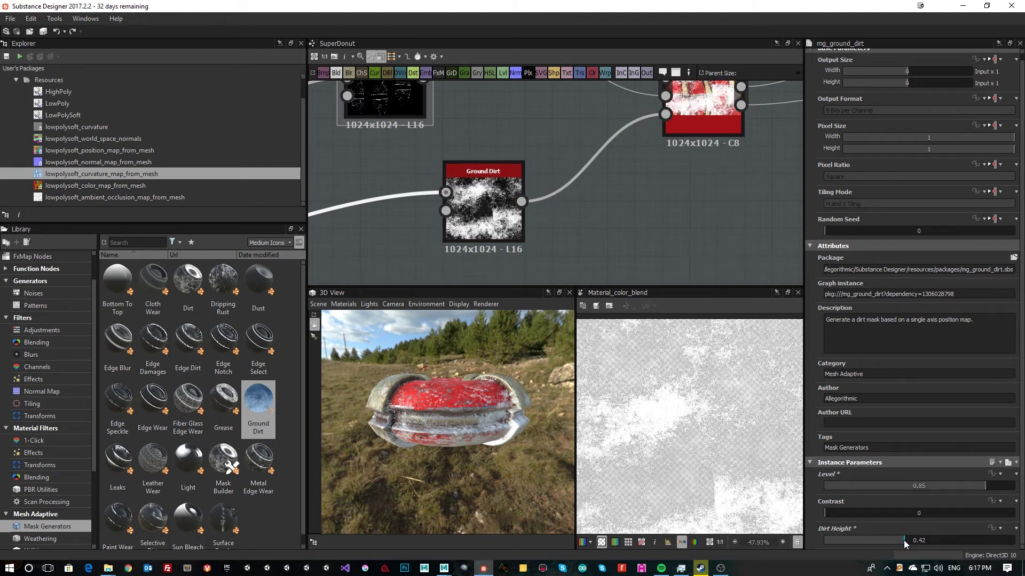
Step: Set the Base Color of the Material Color Blend node fed by Ground Dirt to black (0, 0, 0)
middle_drag(643, 220, 536, 239)
scroll(477, 242, down, 4)
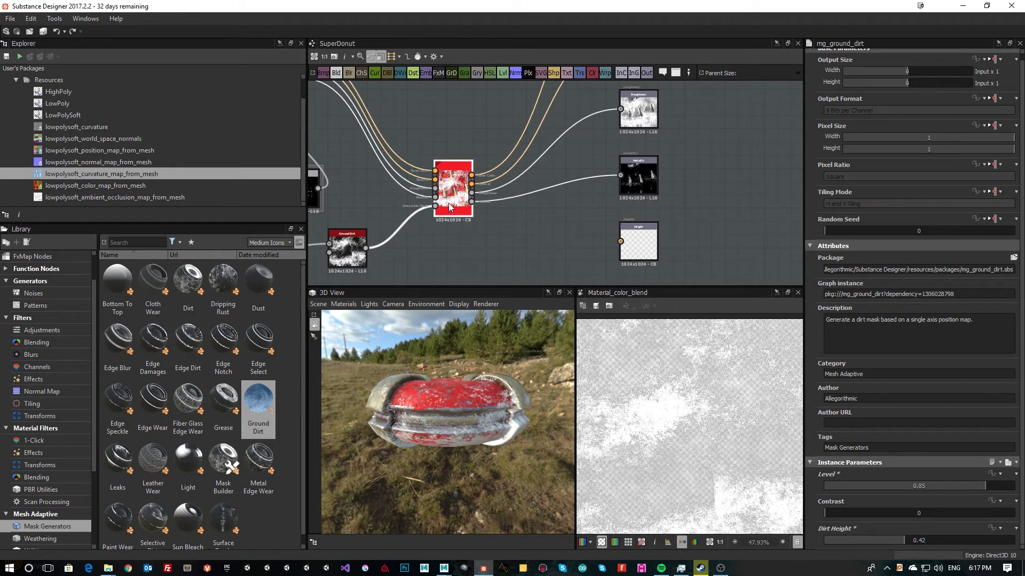
click(449, 156)
scroll(449, 156, up, 1)
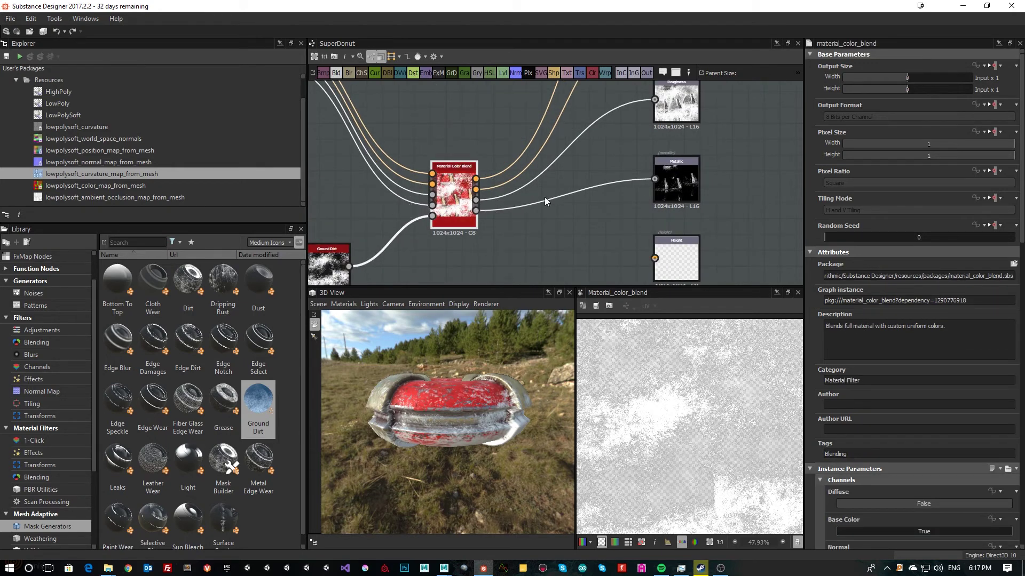
scroll(876, 274, down, 10)
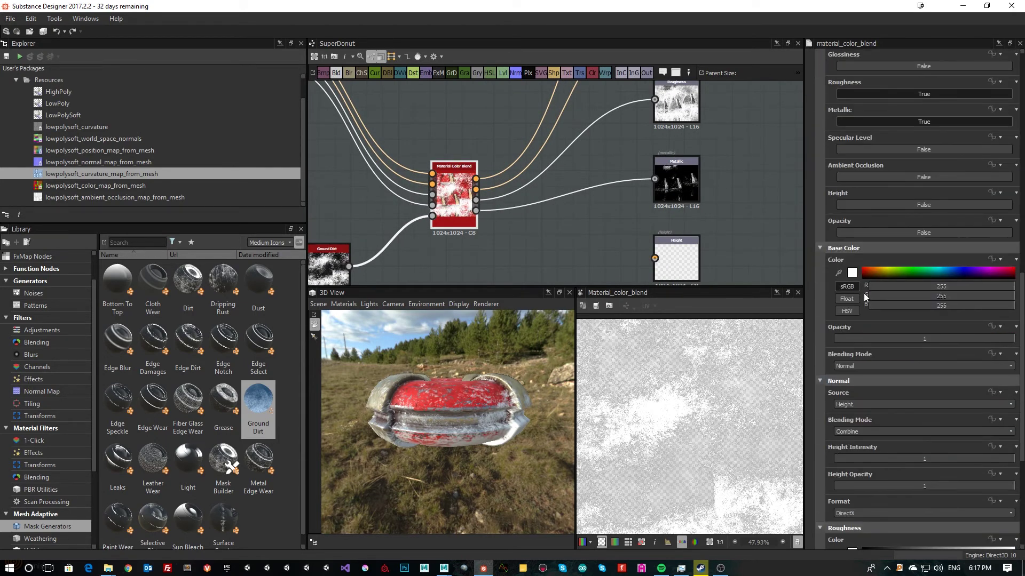
scroll(879, 283, down, 3)
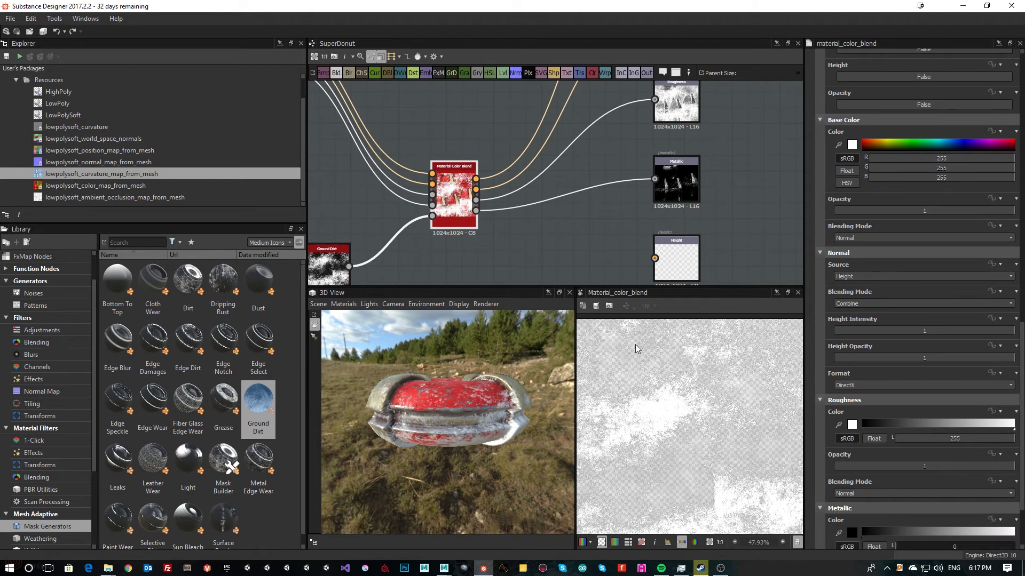
click(852, 146)
click(330, 220)
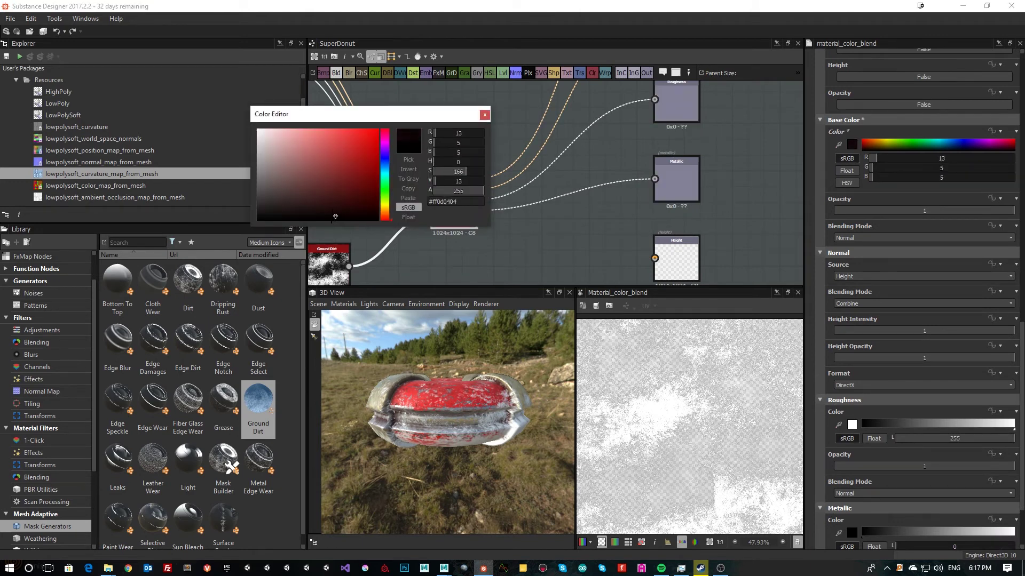
drag(330, 219, 333, 221)
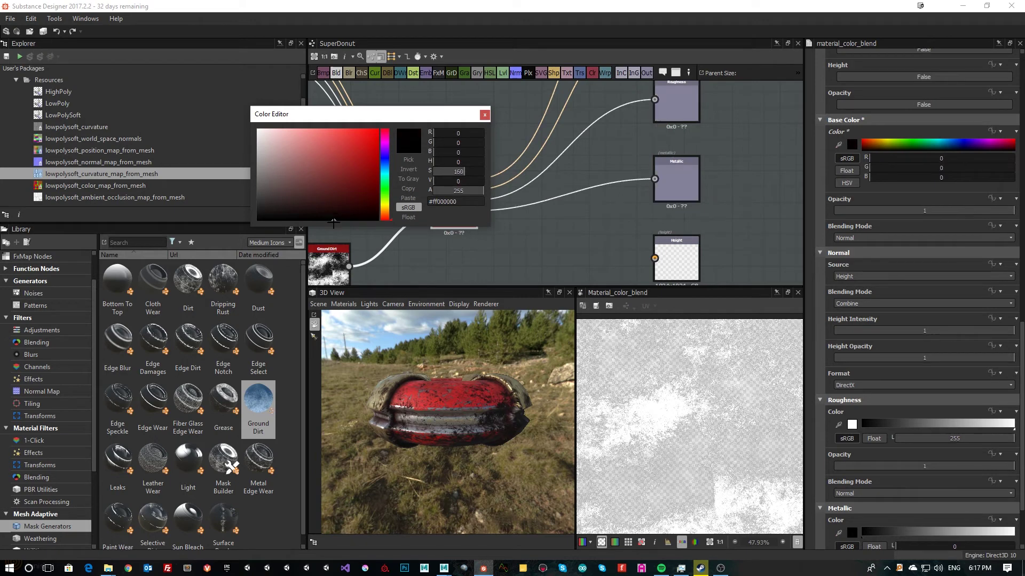
drag(482, 116, 486, 117)
click(487, 116)
Step: Set the Material Color Blend's Base Color Opacity to 0.51, checking the dirt on the model's underside
scroll(907, 363, up, 3)
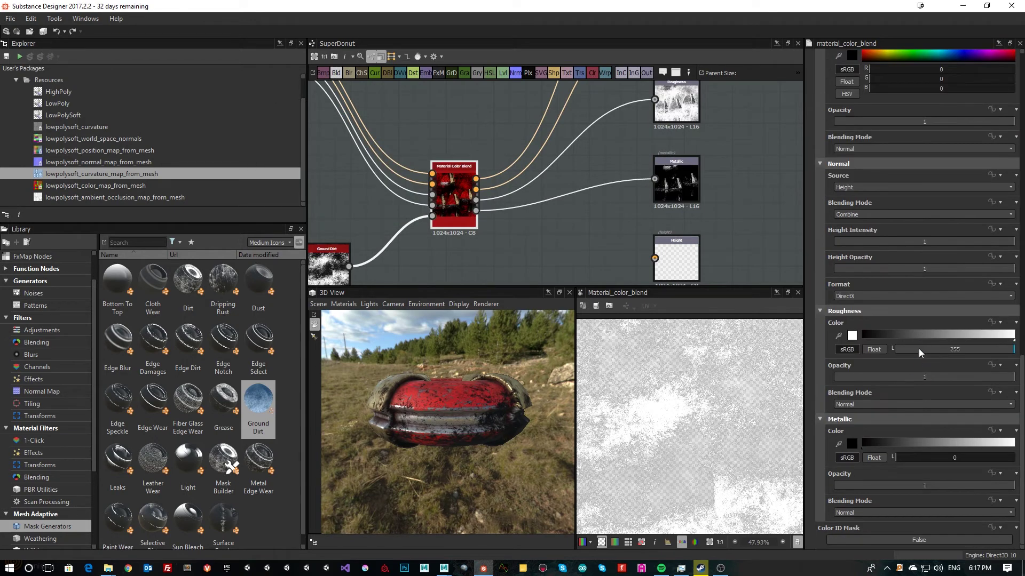
mouse_move(907, 281)
mouse_down()
mouse_move(877, 279)
mouse_move(892, 279)
mouse_up()
drag(435, 363, 460, 384)
drag(929, 282, 925, 279)
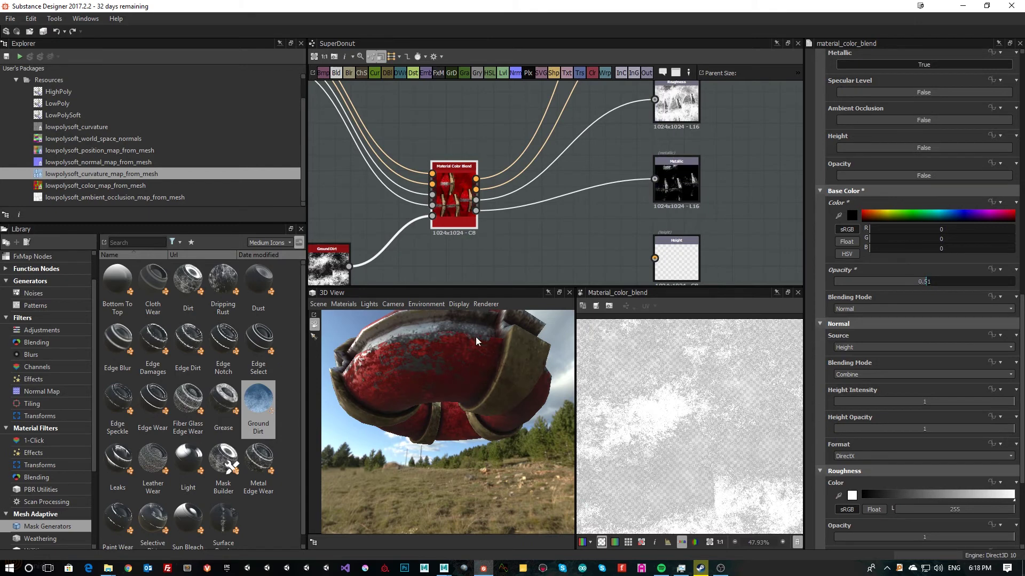
drag(476, 337, 437, 441)
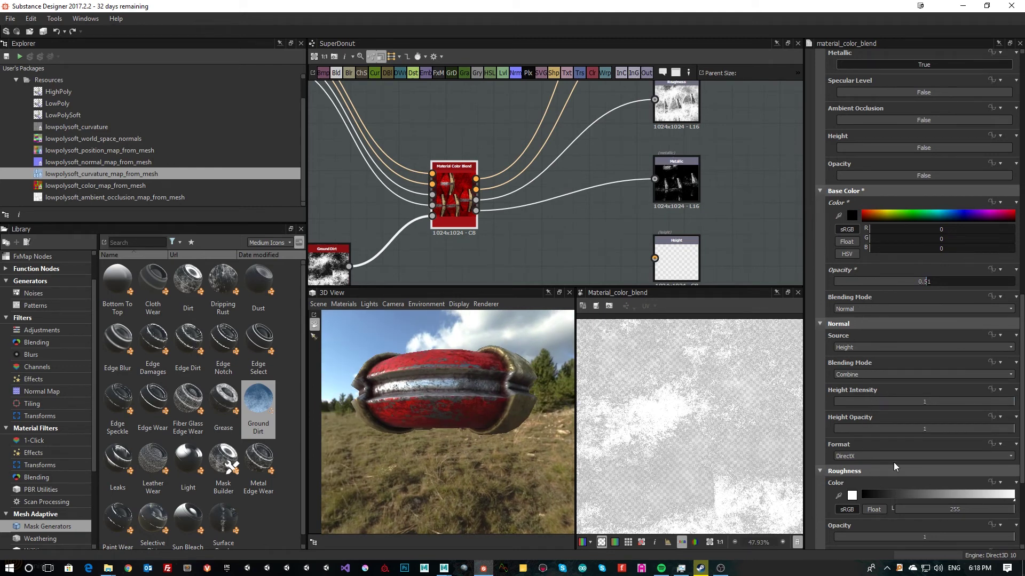
Step: Try other Roughness Opacity and Roughness Color values on the Material Color Blend, and return them to 1 and 255
scroll(896, 466, down, 5)
drag(978, 380, 1014, 378)
drag(935, 351, 1016, 349)
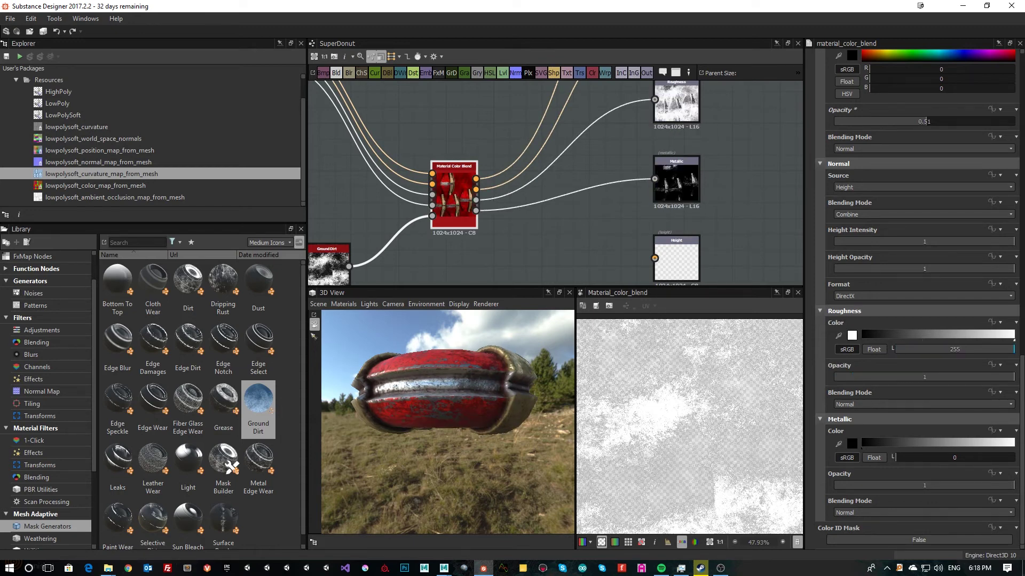
mouse_move(457, 418)
mouse_down()
mouse_move(481, 378)
mouse_move(597, 393)
mouse_move(513, 438)
mouse_move(493, 357)
mouse_move(575, 402)
mouse_move(471, 410)
mouse_move(442, 343)
mouse_move(451, 366)
mouse_move(496, 401)
mouse_move(437, 395)
mouse_move(462, 424)
mouse_move(535, 438)
mouse_move(538, 504)
mouse_move(507, 424)
mouse_move(447, 421)
mouse_up()
scroll(474, 405, up, 4)
scroll(446, 393, down, 4)
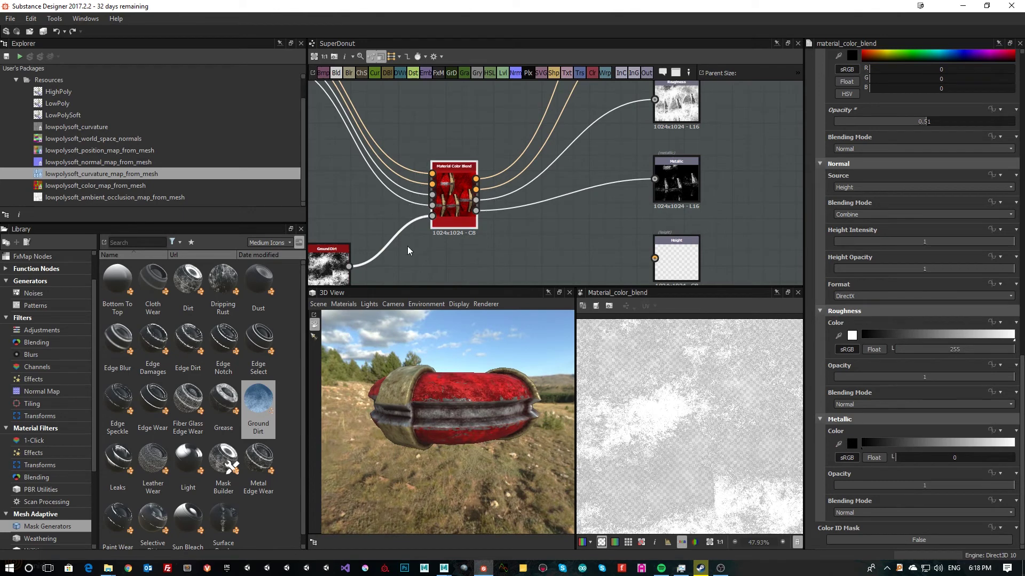
Step: Try Dirt Height values of 0.19, 0.3 and 0.18 on the Ground Dirt node and settle on 0.32
middle_drag(406, 252, 589, 182)
click(511, 207)
scroll(907, 421, down, 1)
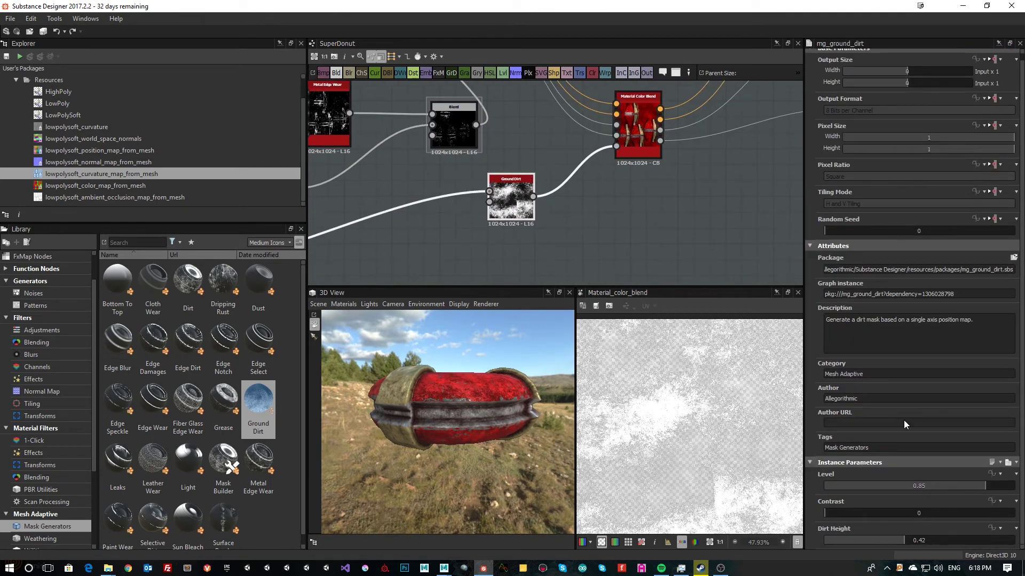
click(860, 538)
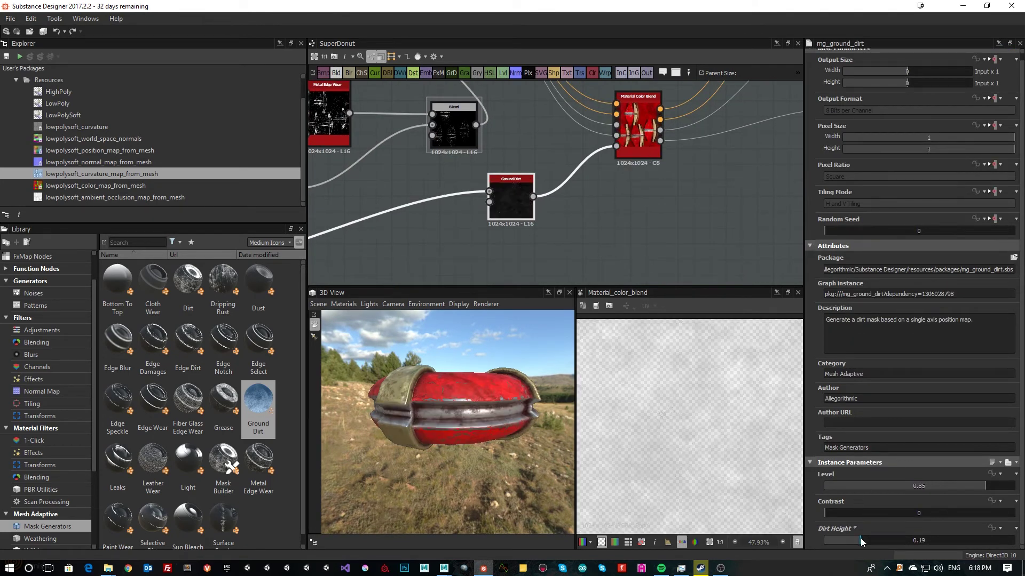
click(879, 539)
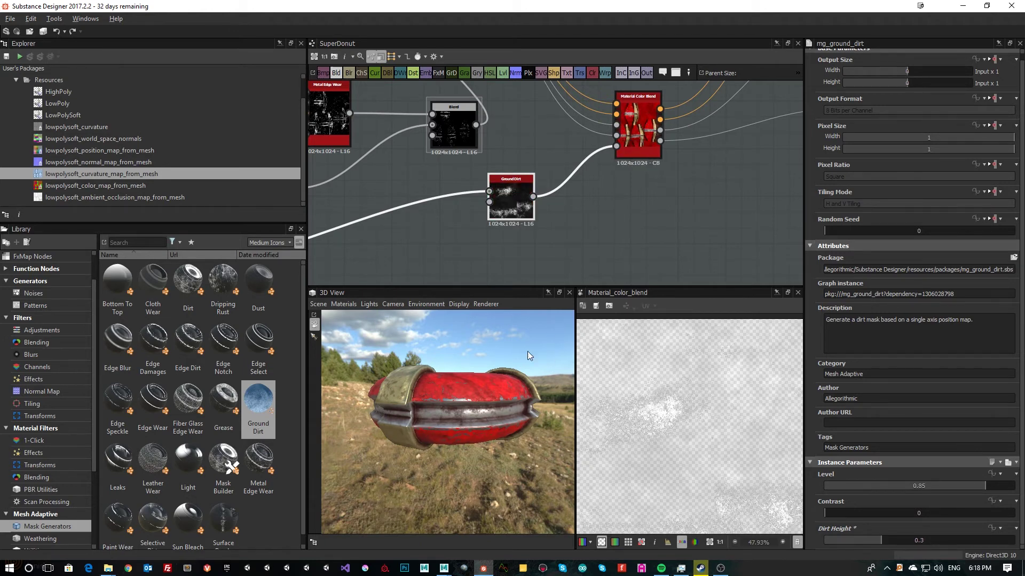
drag(528, 351, 483, 362)
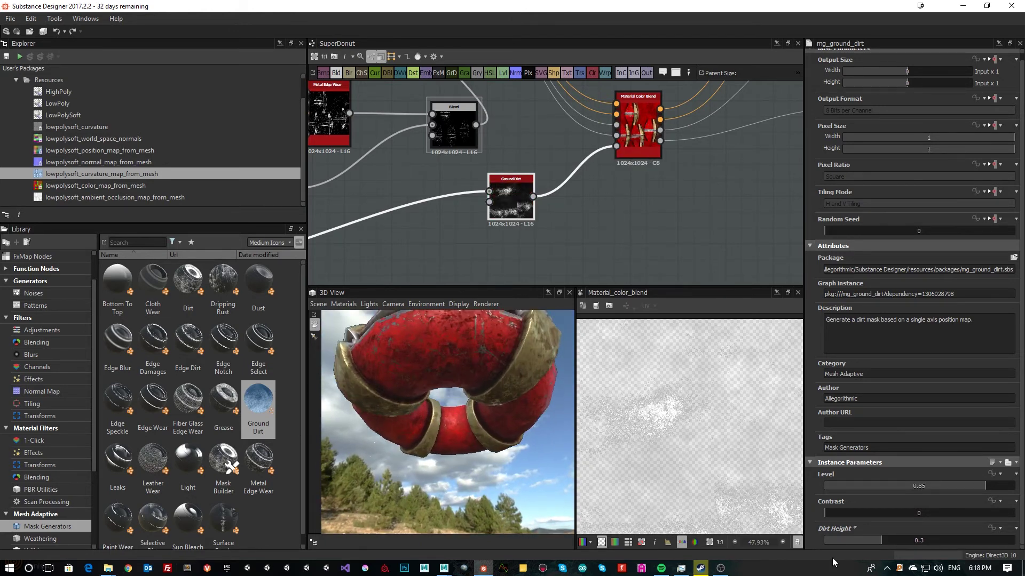
click(857, 540)
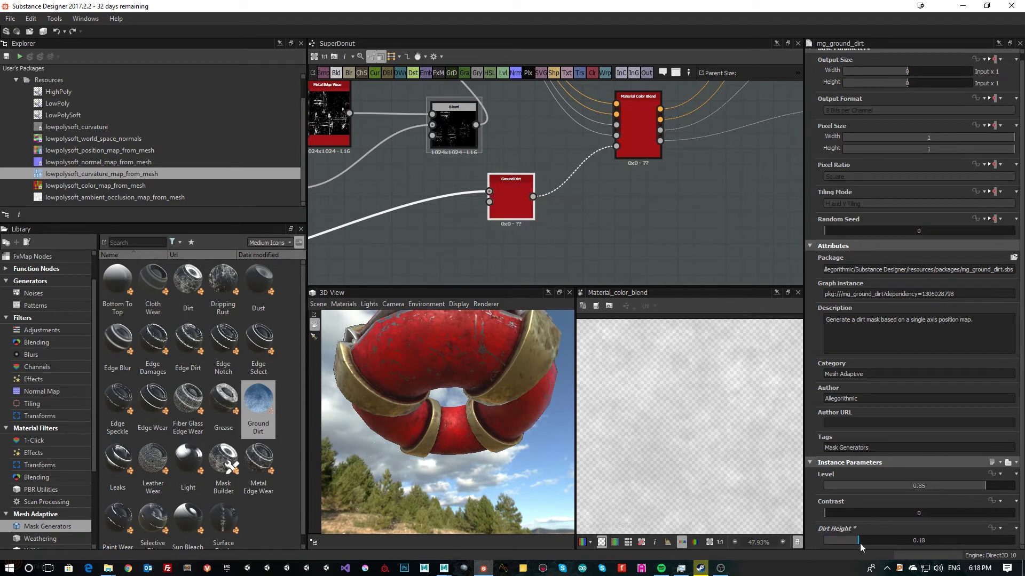
drag(860, 543, 882, 554)
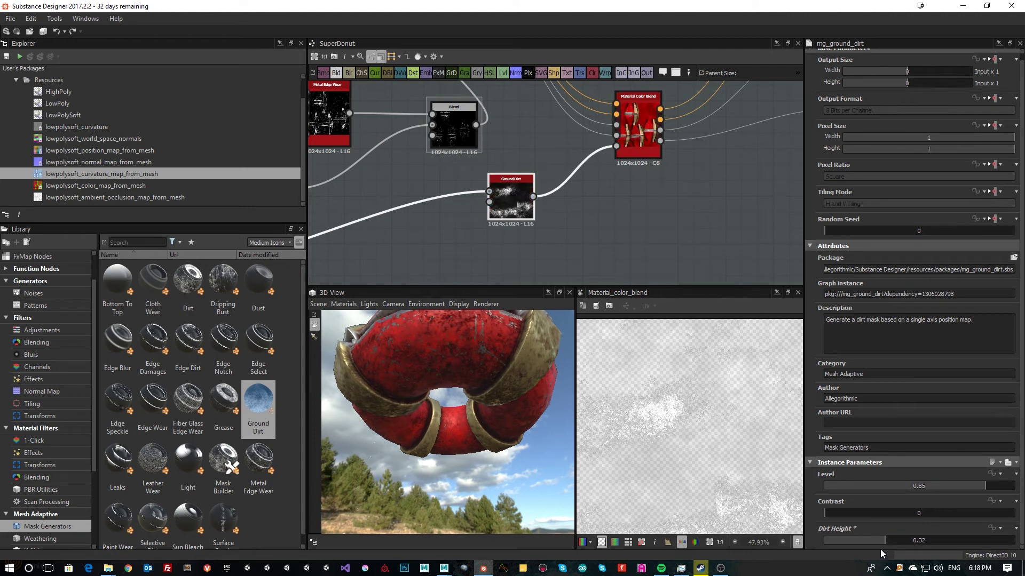
Step: Examine the dirt, chipped red paint and metal straps on the model from below, above and close up
drag(485, 390, 490, 429)
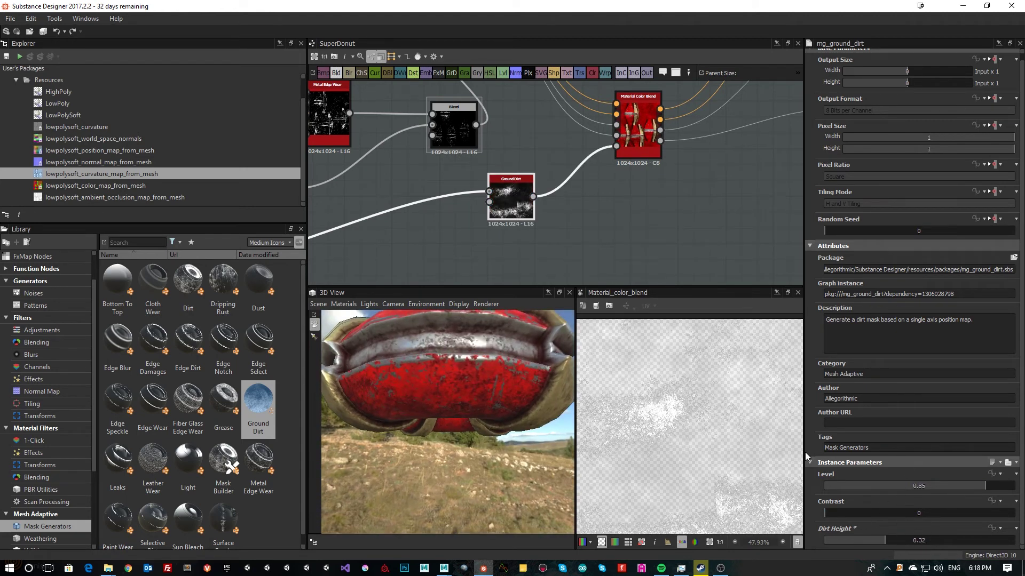
drag(458, 335, 495, 445)
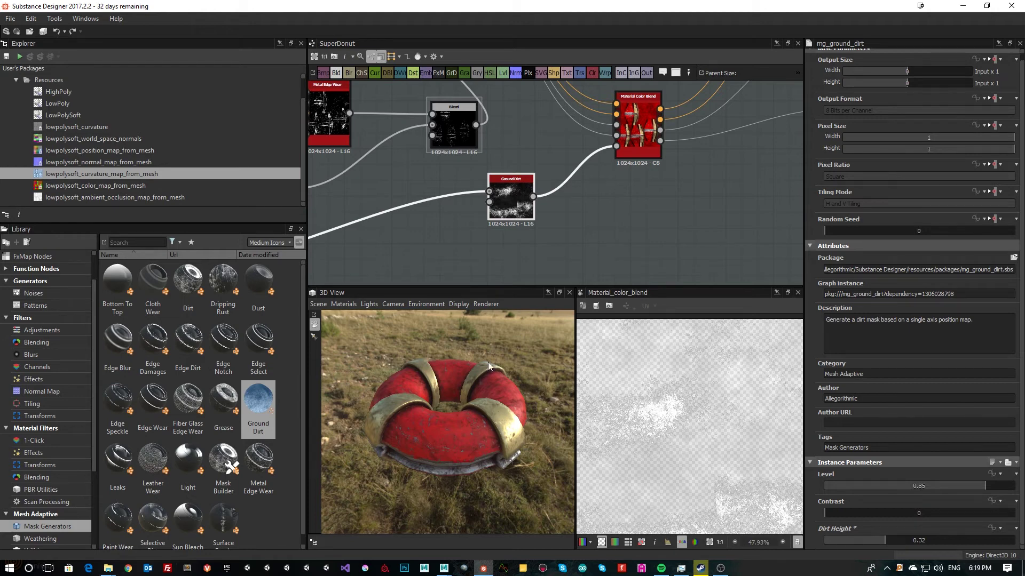
drag(444, 446, 478, 428)
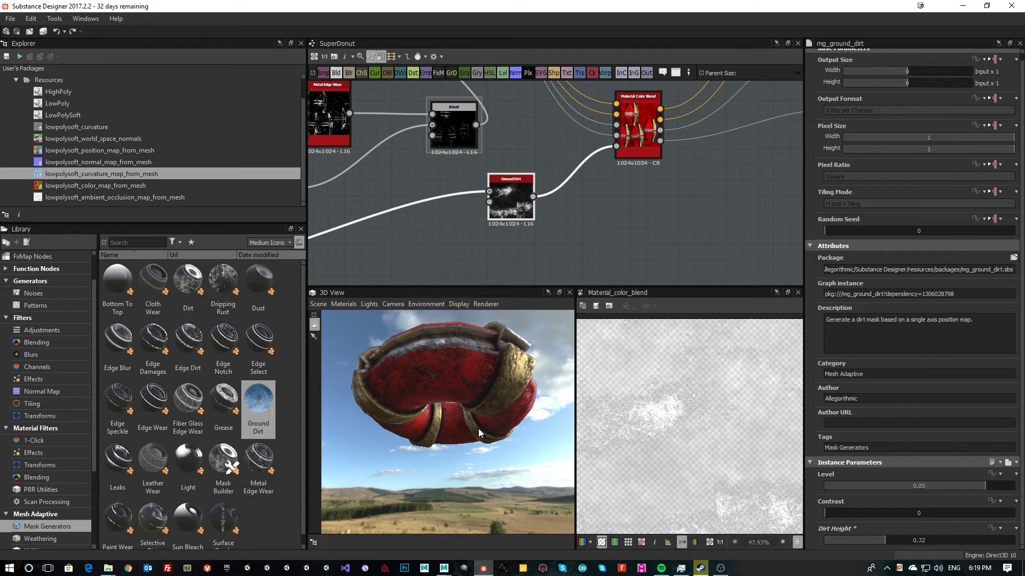
drag(478, 428, 559, 467)
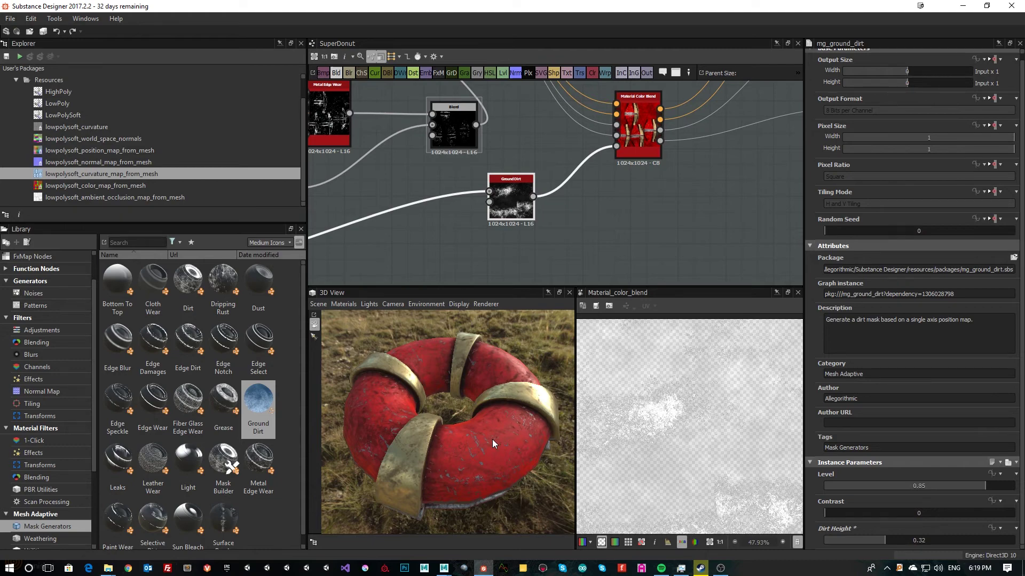
drag(492, 440, 419, 482)
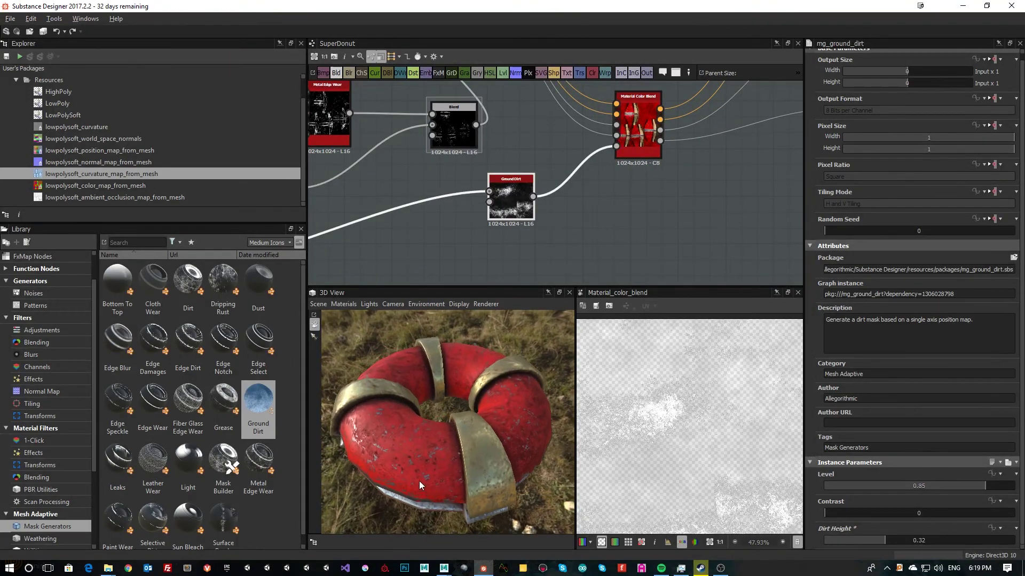
drag(483, 414, 517, 416)
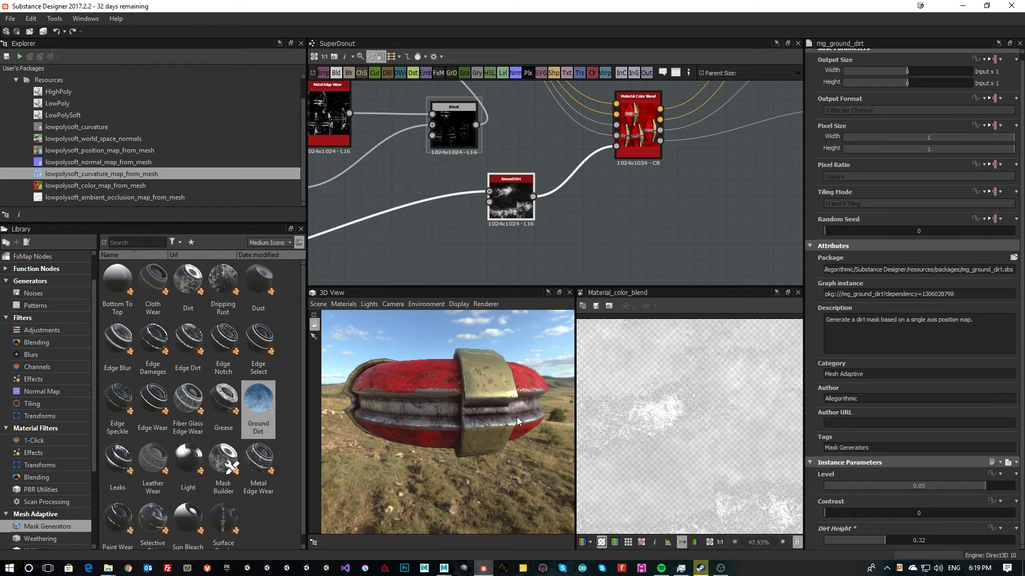
drag(516, 418, 469, 451)
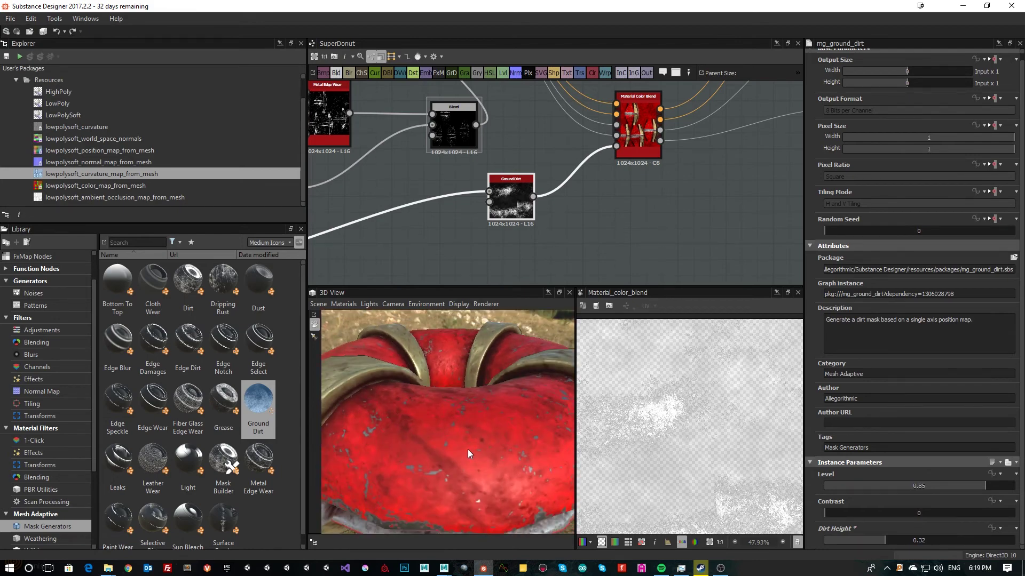
scroll(469, 449, down, 3)
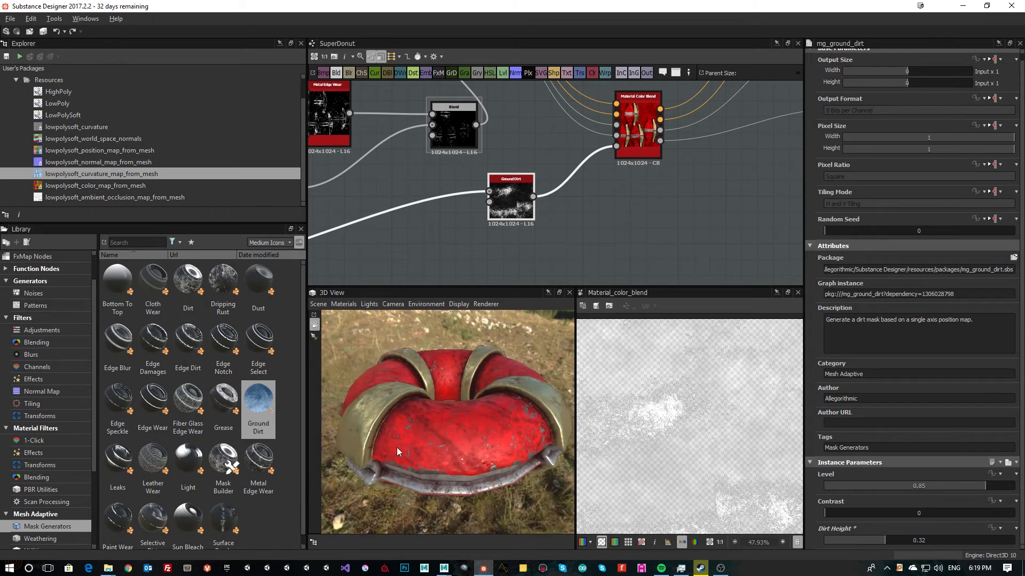
drag(396, 447, 405, 411)
middle_drag(406, 412, 428, 433)
scroll(446, 433, up, 4)
drag(447, 433, 411, 412)
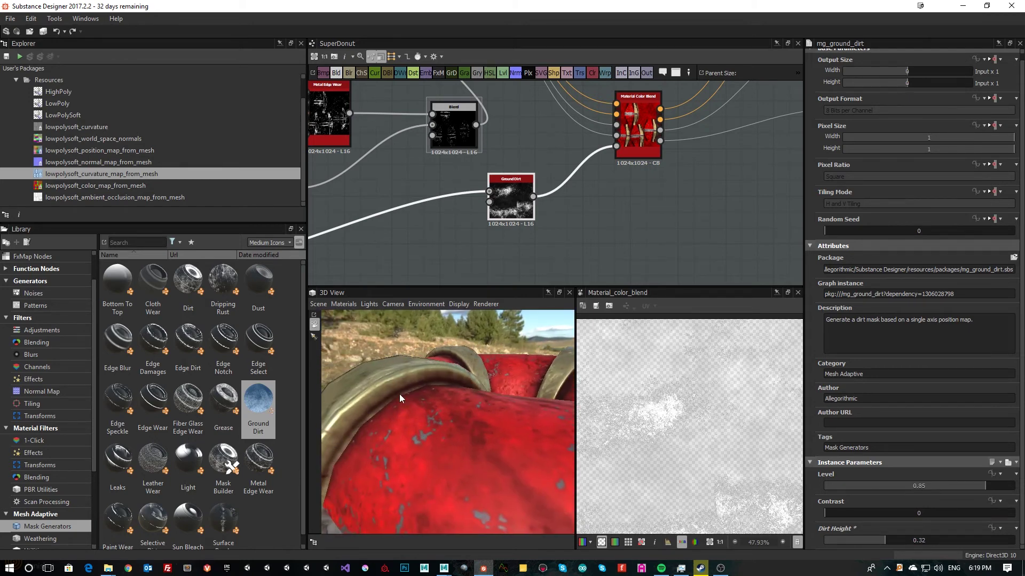
scroll(371, 448, down, 3)
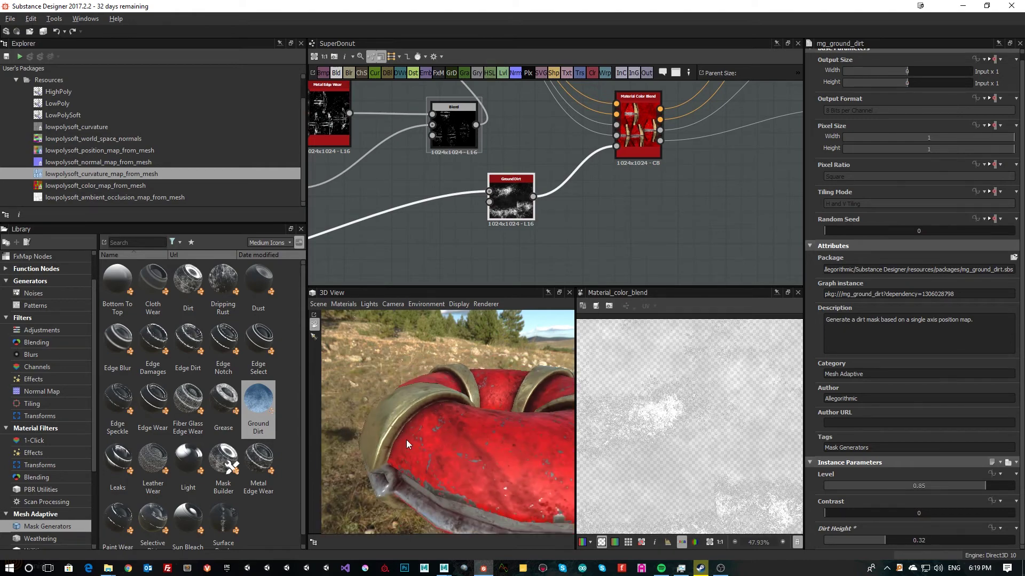
drag(406, 440, 494, 451)
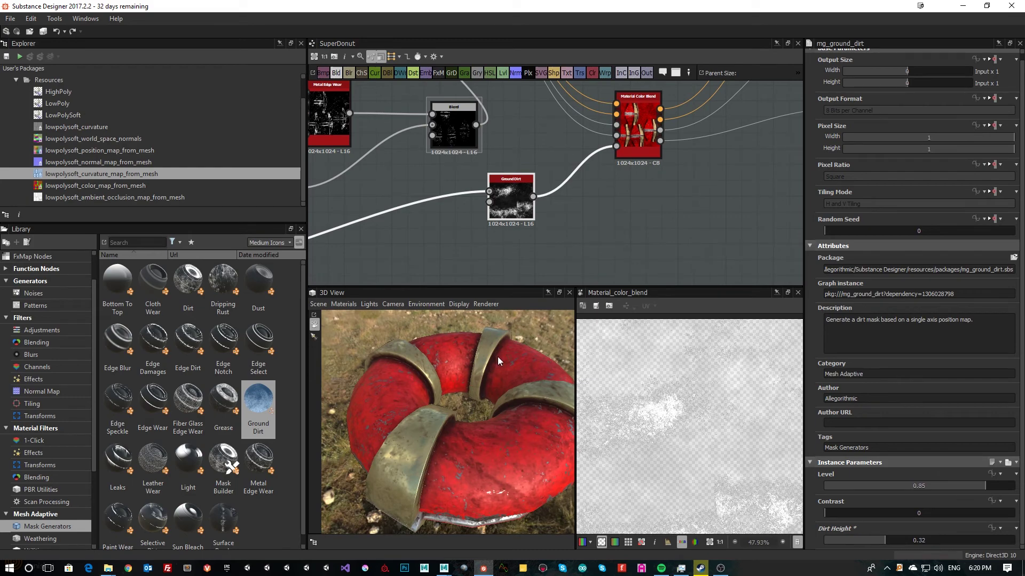
drag(494, 363, 421, 424)
scroll(498, 443, up, 3)
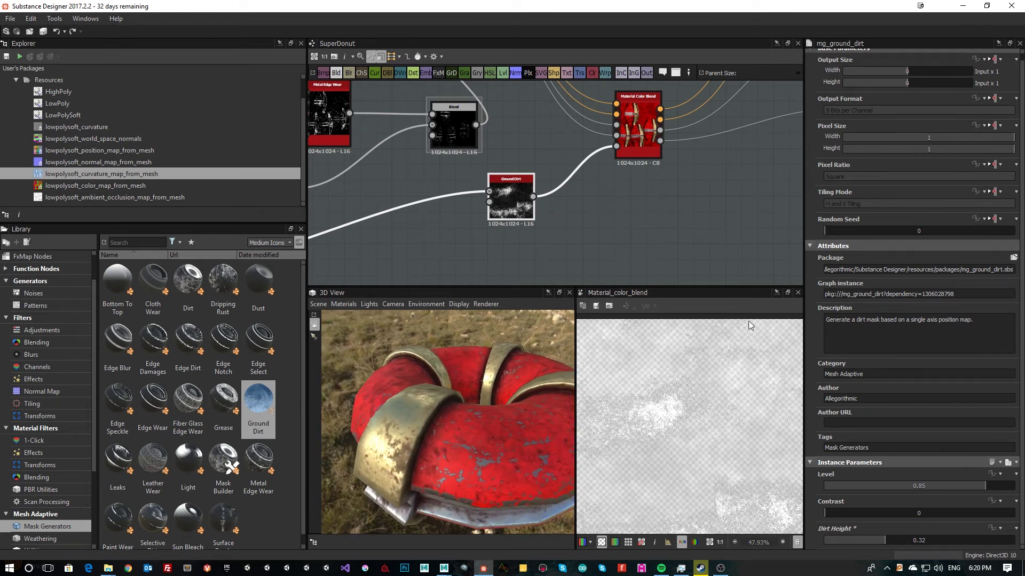
Step: Enable Use Triplanar on the Dirt mask generator and set its Triplanar Blending Contrast to 0.67
middle_drag(556, 222, 556, 223)
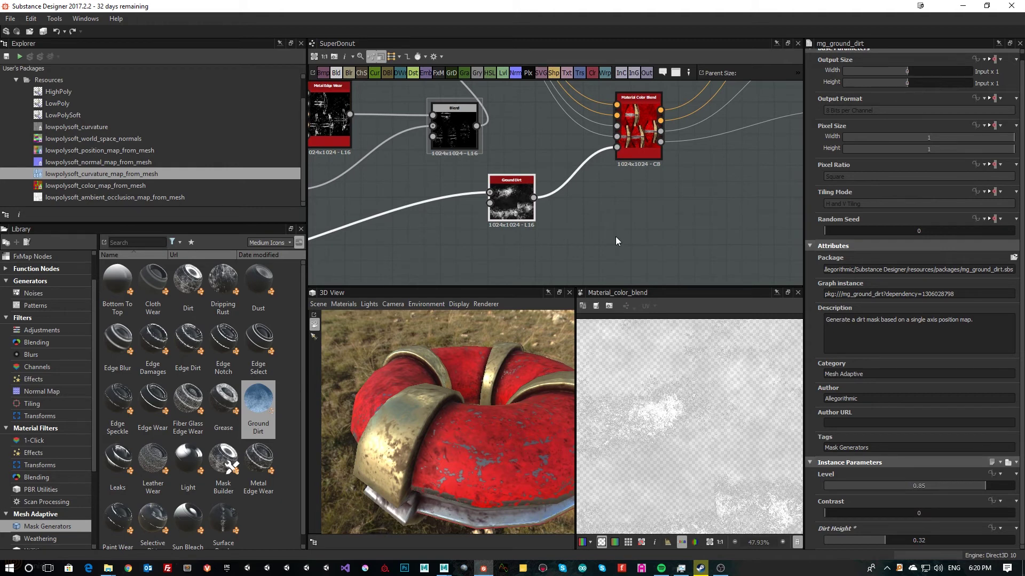
middle_drag(634, 203, 629, 253)
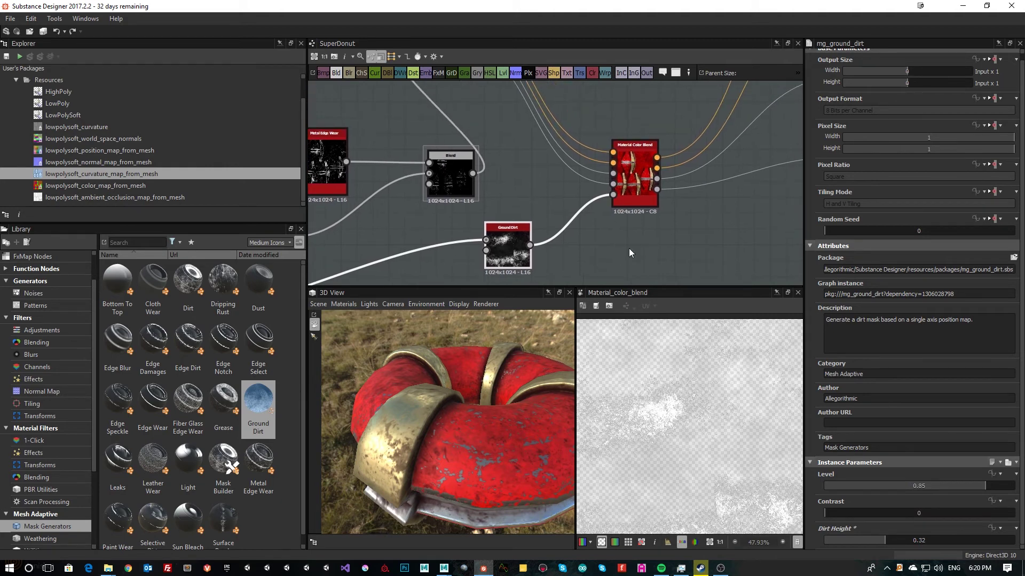
middle_drag(695, 222, 687, 261)
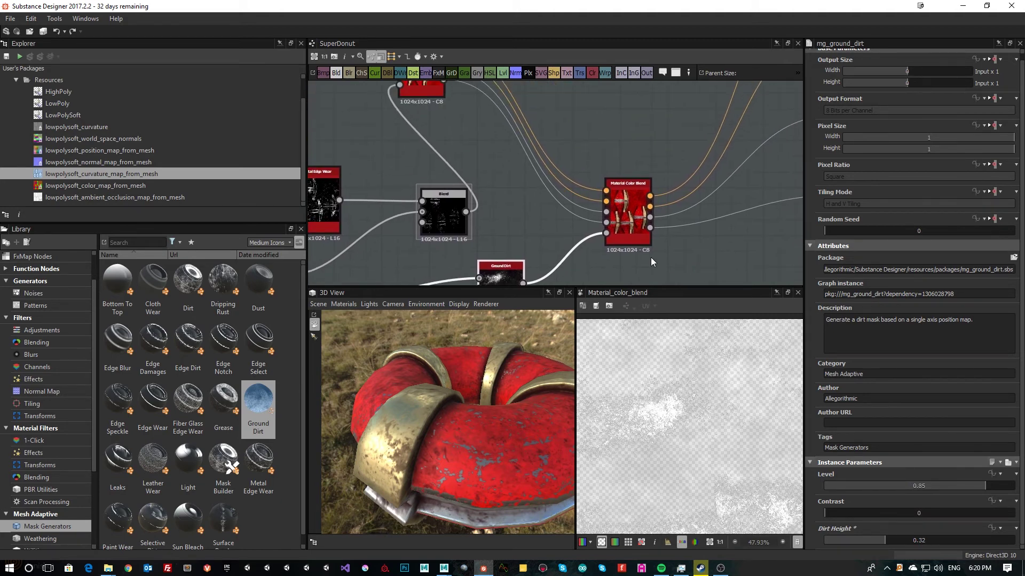
middle_drag(536, 201, 638, 180)
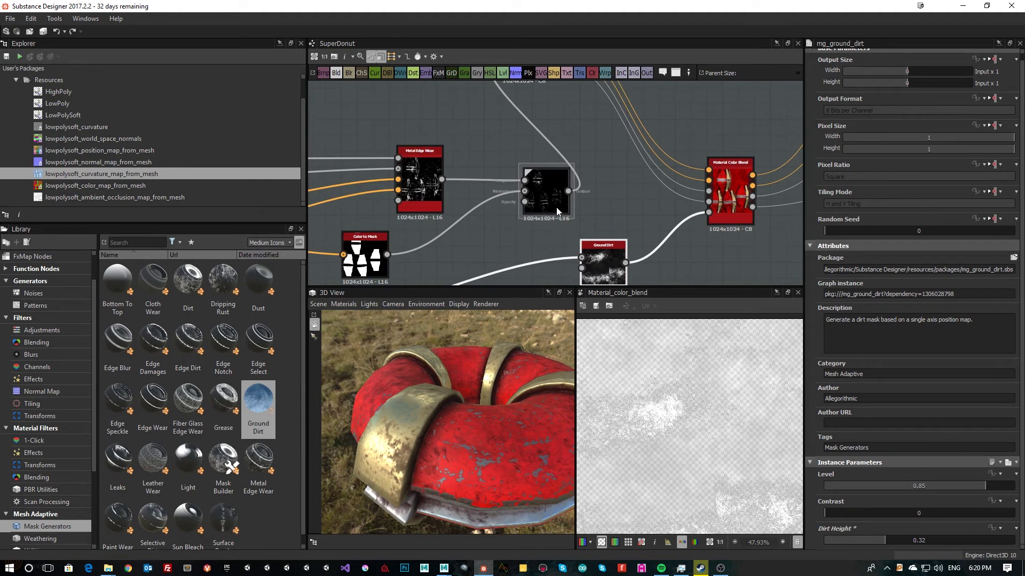
middle_drag(489, 174, 661, 154)
middle_drag(425, 156, 533, 229)
click(491, 187)
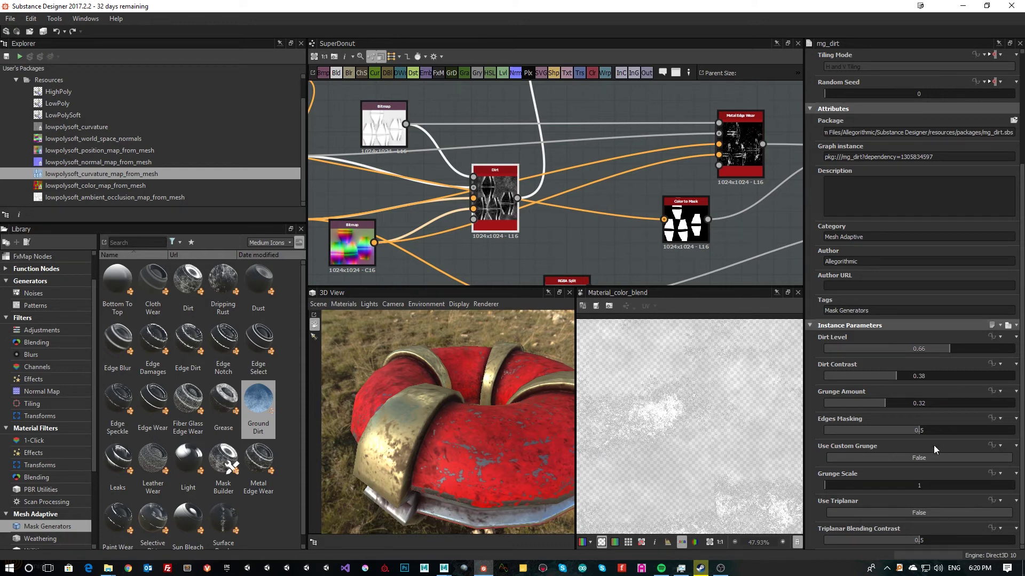
click(910, 511)
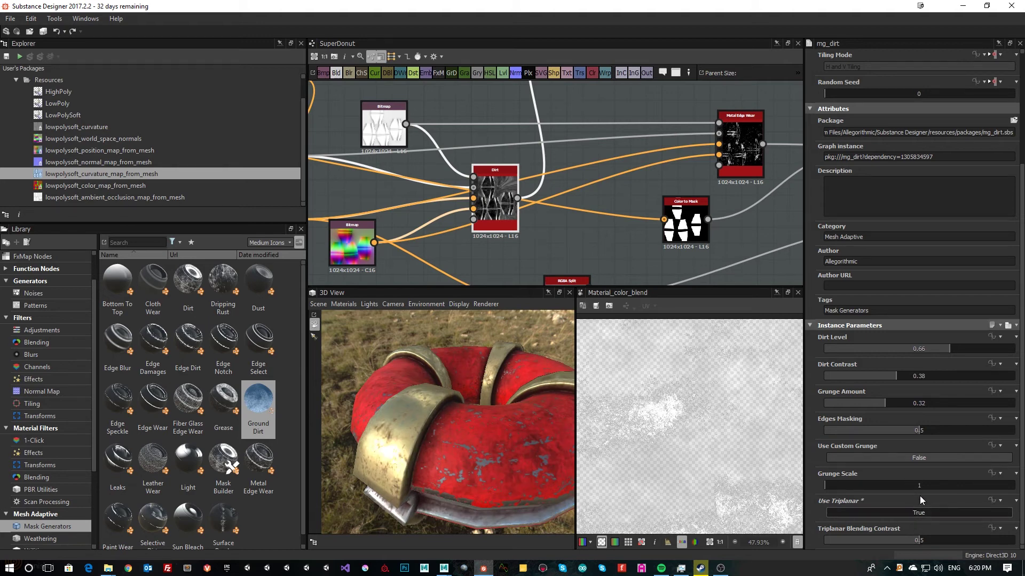
drag(910, 540, 950, 535)
mouse_move(492, 408)
mouse_down()
mouse_move(469, 380)
mouse_move(481, 412)
mouse_up()
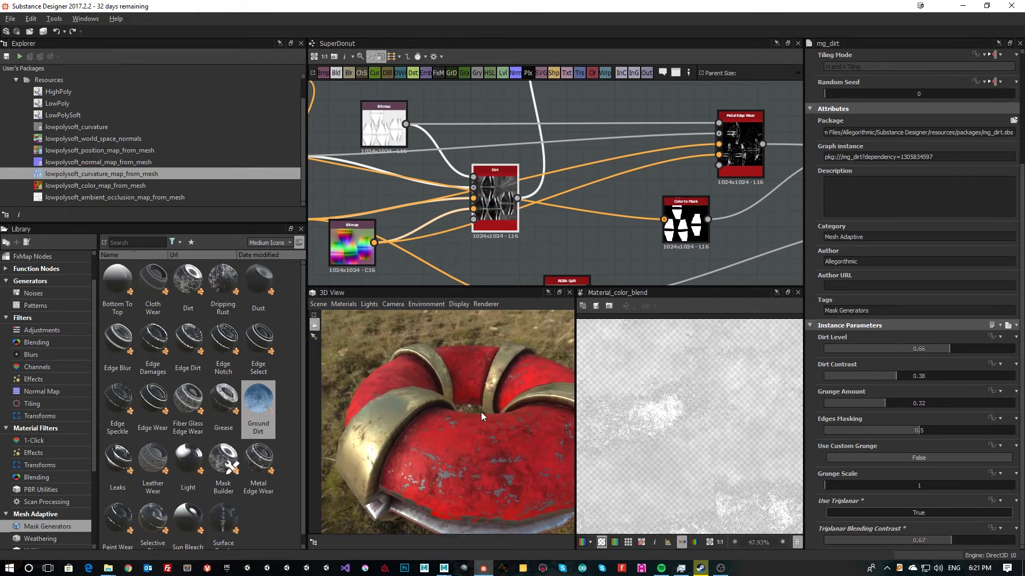
Step: Set the Dirt node's Dirt Contrast to 0.41 and Dirt Level to 0.74, checking the wear on the model
click(902, 377)
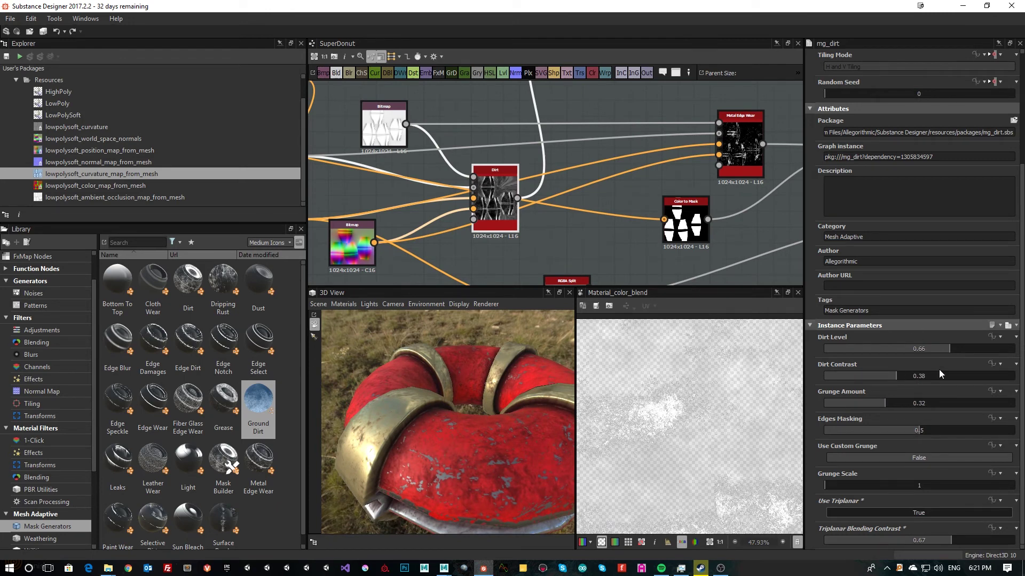
click(966, 349)
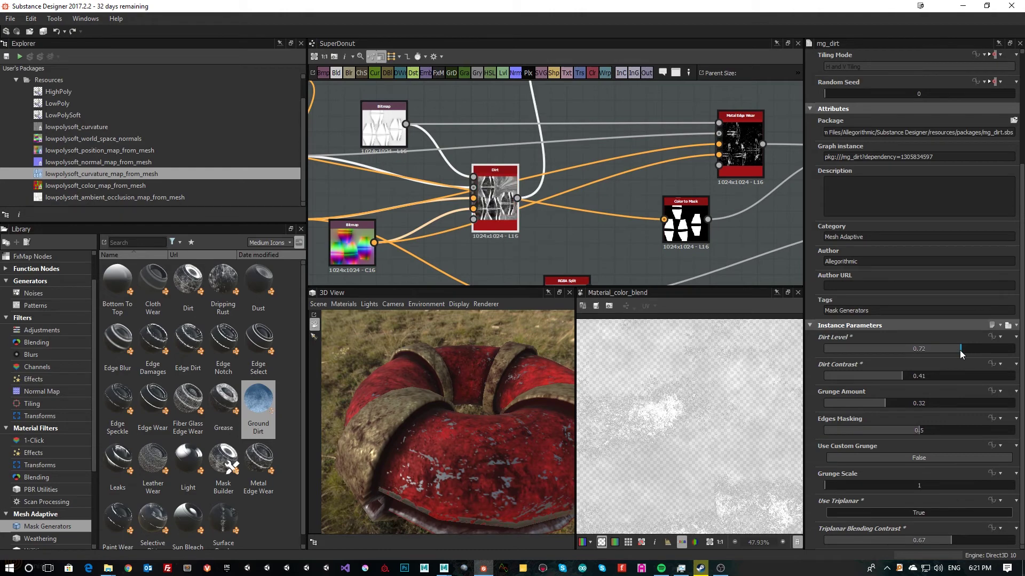
click(964, 349)
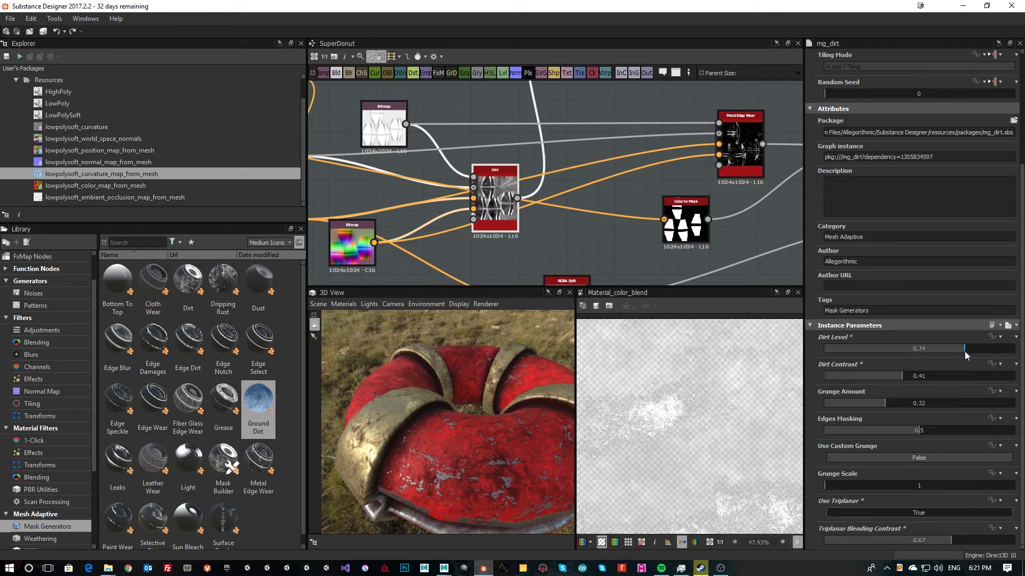
mouse_move(518, 428)
mouse_down()
mouse_move(539, 469)
mouse_move(539, 430)
mouse_move(499, 427)
mouse_move(550, 443)
mouse_move(475, 443)
mouse_move(522, 443)
mouse_up()
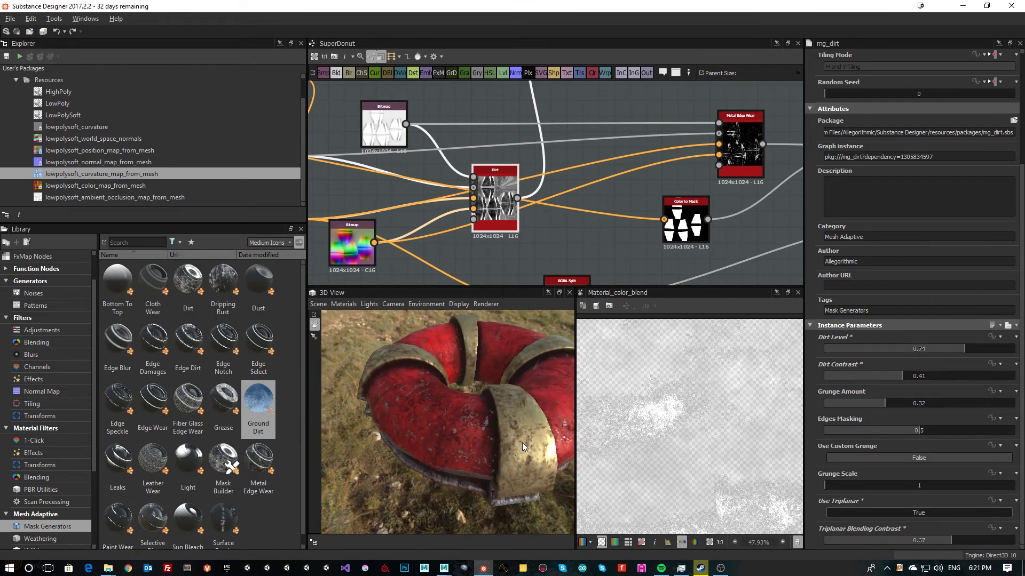
Step: Compare the dirt on the model with Use Triplanar switched off and on, leaving it on
click(864, 511)
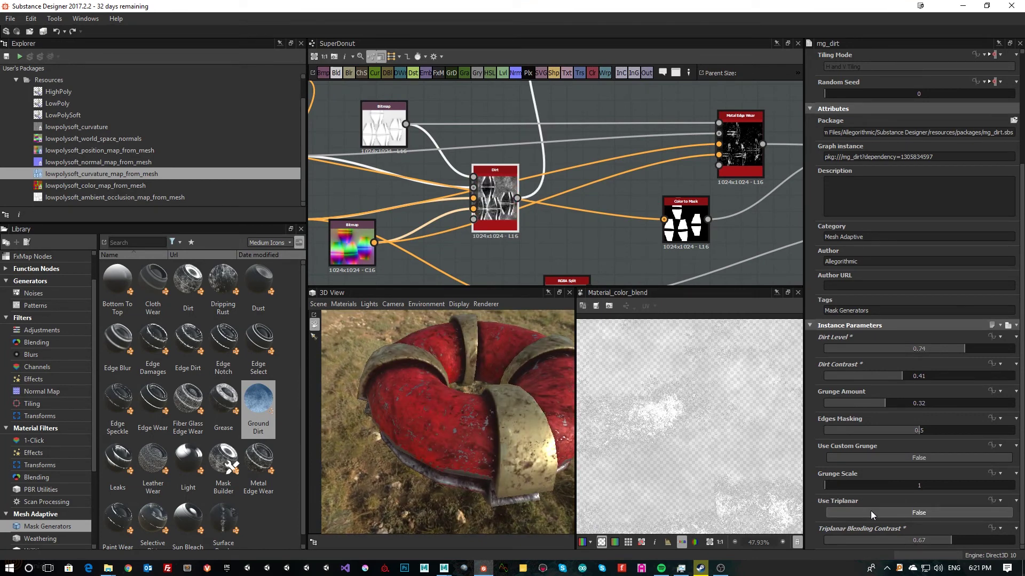
click(870, 511)
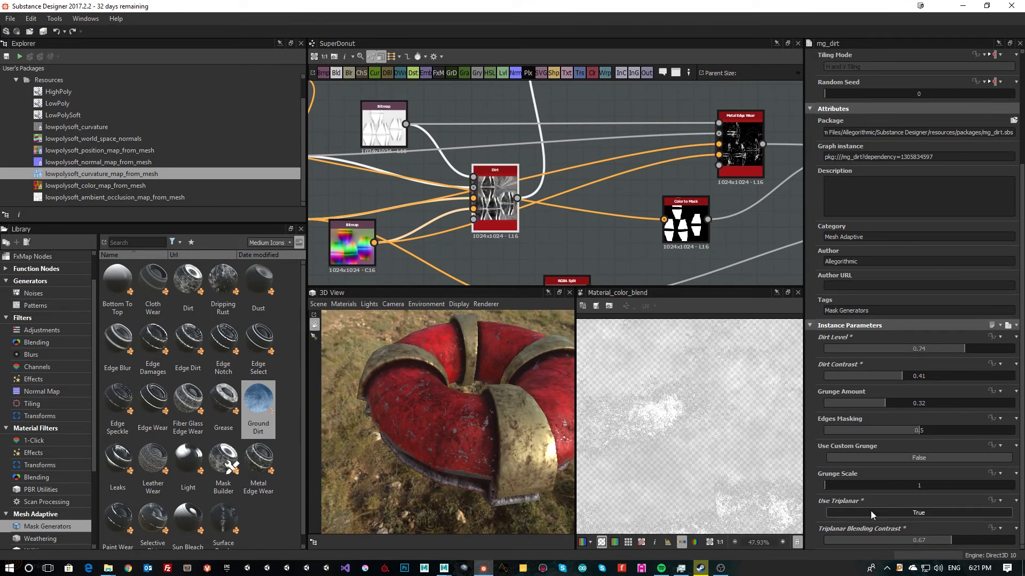
click(870, 511)
drag(511, 459, 507, 437)
scroll(508, 440, up, 5)
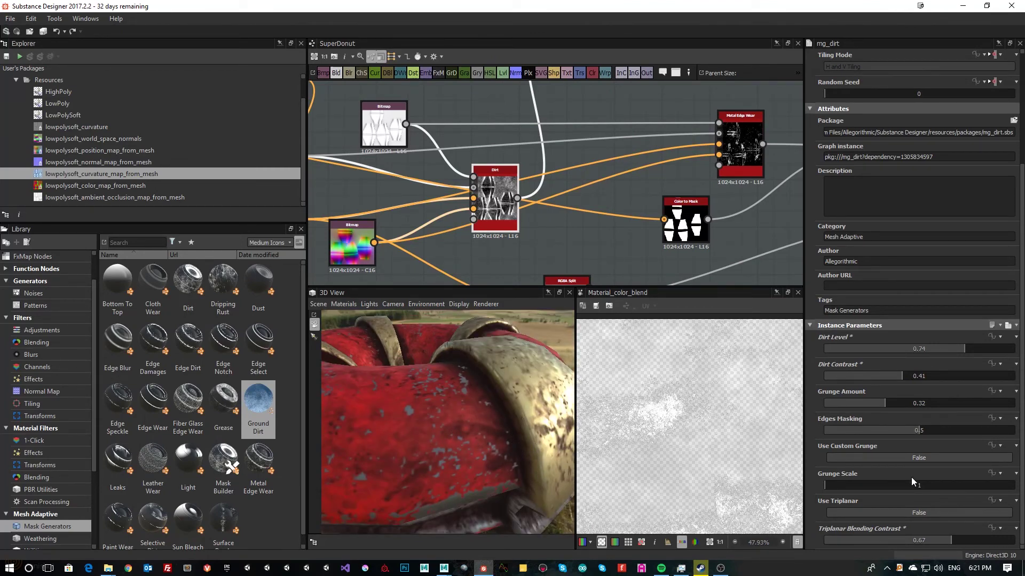
click(902, 513)
mouse_move(502, 454)
mouse_down()
mouse_move(475, 430)
mouse_move(463, 444)
mouse_move(469, 412)
mouse_move(479, 424)
mouse_move(587, 425)
mouse_move(489, 435)
mouse_move(547, 436)
mouse_move(415, 417)
mouse_move(483, 450)
mouse_up()
scroll(479, 431, down, 5)
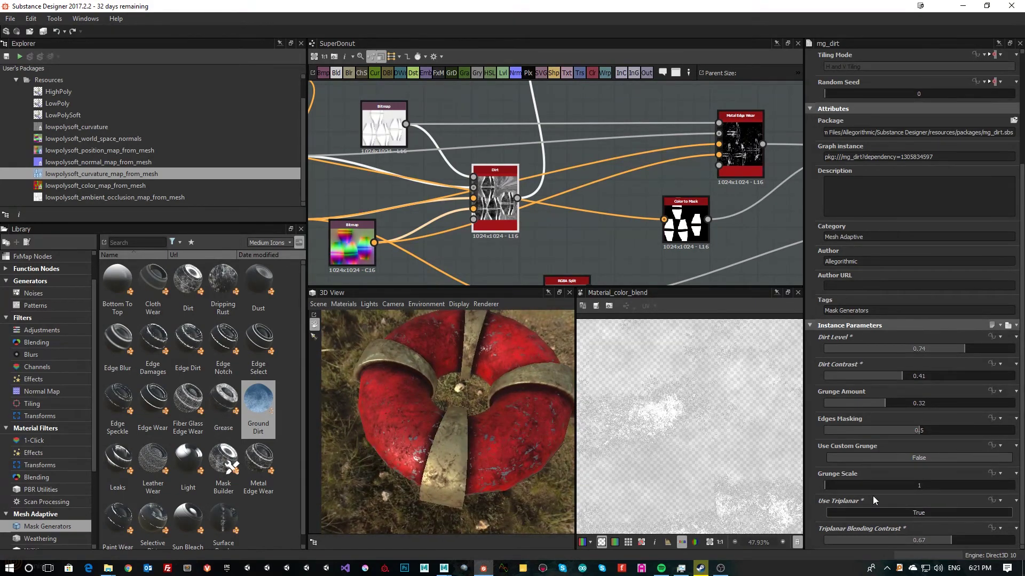
Step: Set the Dirt node's Triplanar Blending Contrast to 0.35, keep Grunge Scale at 1, and inspect the red paint up close
drag(940, 544, 896, 540)
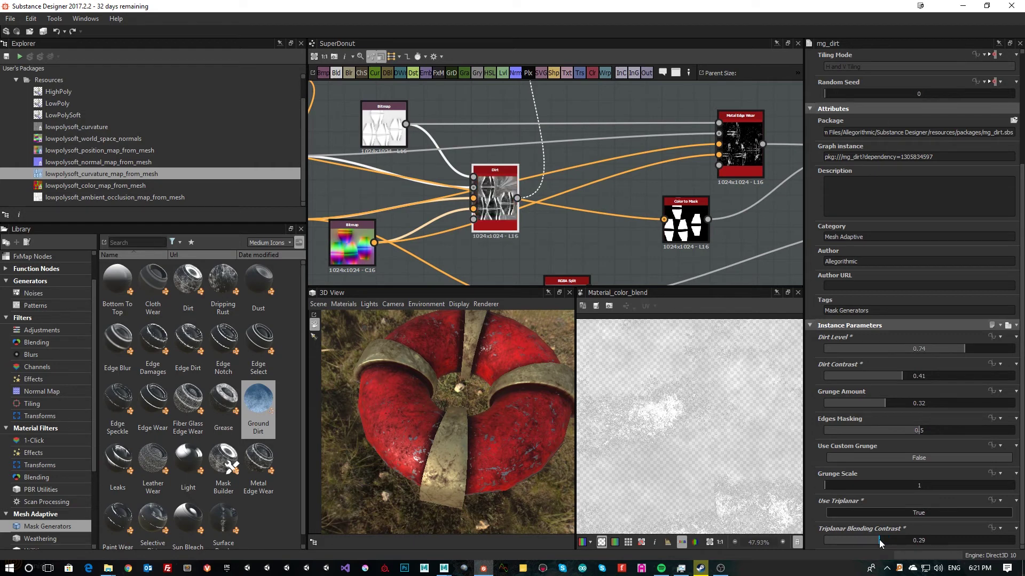
click(890, 539)
mouse_move(837, 486)
mouse_down()
mouse_move(908, 488)
mouse_move(822, 491)
mouse_up()
middle_drag(526, 222, 588, 203)
drag(549, 193, 564, 238)
scroll(564, 237, up, 3)
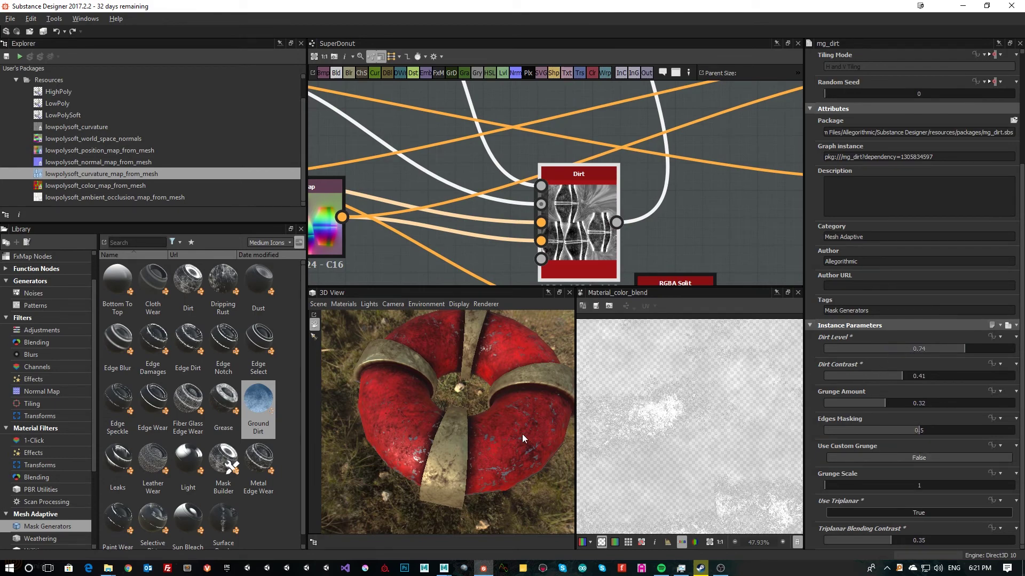
mouse_move(522, 434)
mouse_down()
mouse_move(518, 380)
mouse_move(527, 422)
mouse_move(475, 416)
mouse_move(520, 419)
mouse_up()
scroll(509, 426, up, 4)
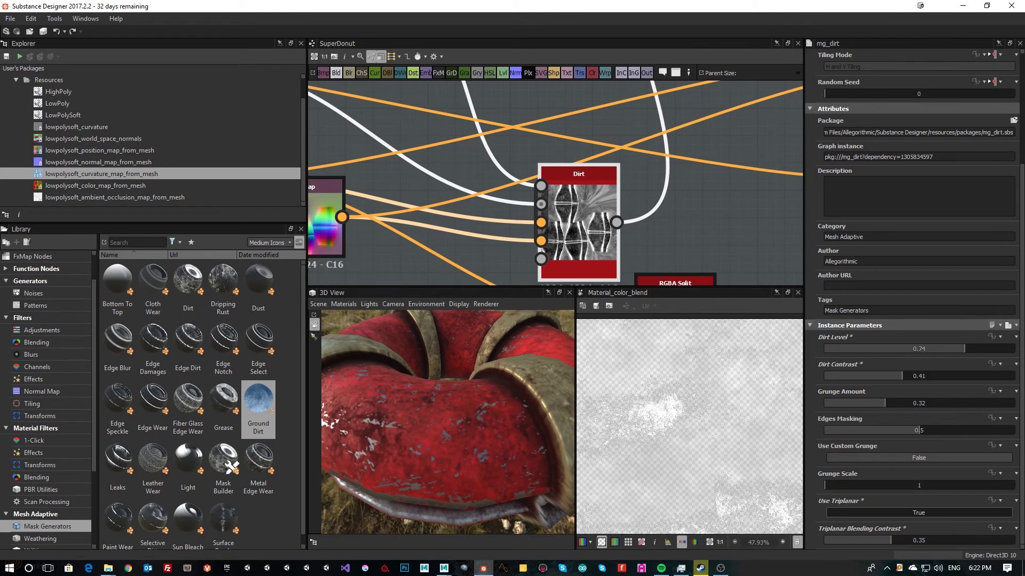
Step: Add a Grunge Map 007 noise node to the graph in the empty area below the Dirt node
click(33, 293)
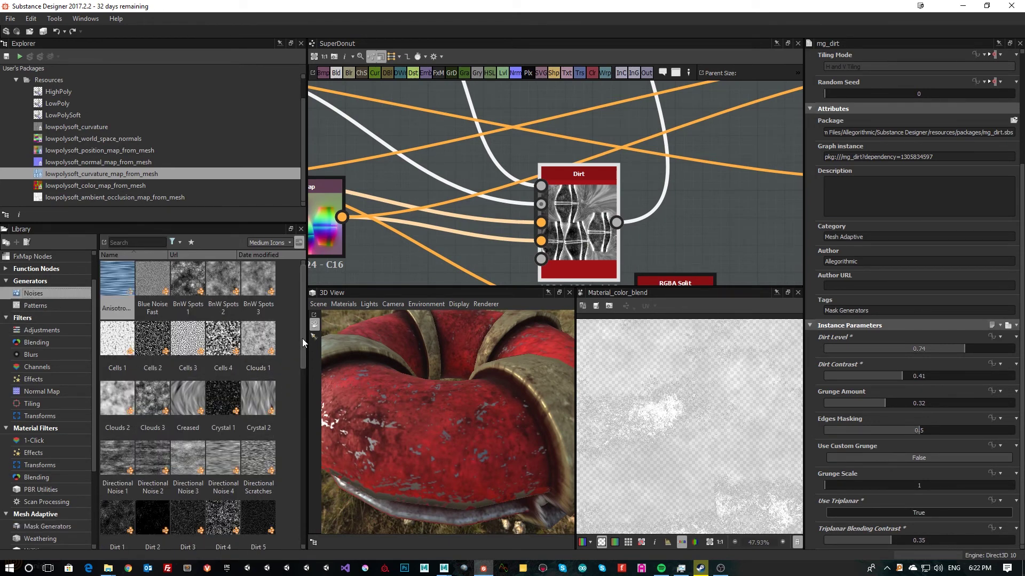
drag(302, 339, 309, 461)
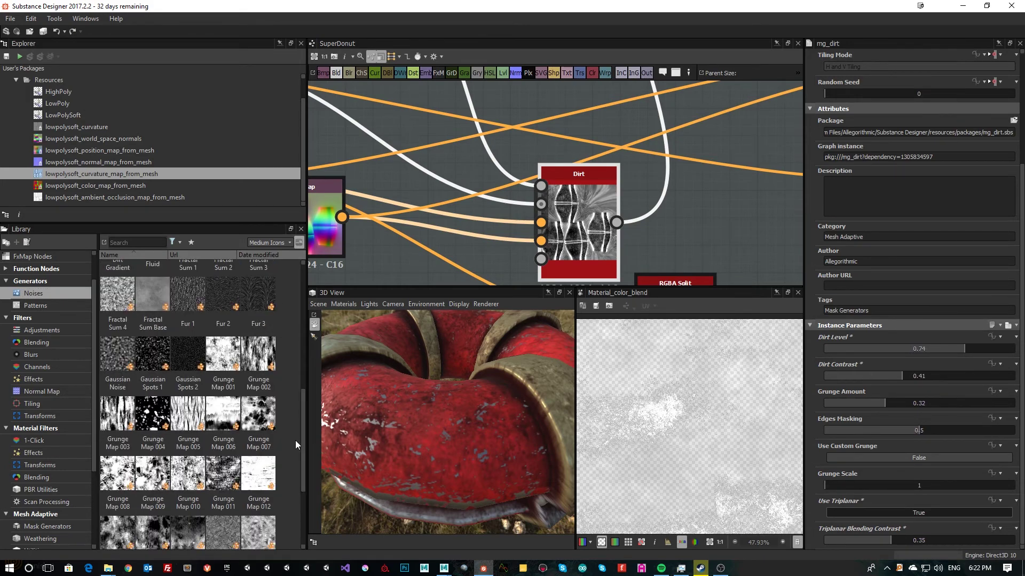
middle_drag(457, 187, 545, 81)
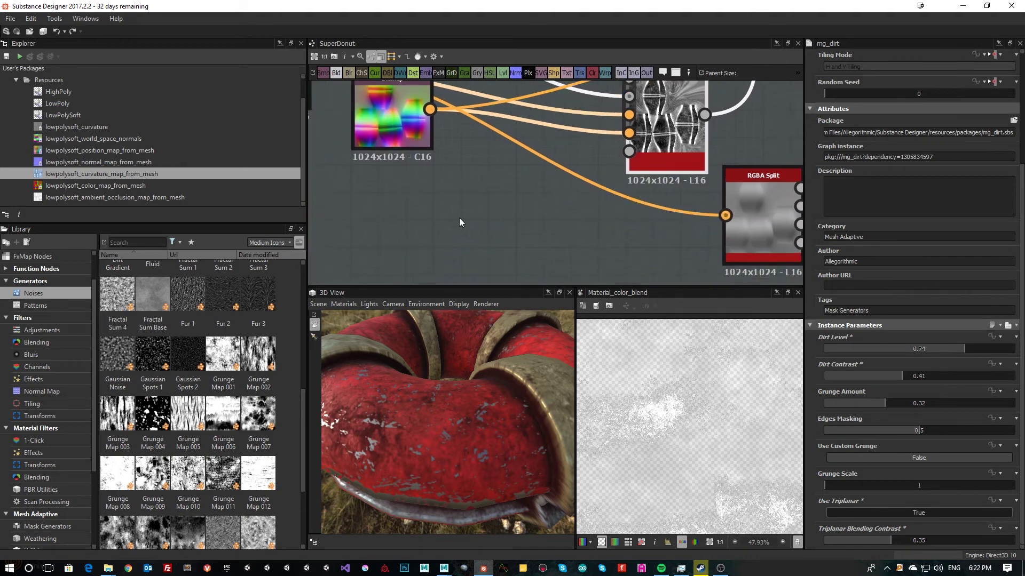
drag(258, 418, 501, 231)
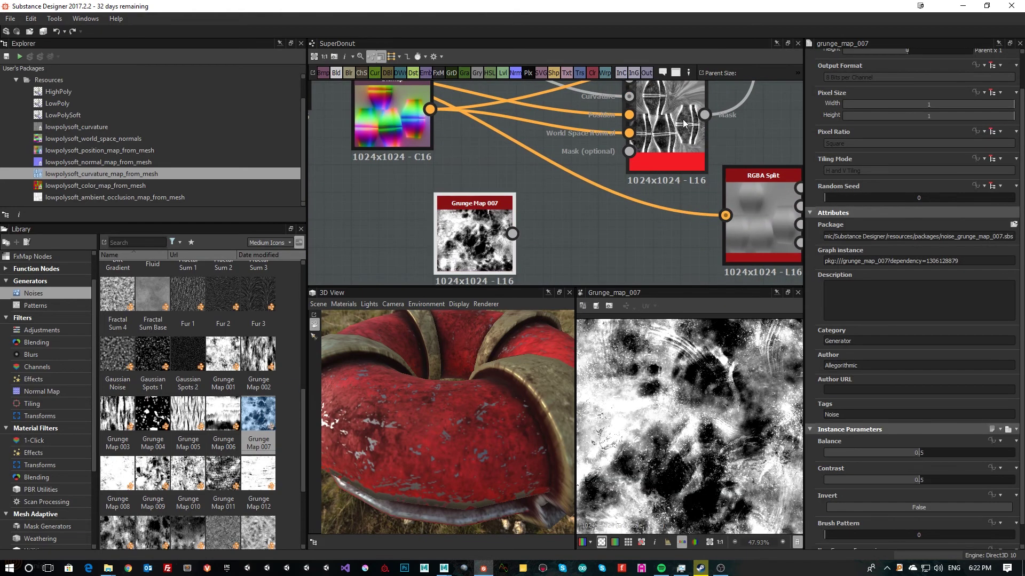
Step: Enable Use Custom Grunge on the Dirt node and connect Grunge Map 007's output to its Grunge input
middle_drag(660, 192, 618, 240)
middle_drag(609, 169, 604, 138)
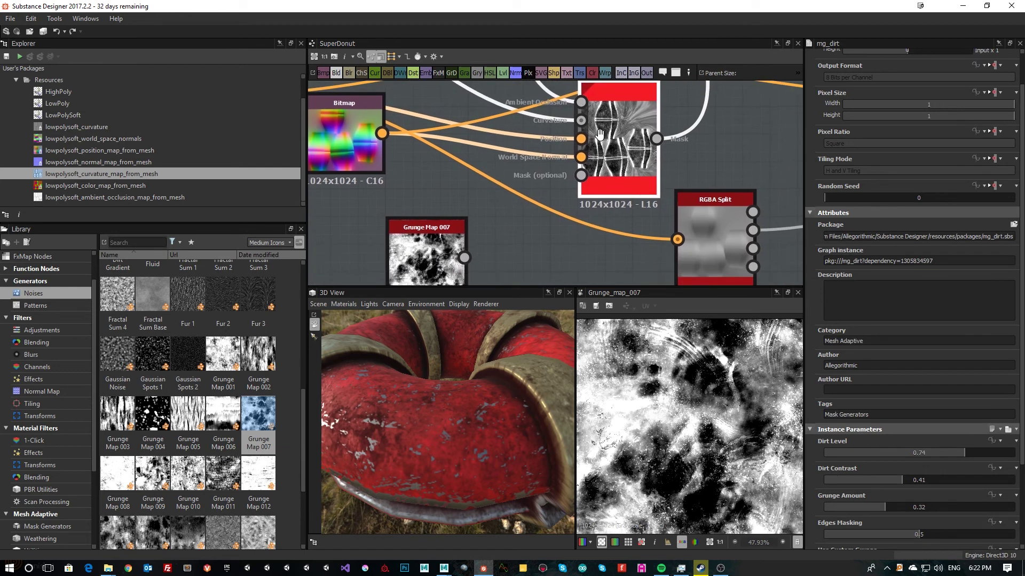
scroll(911, 447, down, 3)
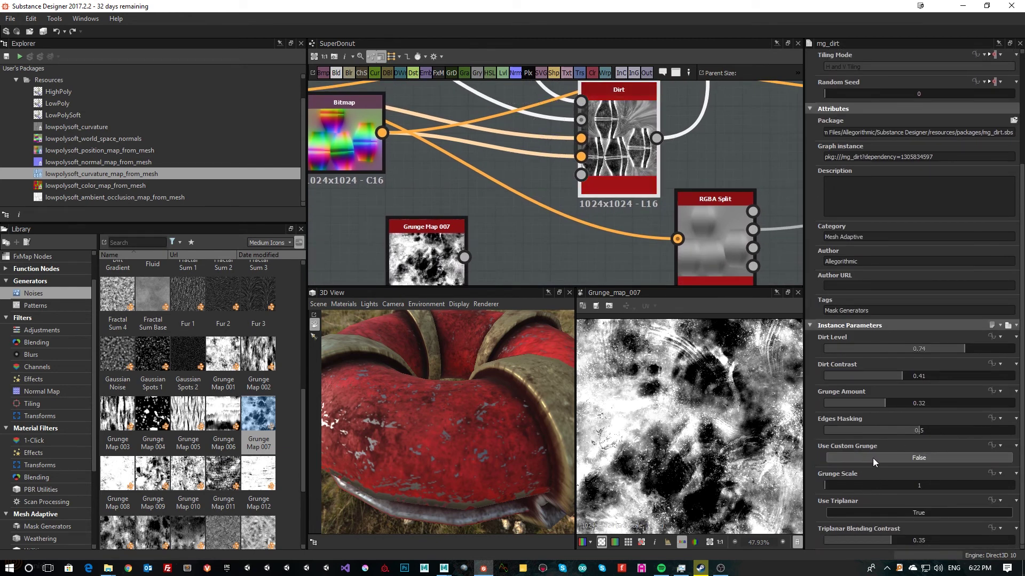
click(918, 457)
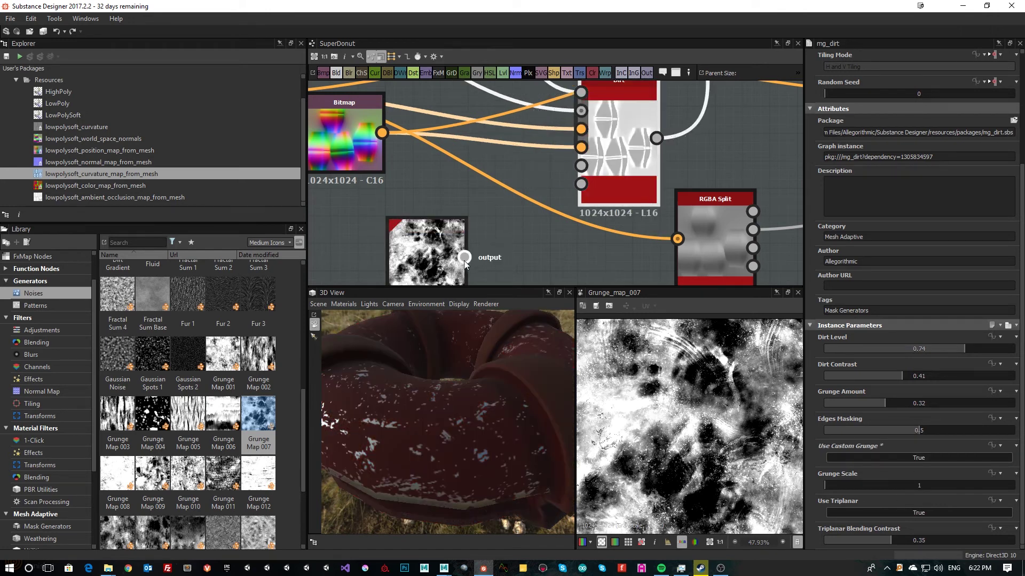
drag(465, 257, 581, 165)
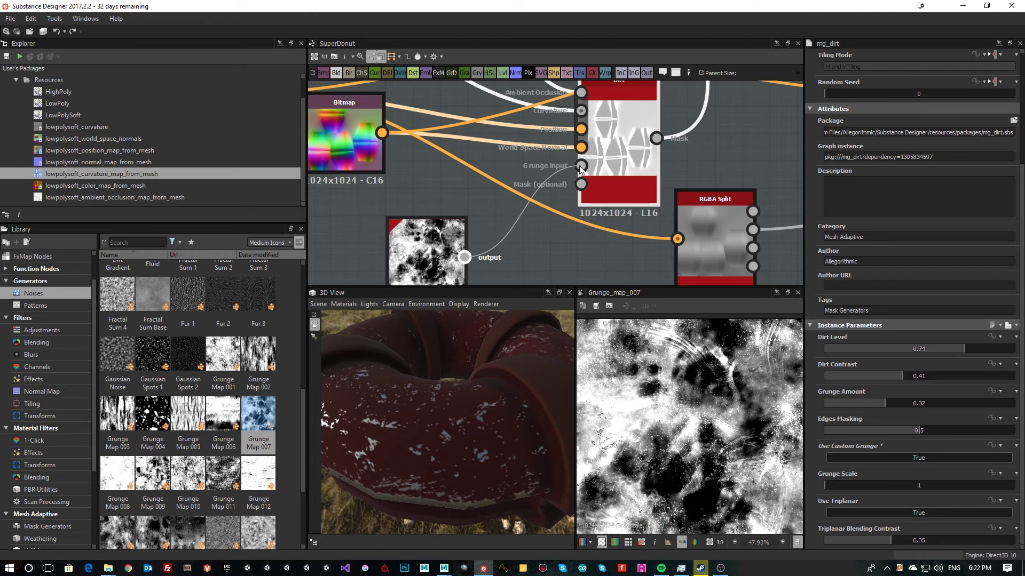
Step: Set the Dirt node's Grunge Scale to 2 and check the custom grunge pattern around the model
scroll(469, 435, down, 5)
drag(488, 428, 370, 313)
middle_drag(394, 272, 420, 222)
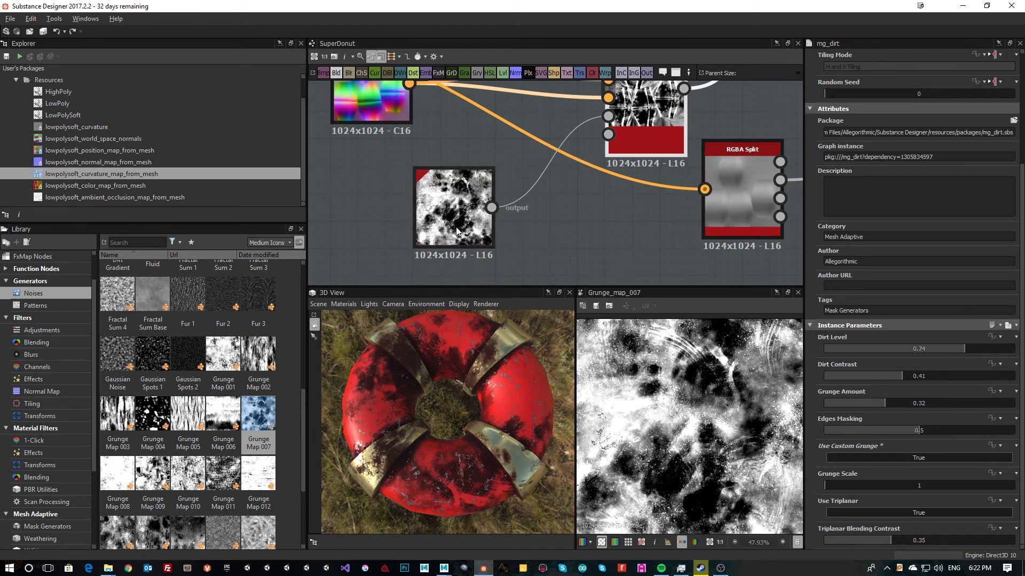
drag(860, 484, 841, 484)
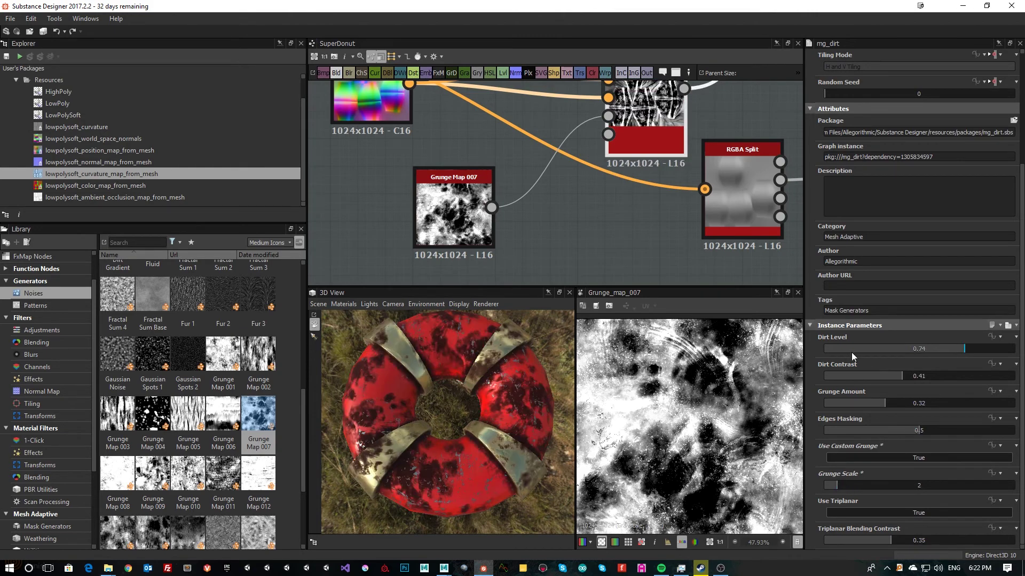
drag(496, 361, 415, 350)
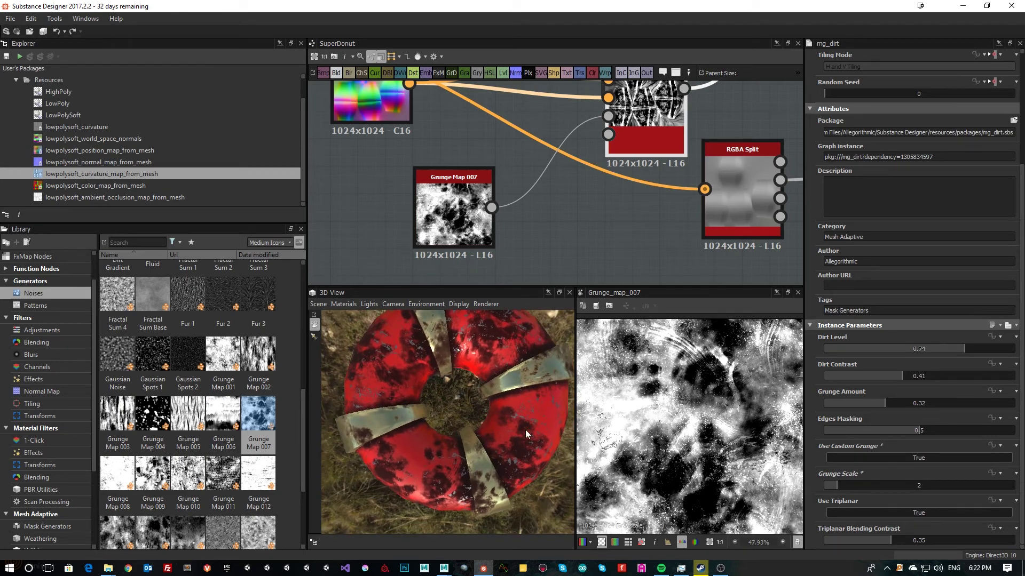
drag(347, 411, 647, 384)
Step: Turn off Use Triplanar on the Dirt node and inspect the grunge on the model from the side and above
click(895, 512)
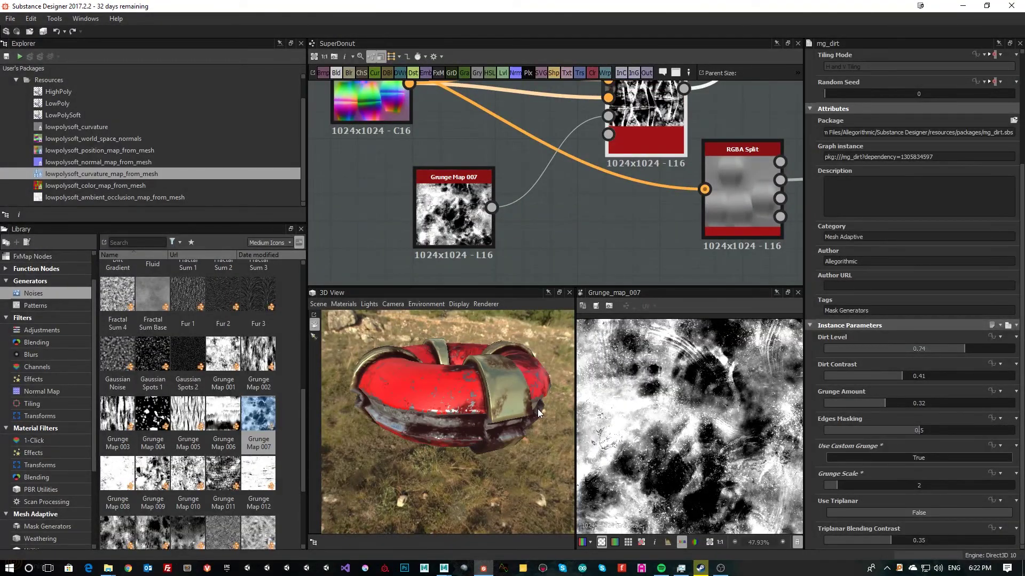
drag(537, 409, 376, 454)
drag(575, 436, 632, 438)
drag(553, 436, 395, 443)
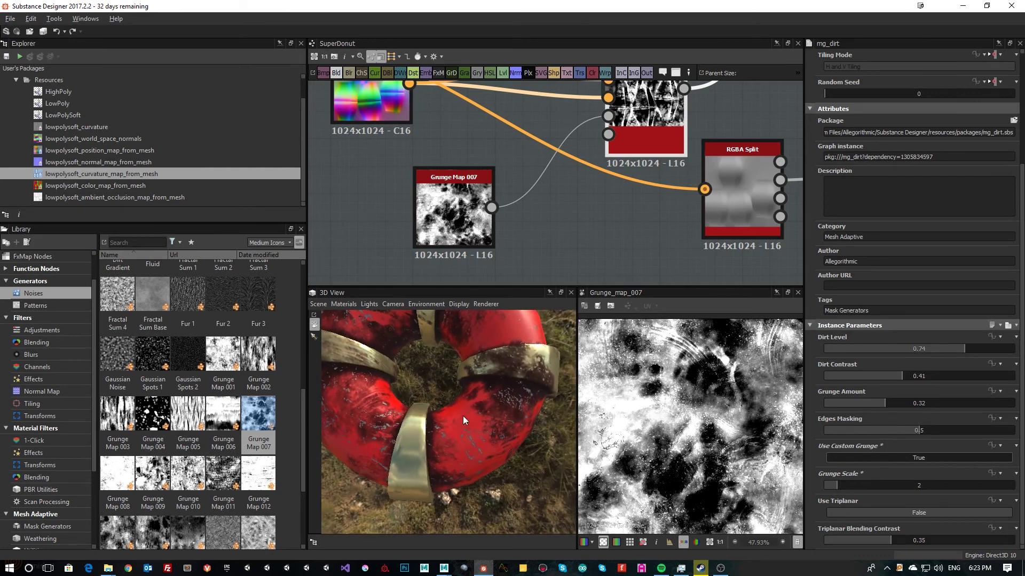
drag(463, 416, 509, 373)
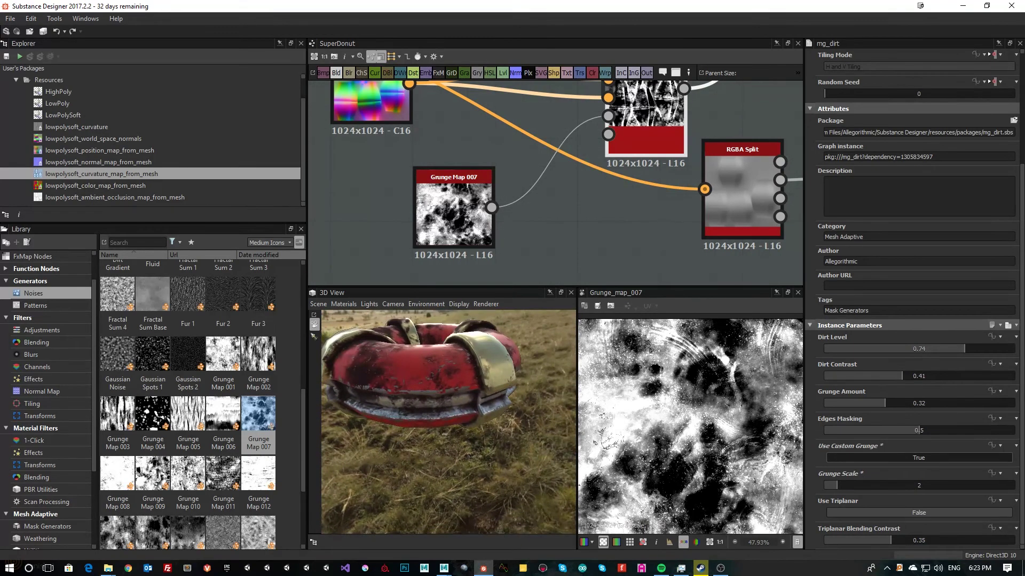
Step: Add a Grunge Map 015 node and connect its output to the Dirt node's Grunge input in place of Grunge Map 007
middle_drag(593, 193, 601, 217)
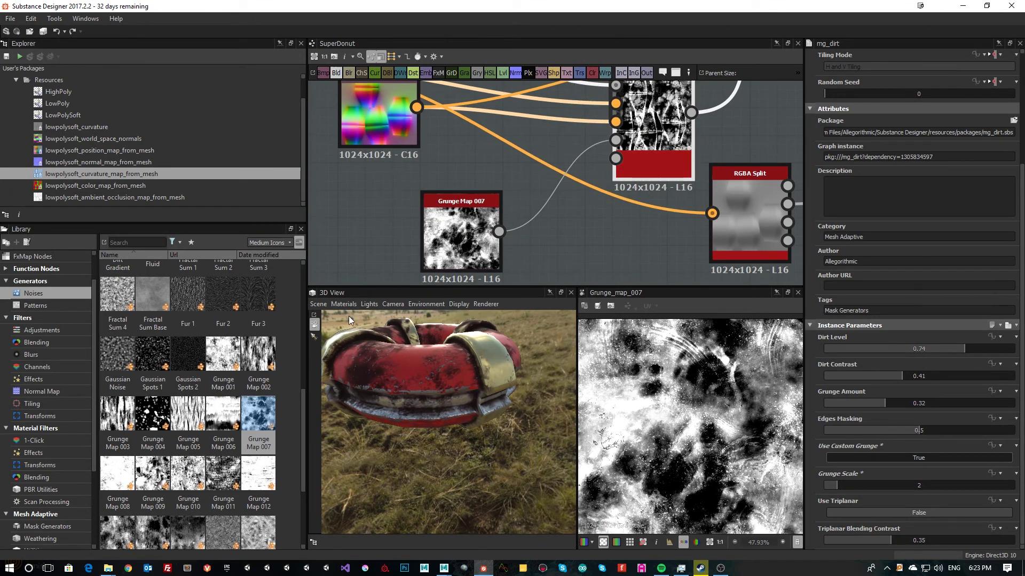
click(465, 246)
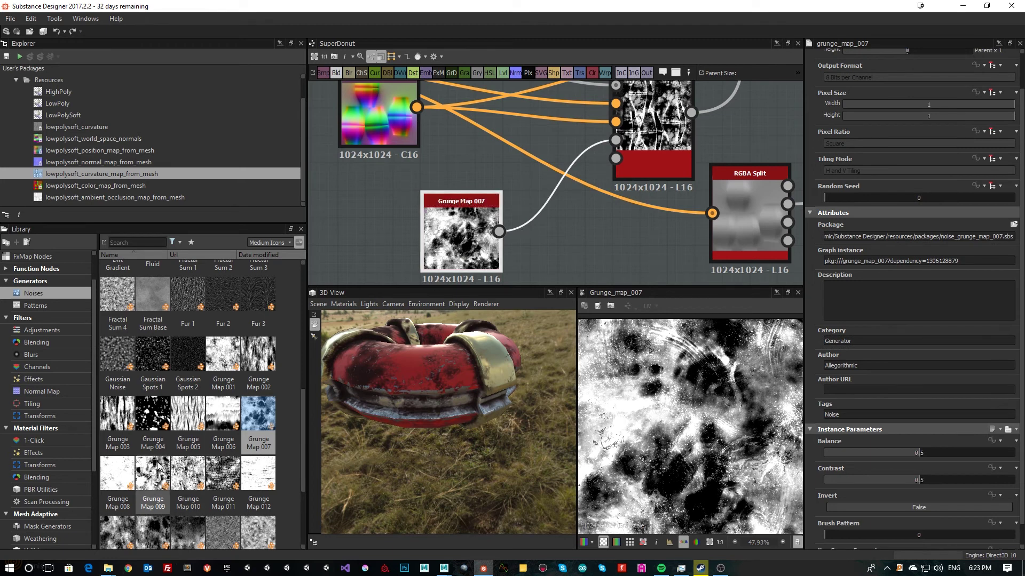
drag(302, 432, 309, 490)
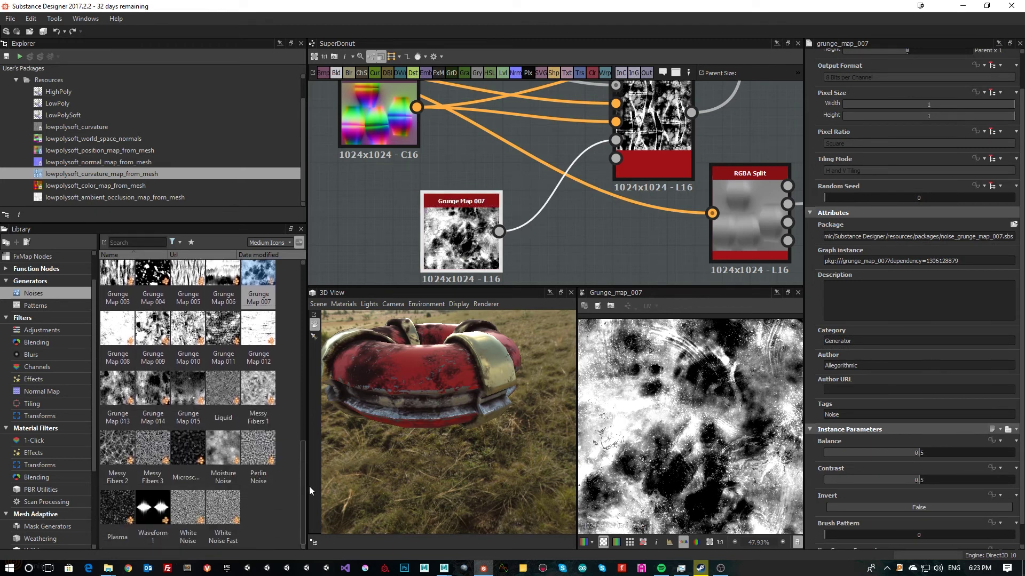
drag(189, 388, 546, 238)
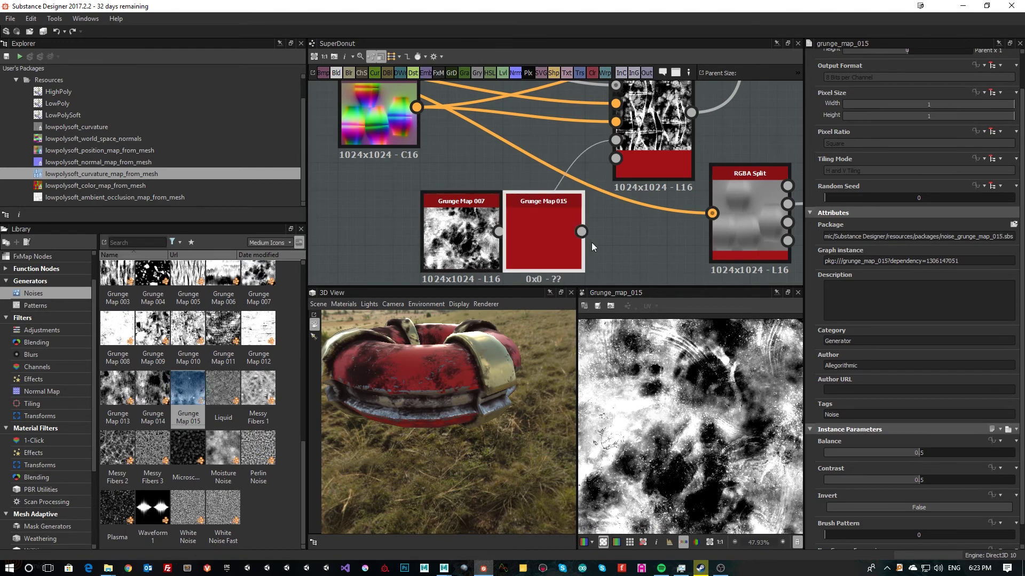
drag(609, 260, 617, 142)
drag(450, 377, 421, 433)
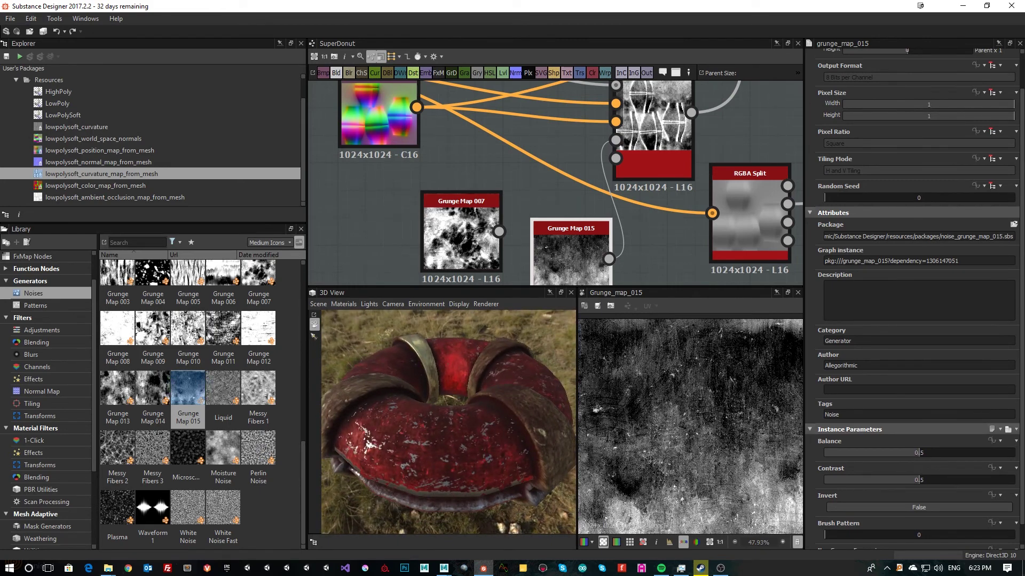
Step: Set the Dirt node's Dirt Level to 0.74 and its Grunge Amount to 0.25
scroll(911, 393, down, 1)
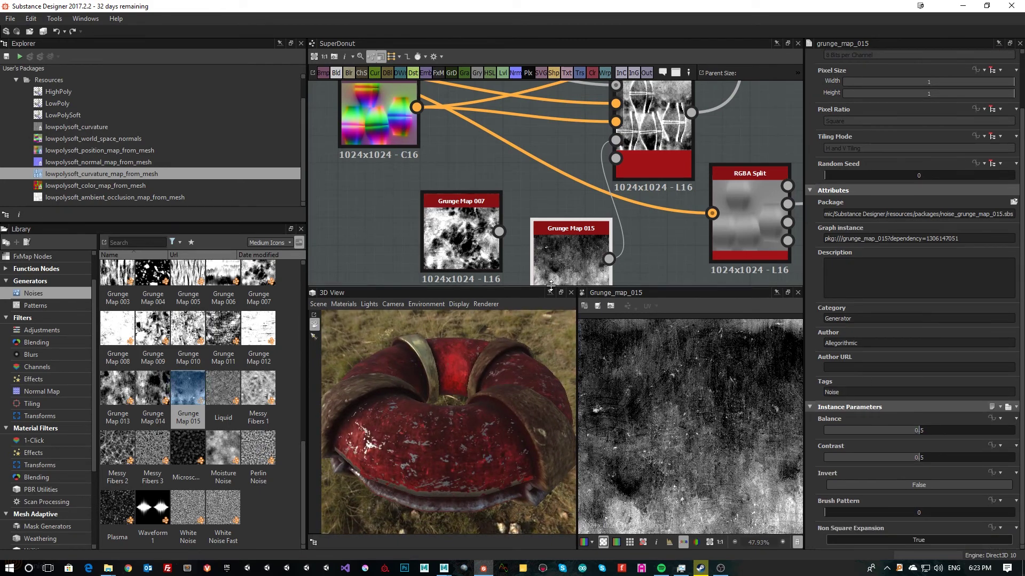
click(652, 150)
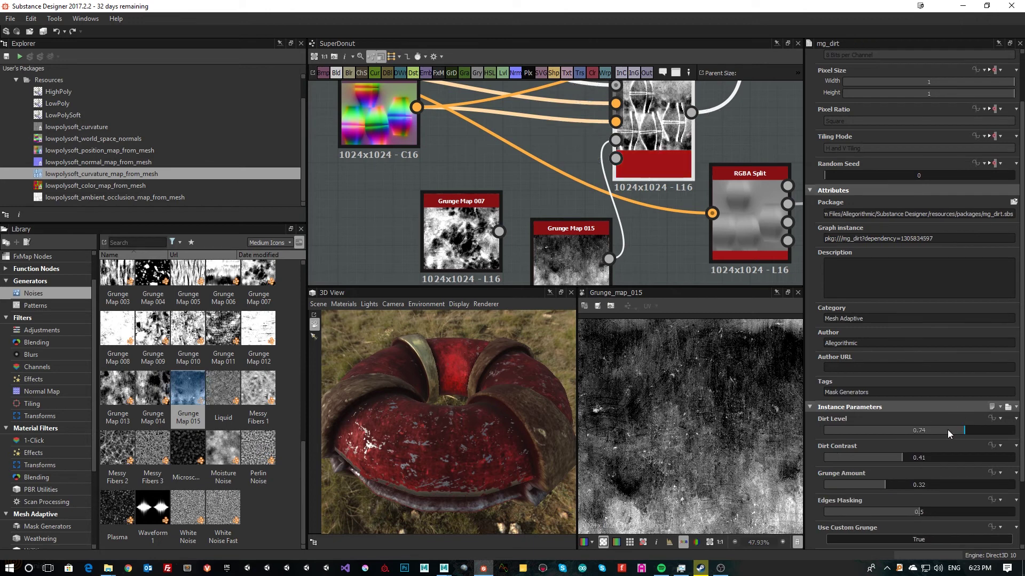
mouse_move(947, 430)
mouse_down()
mouse_move(934, 429)
mouse_move(963, 432)
mouse_up()
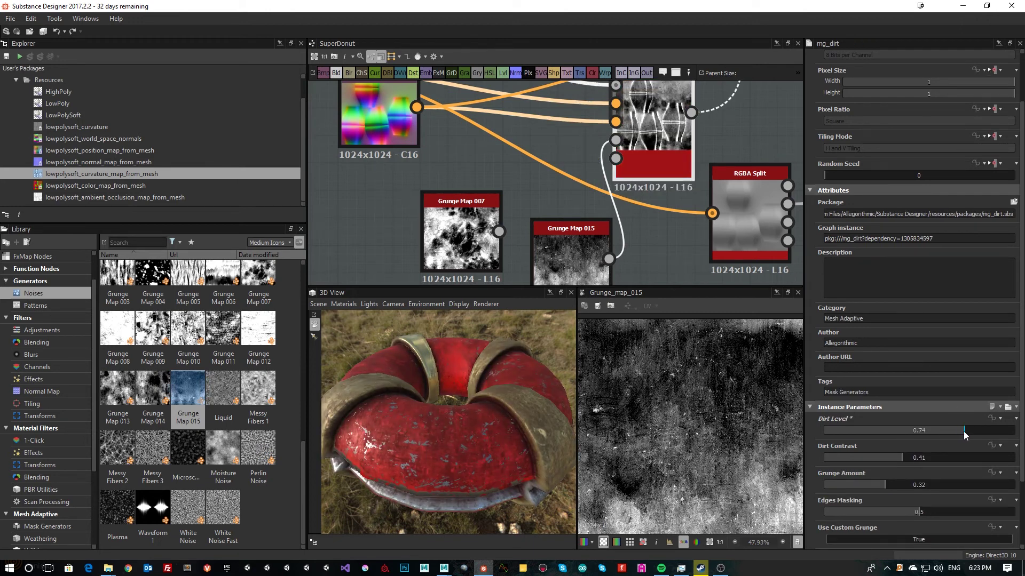
click(864, 486)
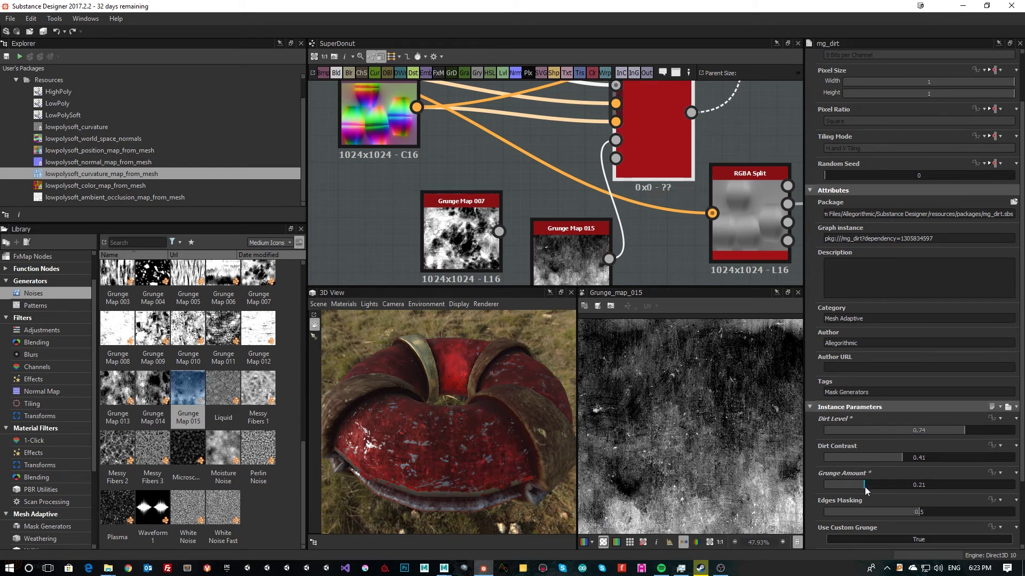
drag(865, 487, 872, 486)
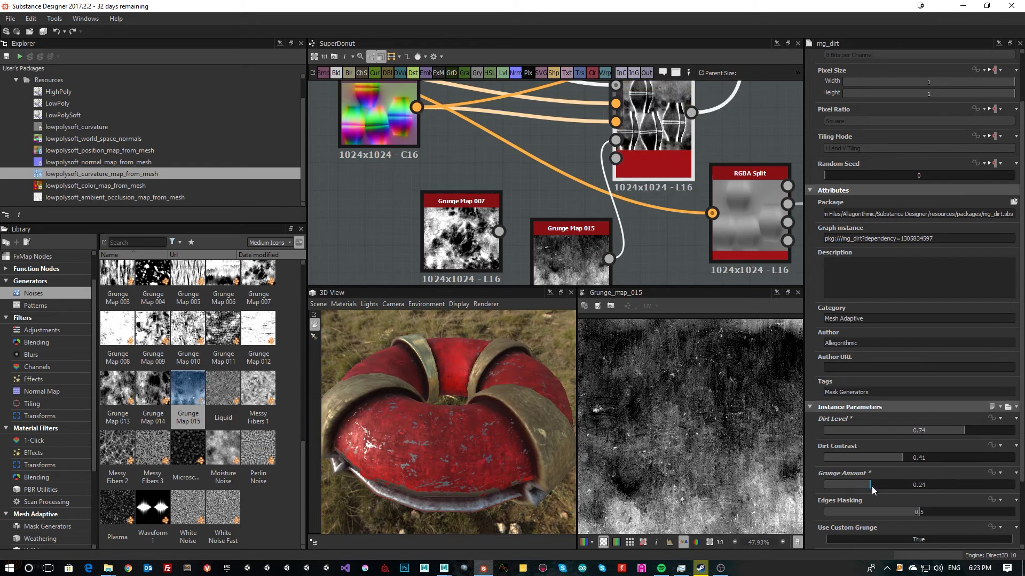
drag(504, 443, 476, 446)
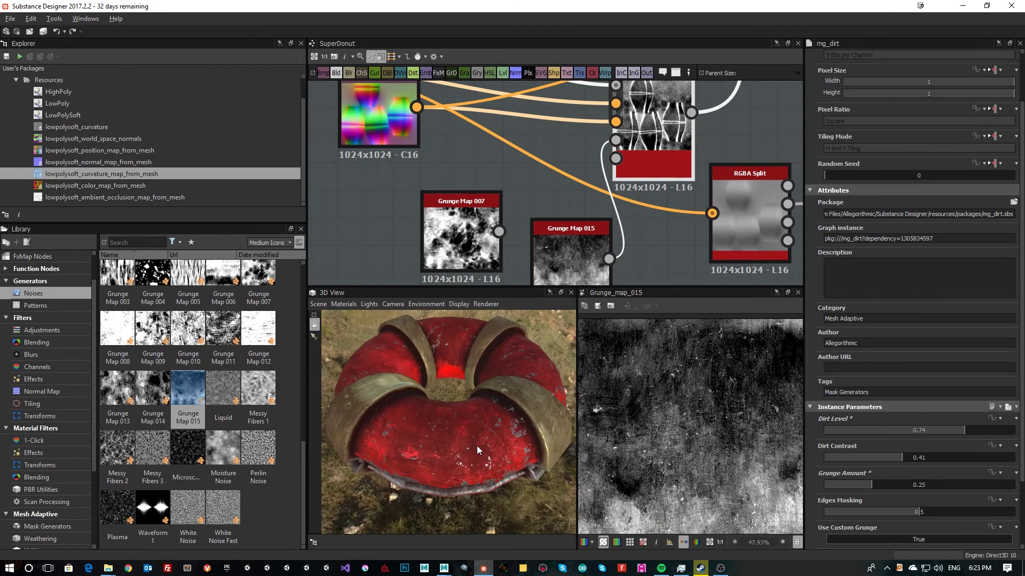
Step: Delete the unused Grunge Map 007 node and move Grunge Map 015 into its place below the Dirt node
middle_drag(635, 256, 633, 195)
drag(581, 215, 553, 244)
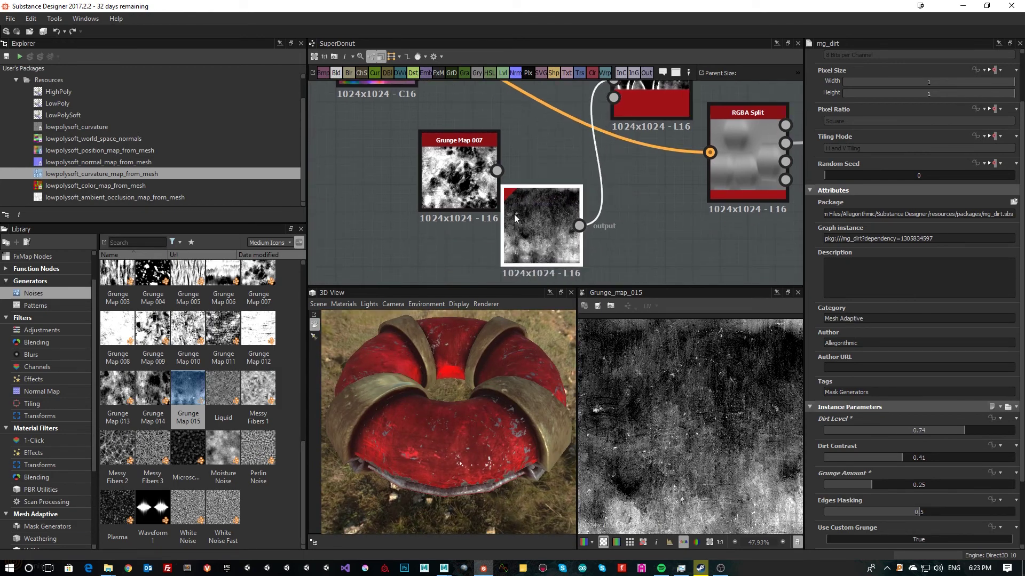
click(470, 184)
key(Delete)
middle_drag(462, 187, 501, 204)
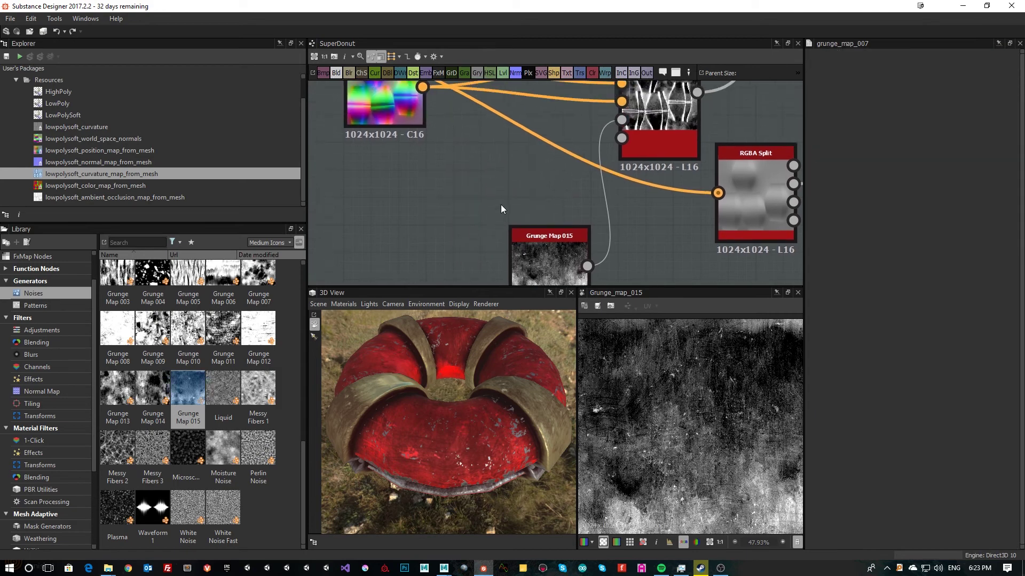
drag(531, 252, 480, 177)
scroll(598, 213, down, 5)
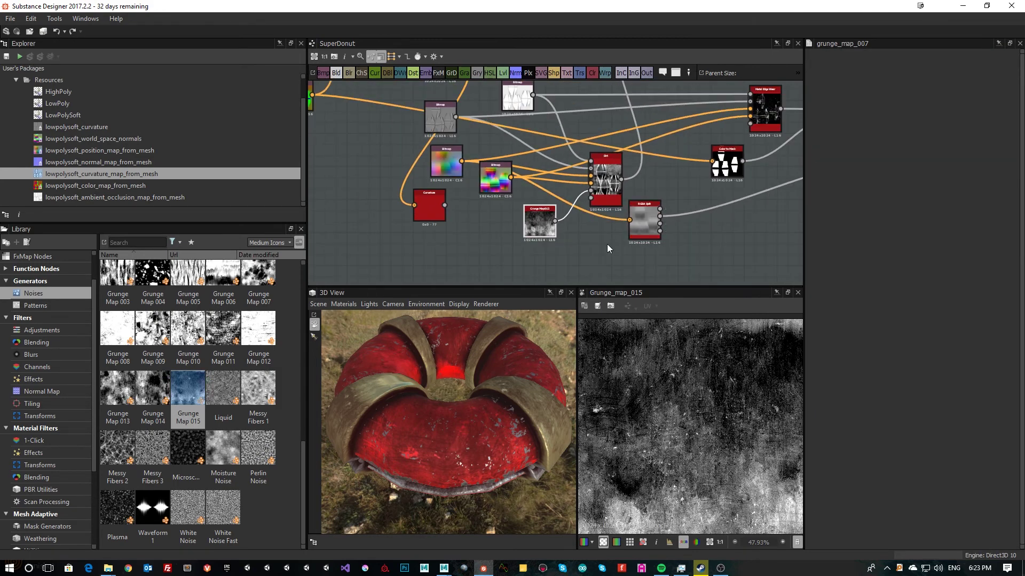
Step: Try a Dirt Contrast of 0 on the Dirt node and check the softened dirt on the model from above
drag(468, 445, 447, 449)
click(597, 195)
scroll(598, 196, up, 5)
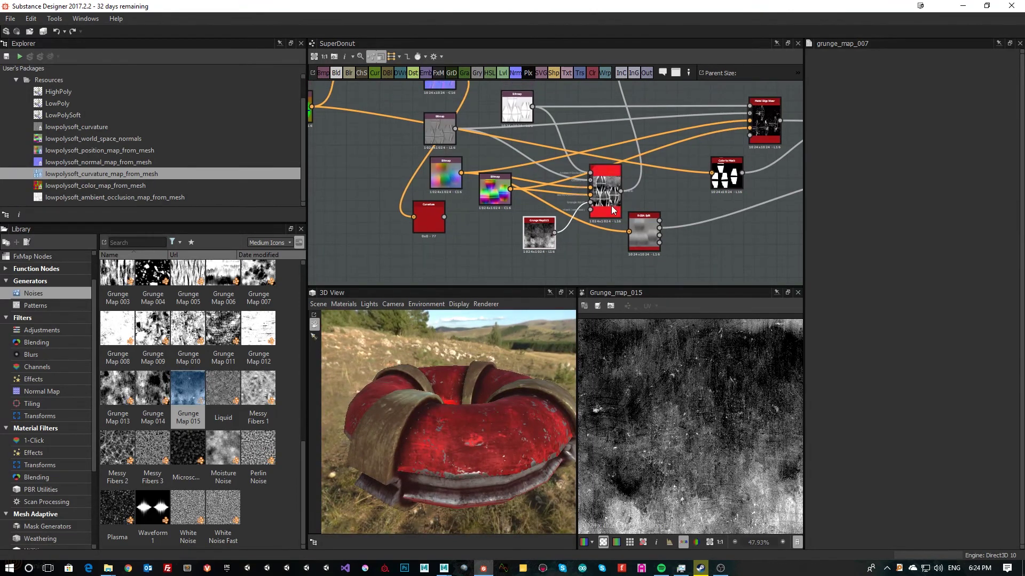
scroll(918, 480, down, 3)
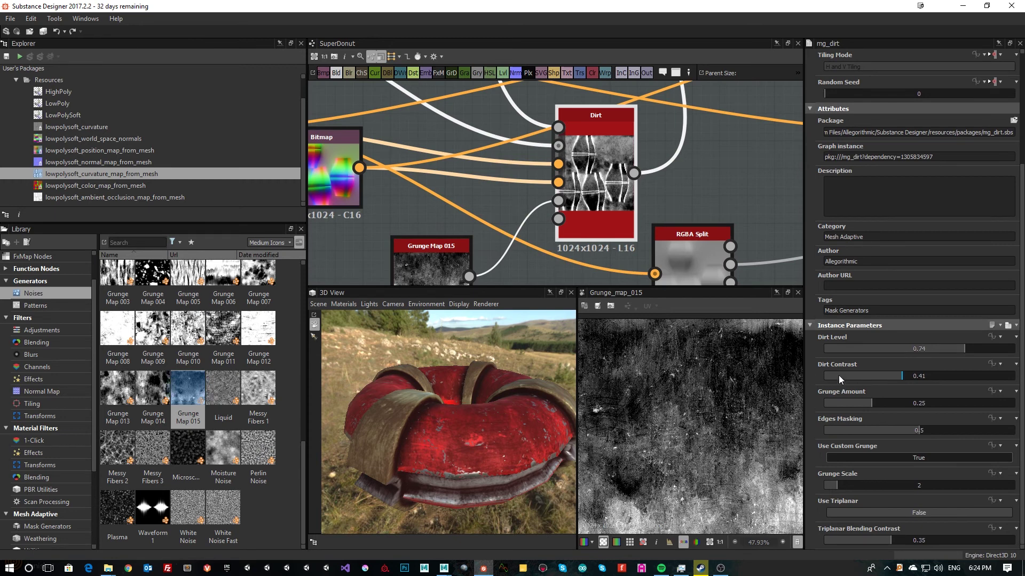
drag(838, 375, 797, 377)
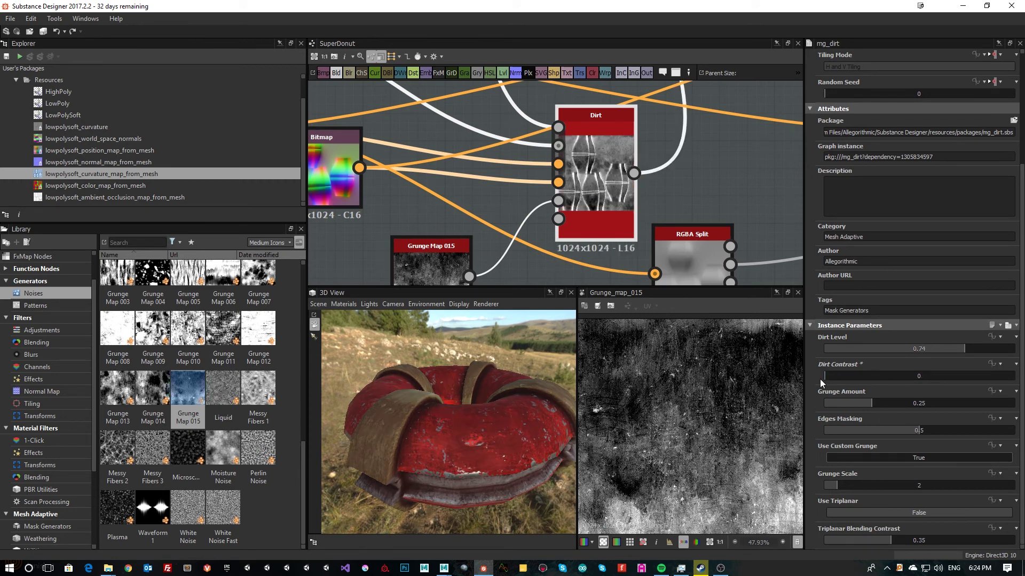
drag(392, 466, 383, 401)
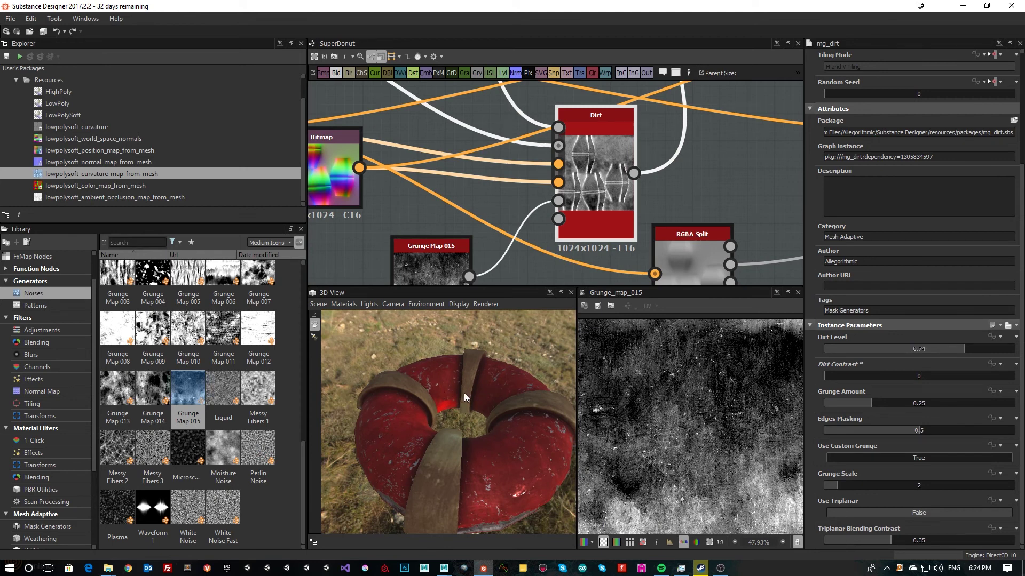
Step: Try a Dirt Contrast of 0.97 on the Dirt node and check the hard-edged dirt on the model
drag(838, 377, 876, 378)
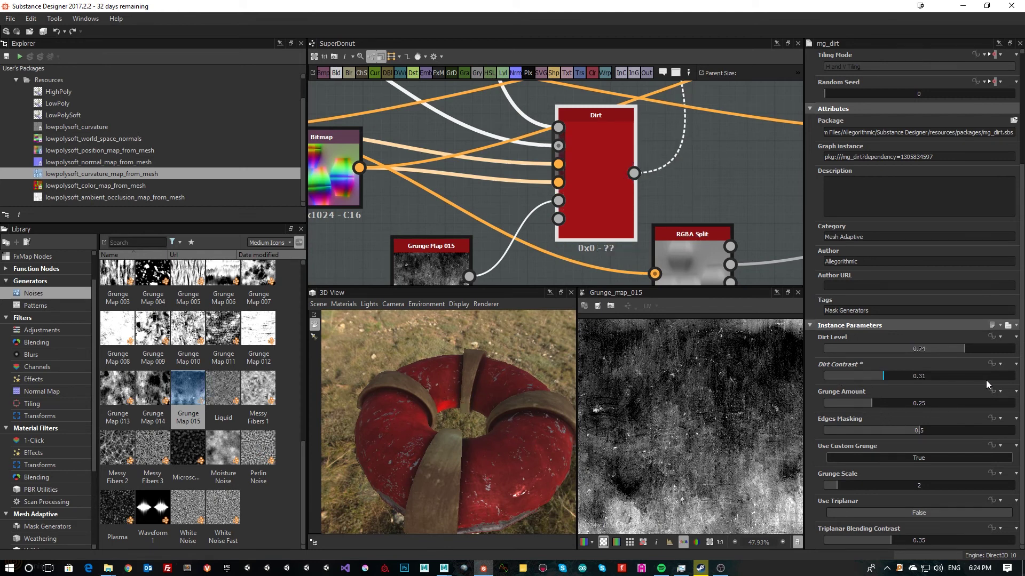
drag(987, 383, 1009, 380)
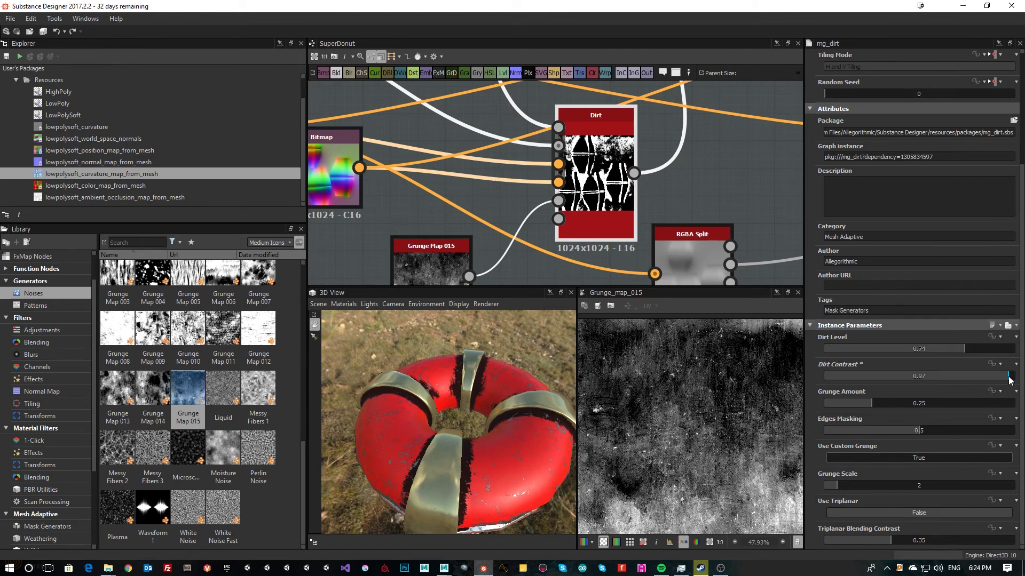
drag(405, 519, 393, 426)
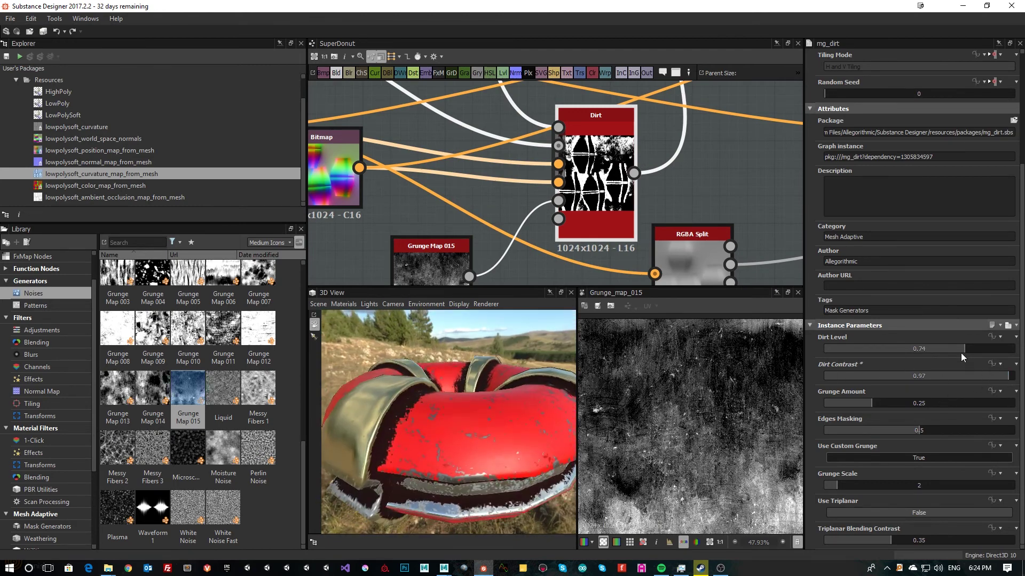
Step: Set the Dirt node's Dirt Level to 0.72 and its Grunge Amount to 0.3
mouse_move(947, 347)
mouse_down()
mouse_move(924, 347)
mouse_move(960, 347)
mouse_up()
mouse_move(870, 403)
mouse_down()
mouse_move(914, 401)
mouse_move(880, 406)
mouse_up()
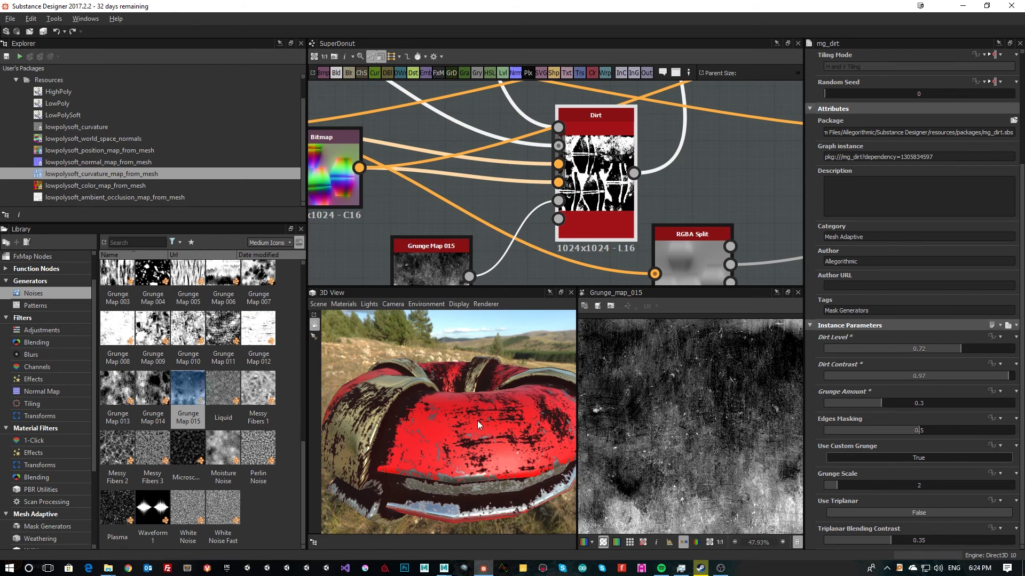
mouse_move(477, 420)
mouse_down()
mouse_move(466, 470)
mouse_move(463, 427)
mouse_up()
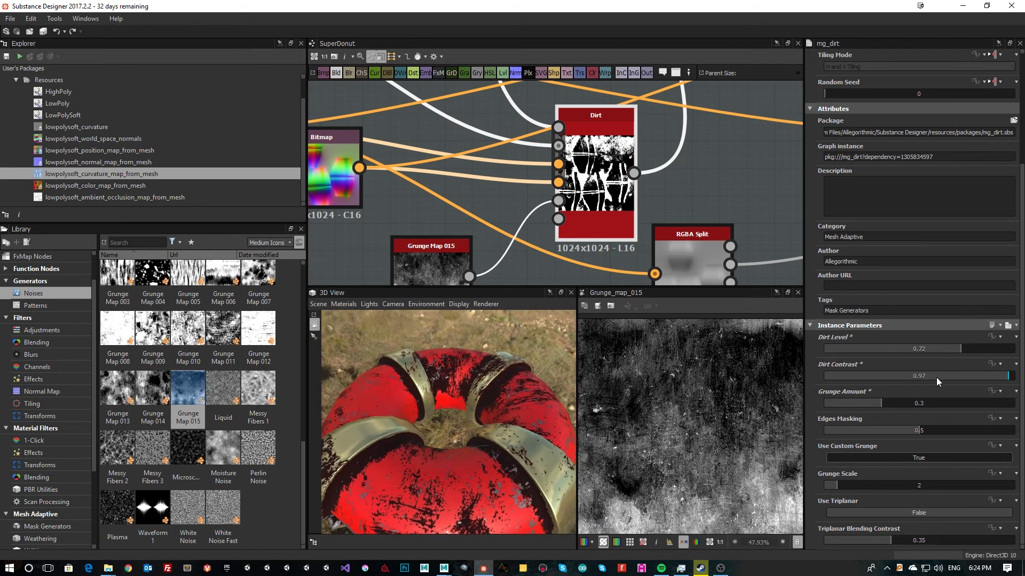
Step: Set the Dirt node's Dirt Contrast to 0.37 and reduce its Grunge Amount to 0.17
drag(936, 377, 894, 378)
drag(422, 481, 540, 479)
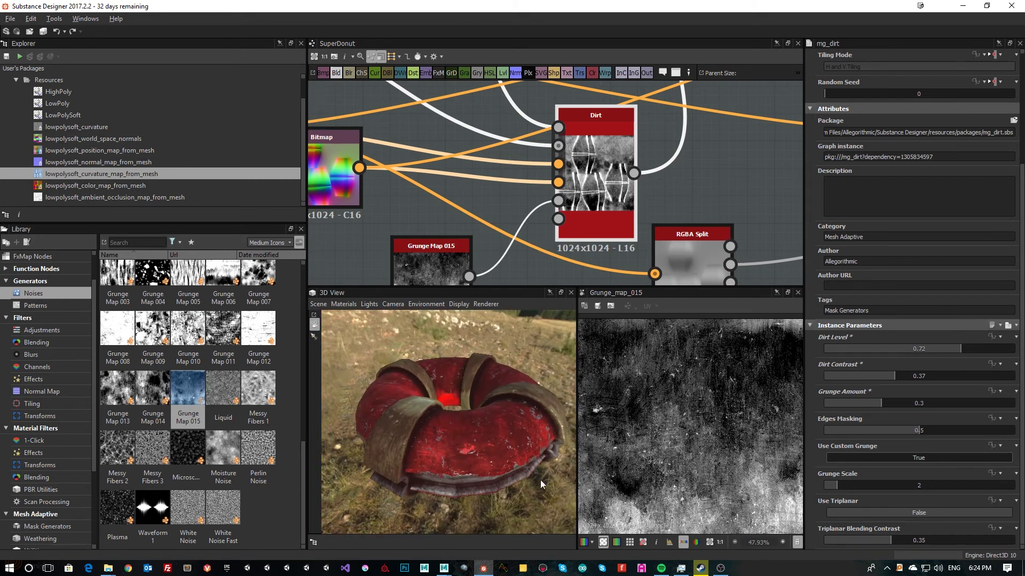
drag(862, 408, 857, 409)
Step: Examine the tuned dirt on the model's side groove, straps and upper surface at close and far range
drag(481, 443, 466, 395)
scroll(477, 456, up, 5)
scroll(478, 456, down, 5)
scroll(510, 489, up, 2)
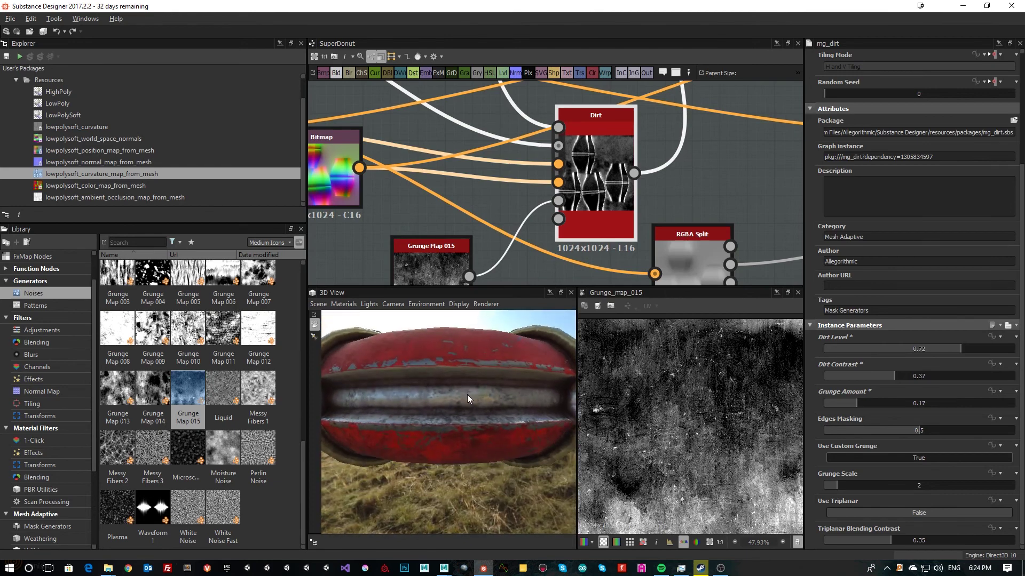
drag(472, 430, 422, 493)
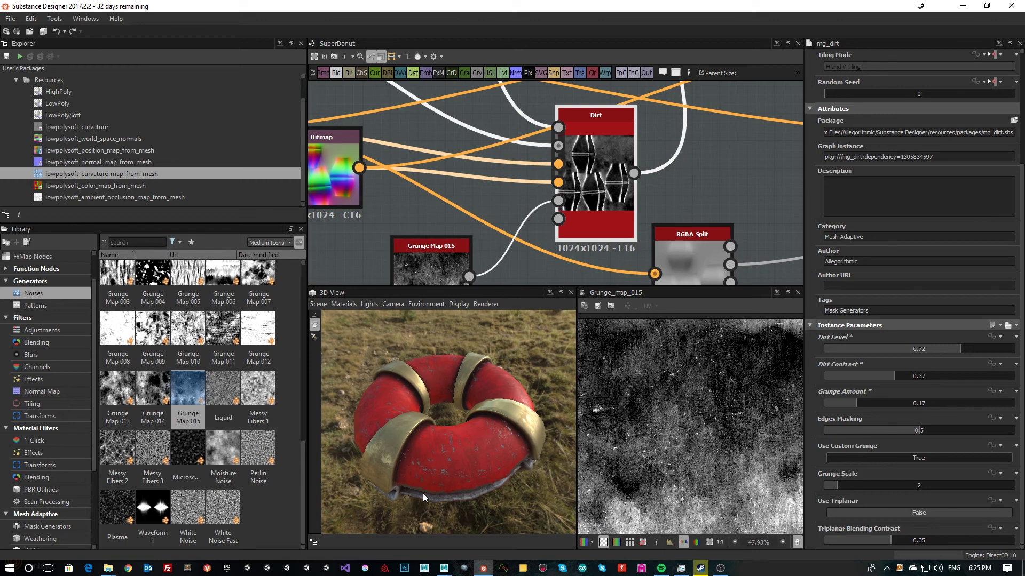
drag(423, 493, 438, 432)
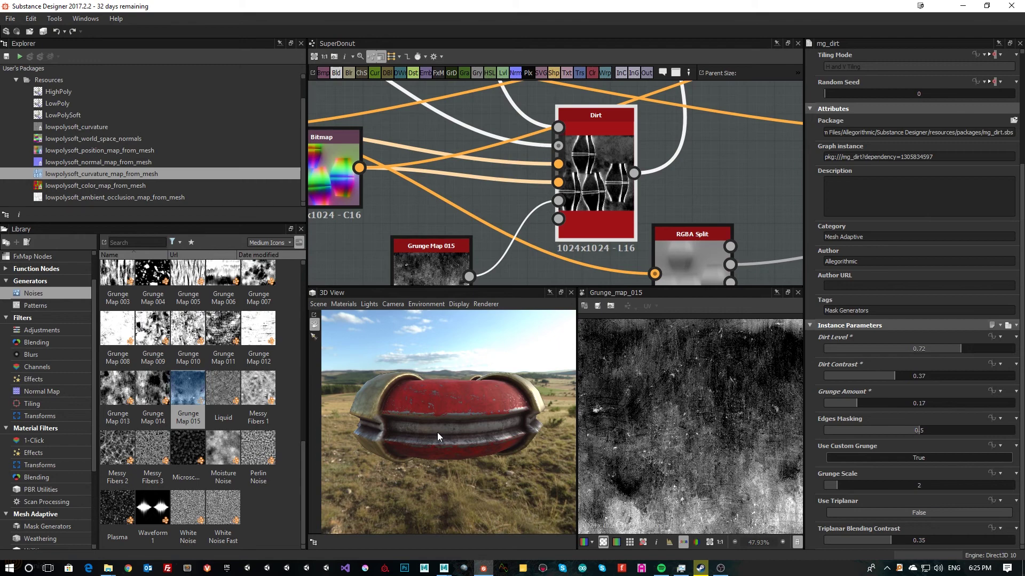
drag(437, 432, 491, 384)
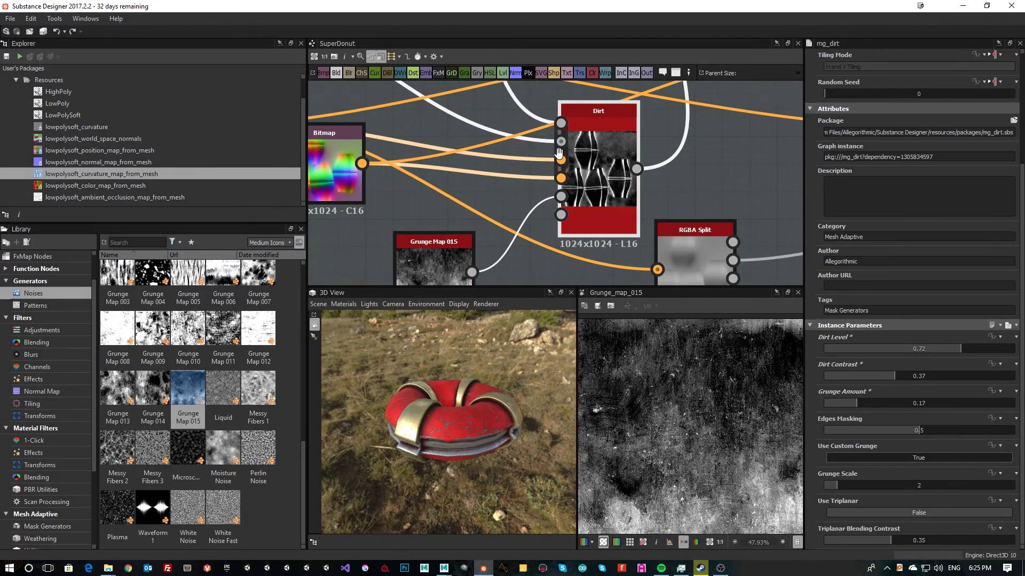
Step: Move the last material blend node before the outputs up into line with the blend nodes preceding it
scroll(570, 226, down, 8)
middle_drag(577, 227, 563, 225)
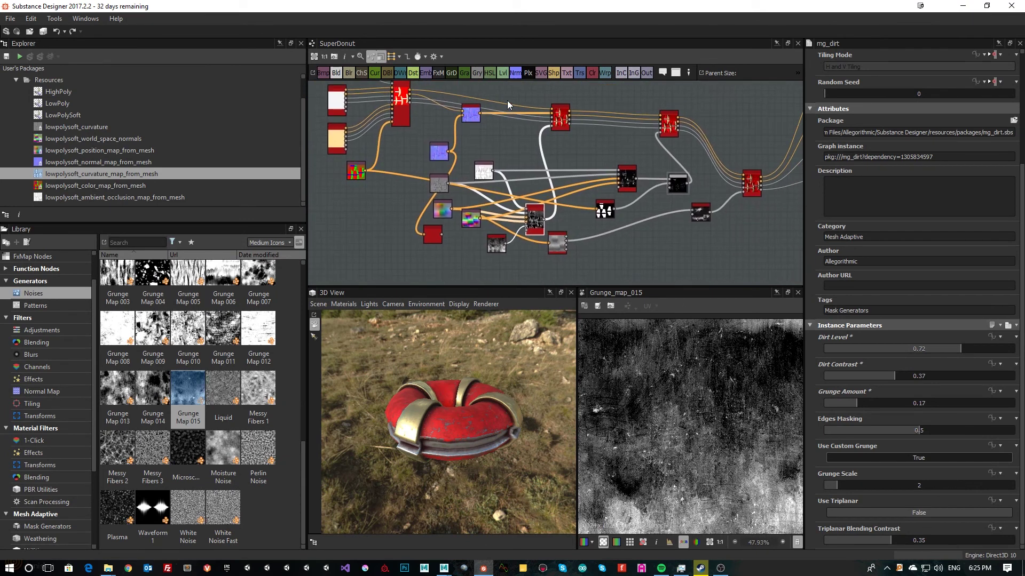
middle_drag(725, 171, 529, 202)
drag(554, 221, 584, 153)
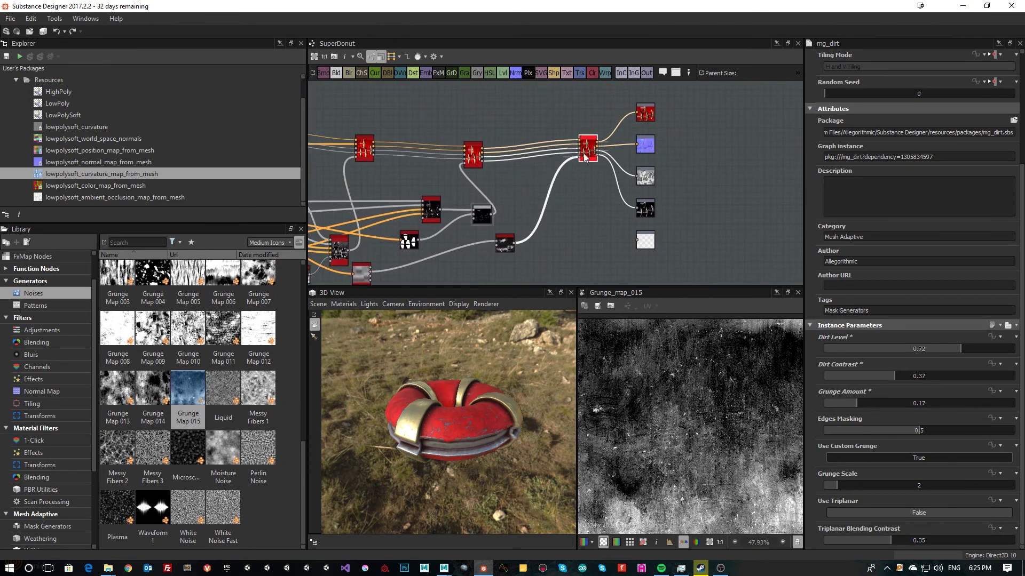
middle_drag(578, 247, 619, 179)
scroll(493, 373, down, 3)
Step: Inspect the finished material on the model from the side and above, near and far
drag(462, 429, 467, 401)
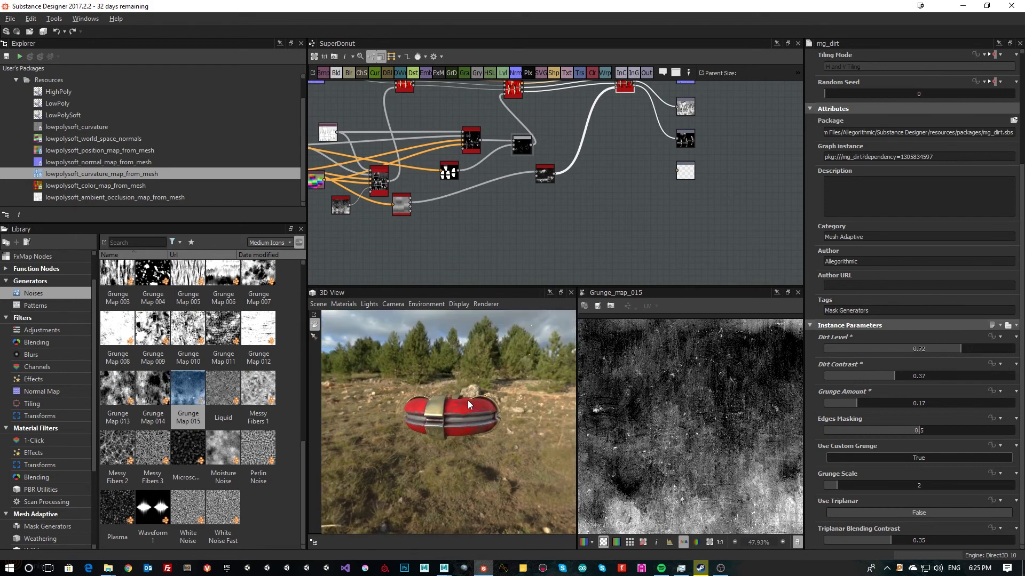
scroll(475, 425, up, 5)
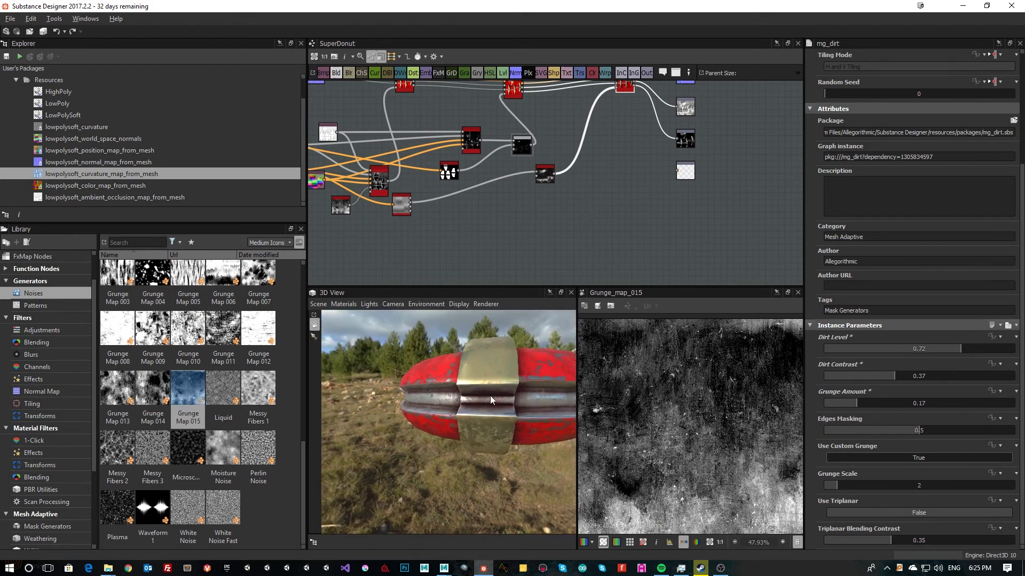
scroll(480, 411, down, 4)
drag(469, 429, 547, 460)
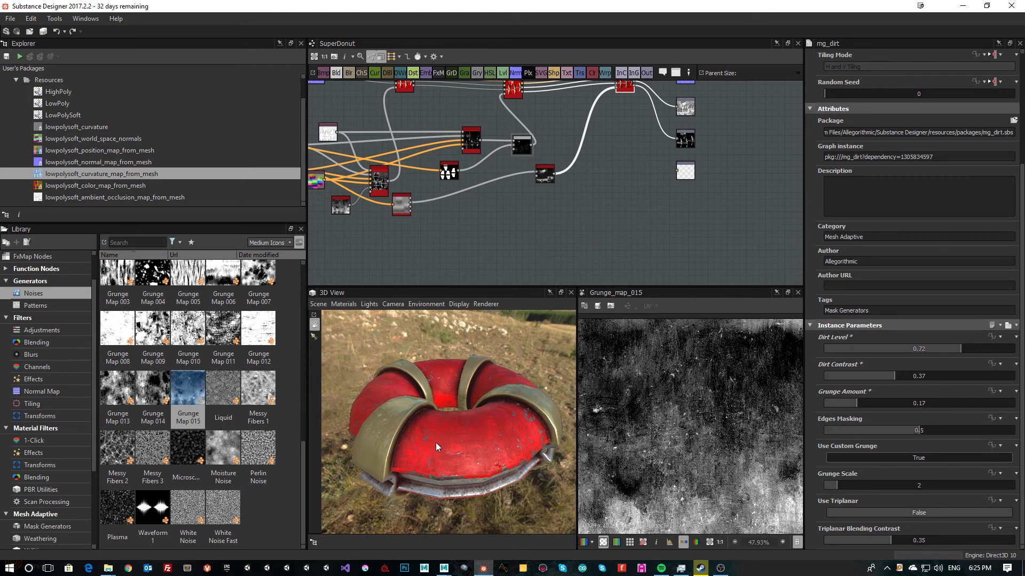
middle_drag(472, 427, 464, 435)
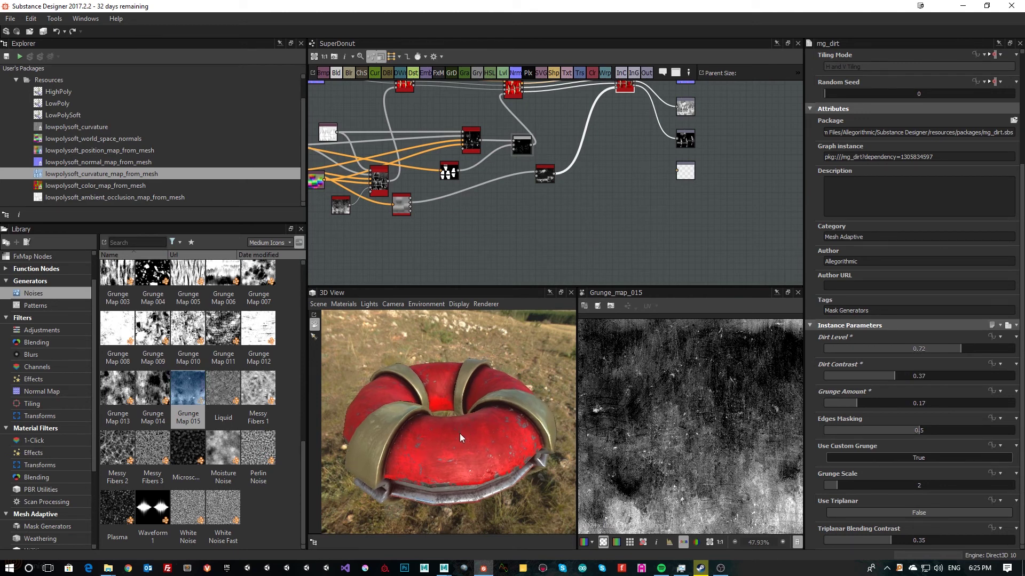
scroll(459, 433, up, 2)
drag(459, 442, 522, 466)
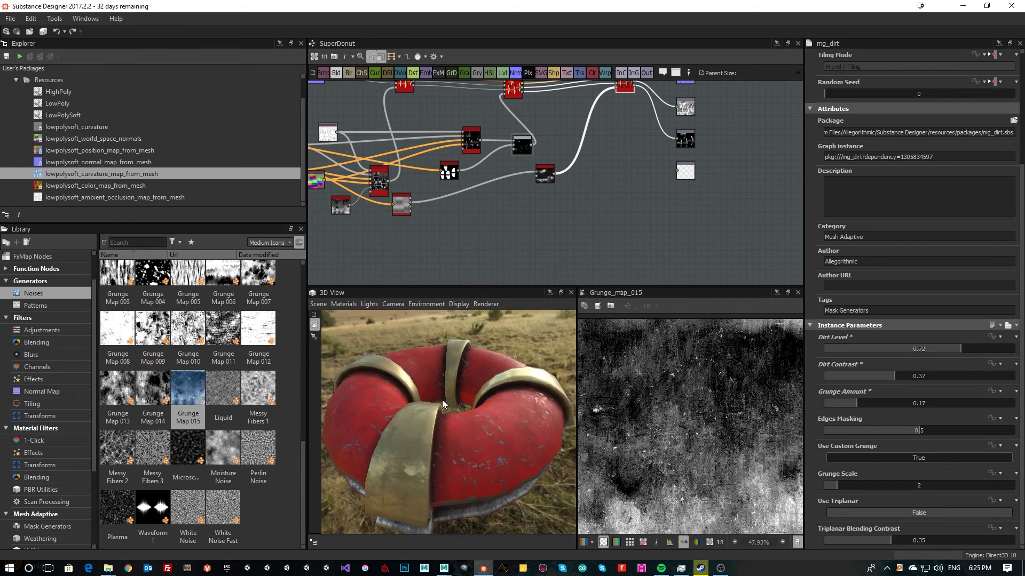
Step: Review the full SuperDonut graph from its material and mesh map nodes to the outputs, and inspect the material on the model
scroll(453, 252, up, 1)
middle_drag(453, 251, 564, 249)
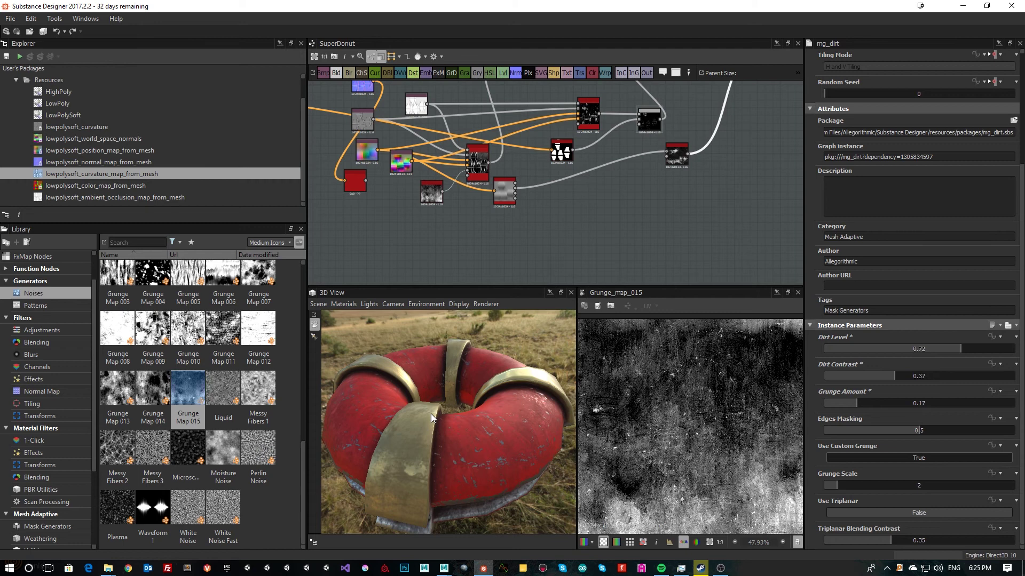
drag(431, 414, 429, 442)
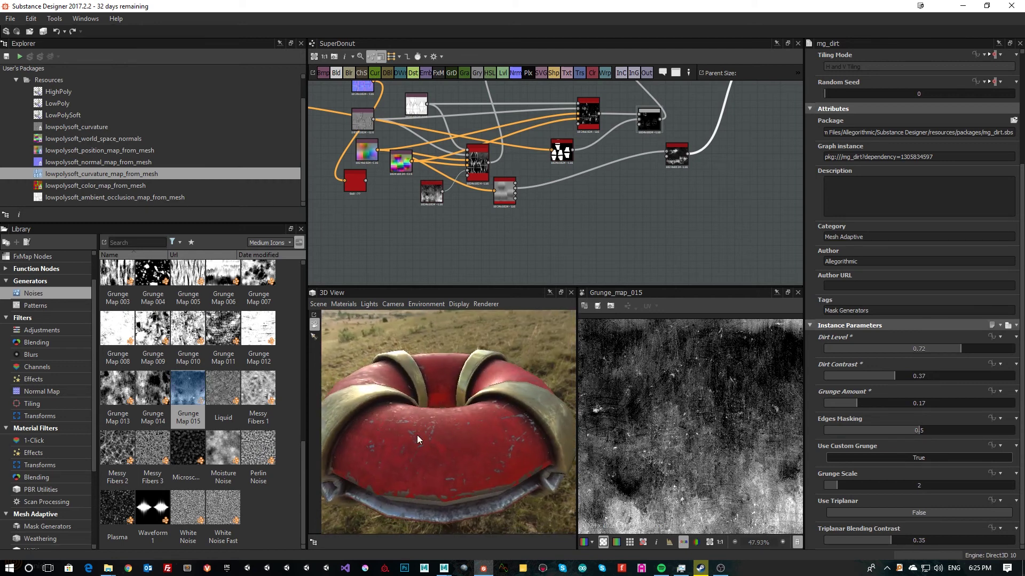
drag(417, 435, 450, 473)
middle_drag(445, 278, 638, 296)
middle_drag(474, 199, 496, 266)
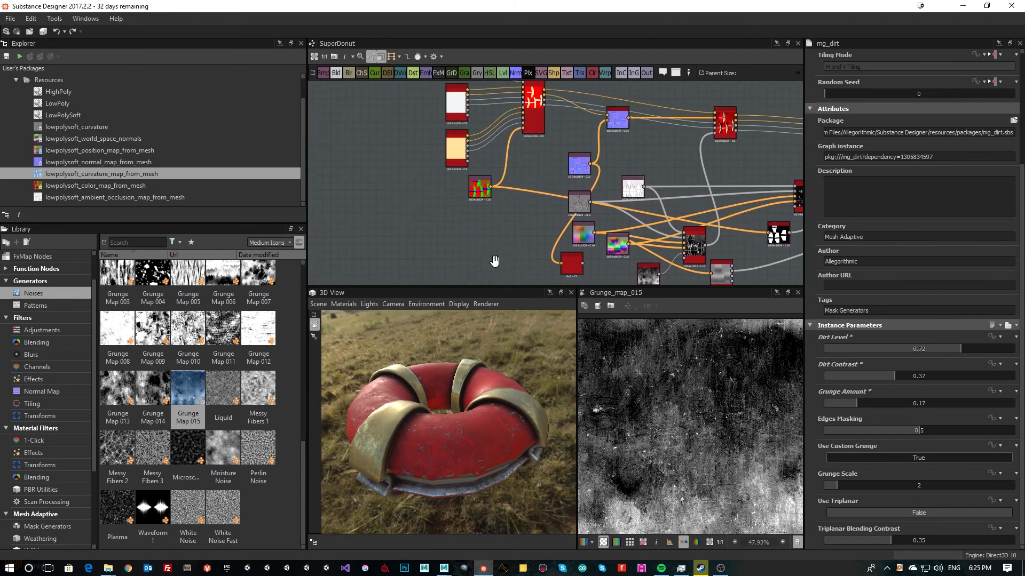
scroll(463, 212, up, 3)
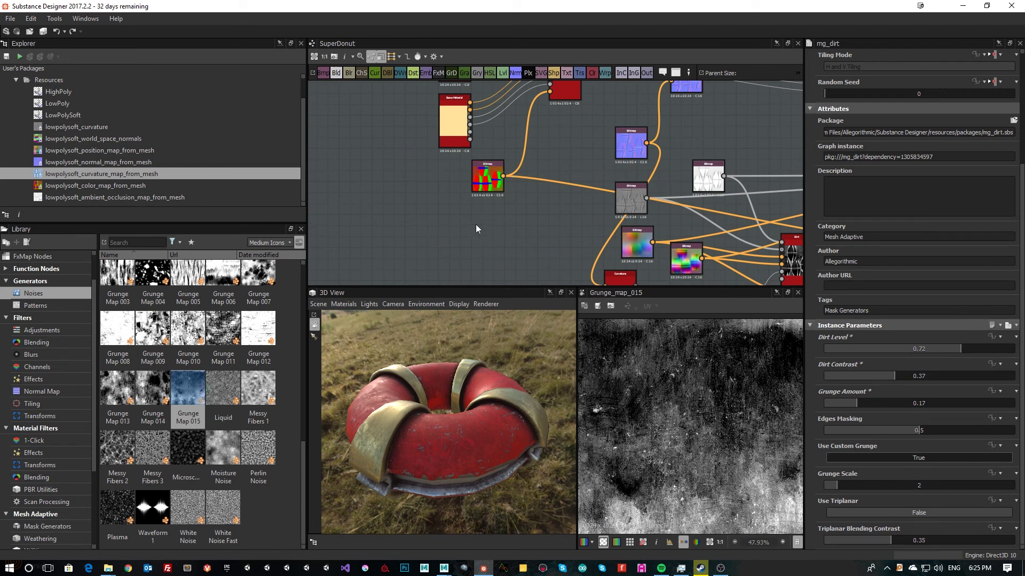
mouse_move(461, 456)
mouse_down()
mouse_move(464, 415)
mouse_move(452, 459)
mouse_up()
scroll(458, 429, up, 3)
drag(367, 437, 462, 427)
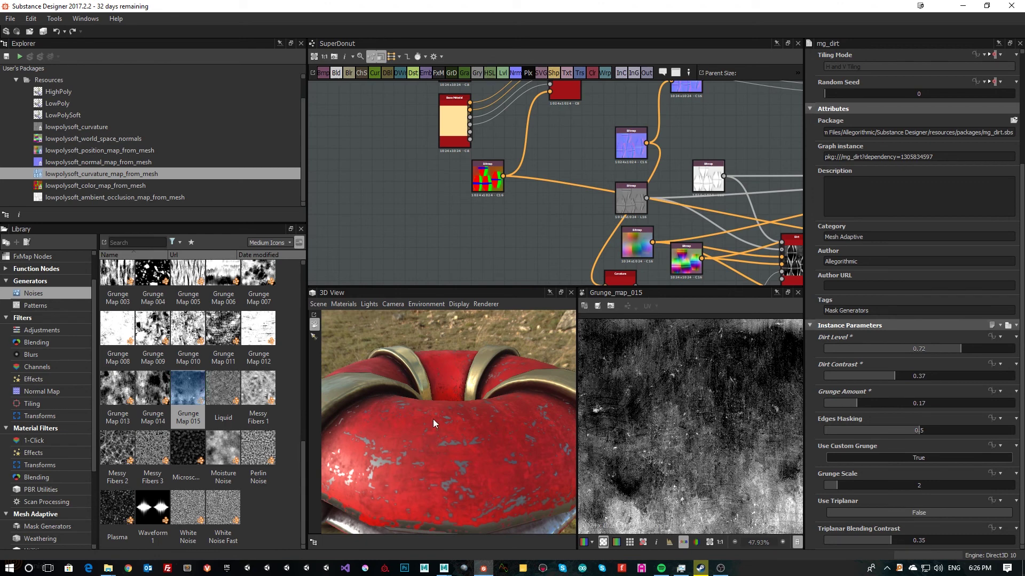
scroll(613, 224, down, 5)
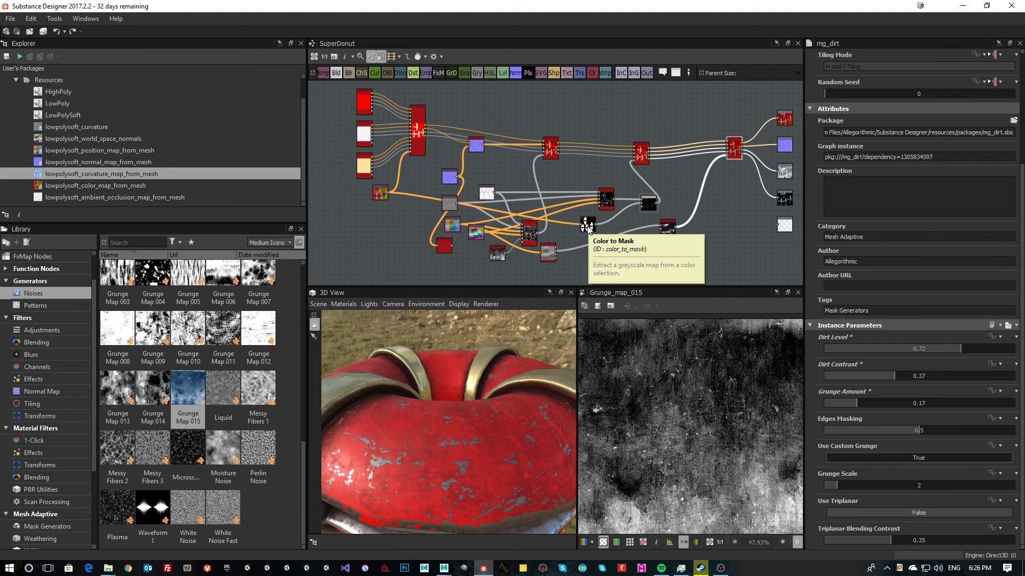
scroll(518, 240, down, 1)
scroll(443, 388, down, 4)
drag(442, 389, 493, 450)
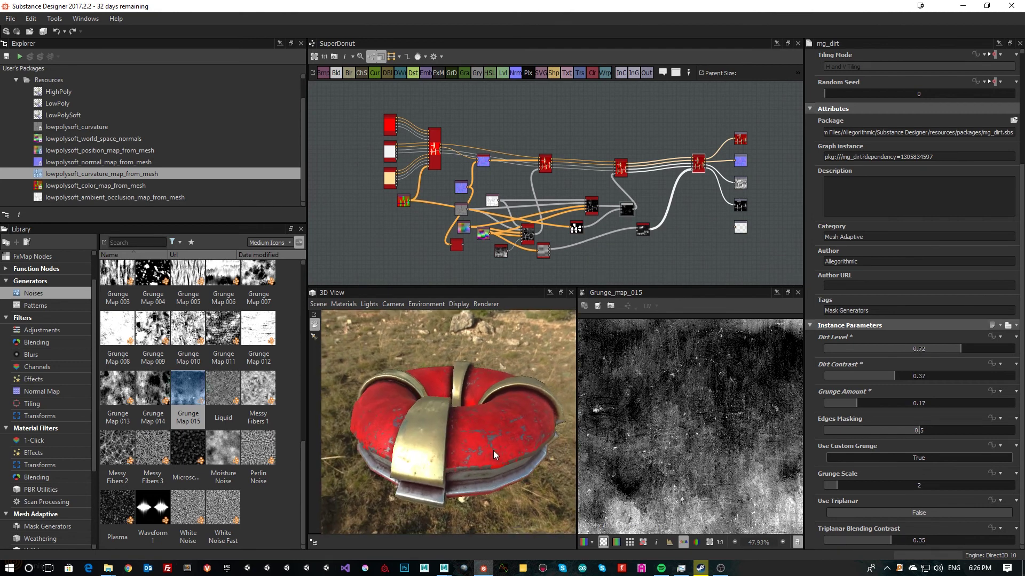
mouse_move(481, 438)
mouse_down()
mouse_move(613, 450)
mouse_move(486, 460)
mouse_move(501, 456)
mouse_move(479, 446)
mouse_move(482, 420)
mouse_up()
scroll(468, 429, up, 3)
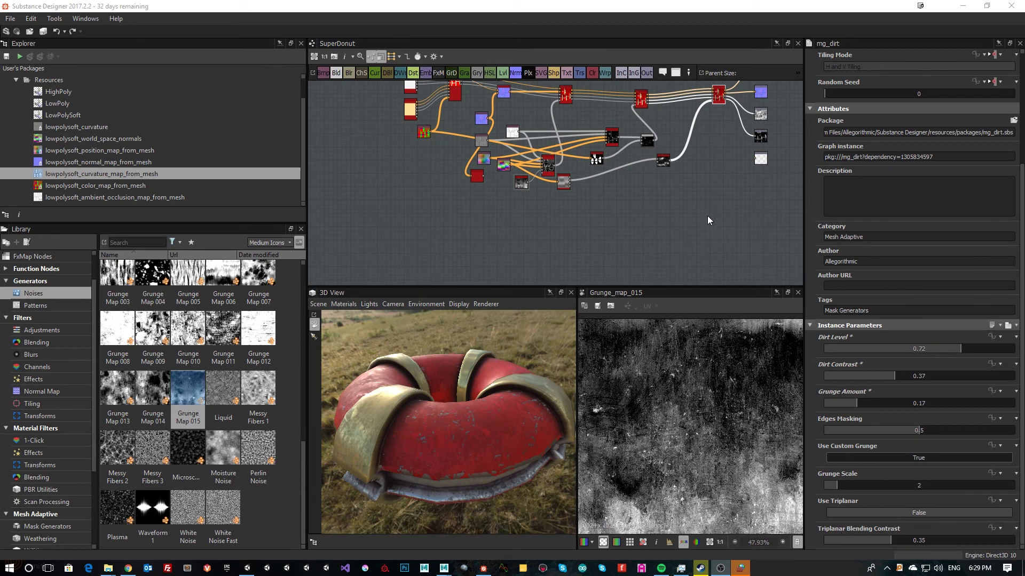
Step: Add an Output node in the empty graph area beyond the Roughness and Metallic outputs
middle_drag(708, 220, 595, 275)
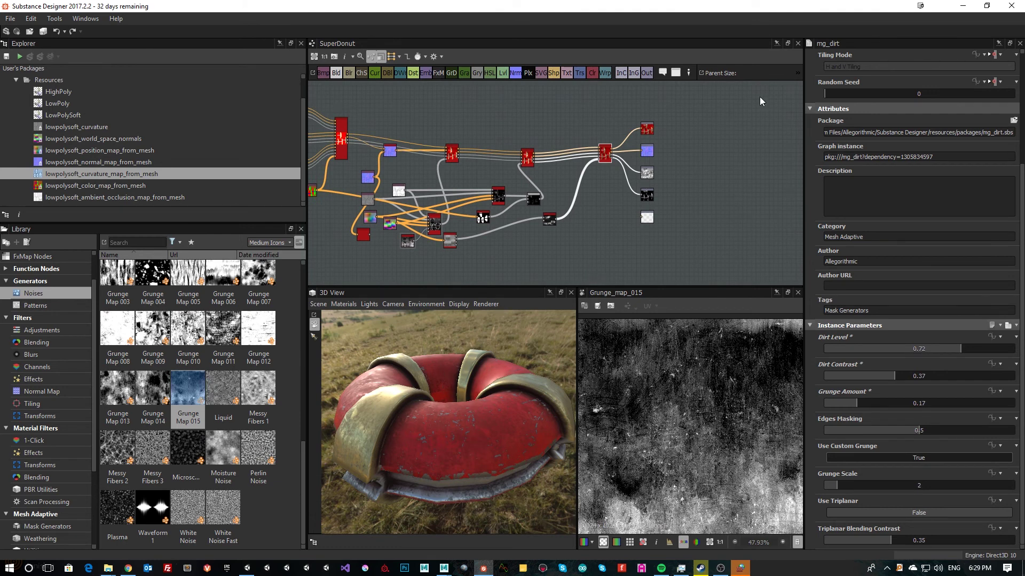
scroll(671, 162, up, 2)
scroll(673, 211, up, 4)
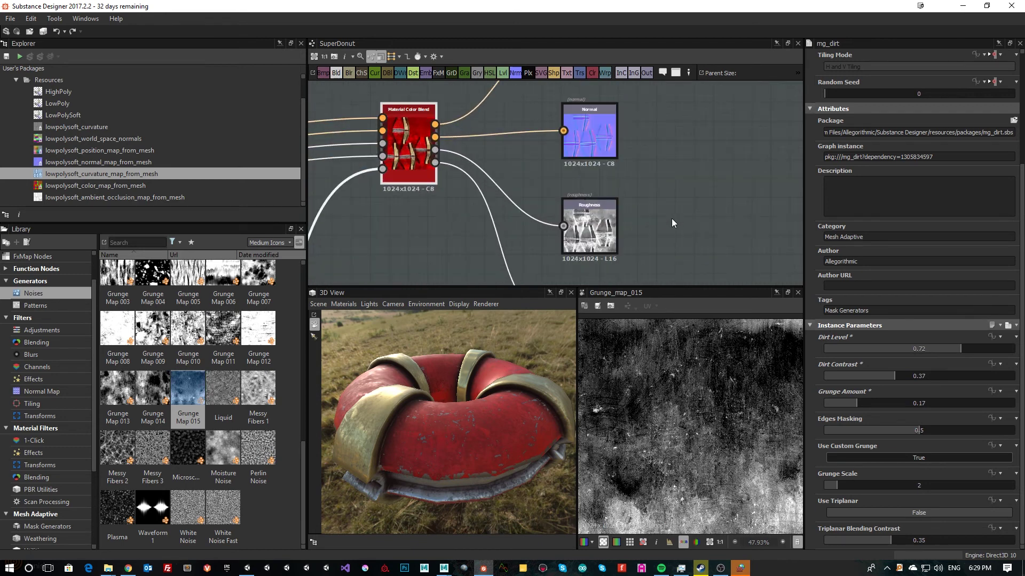
middle_drag(671, 223, 673, 147)
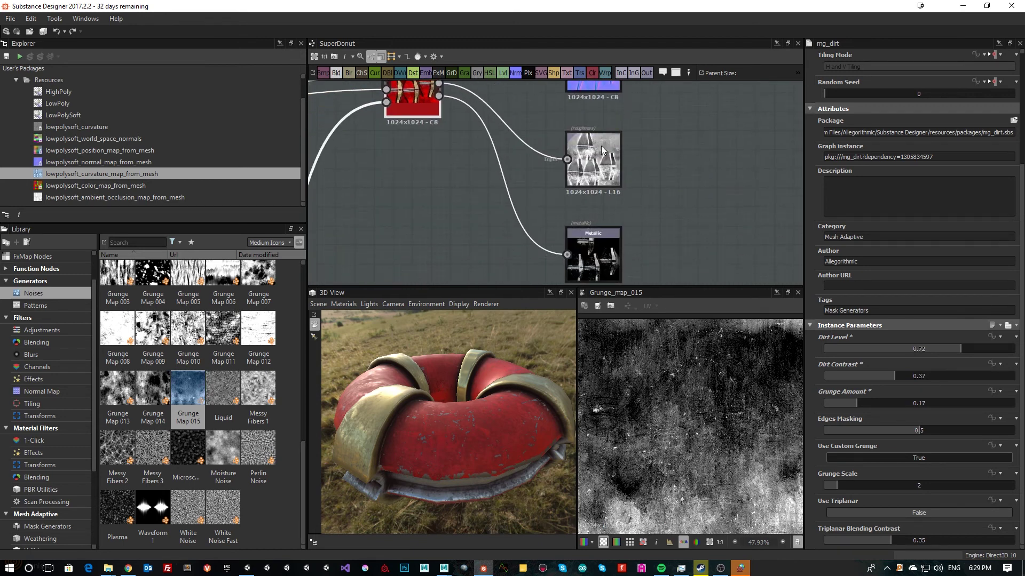
mouse_move(643, 197)
middle_down()
mouse_move(613, 181)
mouse_move(646, 207)
middle_up()
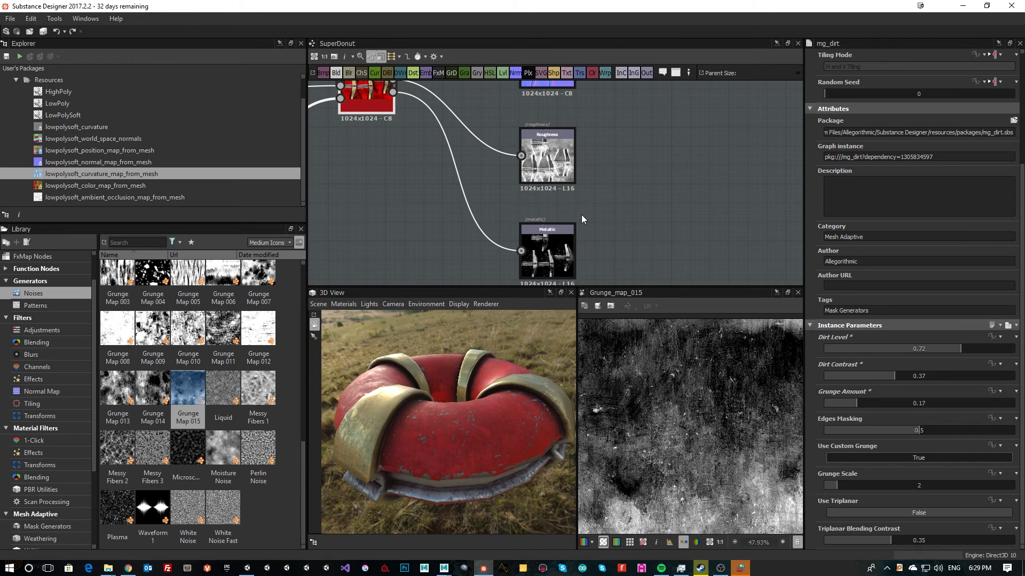
scroll(571, 215, up, 1)
middle_drag(570, 215, 543, 221)
scroll(543, 222, down, 1)
scroll(555, 213, down, 1)
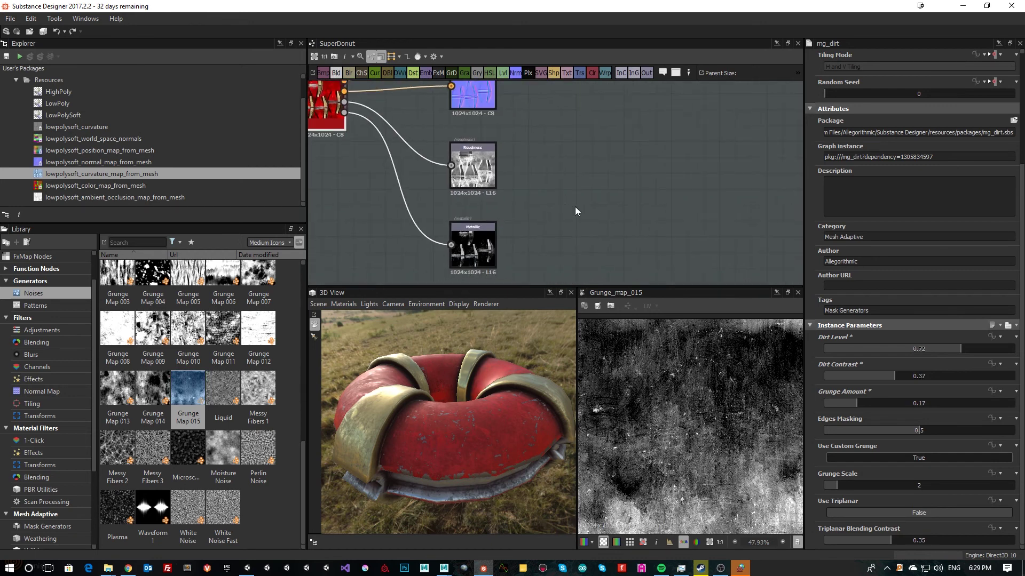
key(space)
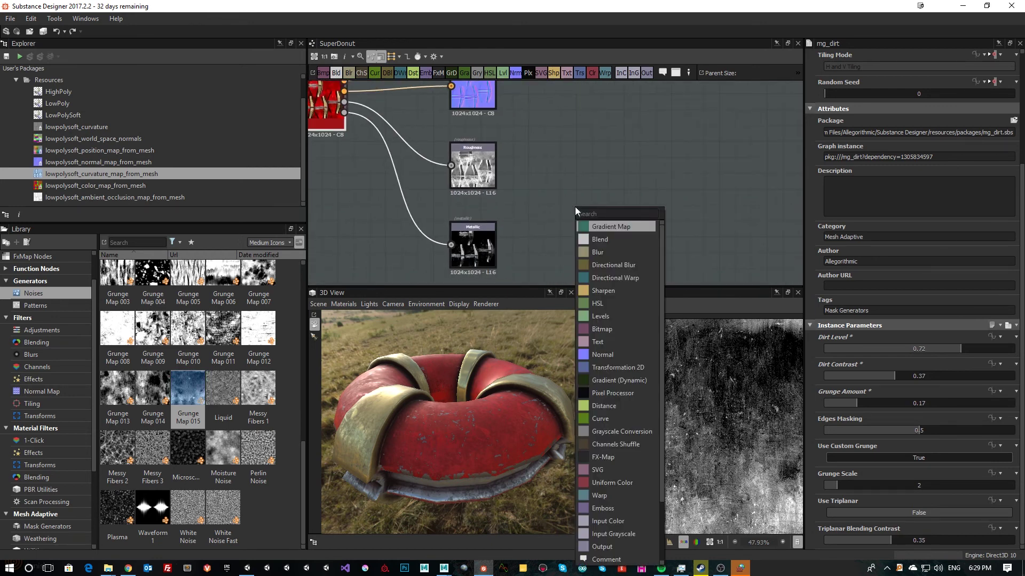
text(out)
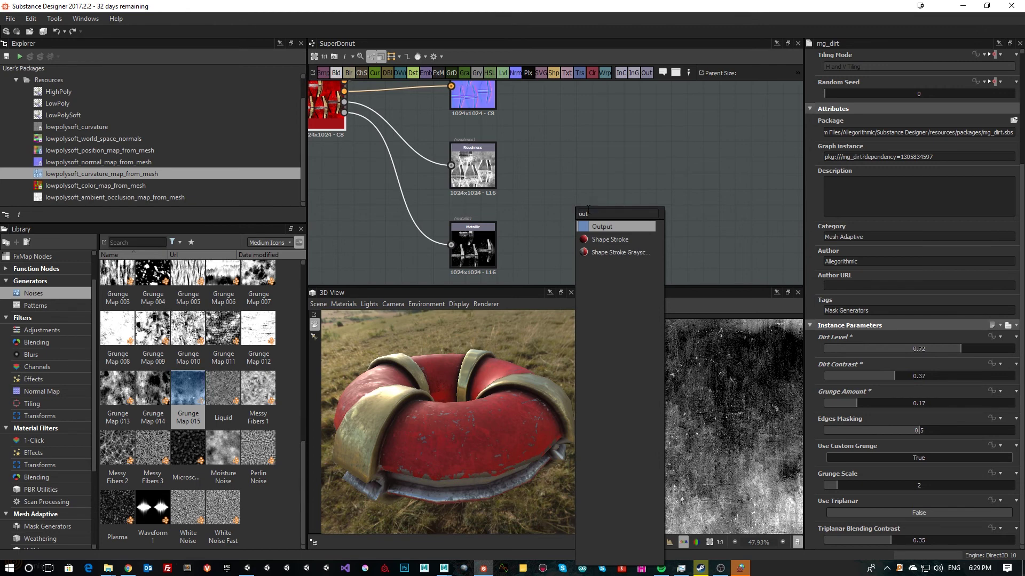
click(610, 228)
drag(597, 213, 690, 202)
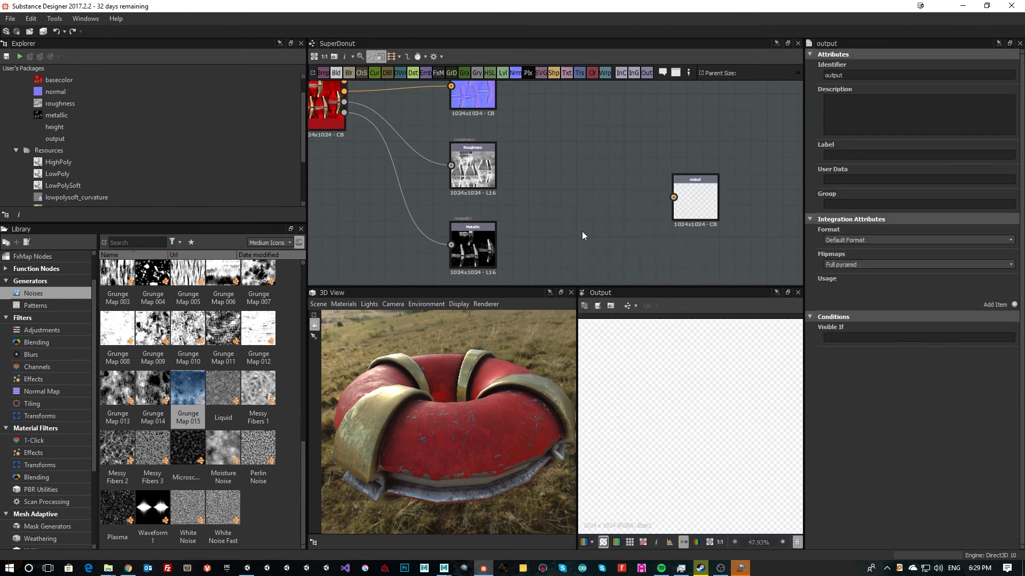
Step: Add an Alpha Merge node between the existing outputs and the new output node
key(space)
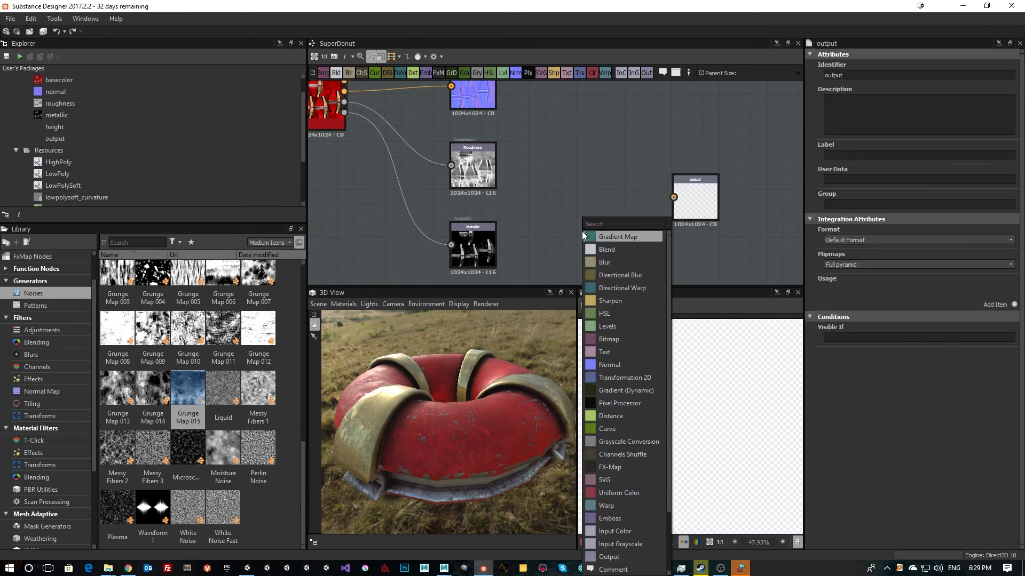
text(rgb)
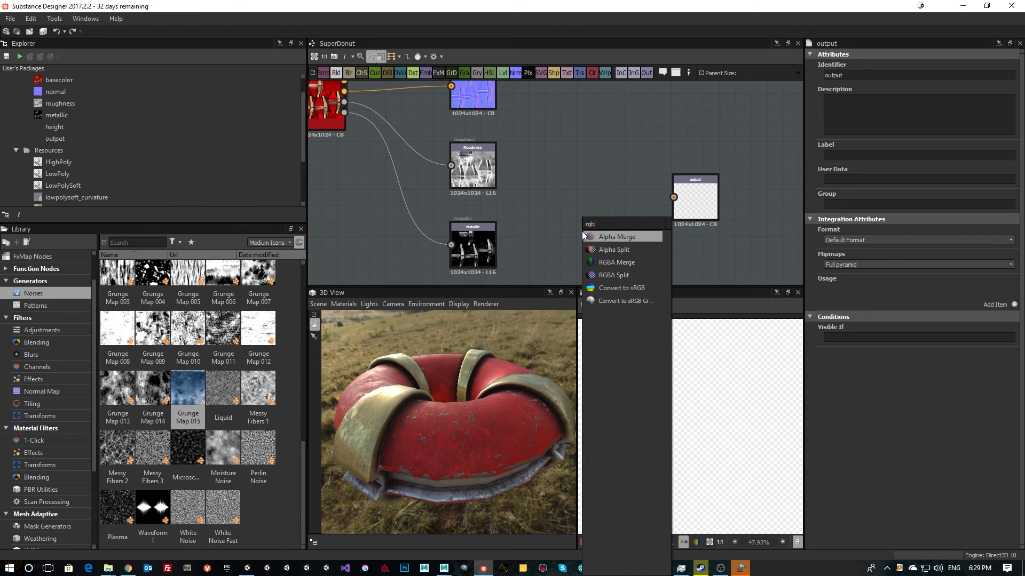
click(626, 236)
drag(604, 215, 607, 204)
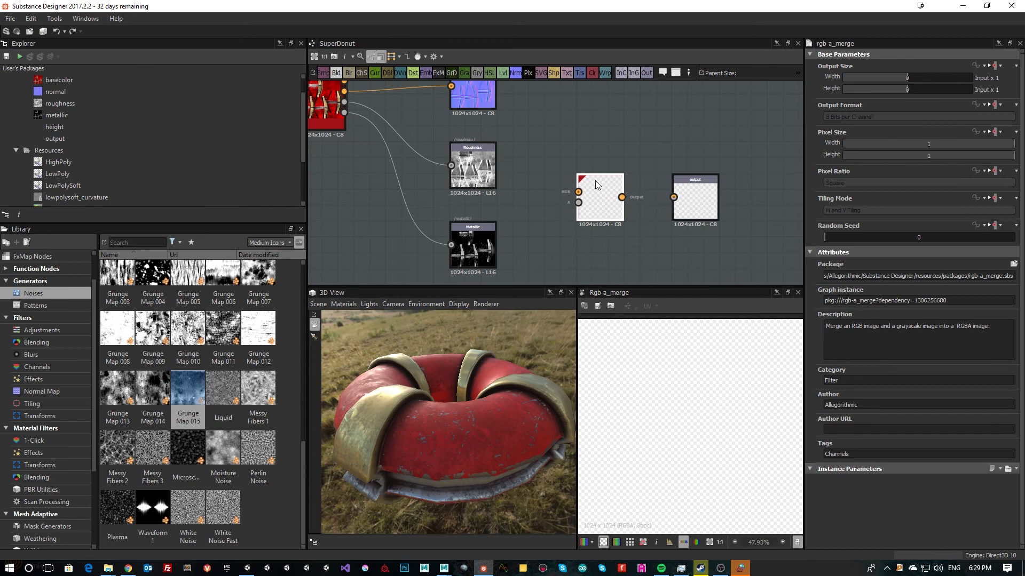
middle_drag(573, 187, 578, 197)
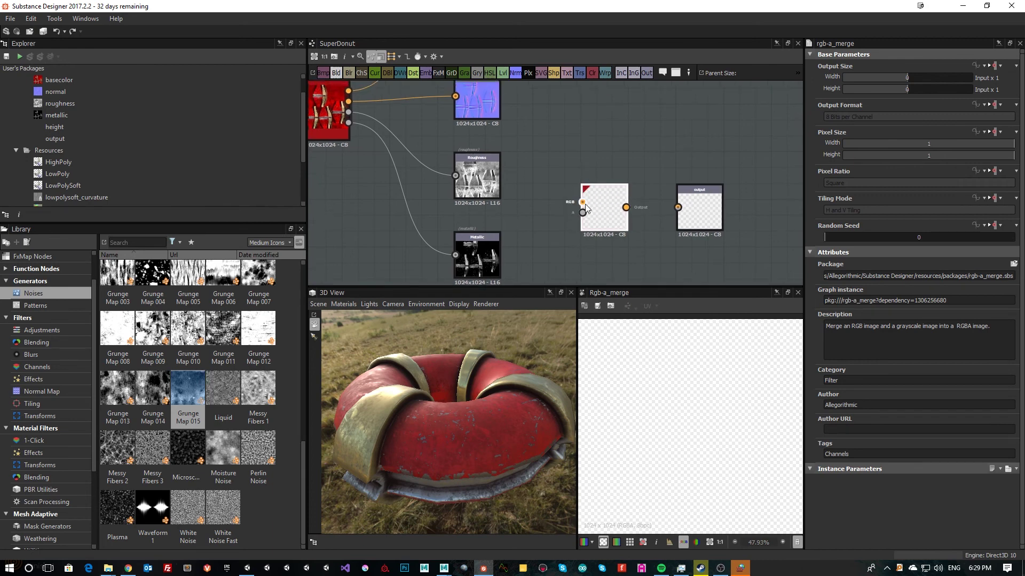
drag(599, 217, 598, 226)
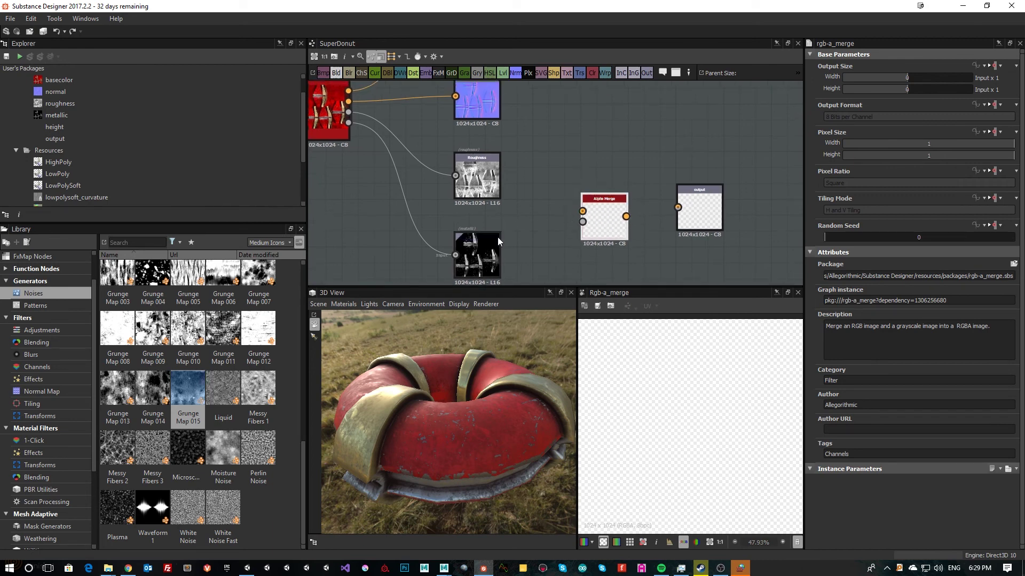
Step: Connect the final Material Color Blend's Metallic output to Alpha Merge's RGB input, and shift Alpha Merge and the new output to make room
drag(347, 123, 546, 227)
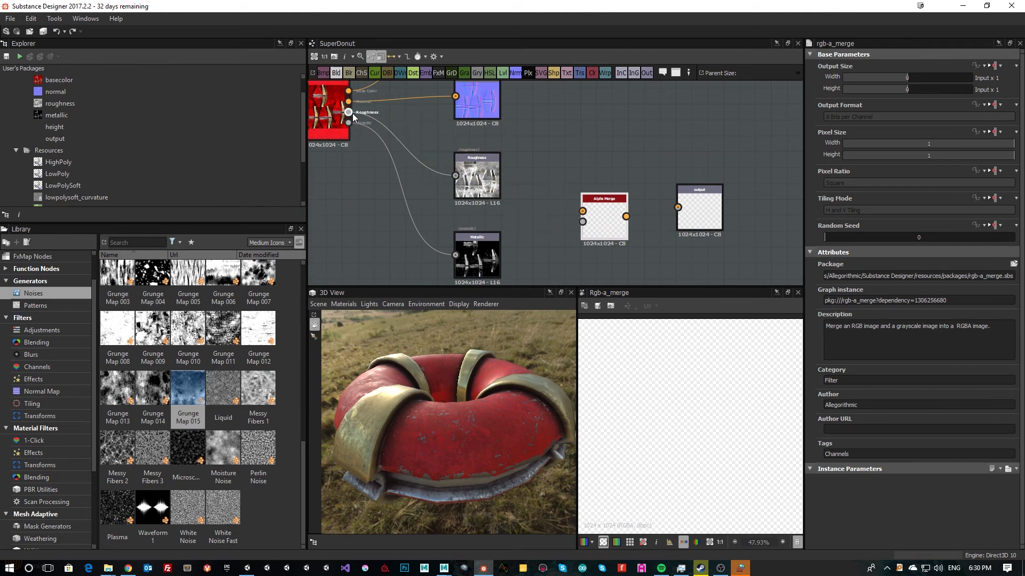
drag(349, 122, 615, 168)
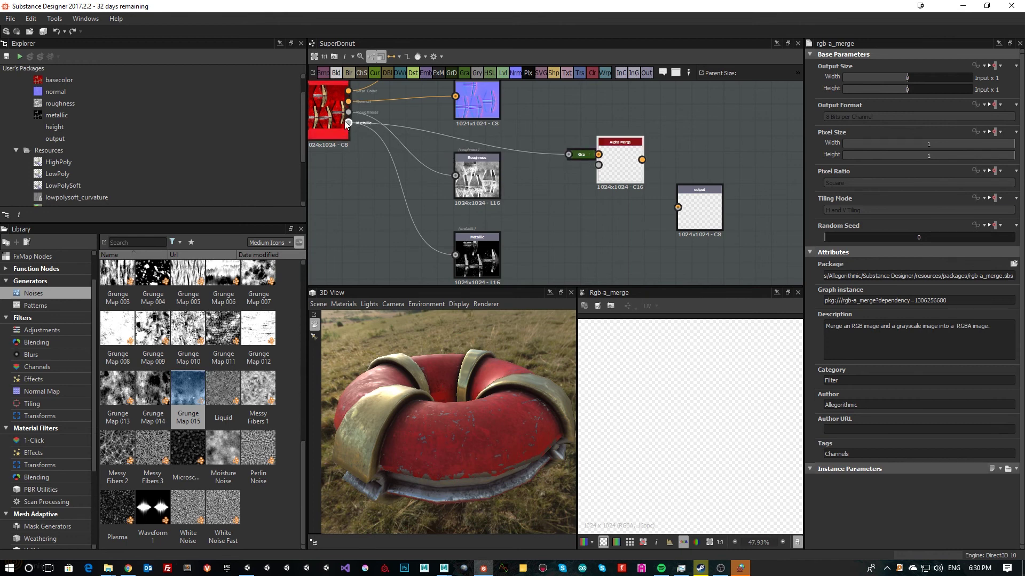
drag(350, 113, 574, 195)
drag(694, 209, 765, 209)
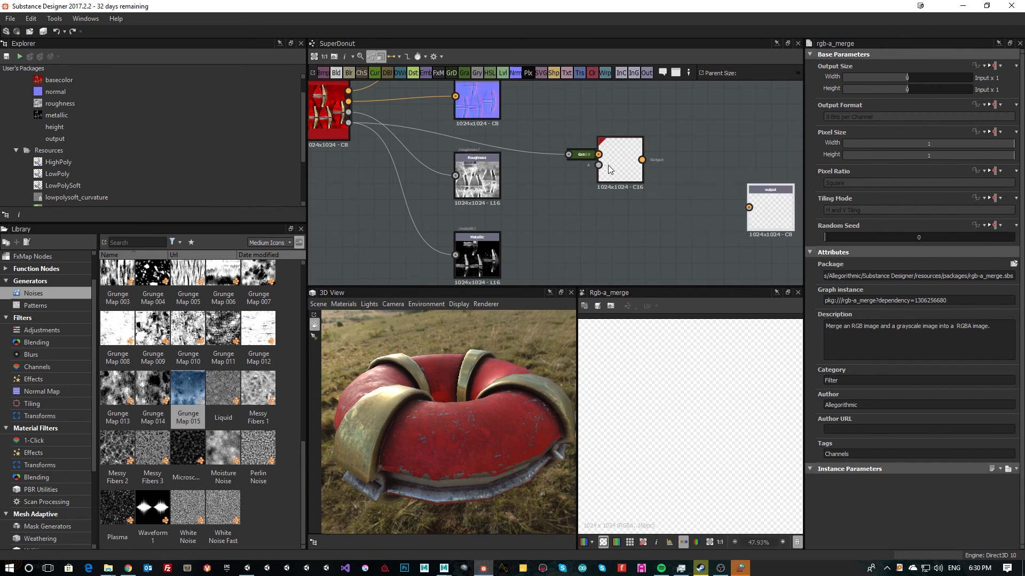
drag(607, 165, 687, 165)
Step: Add an Invert Grayscale node in the space before Alpha Merge
key(space)
text(clone)
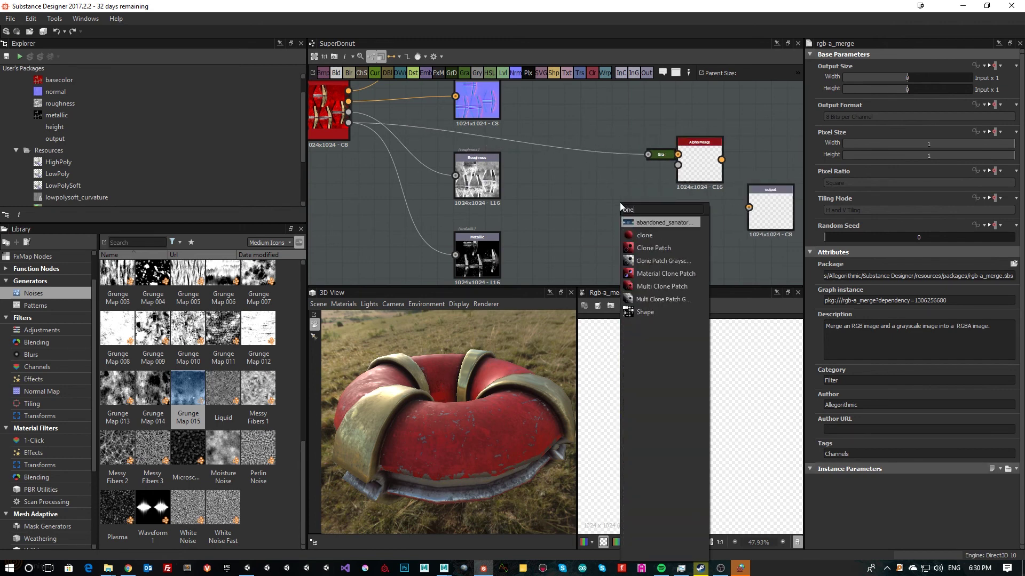
key(BackSpace)
key(BackSpace)
key(BackSpace)
key(BackSpace)
key(BackSpace)
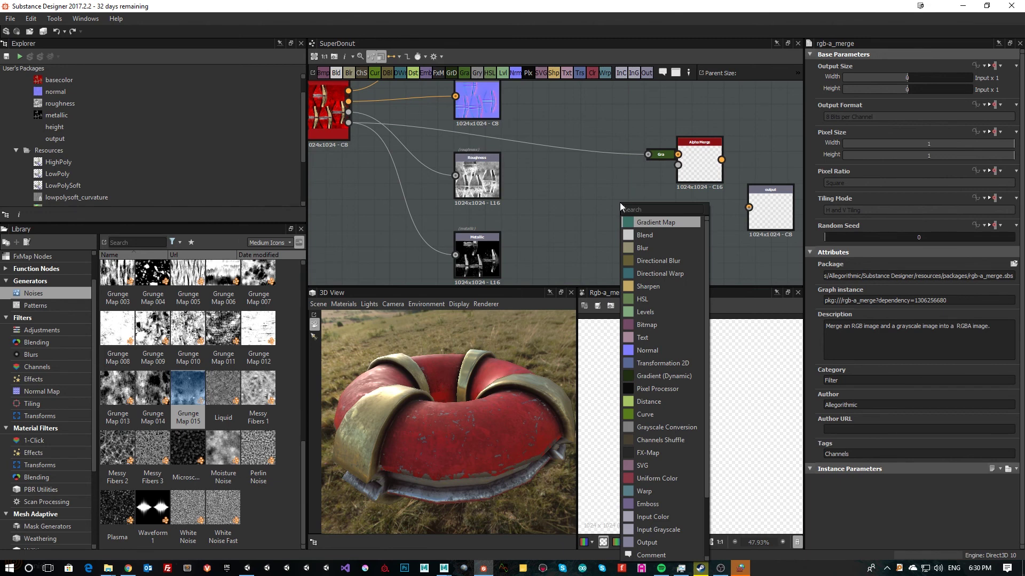
text(invert)
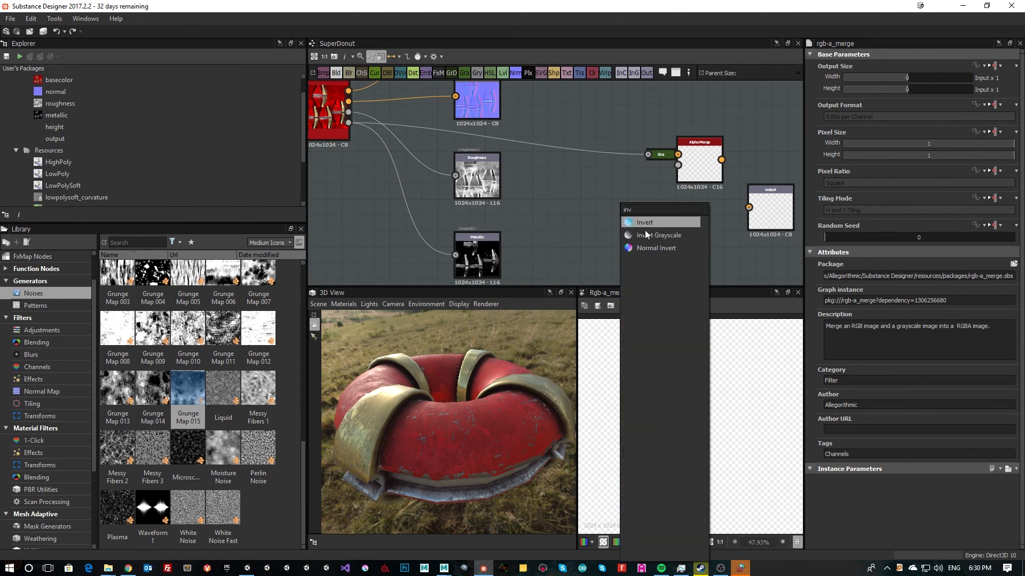
click(648, 235)
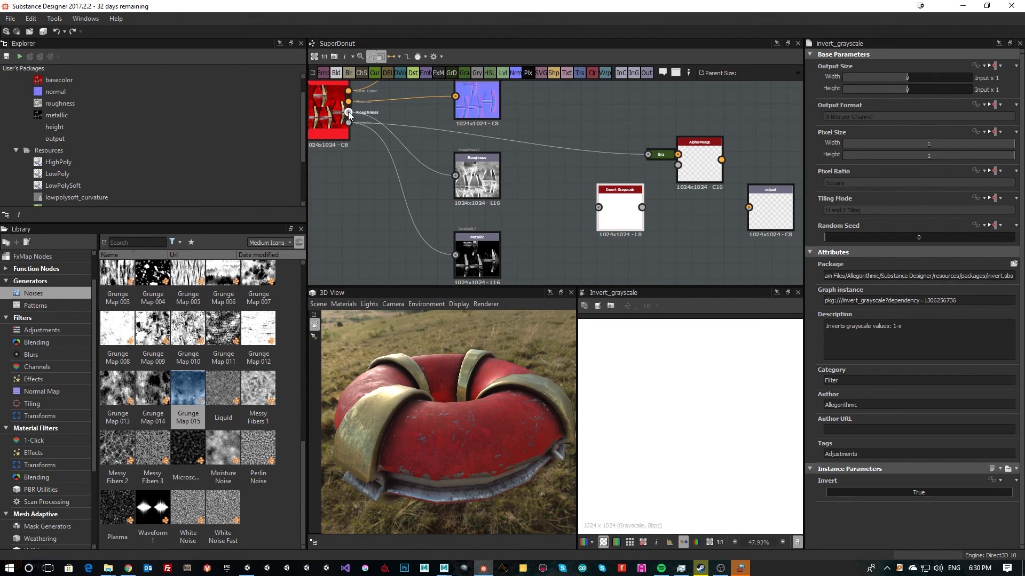
Step: Route the blend's Roughness through Invert Grayscale into Alpha Merge's A input, and connect Alpha Merge to the new output node
drag(348, 112, 601, 216)
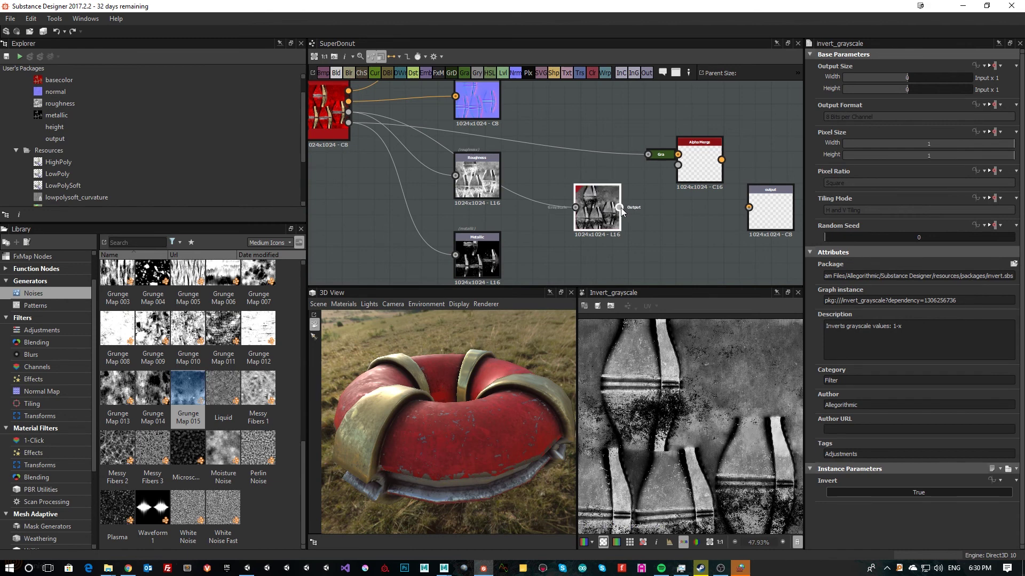
drag(619, 207, 764, 194)
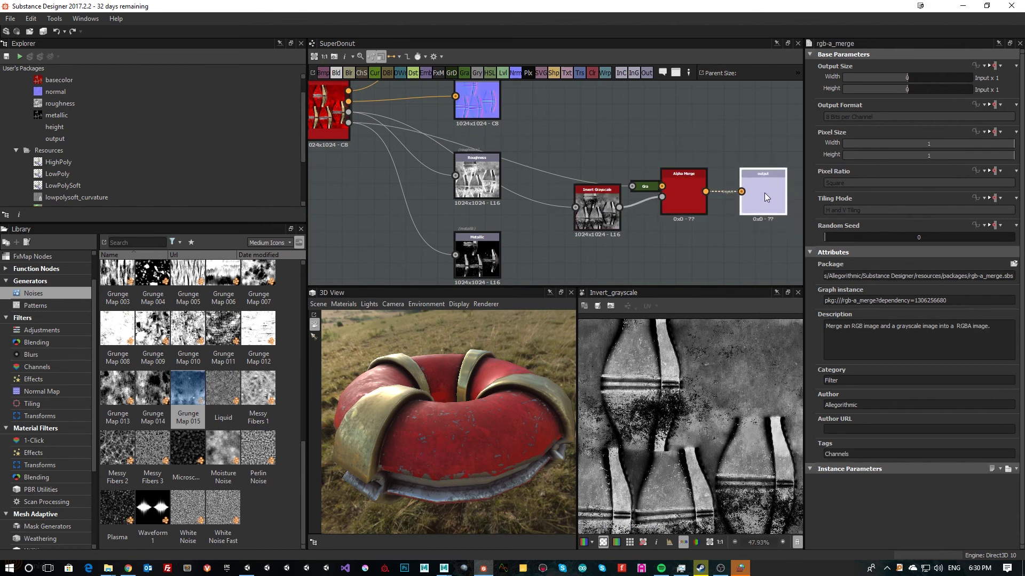
Step: Set the new output node's identifier to MetalSoftness and move the node slightly up
click(763, 193)
click(854, 75)
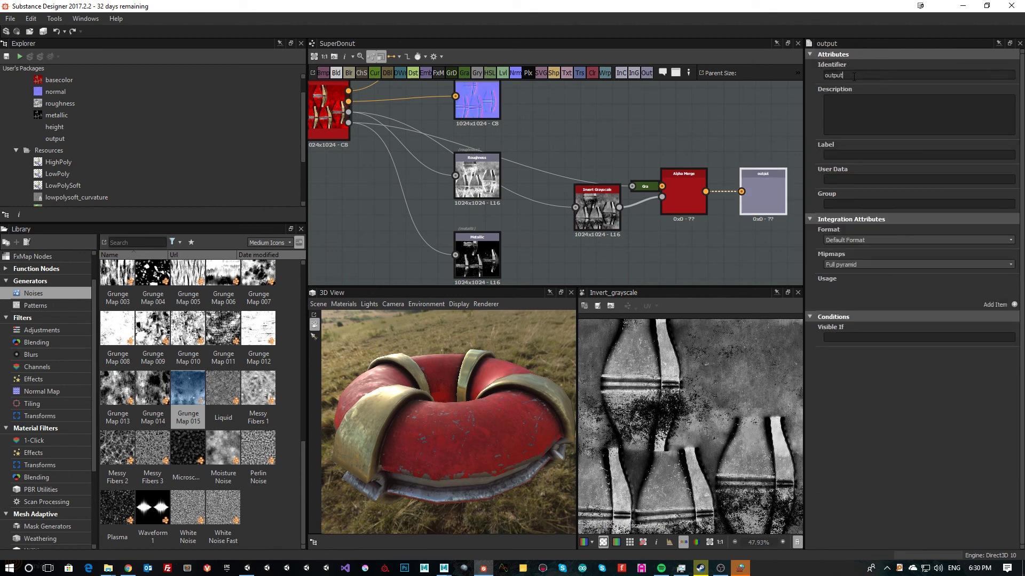
drag(858, 73, 791, 71)
text(MetalSoftness)
drag(765, 191, 770, 171)
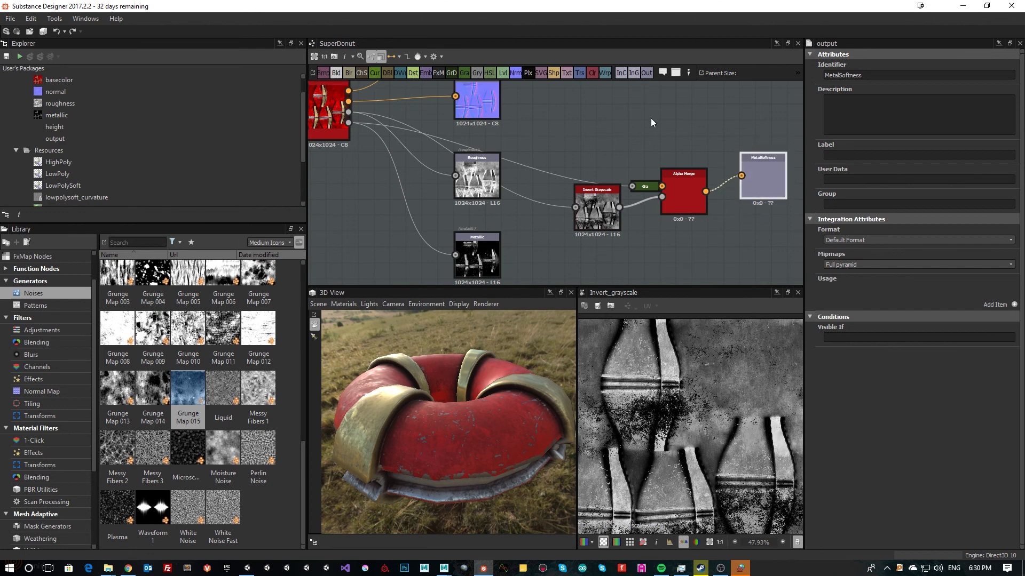
click(675, 140)
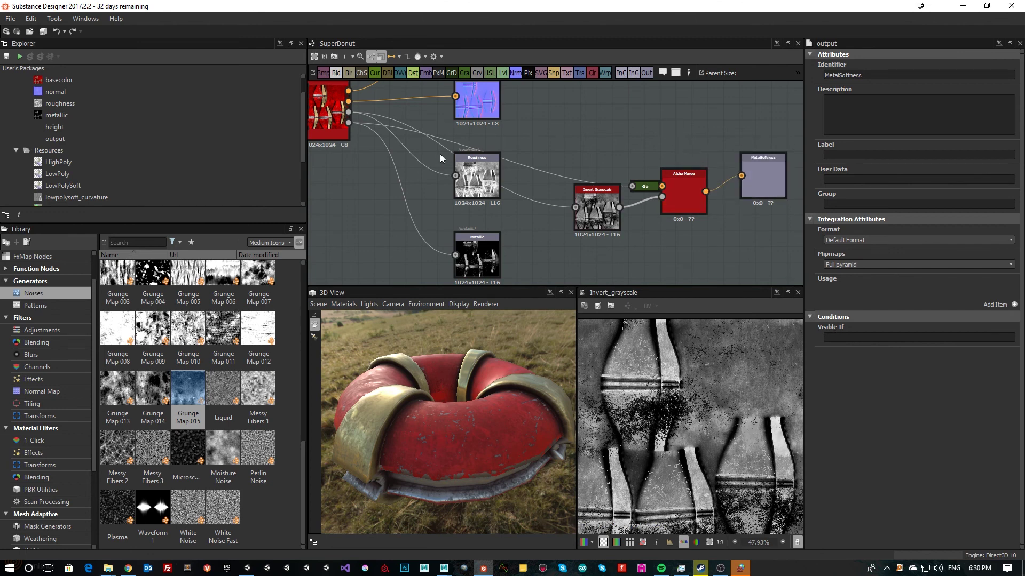
Step: Open the bitmap export for the SuperDonut graph and exclude the height, metallic and roughness outputs
scroll(168, 140, up, 1)
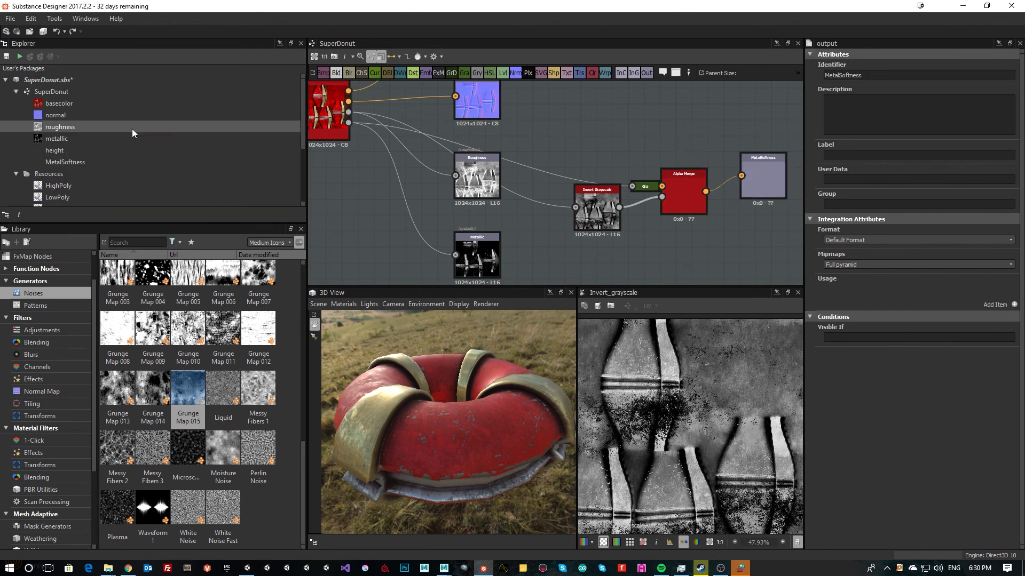
right_click(48, 93)
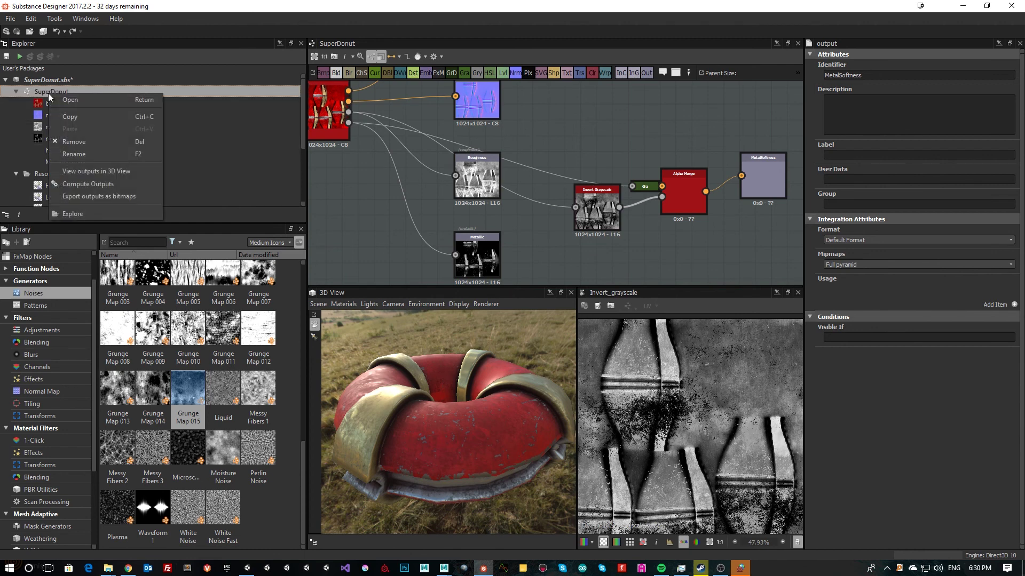
click(99, 197)
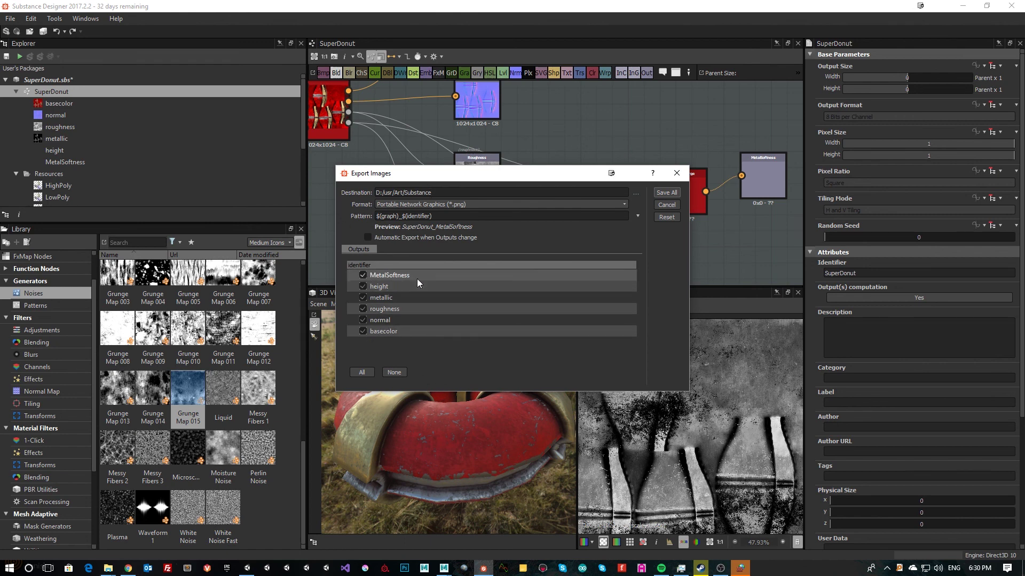
click(365, 287)
click(363, 298)
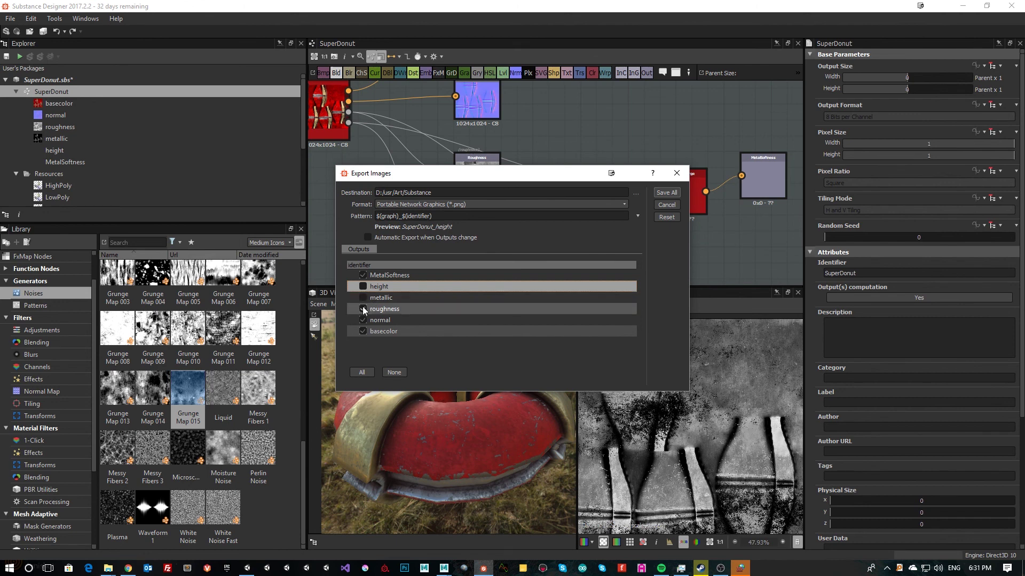
click(363, 309)
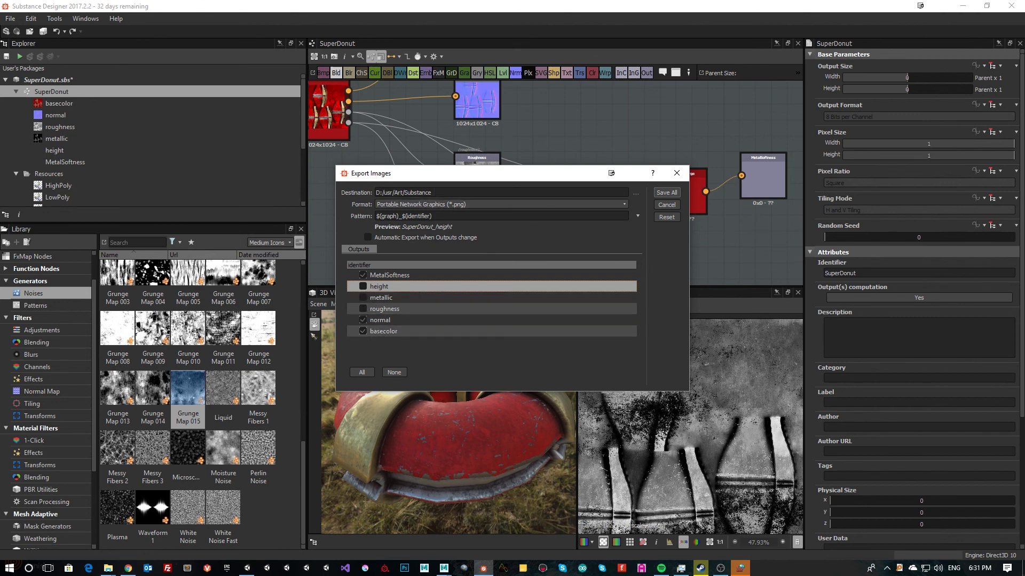
Step: Set the export destination to the Baking folder on the desktop and save the chosen outputs
triple_click(443, 192)
text(C:\Users\gilda\Desktop\Baking)
click(361, 373)
click(362, 287)
click(667, 193)
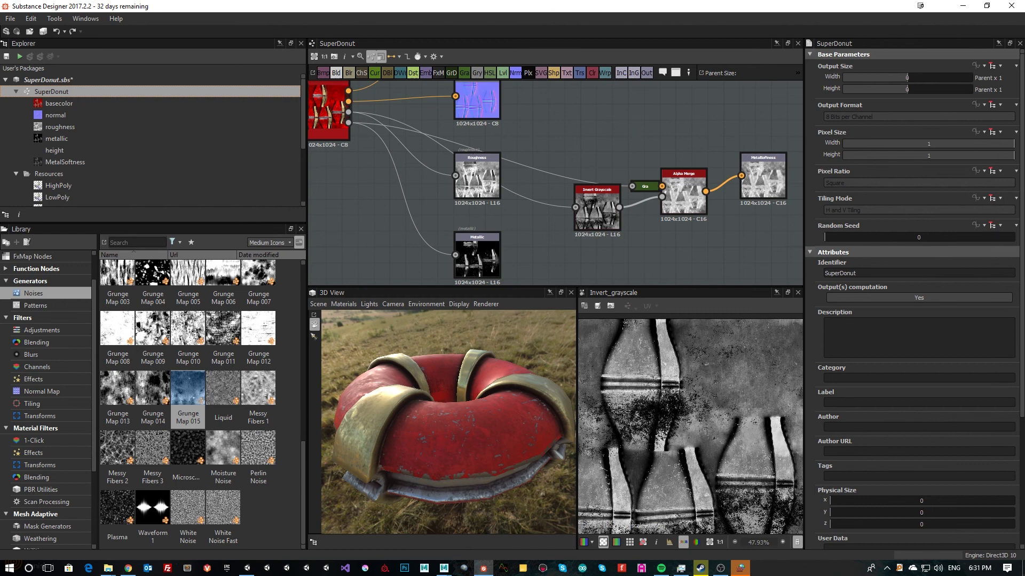
Step: Export the SuperDonut graph's MetalSoftness, normal and basecolor outputs again as PNG bitmaps to the Baking folder
key(alt+Tab)
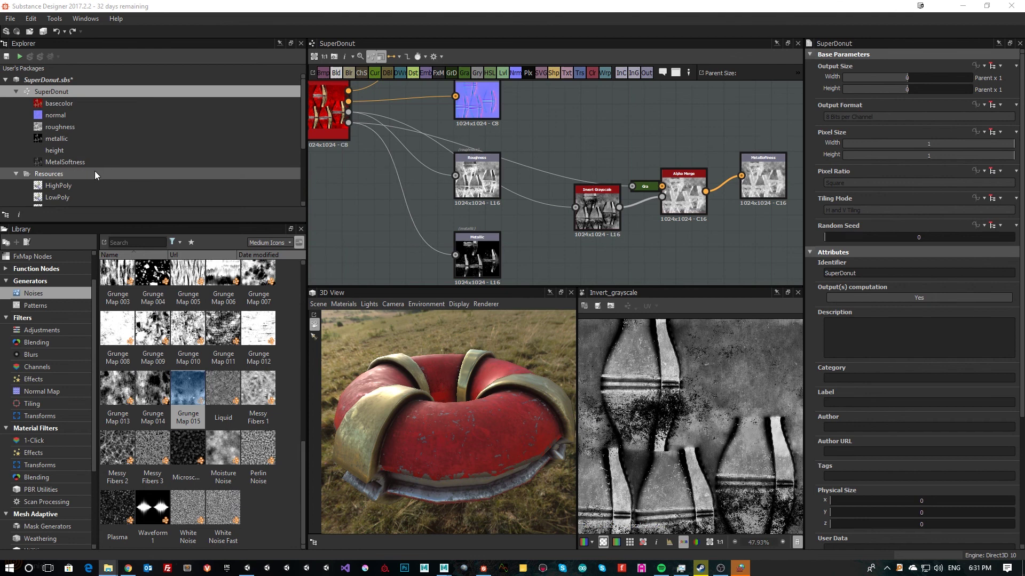
right_click(47, 92)
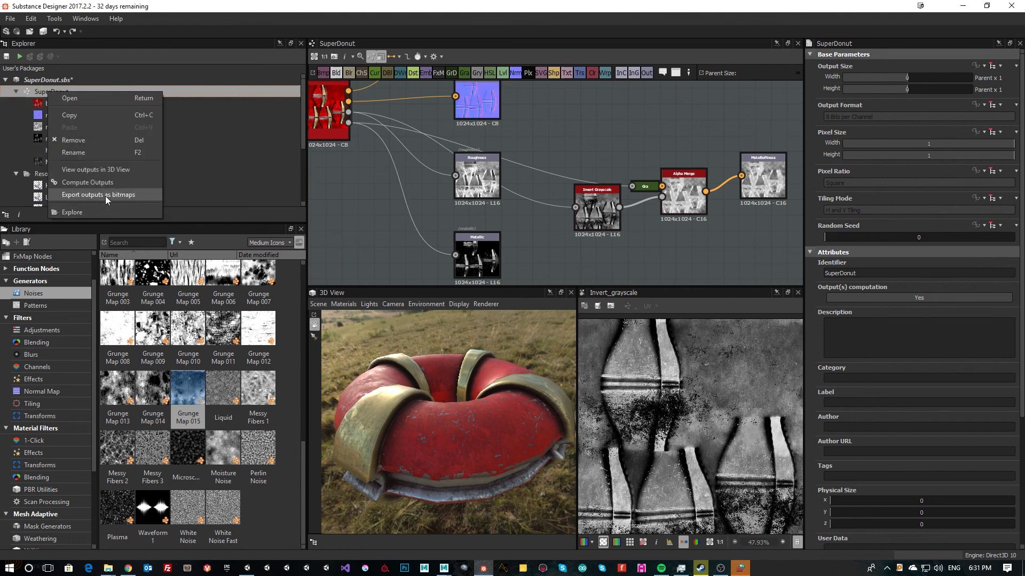
click(105, 196)
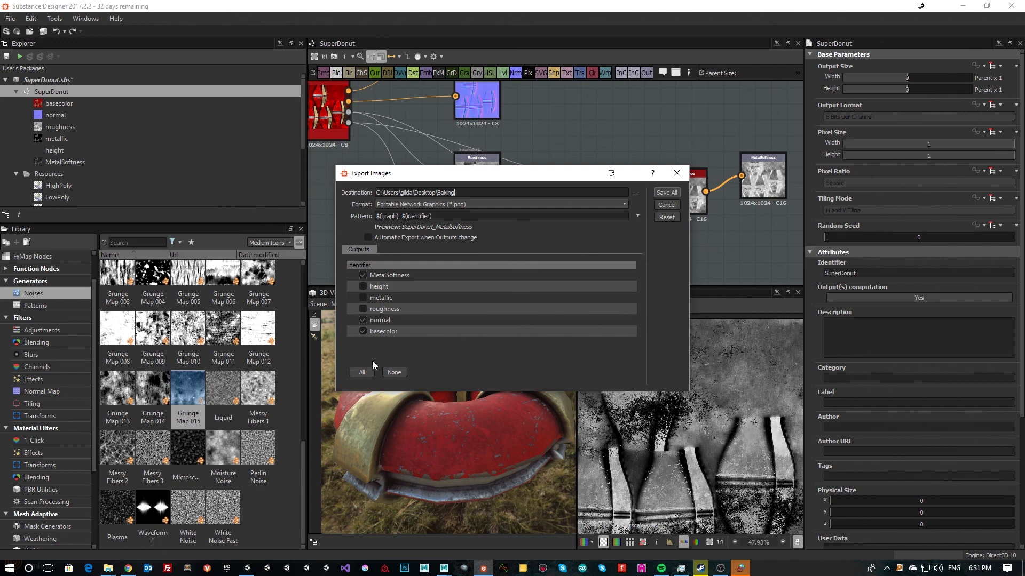
click(666, 193)
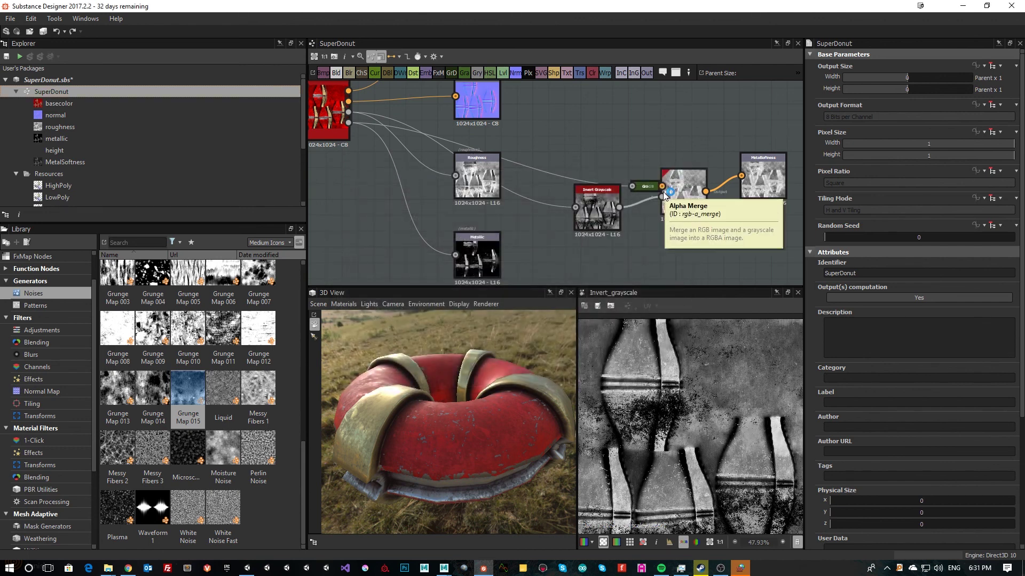
Step: Switch to File Explorer and check the exported basecolor, MetalSoftness and normal PNG files in the Baking folder
click(108, 569)
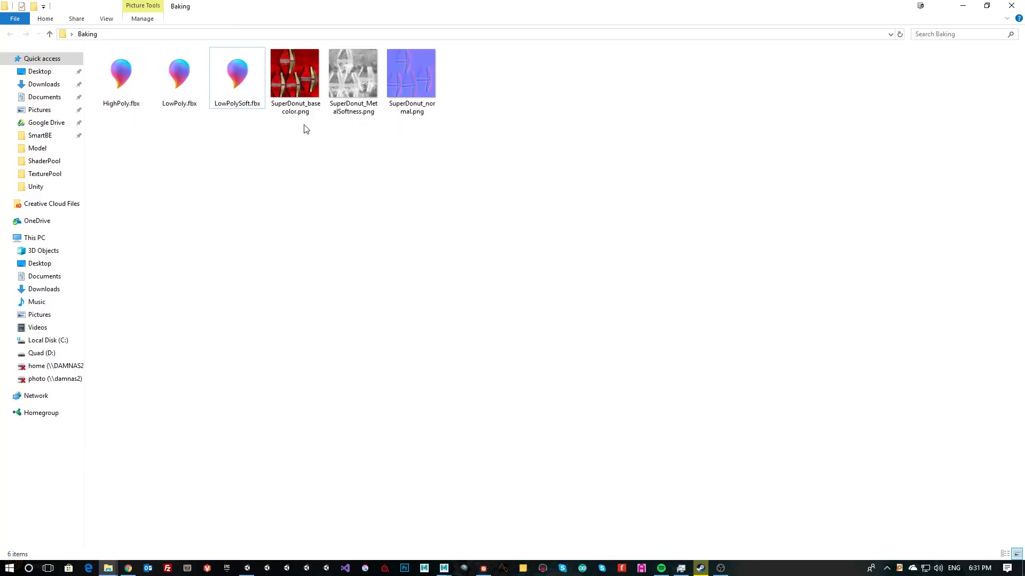
click(297, 83)
click(388, 85)
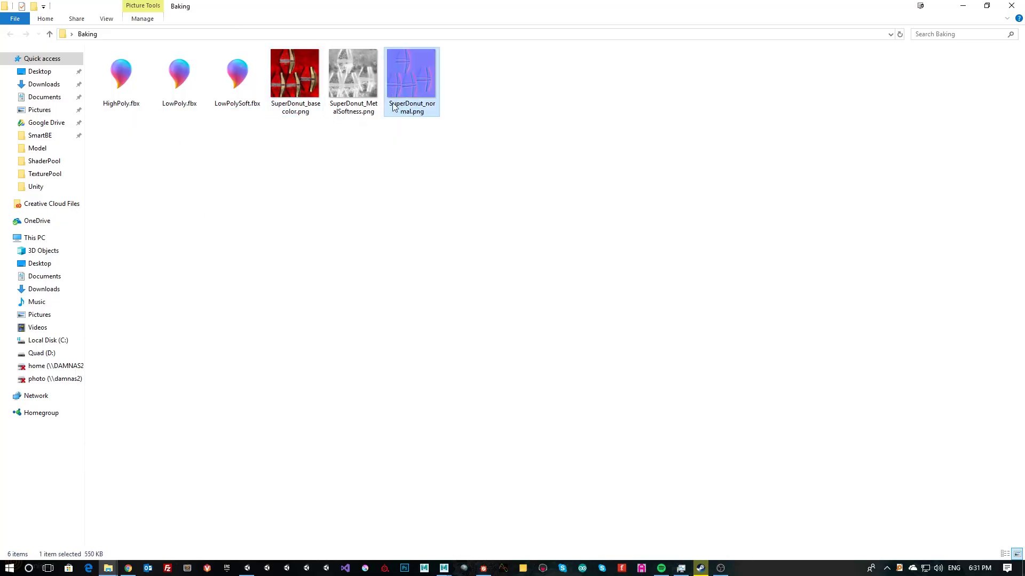
click(351, 92)
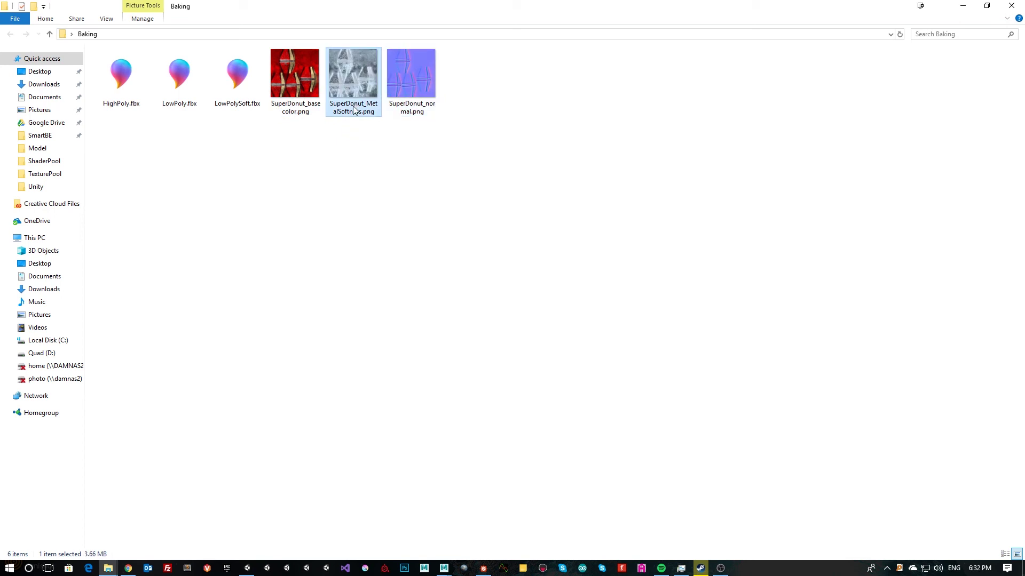
click(425, 94)
click(308, 96)
click(372, 109)
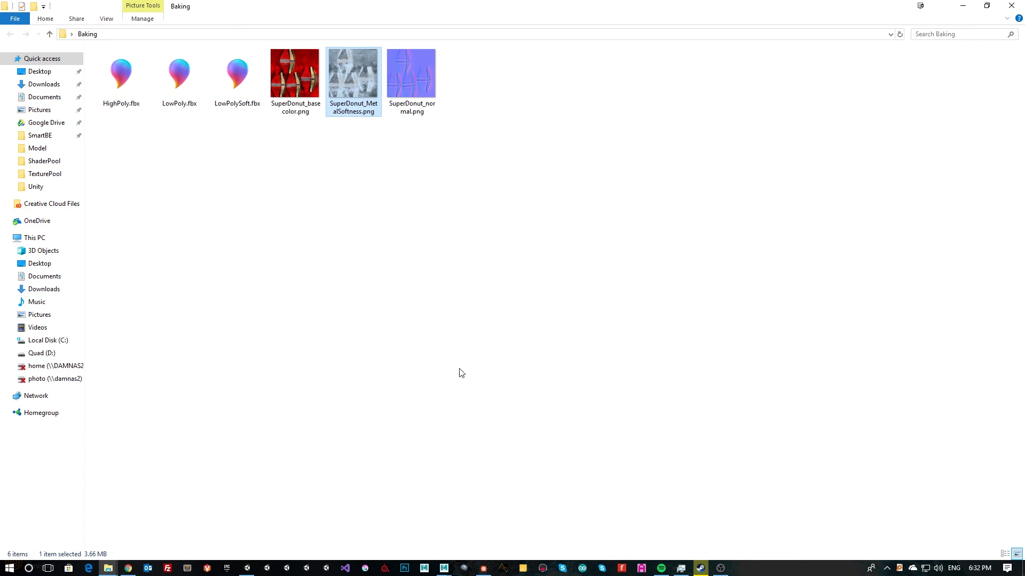
Step: Copy LowPolySoft.fbx and the three SuperDonut textures from Baking into EmptyProject2's Assets folder, and switch to Unity
click(247, 568)
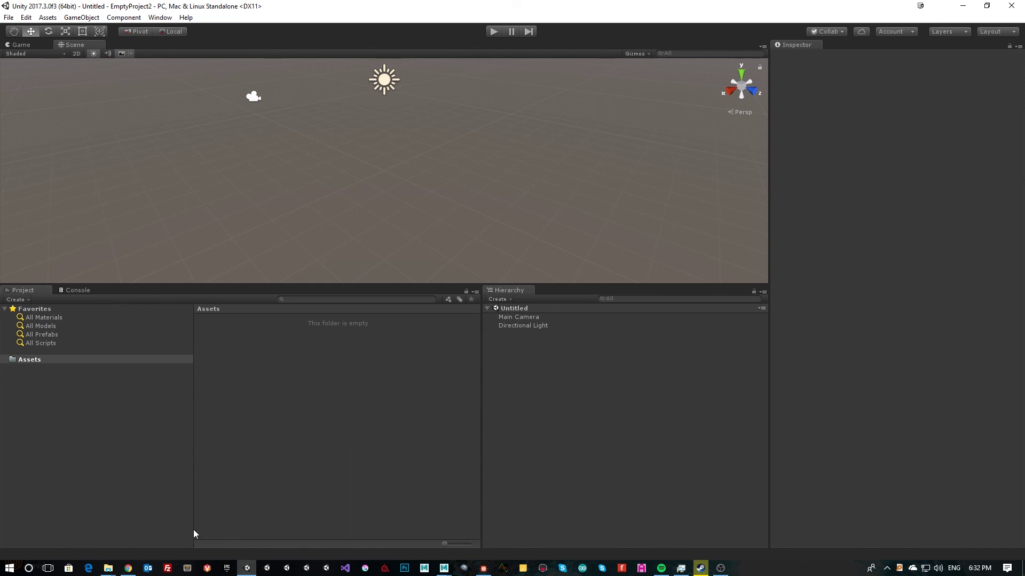
key(alt+Tab)
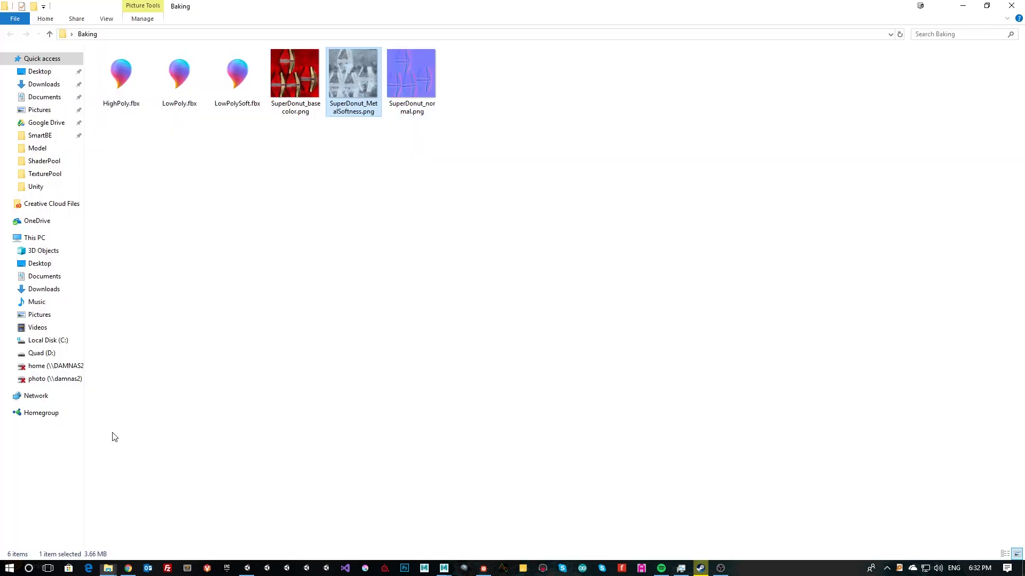
drag(357, 6, 805, 152)
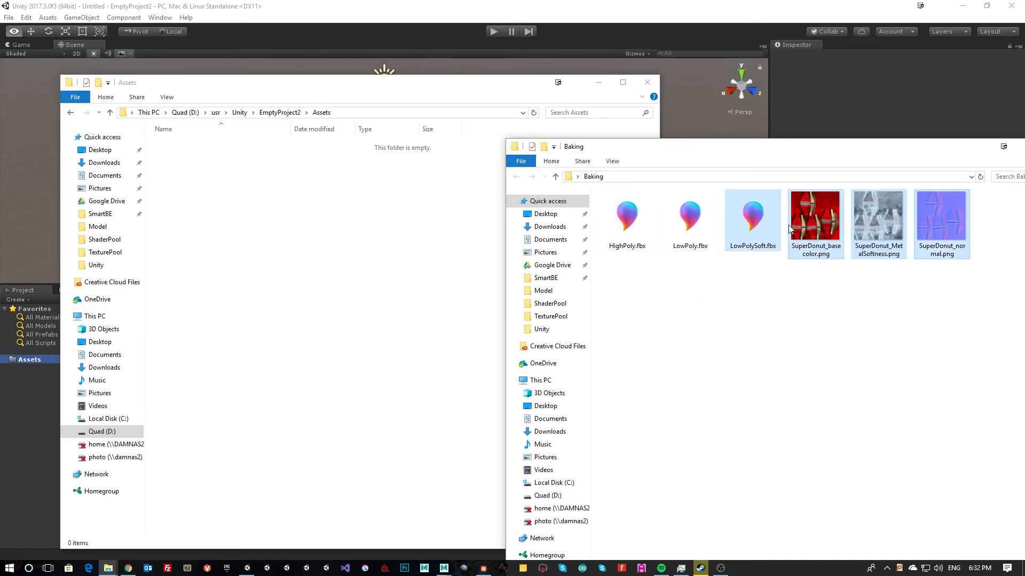
drag(723, 209, 940, 278)
drag(736, 212, 249, 291)
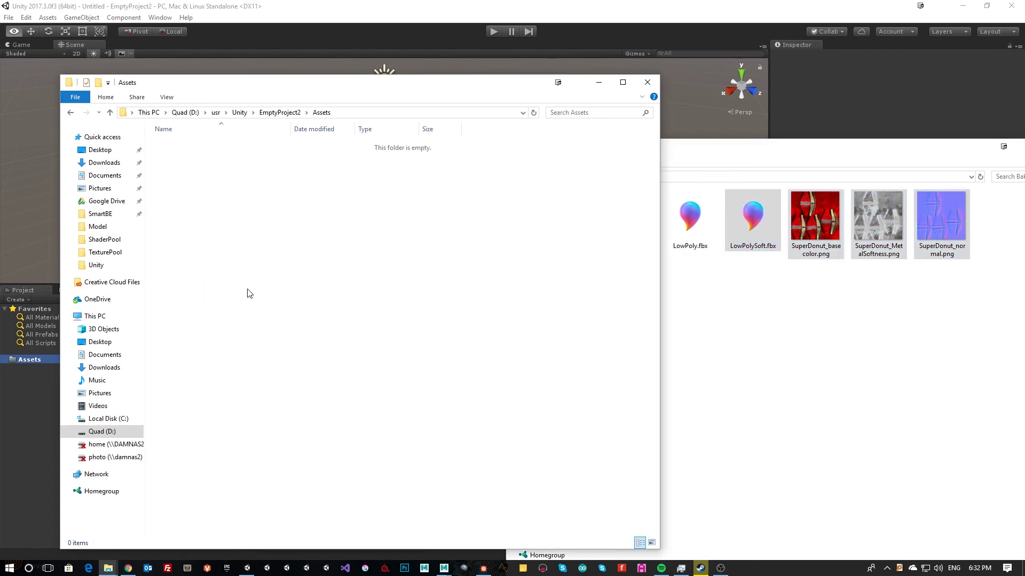
key(alt+Tab)
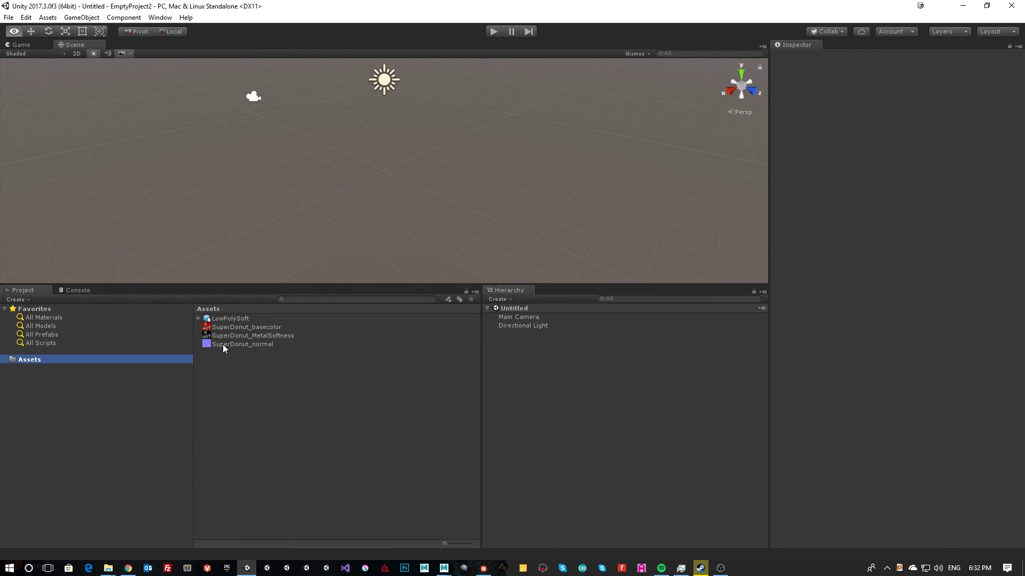
Step: Turn off sRGB (Color Texture) in the SuperDonut_MetalSoftness import settings and apply the change
click(235, 327)
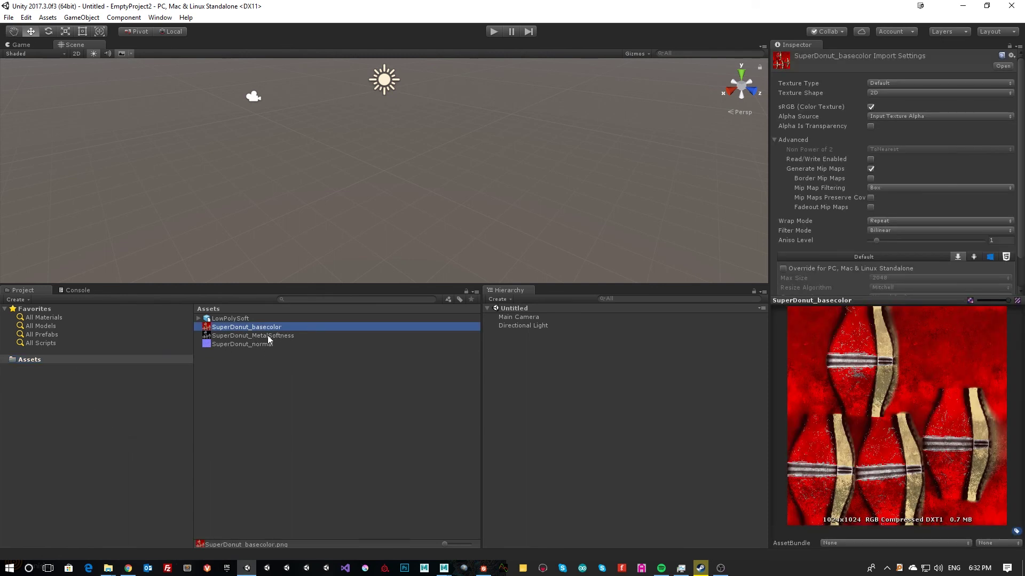
click(269, 337)
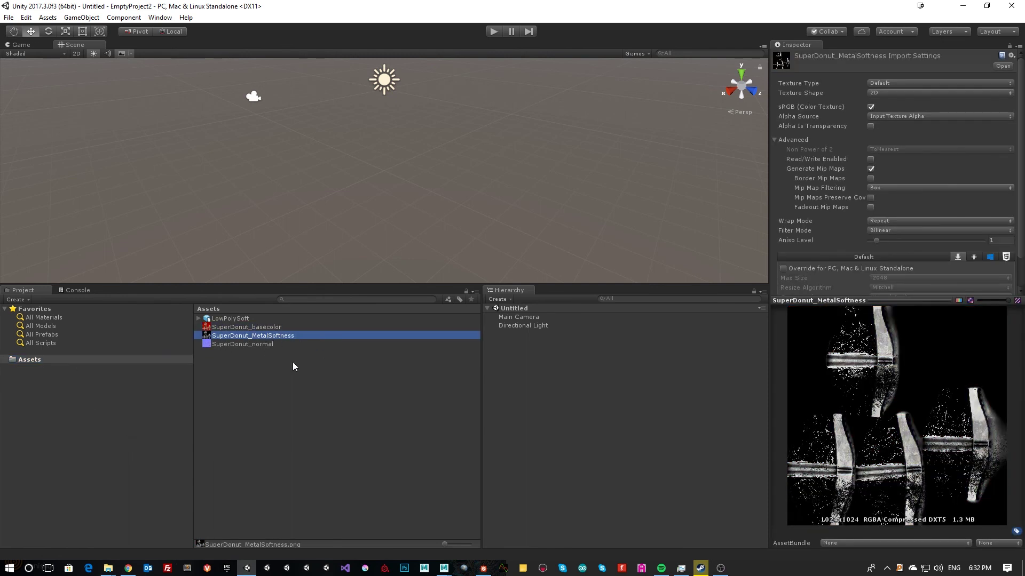
click(871, 108)
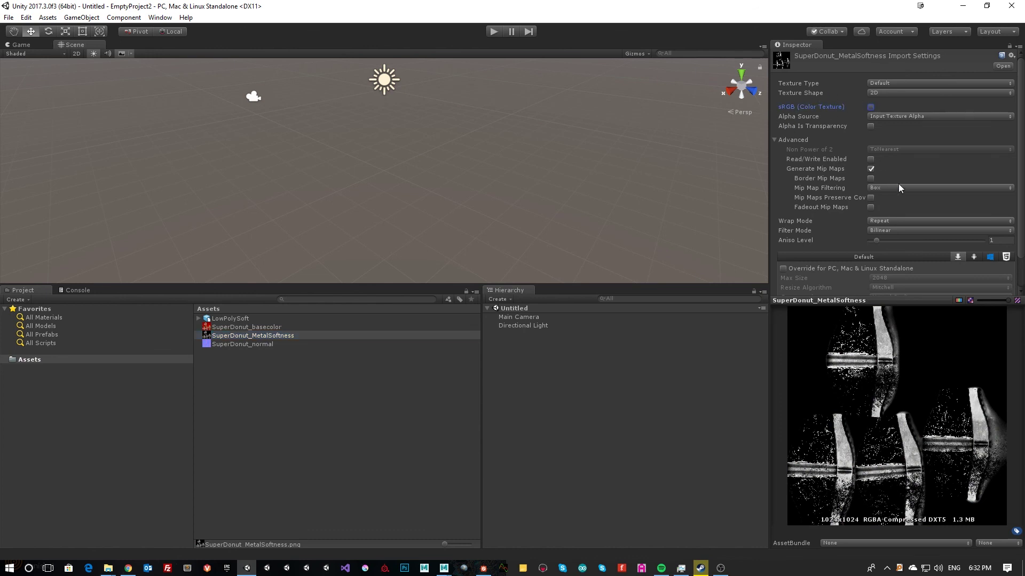
scroll(925, 197, down, 3)
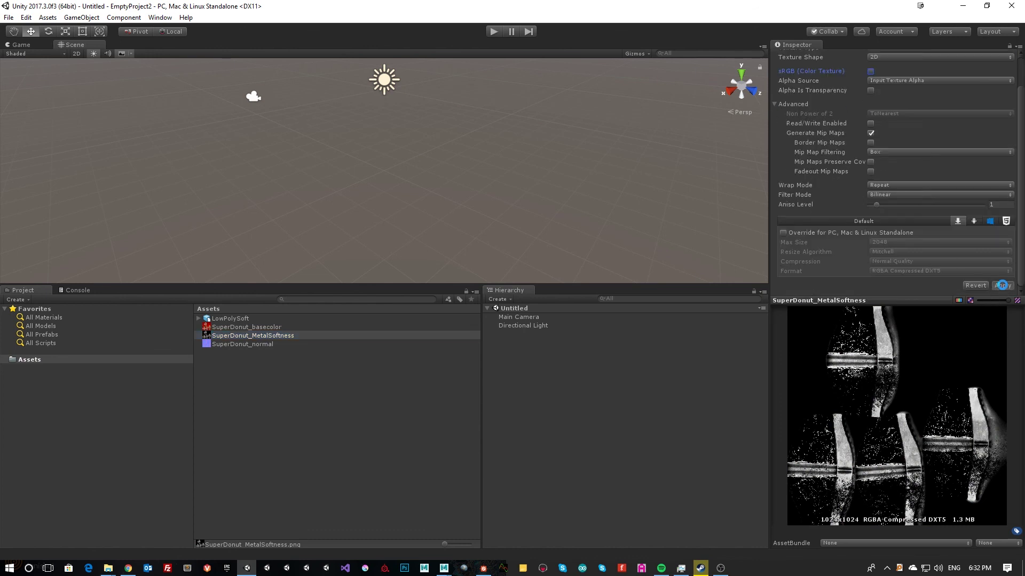
click(1002, 285)
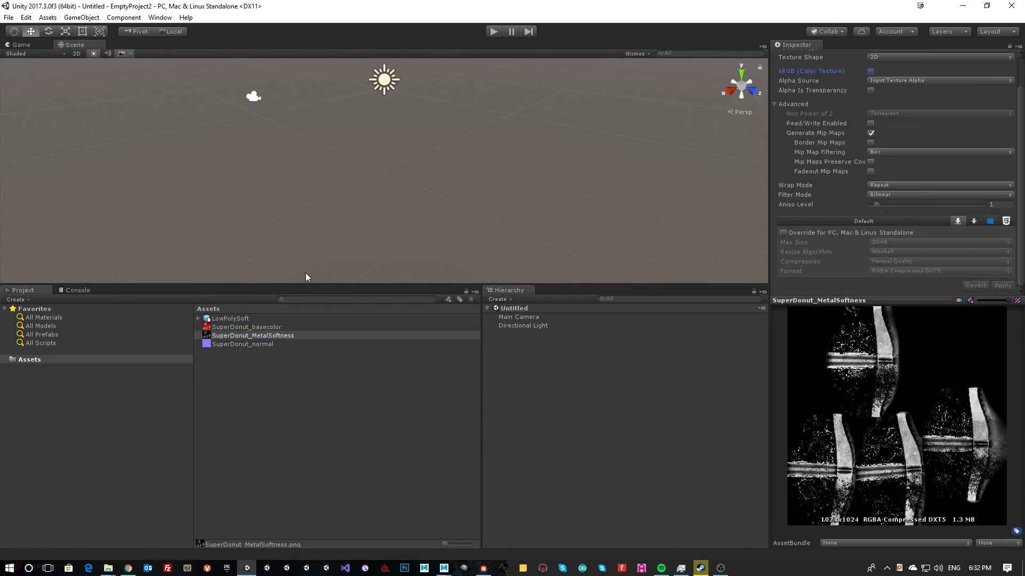
Step: Set the SuperDonut_normal texture type to Normal map and apply the import settings
click(234, 347)
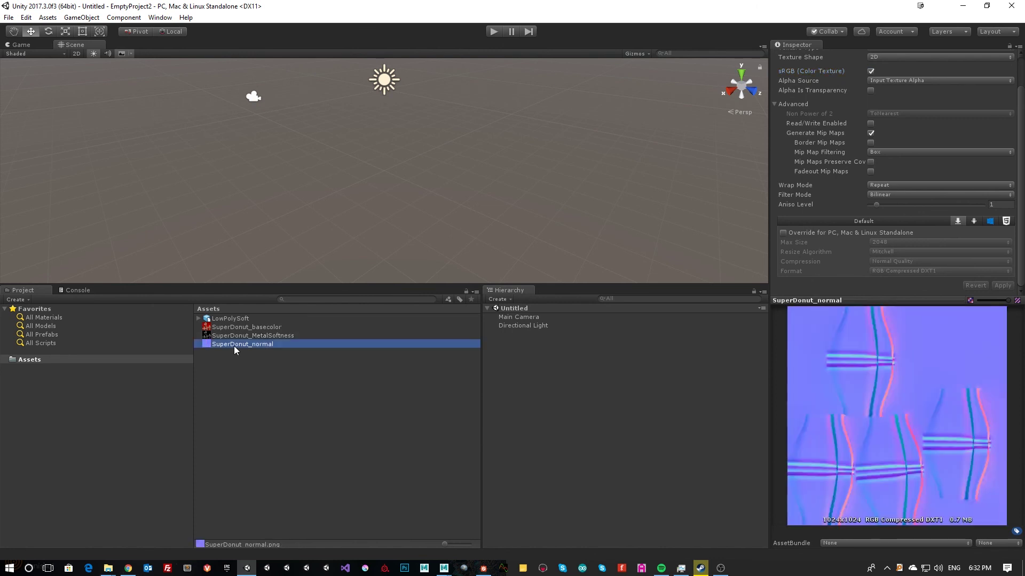
scroll(902, 80, up, 3)
click(888, 85)
click(910, 105)
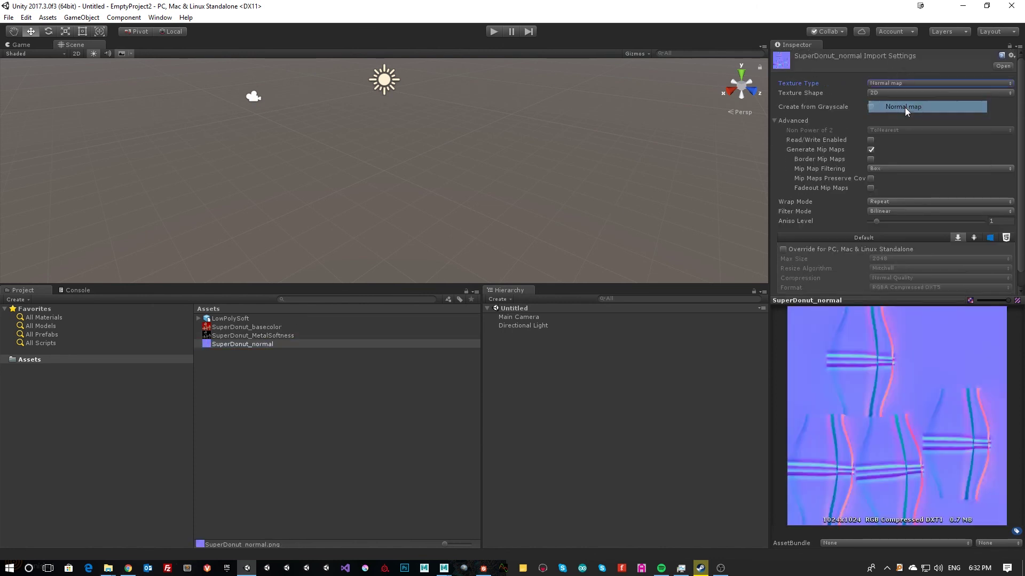
scroll(974, 218, down, 1)
click(1002, 286)
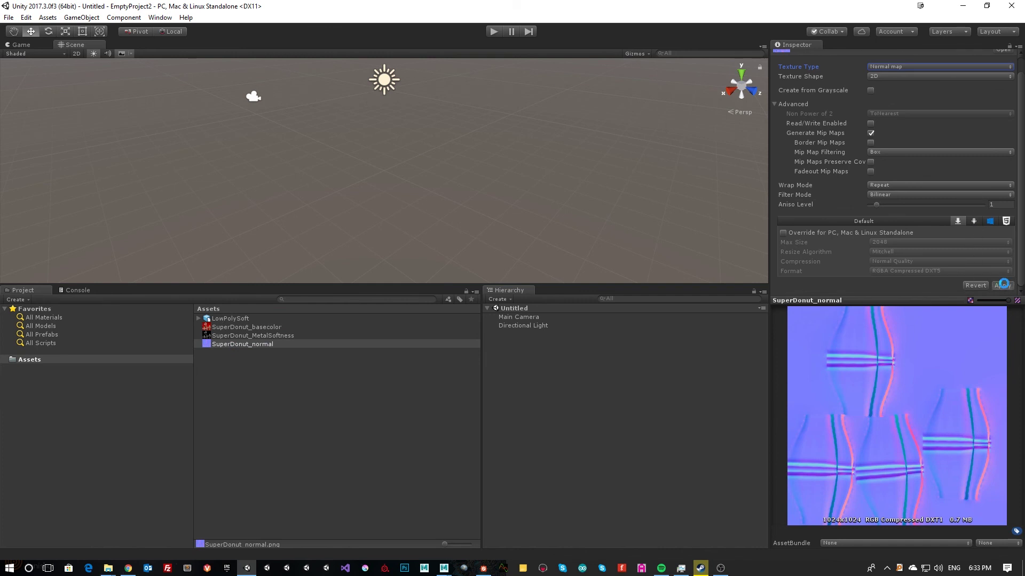
click(274, 396)
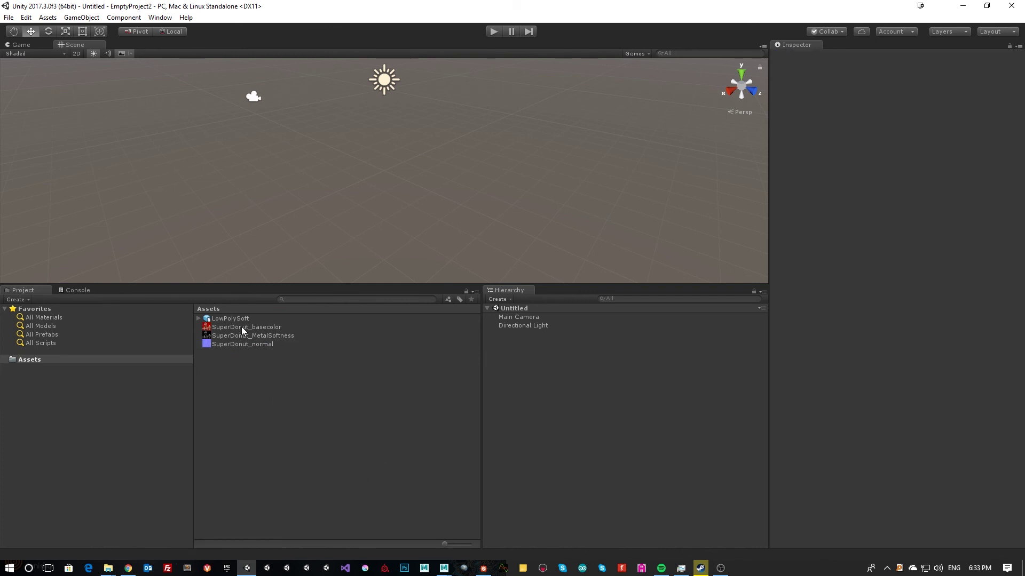
Step: Place the LowPolySoft model in the scene, and apply a Scale Factor of 100 in its import settings
drag(224, 319, 387, 180)
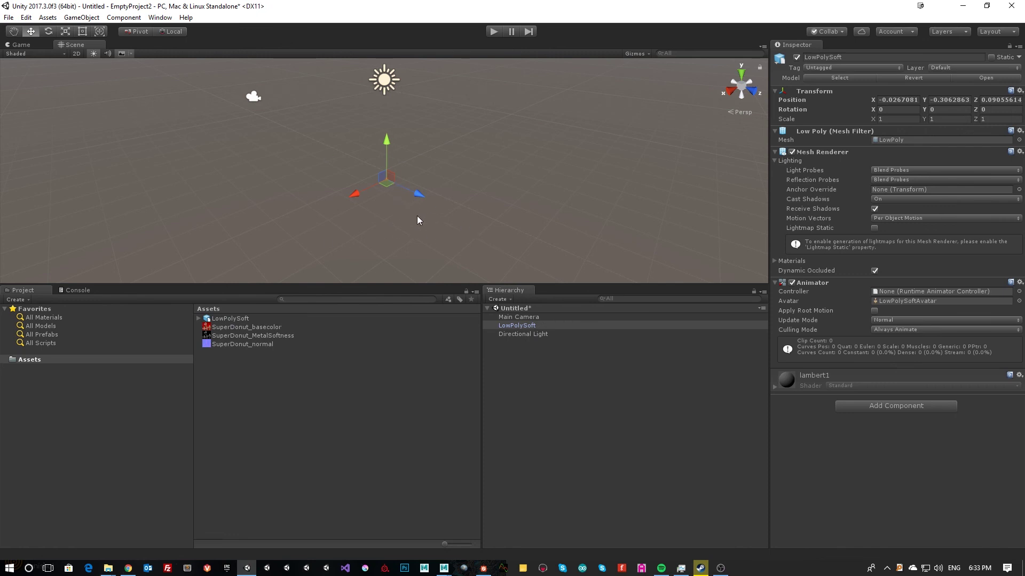
click(227, 319)
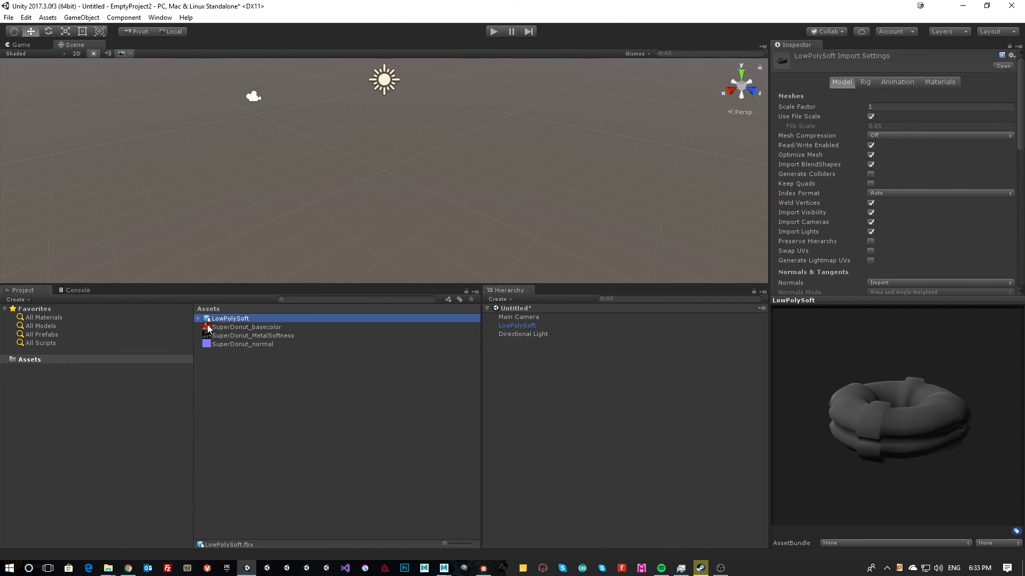
click(875, 107)
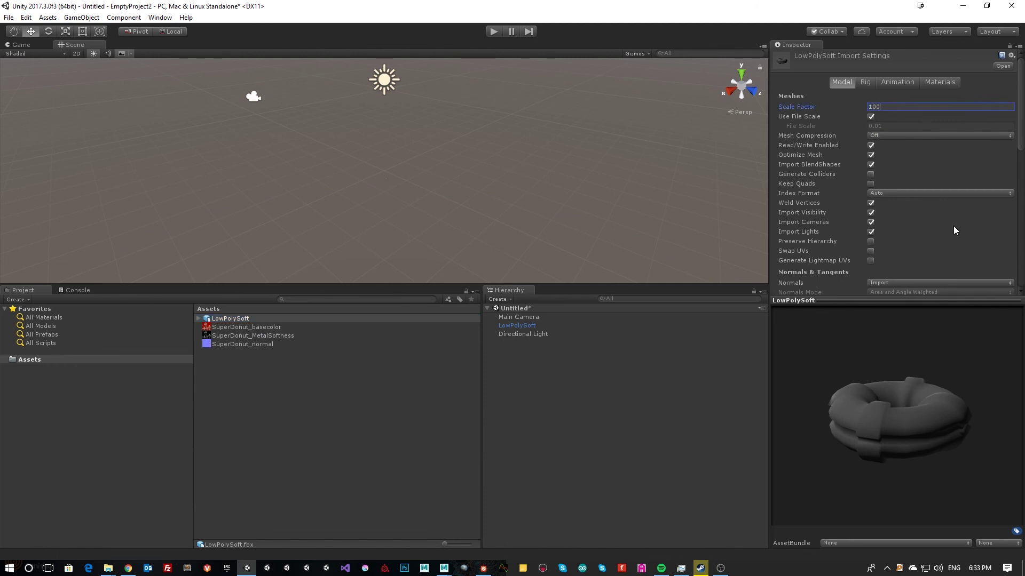
scroll(898, 170, down, 5)
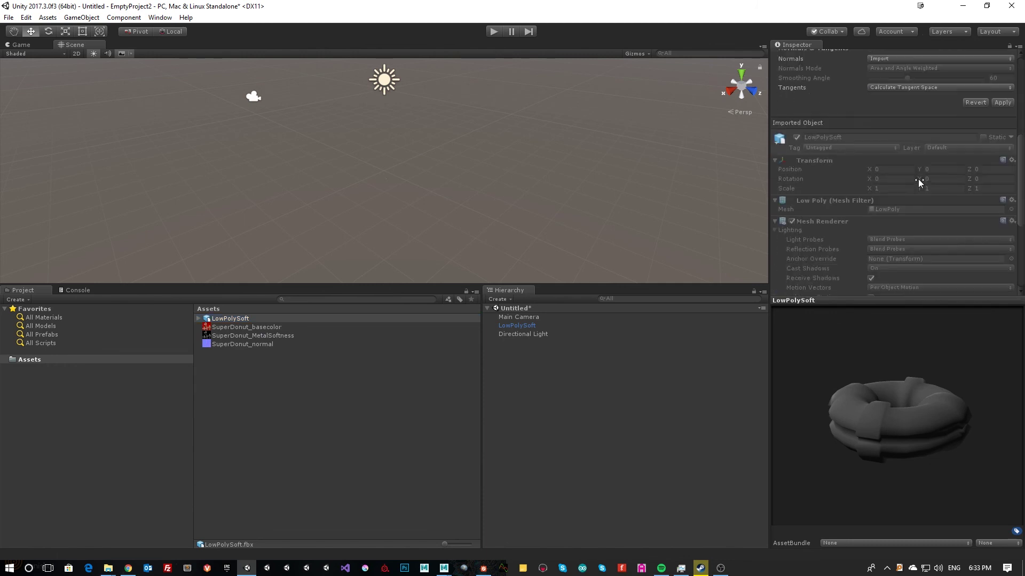
click(1008, 100)
alt+drag(386, 150, 341, 176)
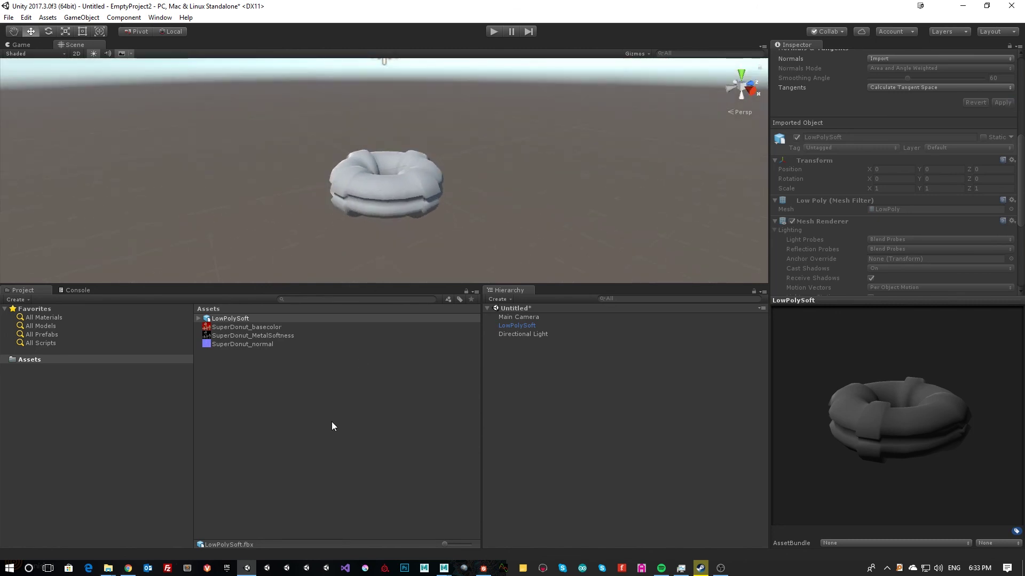
click(332, 423)
click(389, 196)
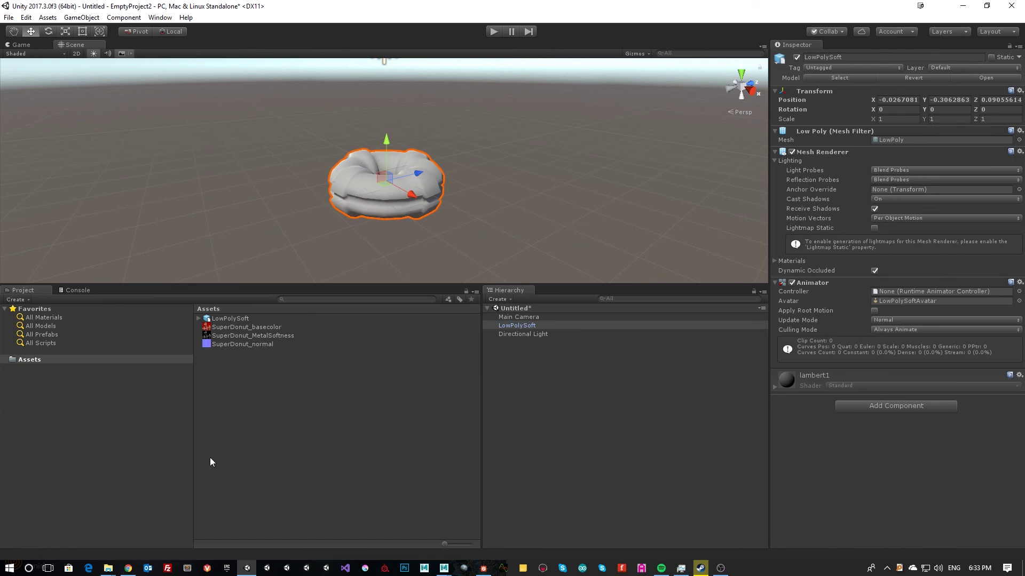
Step: Create a material named DonutMat in Assets and apply it to the LowPolySoft donut in the scene
right_click(273, 411)
mouse_move(307, 200)
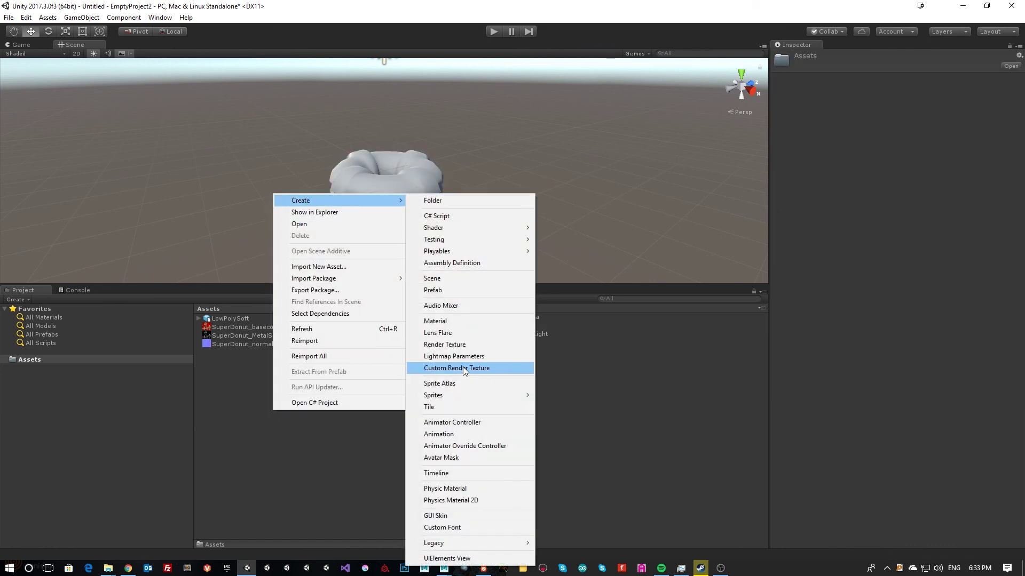
click(454, 321)
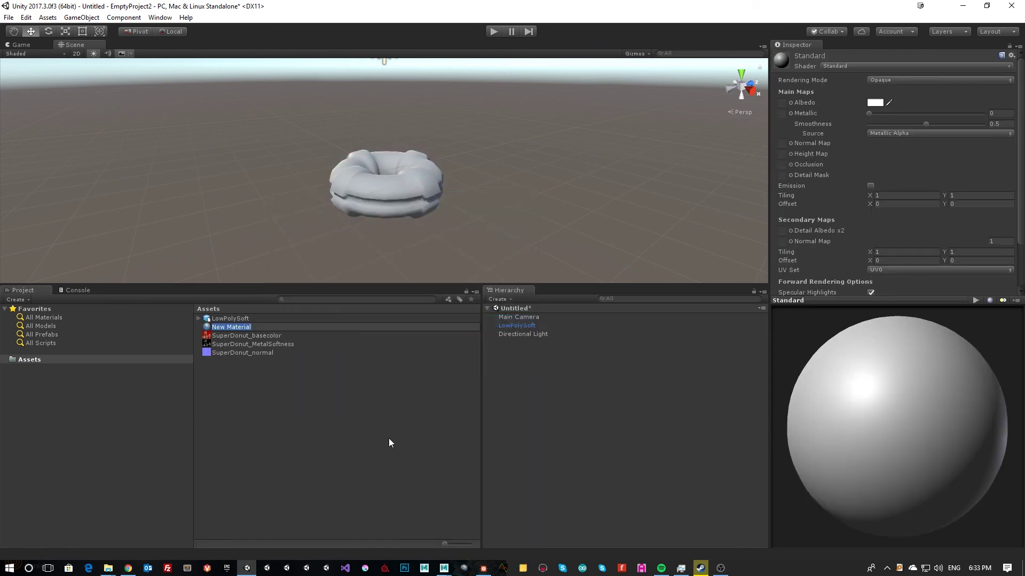
text(Donut)
text(Mat)
key(Return)
drag(228, 321, 390, 192)
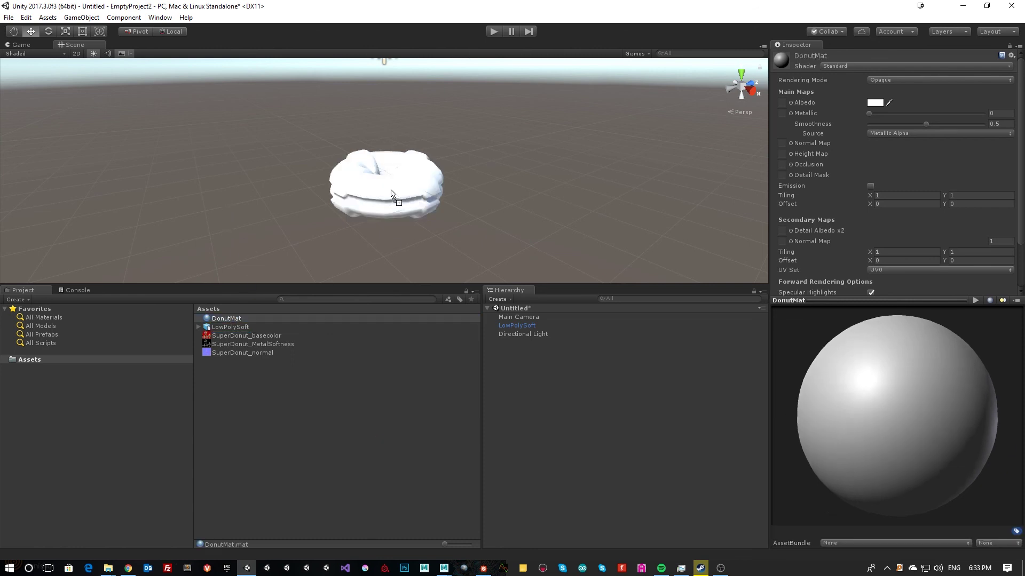
Step: Assign SuperDonut_basecolor to DonutMat's Albedo, SuperDonut_MetalSoftness to Metallic and SuperDonut_normal to the main Normal Map
click(237, 321)
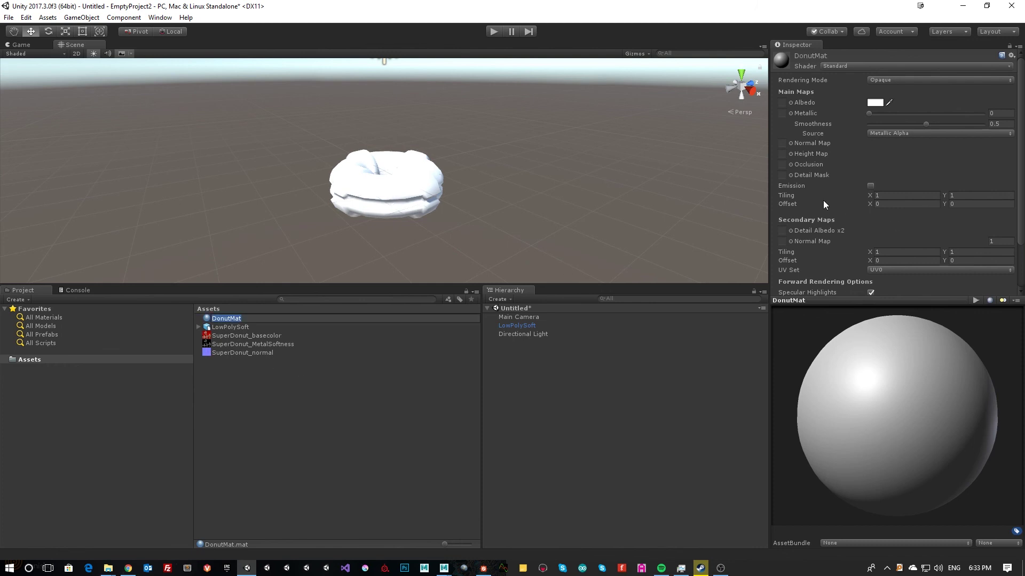
click(257, 341)
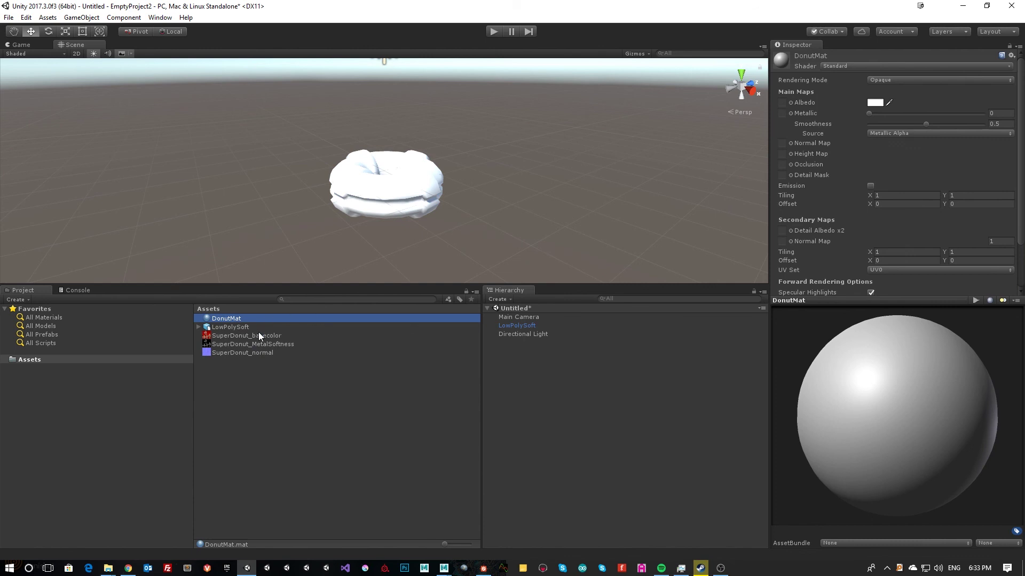
drag(258, 335, 786, 105)
drag(267, 342, 783, 116)
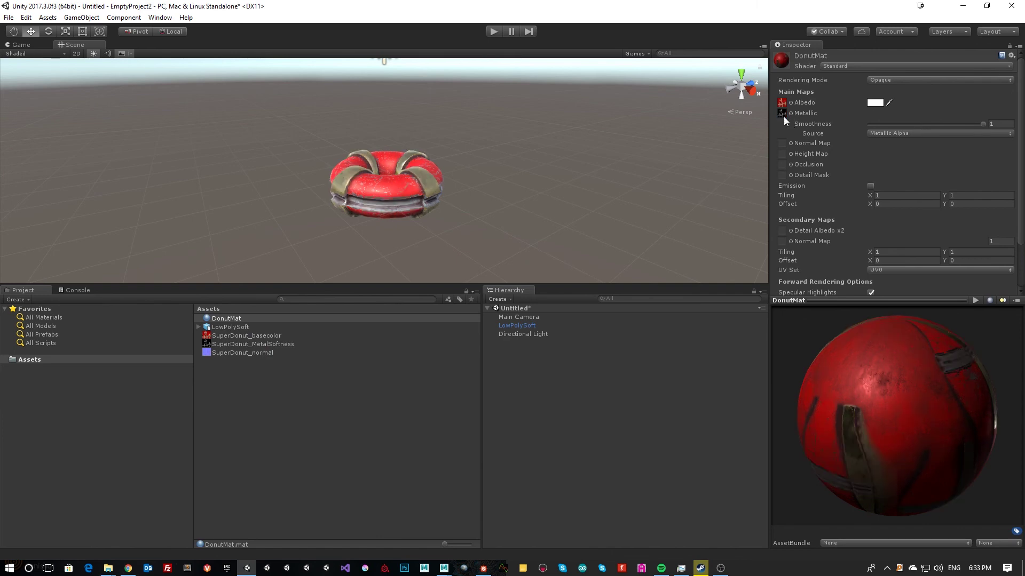
drag(257, 353, 783, 143)
Step: Inspect the textured donut up close and move it to about X 0.25, Y -0.24, Z 0.81
alt+drag(451, 210, 474, 200)
alt+right_drag(480, 200, 824, 147)
alt+drag(475, 200, 963, 244)
alt+drag(465, 190, 382, 165)
click(379, 174)
drag(402, 121, 342, 152)
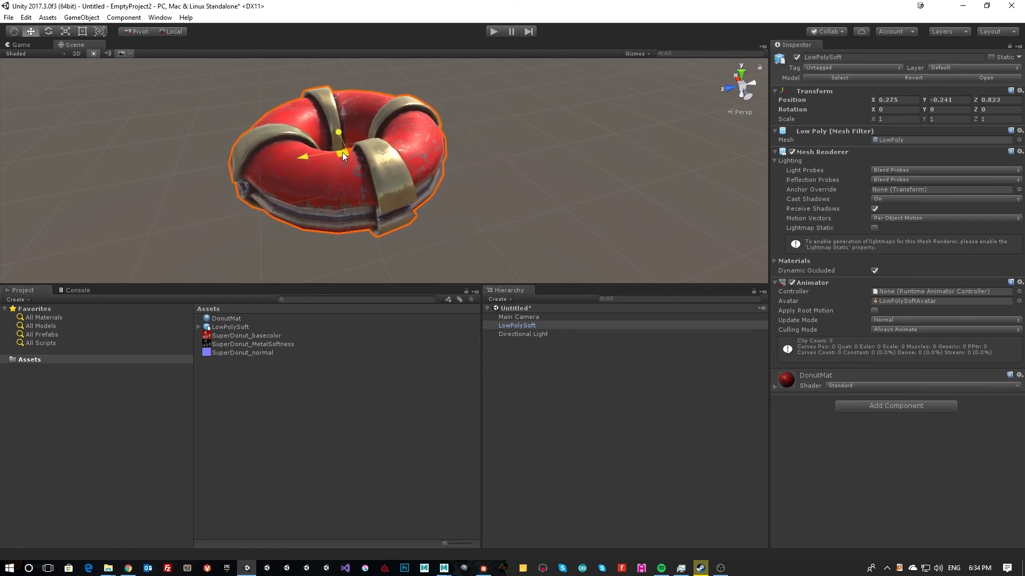
Step: Shift the LowPolySoft donut along X to about -0.91 and raise it to about Y 0.47
alt+drag(454, 246, 478, 271)
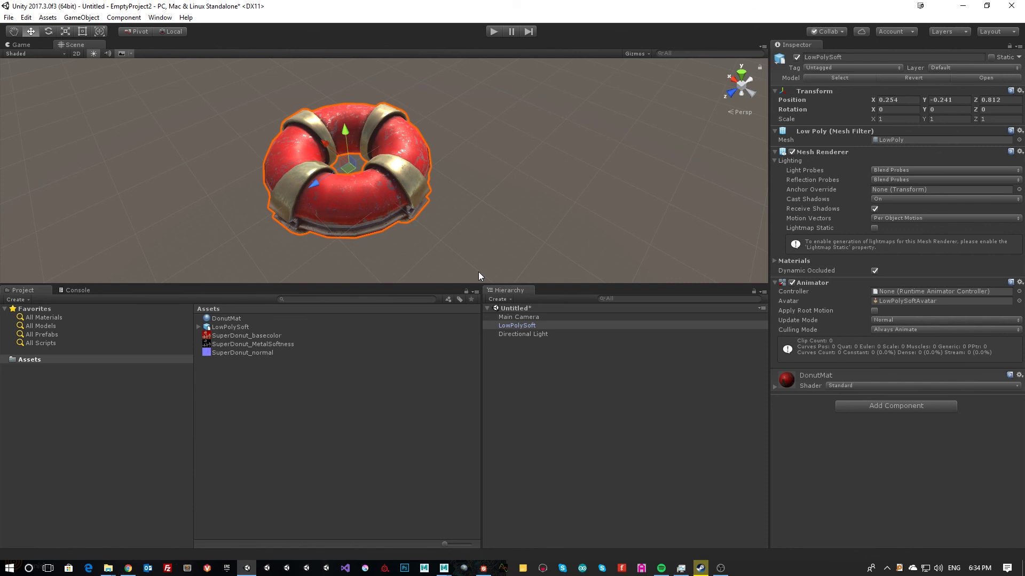
alt+drag(511, 209, 600, 217)
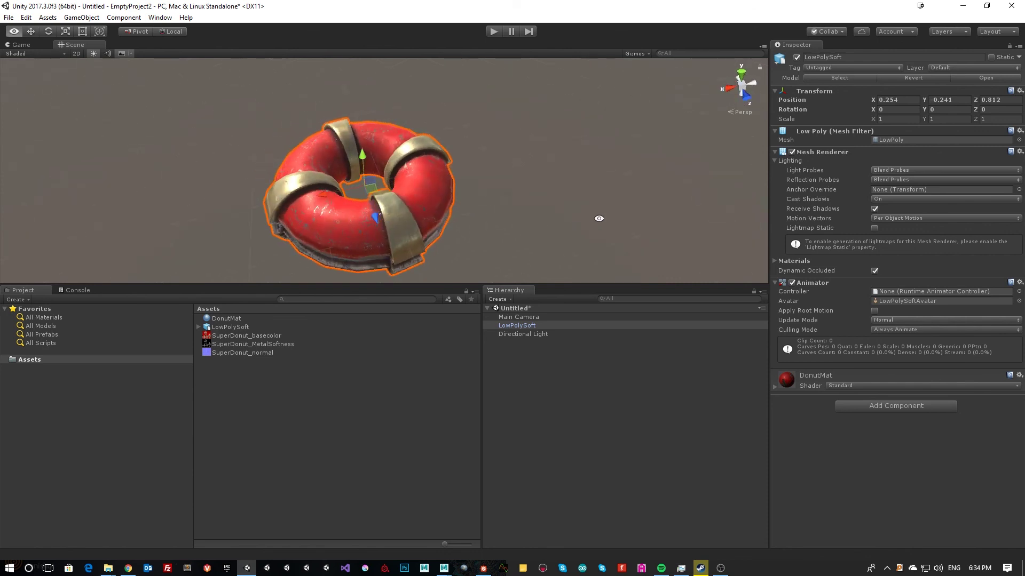
drag(323, 192, 389, 189)
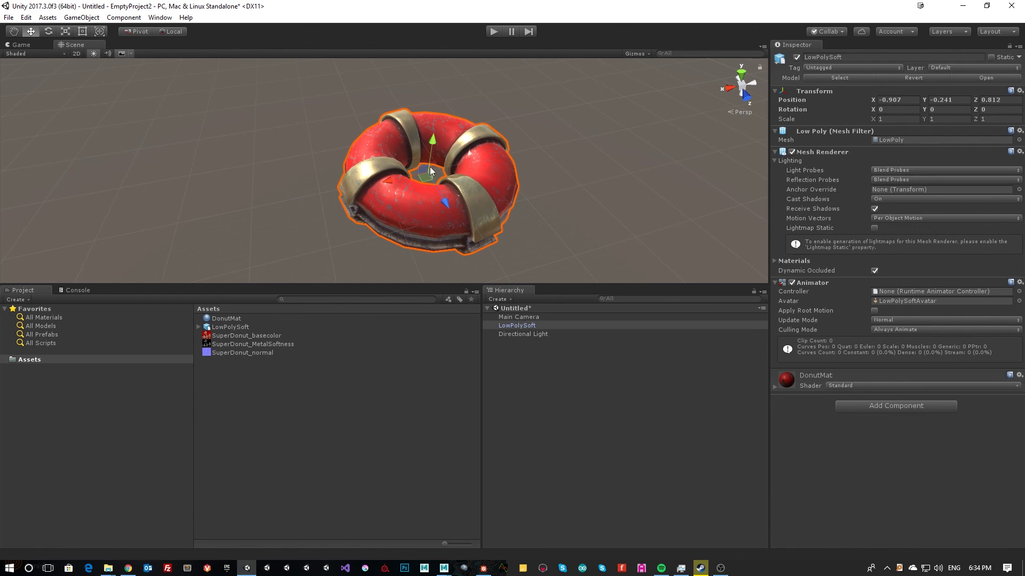
drag(430, 146, 434, 126)
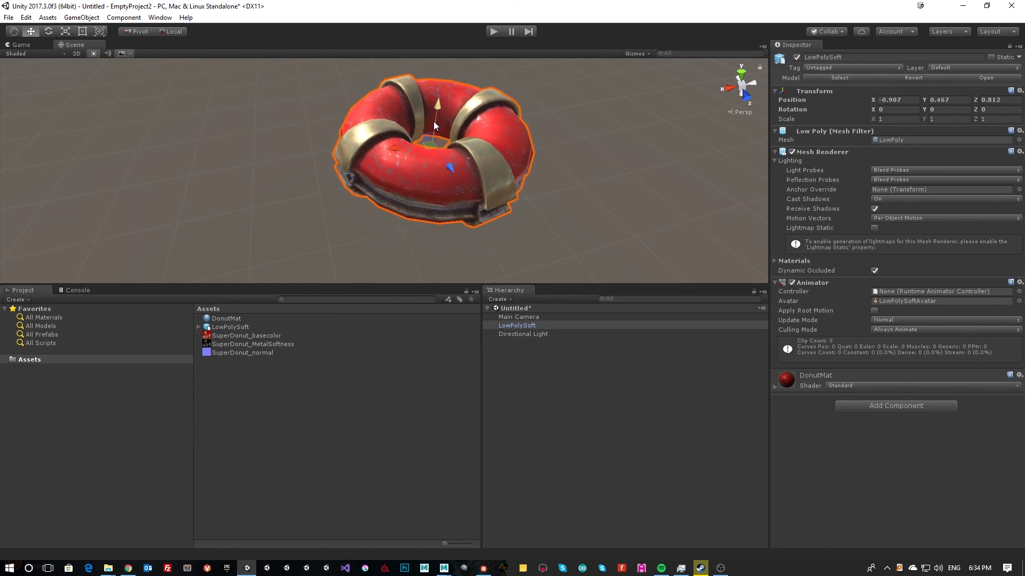